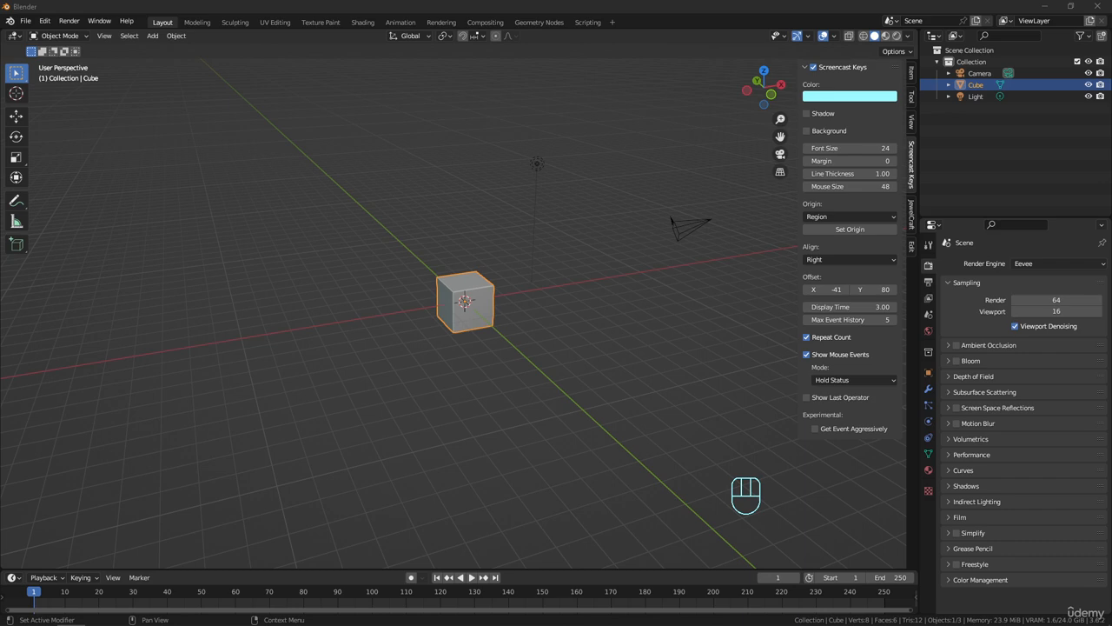
Step: View the two-heart pendant reference image from the 2.1-Mesh Modelling source folder and close it
{"action": "left_click_drag", "start_coordinate": [1111, 365], "coordinate": [615, 81]}
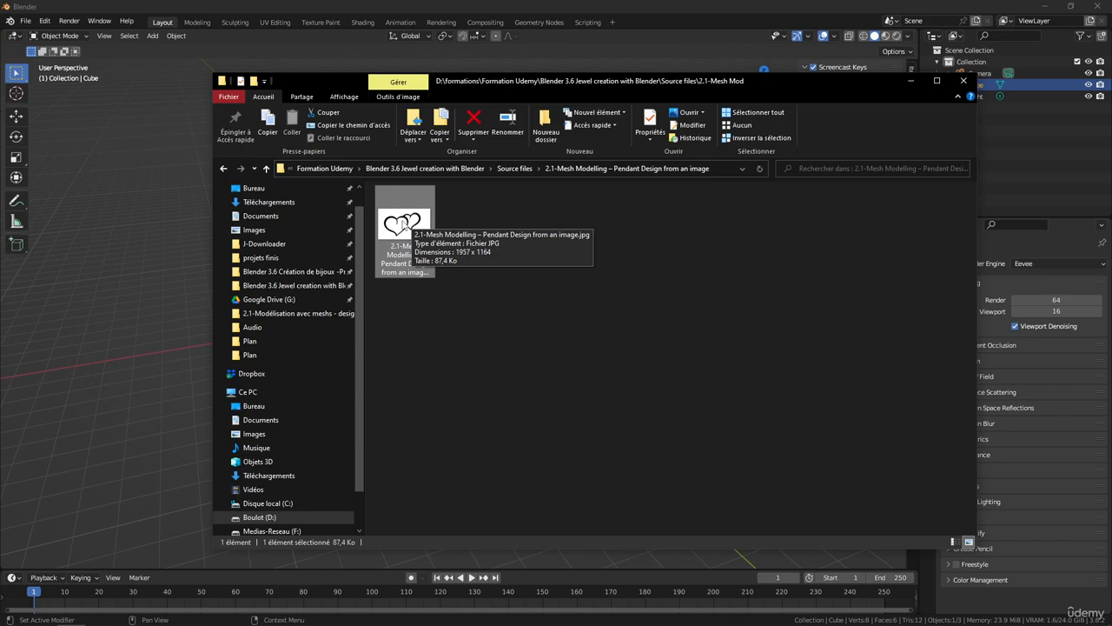
{"action": "double_click", "coordinate": [404, 225]}
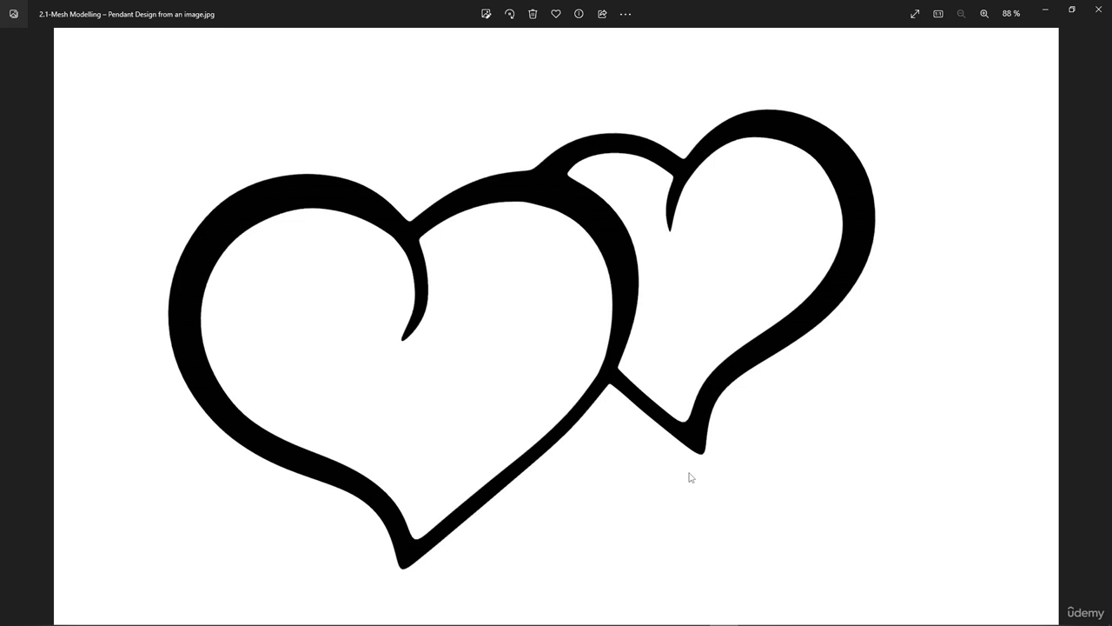
{"action": "left_click", "coordinate": [1098, 8]}
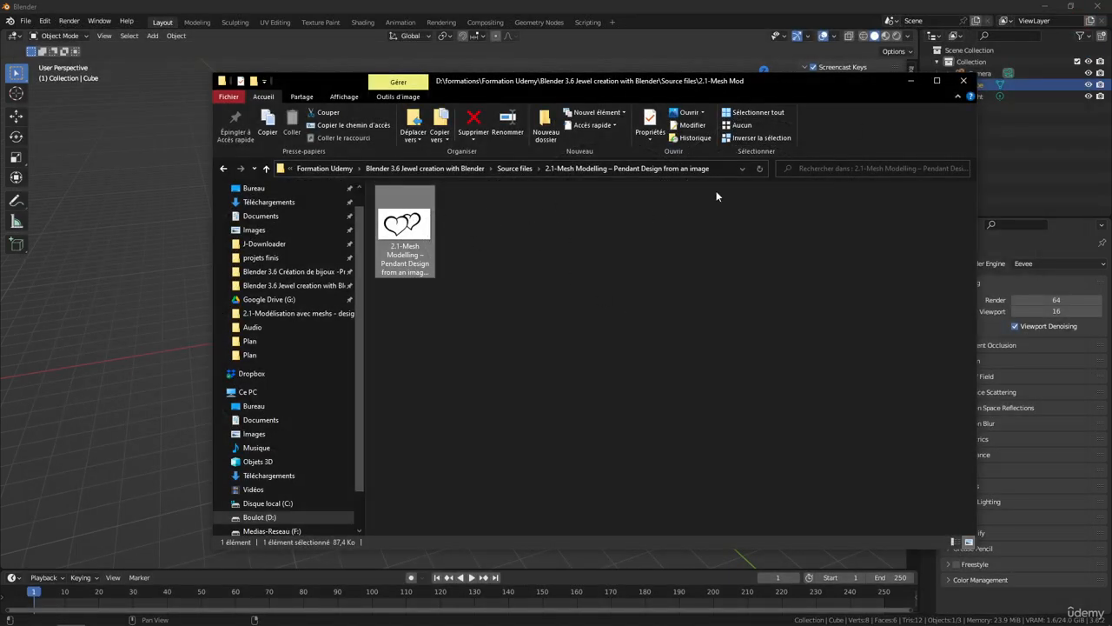
{"action": "left_click_drag", "start_coordinate": [773, 83], "coordinate": [1111, 260]}
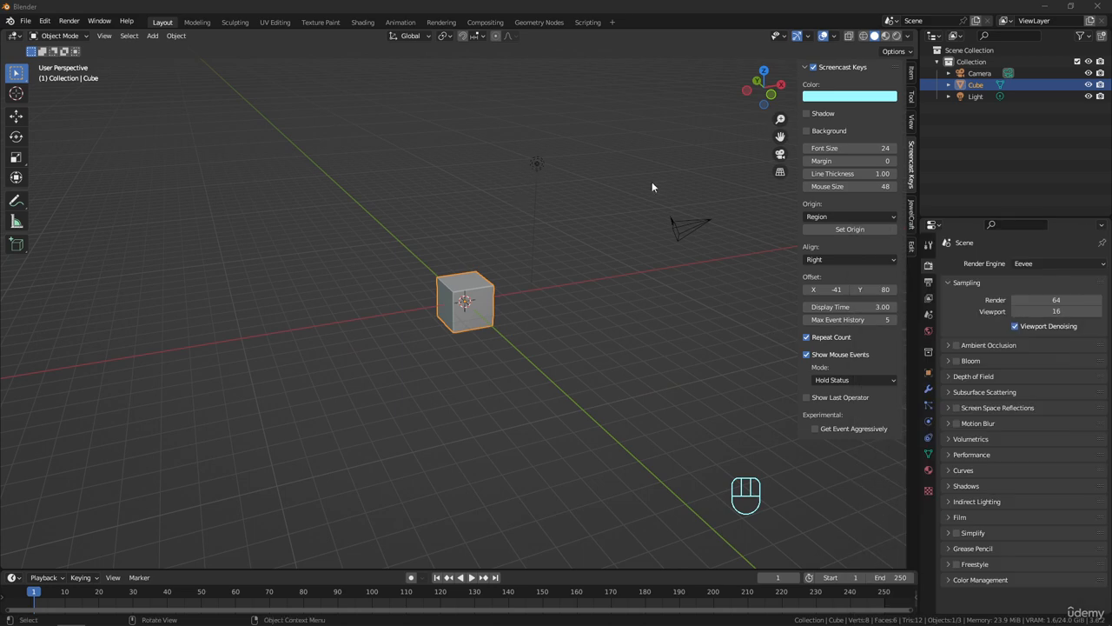
Step: Delete the default cube, camera and light, and set the scene units to JewelCraft's optimal scale
{"action": "left_click_drag", "start_coordinate": [376, 113], "coordinate": [744, 354]}
{"action": "key", "text": "x"}
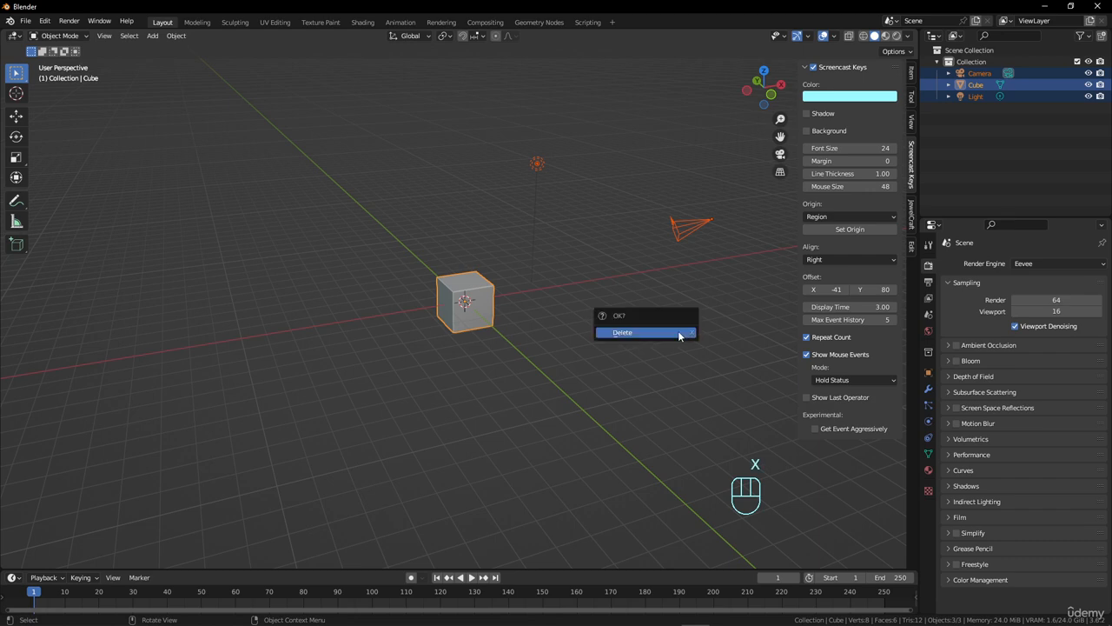
{"action": "left_click", "coordinate": [674, 332]}
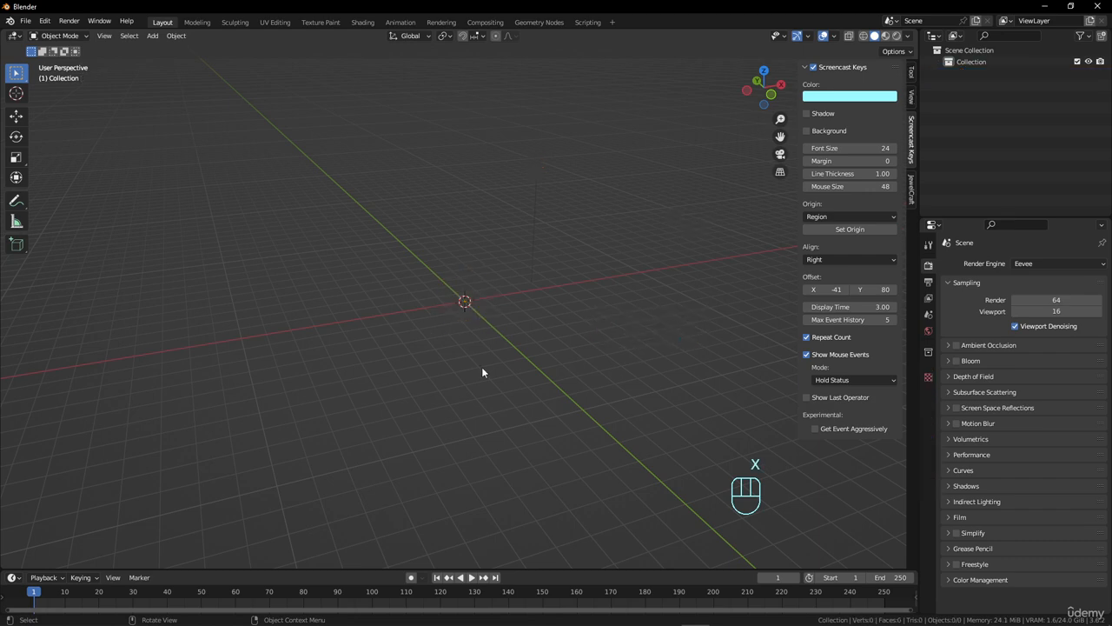
{"action": "left_click", "coordinate": [911, 189]}
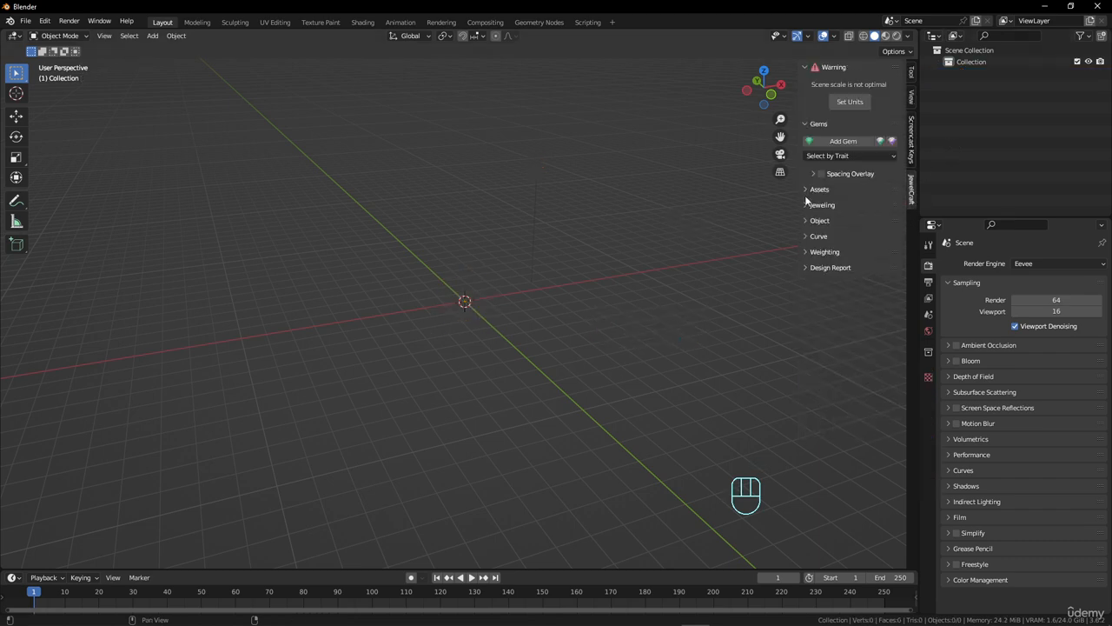
{"action": "left_click", "coordinate": [851, 103]}
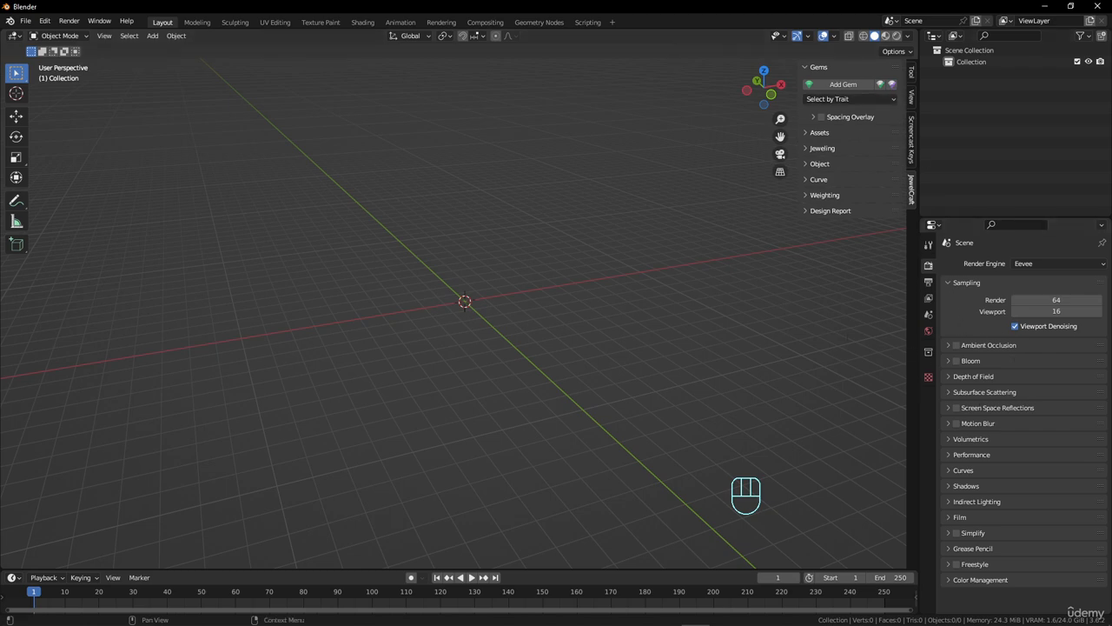
Step: Bring the pendant design JPG from the source folder into the 3D scene as a reference image
{"action": "left_click_drag", "start_coordinate": [1111, 261], "coordinate": [884, 174]}
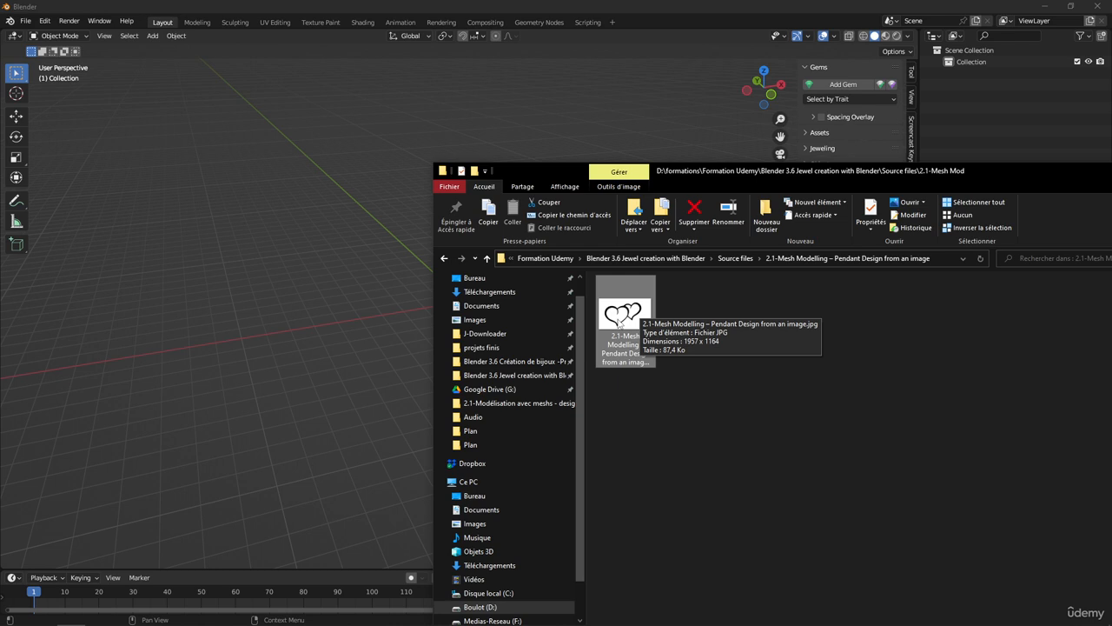
{"action": "left_click_drag", "start_coordinate": [630, 315], "coordinate": [360, 268]}
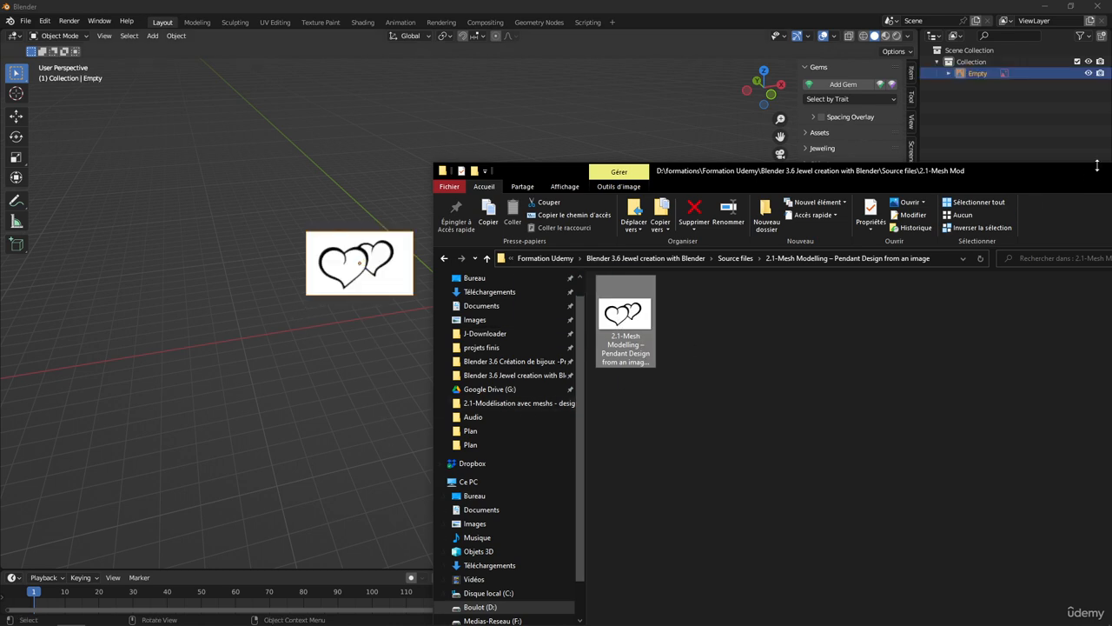
{"action": "left_click_drag", "start_coordinate": [1031, 165], "coordinate": [803, 179]}
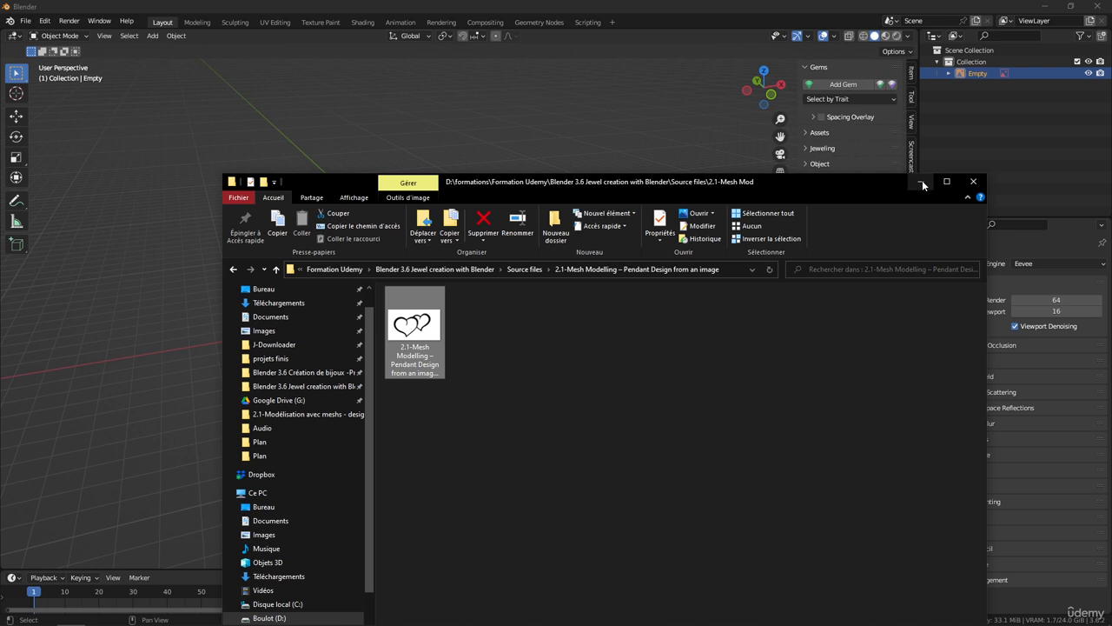
{"action": "left_click", "coordinate": [922, 180]}
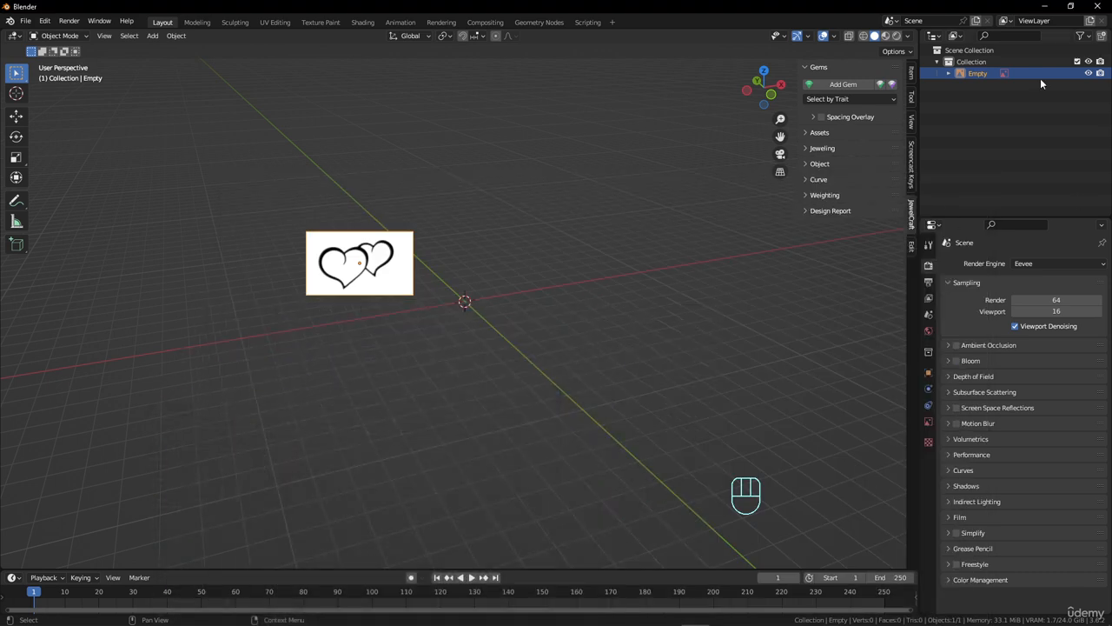
Step: Rename the imported image empty as Reference
{"action": "double_click", "coordinate": [975, 73]}
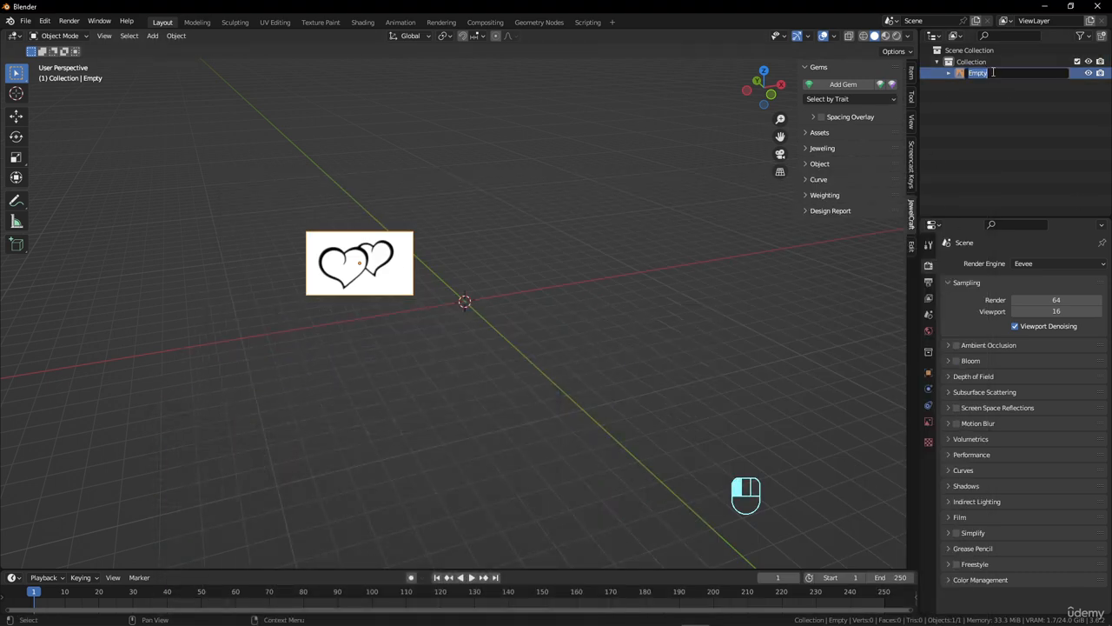
{"action": "type", "text": "Reference"}
{"action": "key", "text": "Return"}
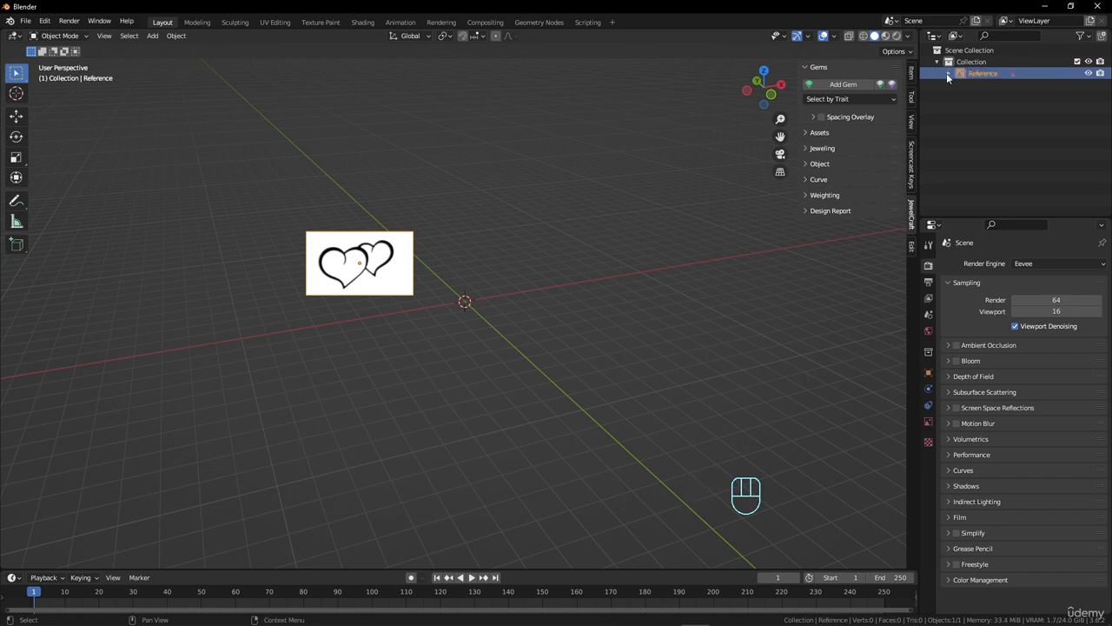
Step: Clear the reference image's location and rotation so it lies flat at the world origin
{"action": "middle_click_drag", "start_coordinate": [620, 171], "coordinate": [666, 333]}
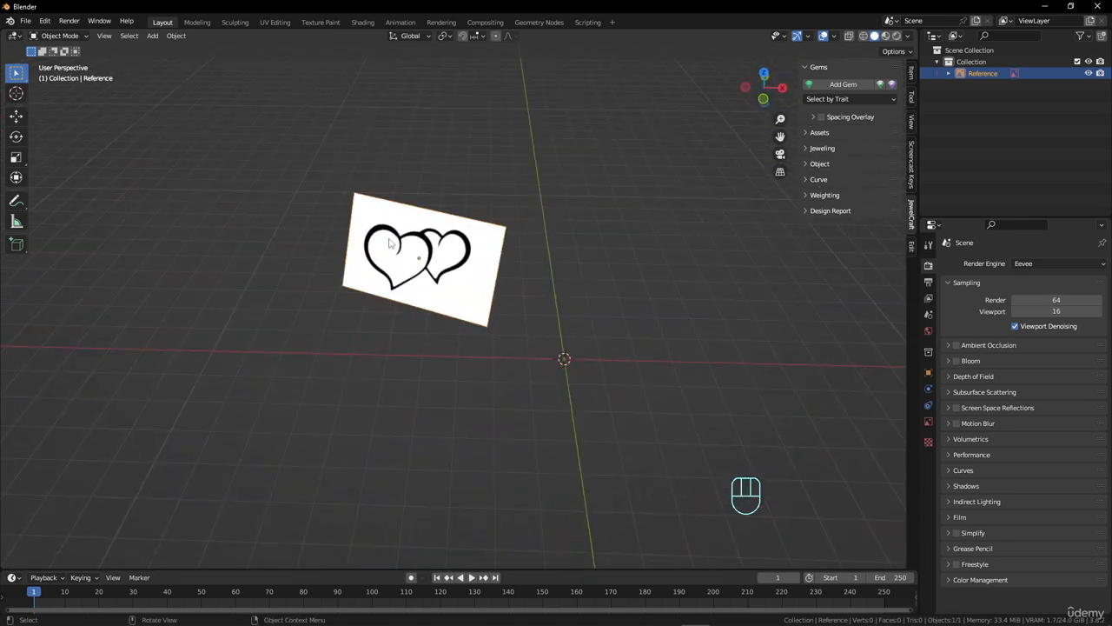
{"action": "left_click", "coordinate": [500, 290]}
{"action": "middle_click_drag", "start_coordinate": [500, 289], "coordinate": [445, 216]}
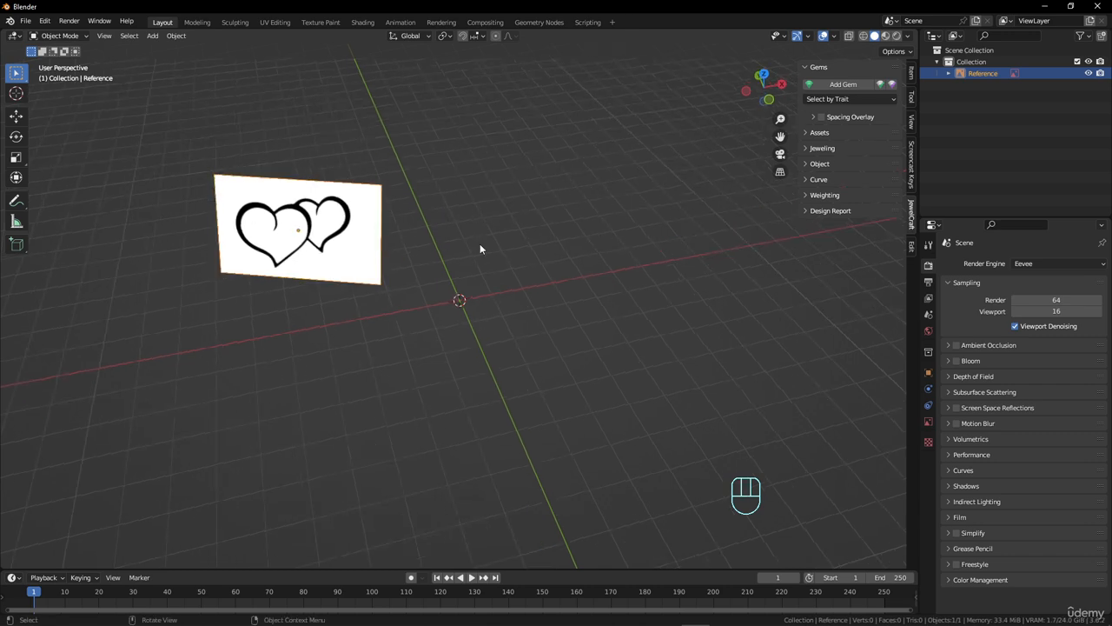
{"action": "key", "text": "alt+g"}
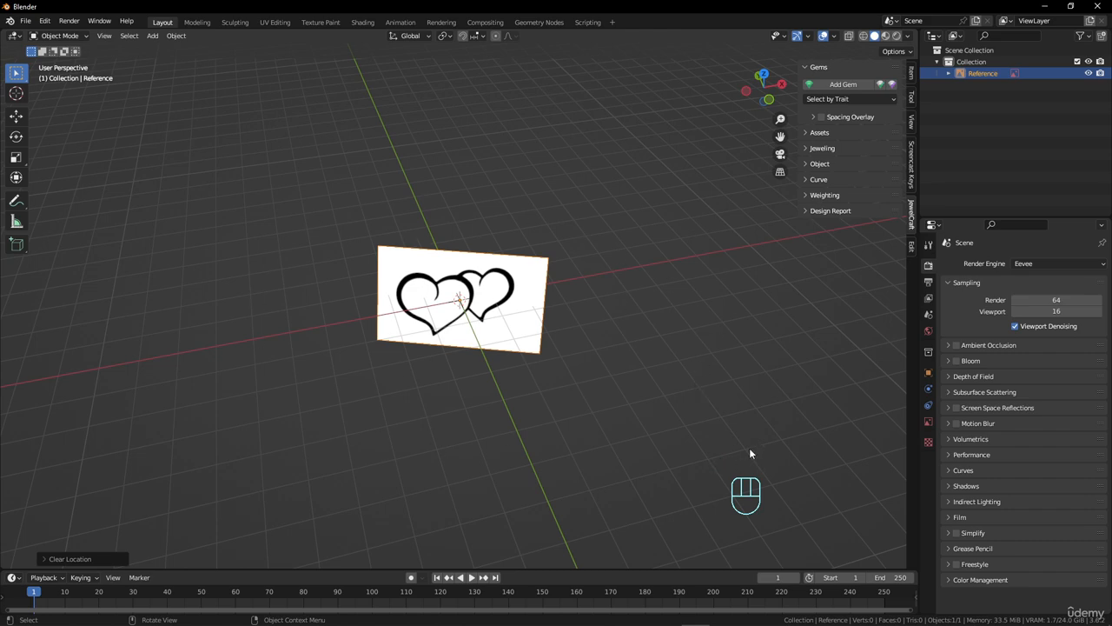
{"action": "key", "text": "alt+r"}
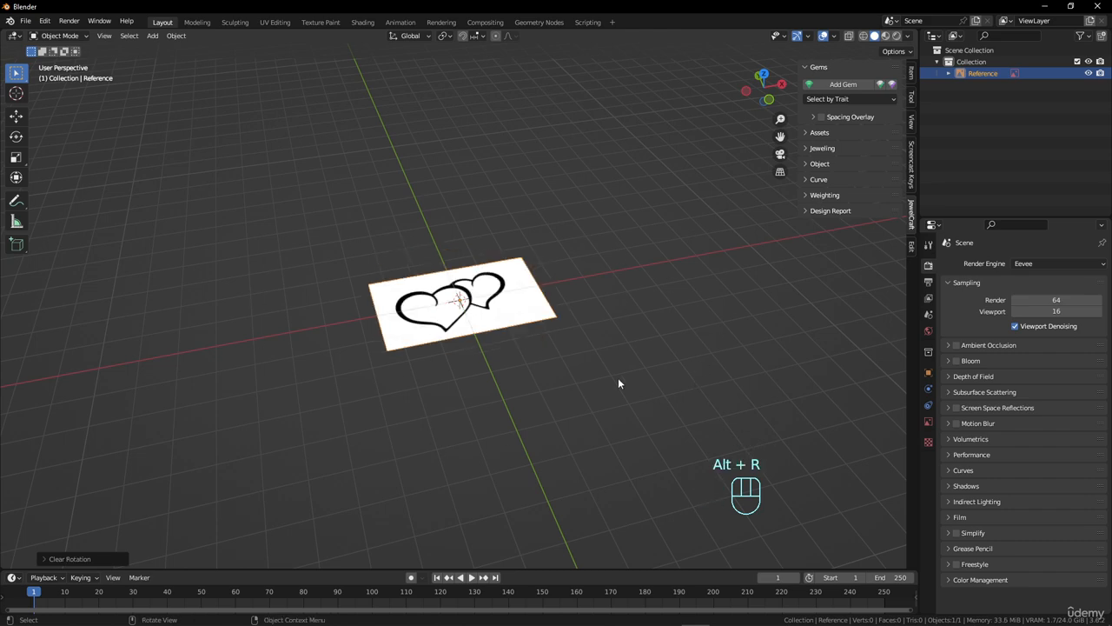
Step: Enable opacity for the reference image and lower it to 0.079
{"action": "middle_click_drag", "start_coordinate": [600, 417], "coordinate": [448, 397]}
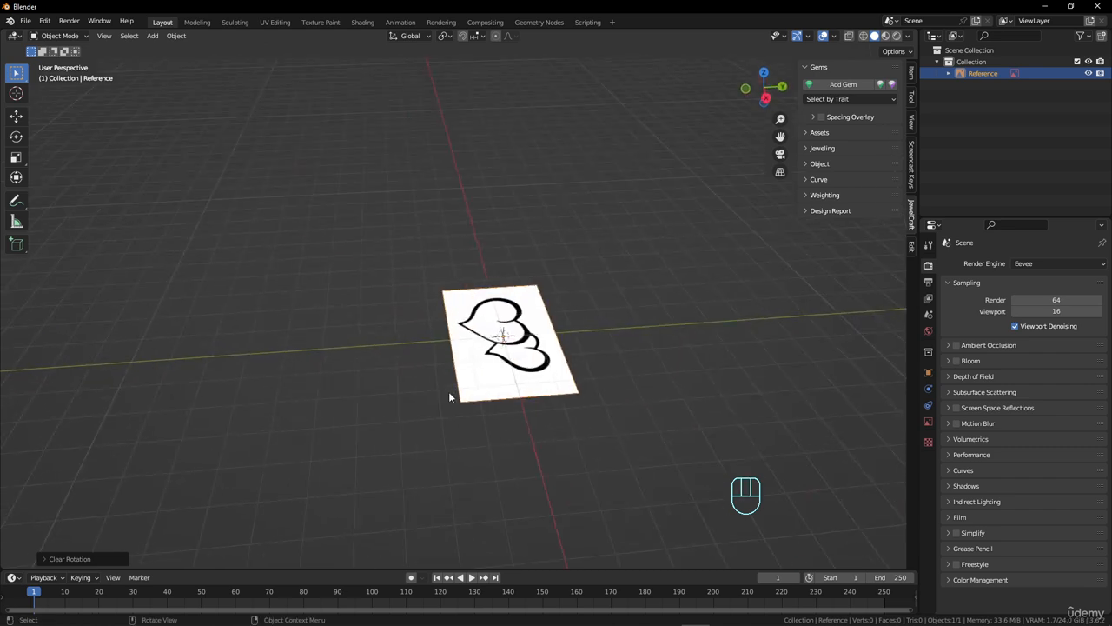
{"action": "key", "text": "KP_7"}
{"action": "scroll", "coordinate": [541, 310], "scroll_direction": "up", "scroll_amount": 3}
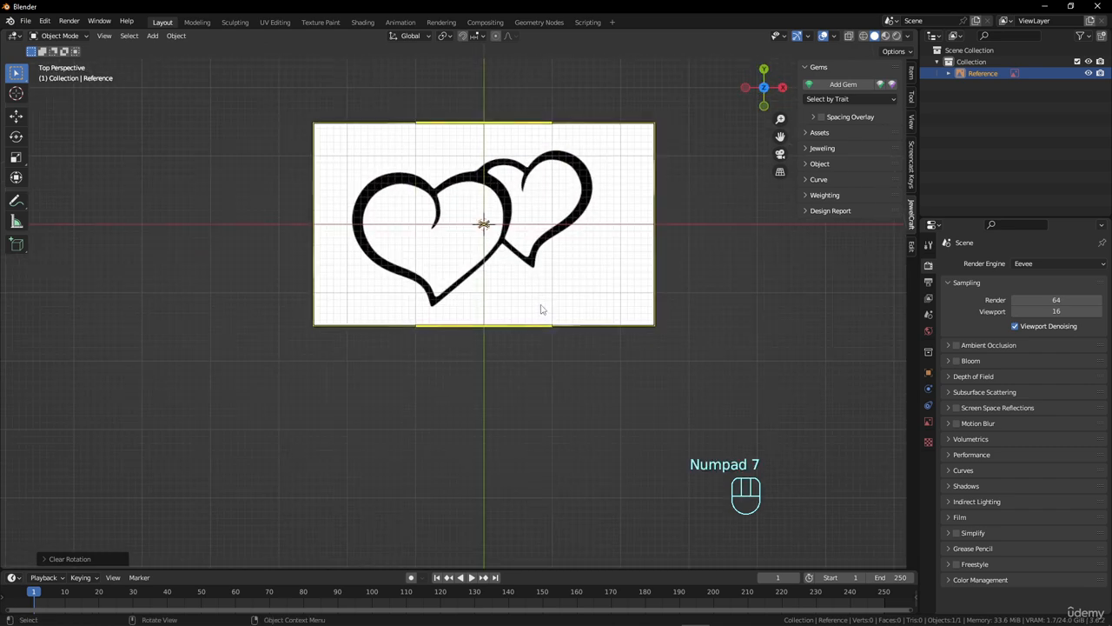
{"action": "scroll", "coordinate": [442, 325], "scroll_direction": "down", "scroll_amount": 2}
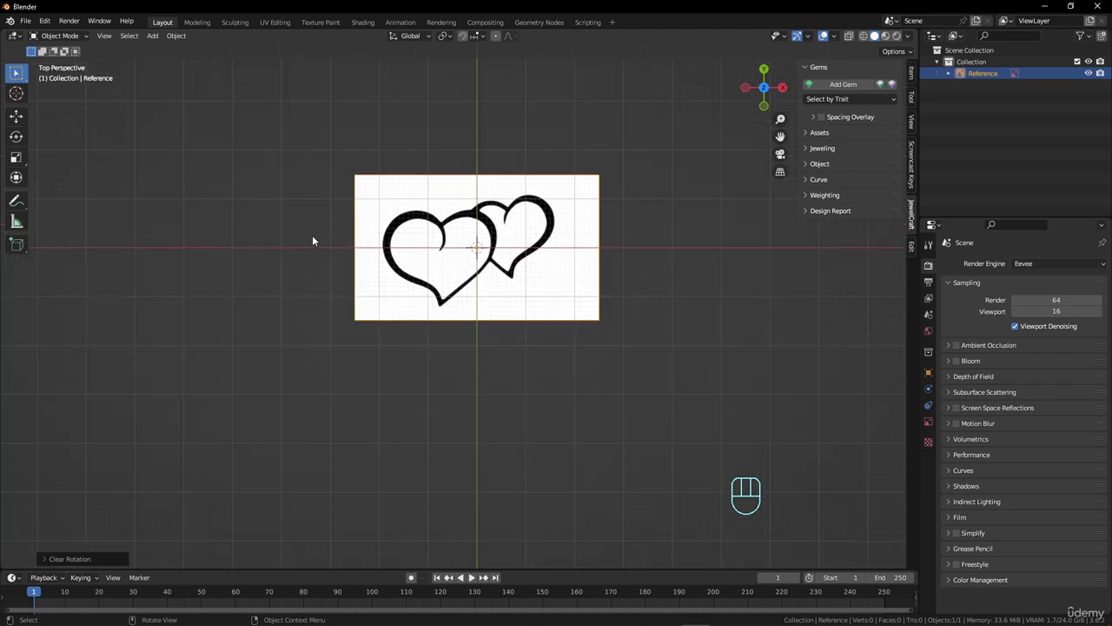
{"action": "key", "text": "KP_5"}
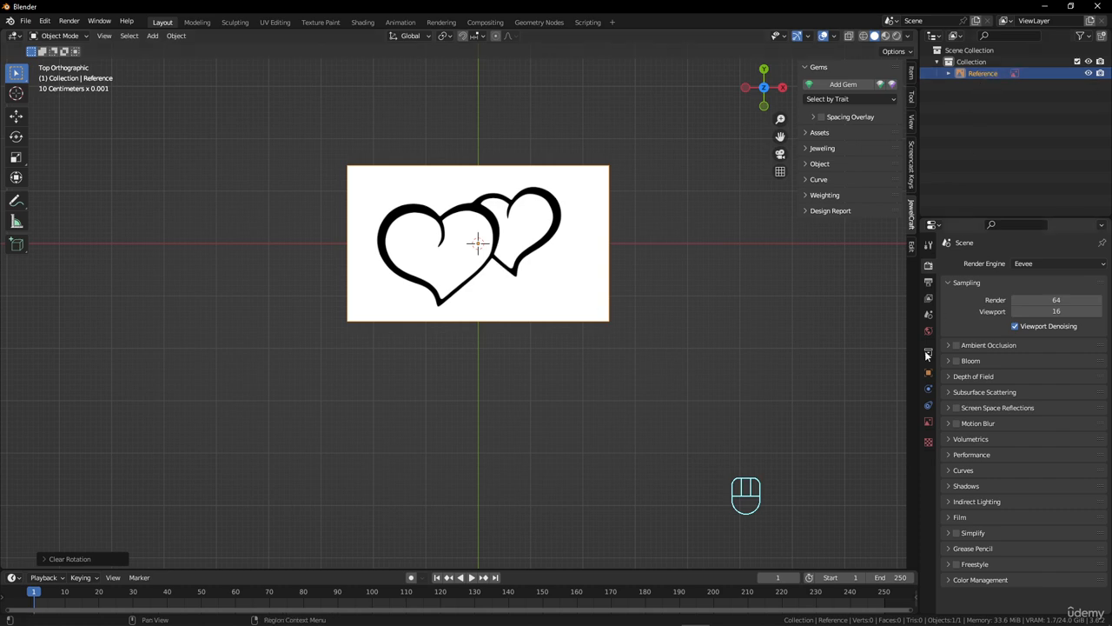
{"action": "left_click", "coordinate": [928, 422]}
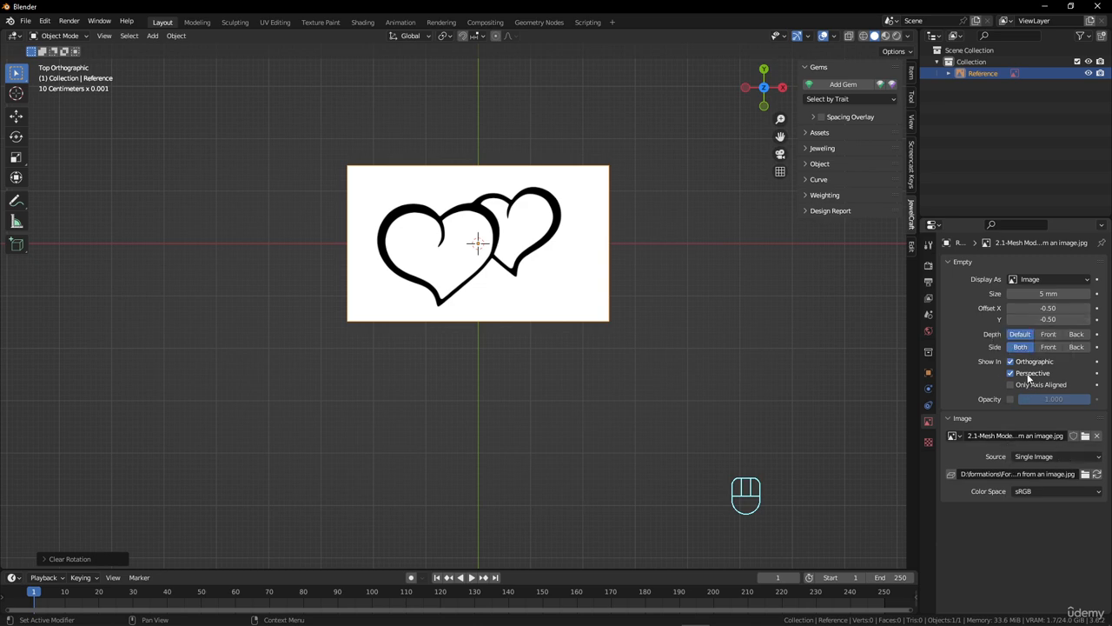
{"action": "left_click", "coordinate": [1010, 399]}
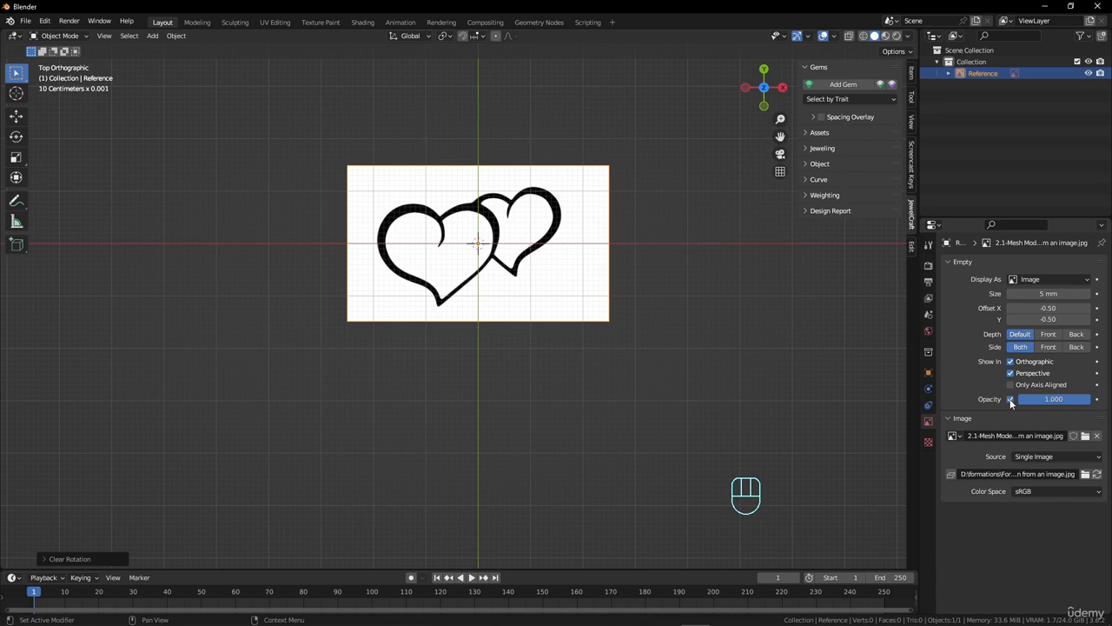
{"action": "left_click_drag", "start_coordinate": [1078, 400], "coordinate": [1026, 402]}
{"action": "middle_click_drag", "start_coordinate": [414, 379], "coordinate": [673, 368]}
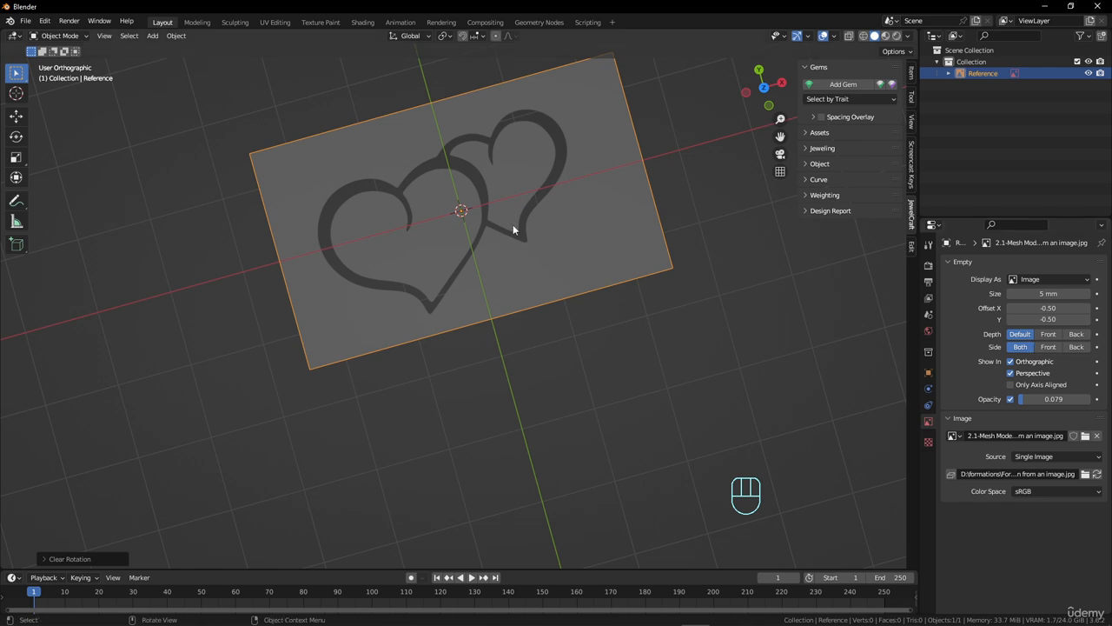
Step: Rename the collection that holds the image as Reference
{"action": "double_click", "coordinate": [966, 63]}
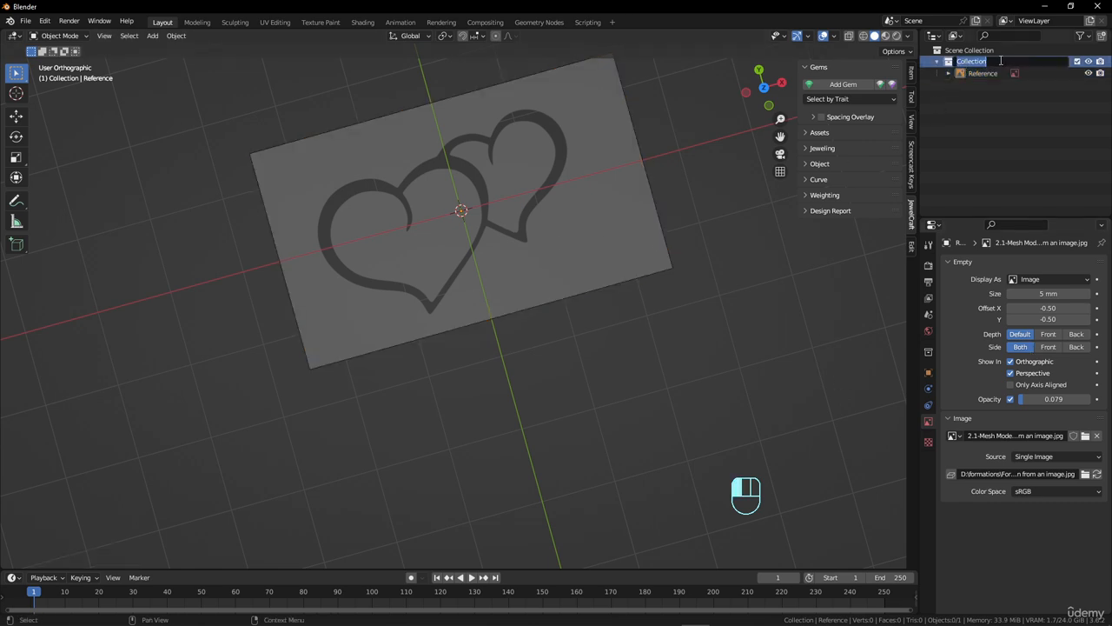
{"action": "type", "text": "Refrence"}
{"action": "key", "text": "Return"}
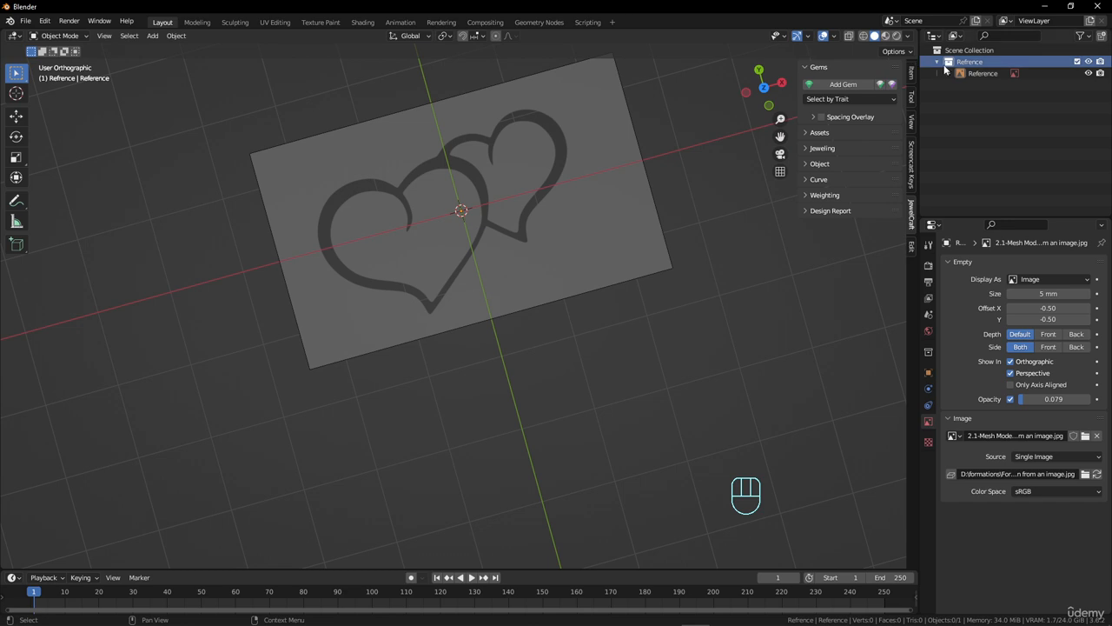
{"action": "double_click", "coordinate": [970, 62]}
{"action": "left_click", "coordinate": [968, 62]}
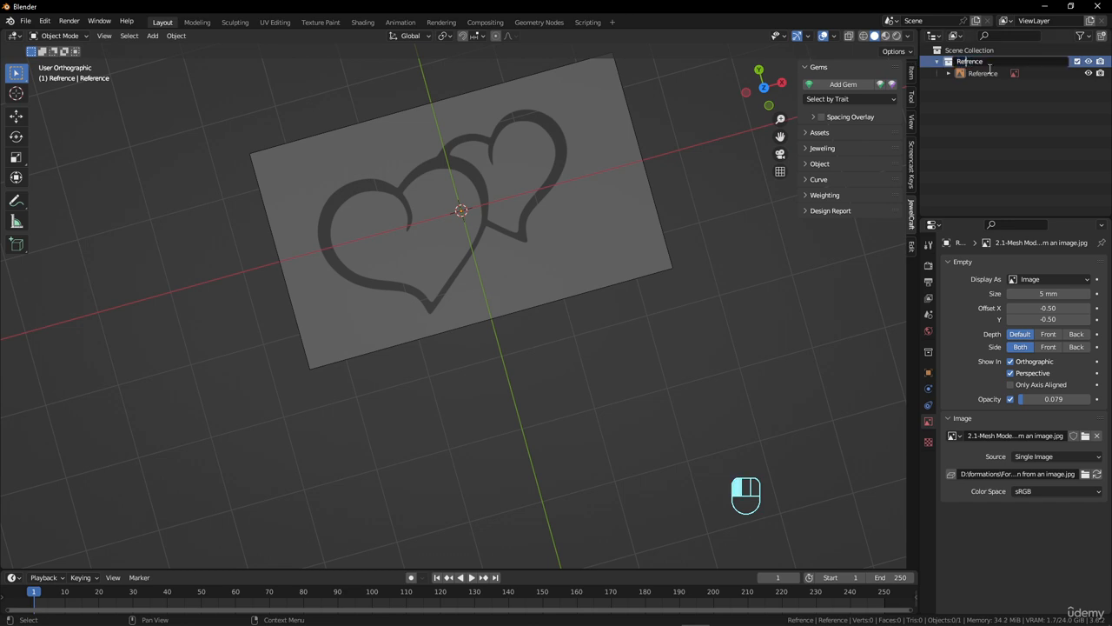
{"action": "type", "text": "e"}
{"action": "key", "text": "Return"}
Step: Collapse the Reference collection and add a new collection beside it named Pendant base
{"action": "key", "text": "KP_Subtract"}
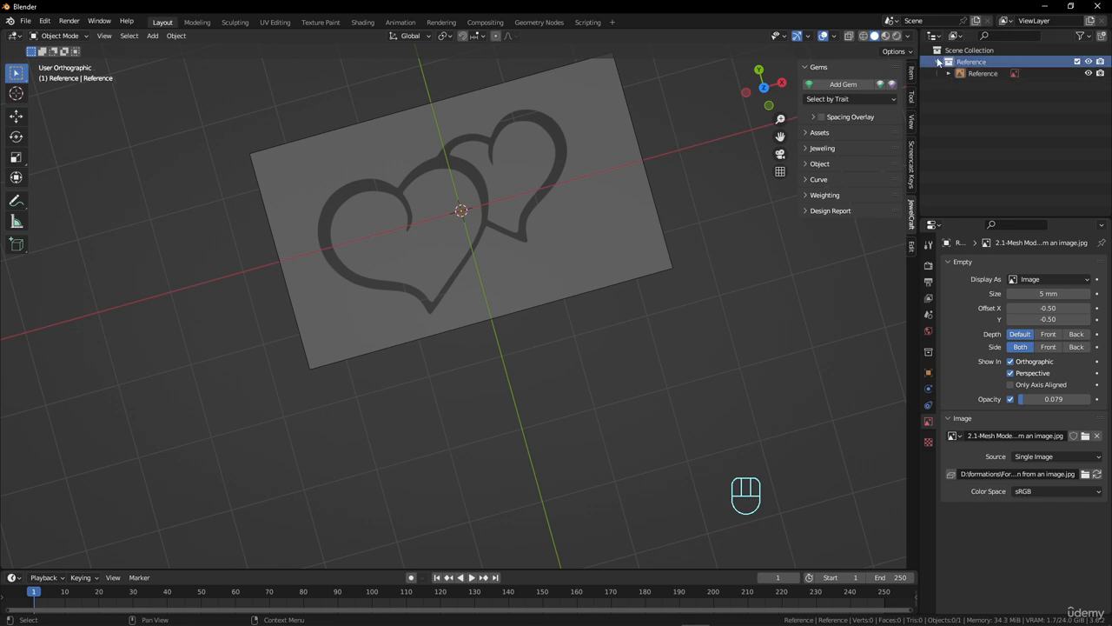
{"action": "right_click", "coordinate": [954, 73]}
{"action": "left_click", "coordinate": [955, 76]}
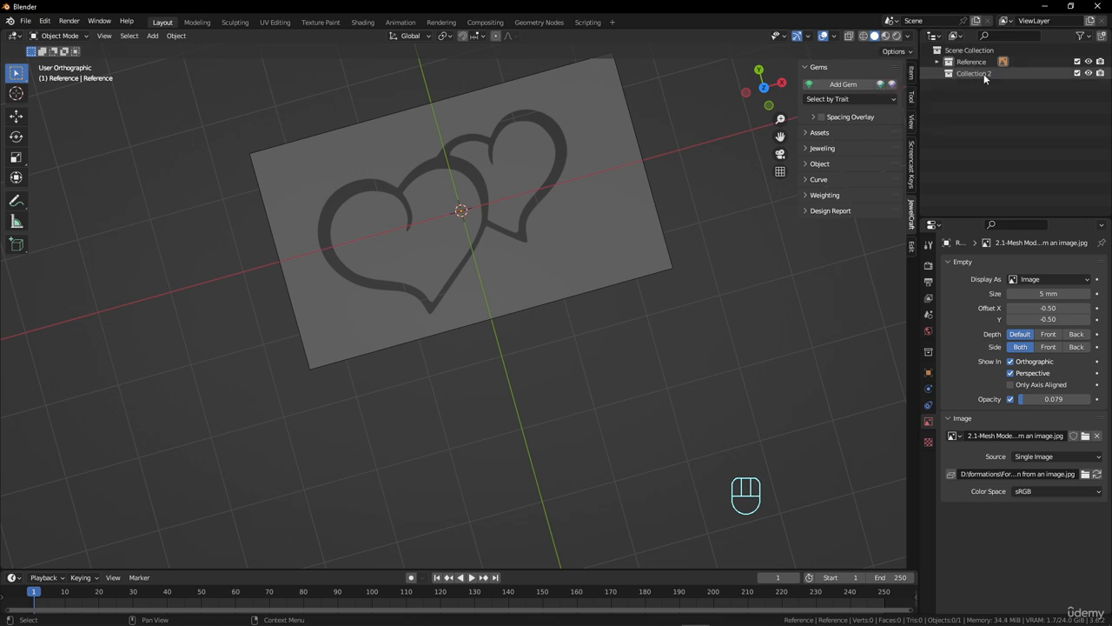
{"action": "double_click", "coordinate": [984, 74]}
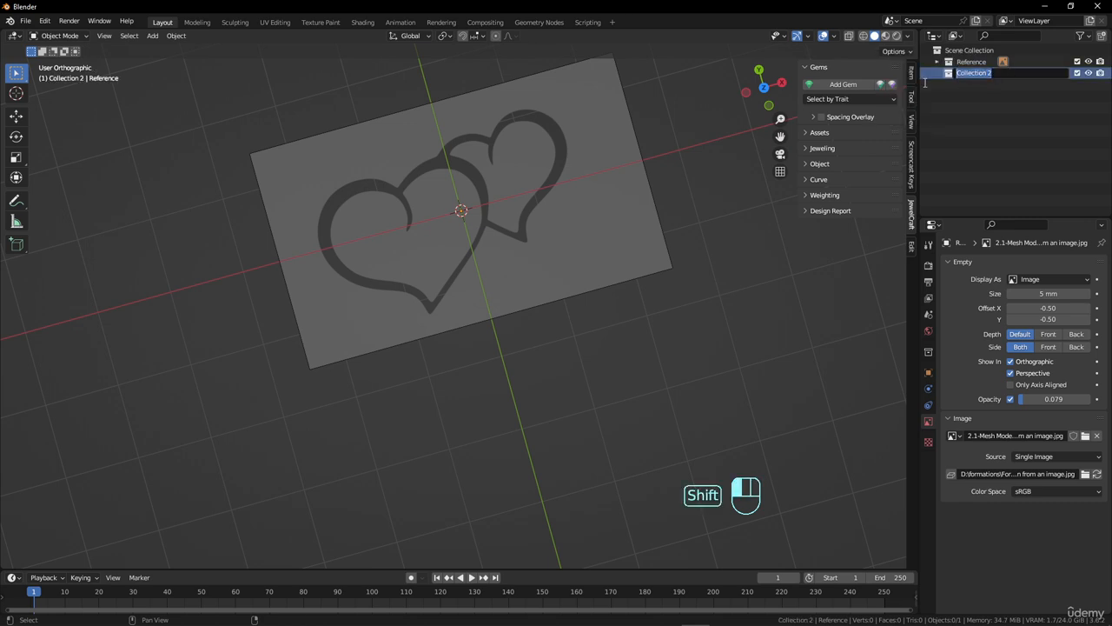
{"action": "type", "text": "Penda"}
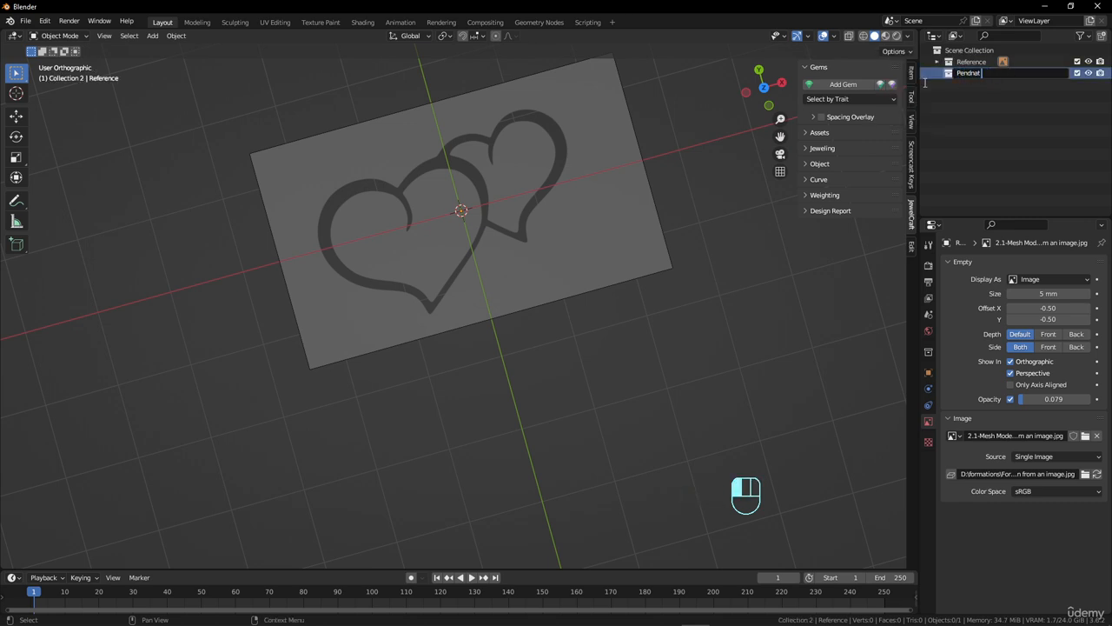
{"action": "key", "text": "BackSpace"}
{"action": "type", "text": "ant base"}
{"action": "key", "text": "Return"}
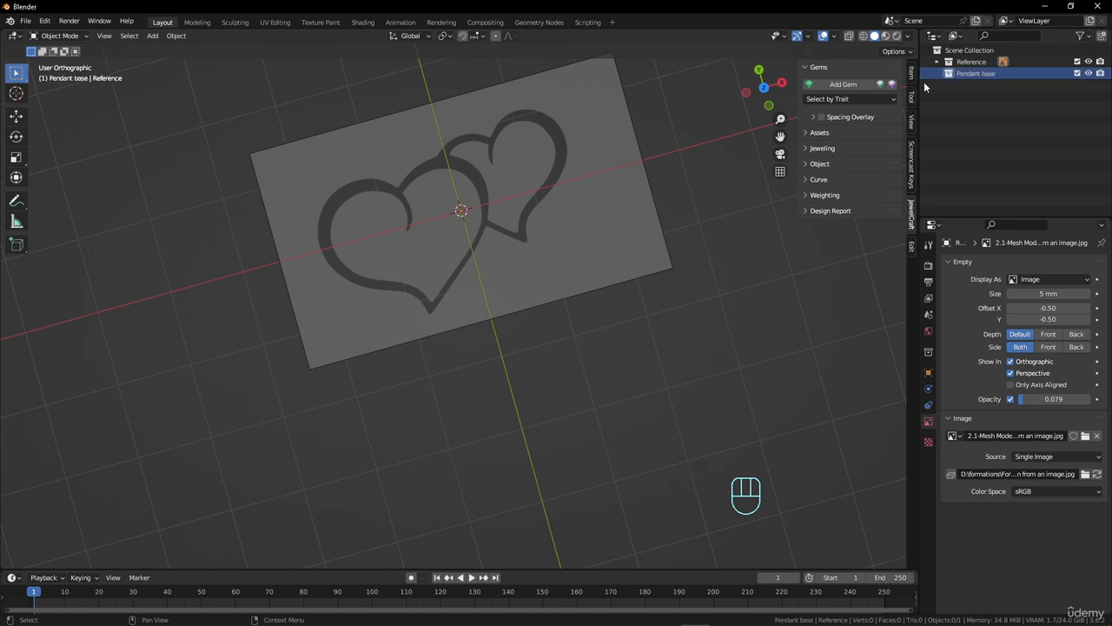
{"action": "left_click", "coordinate": [968, 83]}
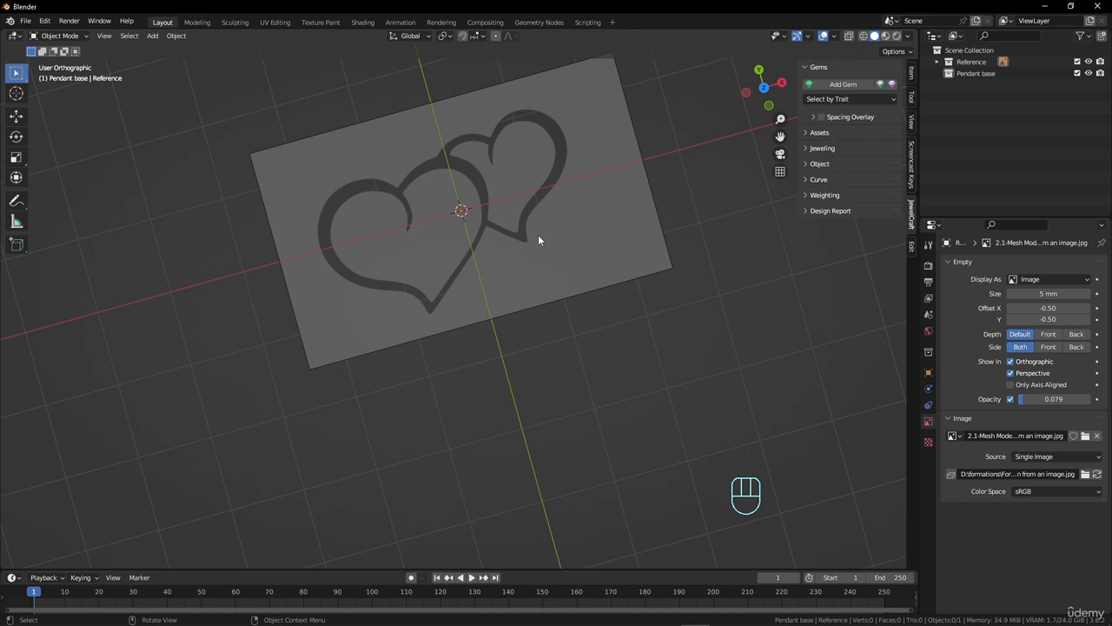
{"action": "middle_click_drag", "start_coordinate": [538, 237], "coordinate": [524, 212]}
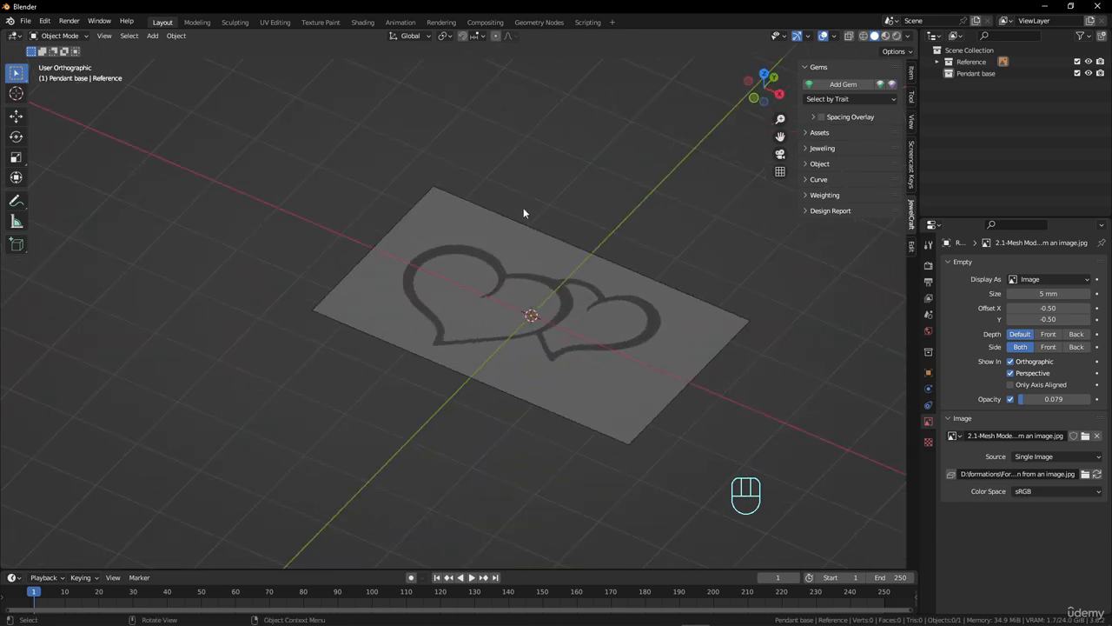
Step: Add a mesh plane at the world origin inside the Pendant base collection
{"action": "middle_click_drag", "start_coordinate": [444, 284], "coordinate": [450, 252], "text": "shift"}
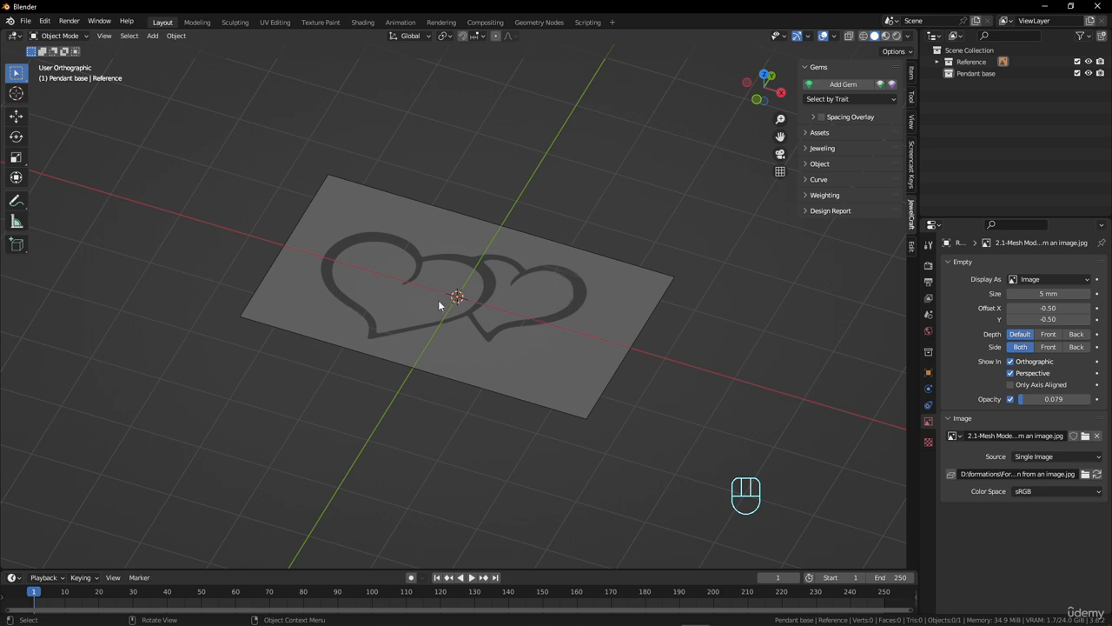
{"action": "middle_click_drag", "start_coordinate": [437, 300], "coordinate": [439, 341]}
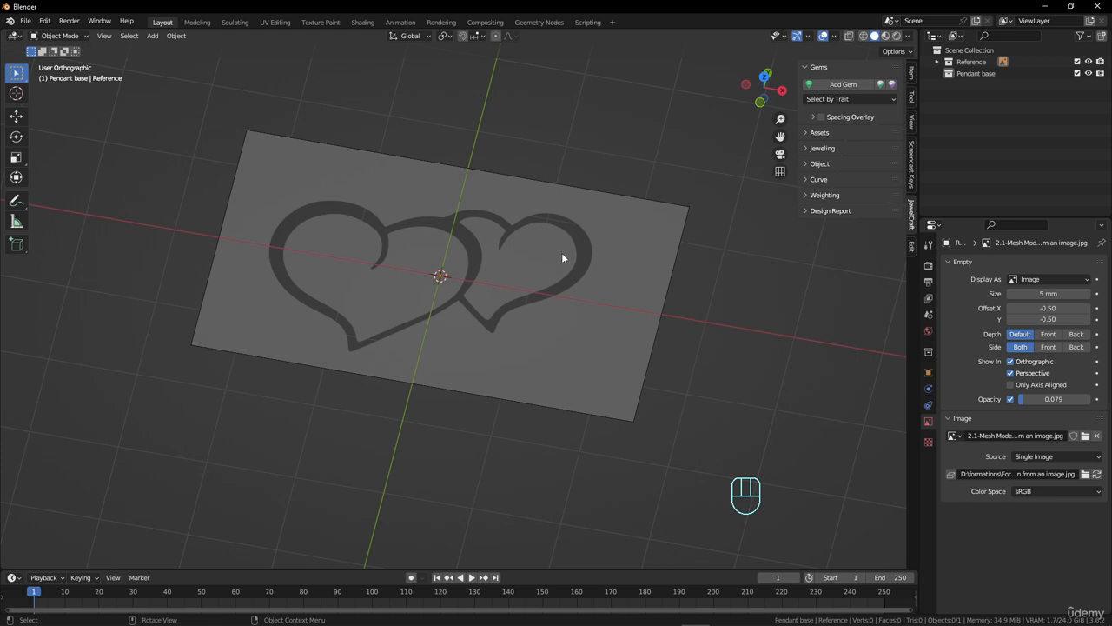
{"action": "key", "text": "shift+a"}
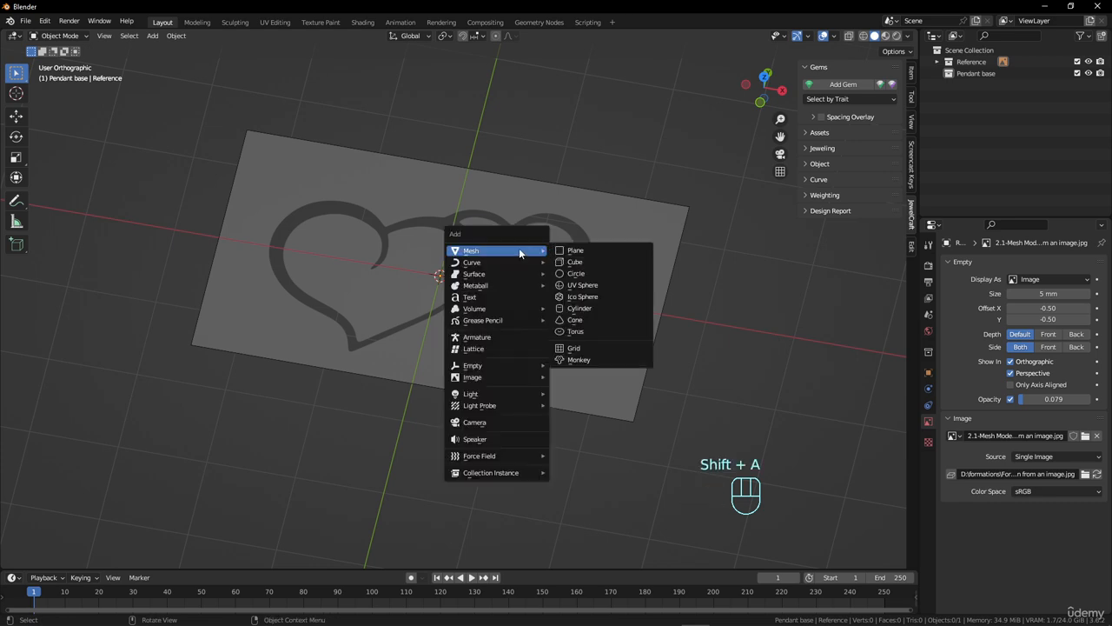
{"action": "left_click", "coordinate": [582, 254]}
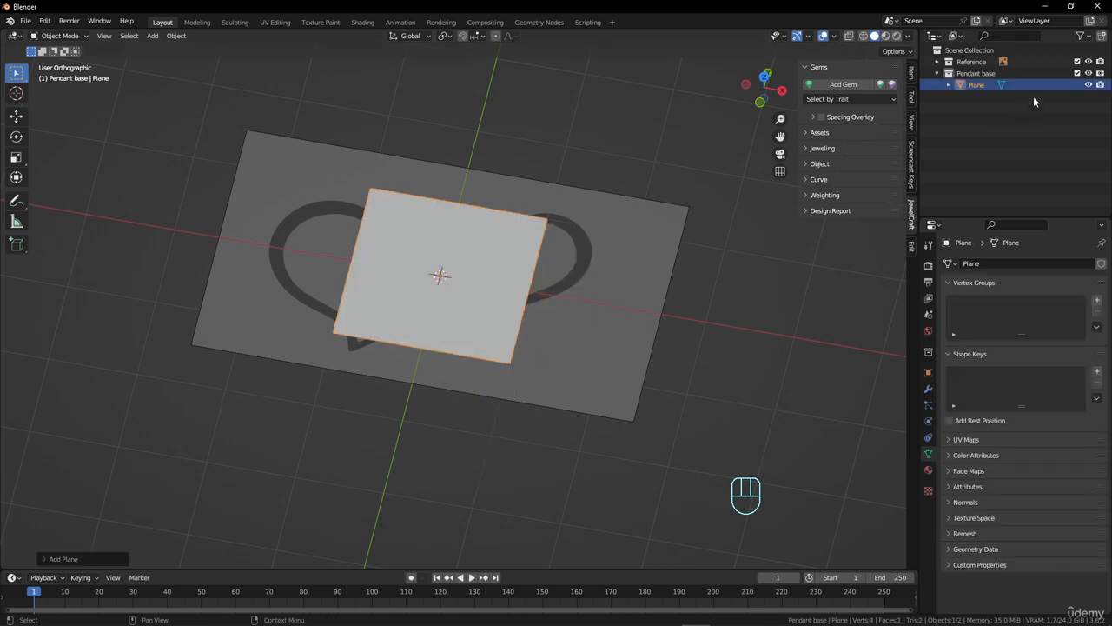
Step: Rename the new plane object as Pendant base, reusing the name of its collection
{"action": "double_click", "coordinate": [1003, 73]}
{"action": "key", "text": "ctrl+c"}
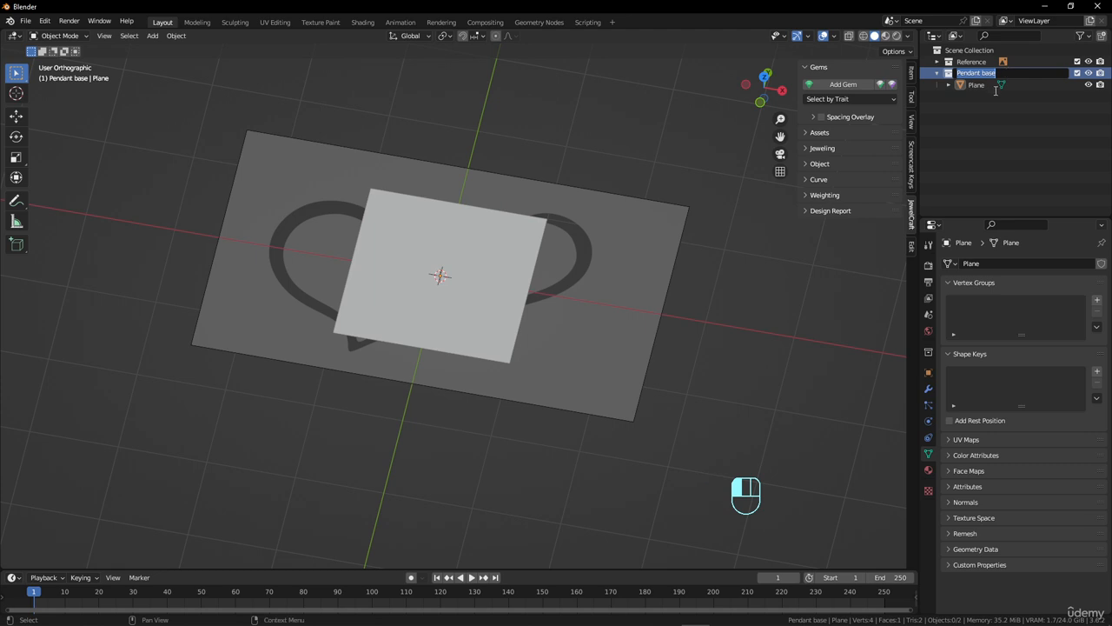
{"action": "double_click", "coordinate": [999, 85], "text": "ctrl"}
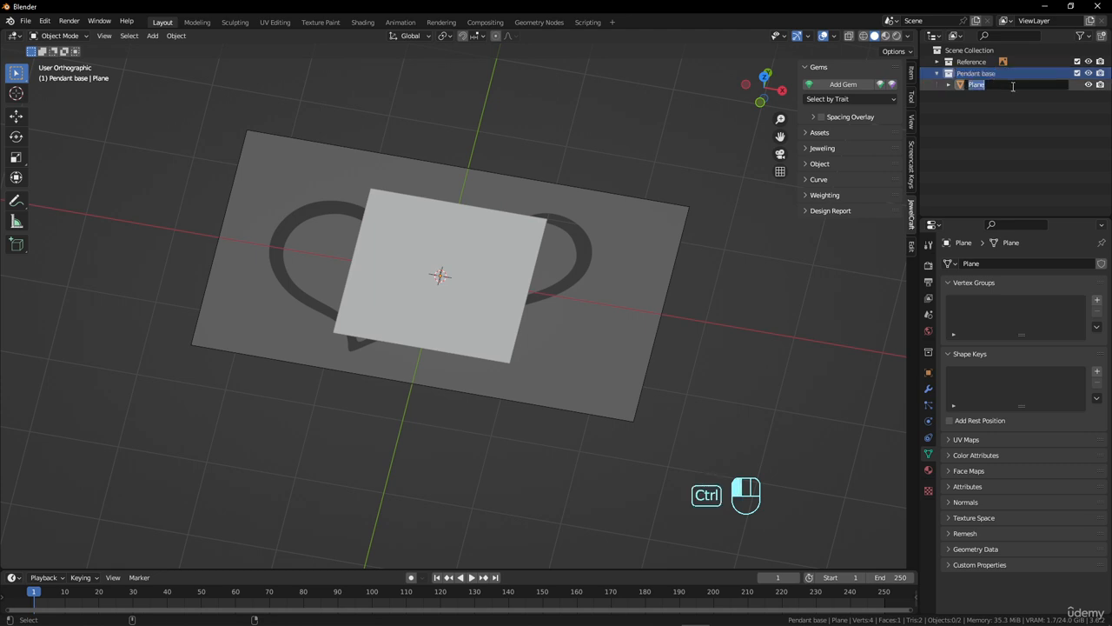
{"action": "key", "text": "ctrl+v"}
{"action": "key", "text": "Return"}
Step: Set the Pendant base plane's X and Y dimensions to 40 mm each
{"action": "scroll", "coordinate": [452, 285], "scroll_direction": "down", "scroll_amount": 2}
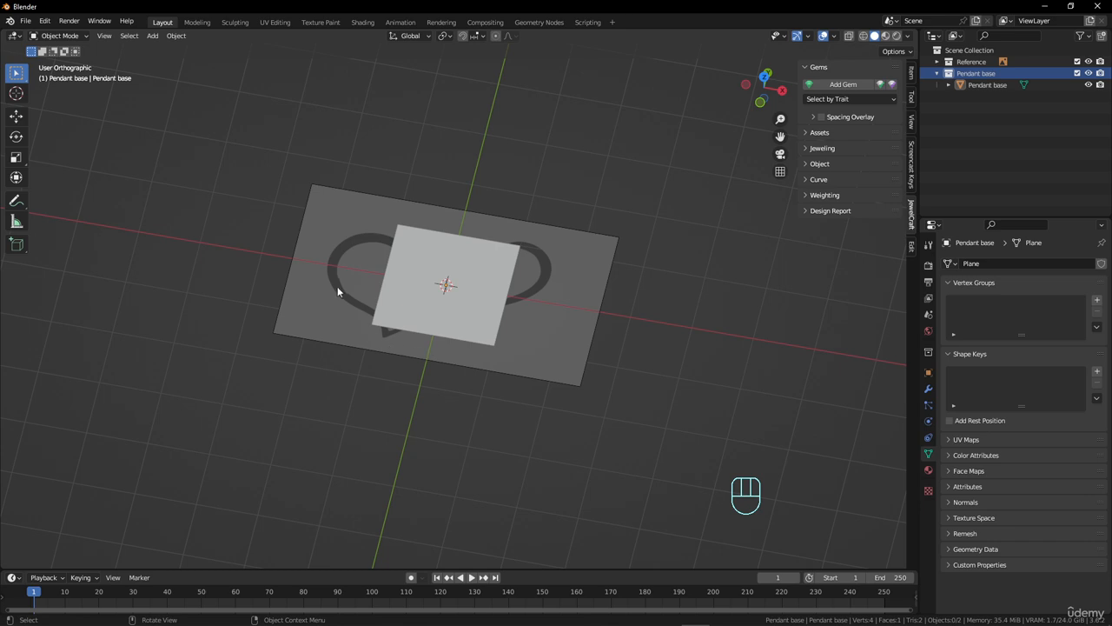
{"action": "left_click", "coordinate": [504, 255]}
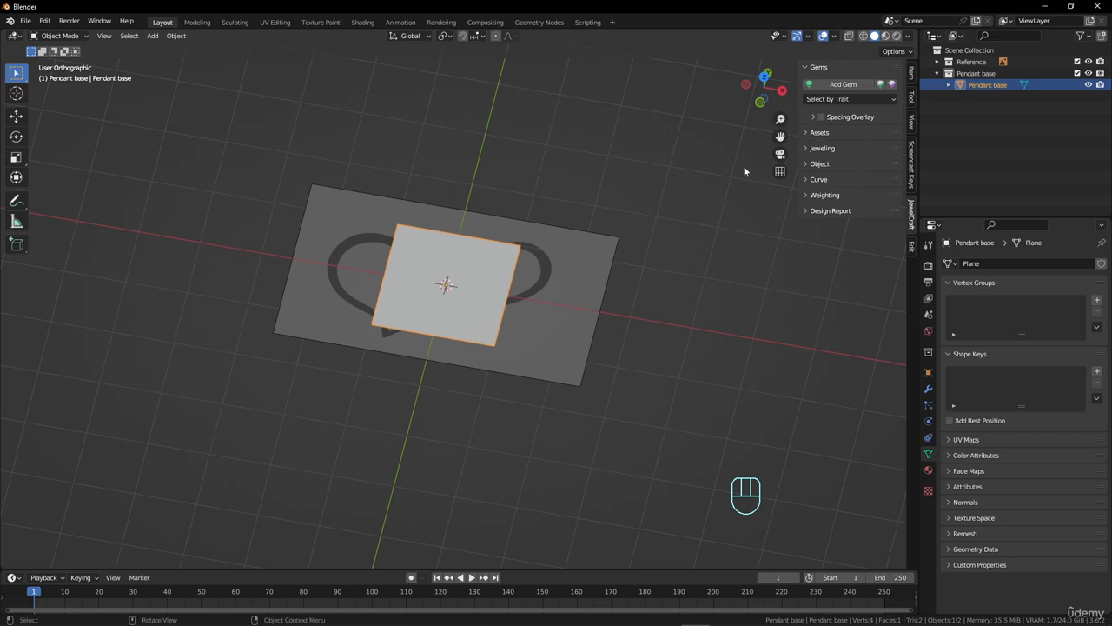
{"action": "scroll", "coordinate": [492, 347], "scroll_direction": "down", "scroll_amount": 3}
{"action": "middle_click_drag", "start_coordinate": [471, 338], "coordinate": [506, 288]}
{"action": "left_click", "coordinate": [506, 287]}
{"action": "left_click", "coordinate": [462, 288]}
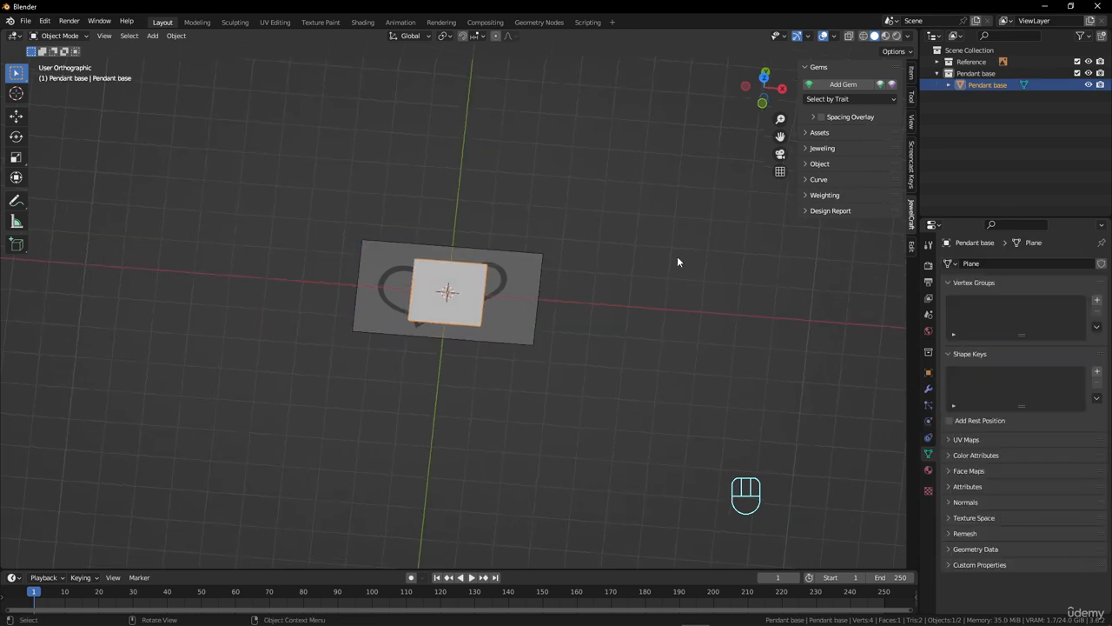
{"action": "left_click", "coordinate": [810, 164]}
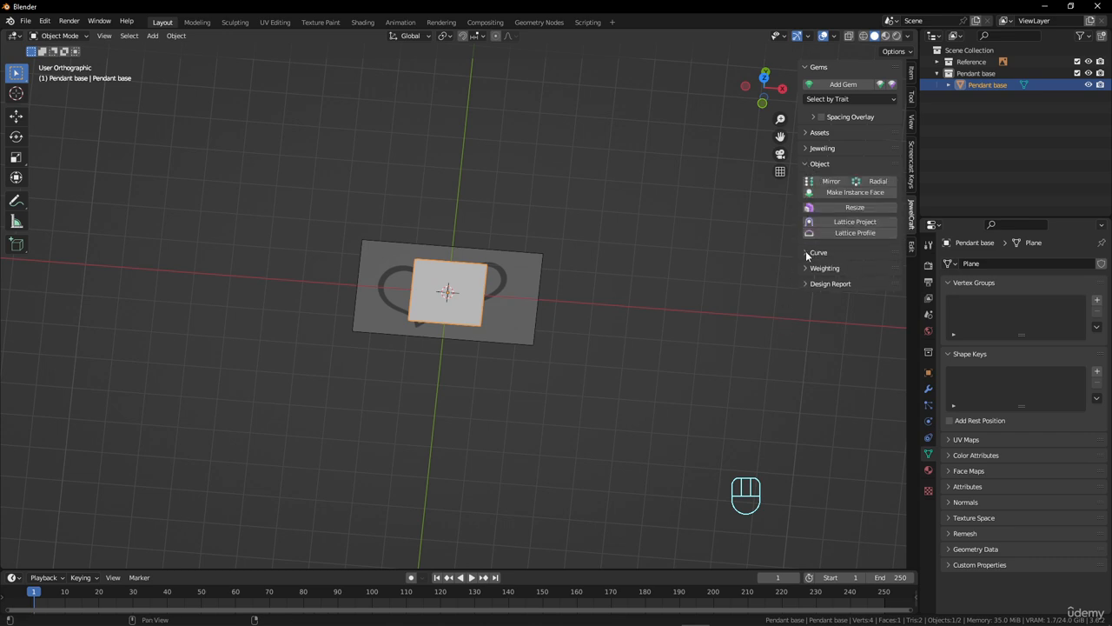
{"action": "left_click", "coordinate": [809, 164]}
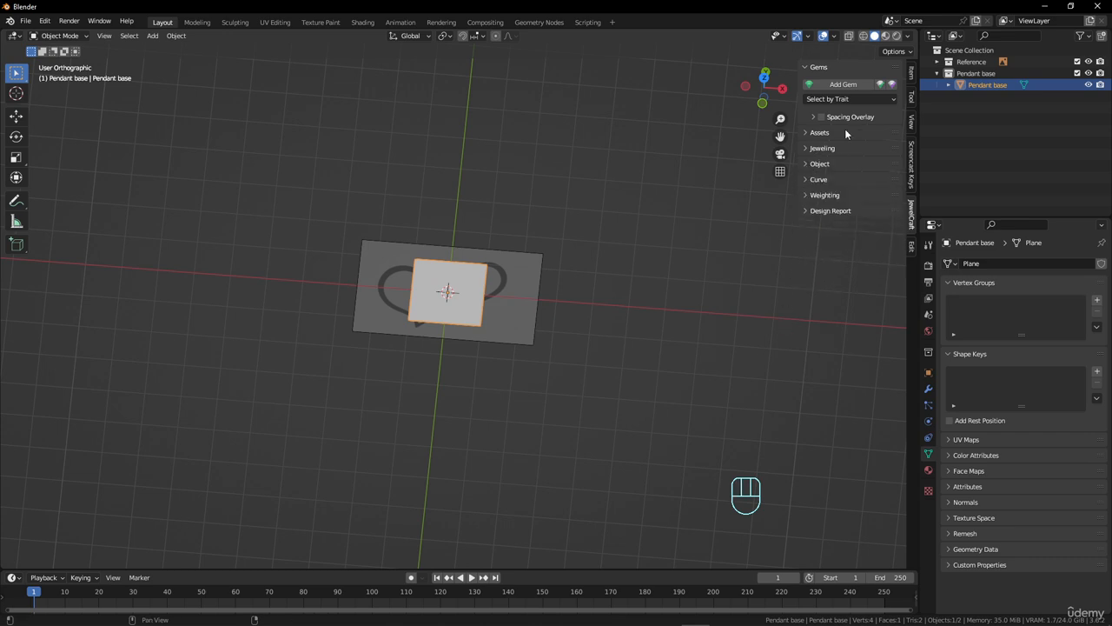
{"action": "left_click", "coordinate": [912, 74]}
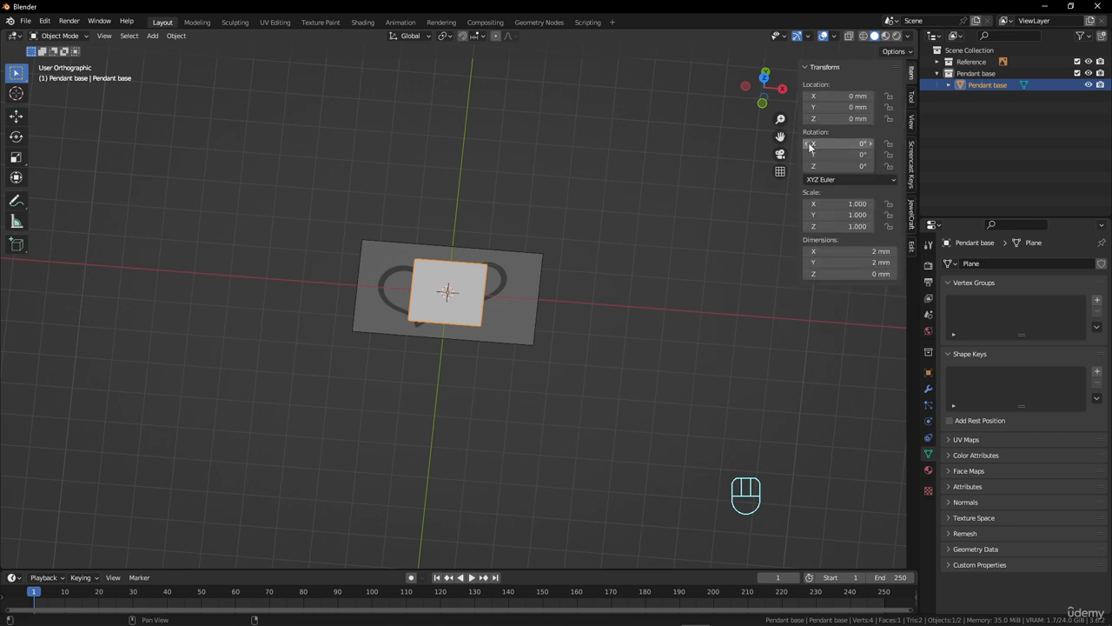
{"action": "left_click", "coordinate": [862, 251]}
{"action": "type", "text": "40"}
{"action": "key", "text": "Return"}
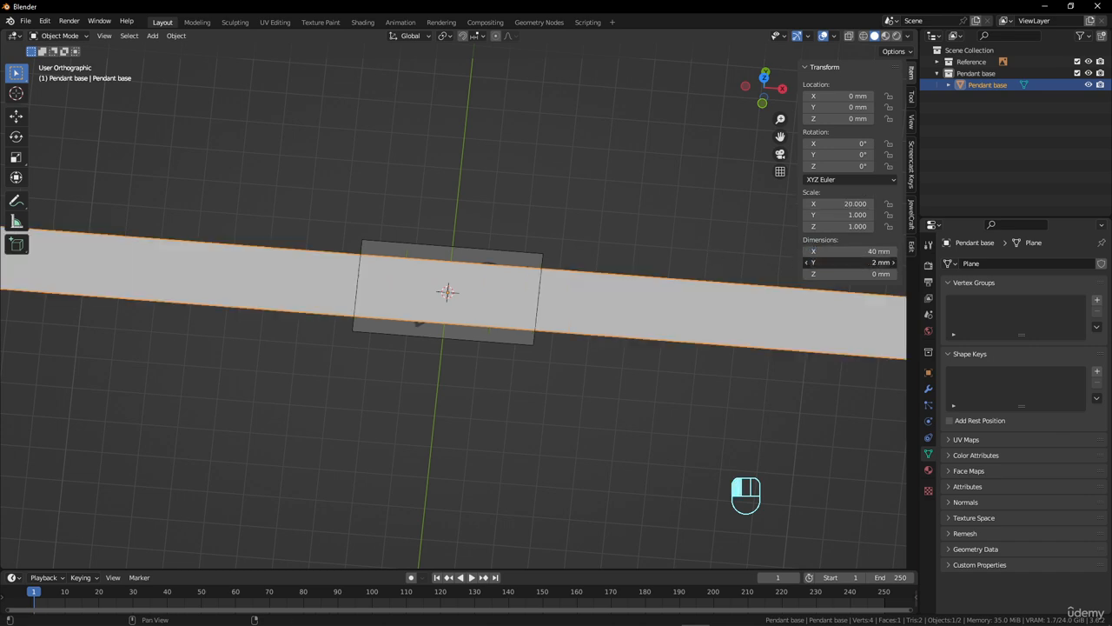
{"action": "left_click", "coordinate": [862, 263]}
{"action": "type", "text": "40"}
{"action": "key", "text": "Return"}
Step: Switch the viewport to wireframe shading so the reference image shows through the plane
{"action": "scroll", "coordinate": [556, 258], "scroll_direction": "down", "scroll_amount": 10}
{"action": "scroll", "coordinate": [523, 262], "scroll_direction": "up", "scroll_amount": 2}
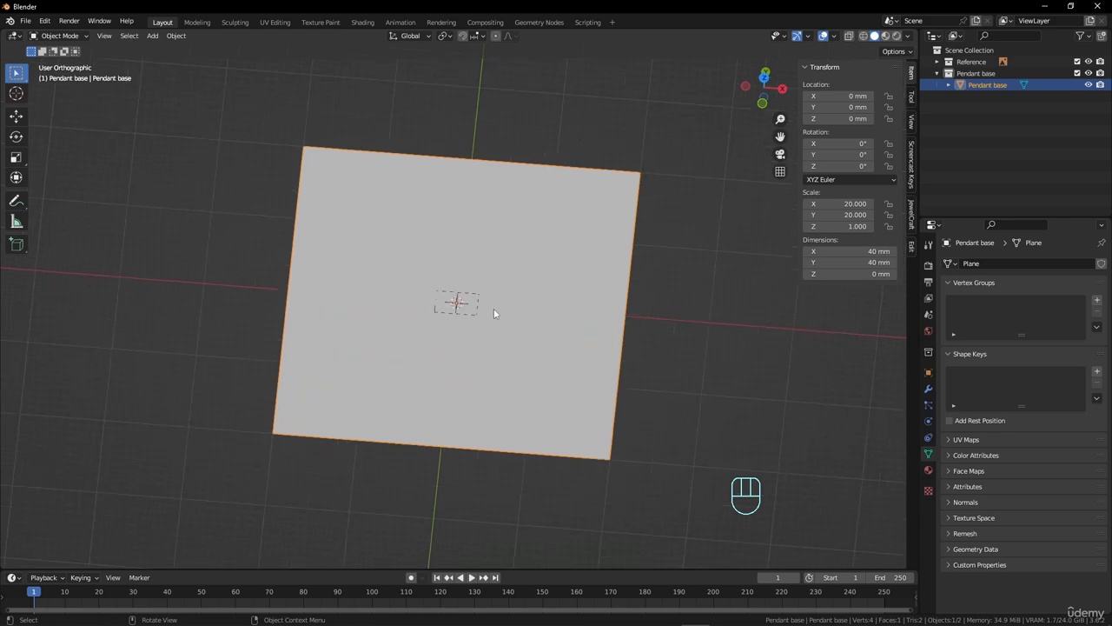
{"action": "key", "text": "z"}
{"action": "left_click", "coordinate": [359, 292]}
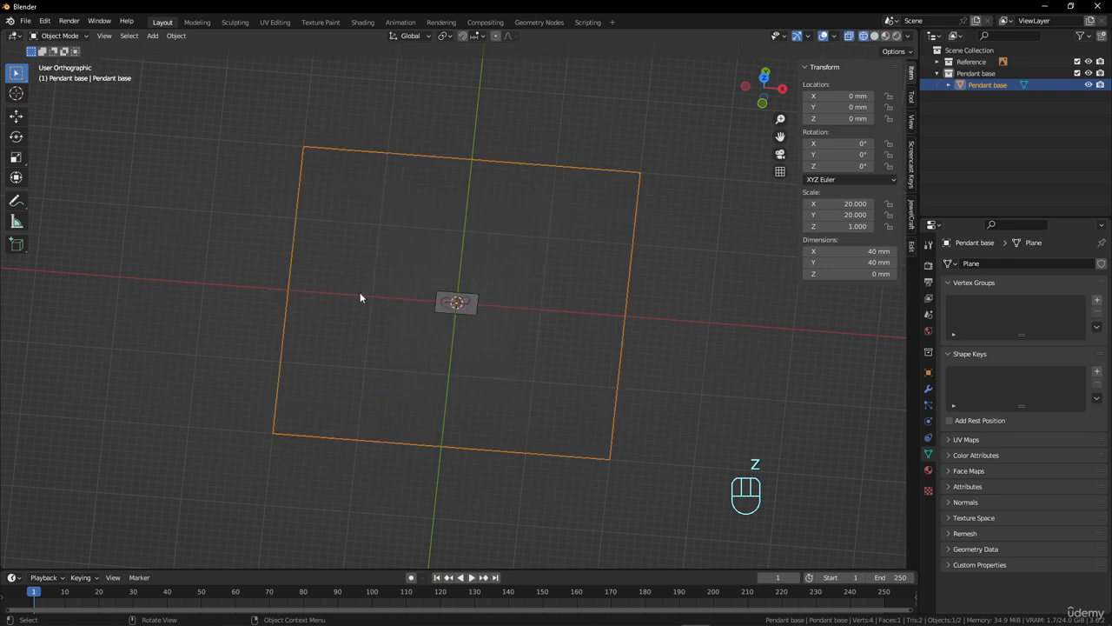
Step: Scale the reference image up uniformly to about 11.53 so the two hearts roughly span the 40 mm square
{"action": "left_click", "coordinate": [467, 303]}
{"action": "scroll", "coordinate": [511, 338], "scroll_direction": "up", "scroll_amount": 3}
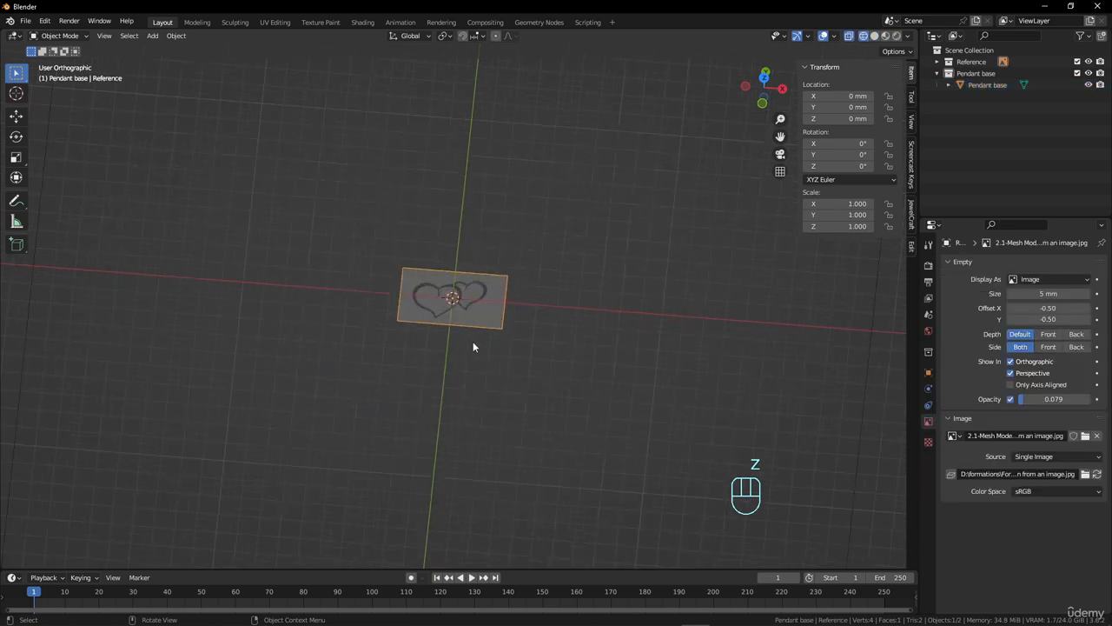
{"action": "scroll", "coordinate": [473, 341], "scroll_direction": "down", "scroll_amount": 2}
{"action": "key", "text": "s"}
{"action": "left_click", "coordinate": [685, 381]}
{"action": "key", "text": "s"}
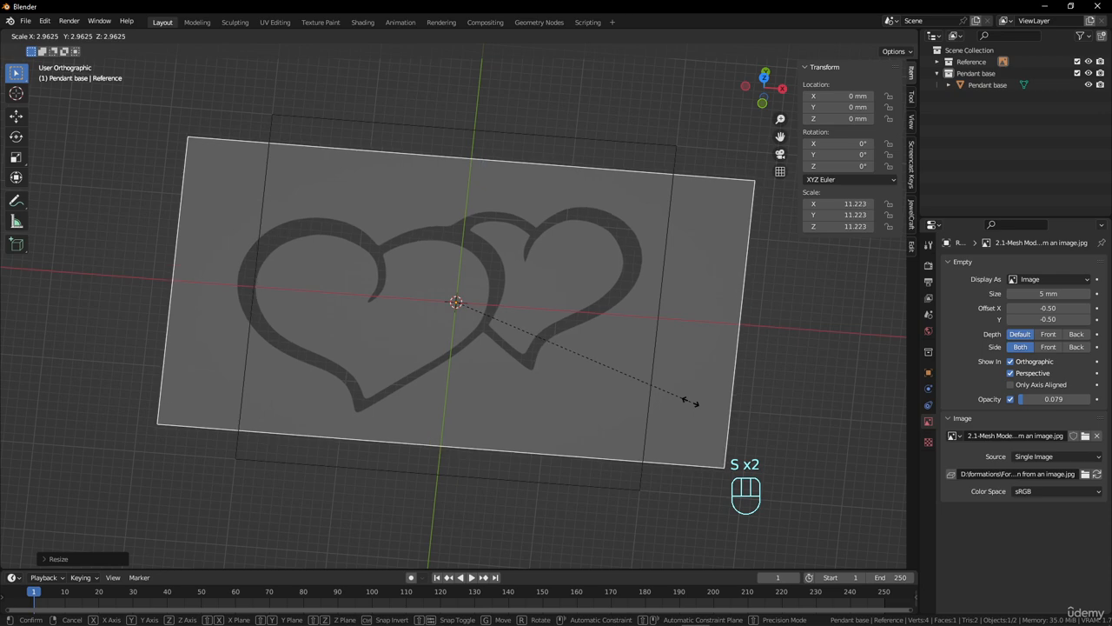
{"action": "left_click", "coordinate": [698, 404]}
Step: Fit the hearts inside the square by moving the reference image to about 2.016 mm on X and scaling it to about 11.387
{"action": "key", "text": "g"}
{"action": "key", "text": "x"}
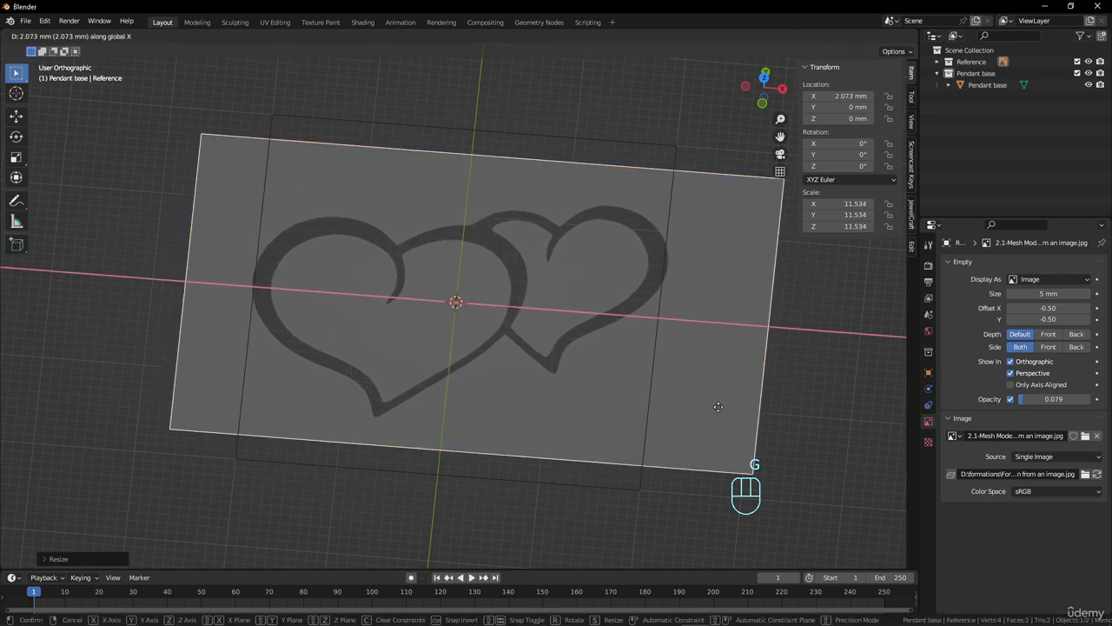
{"action": "left_click", "coordinate": [717, 407]}
{"action": "key", "text": "s"}
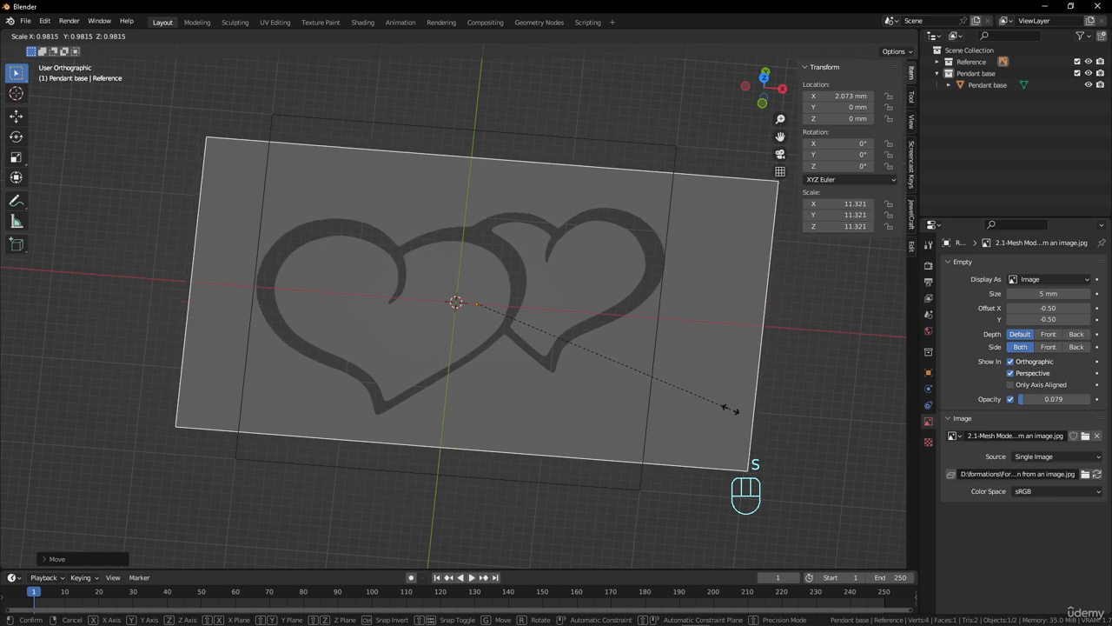
{"action": "left_click", "coordinate": [731, 409]}
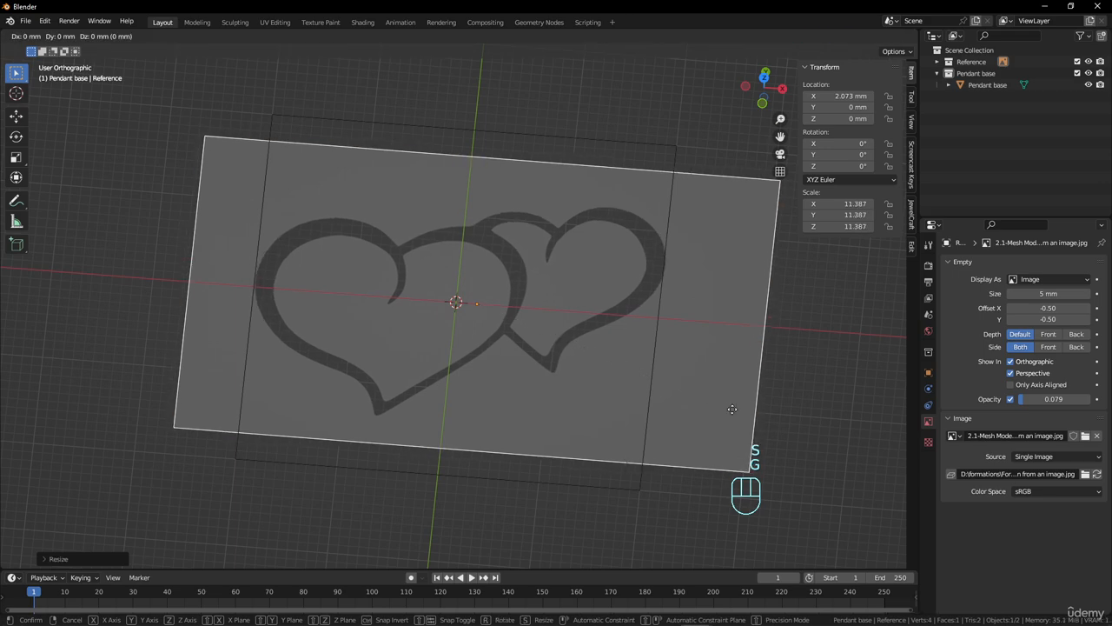
{"action": "key", "text": "g"}
{"action": "key", "text": "x"}
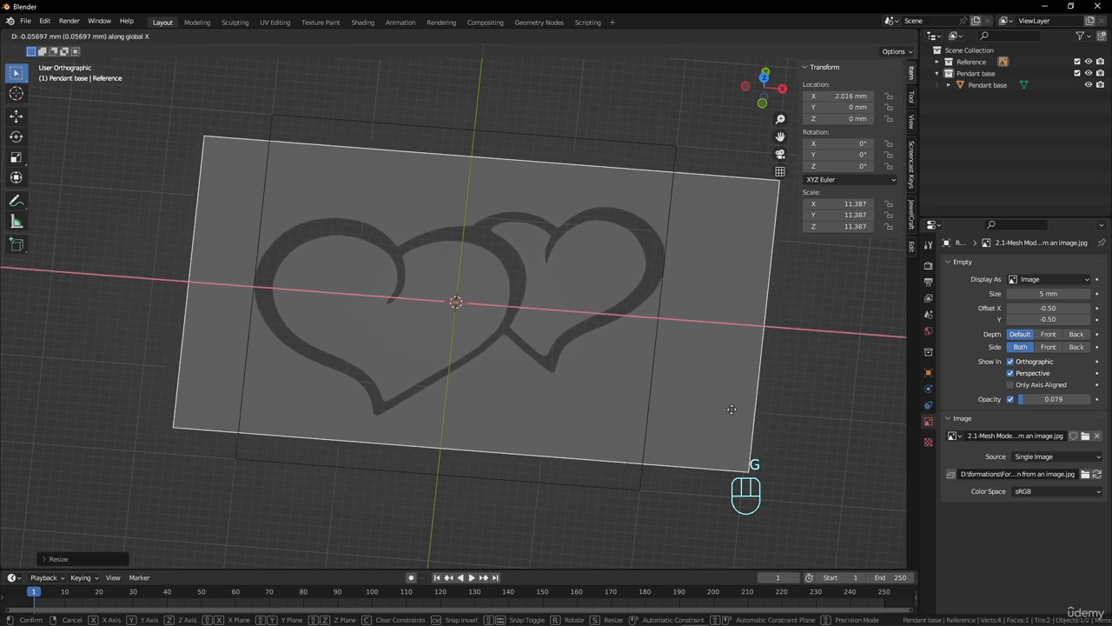
{"action": "left_click", "coordinate": [734, 409]}
Step: Clear the scale of the Pendant base plane so it returns to its original size
{"action": "middle_click_drag", "start_coordinate": [529, 310], "coordinate": [469, 266]}
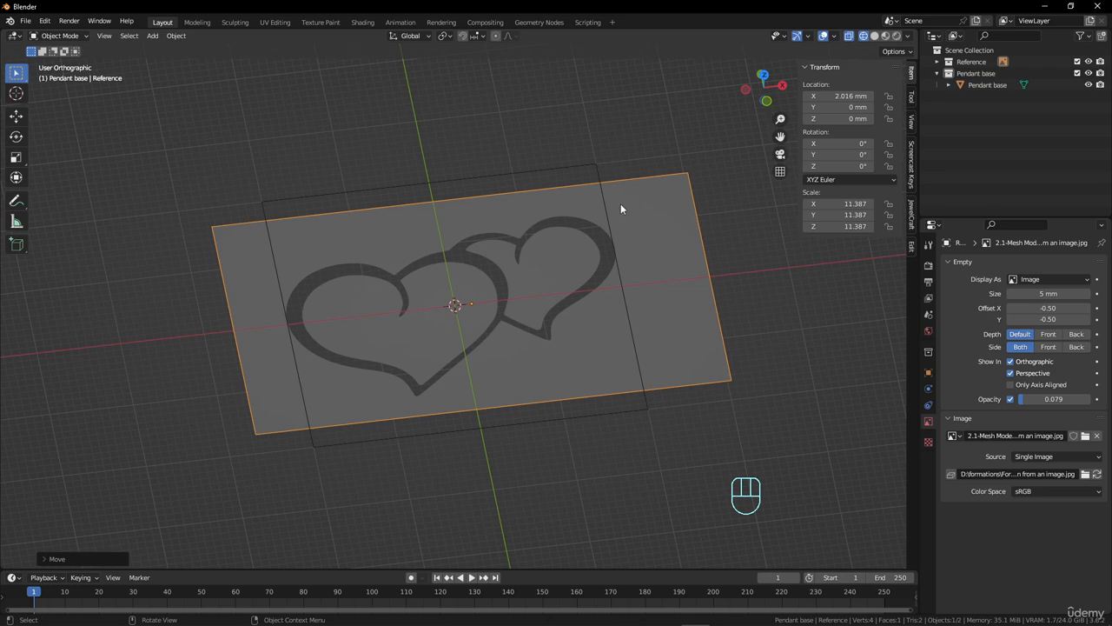
{"action": "left_click", "coordinate": [596, 164]}
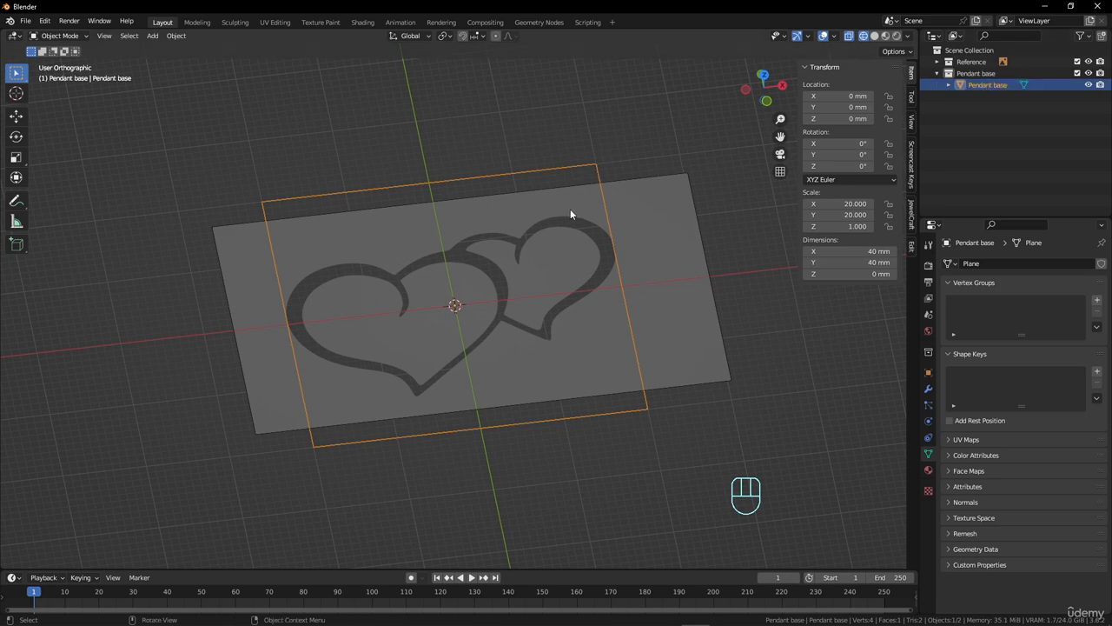
{"action": "key", "text": "alt"}
{"action": "key", "text": "alt+s"}
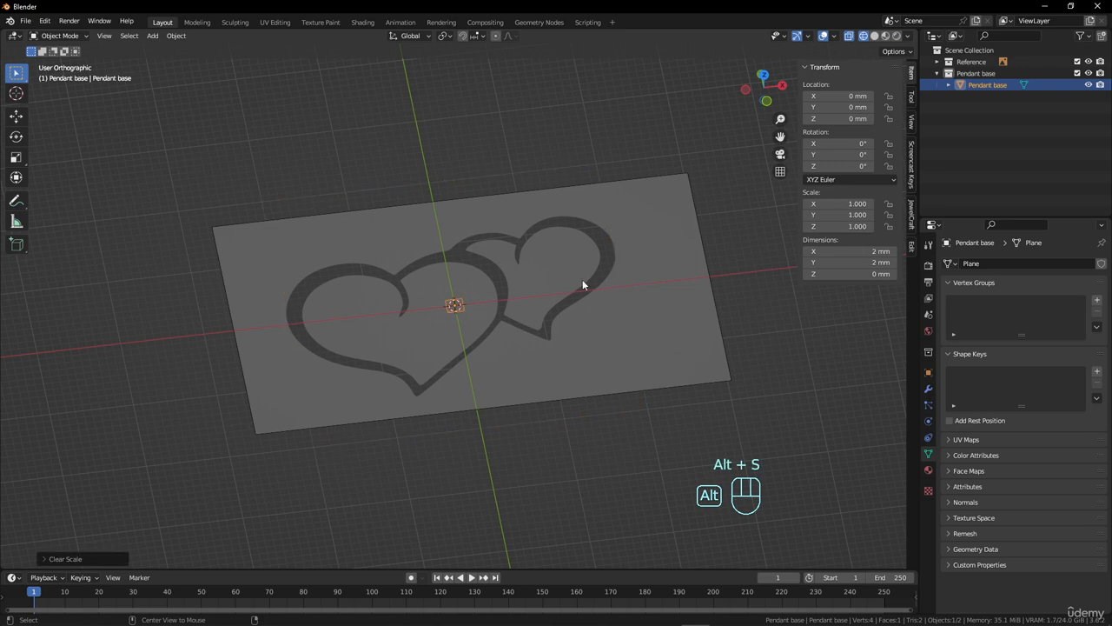
Step: In Edit Mode from the top view, move the square onto the larger heart's upper-left band, at about X -14.94 mm, Y 6.86 mm
{"action": "scroll", "coordinate": [454, 319], "scroll_direction": "up", "scroll_amount": 6}
{"action": "middle_click_drag", "start_coordinate": [440, 306], "coordinate": [487, 364]}
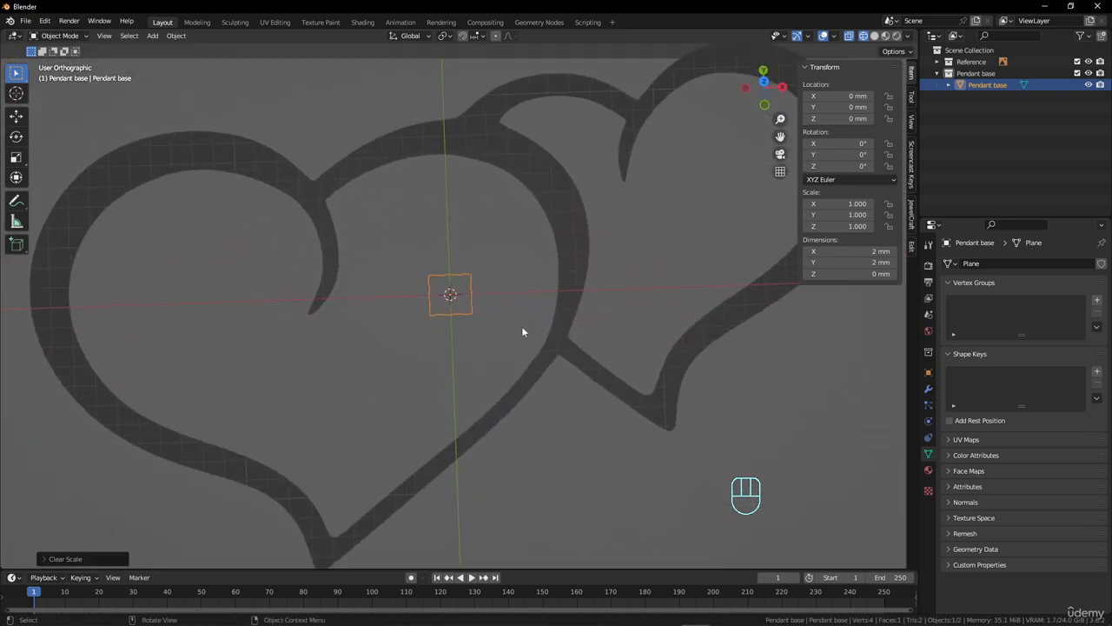
{"action": "key", "text": "Tab"}
{"action": "scroll", "coordinate": [521, 330], "scroll_direction": "down", "scroll_amount": 4}
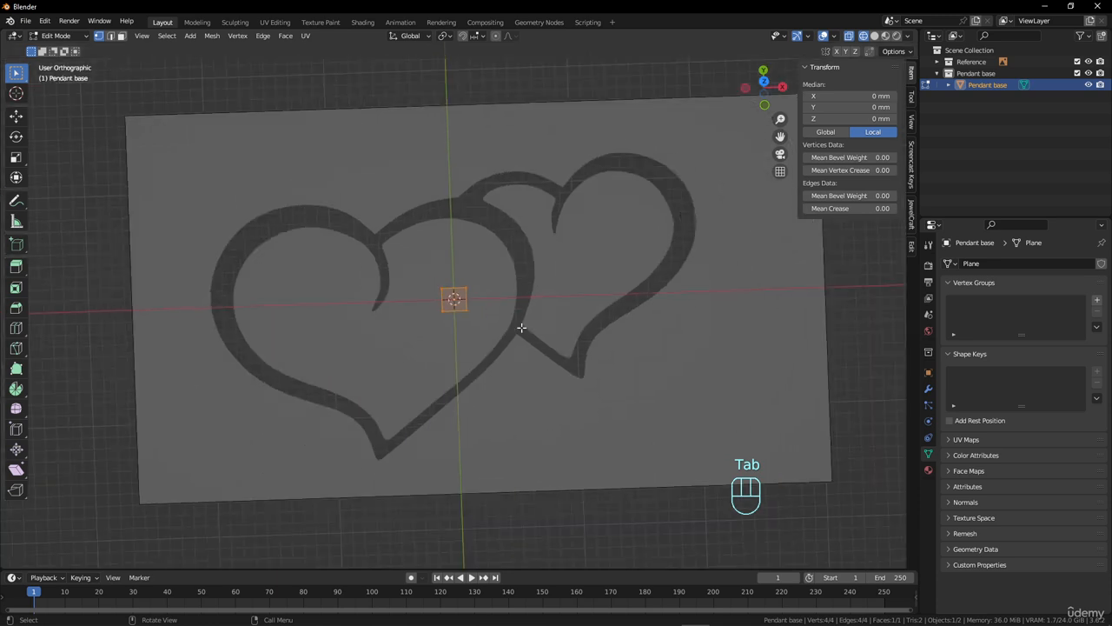
{"action": "scroll", "coordinate": [521, 329], "scroll_direction": "up", "scroll_amount": 2}
{"action": "middle_click_drag", "start_coordinate": [522, 330], "coordinate": [608, 323], "text": "shift"}
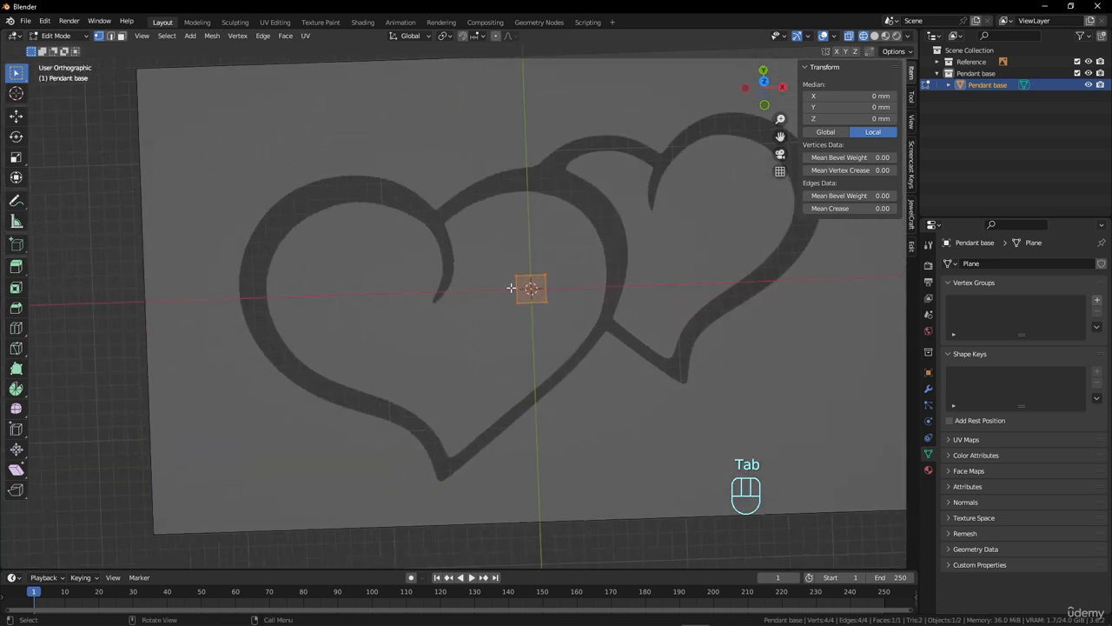
{"action": "key", "text": "KP_7"}
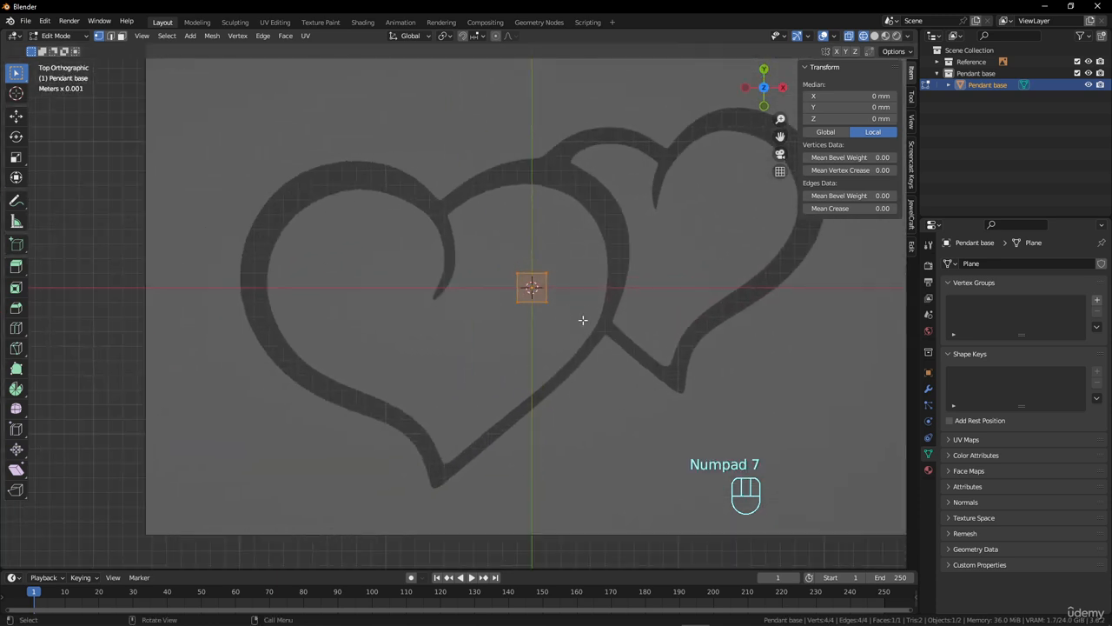
{"action": "key", "text": "g"}
{"action": "left_click", "coordinate": [353, 218]}
Step: Rotate the square to follow the heart band's slope and shift its centre to about X -15.93 mm, Y 6.42 mm
{"action": "scroll", "coordinate": [381, 238], "scroll_direction": "up", "scroll_amount": 3}
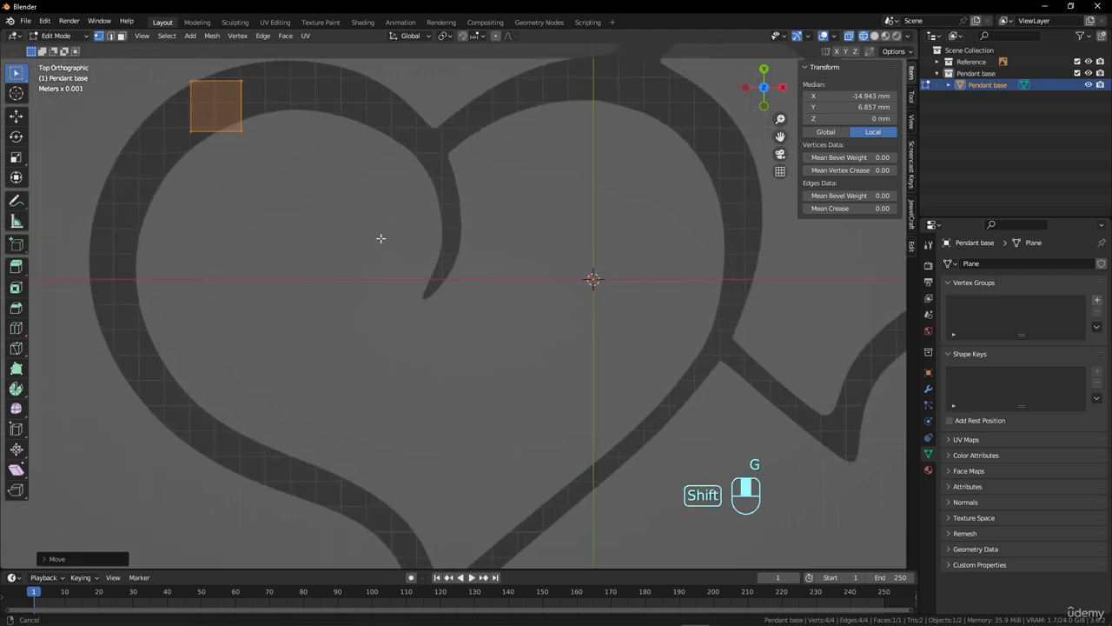
{"action": "middle_click_drag", "start_coordinate": [380, 238], "coordinate": [561, 331], "text": "shift"}
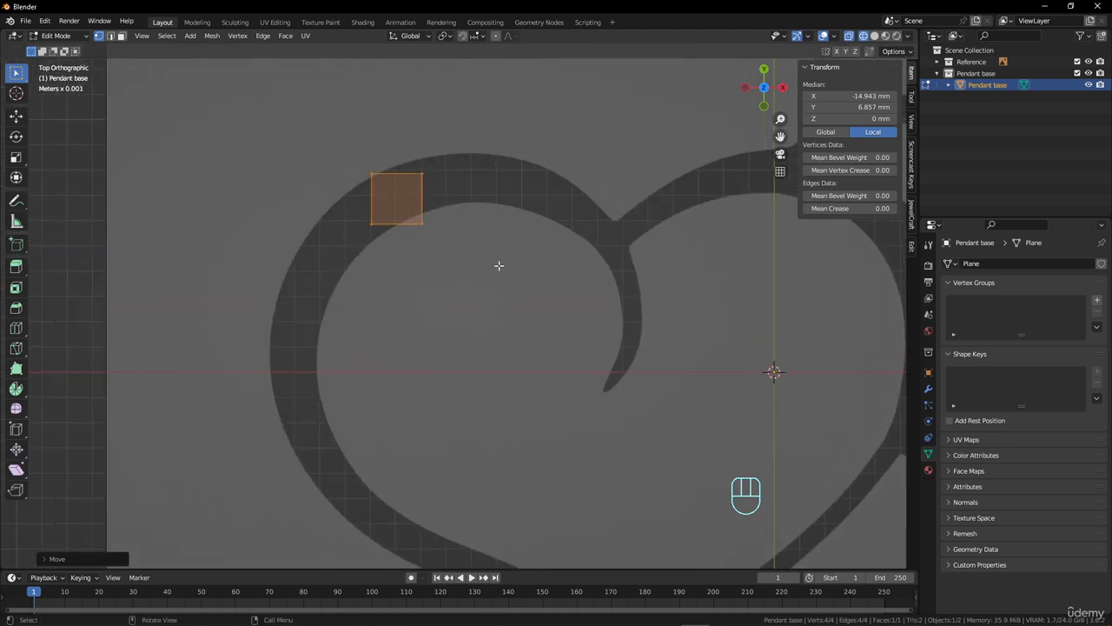
{"action": "key", "text": "r"}
{"action": "left_click", "coordinate": [487, 208]}
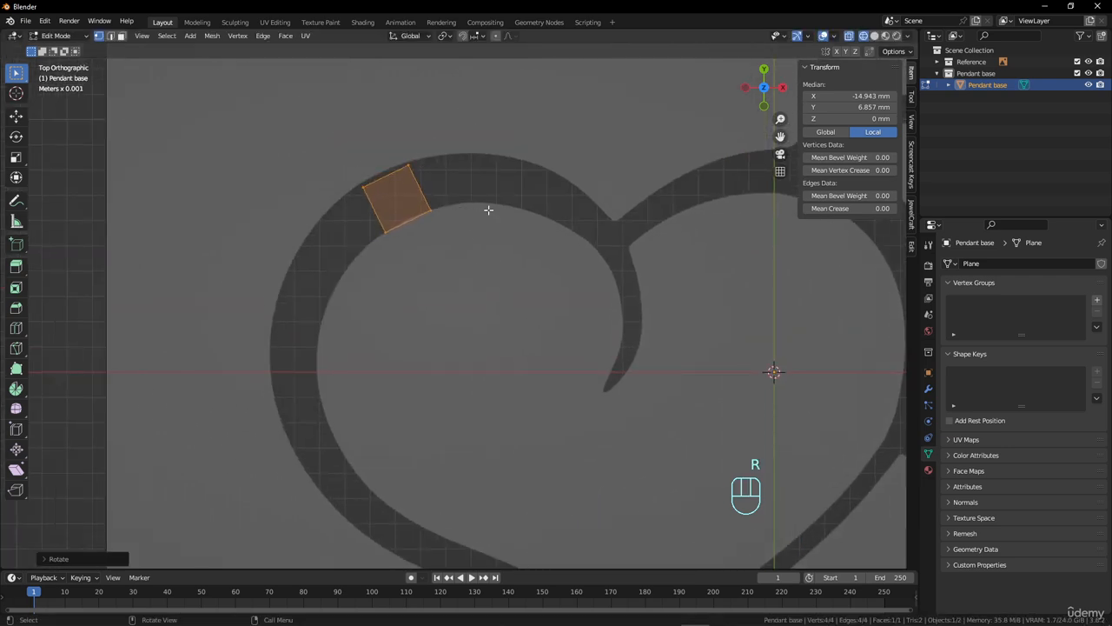
{"action": "key", "text": "g"}
{"action": "left_click", "coordinate": [476, 218]}
{"action": "key", "text": "r"}
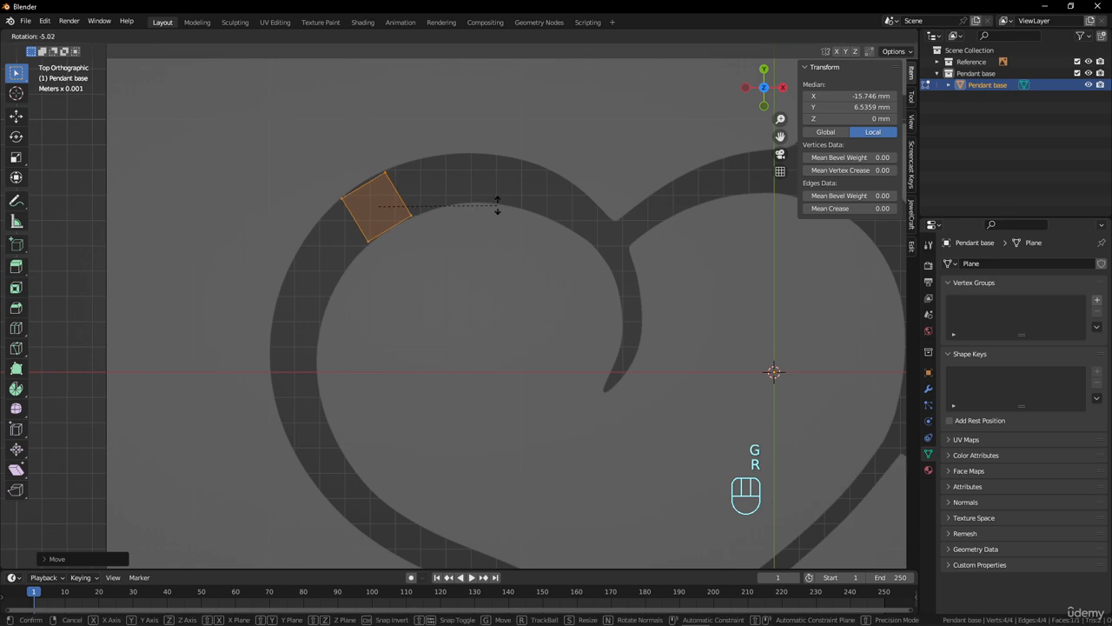
{"action": "left_click", "coordinate": [497, 205]}
{"action": "key", "text": "g"}
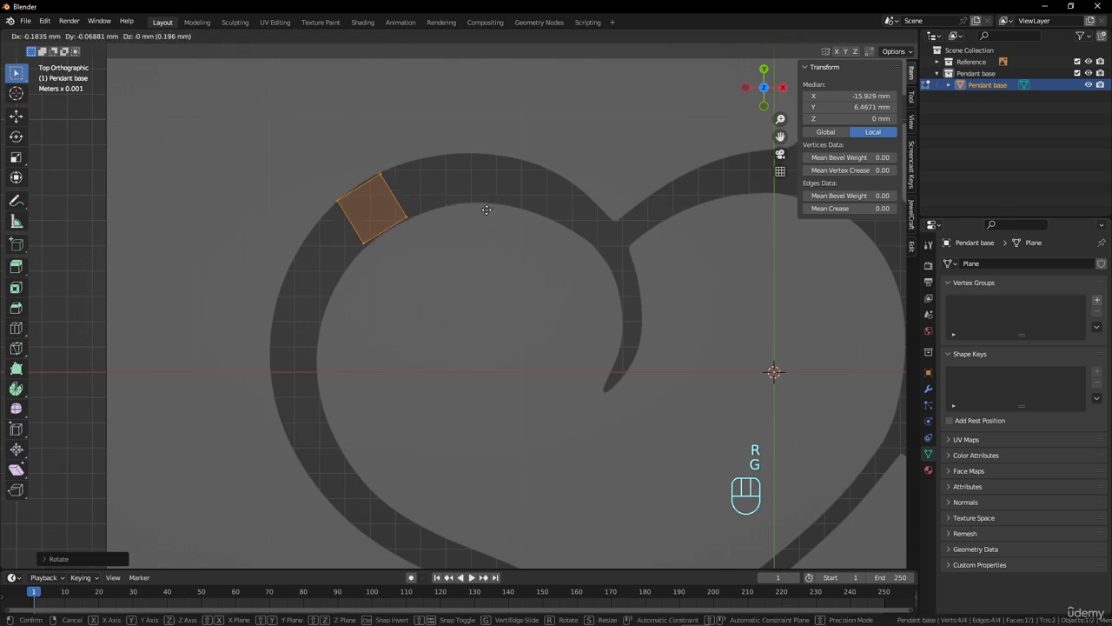
{"action": "left_click", "coordinate": [489, 214]}
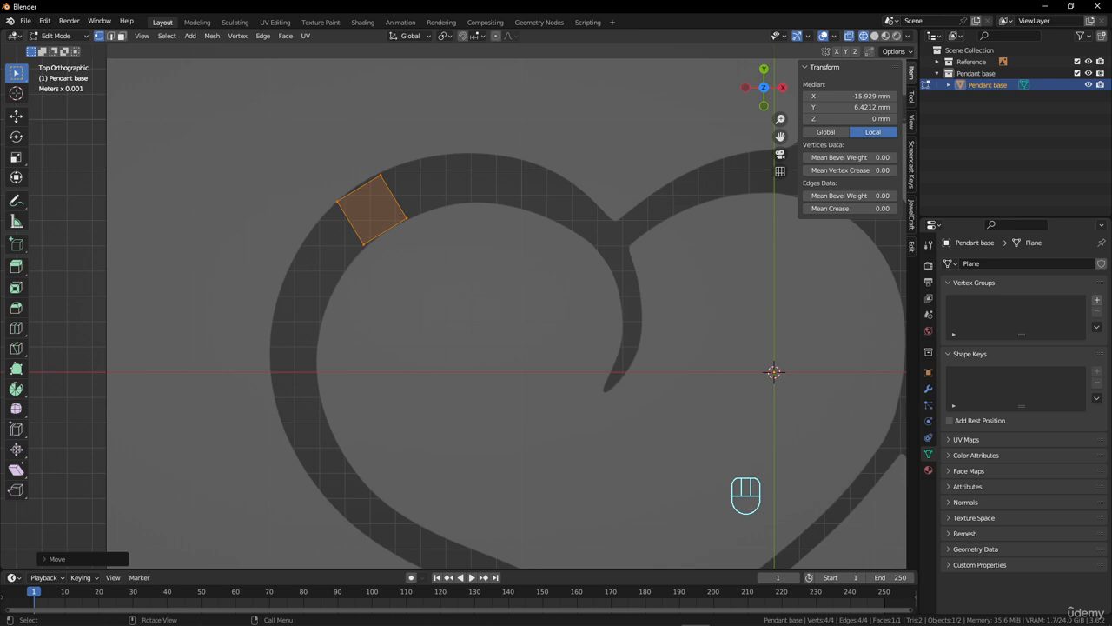
Step: Scale the square to the band's width, then move its upper-right edge inward to about X -15.6 mm, Y 6.68 mm and resize the edge
{"action": "key", "text": "s"}
{"action": "left_click", "coordinate": [556, 263]}
{"action": "left_click", "coordinate": [380, 173]}
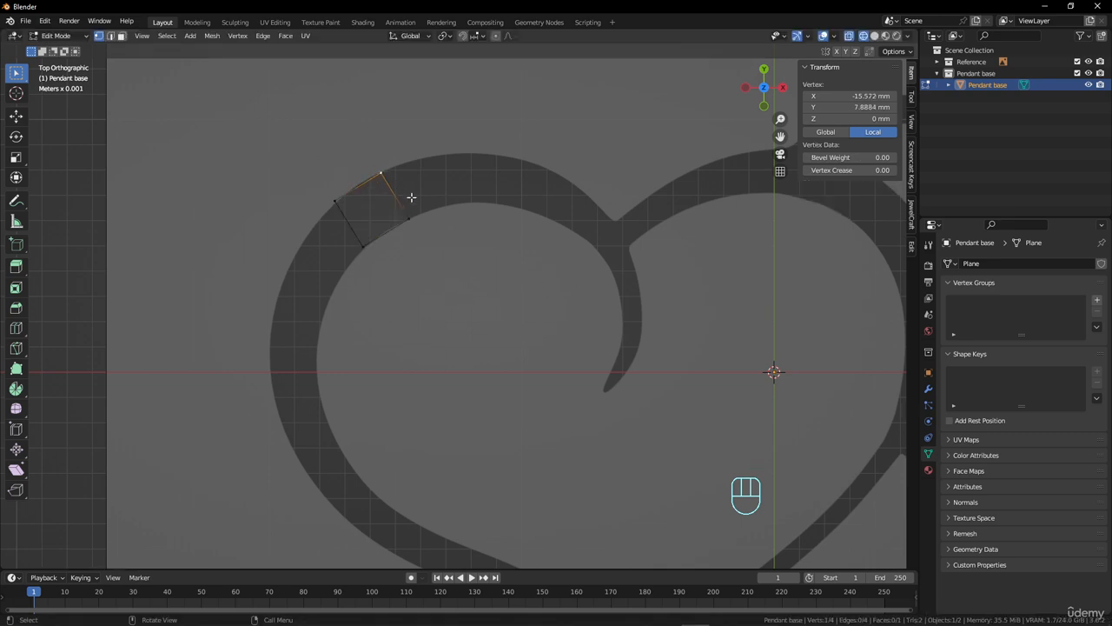
{"action": "left_click", "coordinate": [408, 218], "text": "shift"}
{"action": "key", "text": "g"}
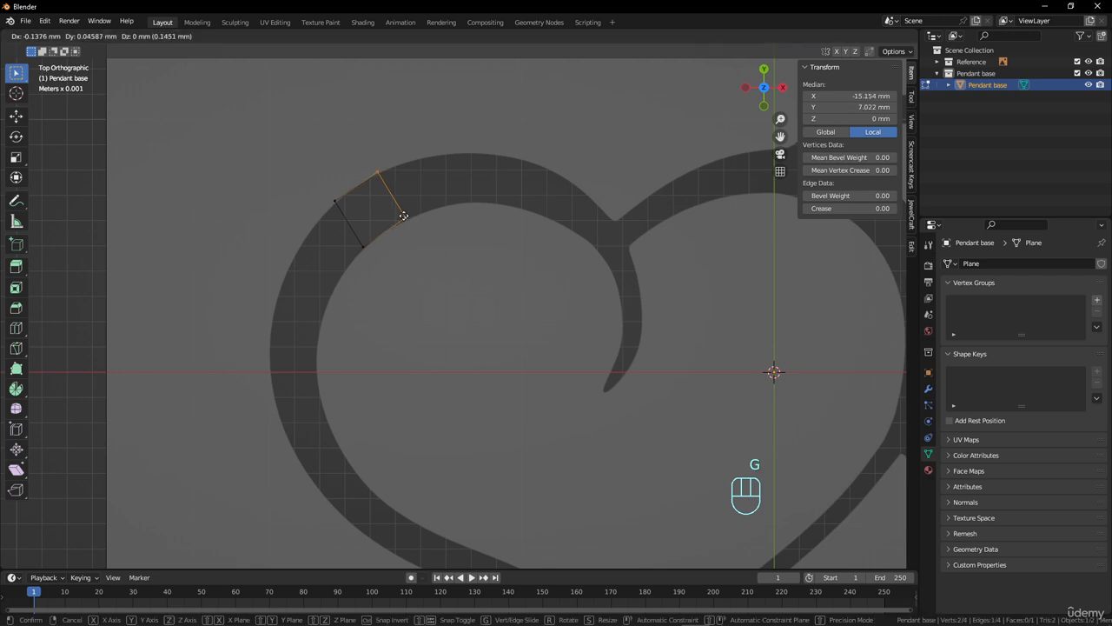
{"action": "left_click", "coordinate": [394, 223]}
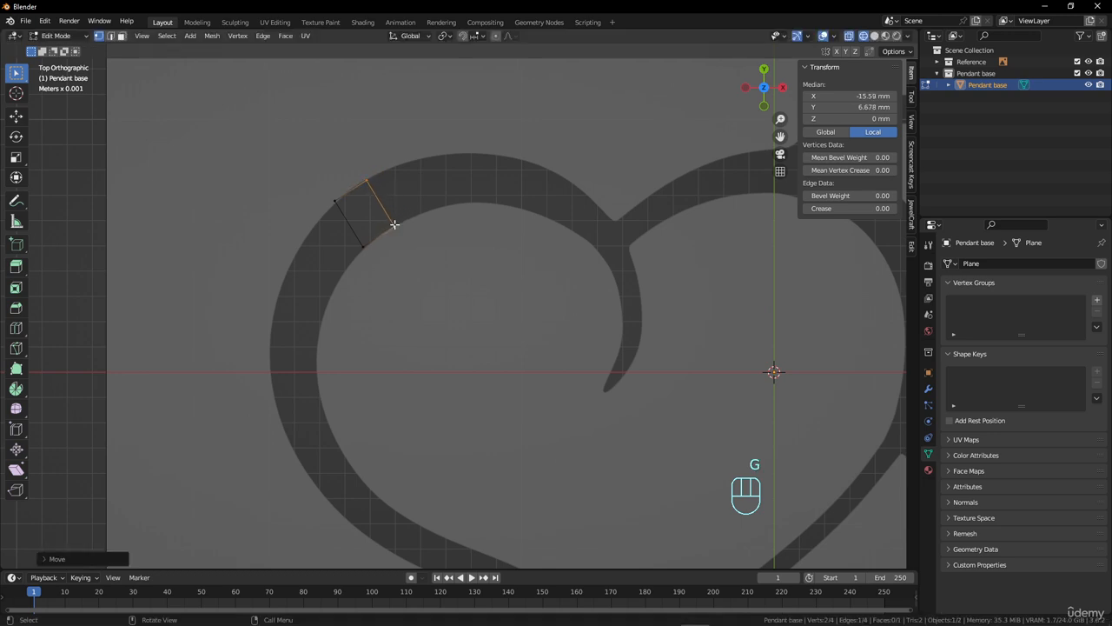
{"action": "key", "text": "r"}
{"action": "right_click", "coordinate": [467, 239]}
{"action": "key", "text": "s"}
{"action": "left_click", "coordinate": [475, 243]}
Step: Fit the square's corners to the band outline, placing the upper-left vertex near X -17.40 mm, Y 6.73 mm and upper-right near X -16.17 mm, Y 7.64 mm
{"action": "left_click", "coordinate": [365, 247]}
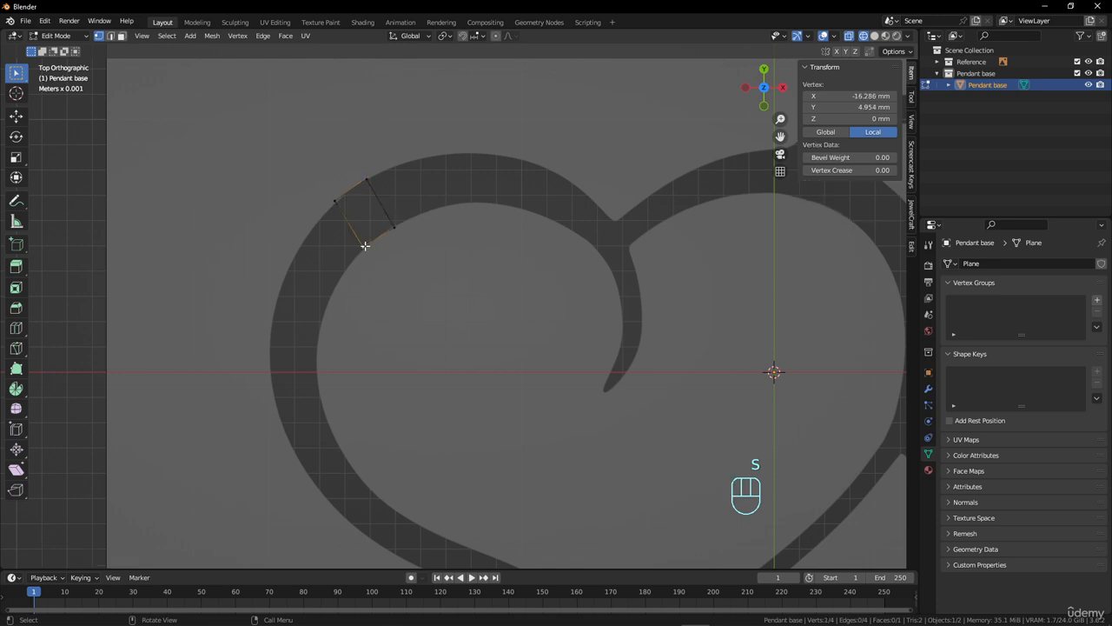
{"action": "key", "text": "g"}
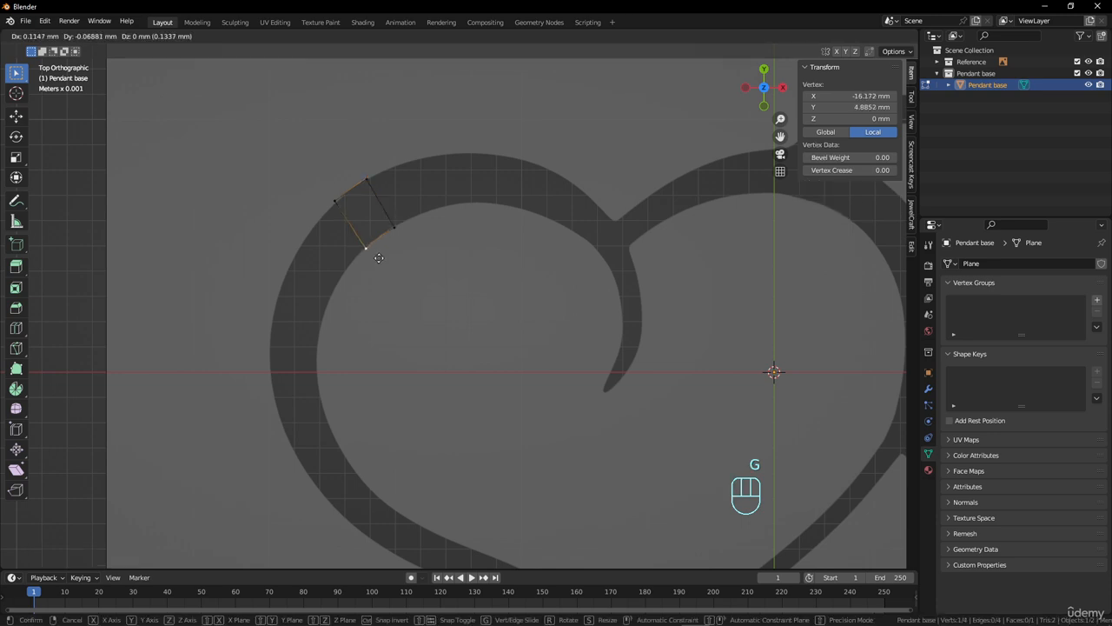
{"action": "left_click", "coordinate": [348, 209]}
{"action": "key", "text": "g"}
{"action": "left_click", "coordinate": [333, 206]}
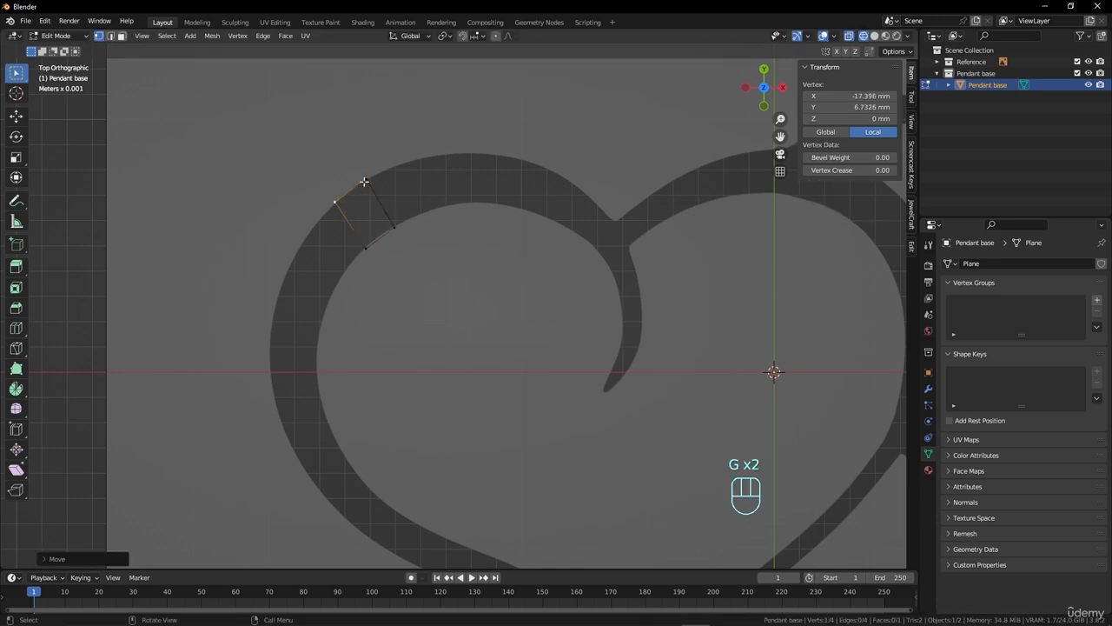
{"action": "left_click", "coordinate": [365, 179]}
{"action": "key", "text": "g"}
{"action": "left_click", "coordinate": [363, 178]}
{"action": "key", "text": "g"}
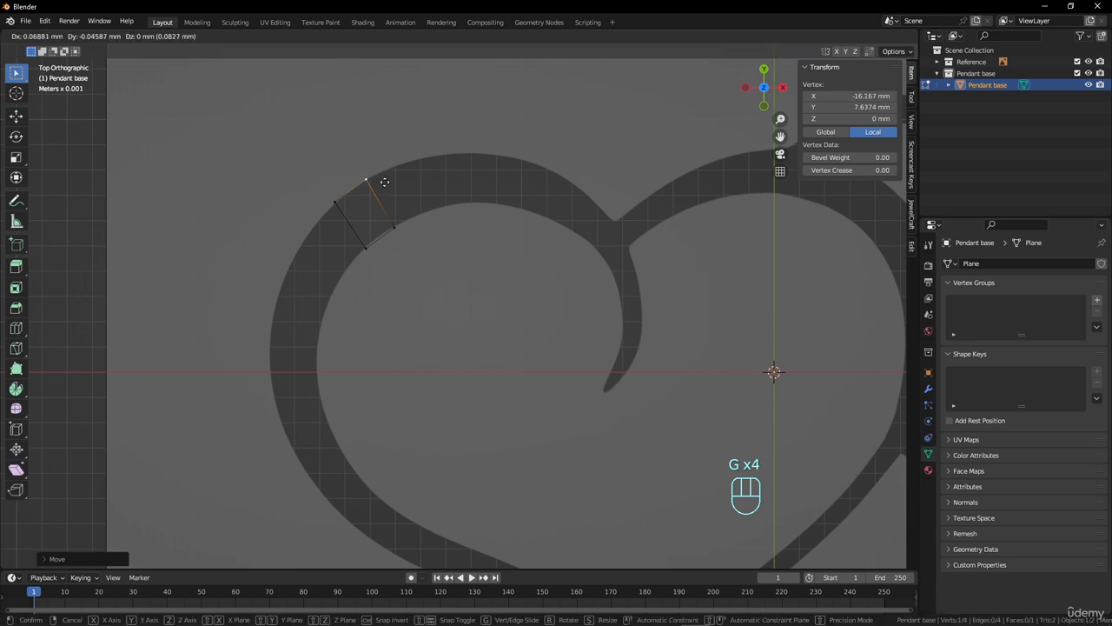
{"action": "left_click", "coordinate": [384, 182]}
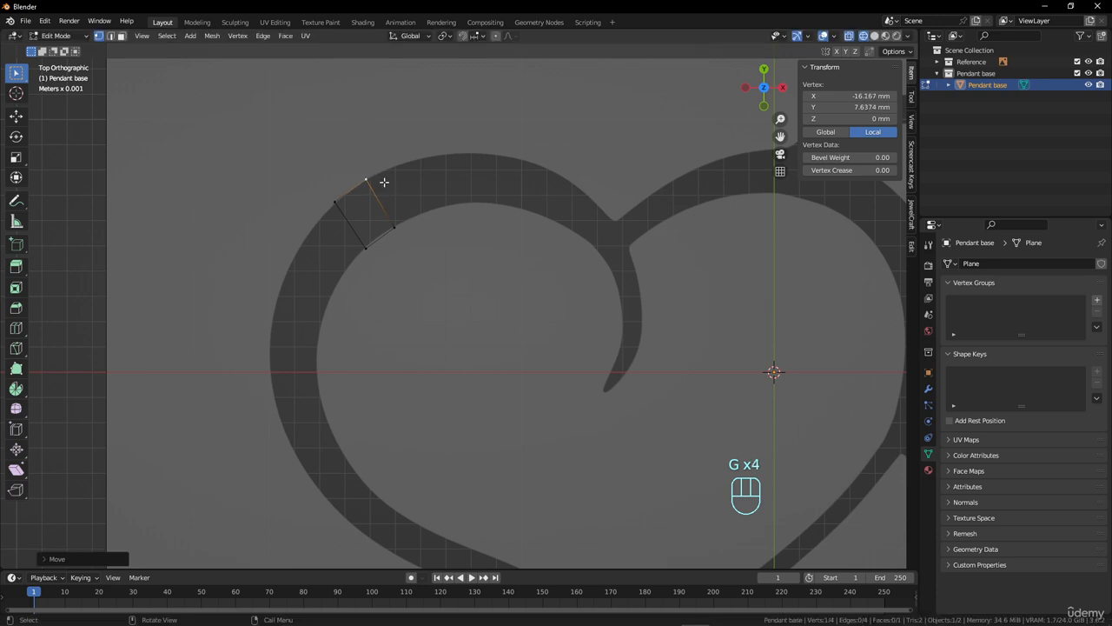
Step: Extrude the square's right edge along the heart band to about X -14.29 mm, Y 7.25 mm and rotate it to follow the curve
{"action": "left_click", "coordinate": [393, 227], "text": "shift"}
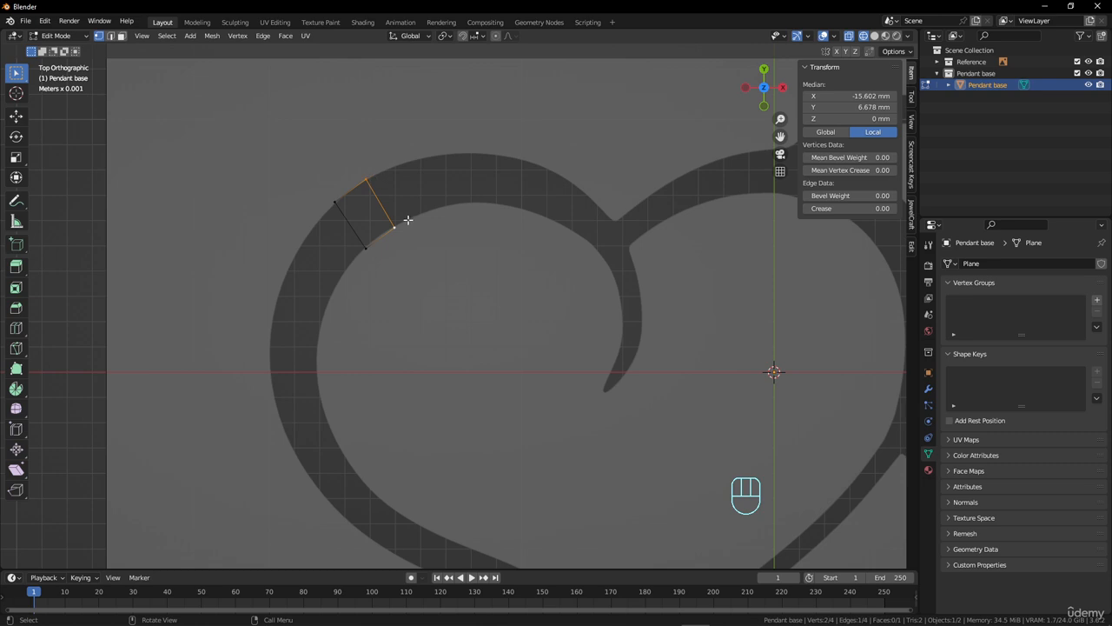
{"action": "key", "text": "e"}
{"action": "left_click", "coordinate": [474, 181]}
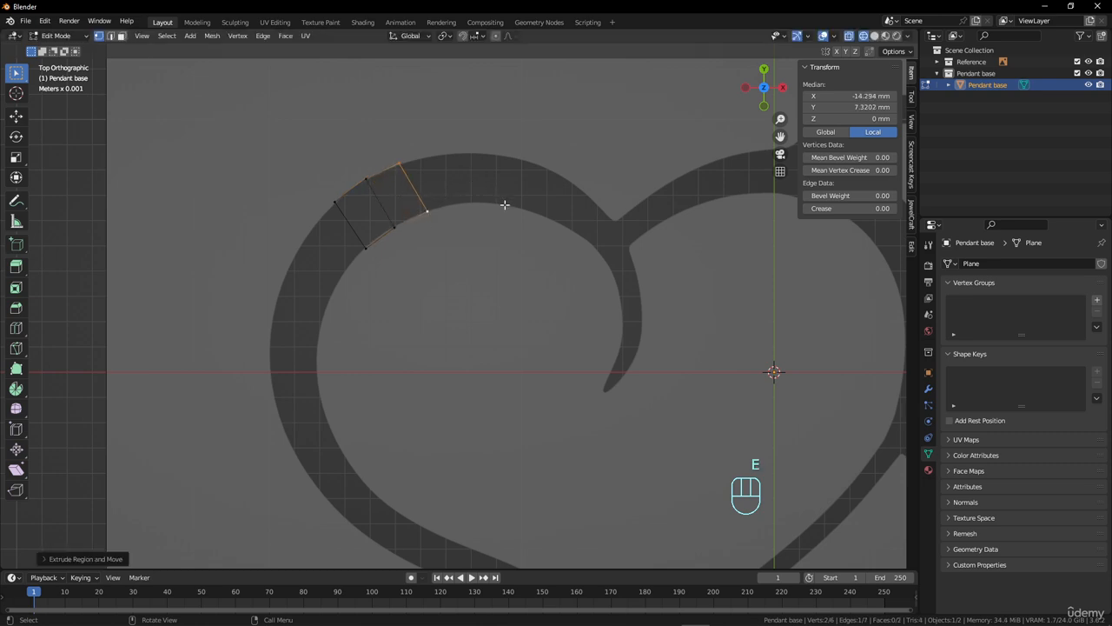
{"action": "key", "text": "r"}
{"action": "left_click", "coordinate": [493, 218]}
{"action": "key", "text": "g"}
{"action": "left_click", "coordinate": [493, 232]}
Step: Fine-tune the newly extruded edge against the band outline by scaling it slightly and moving it to about X -14.31 mm, Y 7.25 mm
{"action": "scroll", "coordinate": [464, 209], "scroll_direction": "up", "scroll_amount": 3}
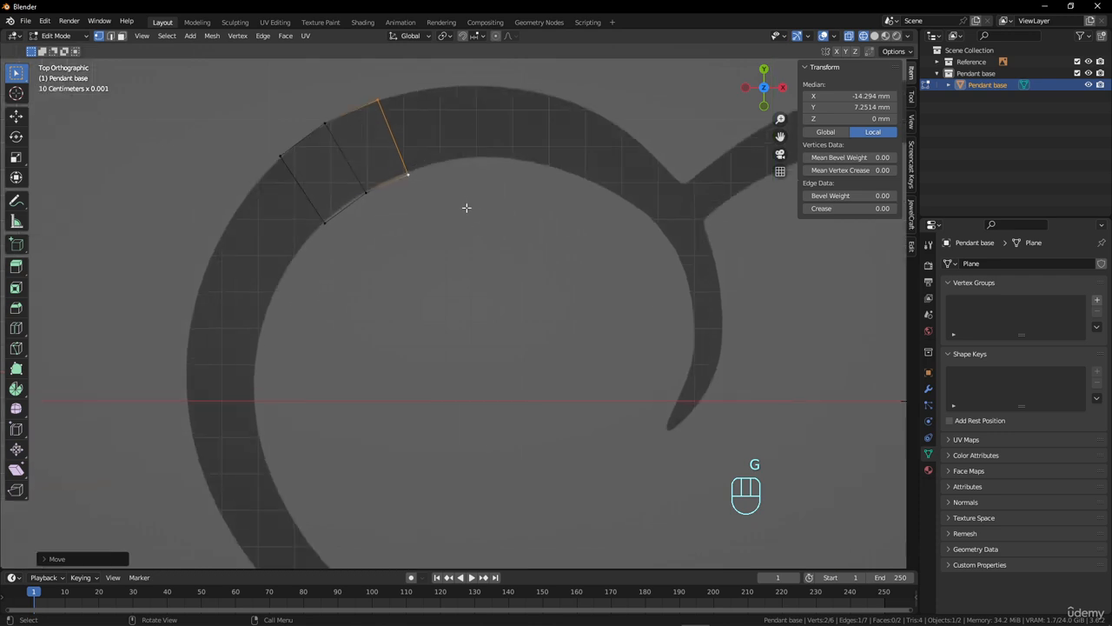
{"action": "scroll", "coordinate": [436, 287], "scroll_direction": "up", "scroll_amount": 3}
{"action": "middle_click_drag", "start_coordinate": [437, 287], "coordinate": [467, 295], "text": "shift"}
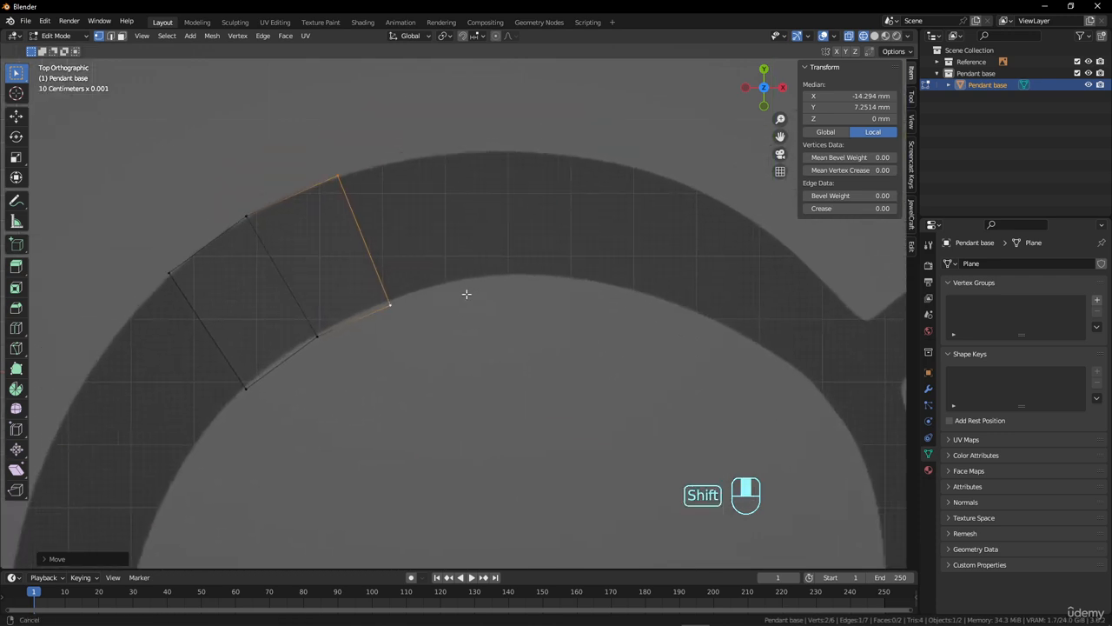
{"action": "key", "text": "g"}
{"action": "left_click", "coordinate": [457, 295]}
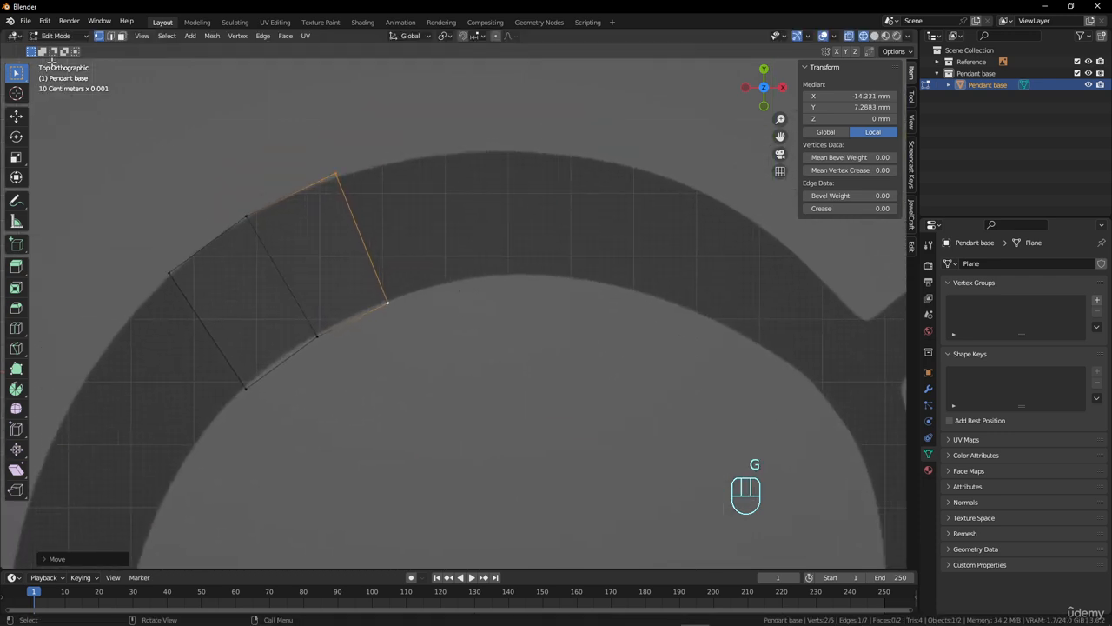
{"action": "key", "text": "s"}
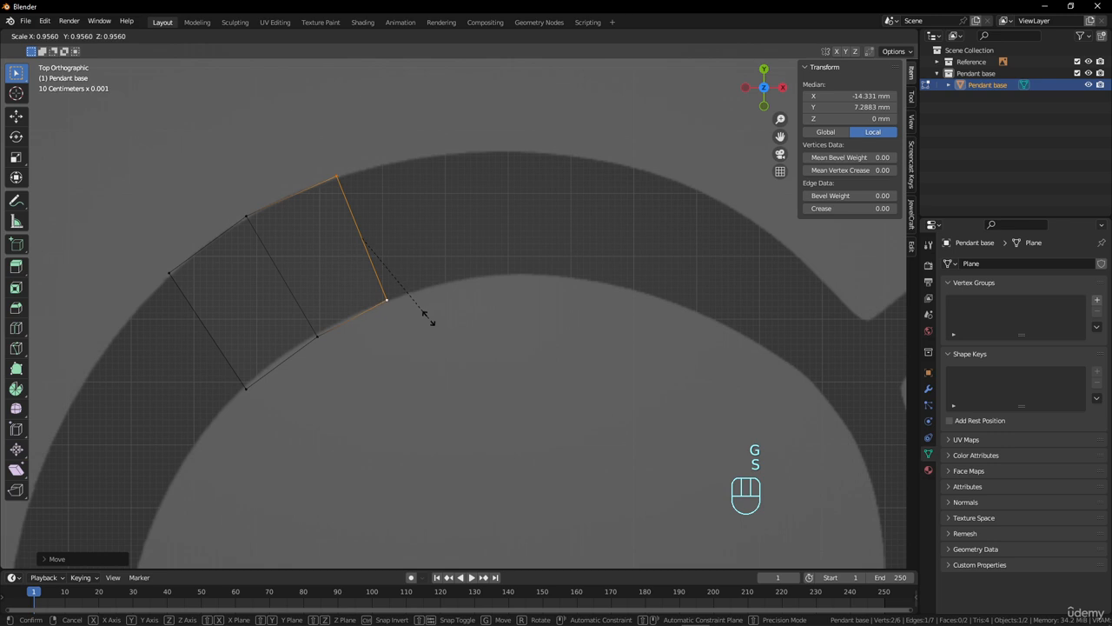
{"action": "left_click", "coordinate": [431, 317]}
{"action": "key", "text": "g"}
{"action": "left_click", "coordinate": [433, 312]}
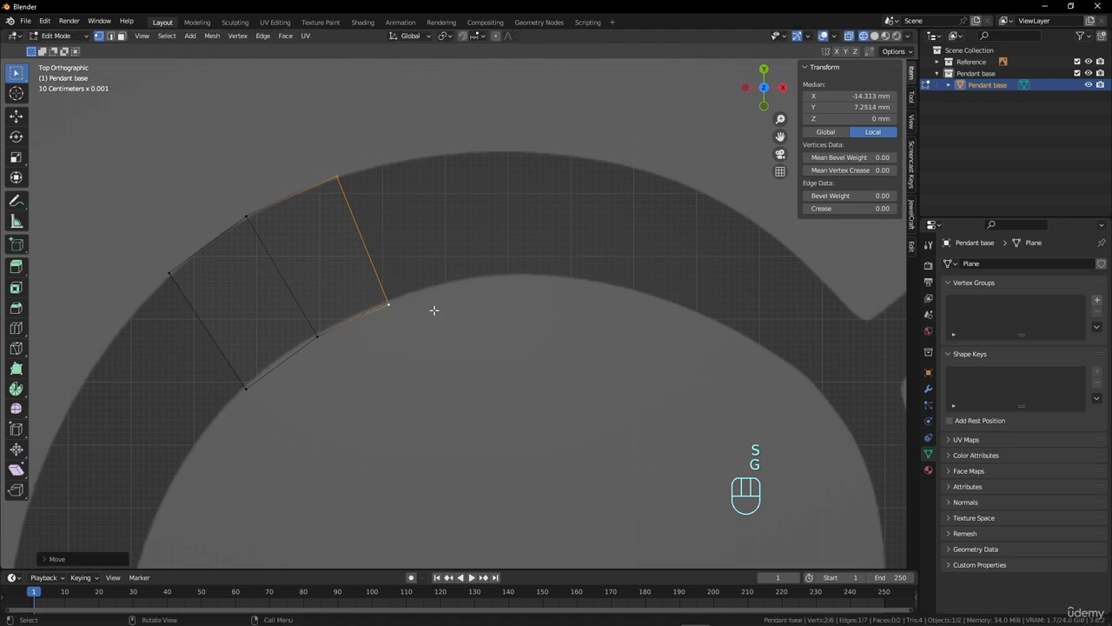
Step: Extrude another band segment to about X -12.93 mm, Y 7.61 mm, rotating and scaling its end edge to match the outline
{"action": "key", "text": "e"}
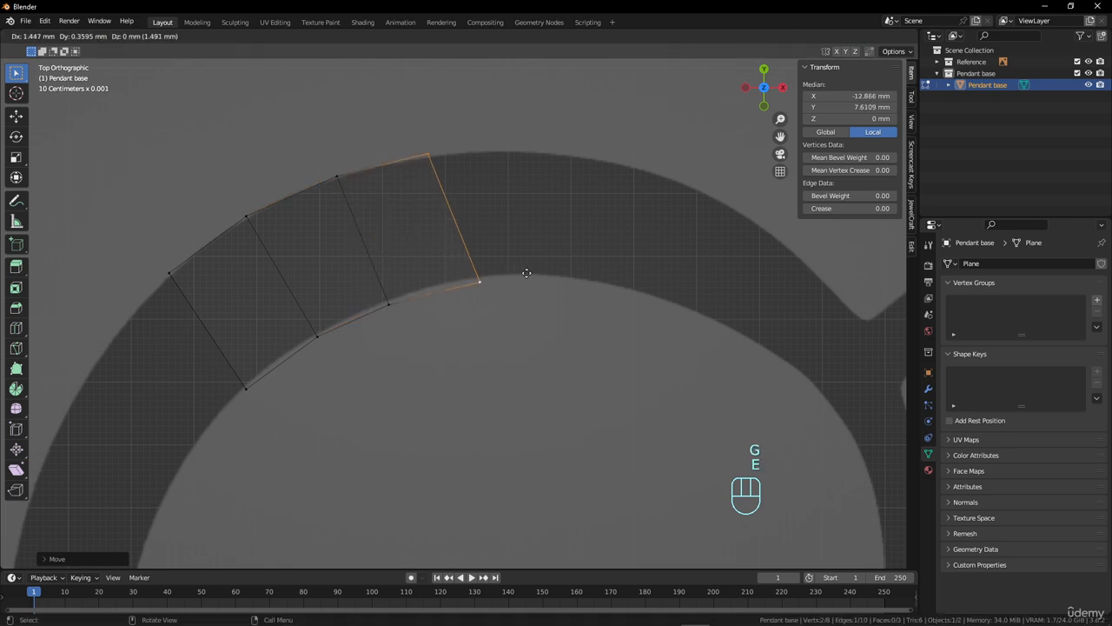
{"action": "left_click", "coordinate": [527, 272]}
{"action": "key", "text": "r"}
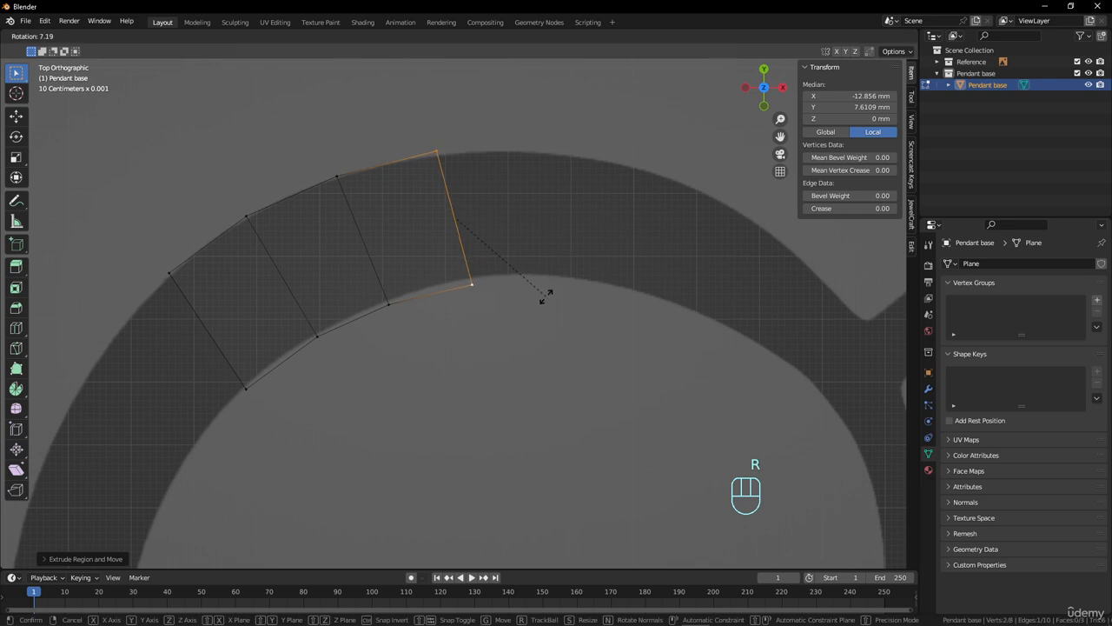
{"action": "left_click", "coordinate": [539, 297]}
{"action": "key", "text": "s"}
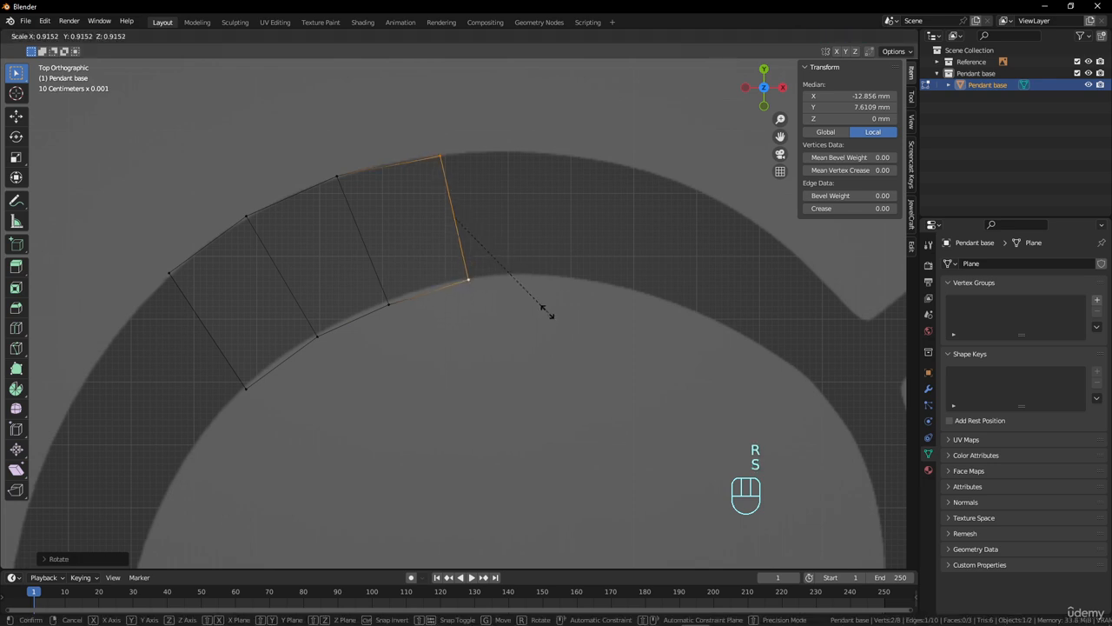
{"action": "left_click", "coordinate": [548, 313]}
{"action": "key", "text": "g"}
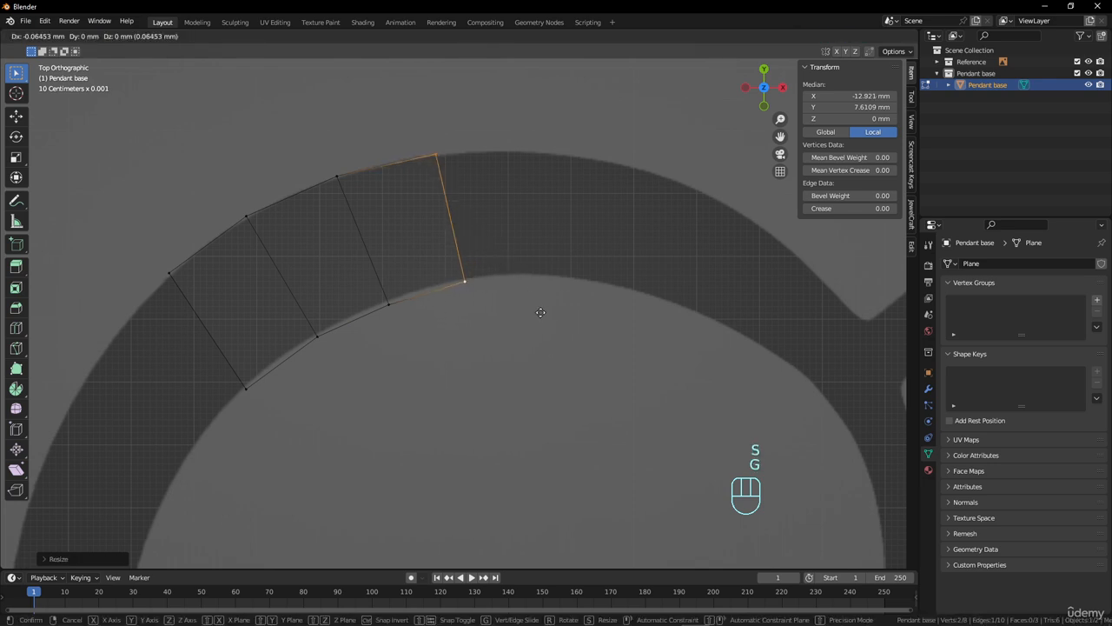
{"action": "left_click", "coordinate": [531, 300]}
Step: Extrude the strip across the crest of the band to about X -11.32 mm, Y 7.66 mm, making its end edge nearly vertical and fitted to the width
{"action": "key", "text": "e"}
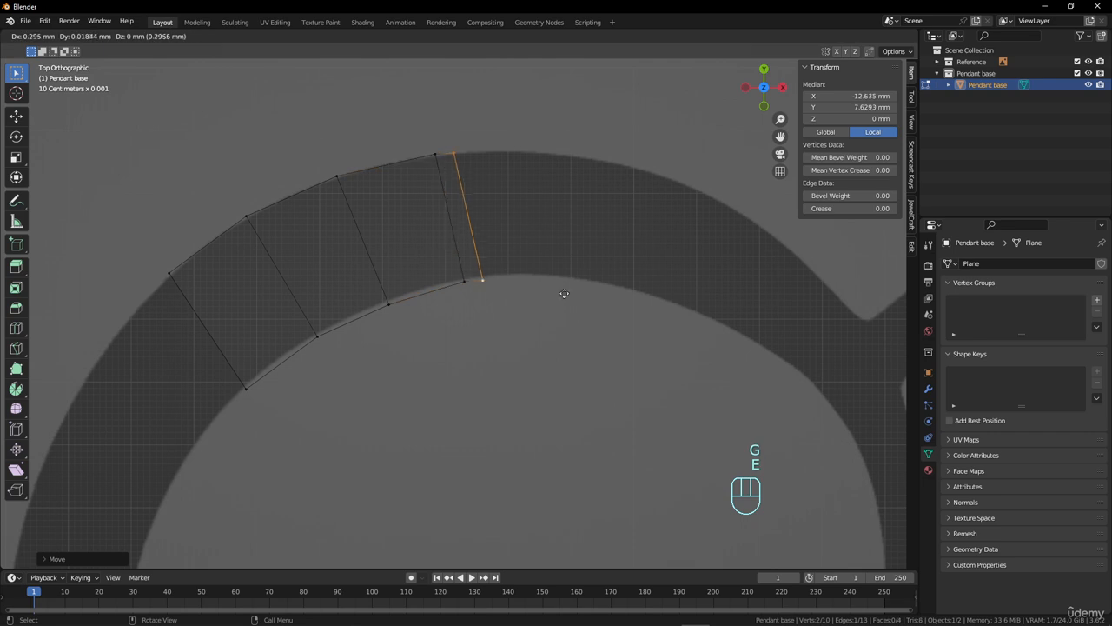
{"action": "left_click", "coordinate": [644, 292]}
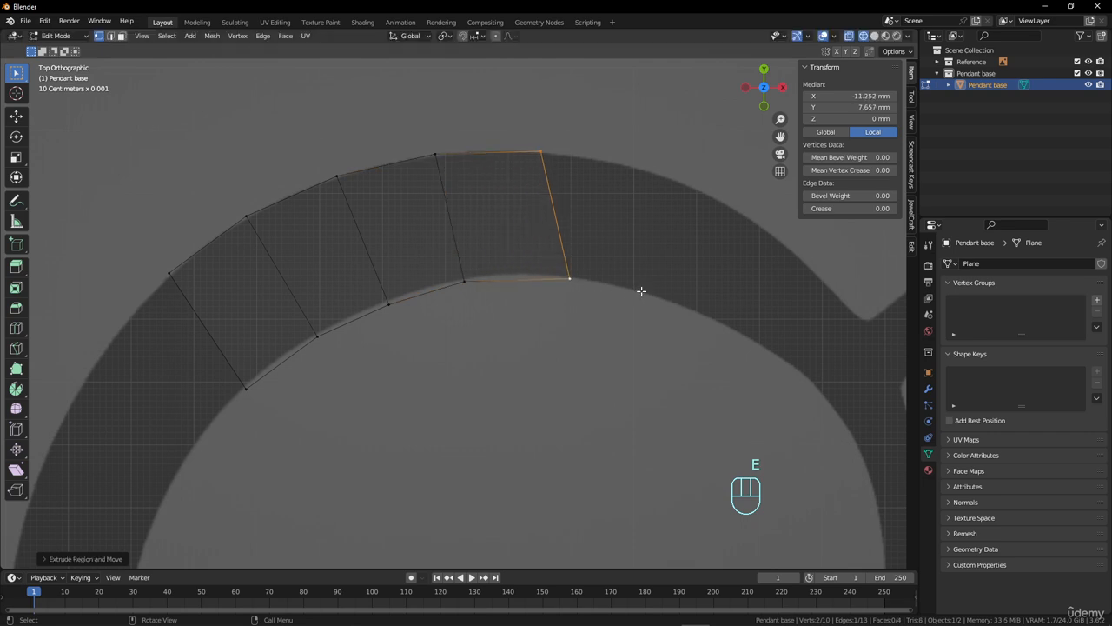
{"action": "key", "text": "r"}
{"action": "left_click", "coordinate": [655, 325]}
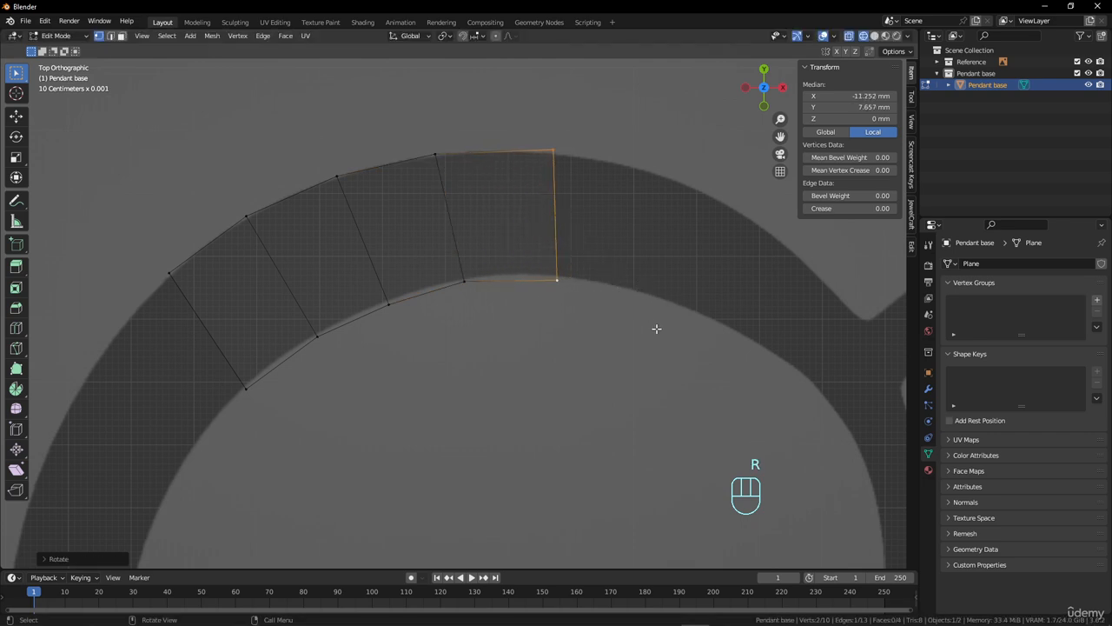
{"action": "key", "text": "s"}
{"action": "left_click", "coordinate": [656, 323]}
{"action": "key", "text": "g"}
{"action": "left_click", "coordinate": [651, 312]}
{"action": "middle_click_drag", "start_coordinate": [628, 286], "coordinate": [516, 283], "text": "shift"}
{"action": "scroll", "coordinate": [780, 326], "scroll_direction": "down", "scroll_amount": 3}
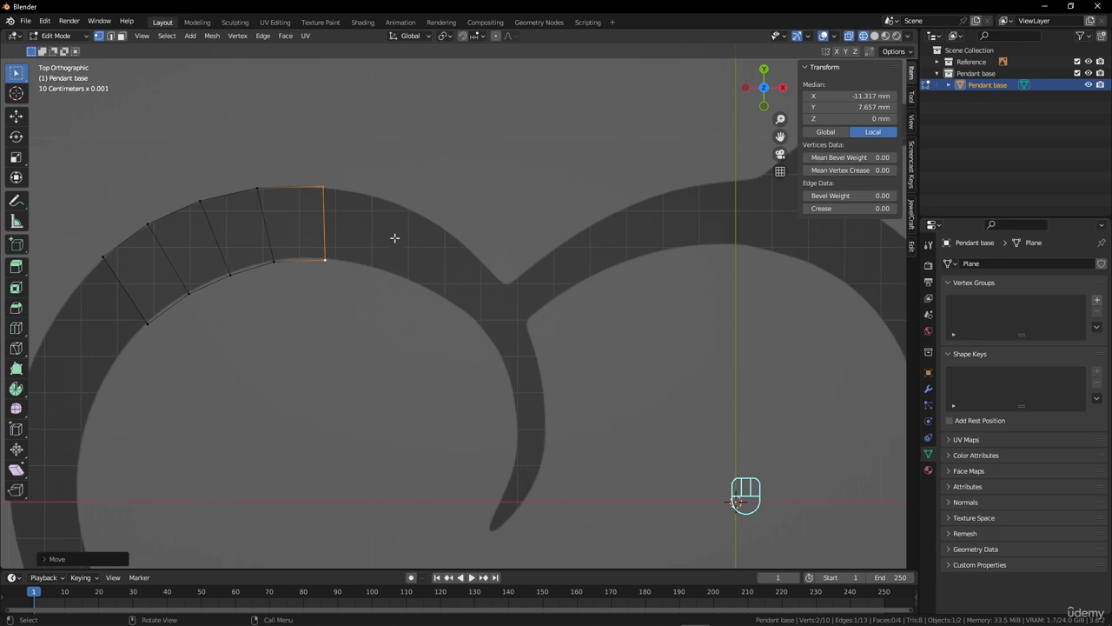
Step: Extrude a segment just past the crest to about X -9.91 mm, Y 7.42 mm and adjust its end edge to the band's width
{"action": "scroll", "coordinate": [394, 237], "scroll_direction": "up", "scroll_amount": 2}
{"action": "key", "text": "e"}
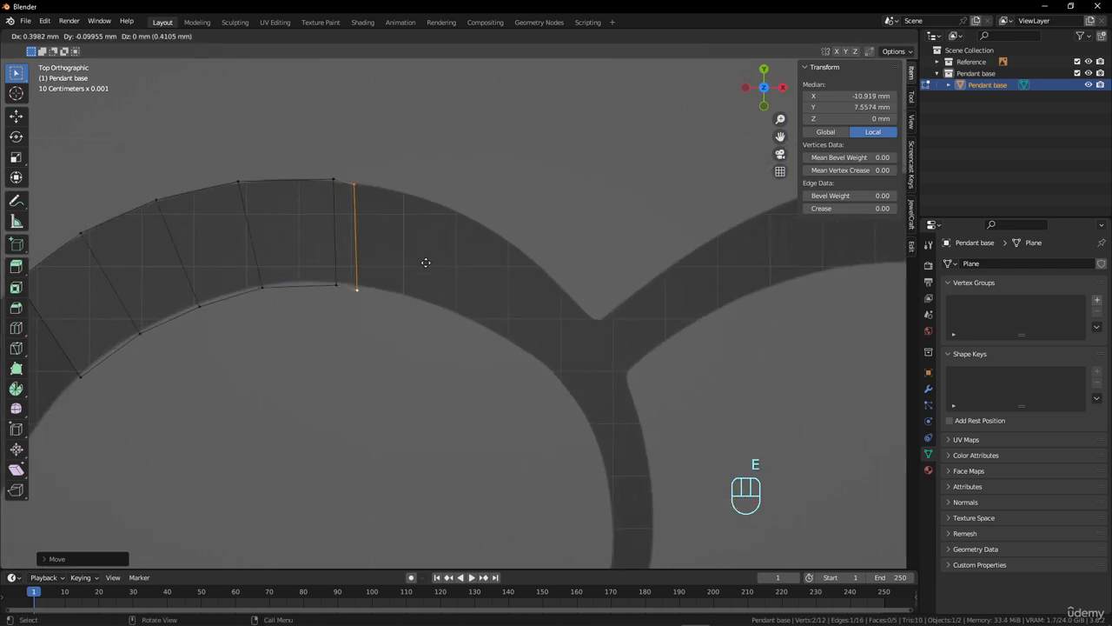
{"action": "left_click", "coordinate": [463, 266]}
{"action": "key", "text": "r"}
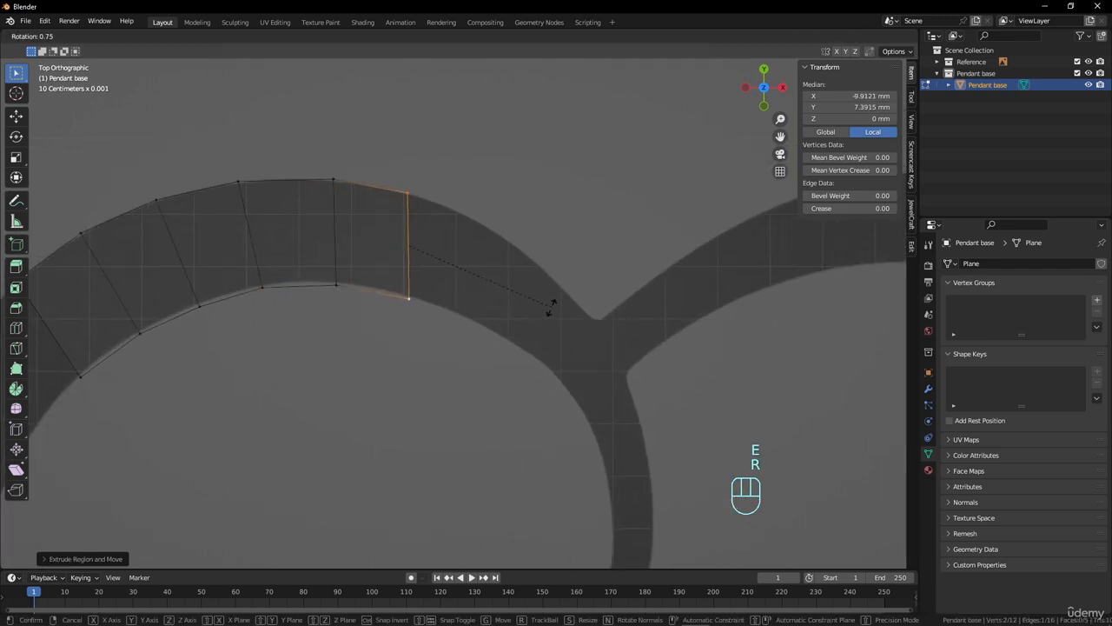
{"action": "right_click", "coordinate": [538, 314]}
{"action": "key", "text": "s"}
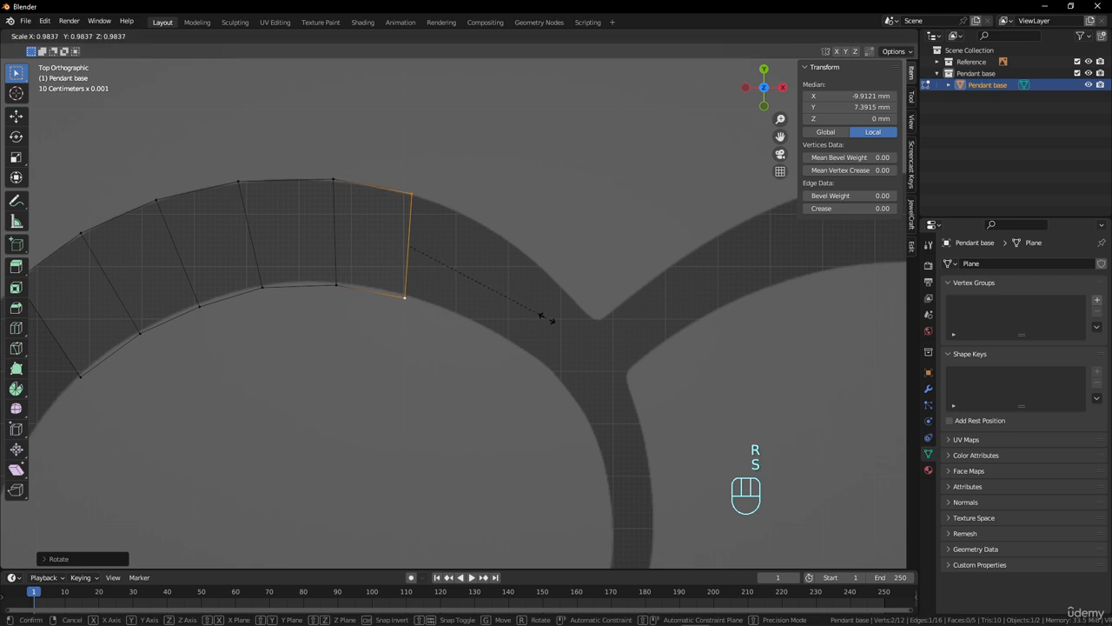
{"action": "left_click", "coordinate": [545, 318]}
{"action": "key", "text": "g"}
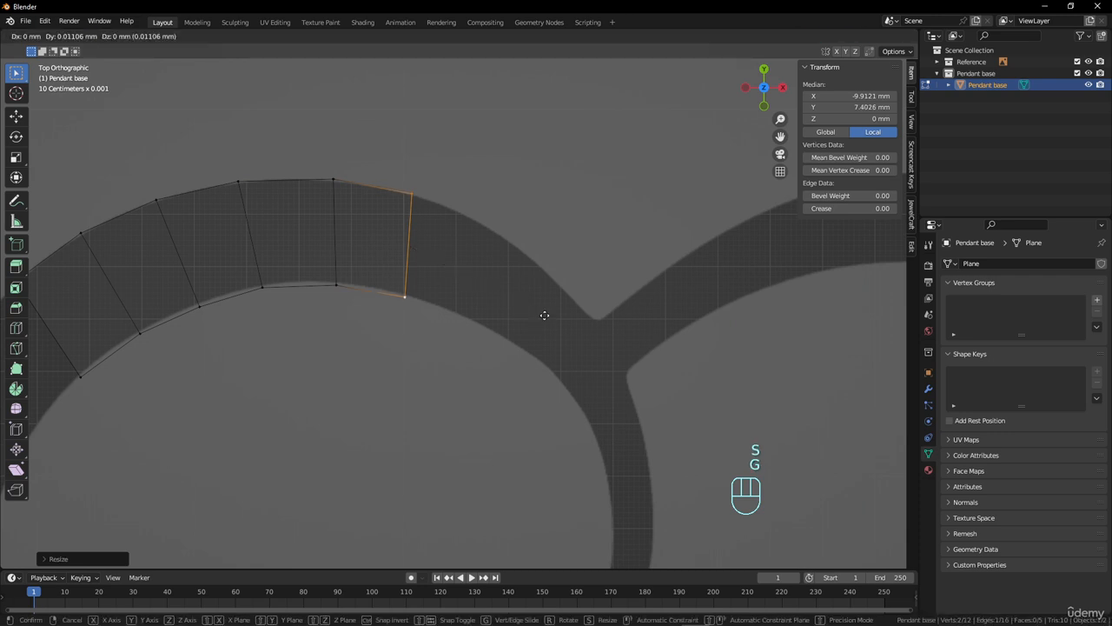
{"action": "left_click", "coordinate": [532, 321]}
Step: Extrude the strip down the inner slope to about X -8.50 mm, Y 6.81 mm, rotating the end edge about 15 degrees and shrinking it to fit
{"action": "middle_click_drag", "start_coordinate": [531, 321], "coordinate": [444, 290], "text": "shift"}
{"action": "scroll", "coordinate": [444, 290], "scroll_direction": "up", "scroll_amount": 1}
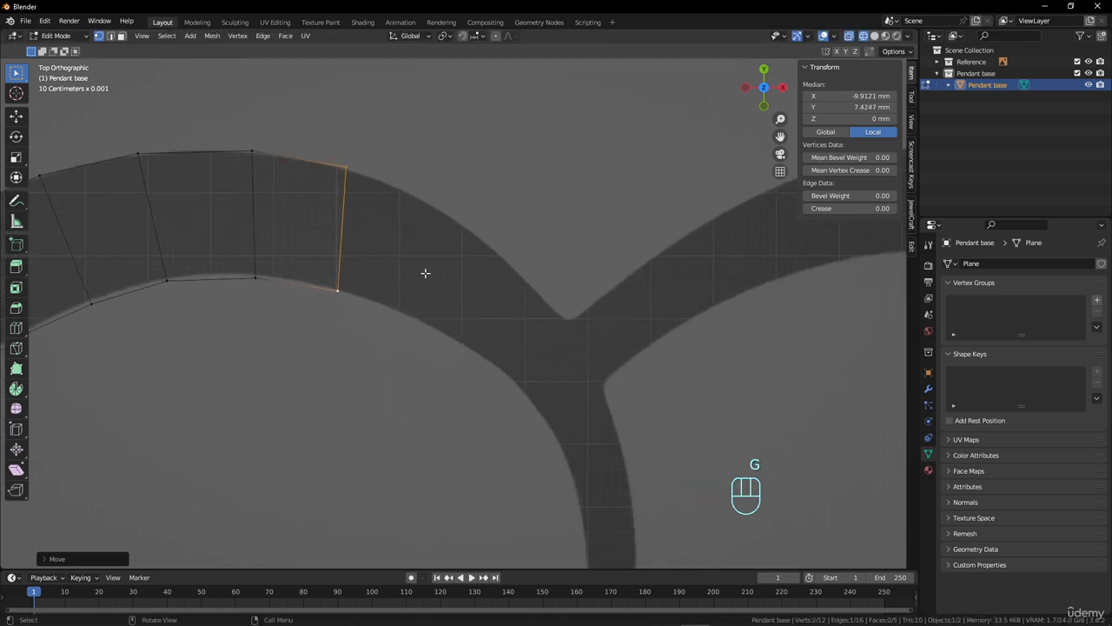
{"action": "key", "text": "e"}
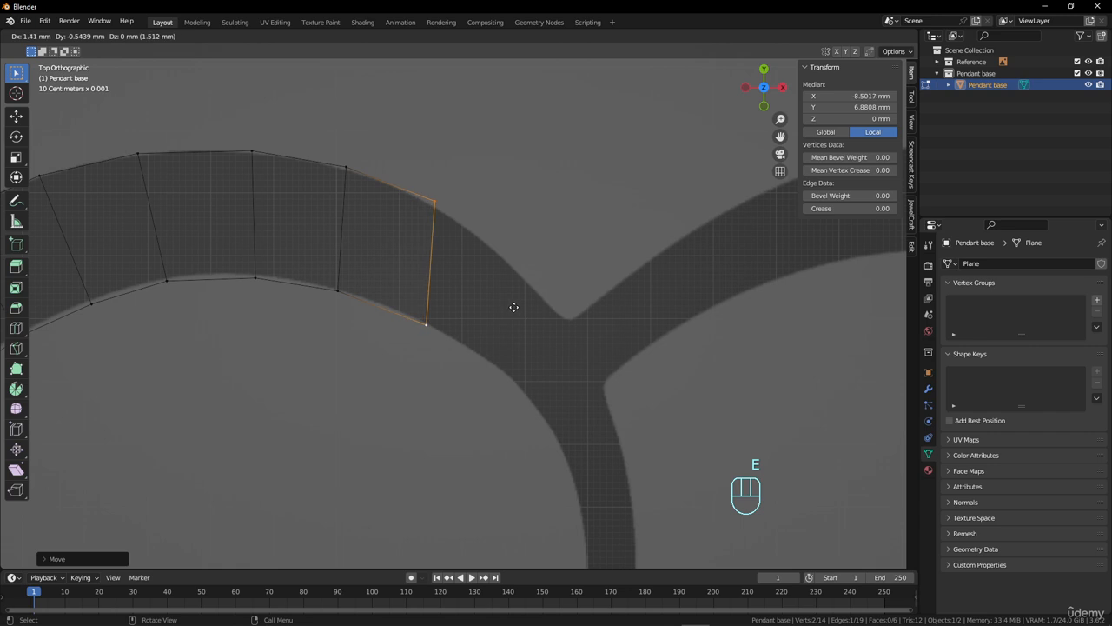
{"action": "left_click", "coordinate": [513, 310]}
{"action": "key", "text": "r"}
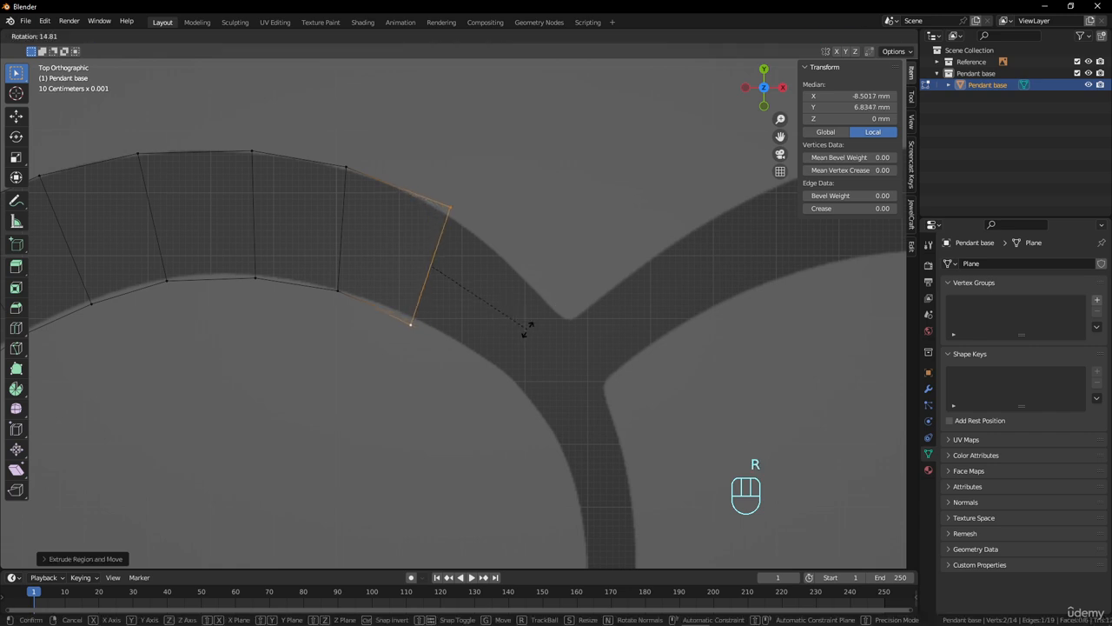
{"action": "left_click", "coordinate": [525, 328]}
{"action": "key", "text": "s"}
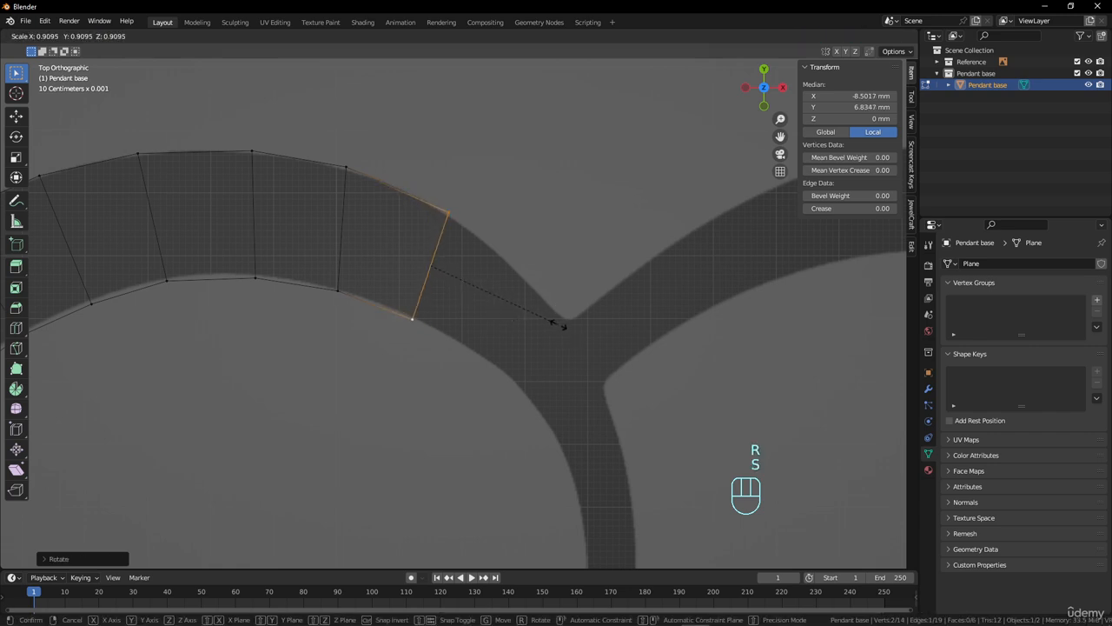
{"action": "left_click", "coordinate": [554, 311]}
{"action": "key", "text": "s"}
{"action": "key", "text": "g"}
{"action": "left_click", "coordinate": [554, 313]}
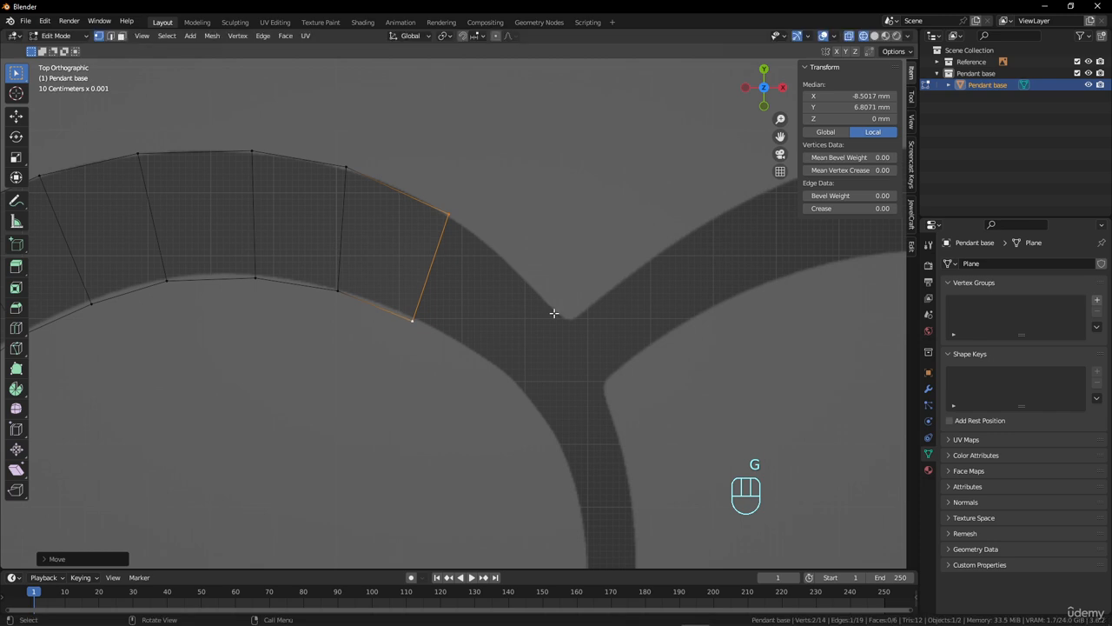
Step: Extrude a segment towards the notch to about X -7.32 mm, Y 6.00 mm, rotating and scaling its end edge to the narrowing band
{"action": "key", "text": "e"}
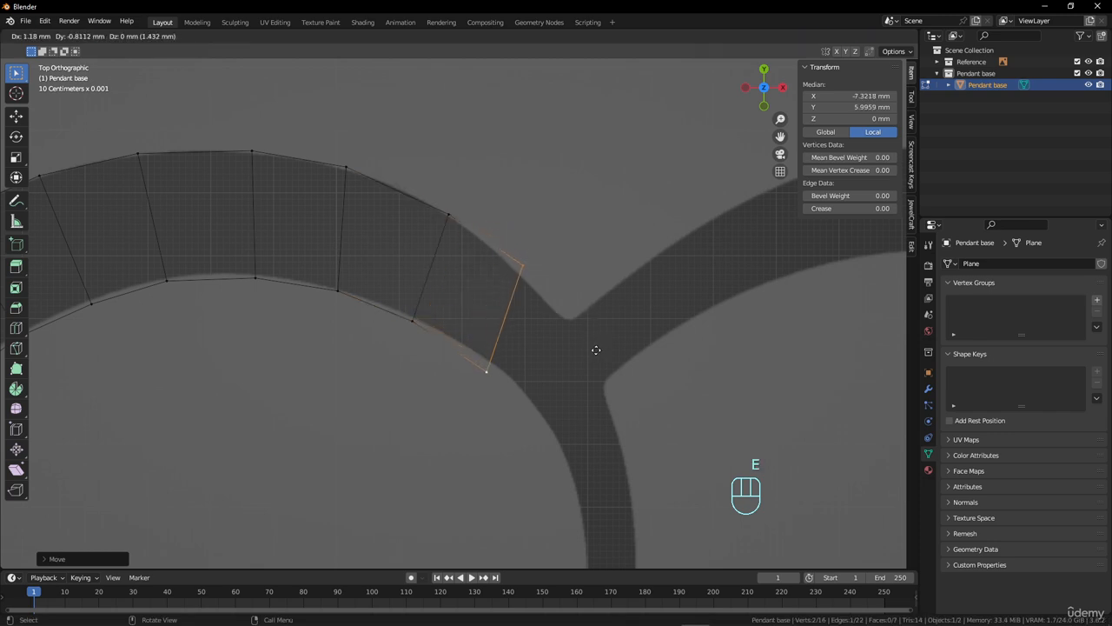
{"action": "left_click", "coordinate": [596, 350]}
{"action": "key", "text": "r"}
{"action": "left_click", "coordinate": [638, 357]}
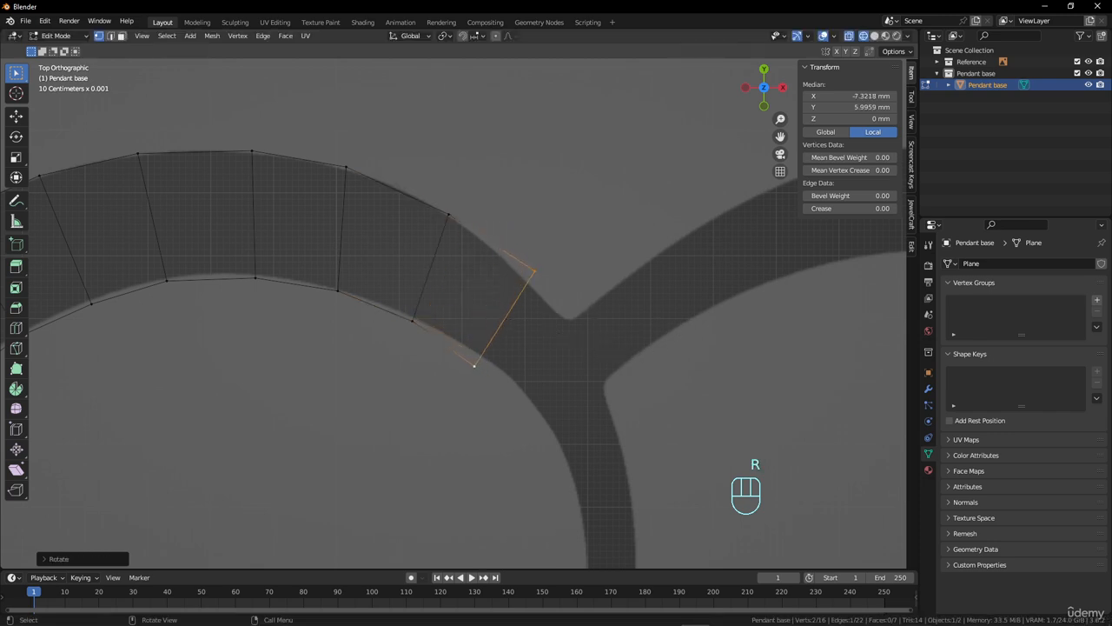
{"action": "key", "text": "s"}
{"action": "left_click", "coordinate": [643, 325]}
Step: Extrude a segment up to the notch at about X -6.70 mm, Y 5.47 mm, rotating and shrinking its end edge to the band
{"action": "key", "text": "e"}
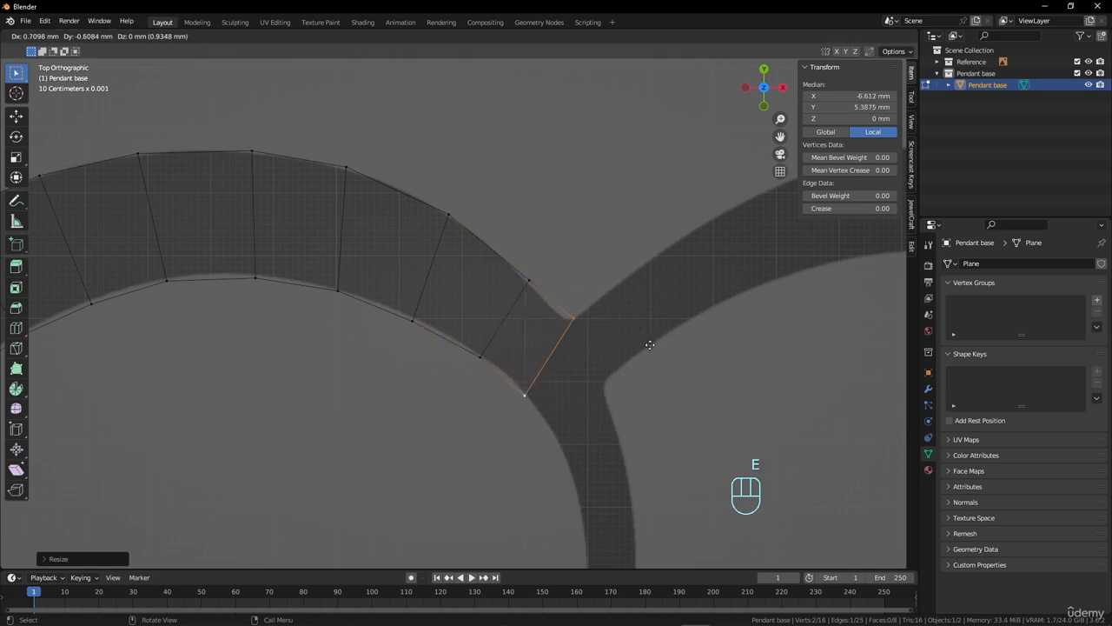
{"action": "left_click", "coordinate": [663, 328]}
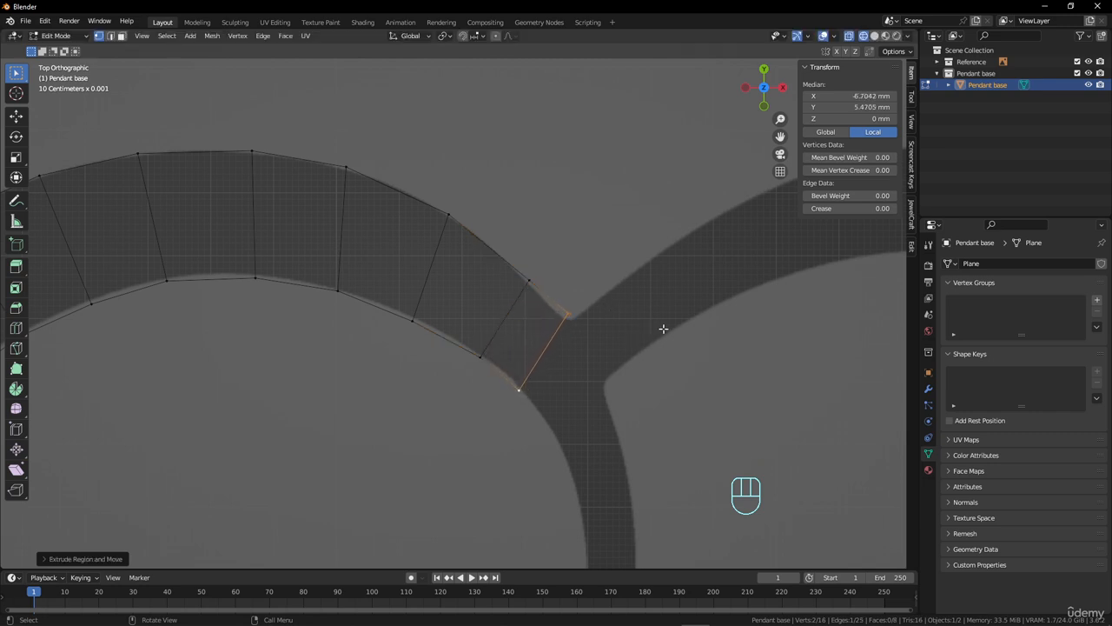
{"action": "key", "text": "r"}
{"action": "left_click", "coordinate": [670, 341]}
{"action": "key", "text": "s"}
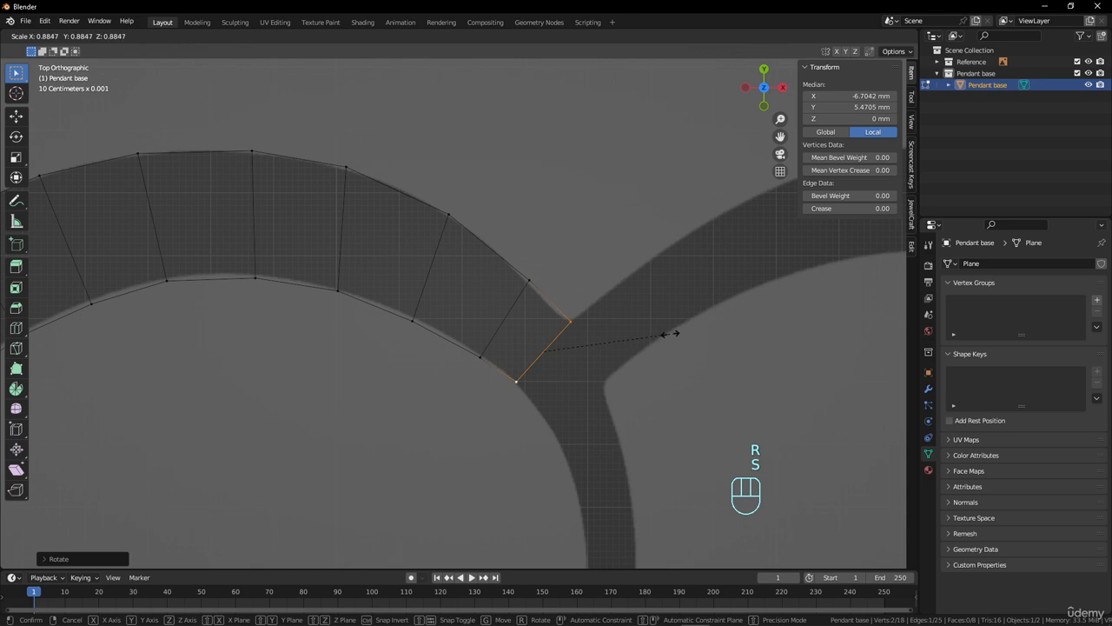
{"action": "left_click", "coordinate": [659, 324]}
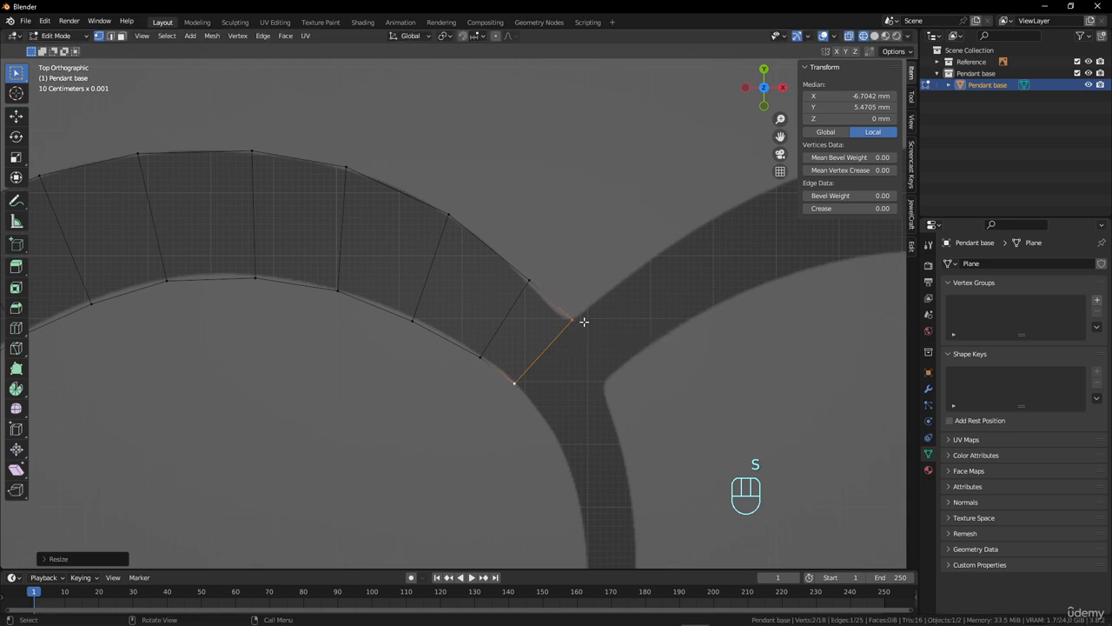
Step: Refine the end edge at the notch by rescaling it slightly and moving it to about X -6.76 mm, Y 5.43 mm
{"action": "scroll", "coordinate": [607, 364], "scroll_direction": "down", "scroll_amount": 1}
{"action": "middle_click_drag", "start_coordinate": [577, 348], "coordinate": [560, 310], "text": "shift"}
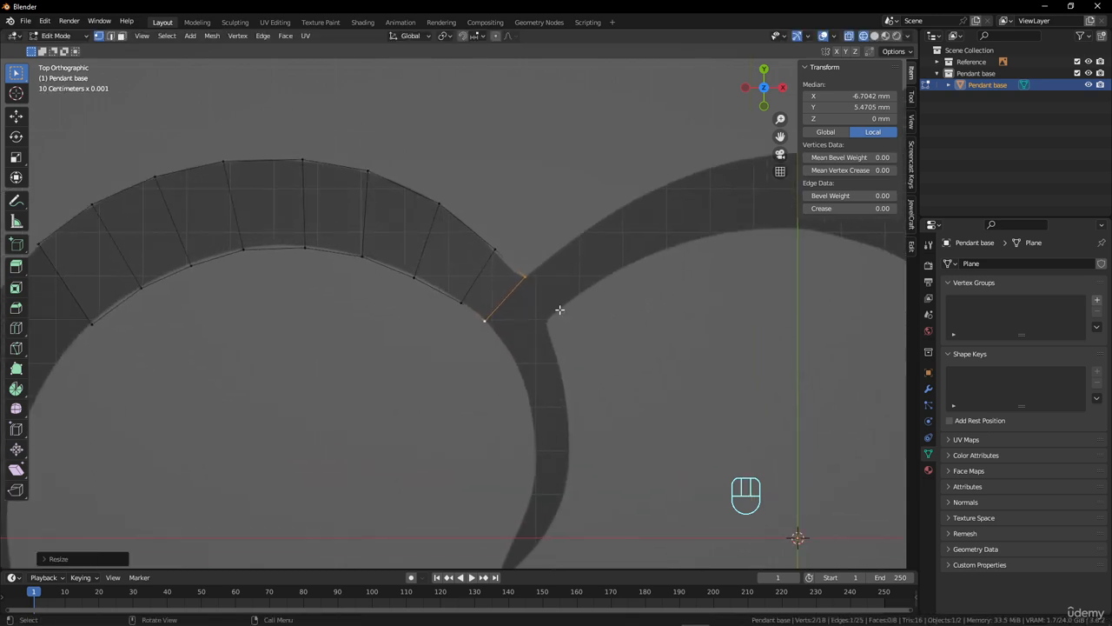
{"action": "scroll", "coordinate": [577, 298], "scroll_direction": "up", "scroll_amount": 1}
{"action": "key", "text": "s"}
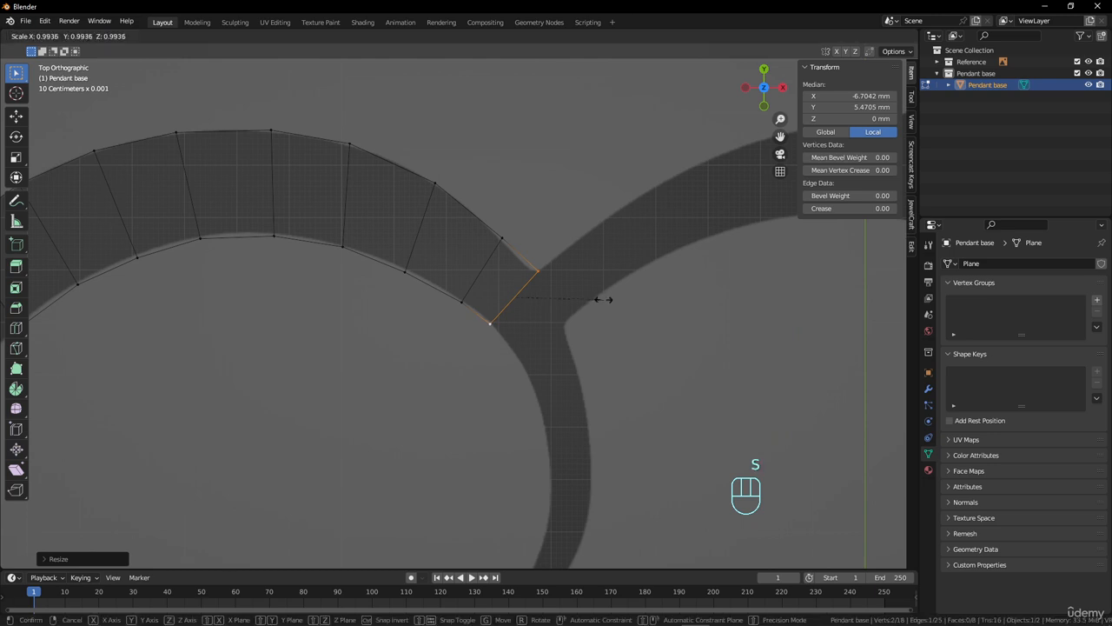
{"action": "left_click", "coordinate": [597, 298]}
{"action": "key", "text": "g"}
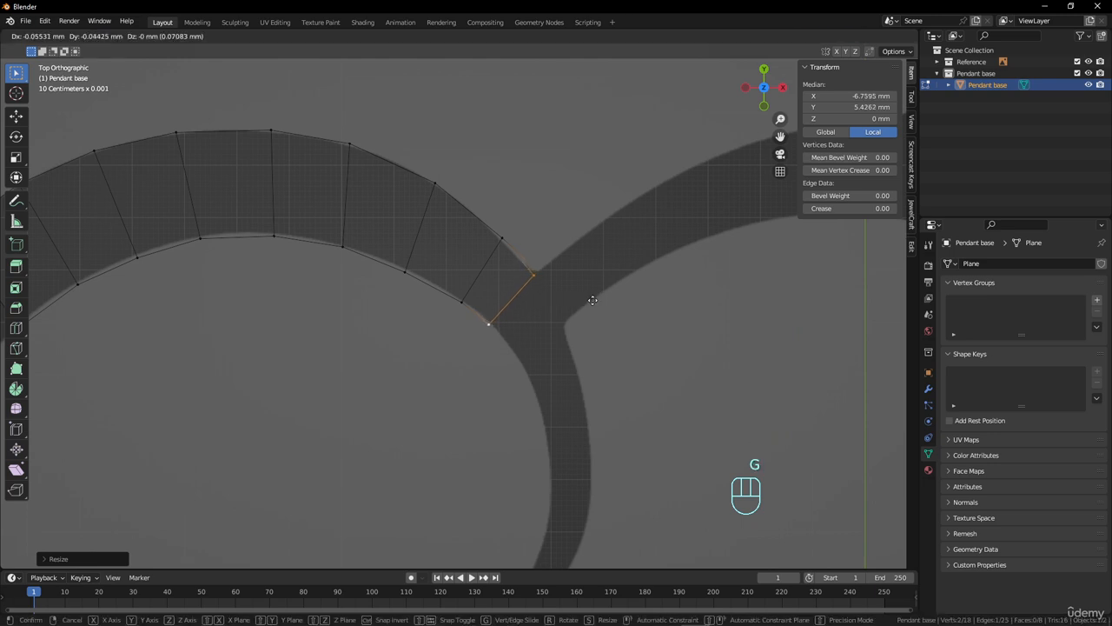
{"action": "left_click", "coordinate": [591, 299]}
Step: Extrude a segment across the junction of the bands to about X -6.16 mm, Y 4.56 mm, rotating and scaling its end edge to fit
{"action": "key", "text": "e"}
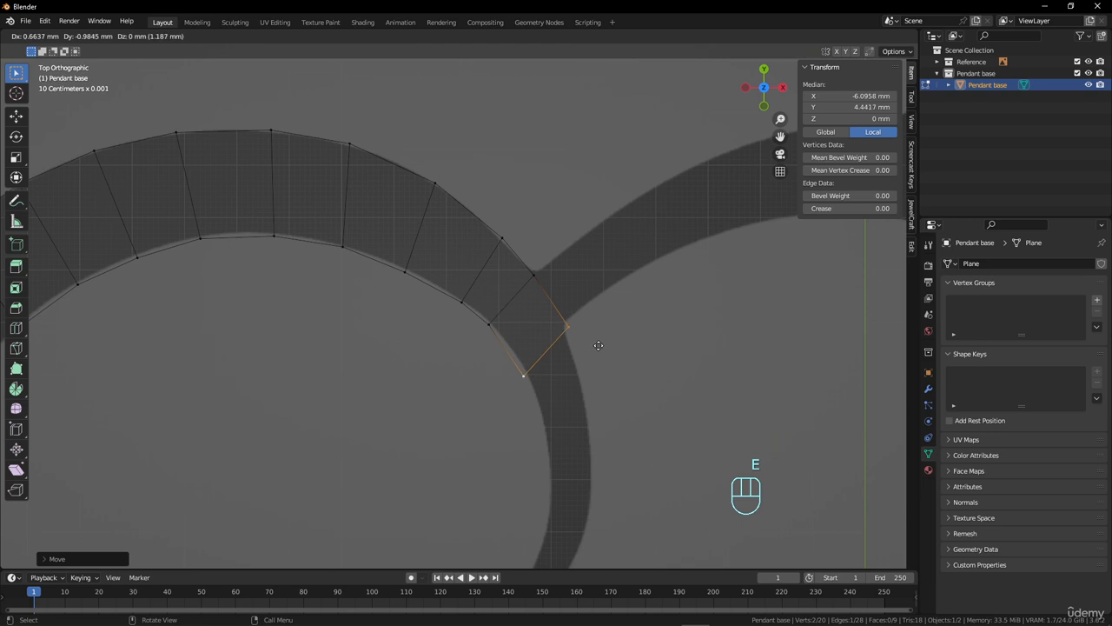
{"action": "left_click", "coordinate": [600, 343]}
{"action": "key", "text": "r"}
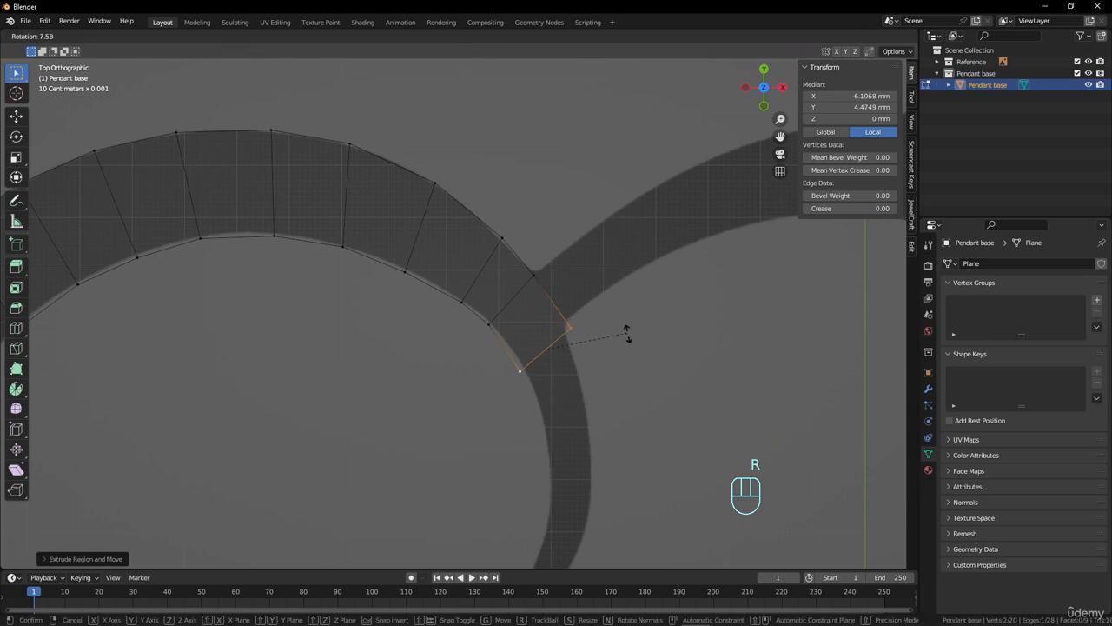
{"action": "left_click", "coordinate": [627, 334]}
{"action": "key", "text": "s"}
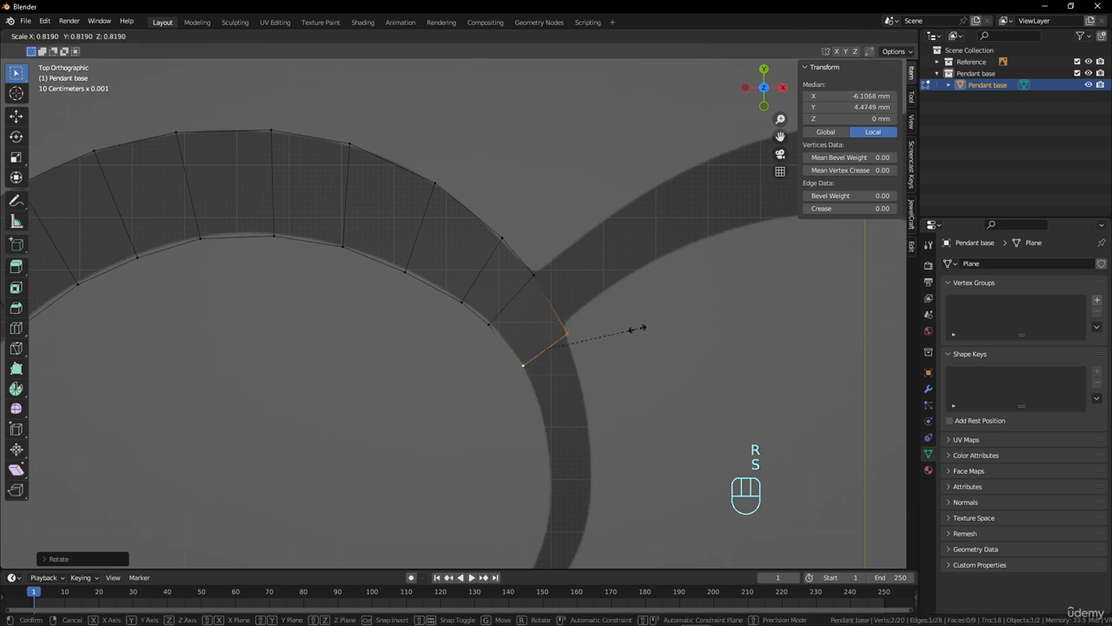
{"action": "left_click", "coordinate": [634, 328]}
{"action": "key", "text": "g"}
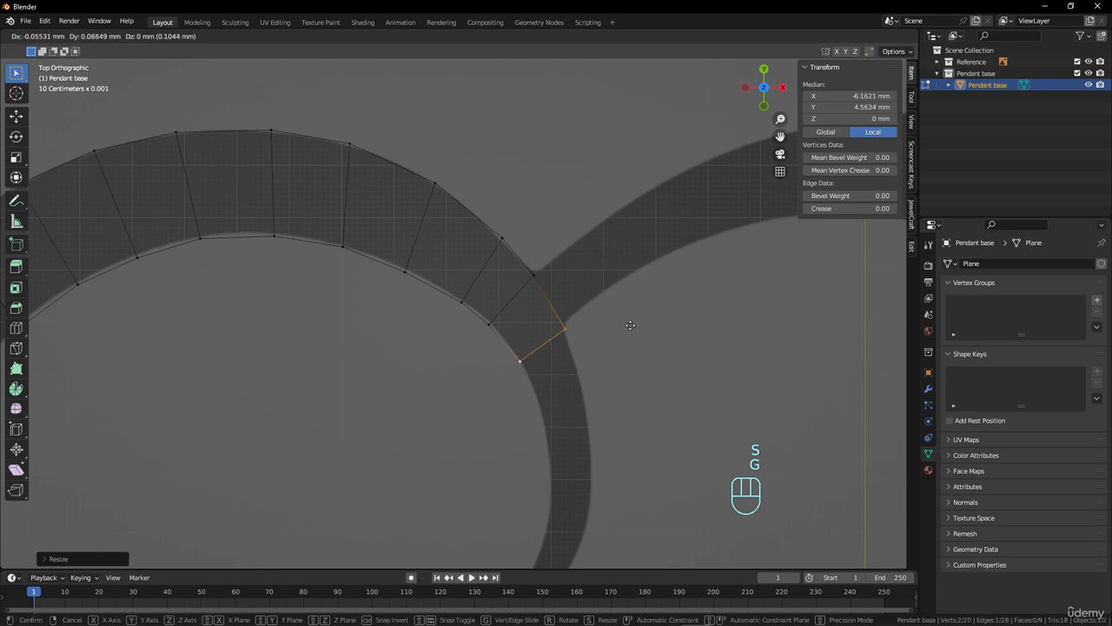
{"action": "left_click", "coordinate": [633, 324]}
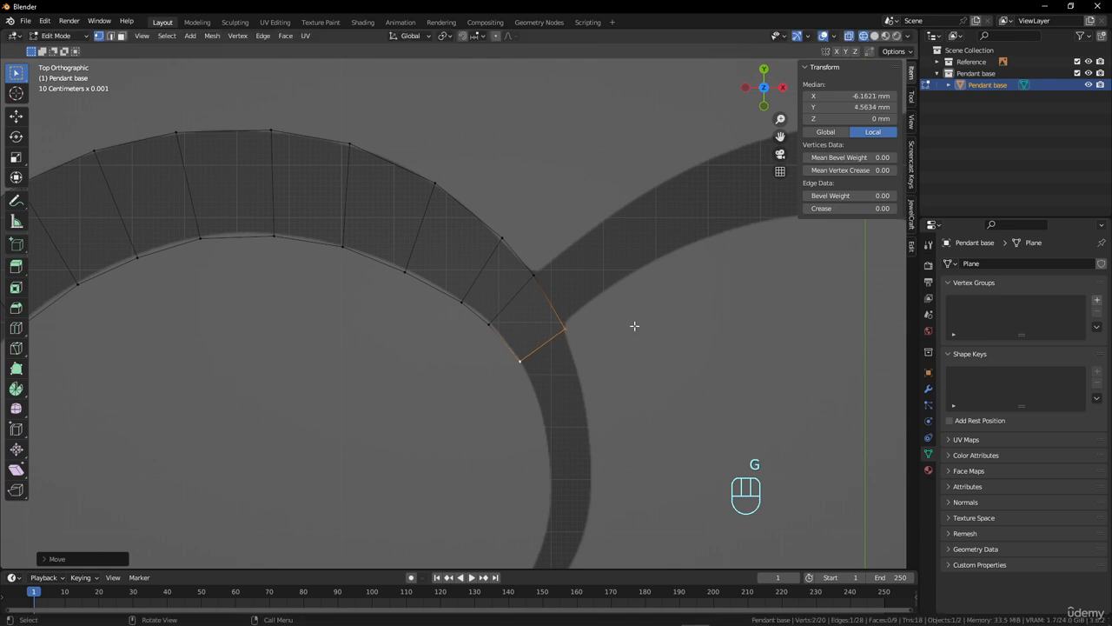
{"action": "key", "text": "s"}
{"action": "left_click", "coordinate": [643, 325]}
Step: Extrude the strip below the junction to about X -5.87 mm, Y 3.75 mm, rotating its end edge about 13 degrees and narrowing it to fit
{"action": "scroll", "coordinate": [551, 343], "scroll_direction": "down", "scroll_amount": 3}
{"action": "scroll", "coordinate": [551, 343], "scroll_direction": "up", "scroll_amount": 2}
{"action": "middle_click_drag", "start_coordinate": [551, 342], "coordinate": [549, 285], "text": "shift"}
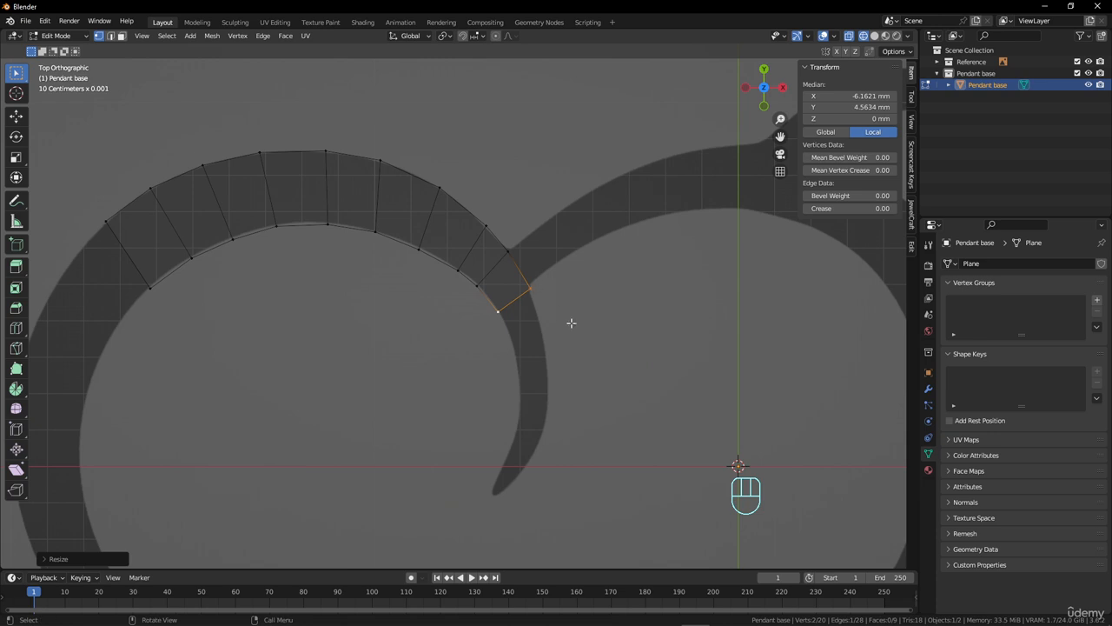
{"action": "scroll", "coordinate": [571, 322], "scroll_direction": "up", "scroll_amount": 1}
{"action": "key", "text": "e"}
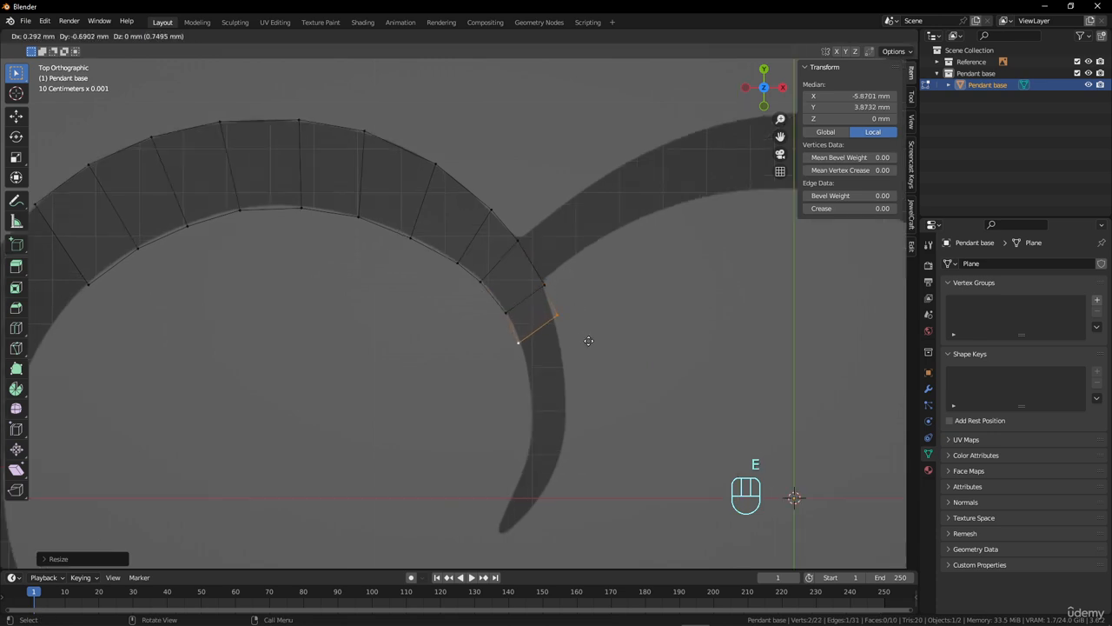
{"action": "left_click", "coordinate": [590, 338]}
{"action": "key", "text": "r"}
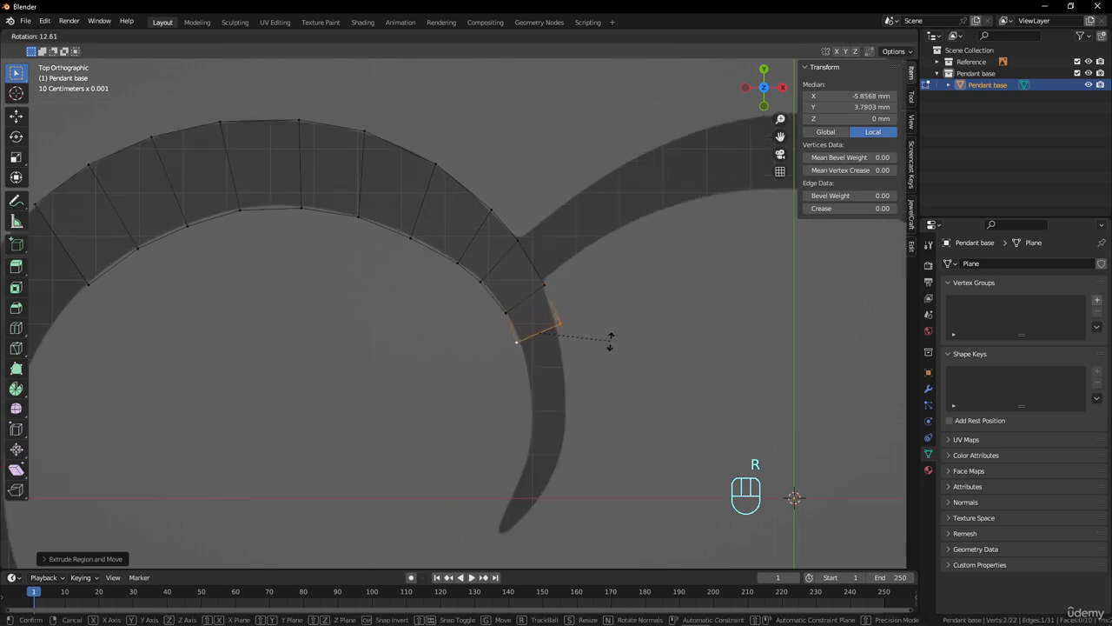
{"action": "left_click", "coordinate": [611, 342]}
{"action": "key", "text": "s"}
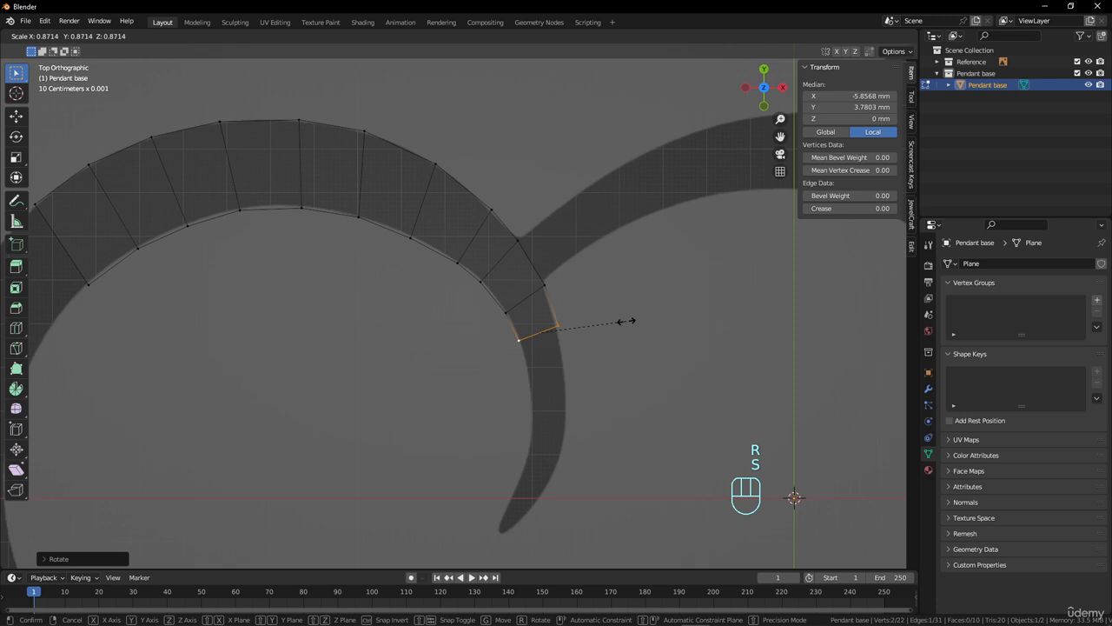
{"action": "left_click", "coordinate": [626, 322]}
{"action": "key", "text": "g"}
{"action": "left_click", "coordinate": [621, 322]}
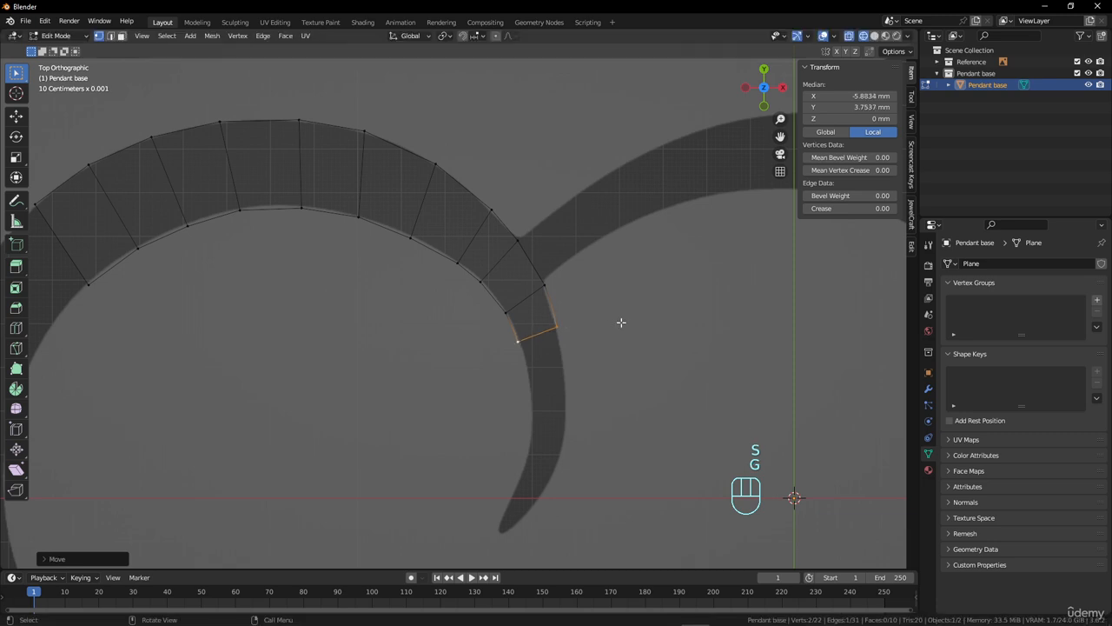
{"action": "key", "text": "g"}
{"action": "key", "text": "g"}
Step: Extrude a segment down the inner tail to about X -5.70 mm, Y 2.93 mm, rotating and slightly shrinking its end edge
{"action": "key", "text": "e"}
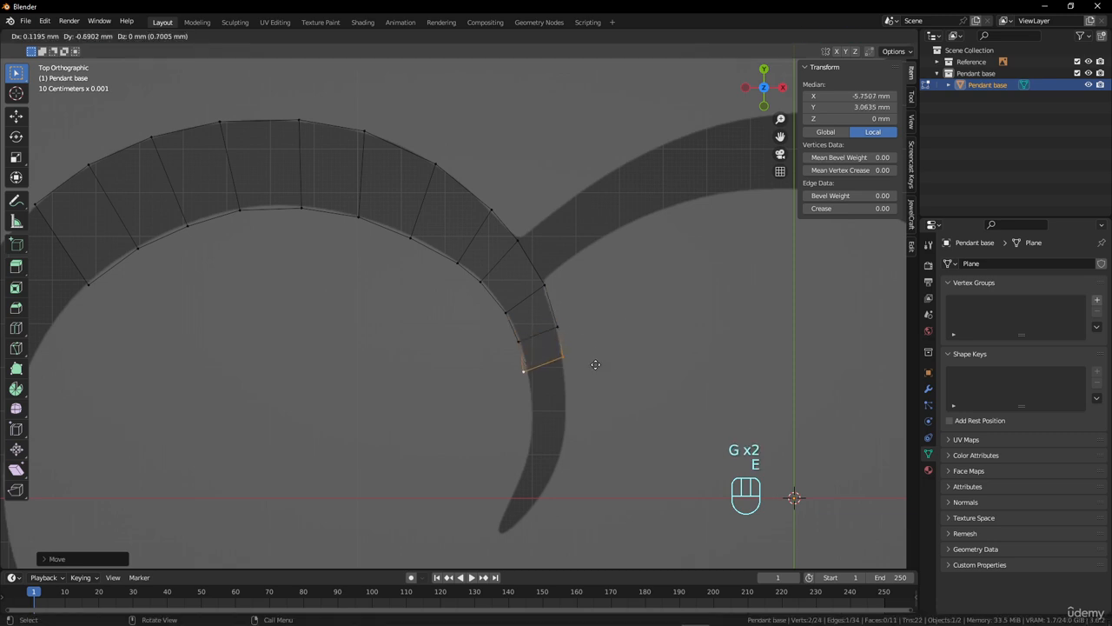
{"action": "left_click", "coordinate": [603, 358]}
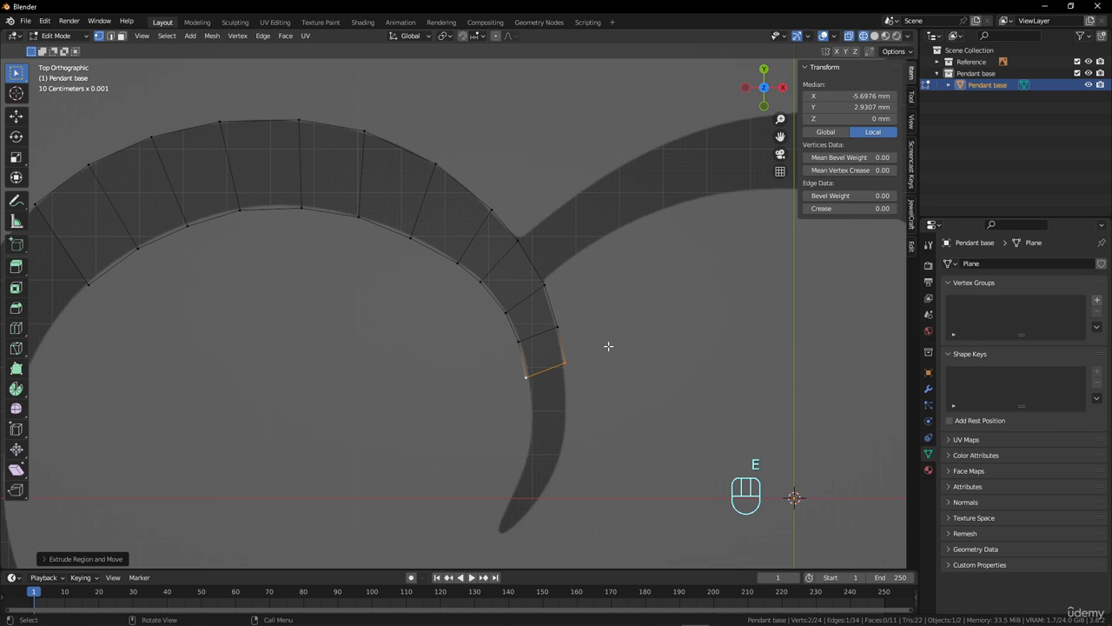
{"action": "key", "text": "r"}
{"action": "left_click", "coordinate": [609, 355]}
{"action": "key", "text": "s"}
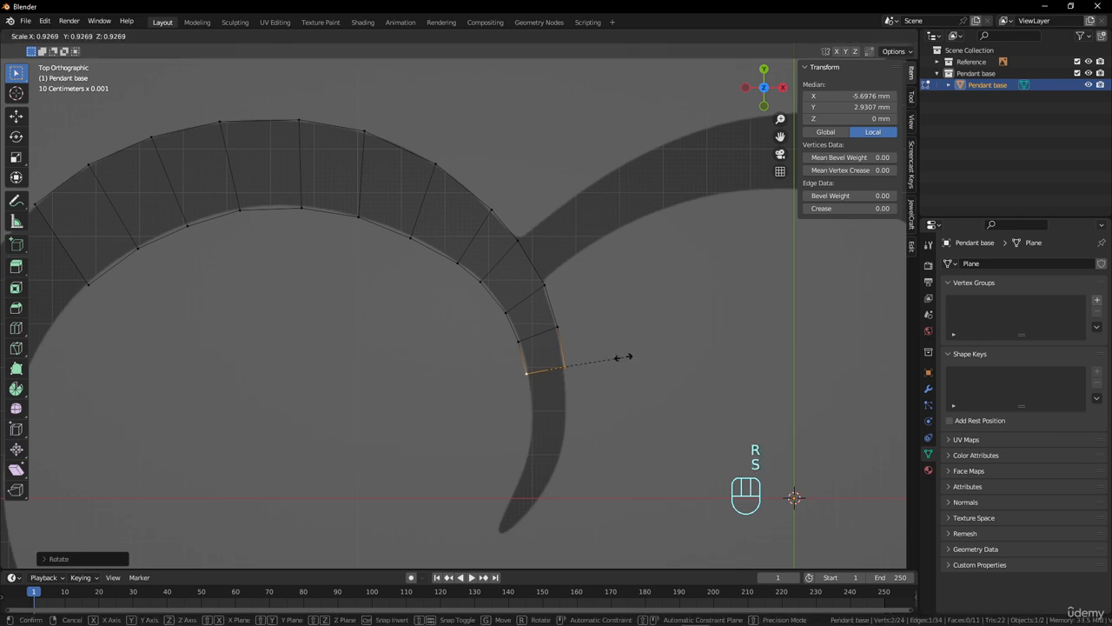
{"action": "left_click", "coordinate": [623, 356]}
Step: Extrude the tail to about X -5.60 mm, Y 2.16 mm, making its end edge nearly horizontal and fitted to the band's width
{"action": "key", "text": "e"}
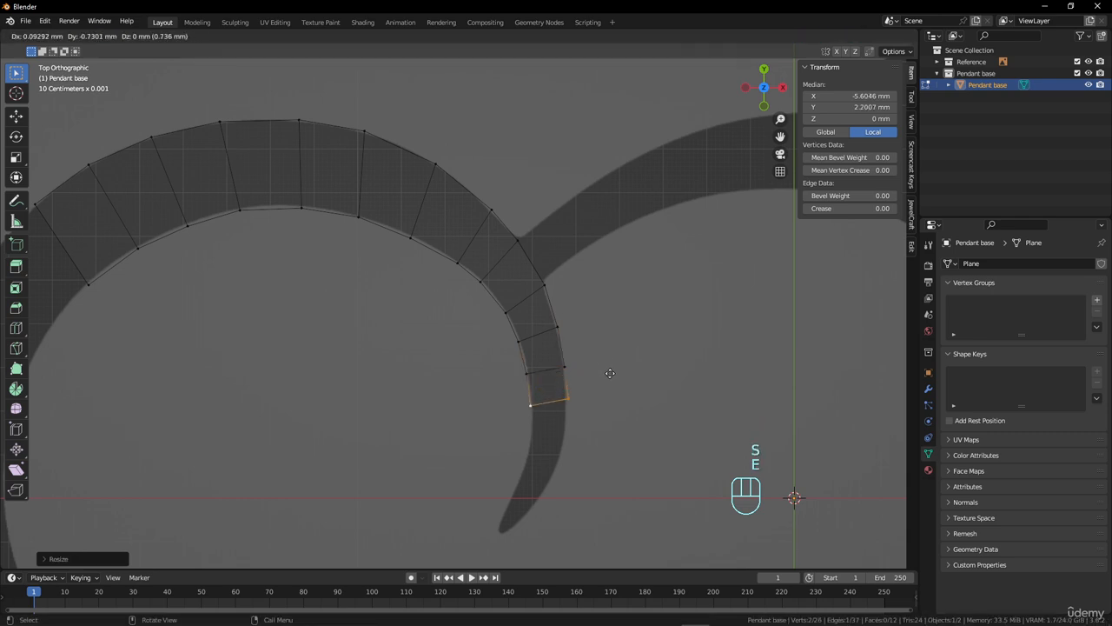
{"action": "left_click", "coordinate": [610, 373]}
{"action": "key", "text": "r"}
{"action": "left_click", "coordinate": [622, 383]}
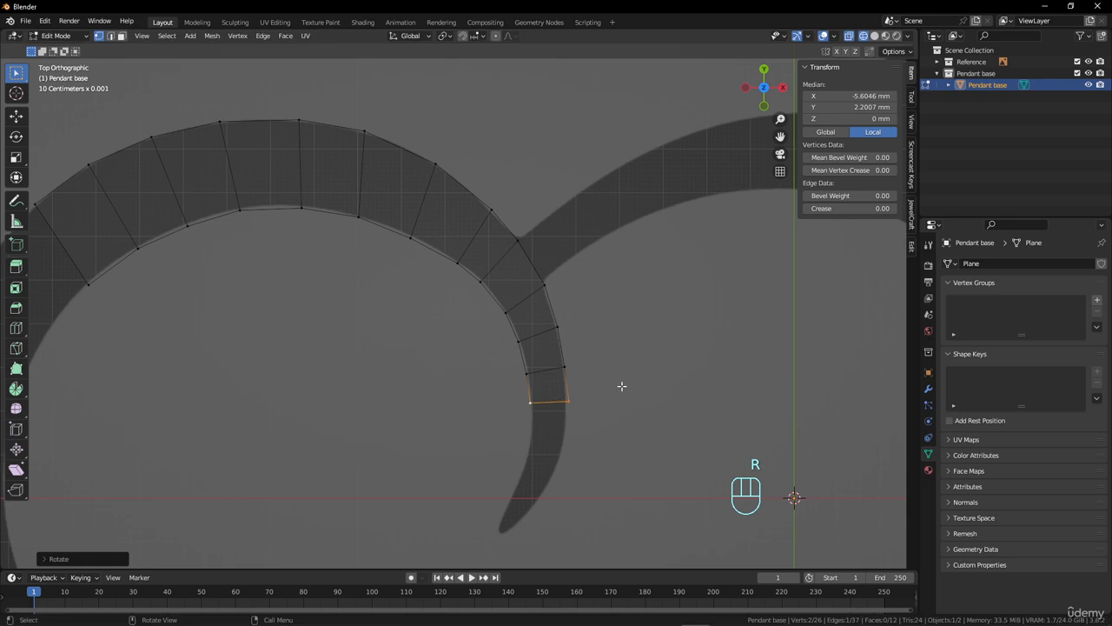
{"action": "key", "text": "s"}
{"action": "left_click", "coordinate": [614, 381]}
{"action": "key", "text": "g"}
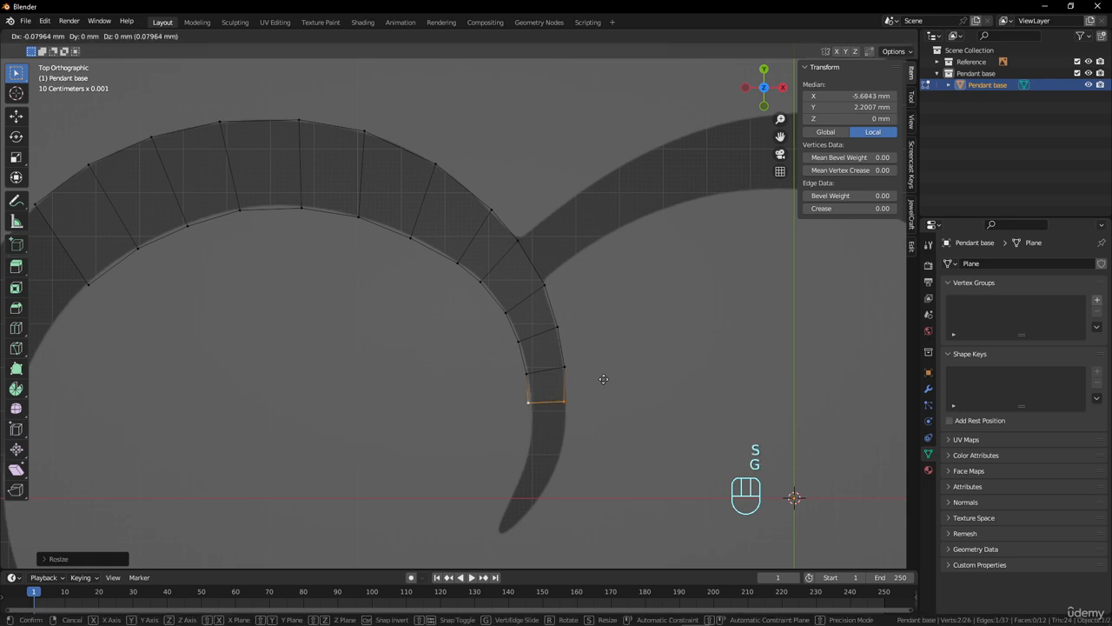
{"action": "left_click", "coordinate": [605, 379]}
Step: Extrude the tail to about X -5.63 mm, Y 1.48 mm, tilting, nudging and slightly shrinking its end edge to fit
{"action": "key", "text": "e"}
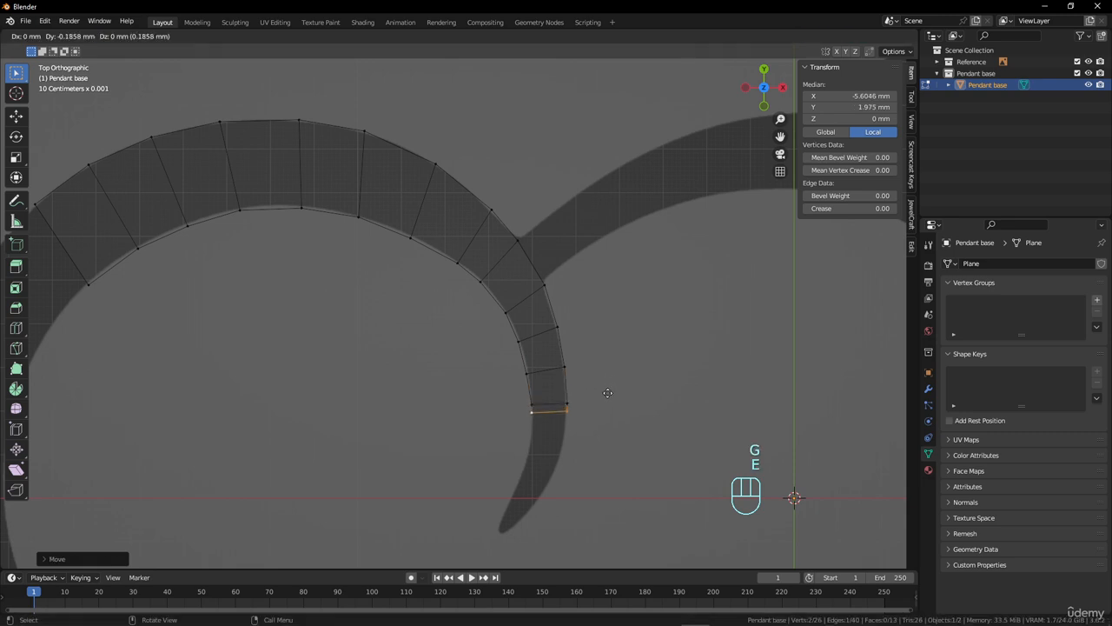
{"action": "left_click", "coordinate": [613, 410]}
{"action": "key", "text": "r"}
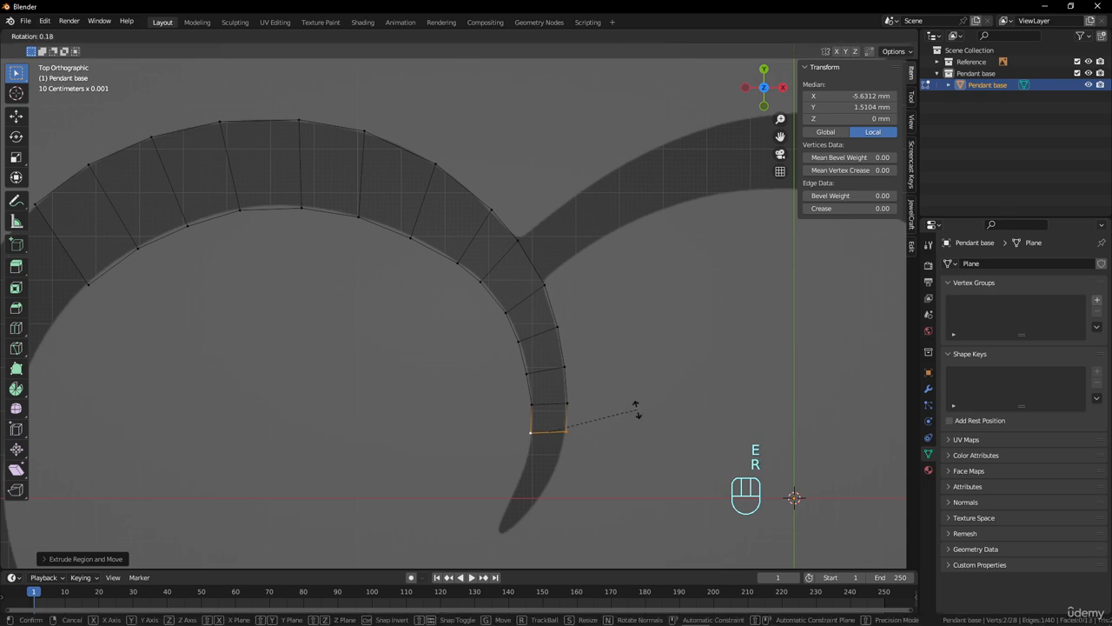
{"action": "left_click", "coordinate": [637, 419]}
{"action": "key", "text": "g"}
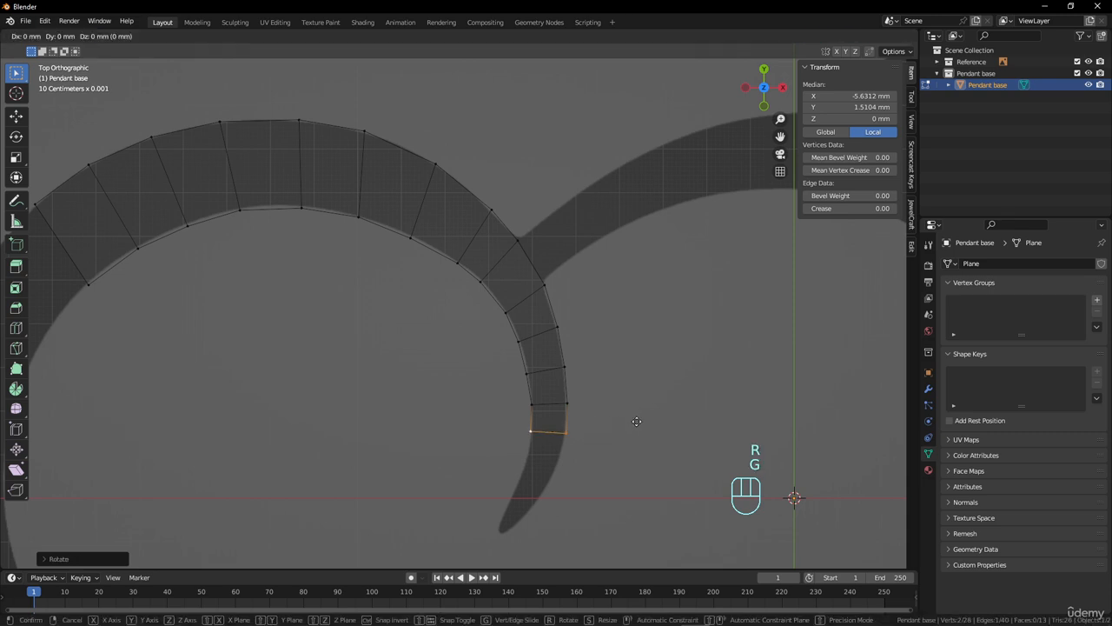
{"action": "left_click", "coordinate": [643, 425]}
{"action": "key", "text": "s"}
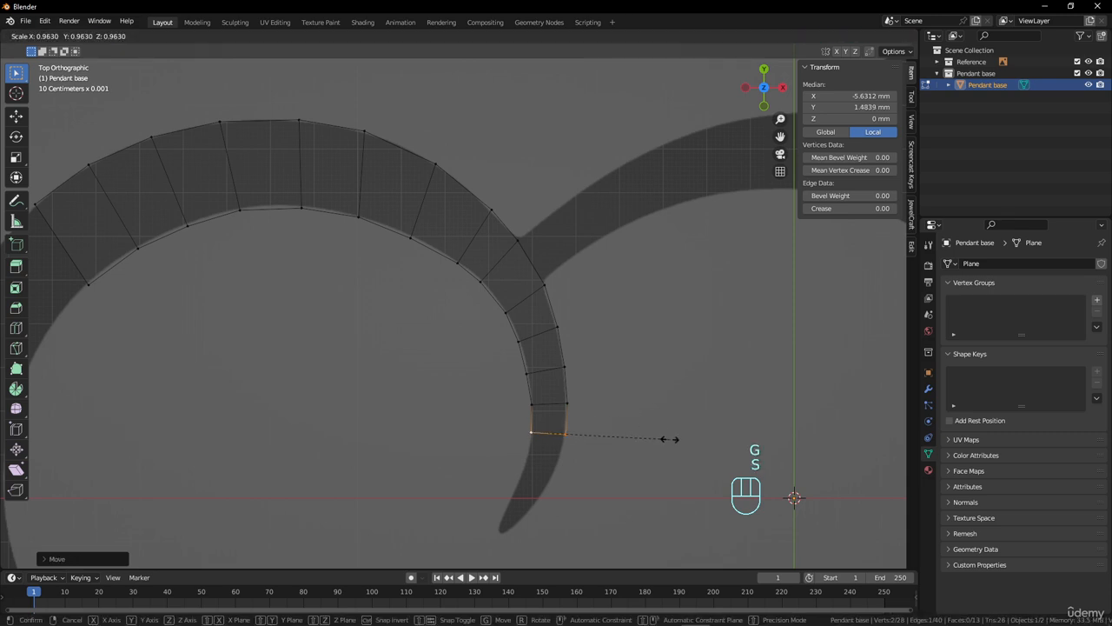
{"action": "left_click", "coordinate": [668, 439]}
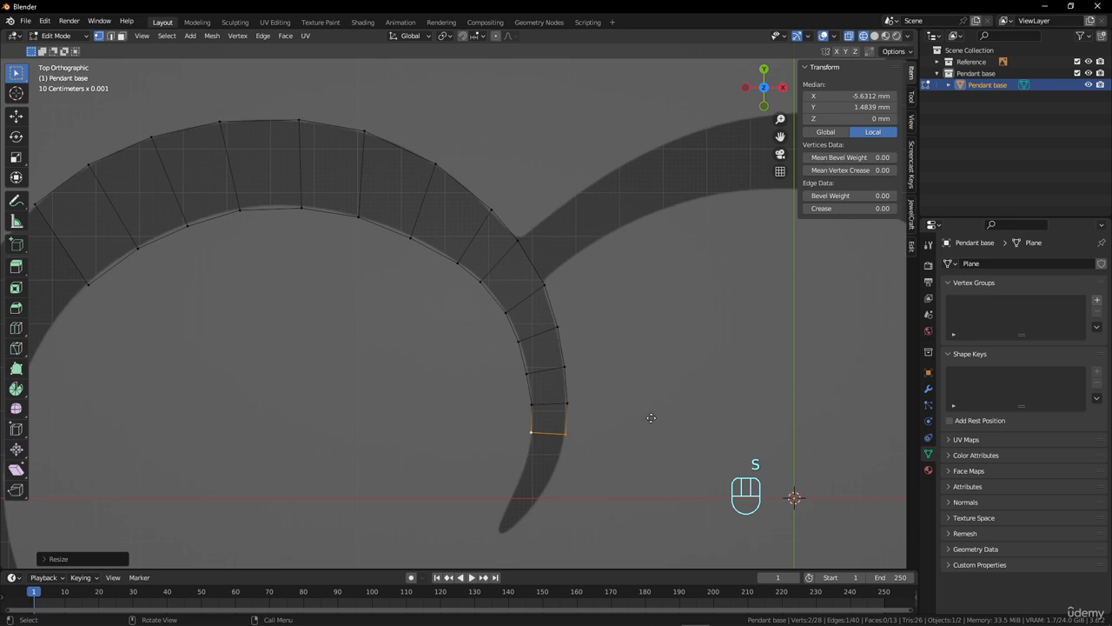
Step: Extrude the tail along its inward curve to about X -5.84 mm, Y 0.59 mm and rotate, move and scale its end edge to fit
{"action": "key", "text": "e"}
{"action": "left_click", "coordinate": [641, 455]}
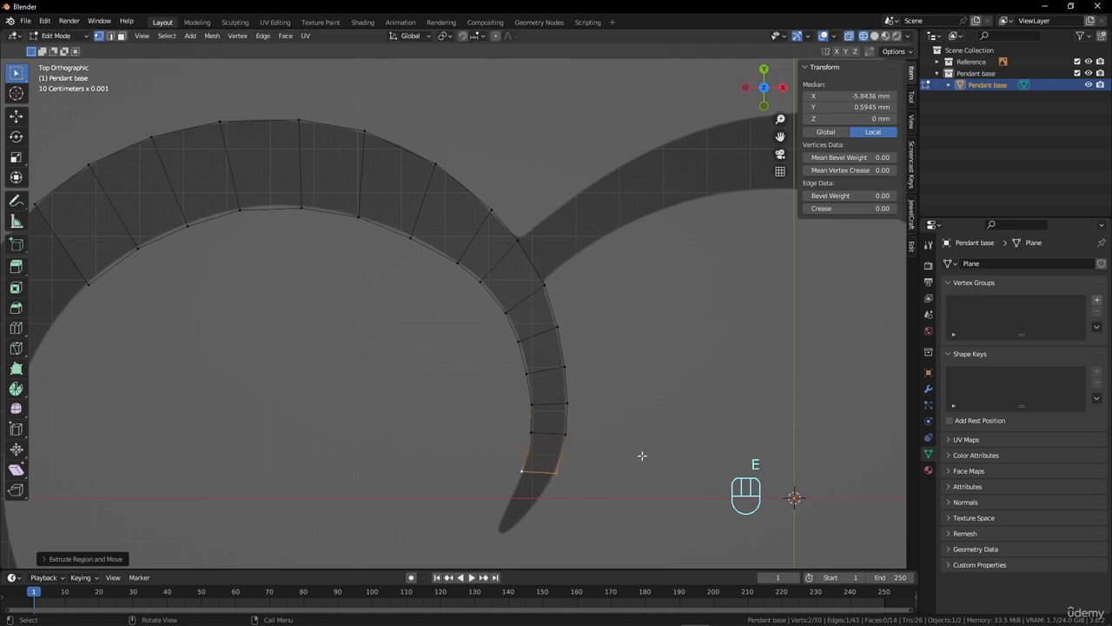
{"action": "key", "text": "r"}
{"action": "left_click", "coordinate": [646, 457]}
{"action": "key", "text": "g"}
{"action": "left_click", "coordinate": [644, 459]}
{"action": "key", "text": "s"}
{"action": "left_click", "coordinate": [644, 465]}
Step: Extrude a segment down to the X axis at about X -6.18 mm, Y 0.01 mm, rotating and shrinking its end edge to the taper
{"action": "key", "text": "e"}
{"action": "left_click", "coordinate": [619, 452]}
{"action": "key", "text": "r"}
{"action": "left_click", "coordinate": [654, 464]}
{"action": "key", "text": "s"}
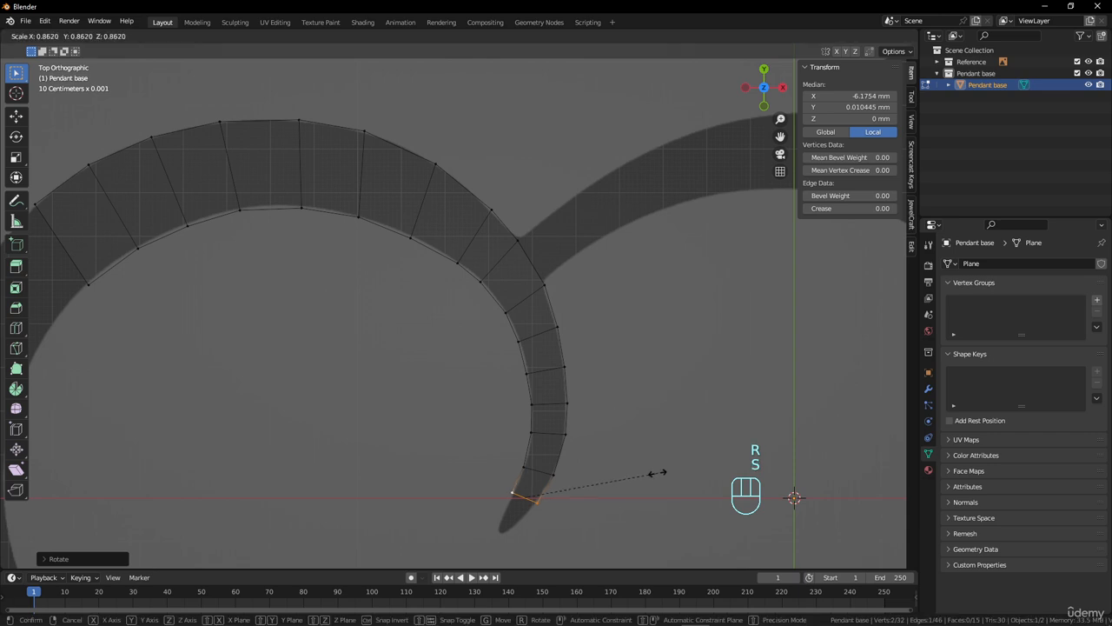
{"action": "left_click", "coordinate": [658, 472]}
Step: Extrude a segment below the X axis to about X -6.43 mm, Y -0.37 mm, rotating its end edge and shrinking it to fit
{"action": "key", "text": "e"}
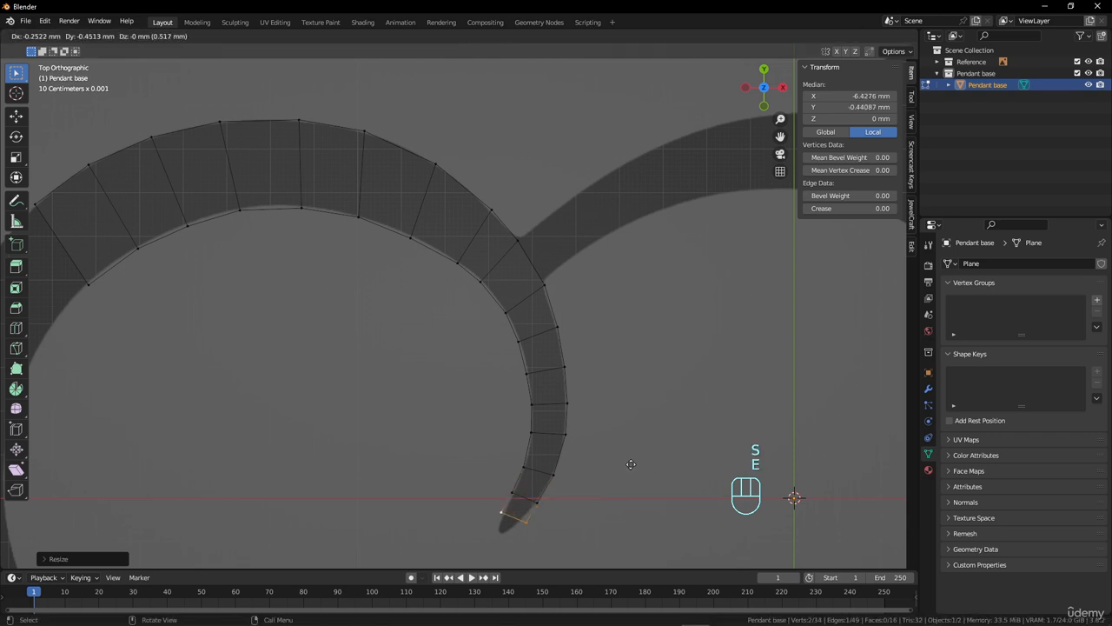
{"action": "left_click", "coordinate": [631, 462]}
{"action": "key", "text": "r"}
{"action": "left_click", "coordinate": [663, 460]}
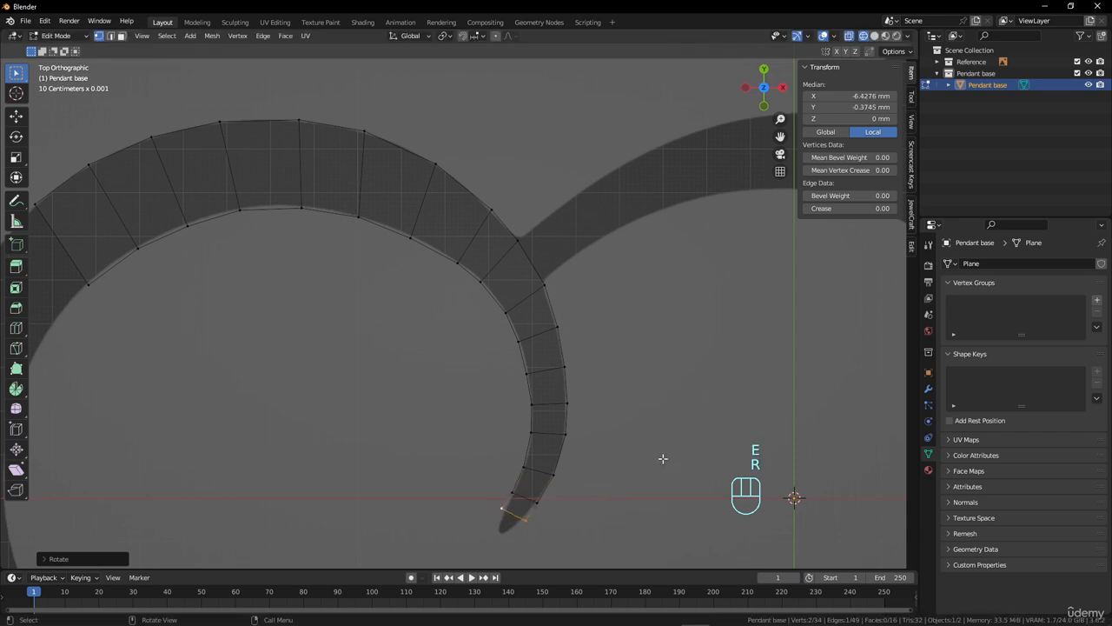
{"action": "key", "text": "s"}
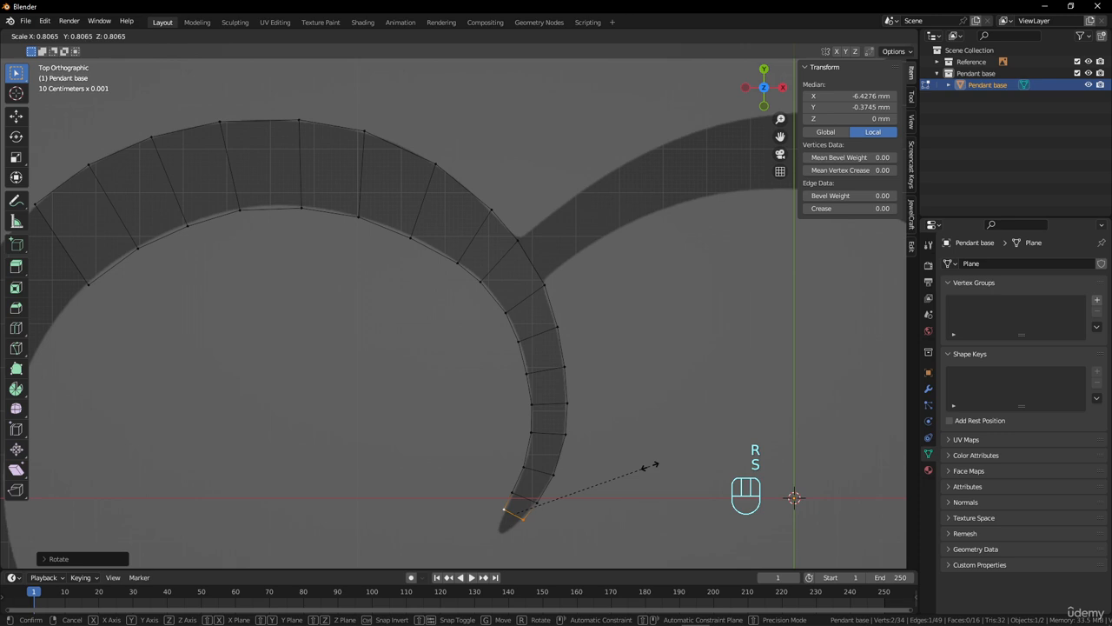
{"action": "left_click", "coordinate": [650, 467]}
Step: Extrude the tail to about X -6.6 mm, Y -0.61 mm, then rotate, shrink and nudge its end edge to fit the taper
{"action": "key", "text": "e"}
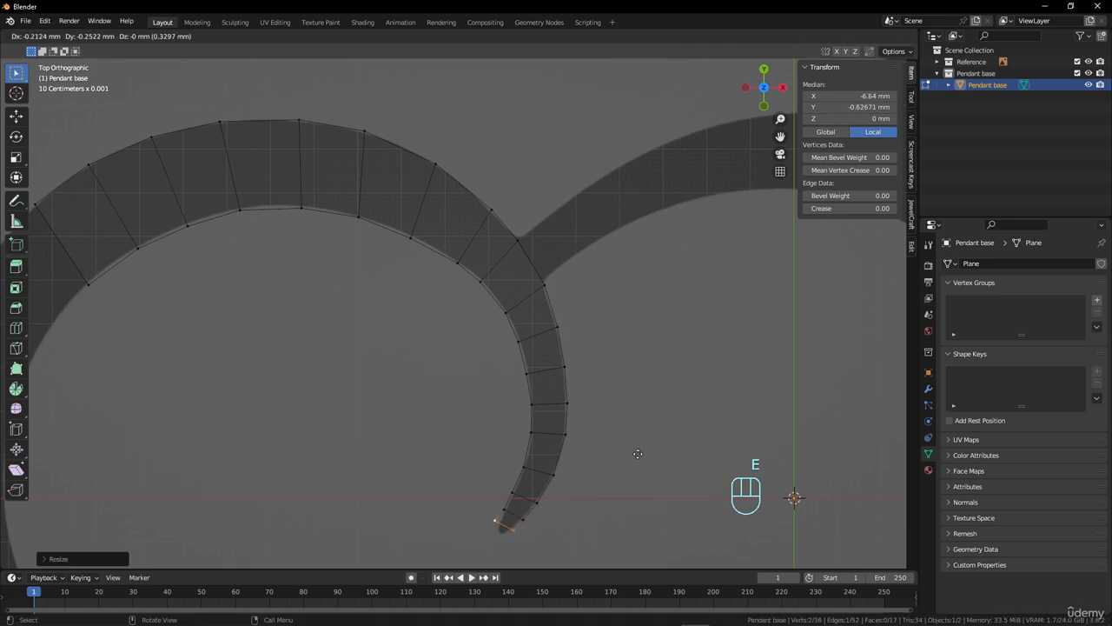
{"action": "right_click", "coordinate": [638, 453]}
{"action": "key", "text": "r"}
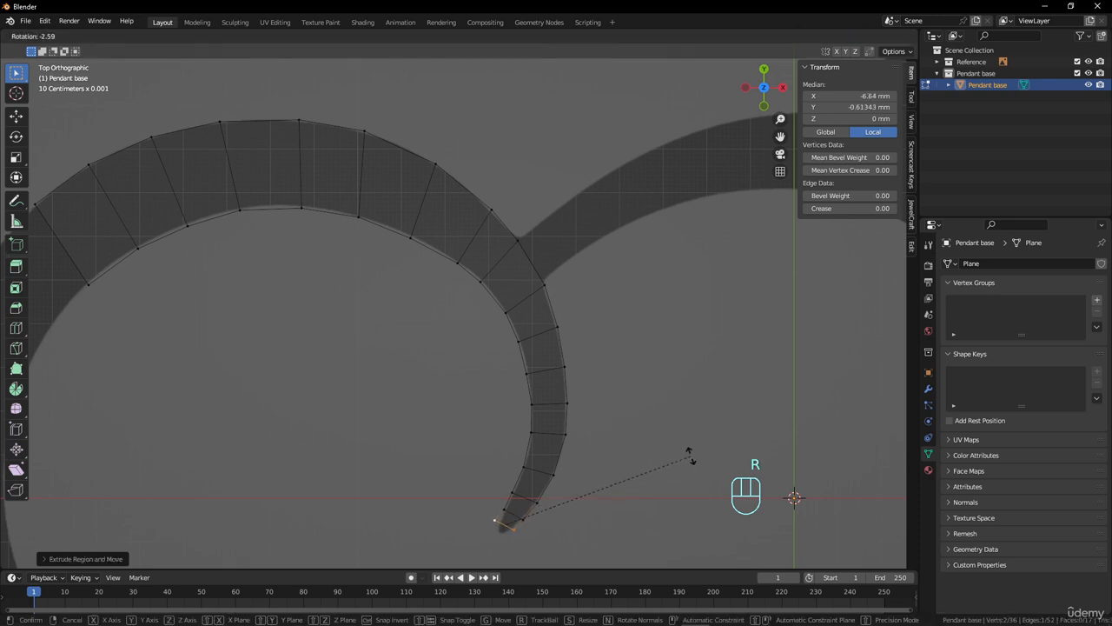
{"action": "left_click", "coordinate": [695, 459]}
{"action": "key", "text": "s"}
{"action": "left_click", "coordinate": [652, 457]}
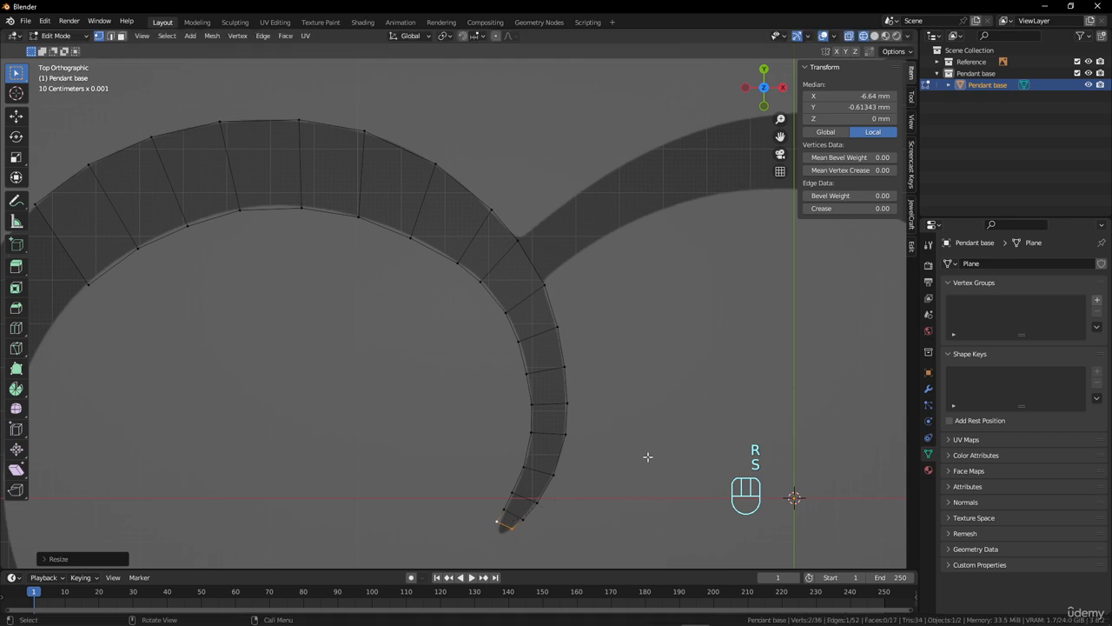
{"action": "key", "text": "g"}
{"action": "left_click", "coordinate": [674, 462]}
{"action": "key", "text": "s"}
{"action": "left_click", "coordinate": [667, 463]}
Step: Extrude a short tip segment to about X -6.72 mm, Y -0.77 mm and shrink its end edge to close the tail's taper
{"action": "key", "text": "e"}
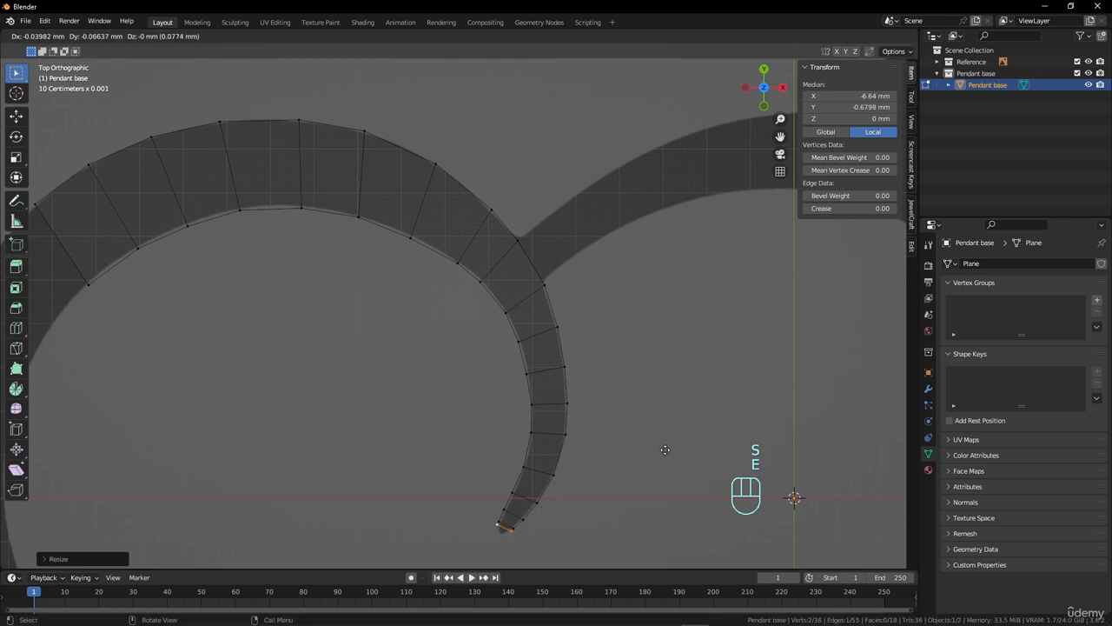
{"action": "left_click", "coordinate": [705, 465]}
{"action": "key", "text": "s"}
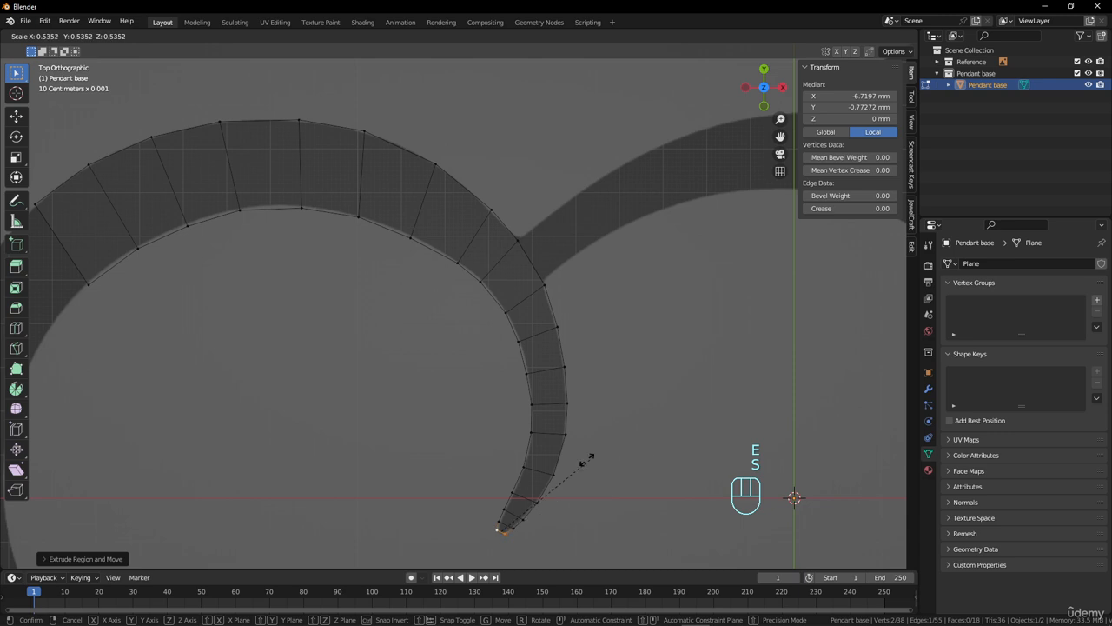
{"action": "left_click", "coordinate": [545, 472]}
Step: Extrude the tail's outer edge at the junction with the heart's other lobe into that band, to about X -5.11 mm, Y 6.21 mm
{"action": "scroll", "coordinate": [588, 426], "scroll_direction": "down", "scroll_amount": 4}
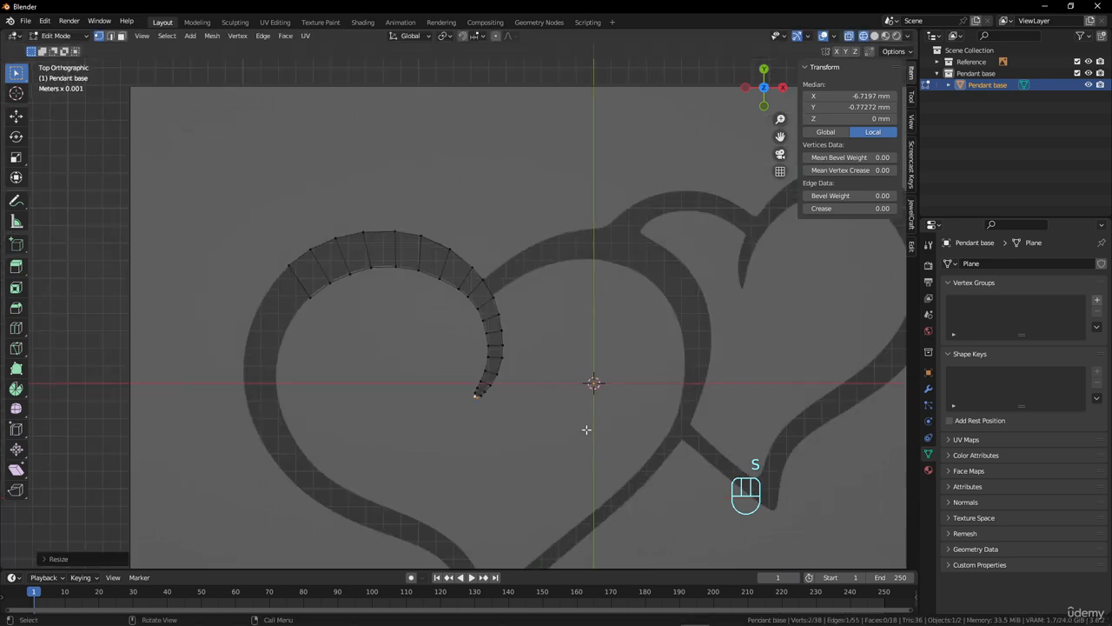
{"action": "scroll", "coordinate": [550, 315], "scroll_direction": "up", "scroll_amount": 3}
{"action": "scroll", "coordinate": [489, 305], "scroll_direction": "down", "scroll_amount": 2}
{"action": "left_click", "coordinate": [489, 305]}
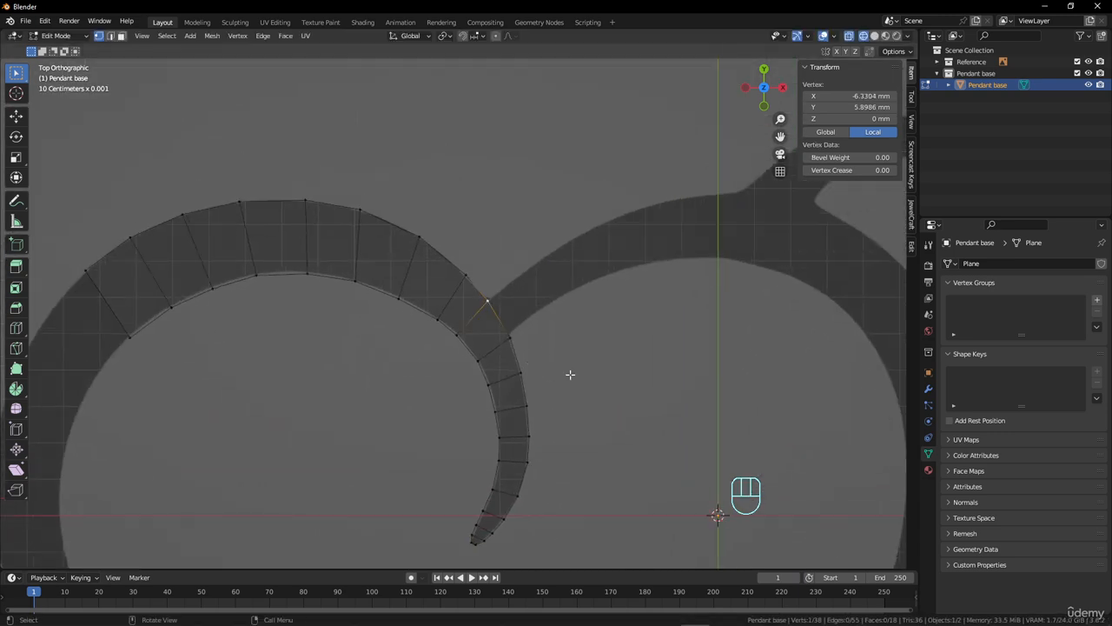
{"action": "scroll", "coordinate": [580, 378], "scroll_direction": "down", "scroll_amount": 3}
{"action": "scroll", "coordinate": [580, 378], "scroll_direction": "up", "scroll_amount": 2}
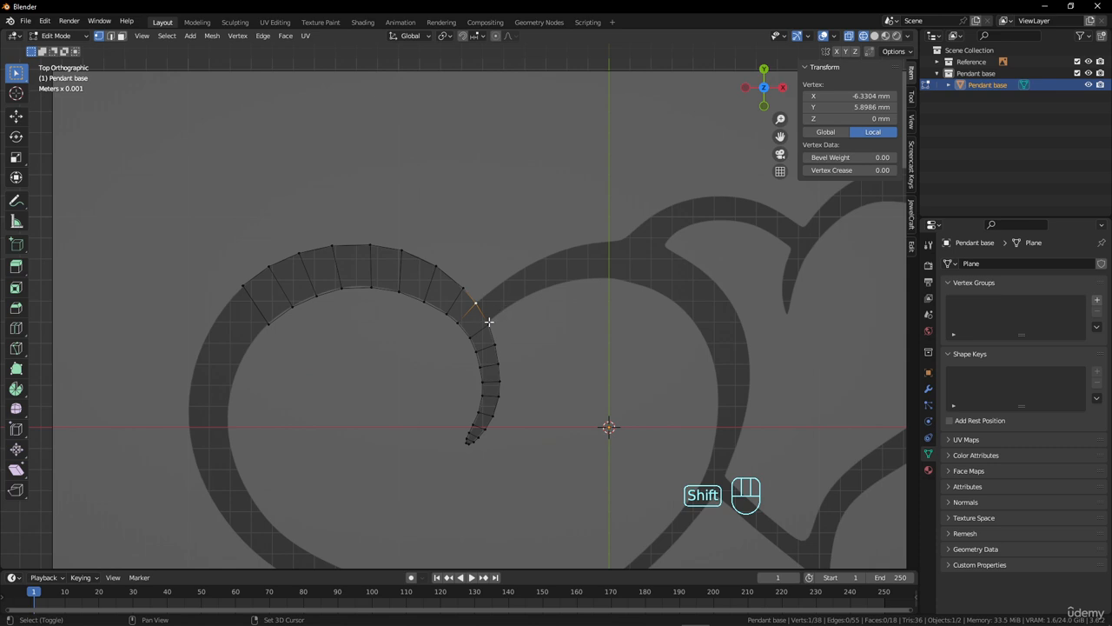
{"action": "left_click", "coordinate": [489, 323], "text": "shift"}
{"action": "scroll", "coordinate": [722, 382], "scroll_direction": "down", "scroll_amount": 5}
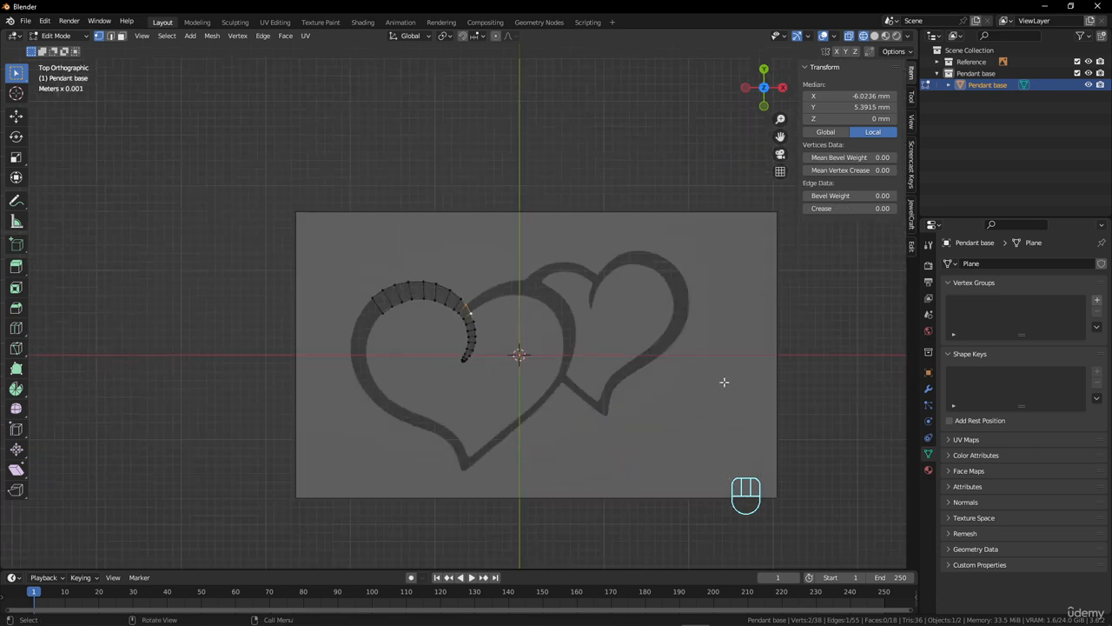
{"action": "scroll", "coordinate": [678, 377], "scroll_direction": "up", "scroll_amount": 7}
{"action": "middle_click_drag", "start_coordinate": [591, 320], "coordinate": [546, 352], "text": "shift"}
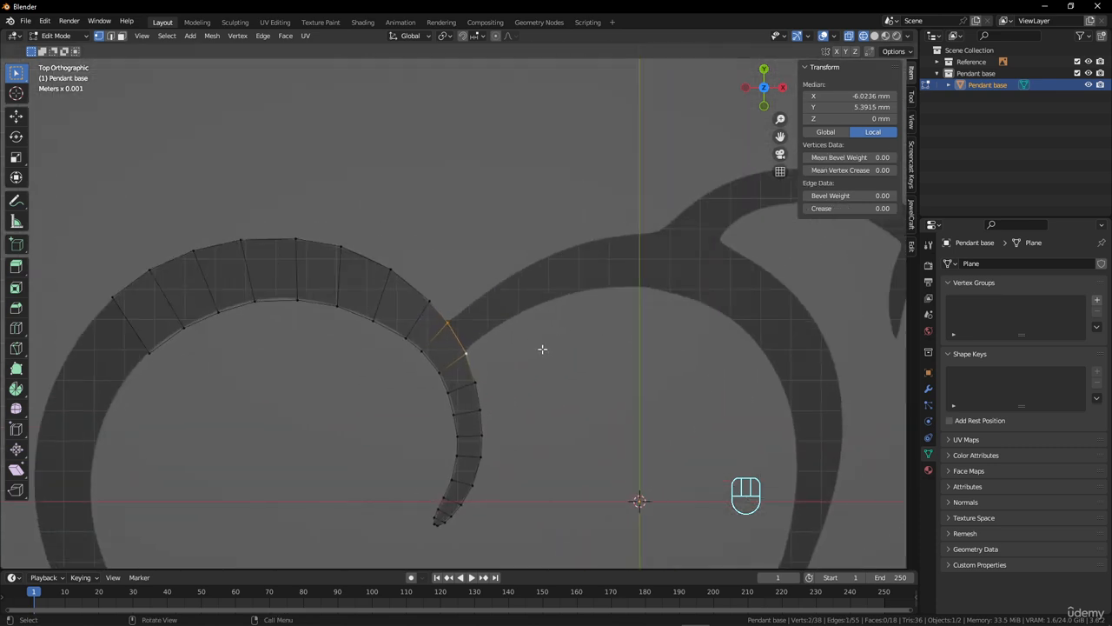
{"action": "key", "text": "e"}
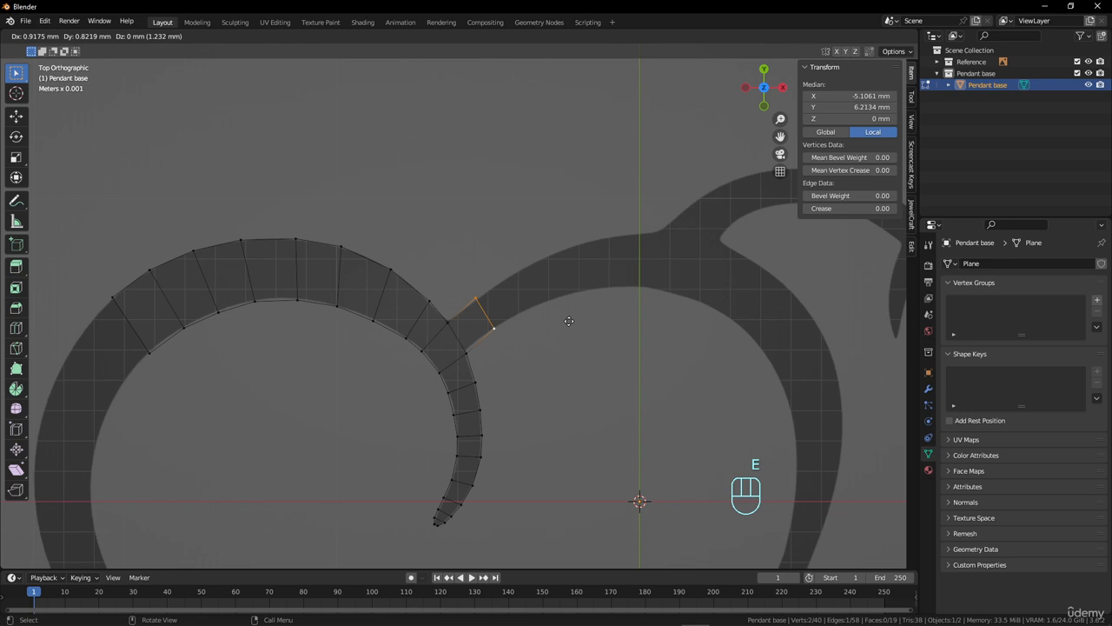
{"action": "left_click", "coordinate": [569, 321]}
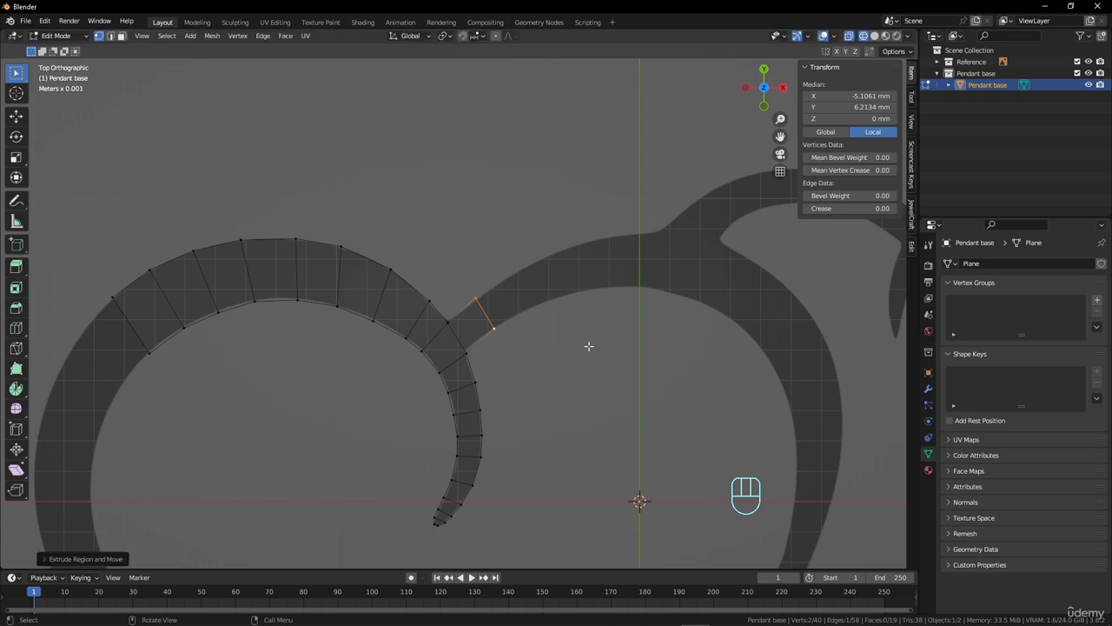
Step: Extrude the new branch along the reference band to about X -4.11 mm, Y 6.86 mm and rotate its end edge to follow the curve
{"action": "key", "text": "e"}
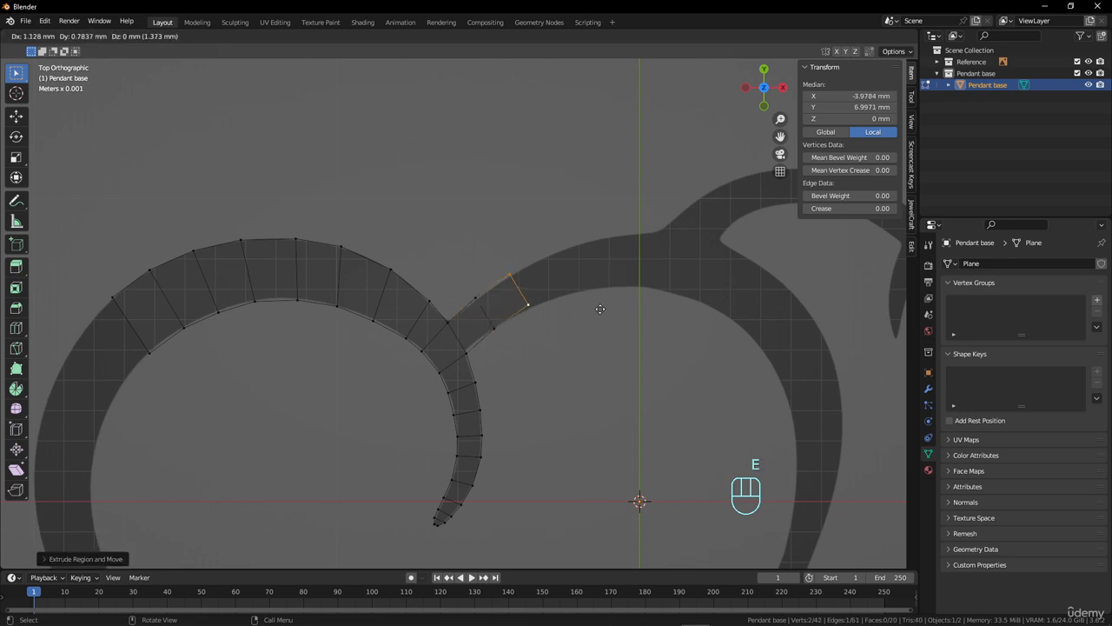
{"action": "left_click", "coordinate": [596, 312]}
{"action": "key", "text": "r"}
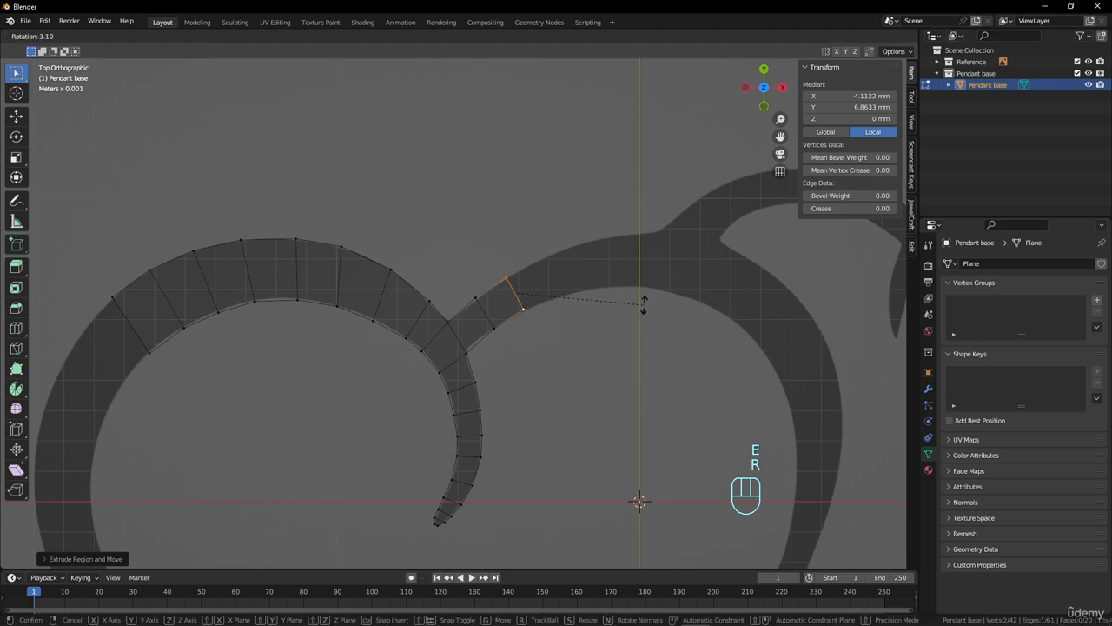
{"action": "left_click", "coordinate": [551, 317]}
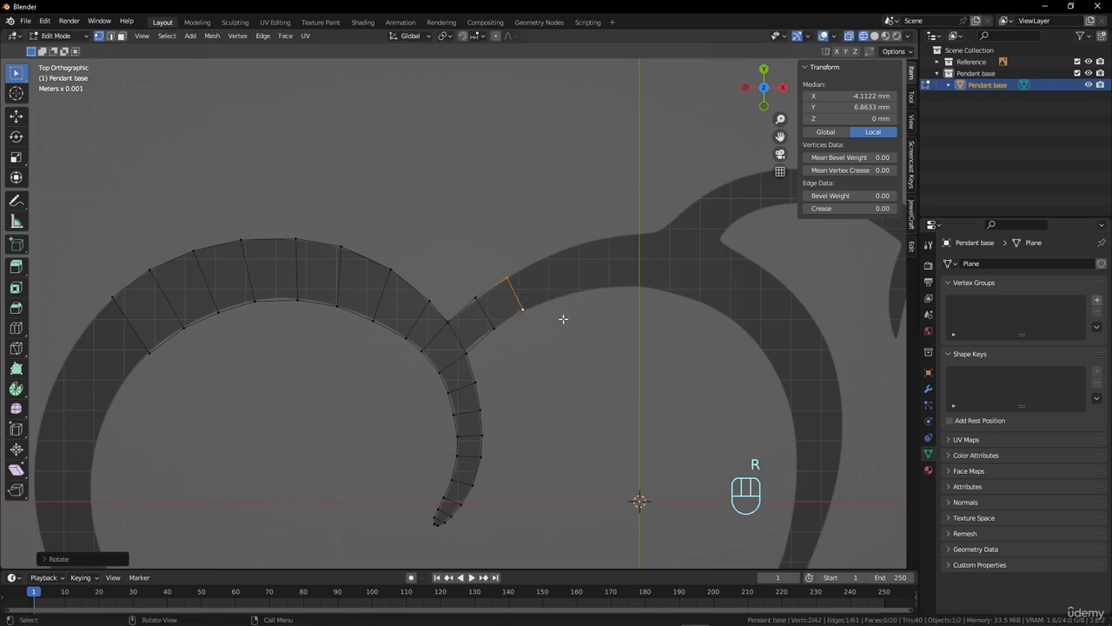
Step: Nudge the junction's lower vertex to about X -5.79 mm, Y 5.04 mm and the outer tail vertex below it to about X -5.46 mm, Y 4.08 mm
{"action": "left_click", "coordinate": [468, 353]}
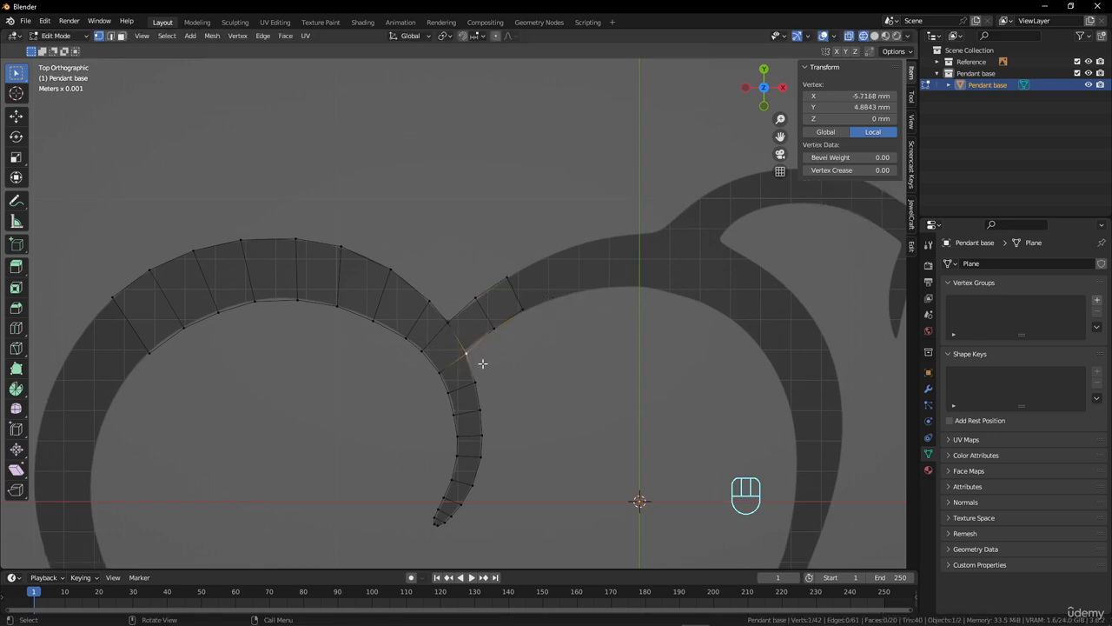
{"action": "key", "text": "g"}
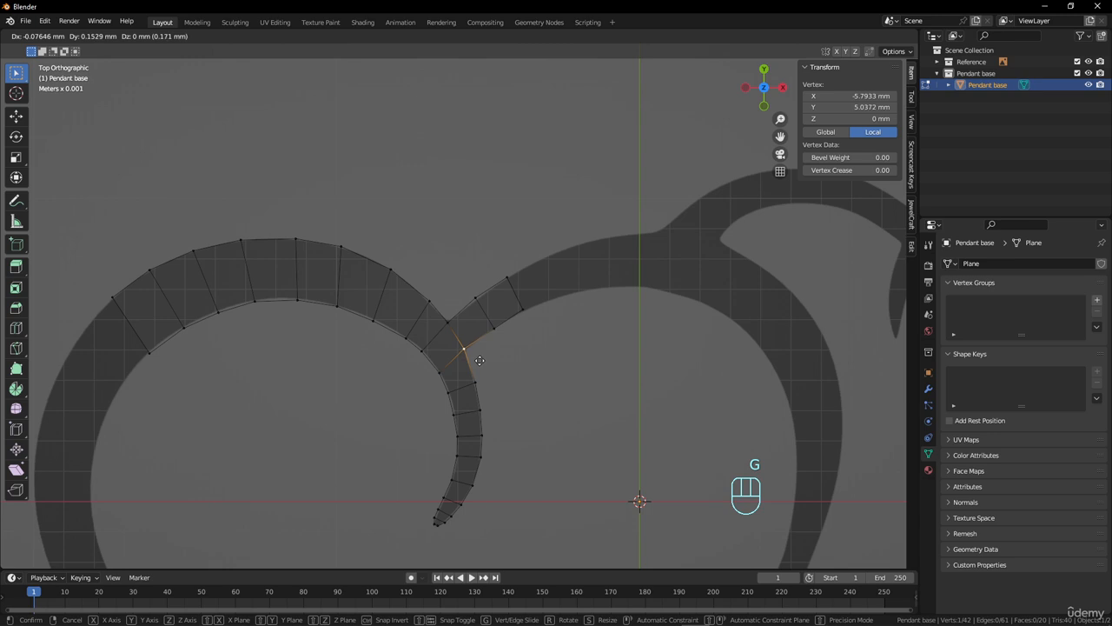
{"action": "key", "text": "g"}
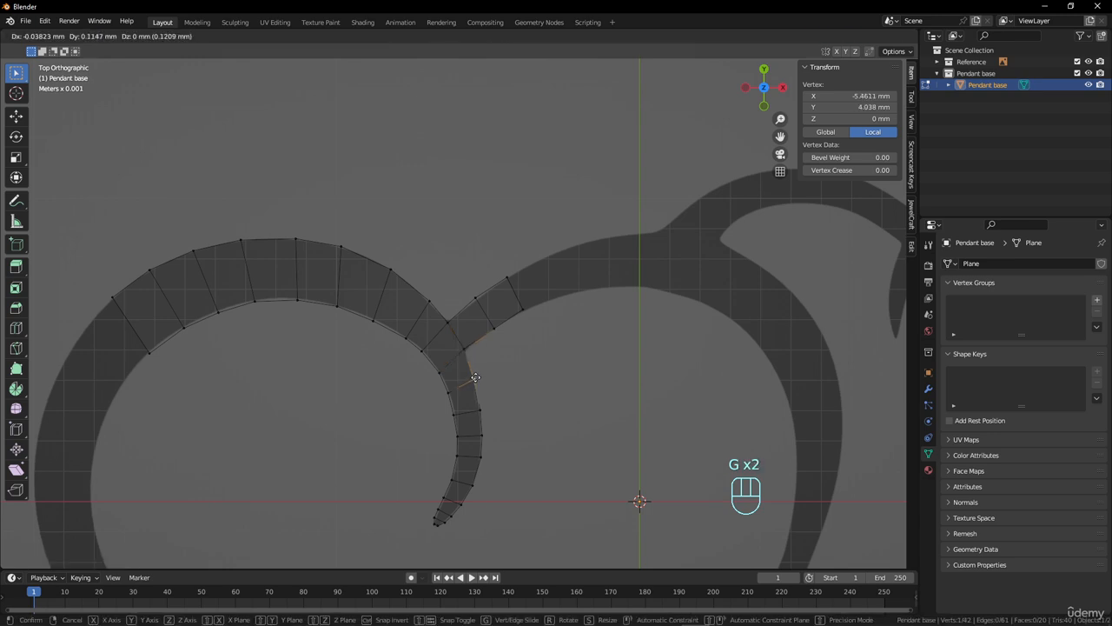
{"action": "left_click", "coordinate": [476, 376]}
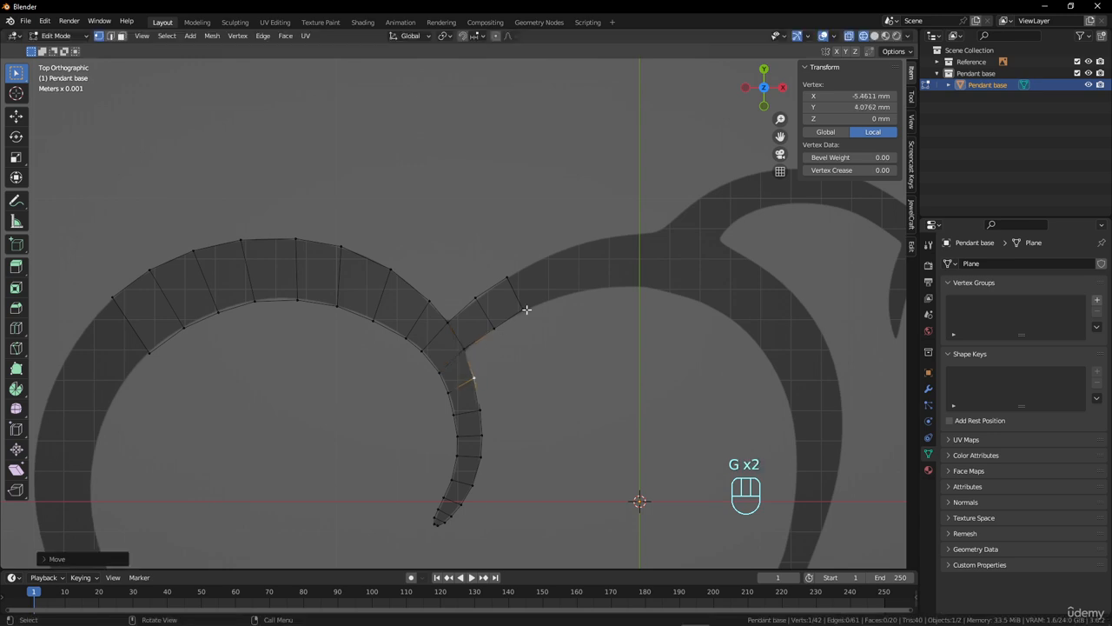
Step: Nudge the branch's lower end vertex onto the reference edge and its upper middle vertex to about X -5.39 mm, Y 6.68 mm
{"action": "key", "text": "g"}
{"action": "left_click", "coordinate": [528, 310]}
{"action": "left_click", "coordinate": [484, 299]}
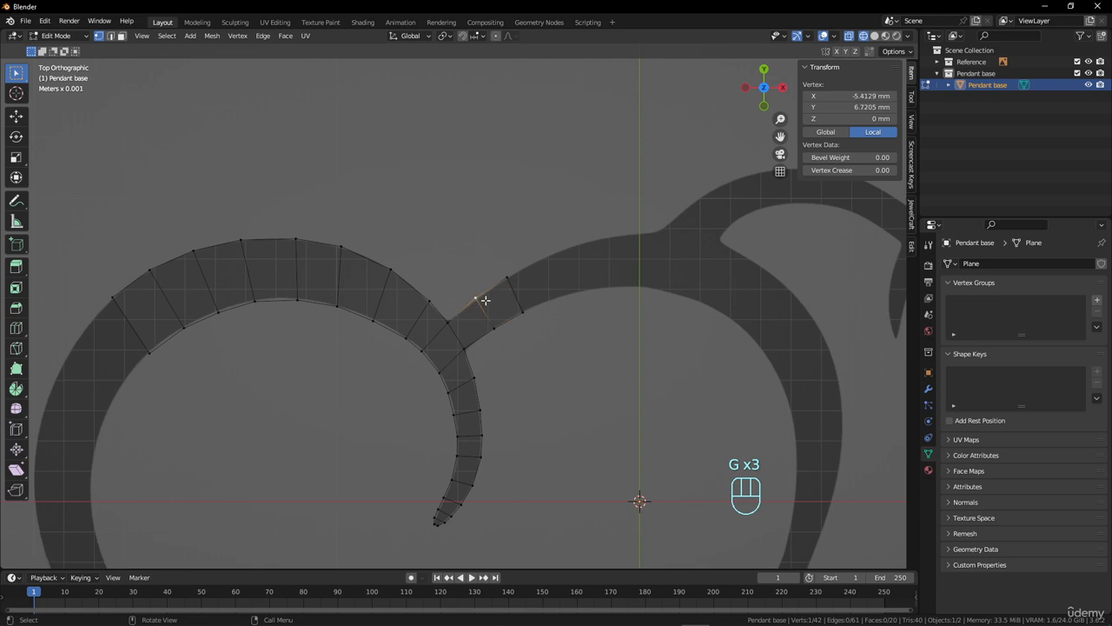
{"action": "key", "text": "g"}
{"action": "left_click", "coordinate": [489, 304]}
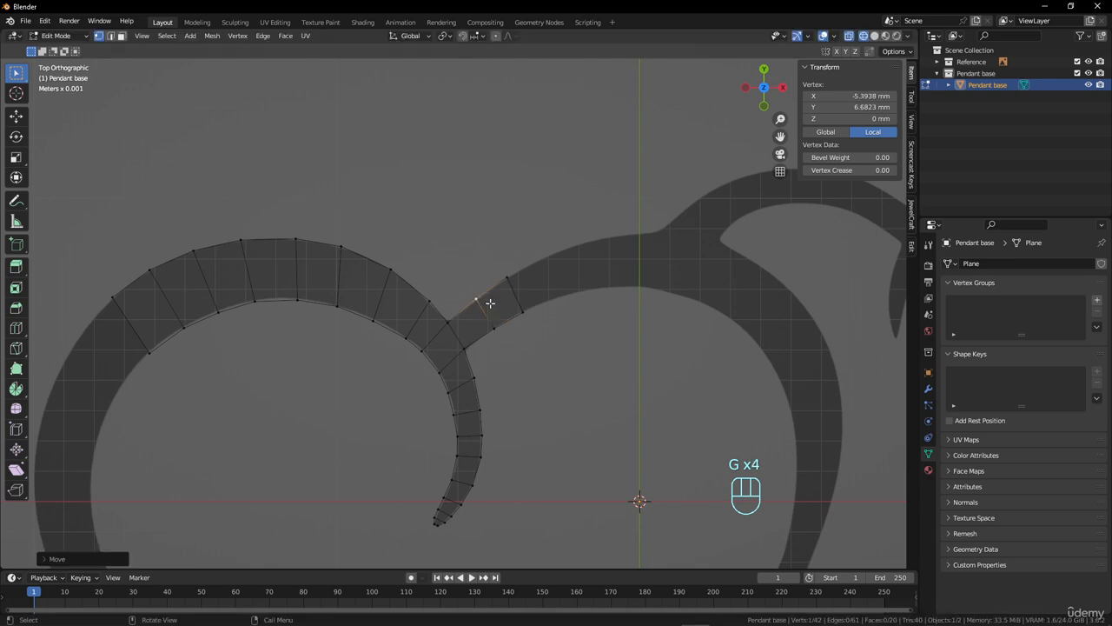
Step: Select the whole mesh and examine the traced bands of both hearts against the reference image
{"action": "scroll", "coordinate": [570, 323], "scroll_direction": "down", "scroll_amount": 5}
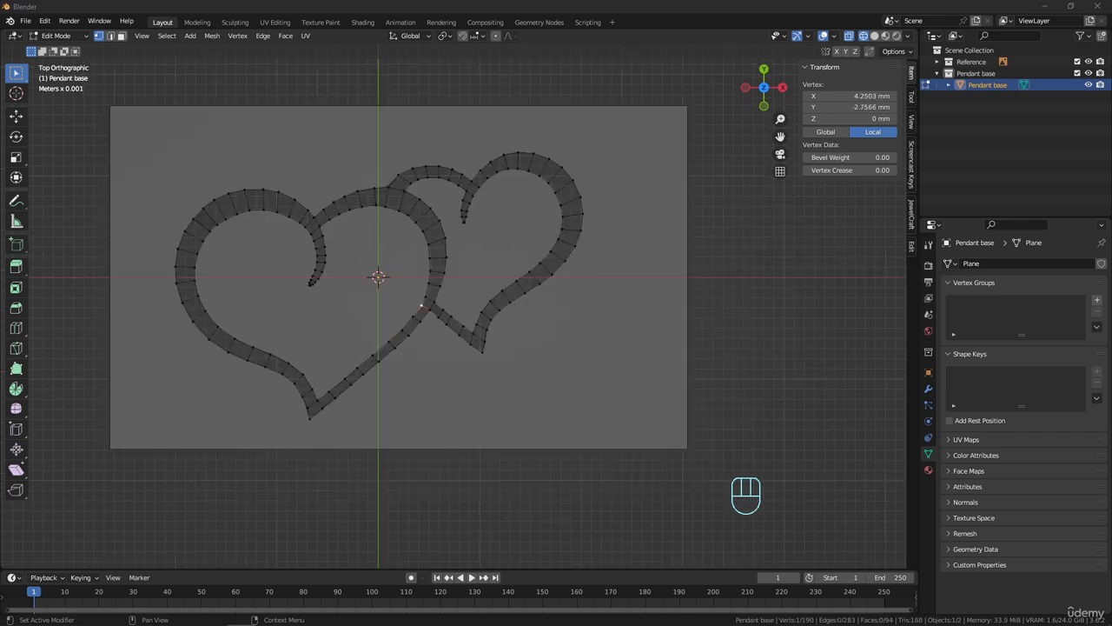
{"action": "scroll", "coordinate": [487, 356], "scroll_direction": "down", "scroll_amount": 2}
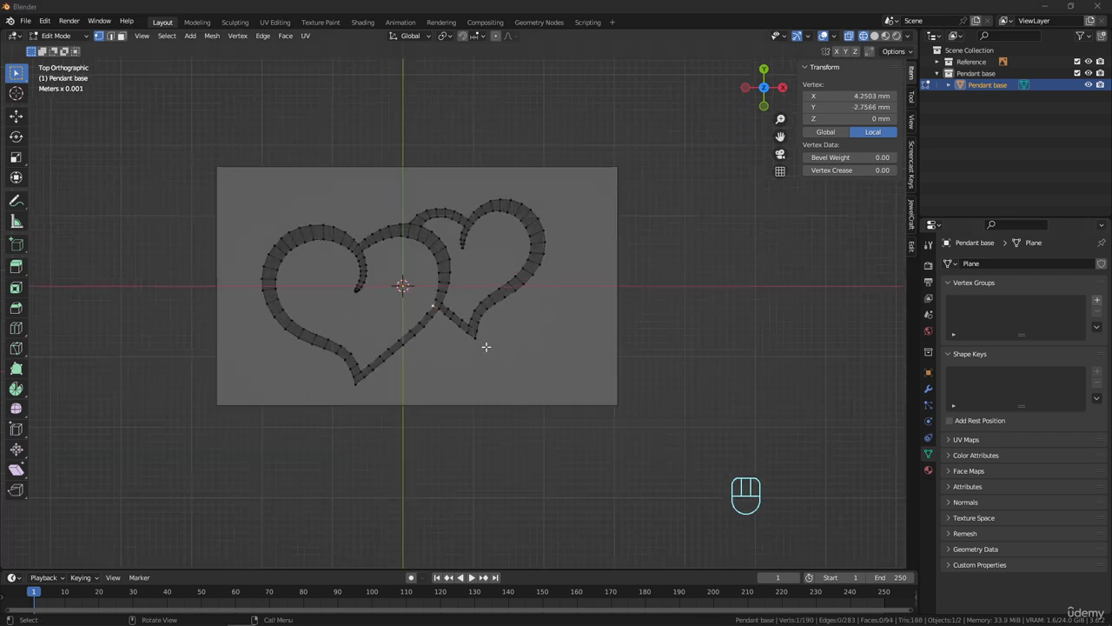
{"action": "scroll", "coordinate": [482, 334], "scroll_direction": "up", "scroll_amount": 3}
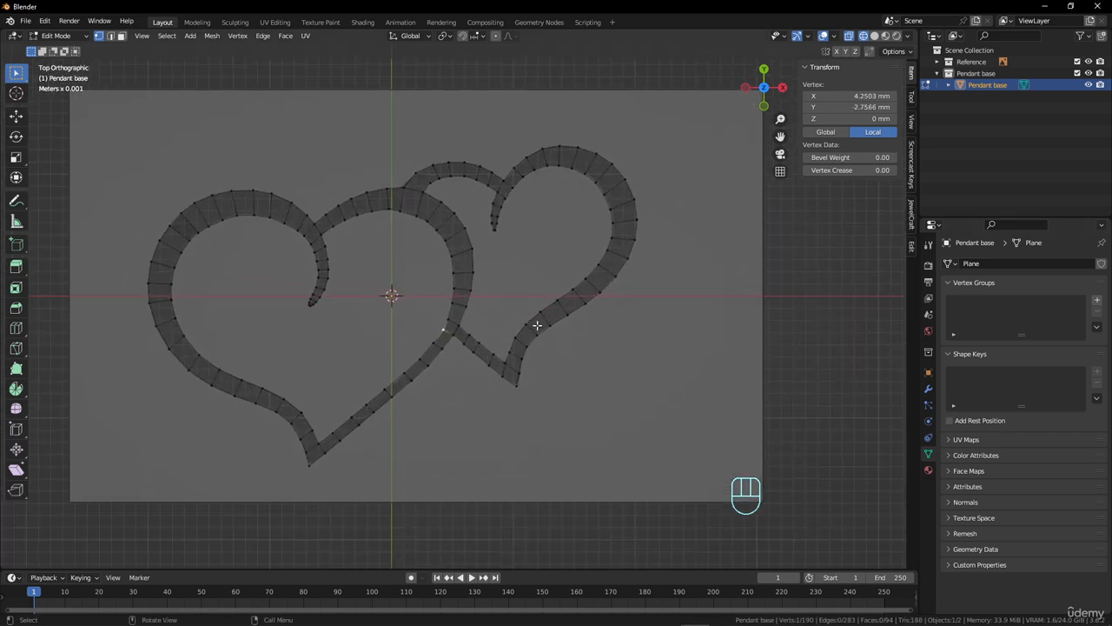
{"action": "key", "text": "a"}
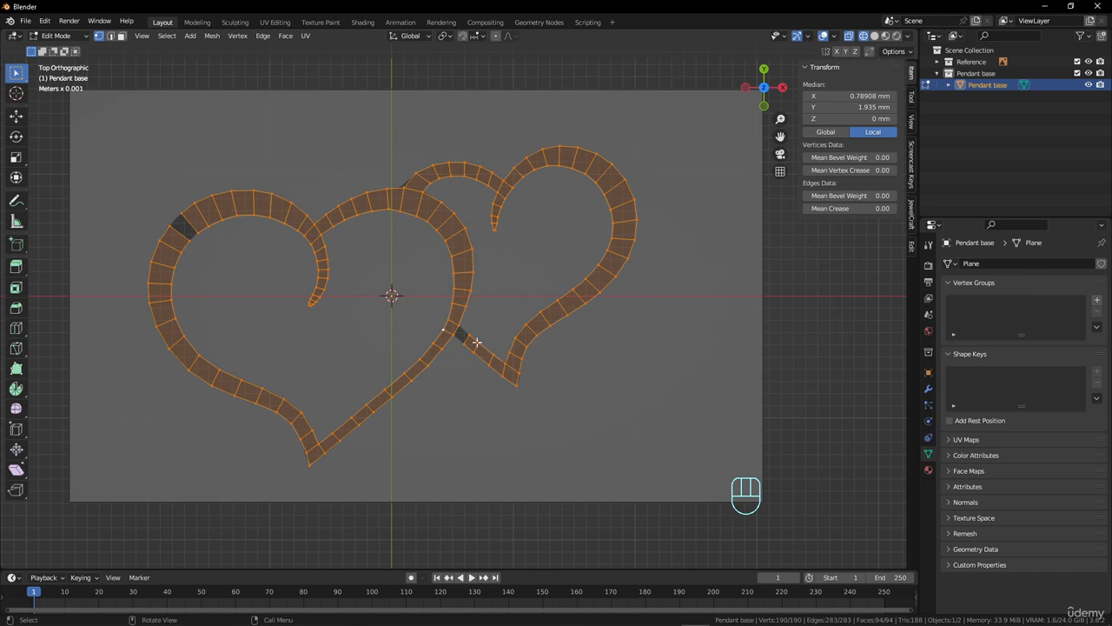
{"action": "scroll", "coordinate": [497, 346], "scroll_direction": "up", "scroll_amount": 2}
{"action": "scroll", "coordinate": [516, 348], "scroll_direction": "down", "scroll_amount": 3}
{"action": "middle_click_drag", "start_coordinate": [478, 309], "coordinate": [481, 317], "text": "shift"}
{"action": "scroll", "coordinate": [495, 314], "scroll_direction": "up", "scroll_amount": 2}
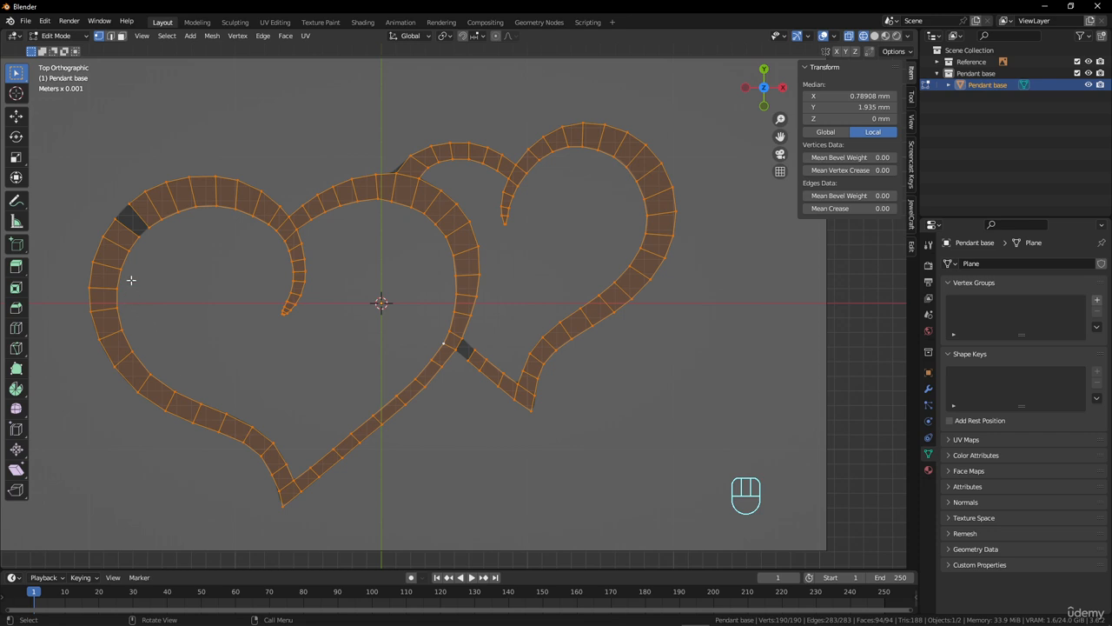
Step: Move the large heart's outer vertex just below the X axis to about X -19.87 mm, Y -0.74 mm and its inner counterpart to about X -18.06 mm, Y -0.46 mm
{"action": "scroll", "coordinate": [168, 333], "scroll_direction": "up", "scroll_amount": 1}
{"action": "middle_click_drag", "start_coordinate": [169, 333], "coordinate": [484, 287], "text": "shift"}
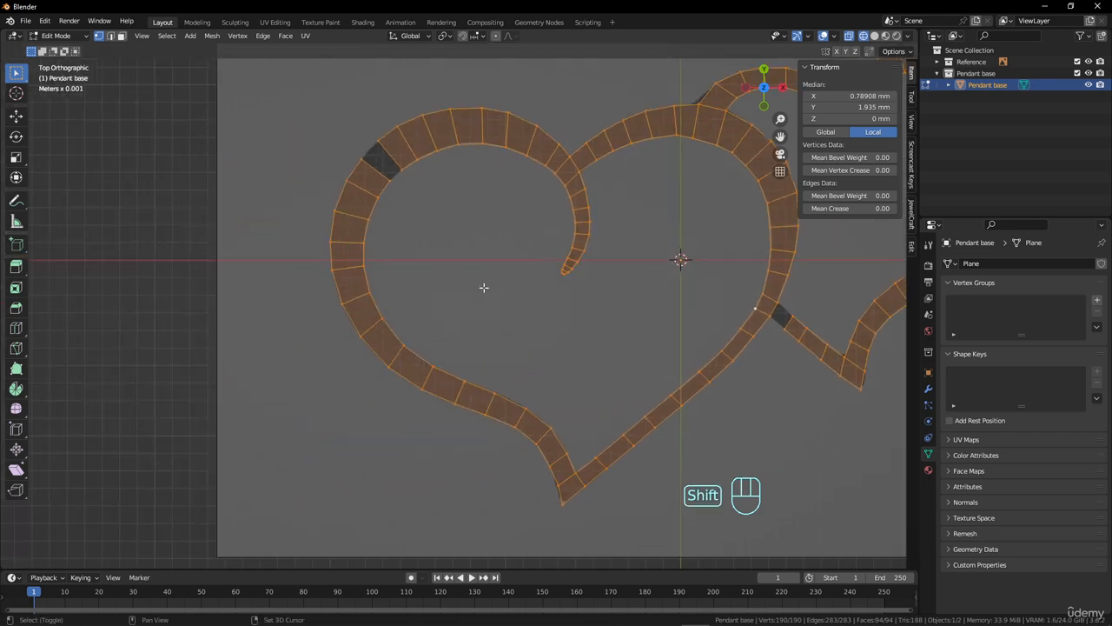
{"action": "left_click", "coordinate": [328, 271]}
{"action": "scroll", "coordinate": [385, 310], "scroll_direction": "up", "scroll_amount": 1}
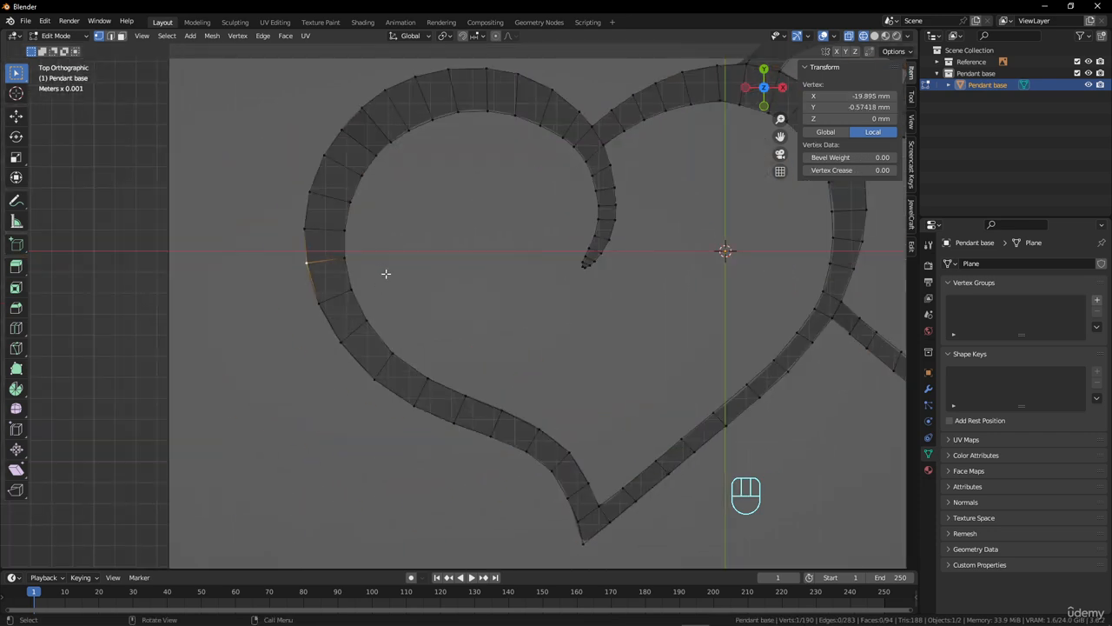
{"action": "key", "text": "g"}
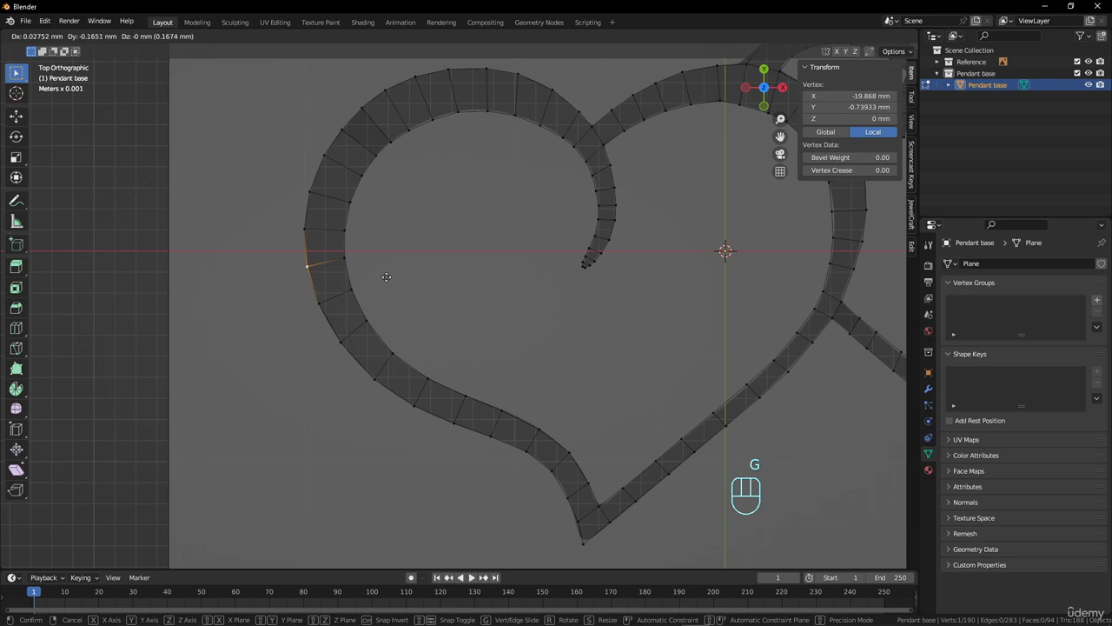
{"action": "key", "text": "g"}
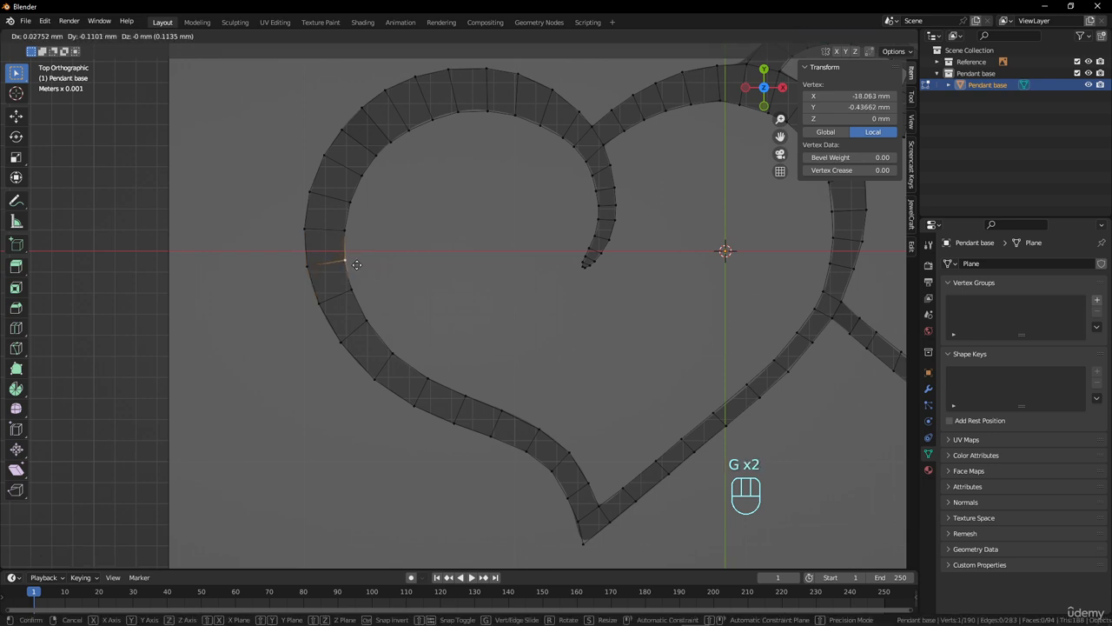
{"action": "left_click", "coordinate": [357, 264]}
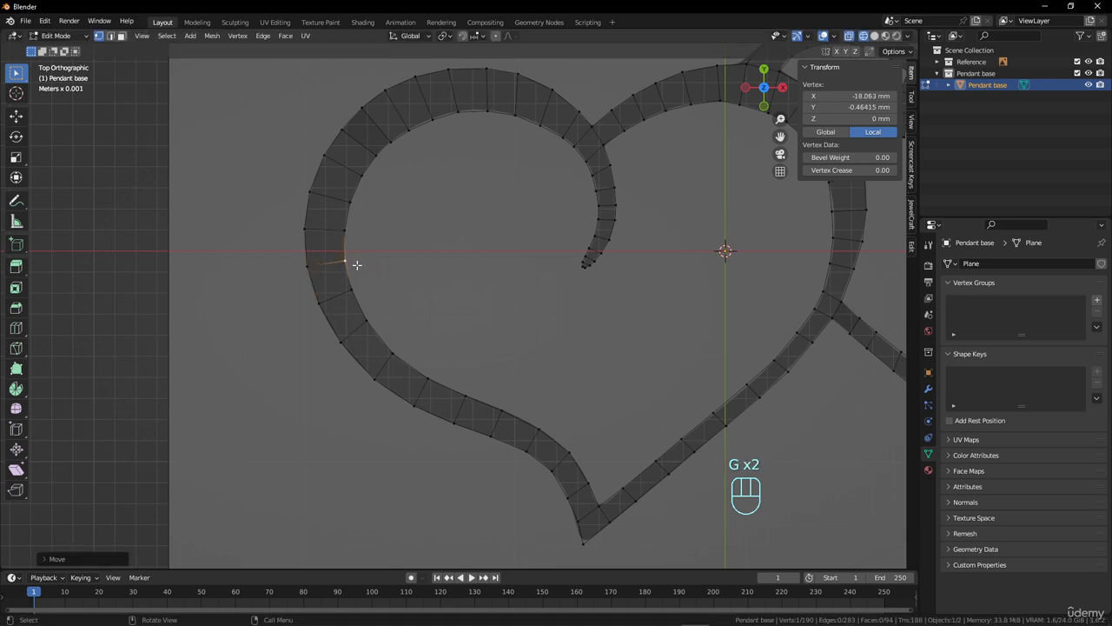
Step: Move the outer vertex on the large heart's lower-left curve to about X -16.72 mm, Y -6.05 mm
{"action": "left_click", "coordinate": [375, 381]}
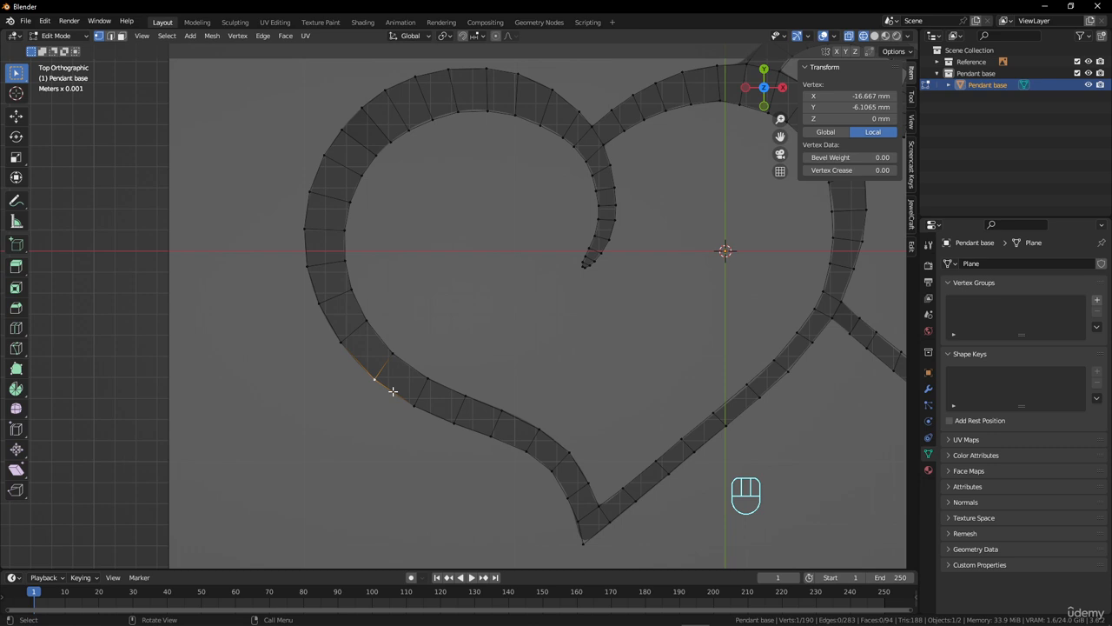
{"action": "key", "text": "g"}
{"action": "left_click", "coordinate": [393, 391]}
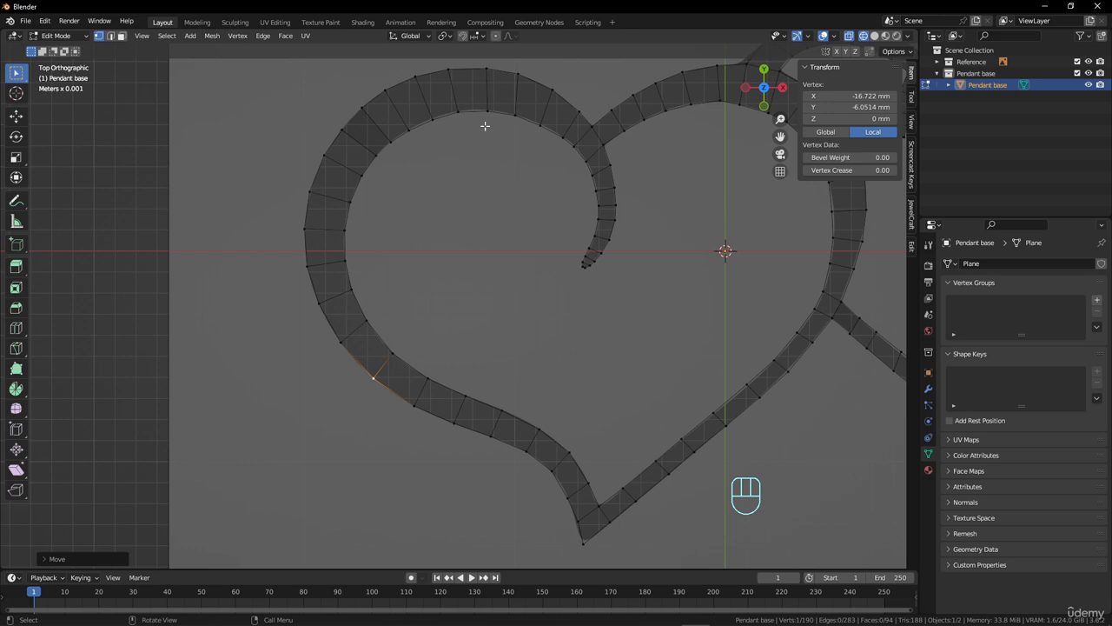
Step: Select the entire mesh of both hearts
{"action": "scroll", "coordinate": [485, 126], "scroll_direction": "down", "scroll_amount": 3}
{"action": "scroll", "coordinate": [559, 250], "scroll_direction": "up", "scroll_amount": 2}
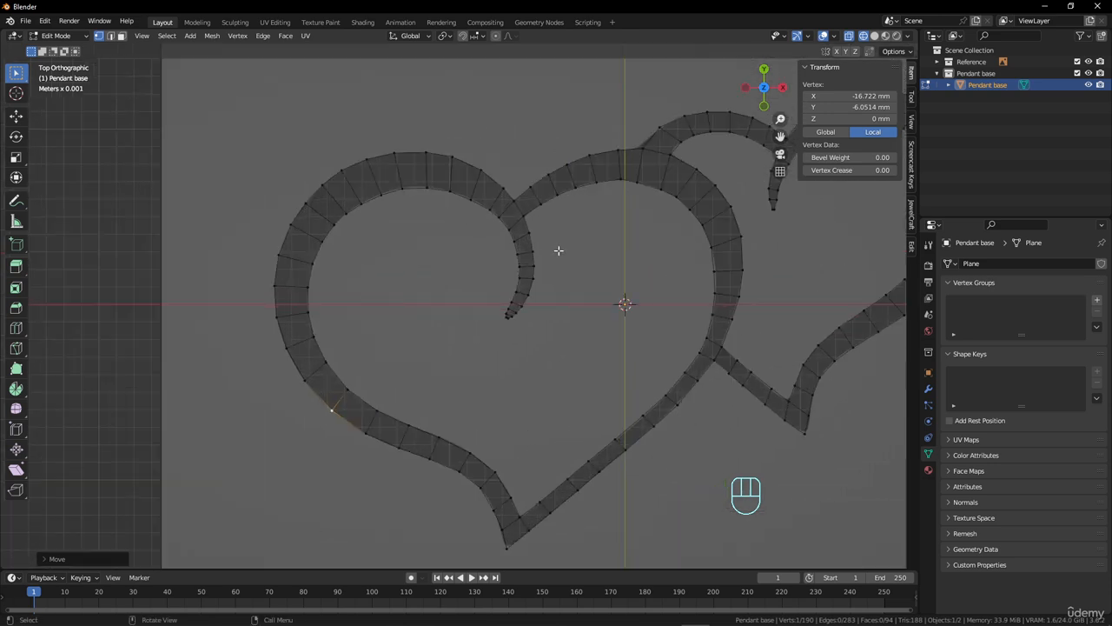
{"action": "scroll", "coordinate": [559, 250], "scroll_direction": "down", "scroll_amount": 2}
{"action": "scroll", "coordinate": [559, 250], "scroll_direction": "up", "scroll_amount": 2}
{"action": "key", "text": "a"}
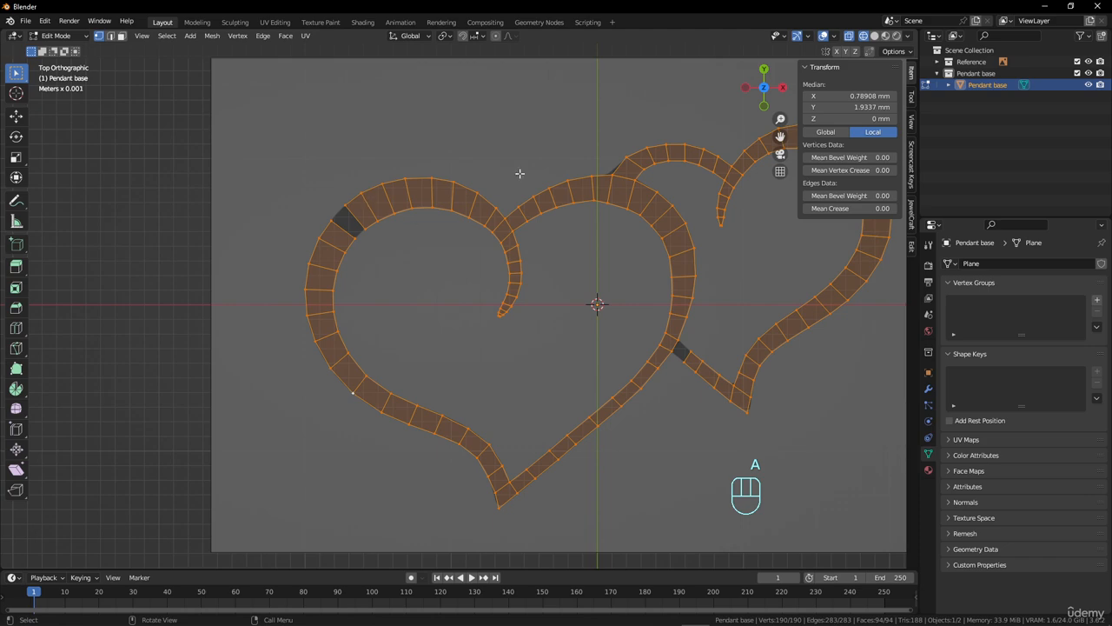
Step: Fill the gap between the large heart's right edge and the small heart's lower tail with a face across its four corner vertices
{"action": "scroll", "coordinate": [520, 173], "scroll_direction": "down", "scroll_amount": 3}
{"action": "scroll", "coordinate": [623, 198], "scroll_direction": "up", "scroll_amount": 2}
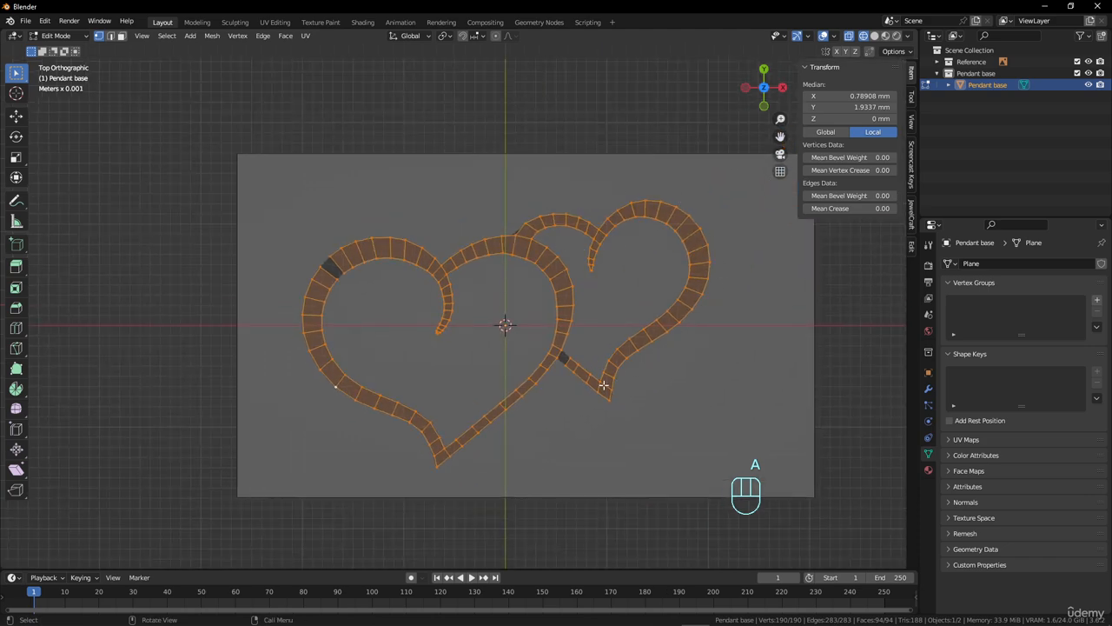
{"action": "scroll", "coordinate": [603, 385], "scroll_direction": "up", "scroll_amount": 3}
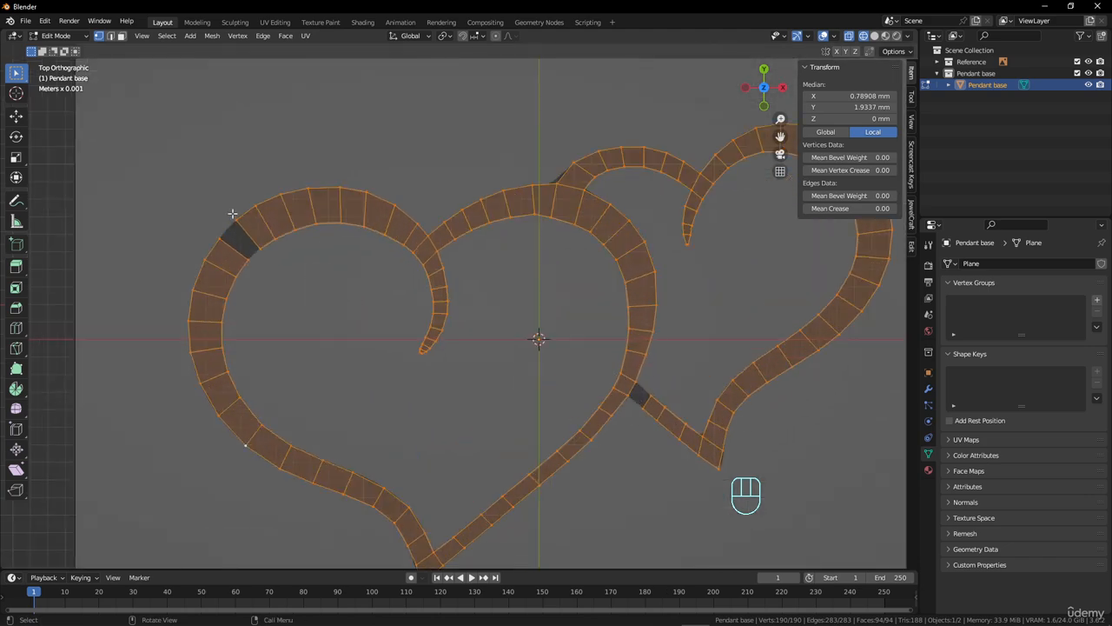
{"action": "scroll", "coordinate": [623, 363], "scroll_direction": "up", "scroll_amount": 3}
{"action": "middle_click_drag", "start_coordinate": [623, 362], "coordinate": [480, 295], "text": "shift"}
{"action": "left_click", "coordinate": [440, 290]}
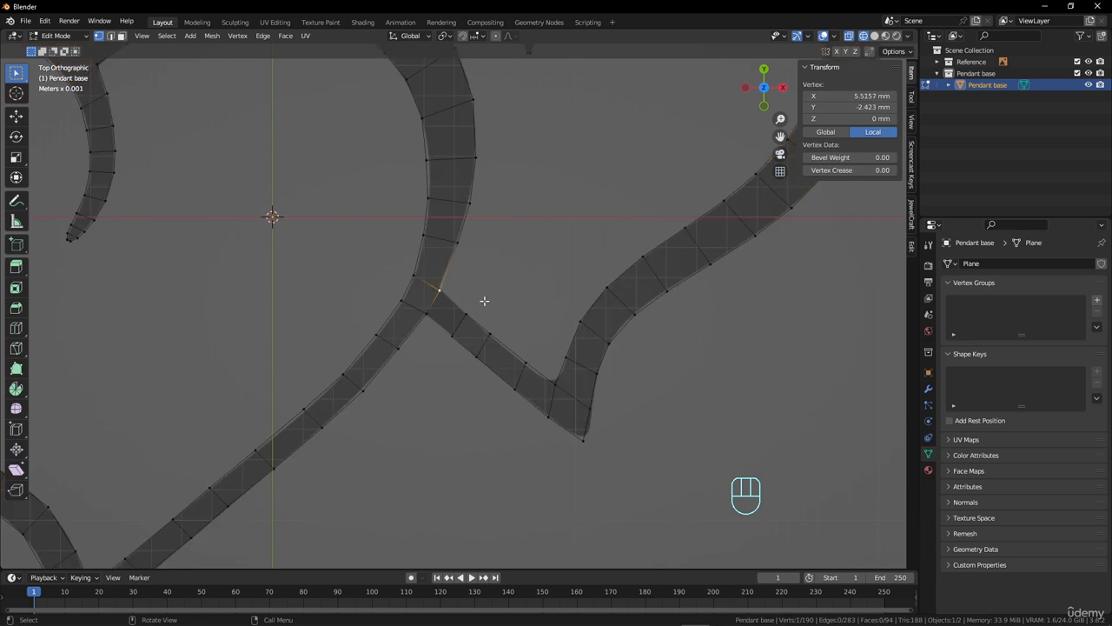
{"action": "left_click", "coordinate": [465, 318], "text": "shift"}
{"action": "left_click", "coordinate": [453, 334], "text": "shift"}
{"action": "left_click", "coordinate": [428, 311], "text": "shift"}
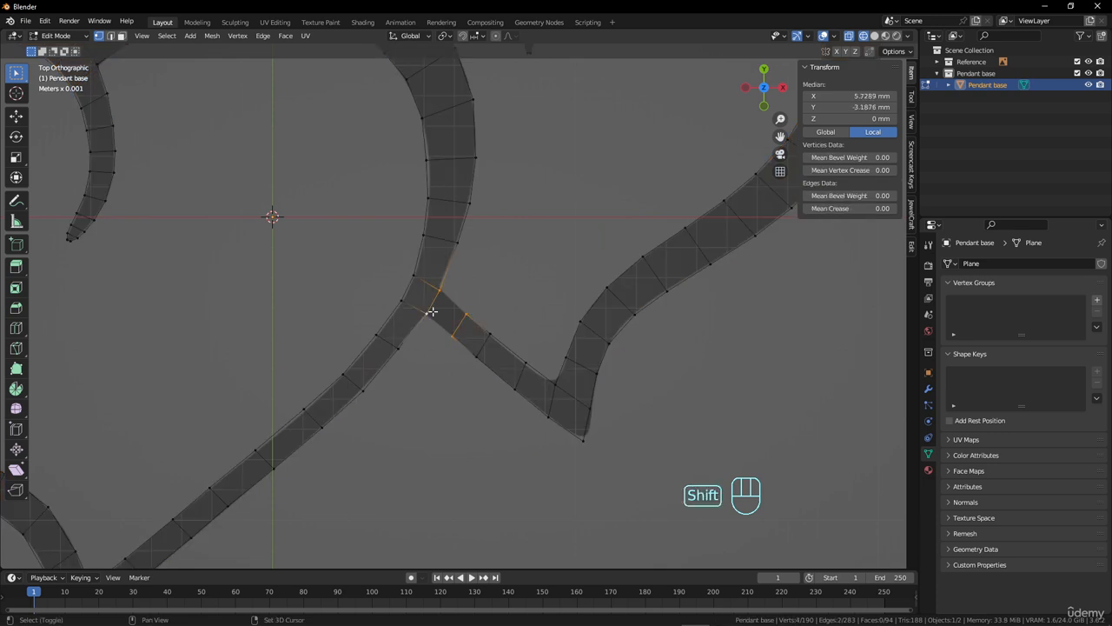
{"action": "key", "text": "f"}
{"action": "scroll", "coordinate": [502, 272], "scroll_direction": "down", "scroll_amount": 4}
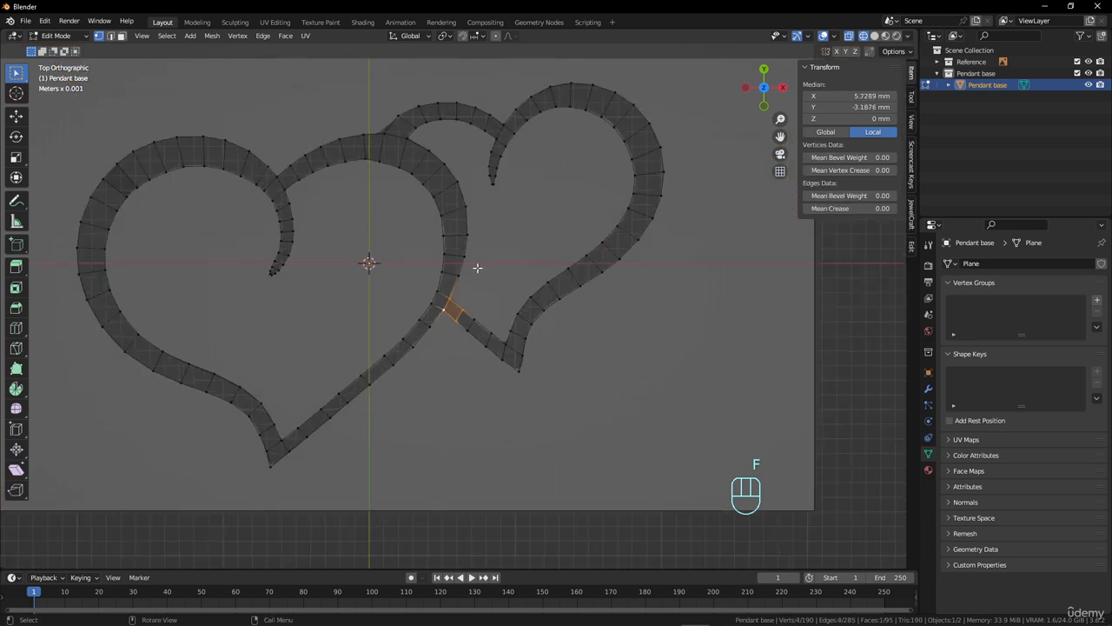
Step: Fill the missing face in the band on the large heart's upper-left curve using its four surrounding vertices
{"action": "middle_click_drag", "start_coordinate": [477, 268], "coordinate": [599, 301], "text": "shift"}
{"action": "scroll", "coordinate": [747, 300], "scroll_direction": "up", "scroll_amount": 4}
{"action": "middle_click_drag", "start_coordinate": [748, 301], "coordinate": [496, 237], "text": "shift"}
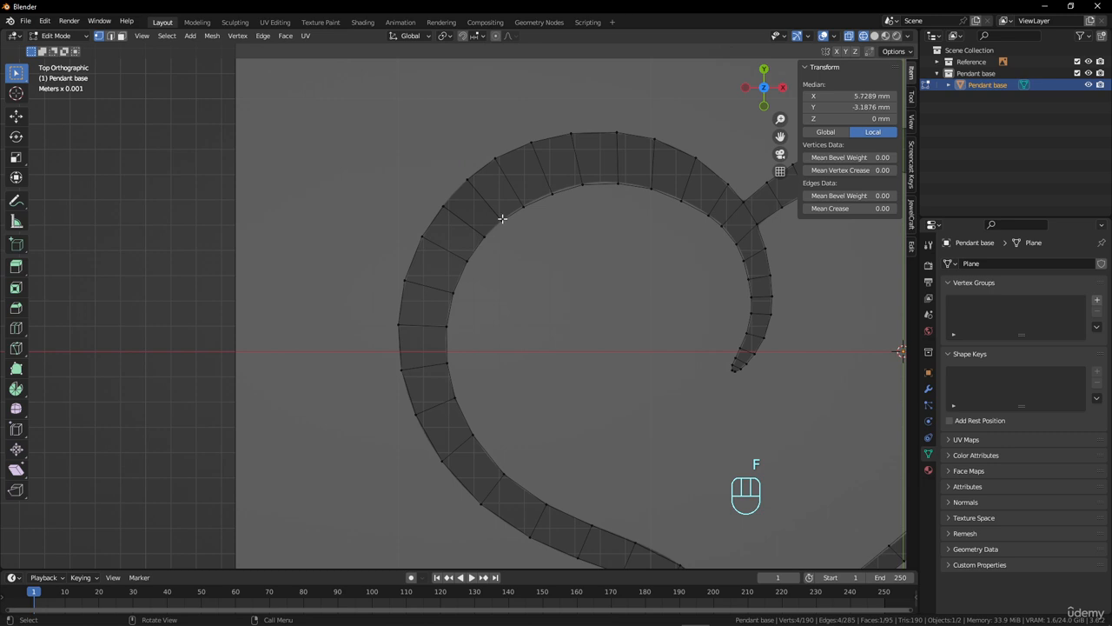
{"action": "left_click", "coordinate": [502, 221]}
{"action": "left_click", "coordinate": [467, 180], "text": "shift"}
{"action": "left_click", "coordinate": [444, 207], "text": "shift"}
{"action": "left_click", "coordinate": [484, 236], "text": "shift"}
{"action": "key", "text": "f"}
{"action": "scroll", "coordinate": [544, 235], "scroll_direction": "down", "scroll_amount": 4}
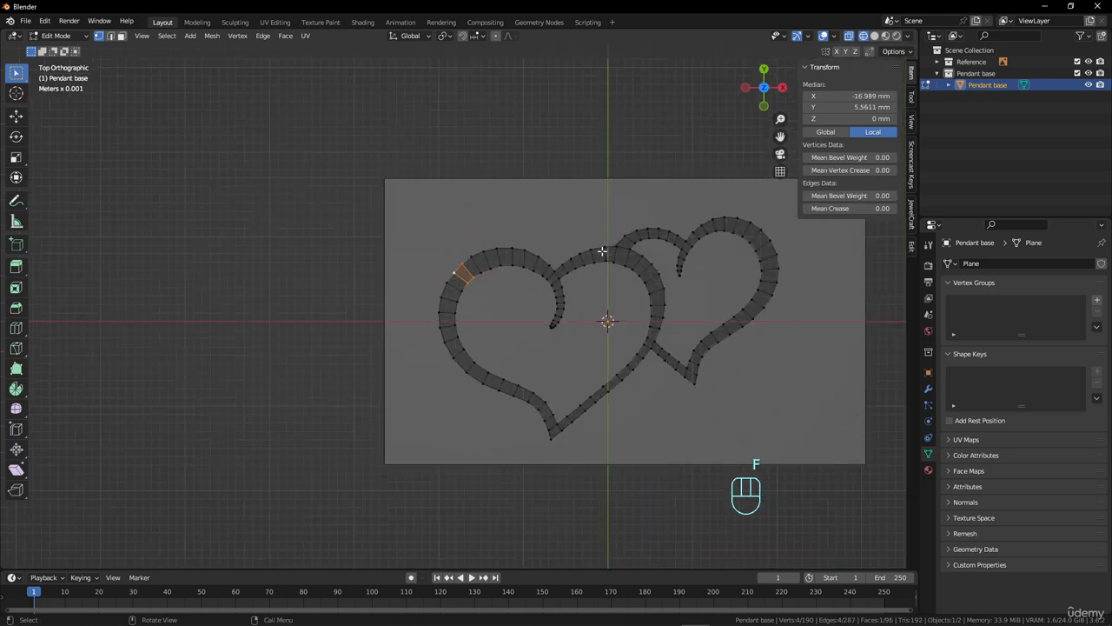
Step: Hide the Reference collection and view the pendant base in Object Mode with solid shading
{"action": "scroll", "coordinate": [601, 250], "scroll_direction": "up", "scroll_amount": 1}
{"action": "middle_click_drag", "start_coordinate": [602, 250], "coordinate": [429, 241], "text": "shift"}
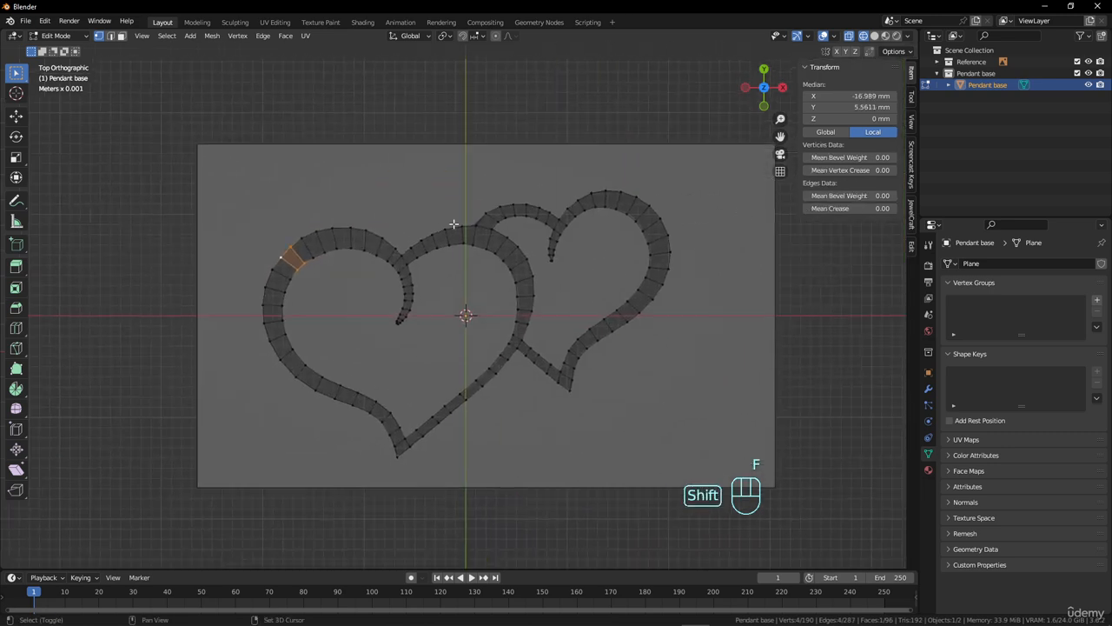
{"action": "left_click", "coordinate": [1089, 62]}
{"action": "scroll", "coordinate": [521, 265], "scroll_direction": "down", "scroll_amount": 2}
{"action": "key", "text": "Tab"}
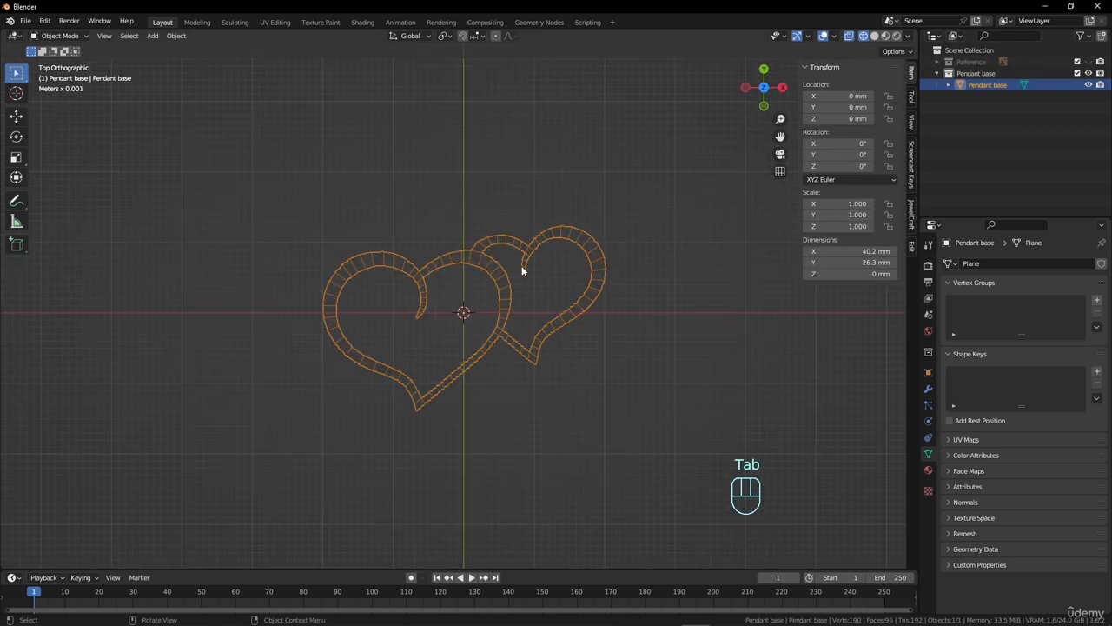
{"action": "left_click", "coordinate": [874, 37]}
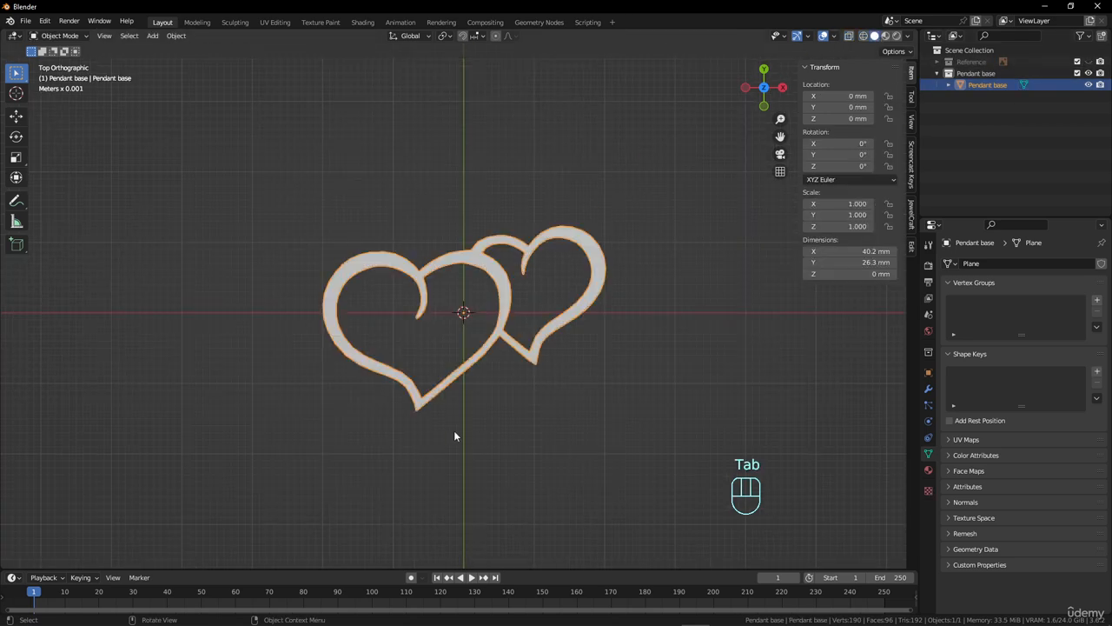
{"action": "scroll", "coordinate": [488, 434], "scroll_direction": "up", "scroll_amount": 4}
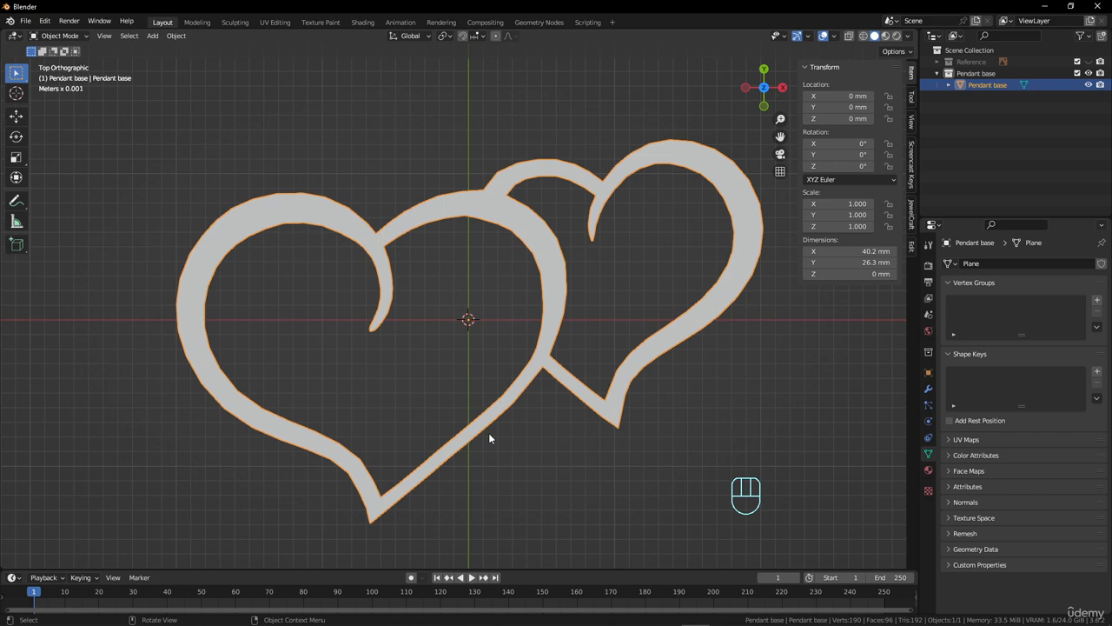
{"action": "middle_click_drag", "start_coordinate": [489, 437], "coordinate": [513, 397]}
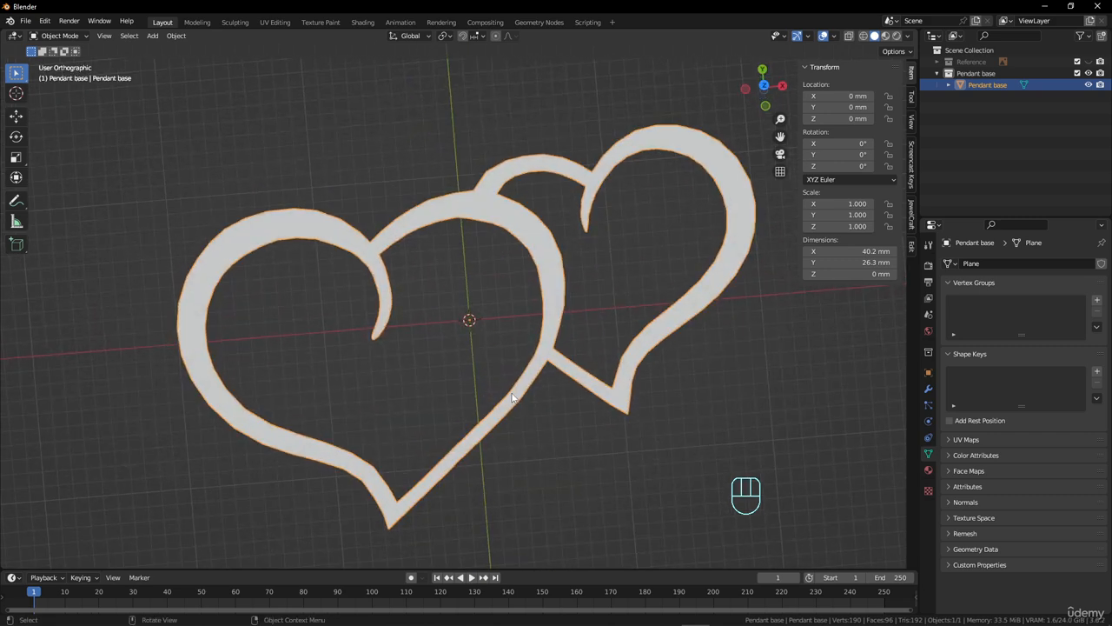
{"action": "middle_click_drag", "start_coordinate": [567, 309], "coordinate": [567, 310]}
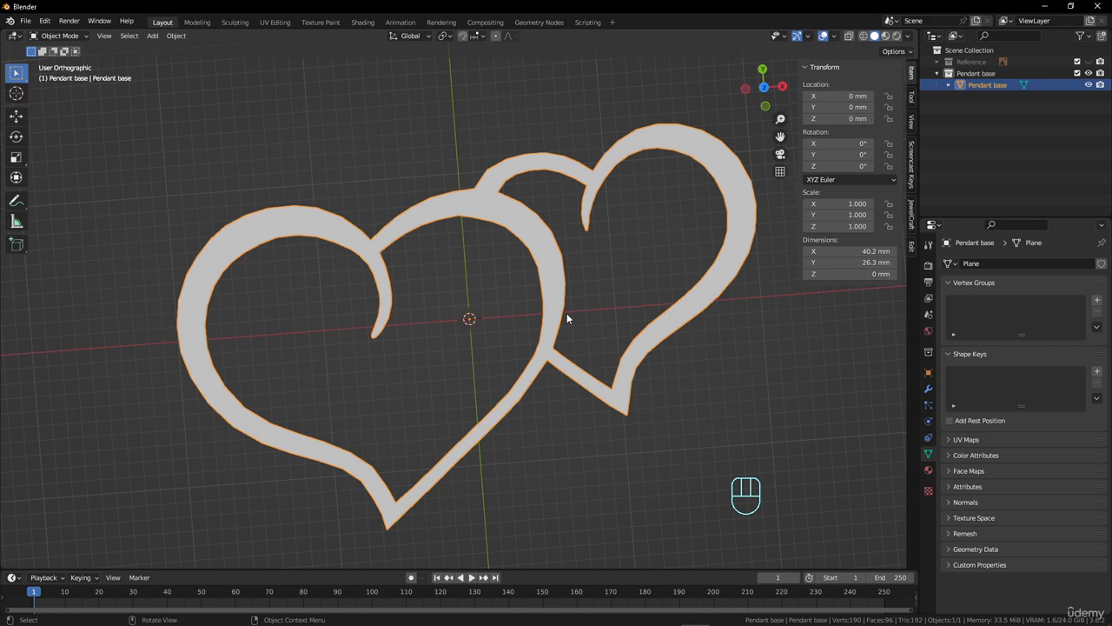
Step: Smooth the large heart's inner top edge by moving two adjacent vertices to about X 0.80, Y 7.07 mm and X 1.99, Y 6.73 mm
{"action": "key", "text": "KP_7"}
{"action": "scroll", "coordinate": [540, 260], "scroll_direction": "up", "scroll_amount": 5}
{"action": "middle_click_drag", "start_coordinate": [519, 221], "coordinate": [458, 417], "text": "shift"}
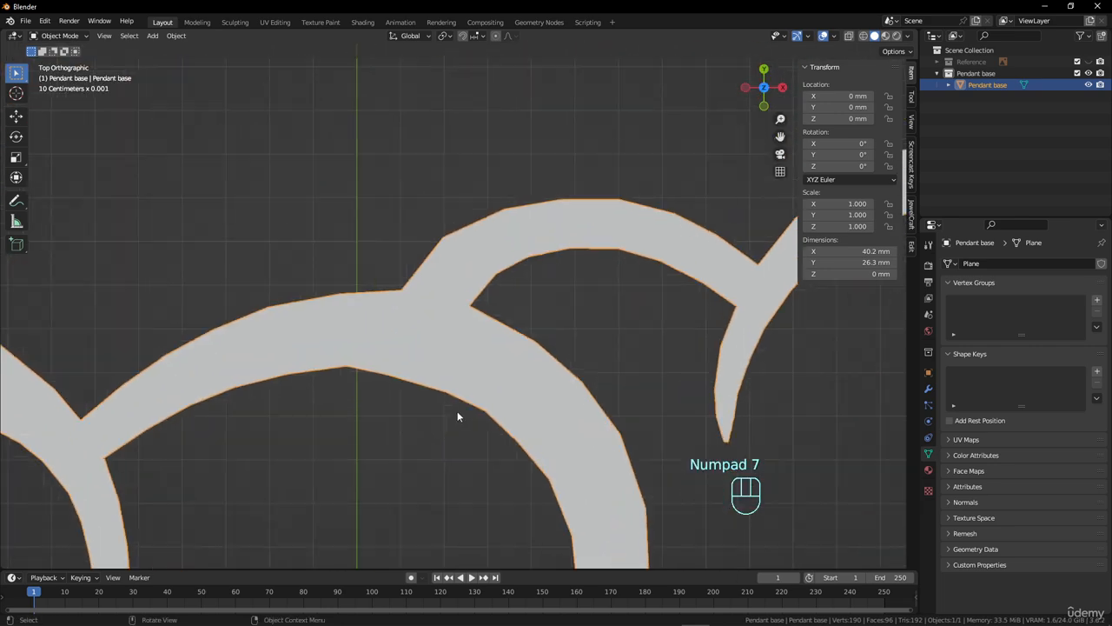
{"action": "scroll", "coordinate": [458, 418], "scroll_direction": "up", "scroll_amount": 1}
{"action": "key", "text": "Tab"}
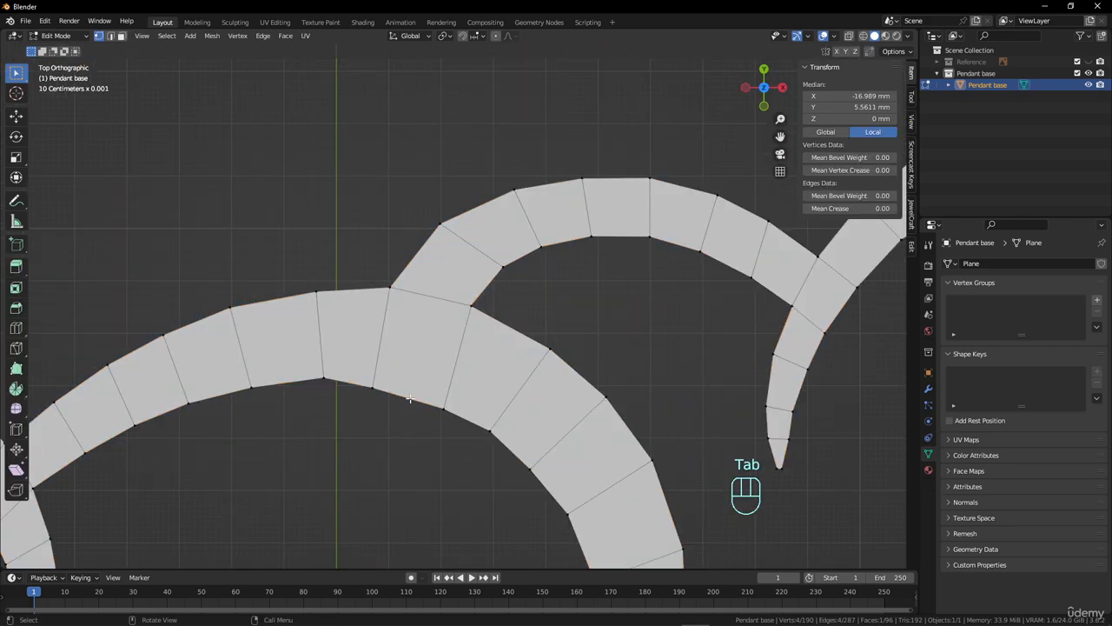
{"action": "left_click", "coordinate": [399, 387]}
{"action": "key", "text": "g"}
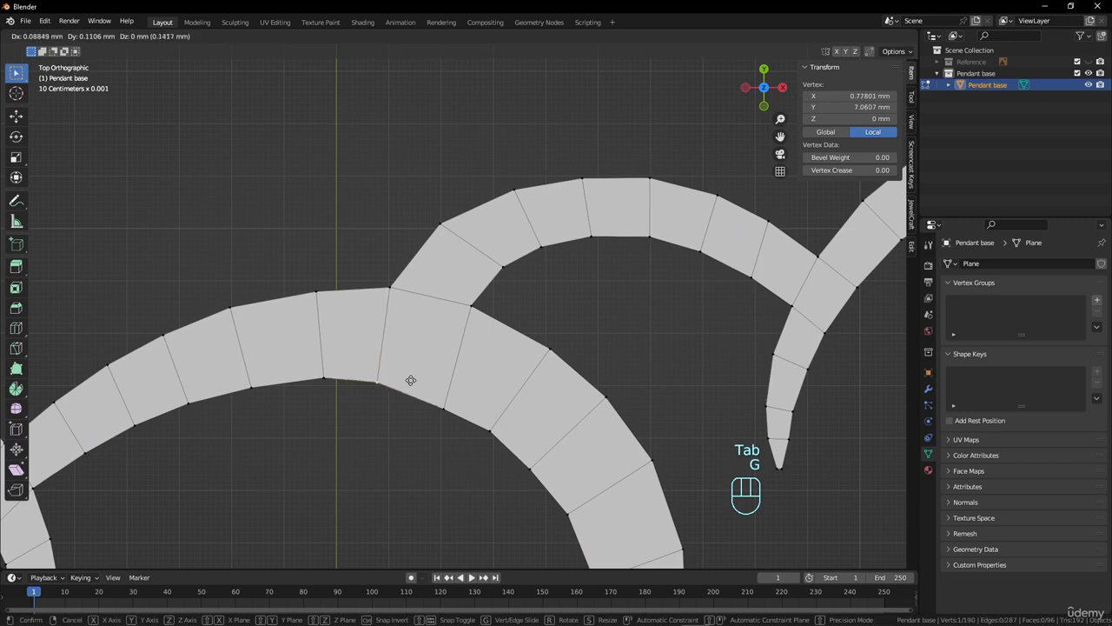
{"action": "left_click", "coordinate": [417, 382]}
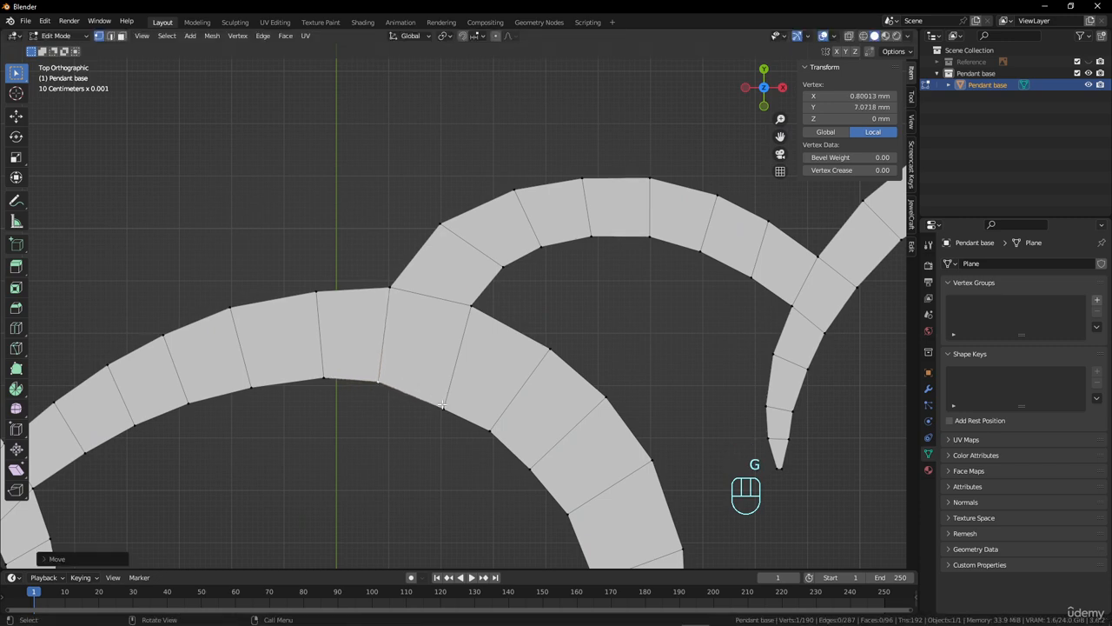
{"action": "key", "text": "g"}
{"action": "left_click", "coordinate": [438, 391]}
{"action": "scroll", "coordinate": [469, 386], "scroll_direction": "down", "scroll_amount": 3}
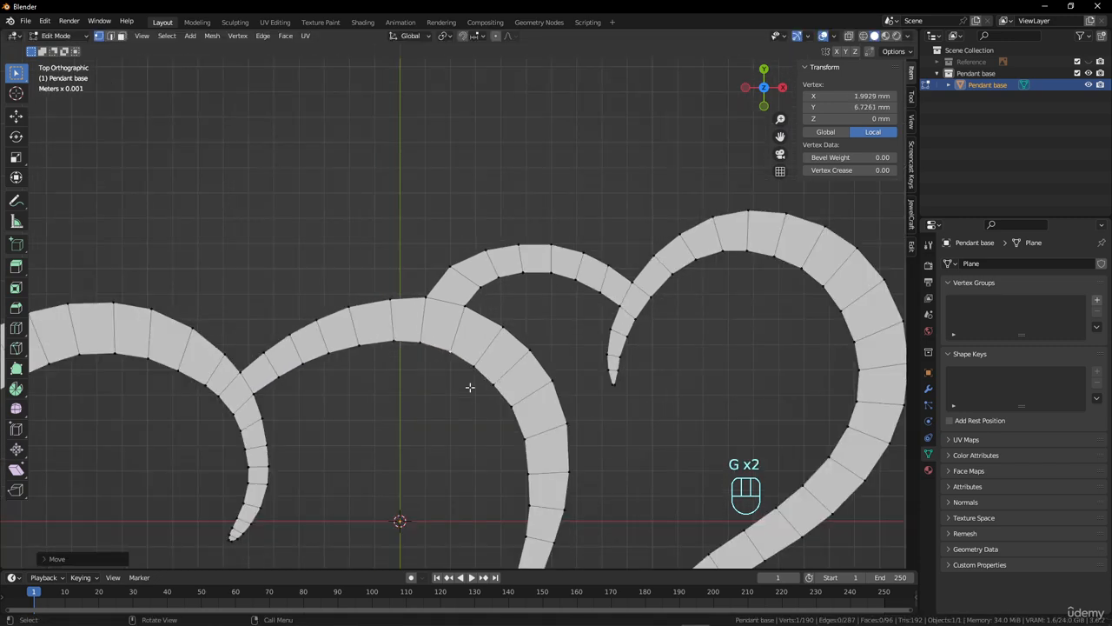
{"action": "scroll", "coordinate": [470, 386], "scroll_direction": "down", "scroll_amount": 3}
{"action": "key", "text": "Tab"}
{"action": "scroll", "coordinate": [469, 386], "scroll_direction": "down", "scroll_amount": 2}
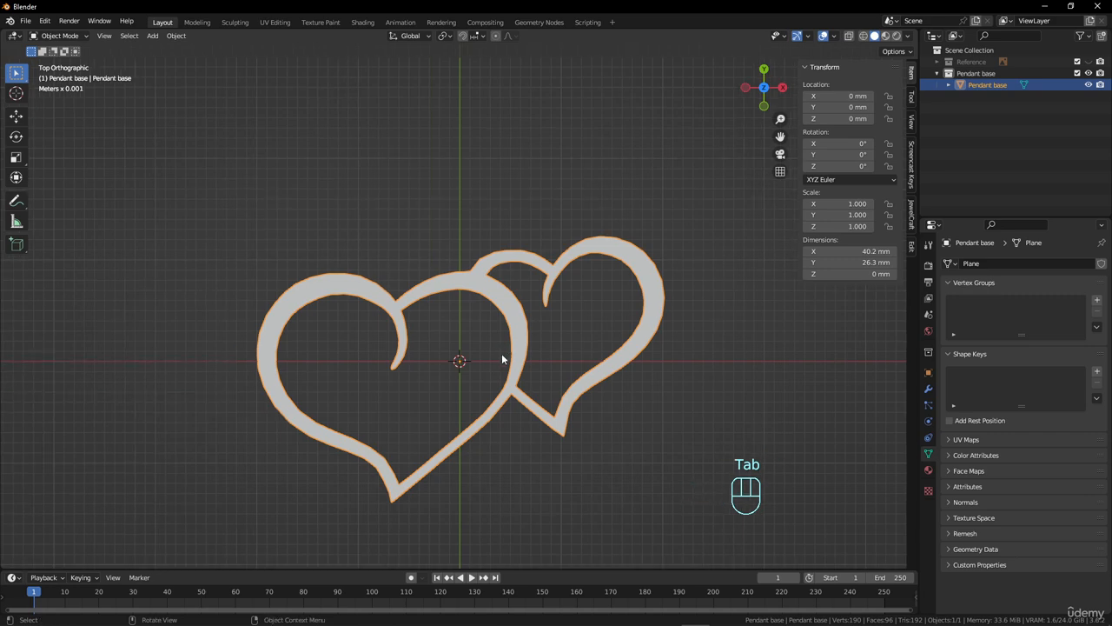
Step: Add a Subdivision Surface modifier to the pendant base
{"action": "scroll", "coordinate": [501, 359], "scroll_direction": "up", "scroll_amount": 1}
{"action": "left_click", "coordinate": [928, 389]}
{"action": "left_click", "coordinate": [1011, 264]}
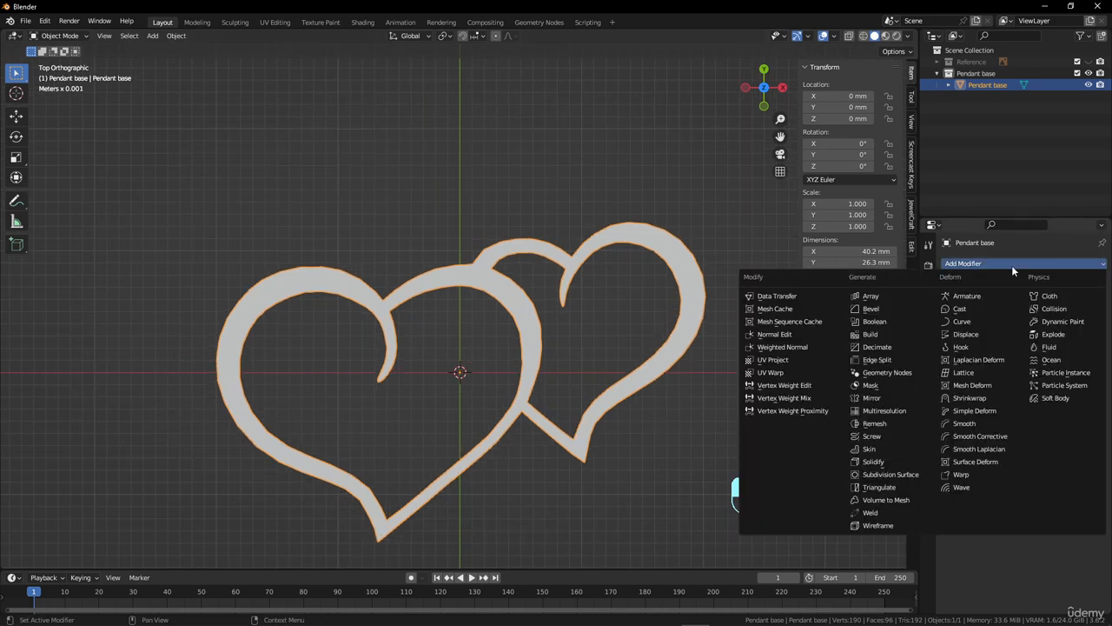
{"action": "left_click", "coordinate": [889, 474]}
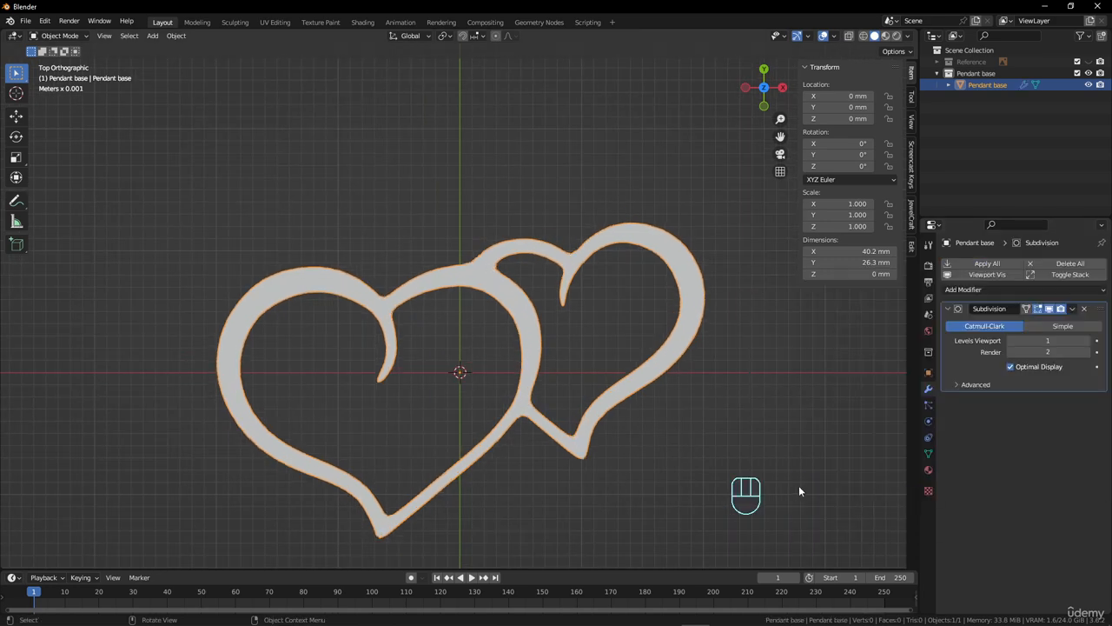
{"action": "scroll", "coordinate": [527, 452], "scroll_direction": "up", "scroll_amount": 2}
{"action": "scroll", "coordinate": [437, 355], "scroll_direction": "down", "scroll_amount": 3}
{"action": "middle_click_drag", "start_coordinate": [488, 377], "coordinate": [484, 361], "text": "shift"}
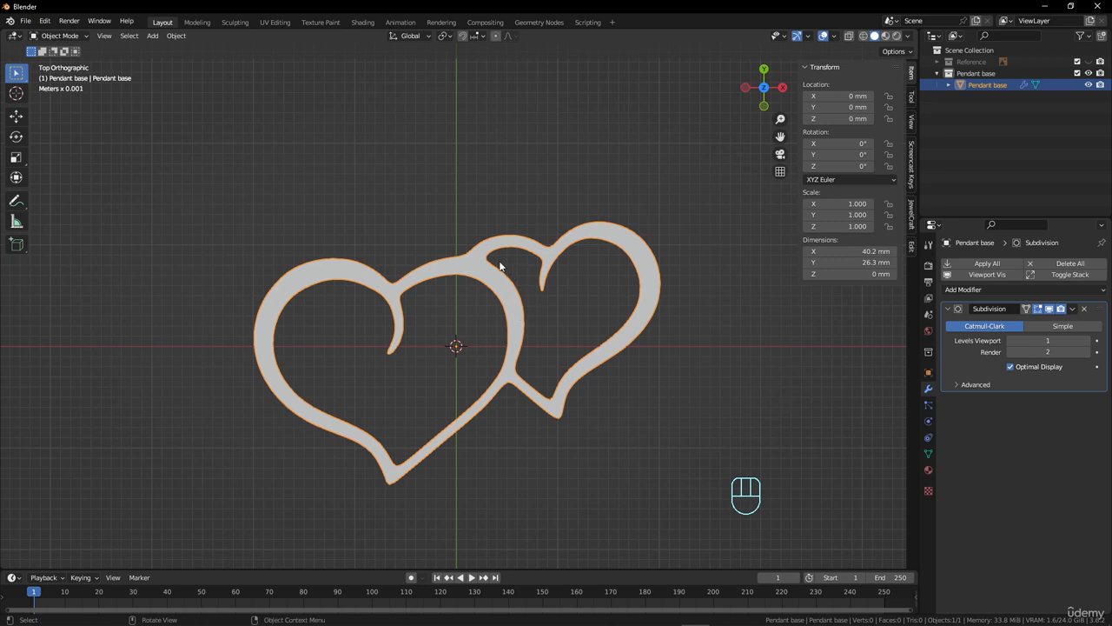
Step: Disable the Subdivision modifier's Optimal Display and enable the wireframe overlay in the viewport
{"action": "scroll", "coordinate": [579, 231], "scroll_direction": "up", "scroll_amount": 5}
{"action": "middle_click_drag", "start_coordinate": [579, 231], "coordinate": [353, 333], "text": "shift"}
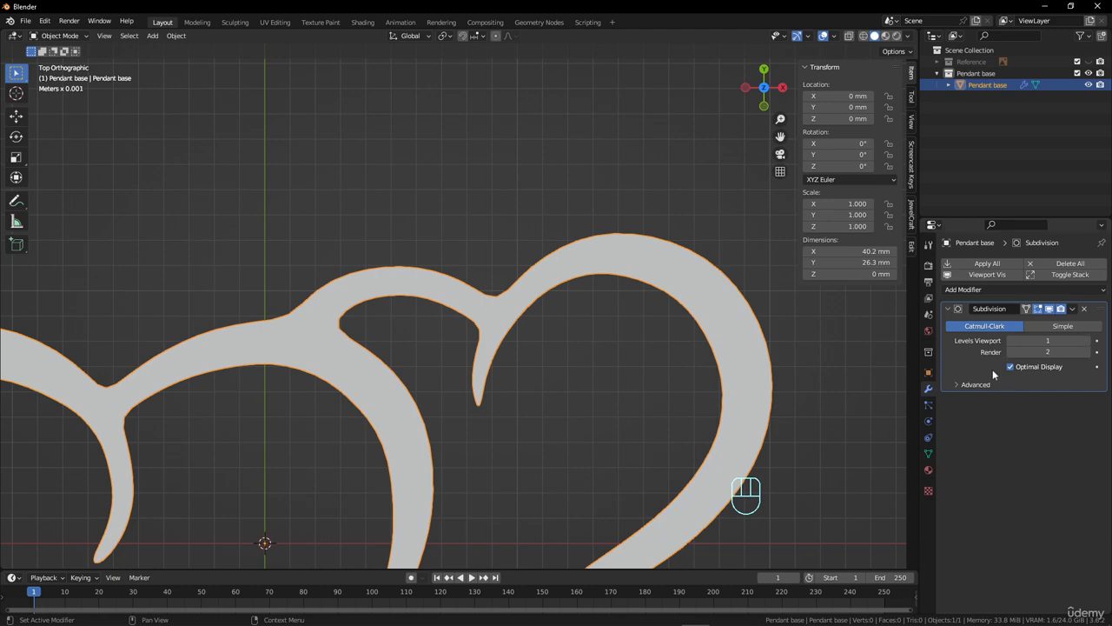
{"action": "left_click", "coordinate": [1010, 366]}
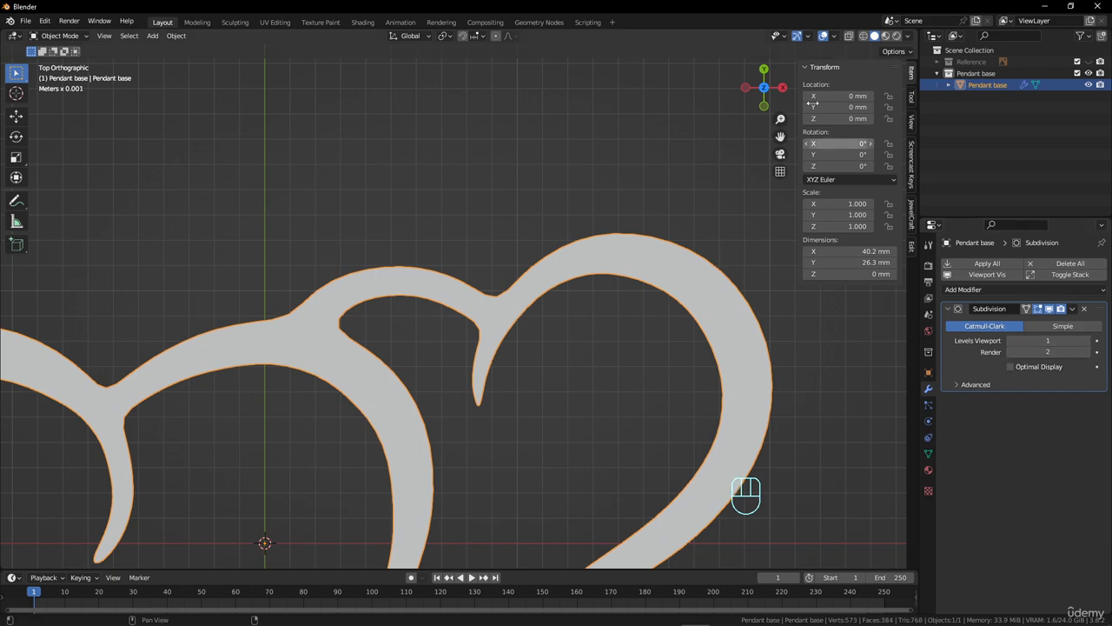
{"action": "left_click", "coordinate": [835, 37]}
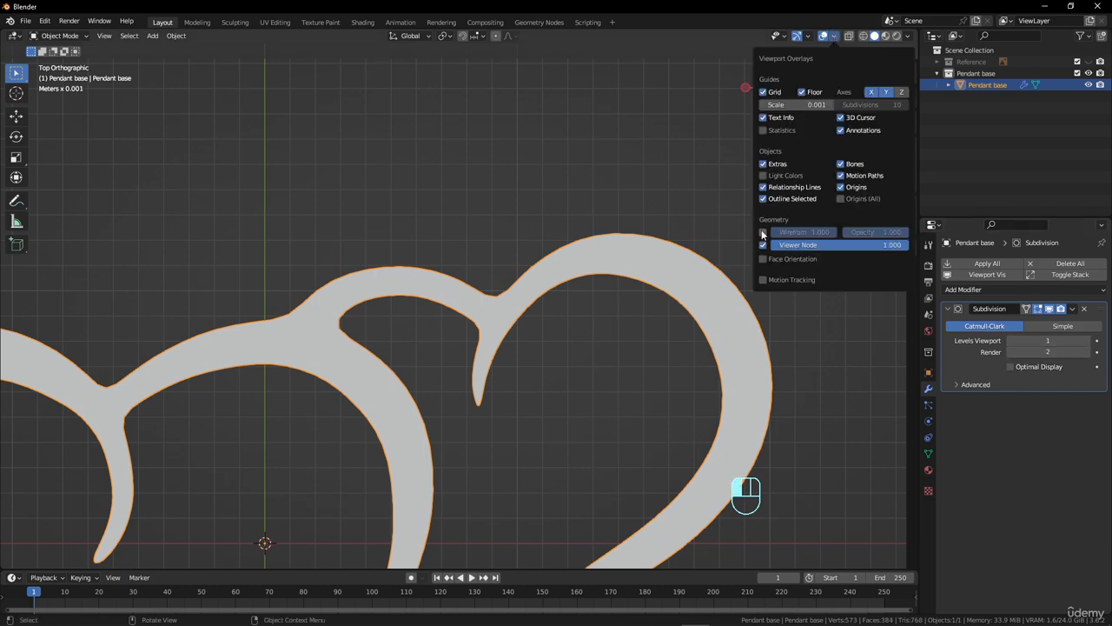
{"action": "left_click", "coordinate": [763, 232]}
{"action": "scroll", "coordinate": [601, 338], "scroll_direction": "up", "scroll_amount": 3}
{"action": "middle_click_drag", "start_coordinate": [620, 338], "coordinate": [605, 331], "text": "shift"}
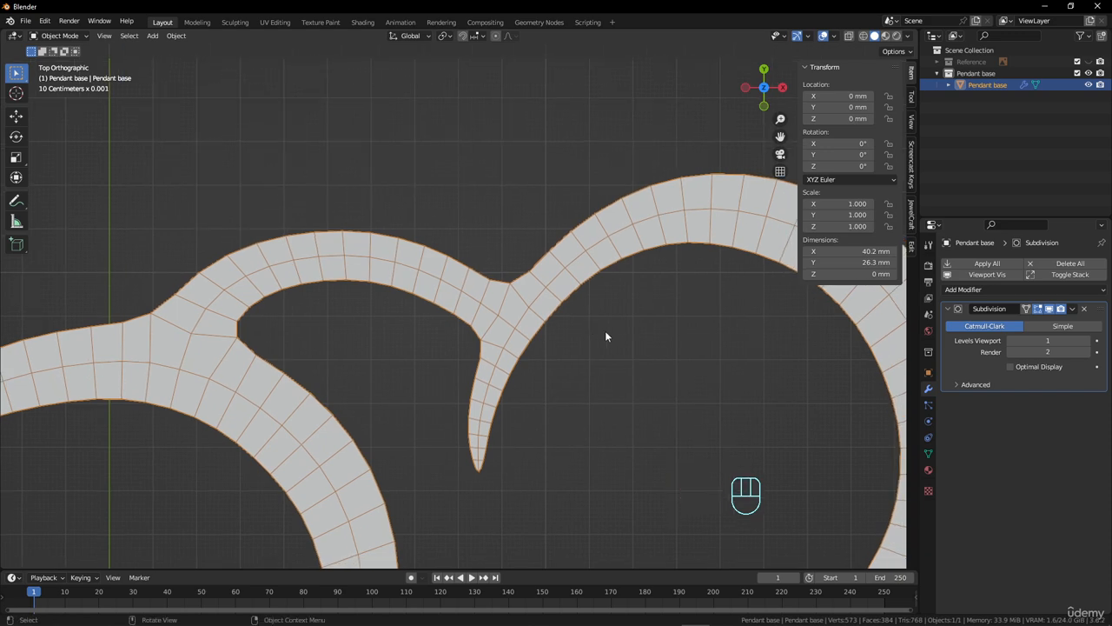
Step: Compare the pendant's topology with the Subdivision modifier's viewport display turned off and on
{"action": "key", "text": "Tab"}
{"action": "scroll", "coordinate": [605, 330], "scroll_direction": "down", "scroll_amount": 3}
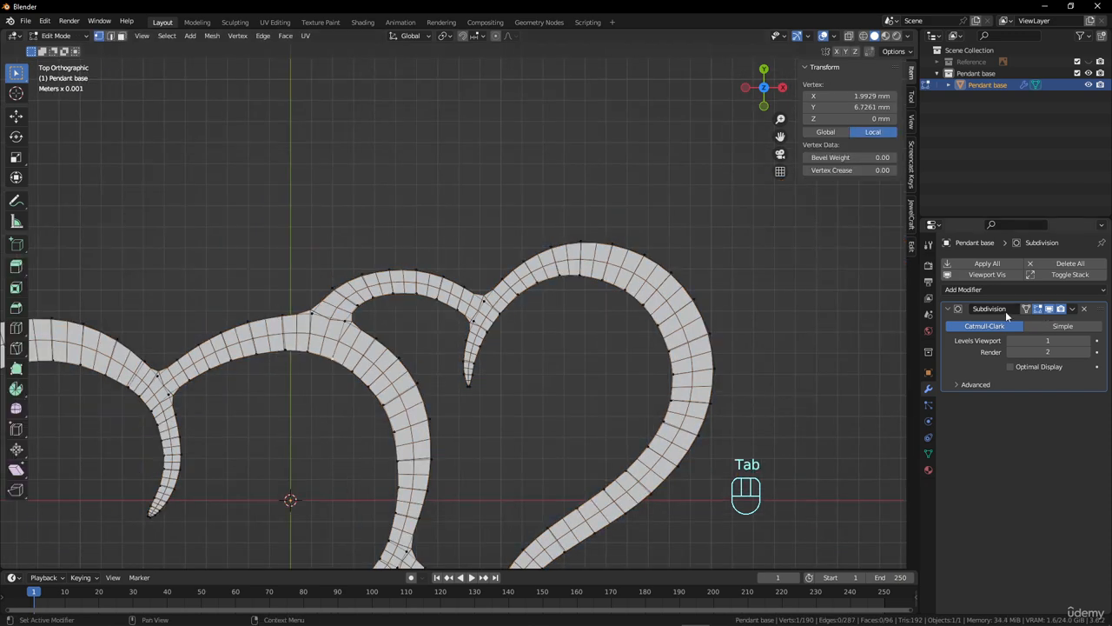
{"action": "key", "text": "Tab"}
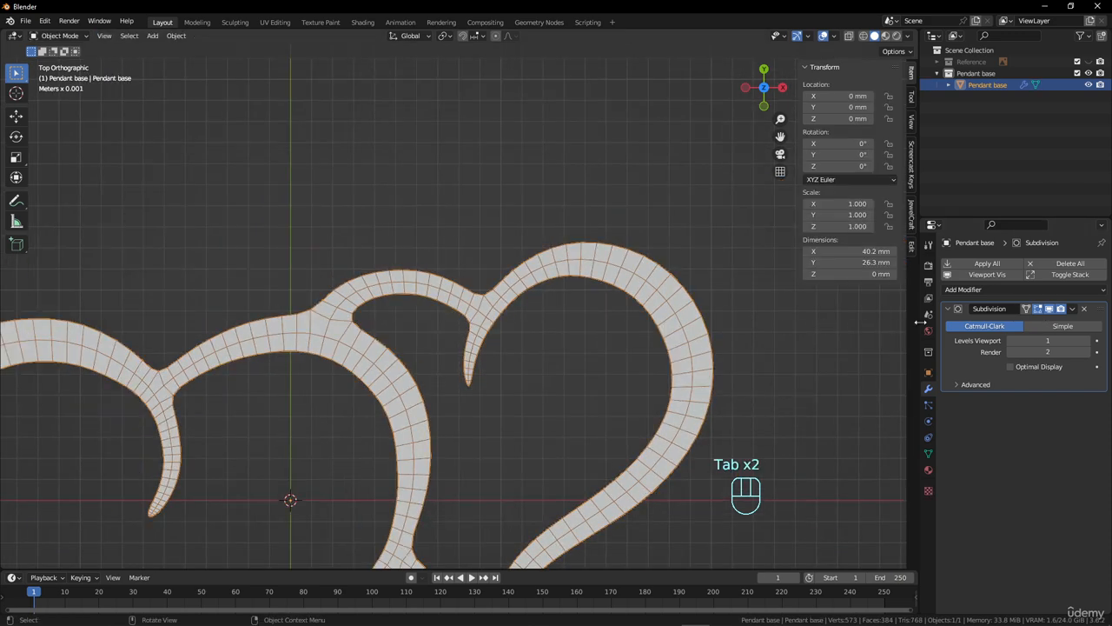
{"action": "left_click", "coordinate": [1048, 310]}
{"action": "scroll", "coordinate": [565, 344], "scroll_direction": "up", "scroll_amount": 4}
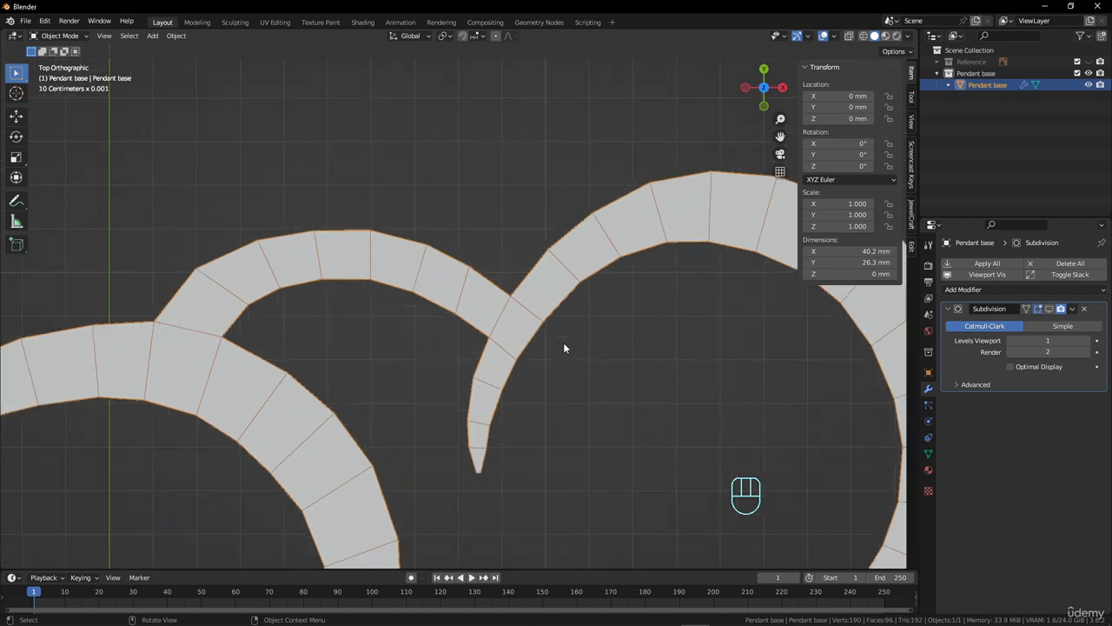
{"action": "middle_click_drag", "start_coordinate": [564, 348], "coordinate": [422, 387], "text": "shift"}
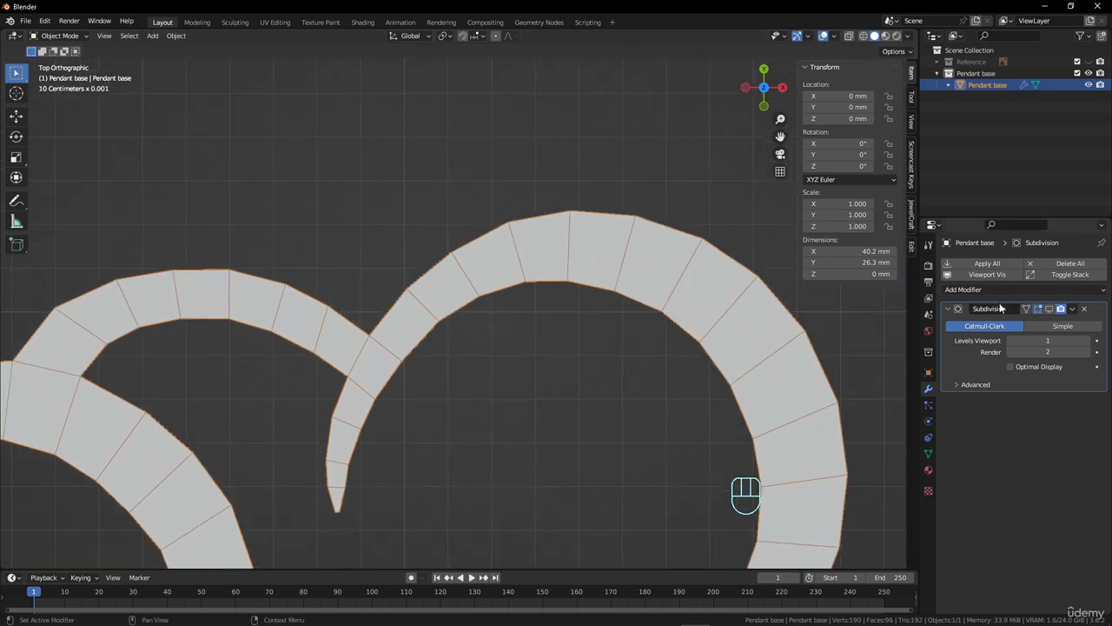
{"action": "left_click", "coordinate": [1050, 310]}
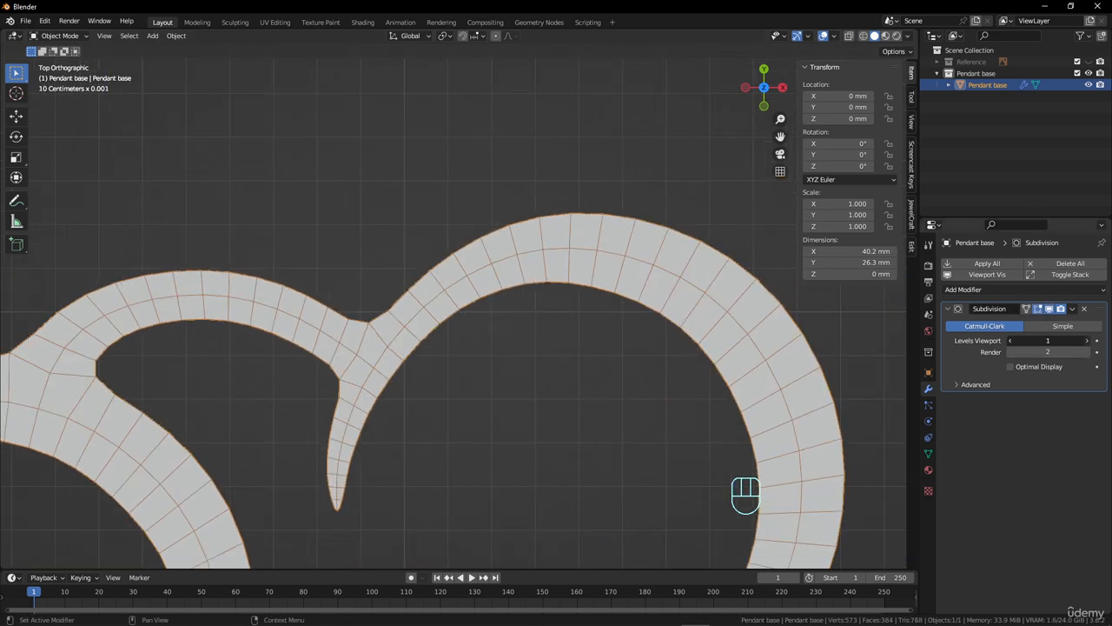
Step: Preview the pendant at Subdivision viewport level 2 and return the level to 1
{"action": "left_click", "coordinate": [1086, 339]}
{"action": "scroll", "coordinate": [404, 306], "scroll_direction": "up", "scroll_amount": 1}
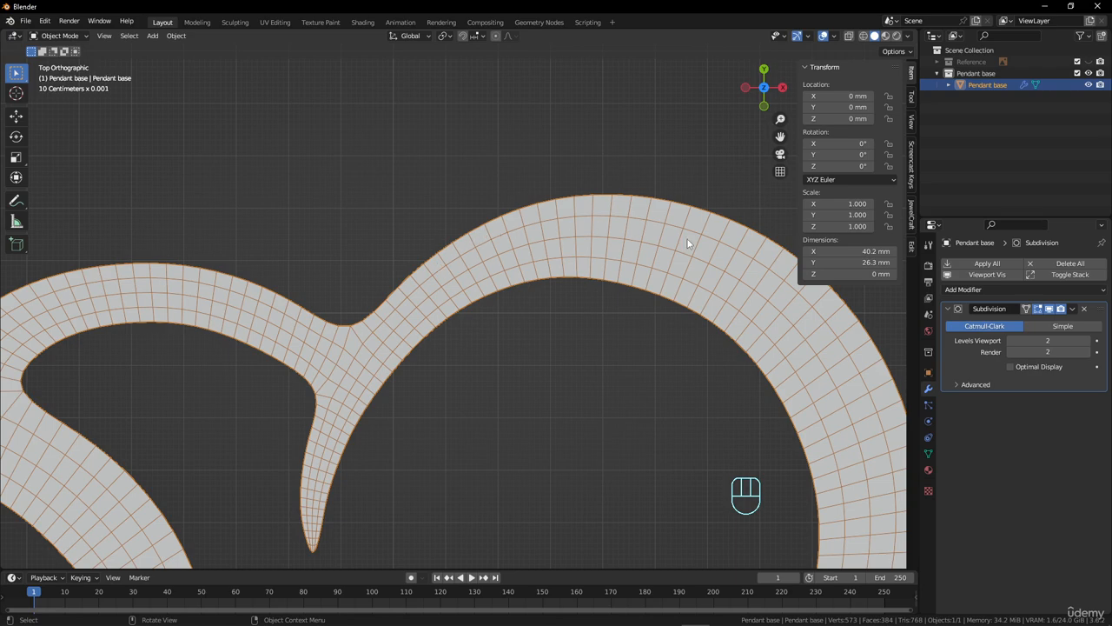
{"action": "scroll", "coordinate": [544, 346], "scroll_direction": "down", "scroll_amount": 5}
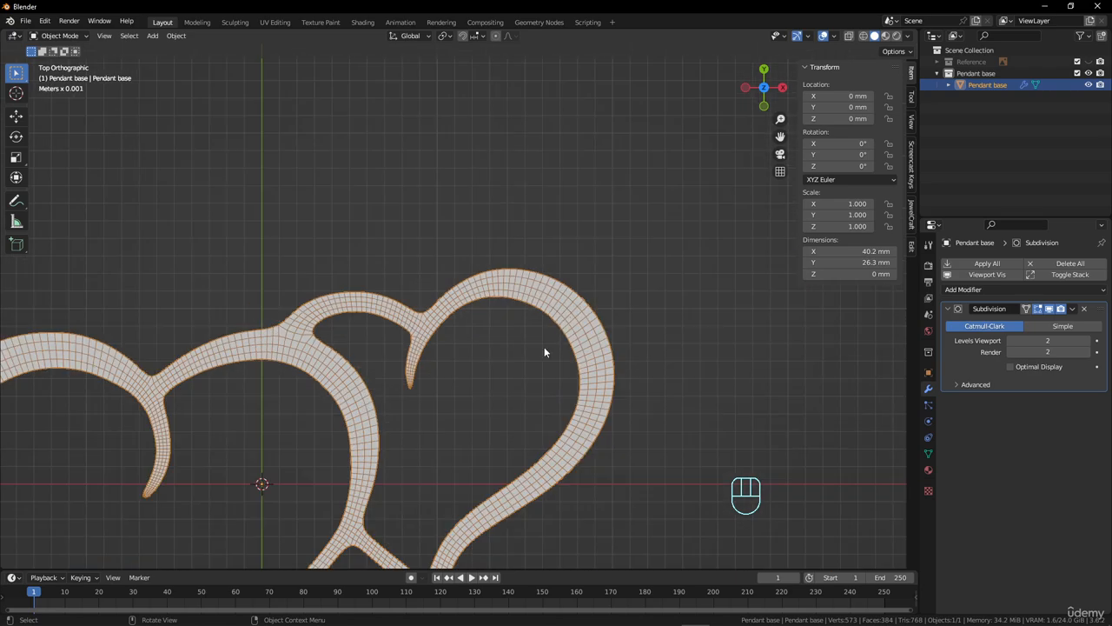
{"action": "scroll", "coordinate": [544, 347], "scroll_direction": "down", "scroll_amount": 4}
{"action": "scroll", "coordinate": [539, 355], "scroll_direction": "up", "scroll_amount": 2}
{"action": "middle_click_drag", "start_coordinate": [463, 389], "coordinate": [607, 316], "text": "shift"}
{"action": "scroll", "coordinate": [601, 271], "scroll_direction": "up", "scroll_amount": 2}
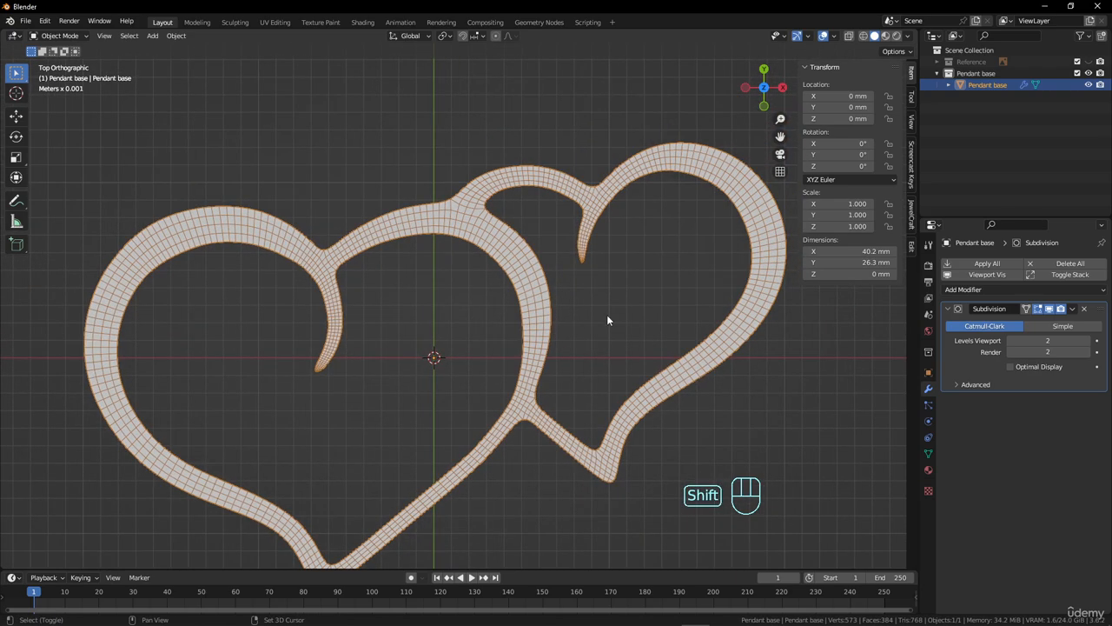
{"action": "left_click", "coordinate": [1009, 340]}
{"action": "scroll", "coordinate": [652, 302], "scroll_direction": "down", "scroll_amount": 1}
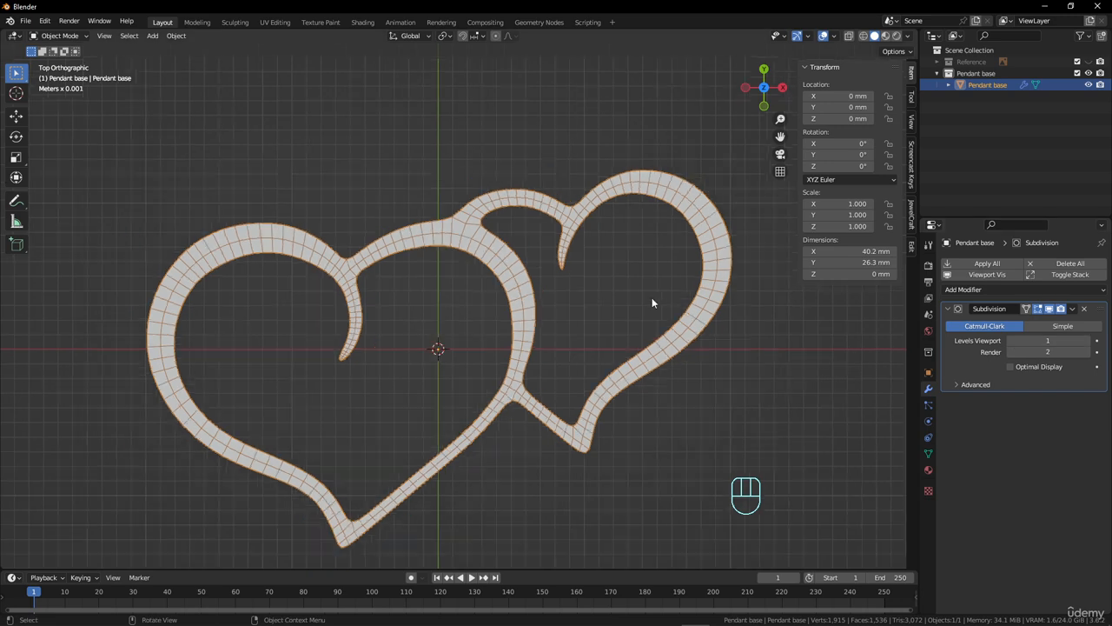
Step: Turn off the wireframe overlay in the viewport to show the pendant as a plain smoothed surface
{"action": "key", "text": "Tab"}
{"action": "key", "text": "Tab"}
{"action": "scroll", "coordinate": [644, 278], "scroll_direction": "up", "scroll_amount": 2}
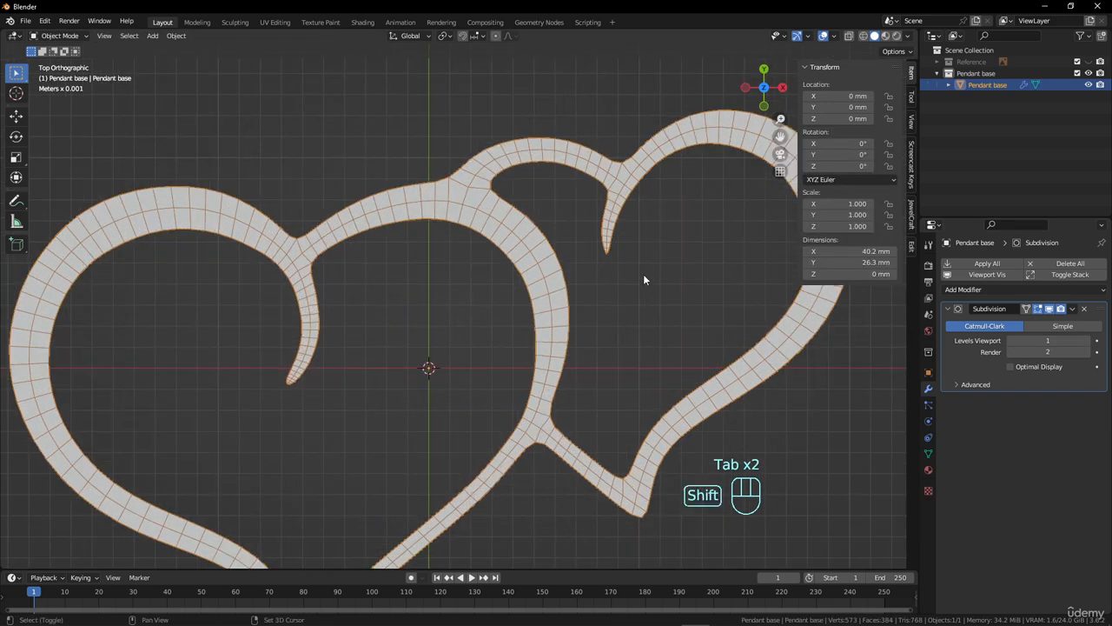
{"action": "middle_click_drag", "start_coordinate": [644, 280], "coordinate": [515, 341], "text": "shift"}
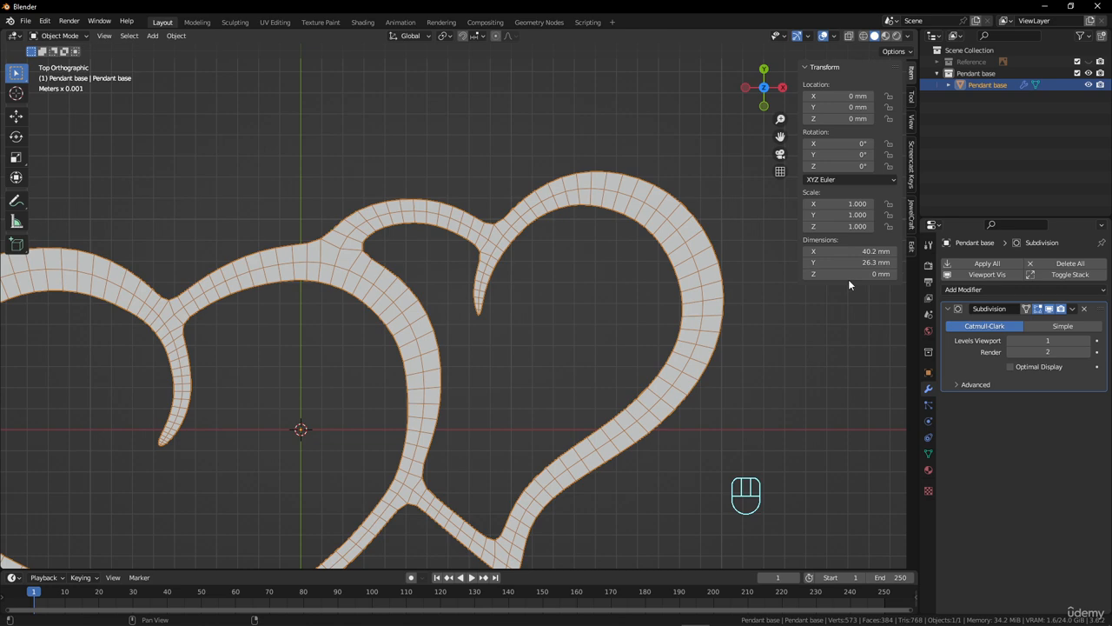
{"action": "left_click", "coordinate": [833, 36]}
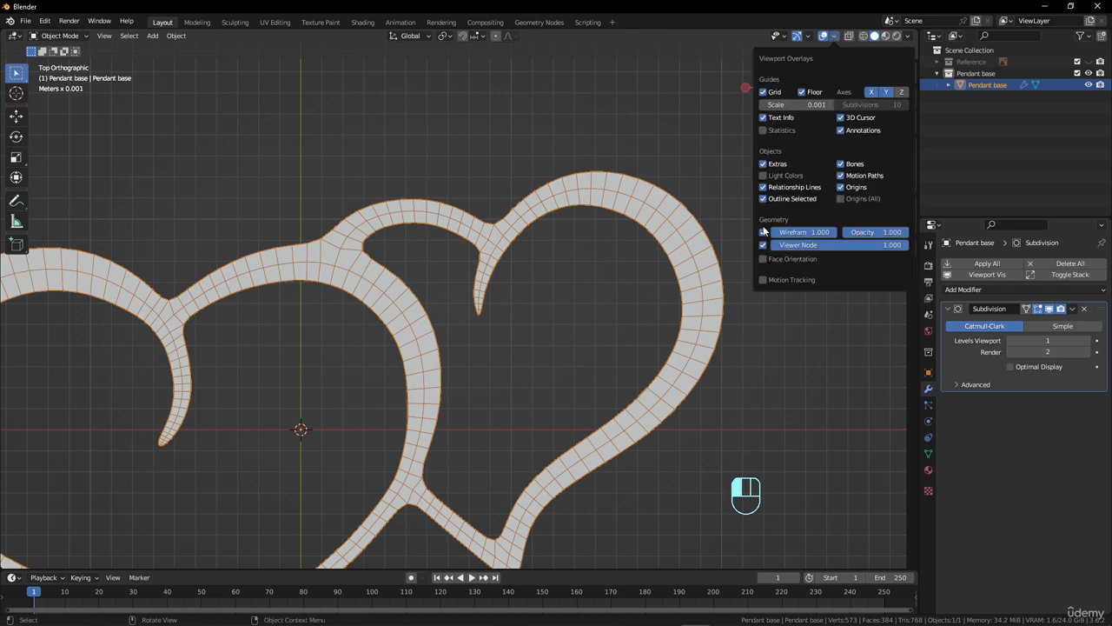
{"action": "left_click", "coordinate": [763, 232]}
{"action": "scroll", "coordinate": [545, 273], "scroll_direction": "down", "scroll_amount": 4}
{"action": "scroll", "coordinate": [545, 272], "scroll_direction": "up", "scroll_amount": 4}
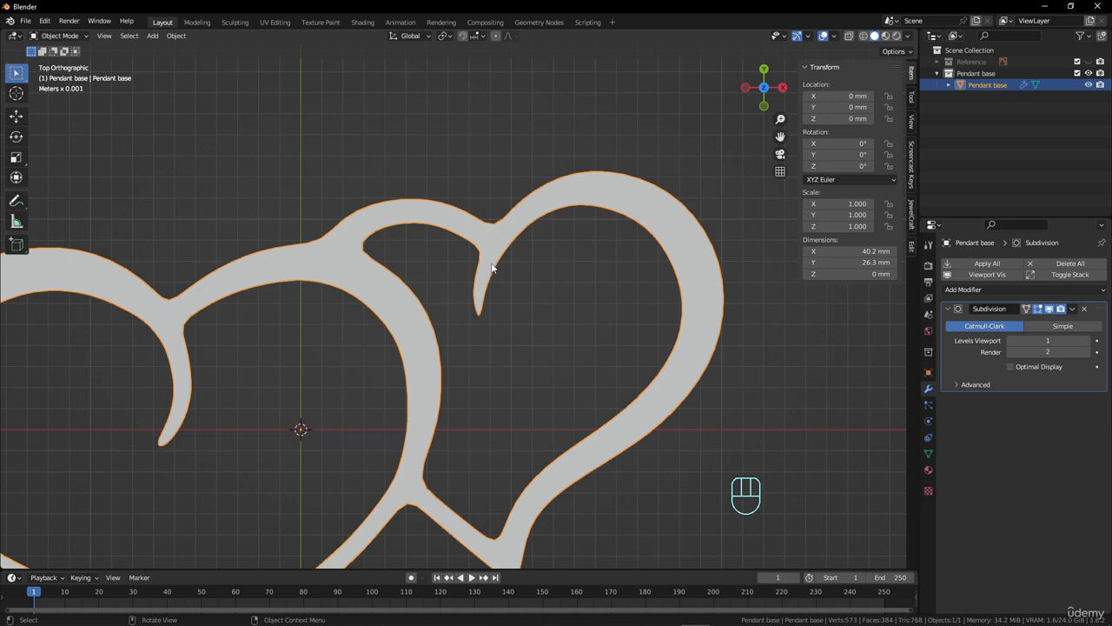
Step: Add a loop cut across the small arc at the right heart's cleft and slide it close to the junction
{"action": "key", "text": "Tab"}
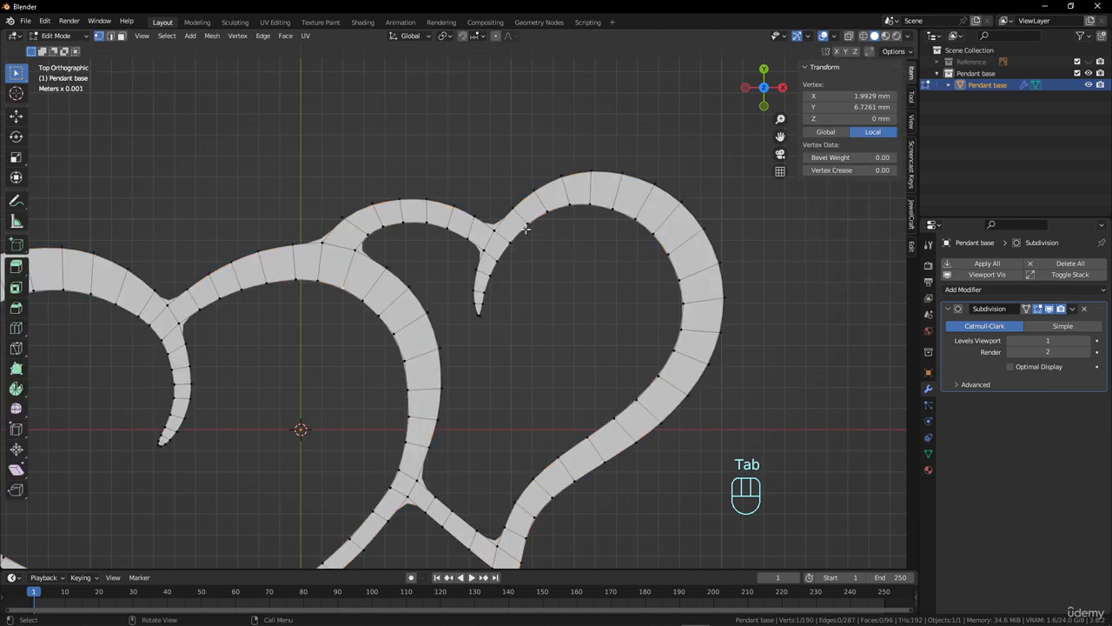
{"action": "scroll", "coordinate": [525, 225], "scroll_direction": "up", "scroll_amount": 3}
{"action": "scroll", "coordinate": [523, 261], "scroll_direction": "up", "scroll_amount": 1}
{"action": "middle_click_drag", "start_coordinate": [525, 200], "coordinate": [493, 303], "text": "shift"}
{"action": "scroll", "coordinate": [496, 299], "scroll_direction": "up", "scroll_amount": 2}
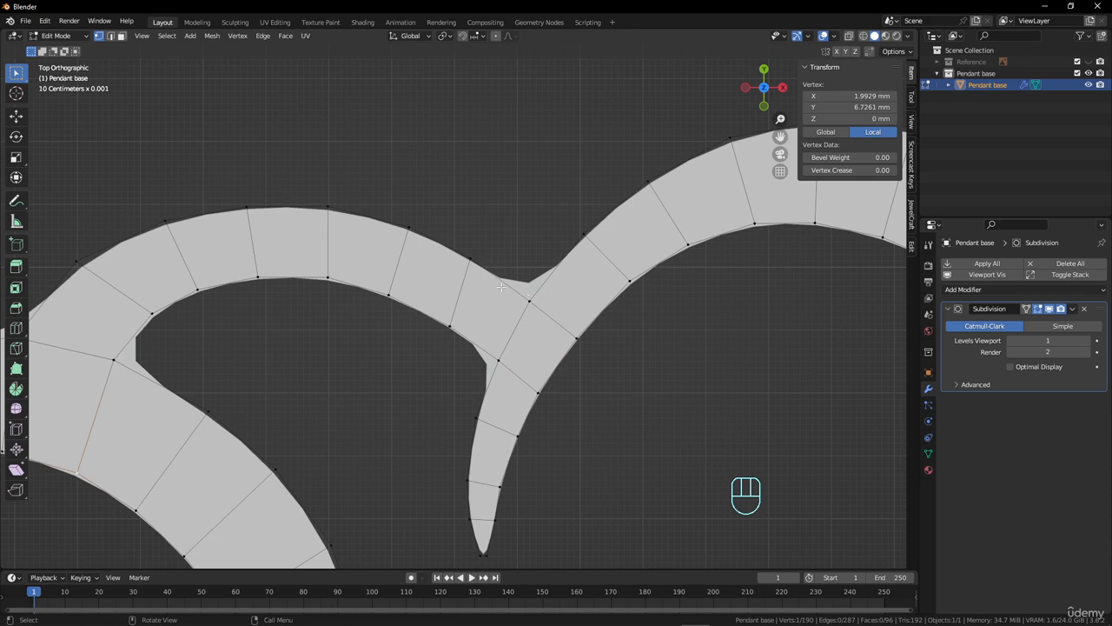
{"action": "scroll", "coordinate": [526, 297], "scroll_direction": "up", "scroll_amount": 2}
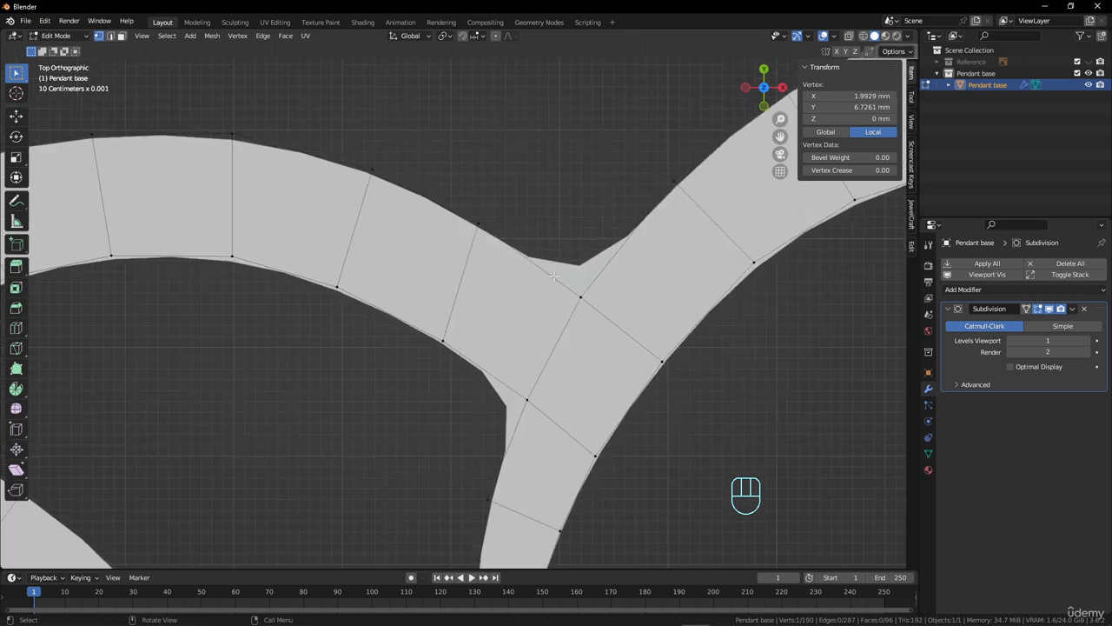
{"action": "key", "text": "ctrl+r"}
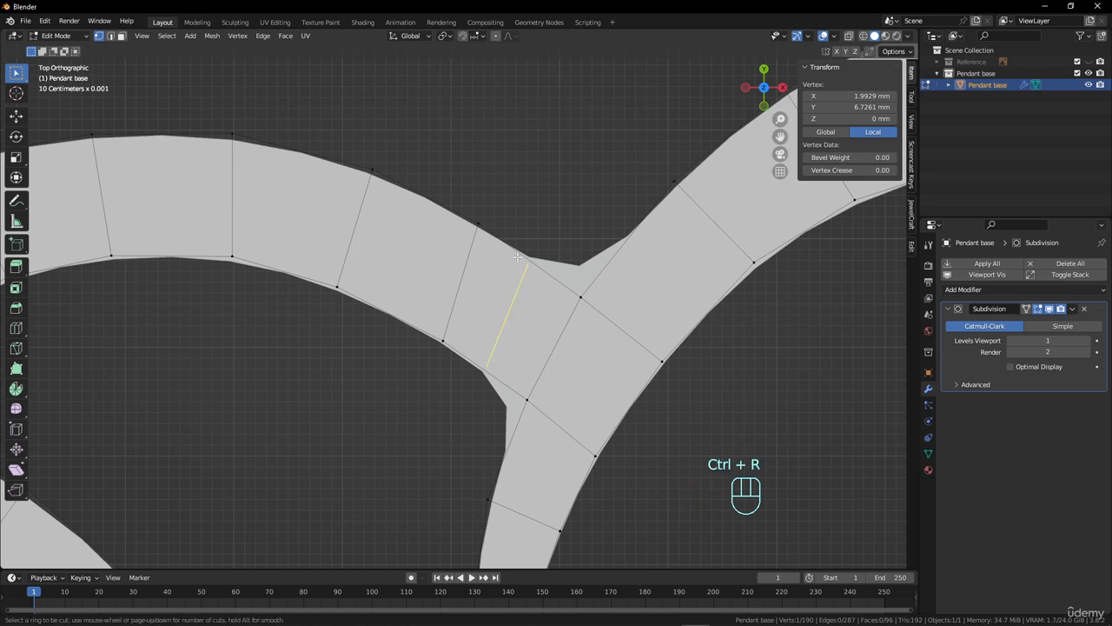
{"action": "left_click", "coordinate": [519, 261]}
{"action": "left_click_drag", "start_coordinate": [536, 272], "coordinate": [552, 283]}
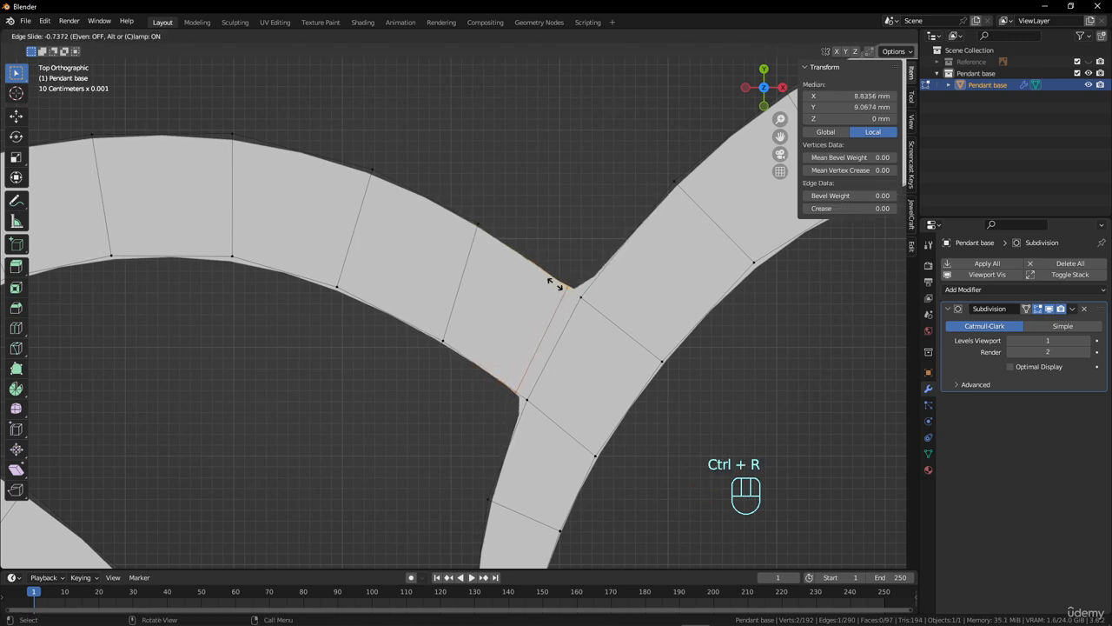
{"action": "left_click", "coordinate": [552, 283]}
{"action": "scroll", "coordinate": [556, 287], "scroll_direction": "down", "scroll_amount": 4}
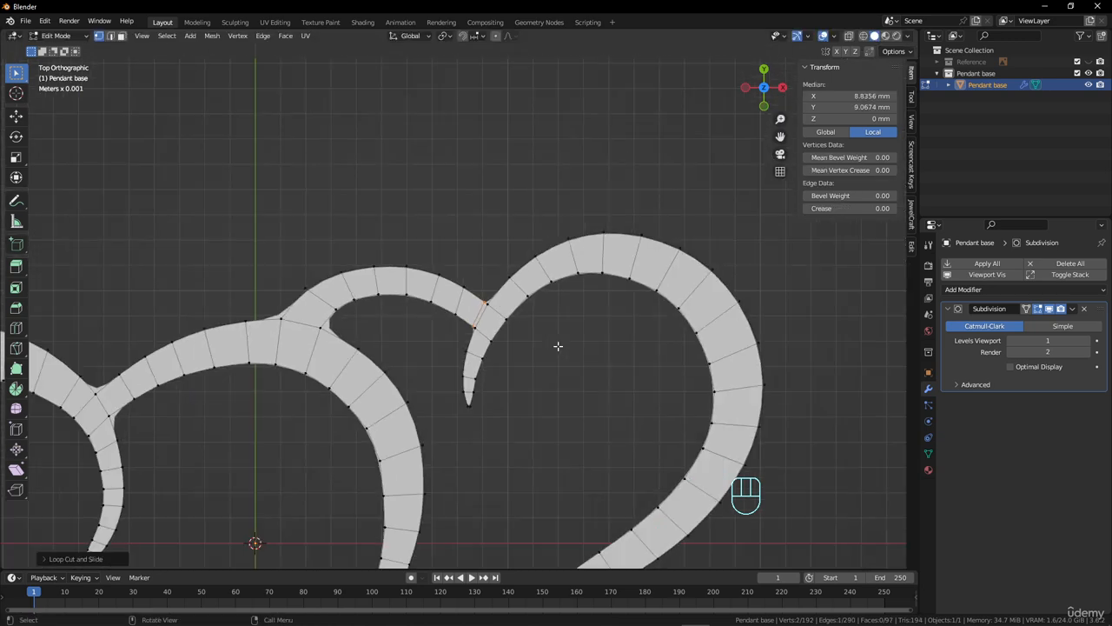
{"action": "key", "text": "Tab"}
Step: Add a loop cut at the lower junction where the two hearts meet, slid tight against the larger heart's band
{"action": "scroll", "coordinate": [565, 379], "scroll_direction": "down", "scroll_amount": 3}
{"action": "middle_click_drag", "start_coordinate": [551, 377], "coordinate": [518, 179], "text": "shift"}
{"action": "scroll", "coordinate": [546, 368], "scroll_direction": "up", "scroll_amount": 4}
{"action": "scroll", "coordinate": [518, 175], "scroll_direction": "down", "scroll_amount": 2}
{"action": "middle_click_drag", "start_coordinate": [543, 269], "coordinate": [546, 310], "text": "shift"}
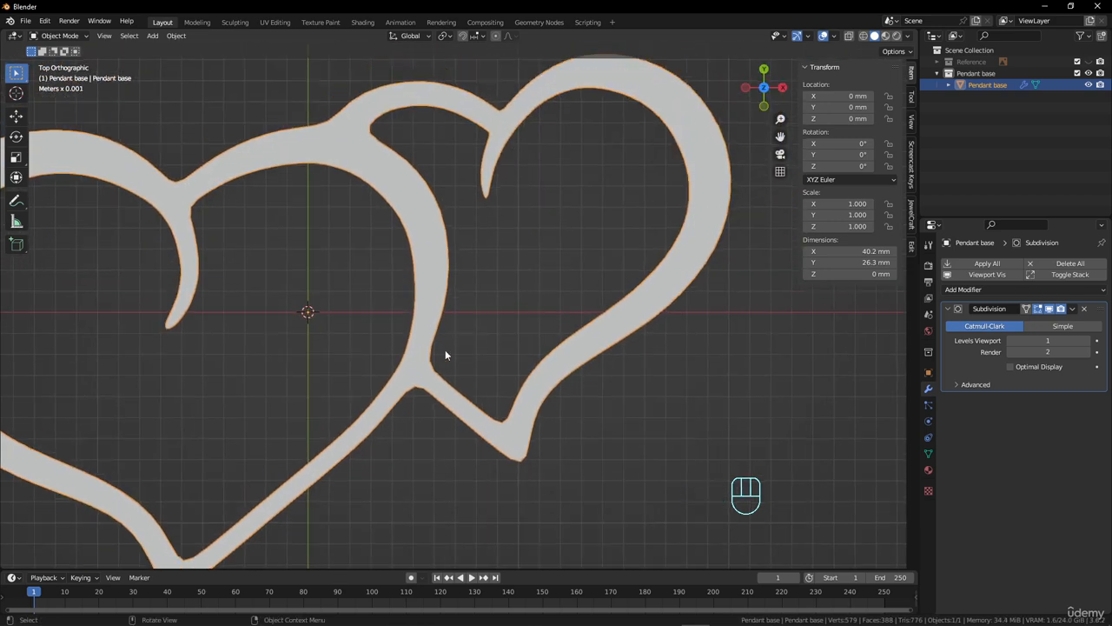
{"action": "scroll", "coordinate": [451, 362], "scroll_direction": "up", "scroll_amount": 4}
{"action": "key", "text": "Tab"}
{"action": "middle_click_drag", "start_coordinate": [420, 404], "coordinate": [522, 318], "text": "shift"}
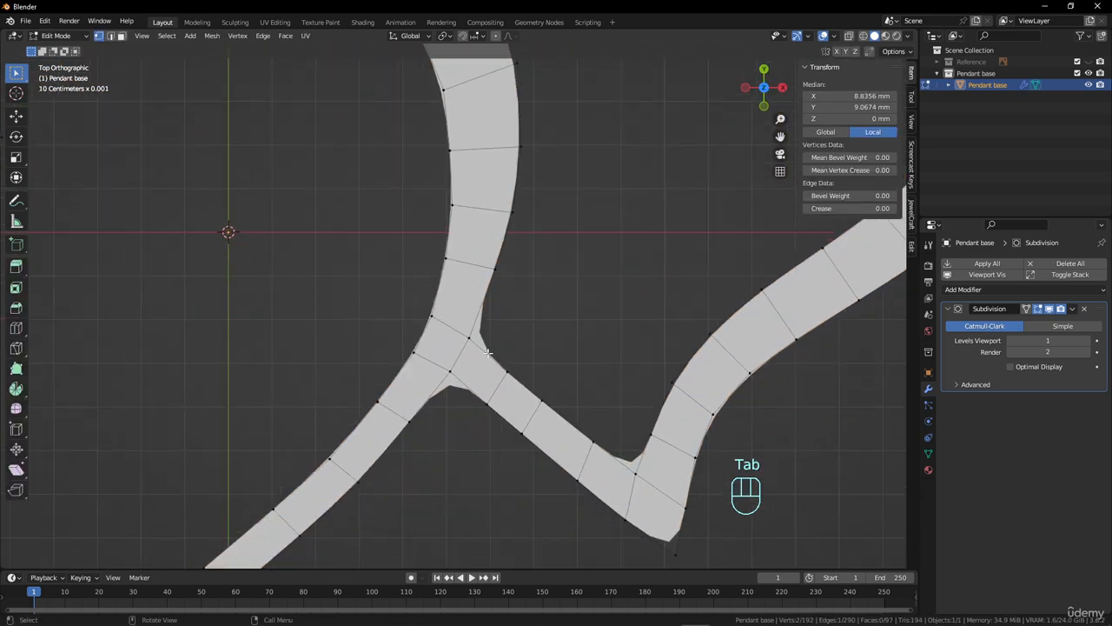
{"action": "key", "text": "ctrl+r"}
{"action": "left_click", "coordinate": [467, 338]}
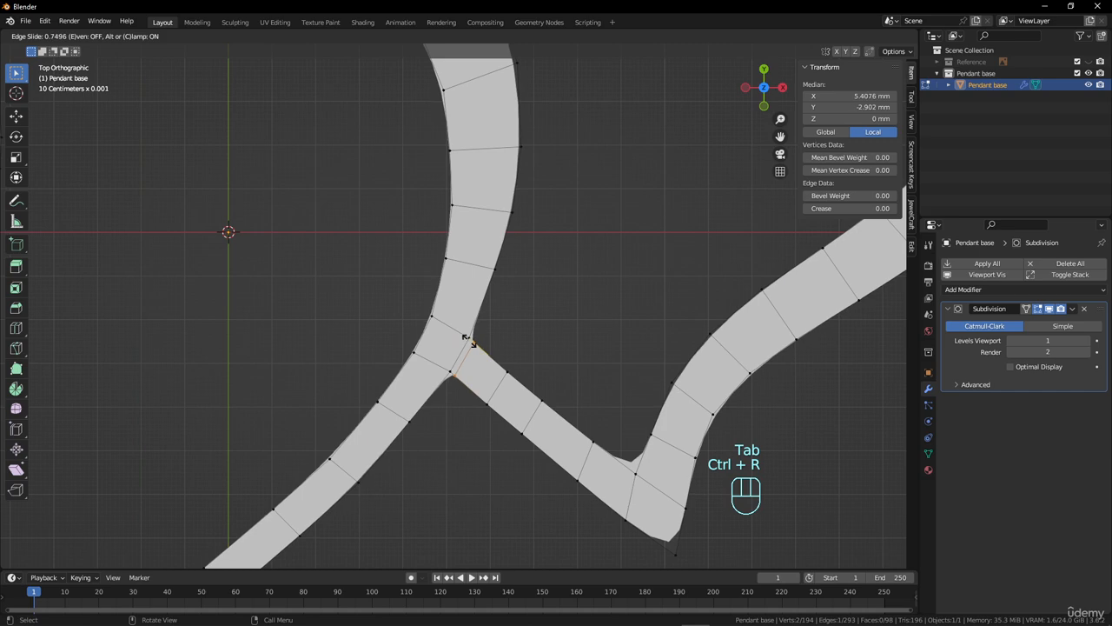
{"action": "left_click", "coordinate": [466, 338]}
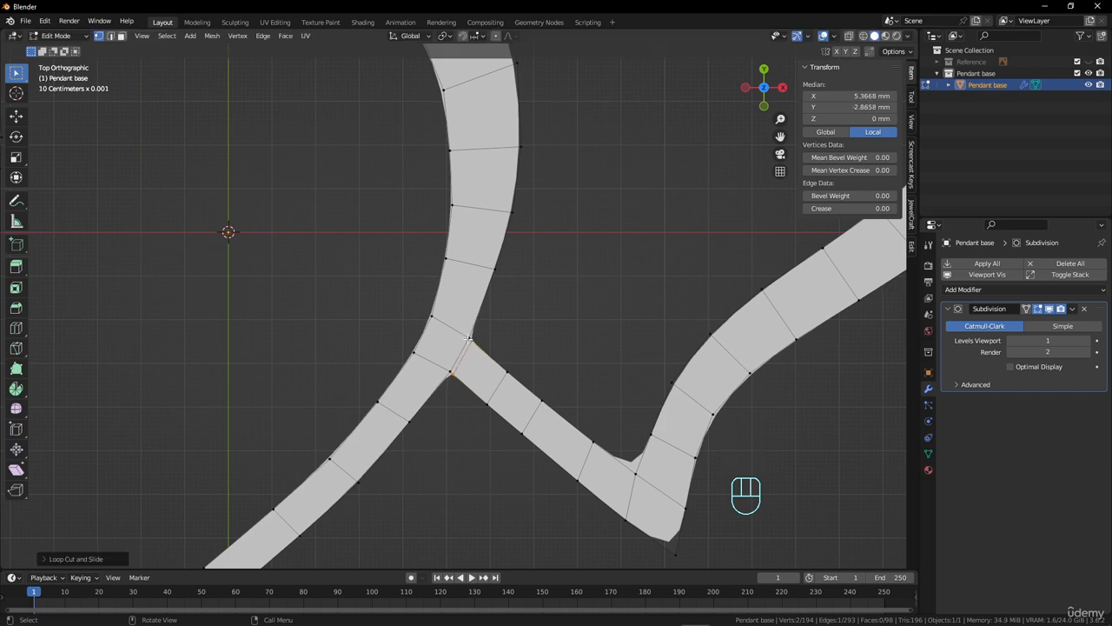
{"action": "key", "text": "Tab"}
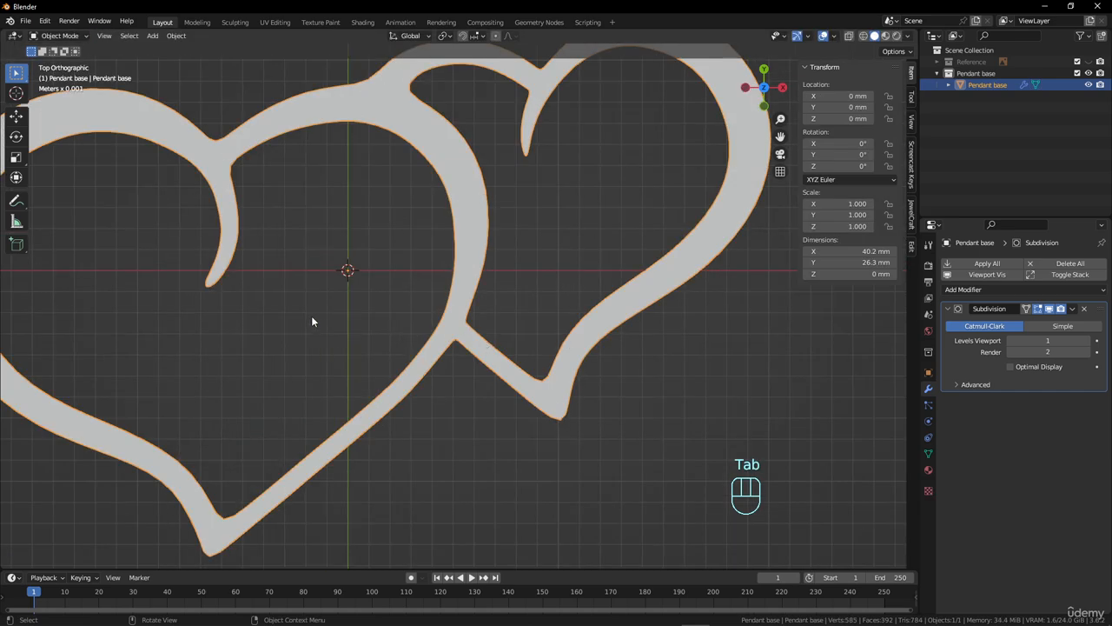
Step: Add a loop cut beside the left heart's cleft and slide it close to the junction to sharpen the corner
{"action": "middle_click_drag", "start_coordinate": [312, 321], "coordinate": [521, 408], "text": "shift"}
{"action": "scroll", "coordinate": [519, 312], "scroll_direction": "up", "scroll_amount": 3}
{"action": "key", "text": "Tab"}
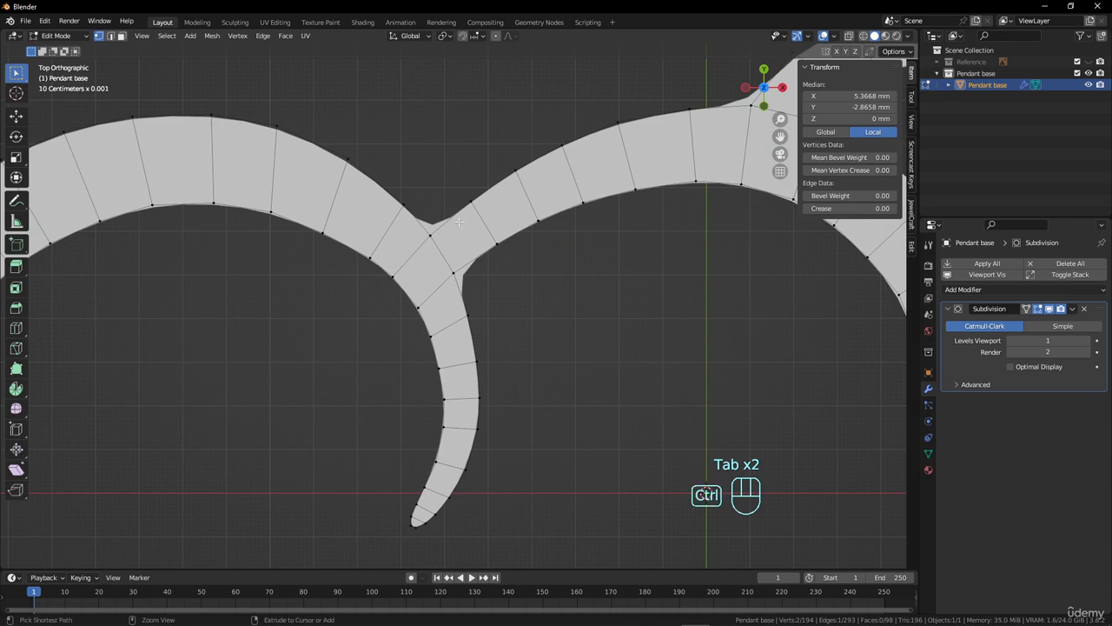
{"action": "key", "text": "ctrl+r"}
{"action": "left_click", "coordinate": [443, 227]}
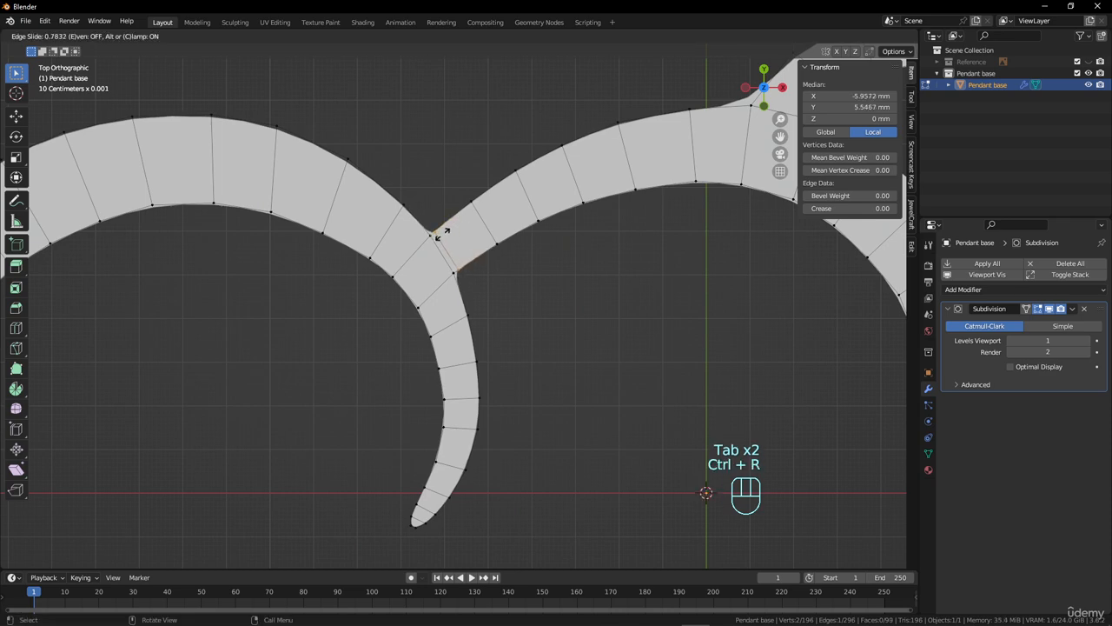
{"action": "left_click", "coordinate": [443, 235]}
{"action": "scroll", "coordinate": [500, 280], "scroll_direction": "down", "scroll_amount": 2}
{"action": "key", "text": "Tab"}
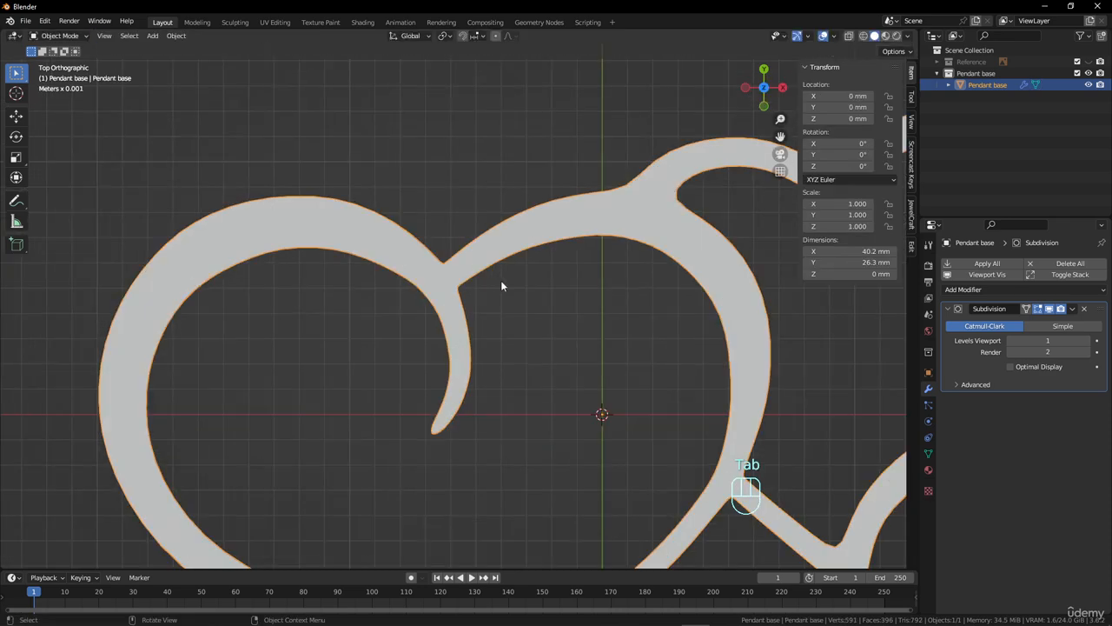
Step: Set the Subdivision modifier's viewport level to 2
{"action": "scroll", "coordinate": [520, 317], "scroll_direction": "down", "scroll_amount": 3}
{"action": "scroll", "coordinate": [521, 321], "scroll_direction": "up", "scroll_amount": 2}
{"action": "middle_click_drag", "start_coordinate": [521, 321], "coordinate": [488, 296], "text": "shift"}
{"action": "scroll", "coordinate": [520, 309], "scroll_direction": "down", "scroll_amount": 3}
{"action": "scroll", "coordinate": [546, 338], "scroll_direction": "up", "scroll_amount": 7}
{"action": "middle_click_drag", "start_coordinate": [560, 349], "coordinate": [349, 292], "text": "shift"}
{"action": "key", "text": "Tab"}
{"action": "middle_click_drag", "start_coordinate": [516, 403], "coordinate": [464, 317], "text": "shift"}
{"action": "key", "text": "Tab"}
{"action": "left_click", "coordinate": [1086, 340]}
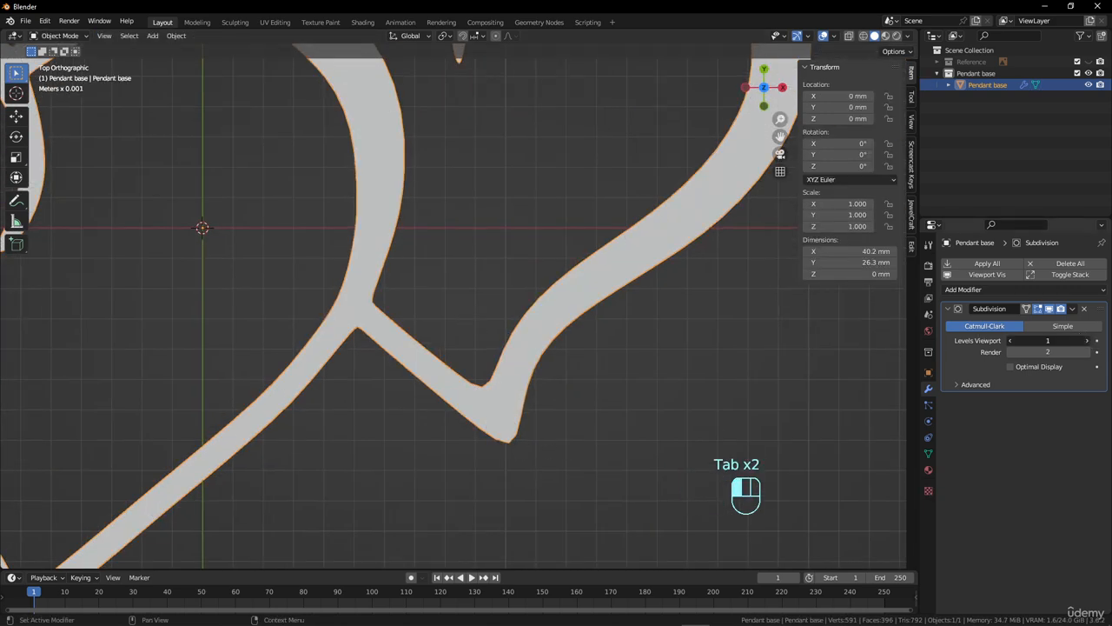
{"action": "scroll", "coordinate": [439, 321], "scroll_direction": "down", "scroll_amount": 5}
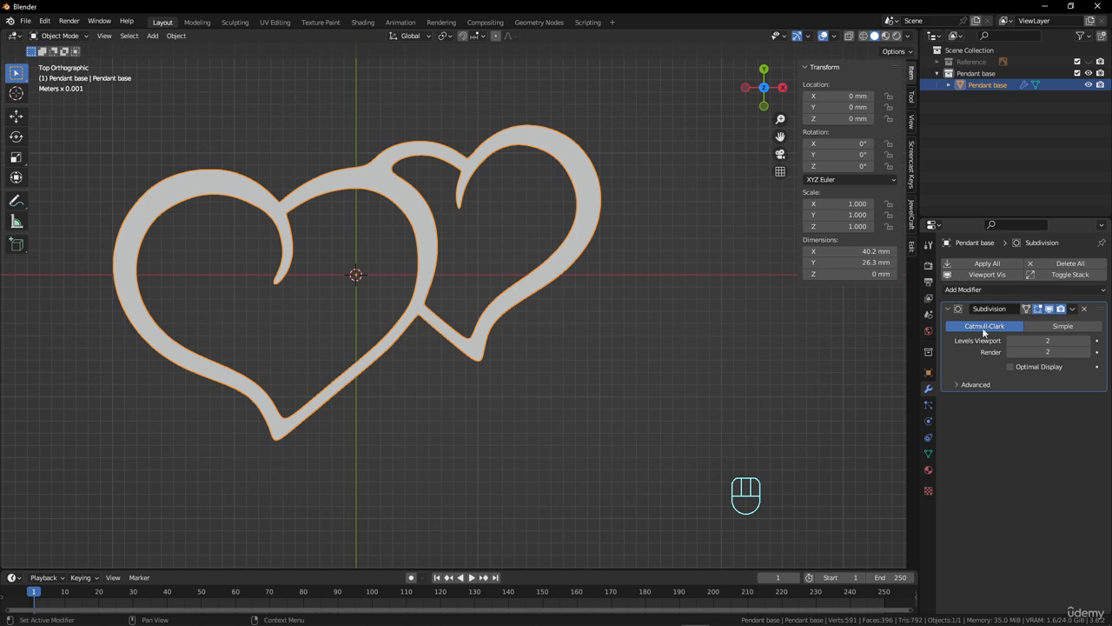
Step: Raise one face on the right heart's outer edge about 0.76 mm along Z
{"action": "key", "text": "KP_1"}
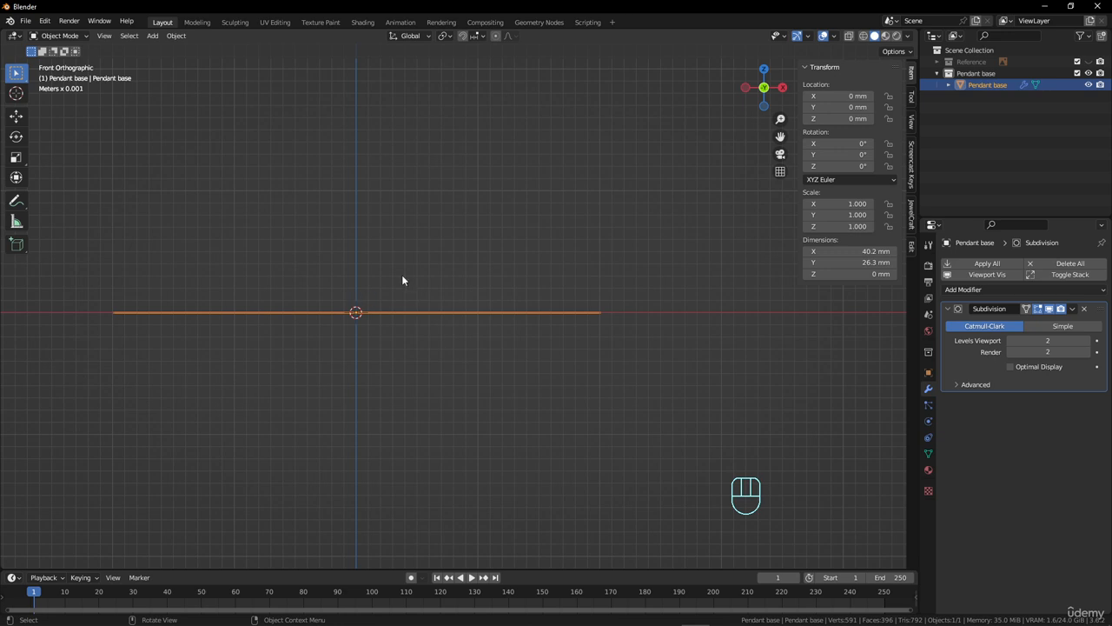
{"action": "middle_click_drag", "start_coordinate": [347, 332], "coordinate": [349, 363]}
{"action": "key", "text": "Tab"}
{"action": "key", "text": "a"}
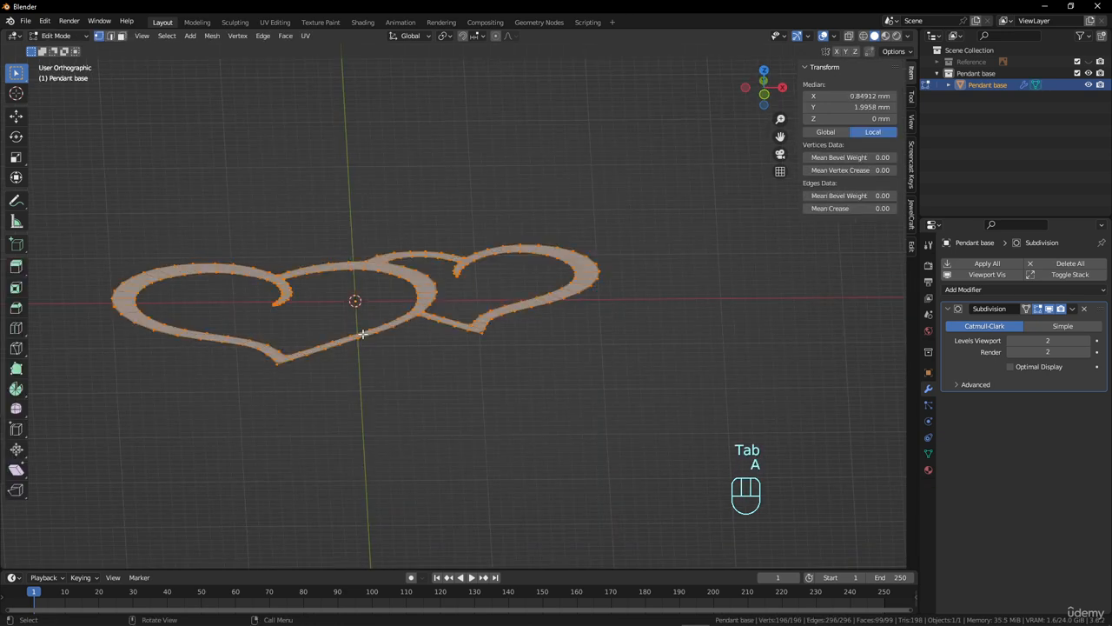
{"action": "left_click", "coordinate": [610, 272]}
{"action": "left_click", "coordinate": [584, 270], "text": "shift"}
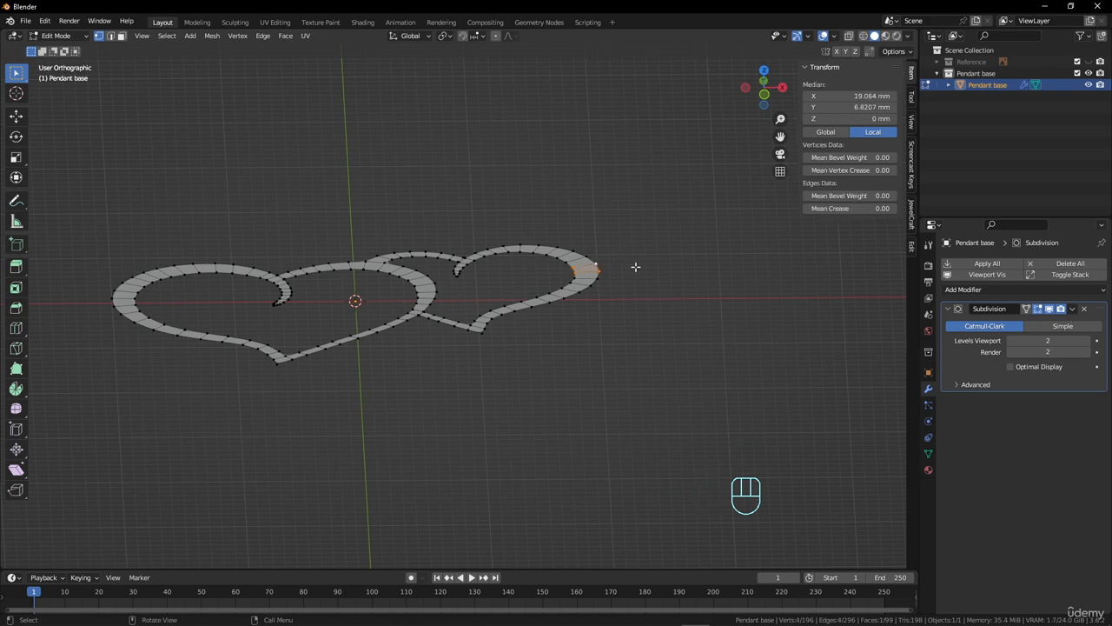
{"action": "key", "text": "KP_1"}
{"action": "key", "text": "g"}
{"action": "key", "text": "z"}
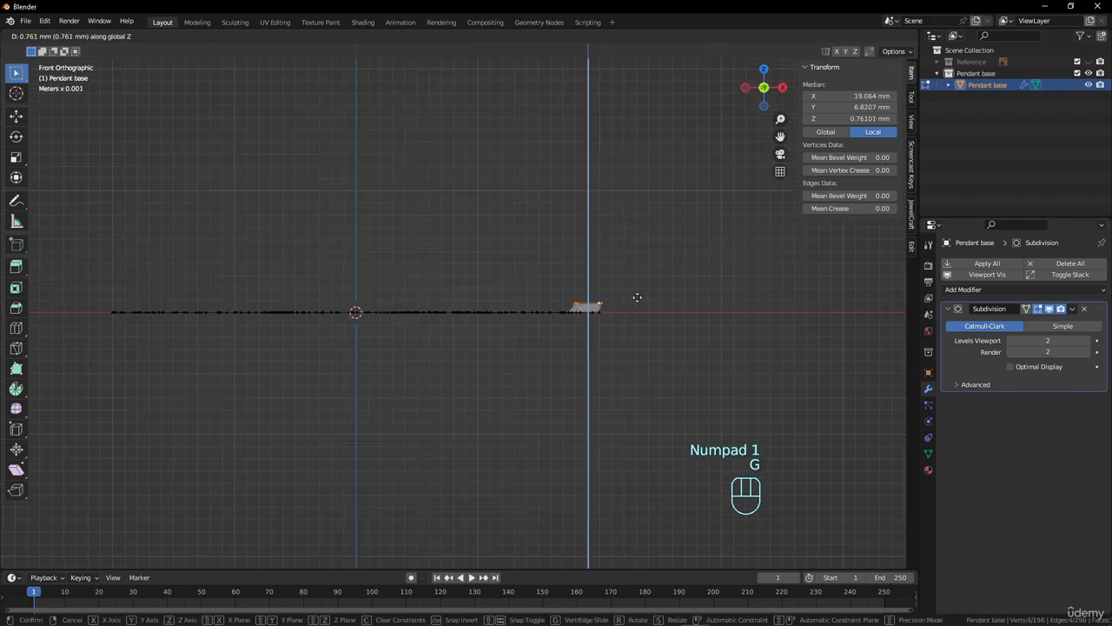
{"action": "left_click", "coordinate": [637, 297]}
{"action": "middle_click_drag", "start_coordinate": [603, 314], "coordinate": [628, 282]}
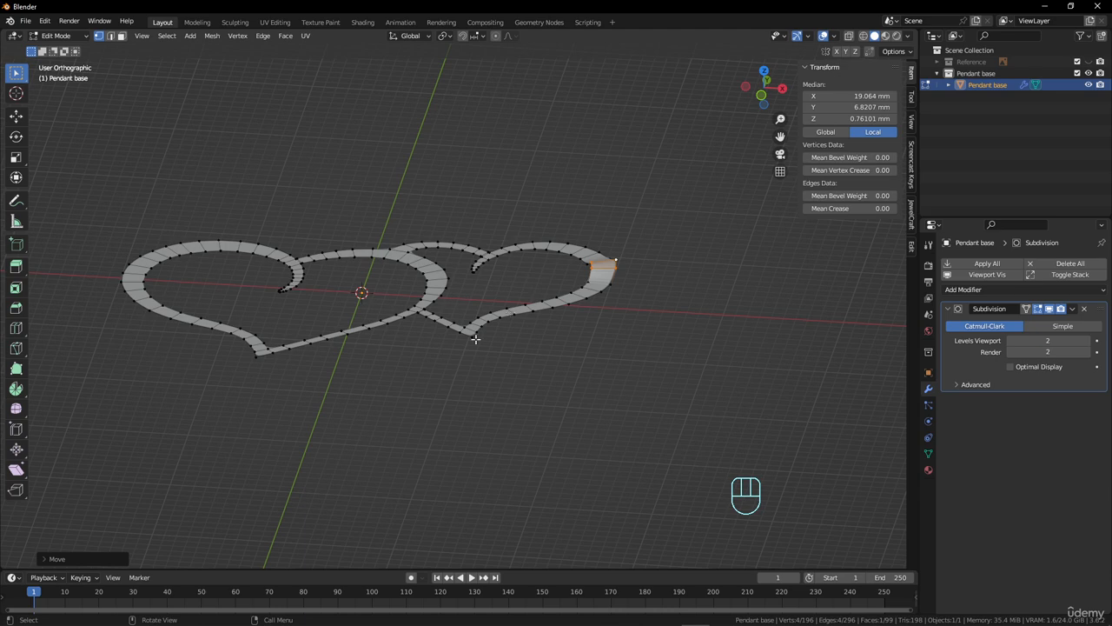
Step: Flatten the whole pendant mesh by scaling all its vertices to 0 along Z, and return to Object Mode
{"action": "key", "text": "KP_1"}
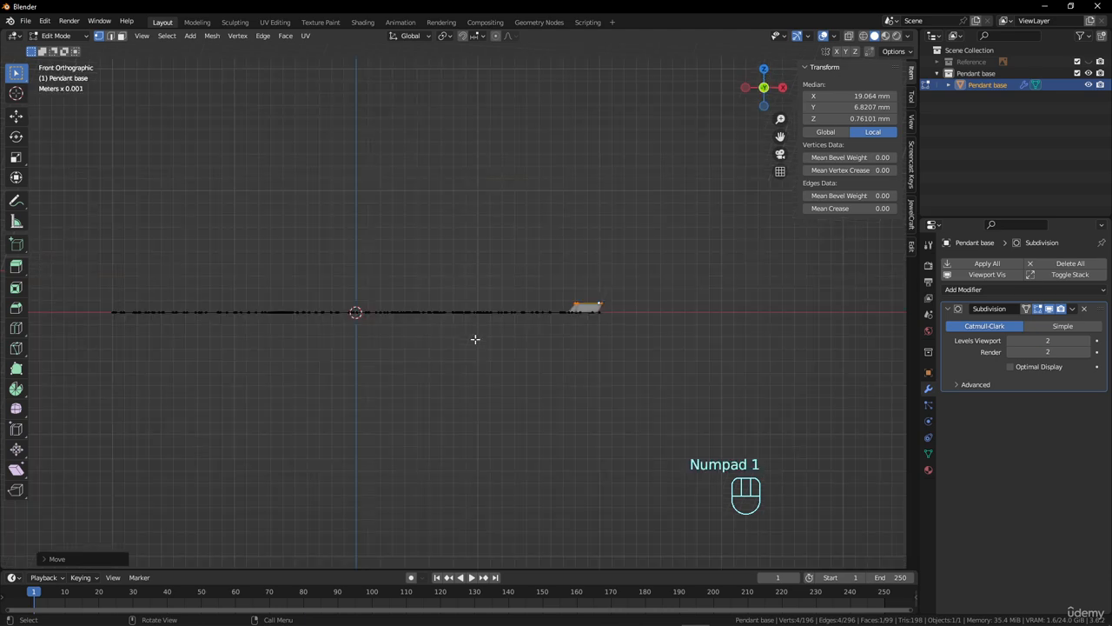
{"action": "key", "text": "a"}
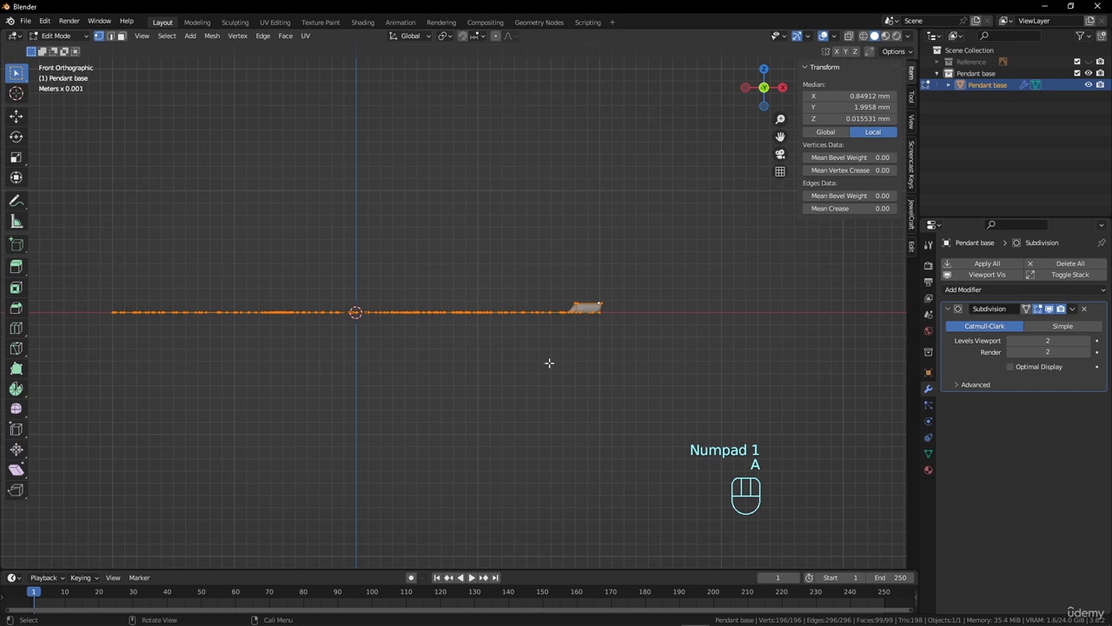
{"action": "key", "text": "s"}
{"action": "key", "text": "z"}
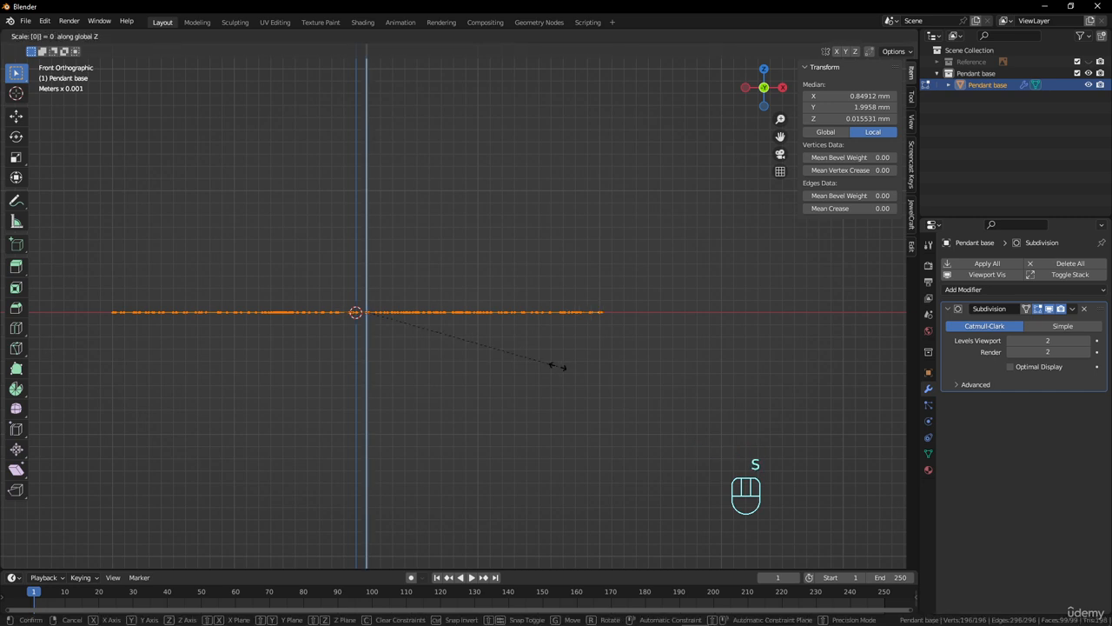
{"action": "left_click", "coordinate": [557, 356]}
{"action": "scroll", "coordinate": [584, 302], "scroll_direction": "up", "scroll_amount": 2}
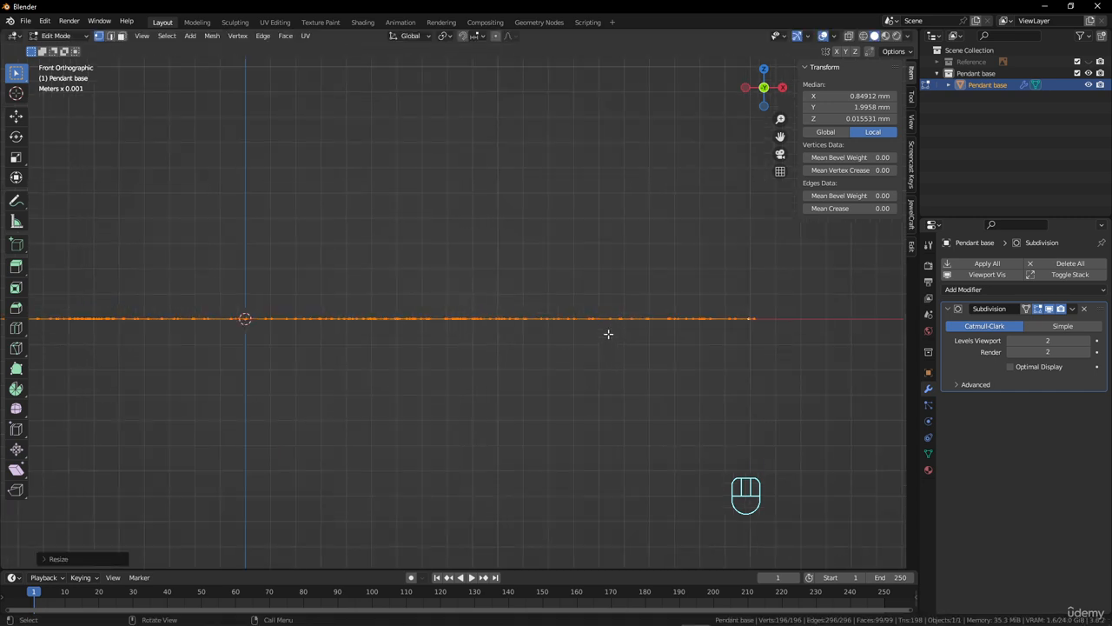
{"action": "middle_click_drag", "start_coordinate": [490, 308], "coordinate": [475, 360]}
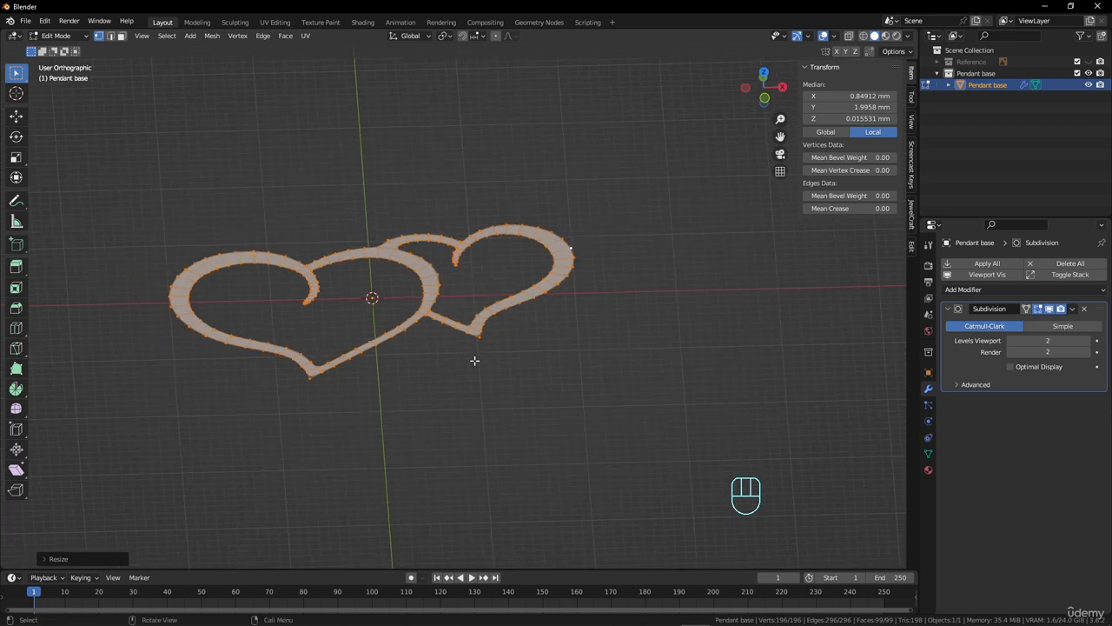
{"action": "key", "text": "Tab"}
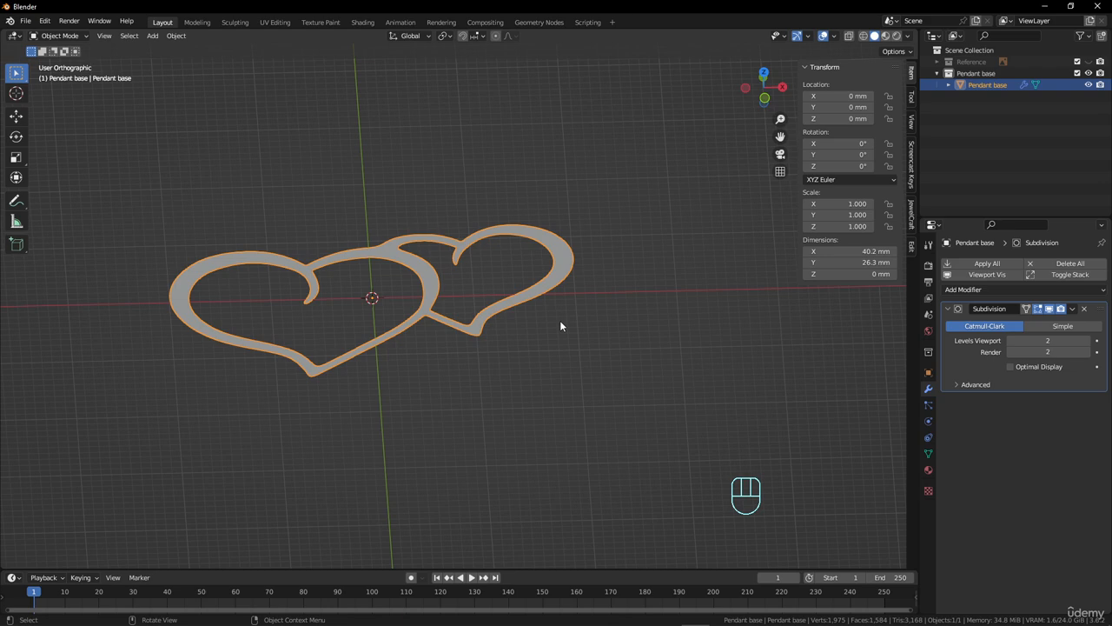
Step: Add a Solidify modifier to the pendant base below the Subdivision modifier
{"action": "key", "text": "Tab"}
{"action": "key", "text": "Tab"}
{"action": "left_click", "coordinate": [1021, 289]}
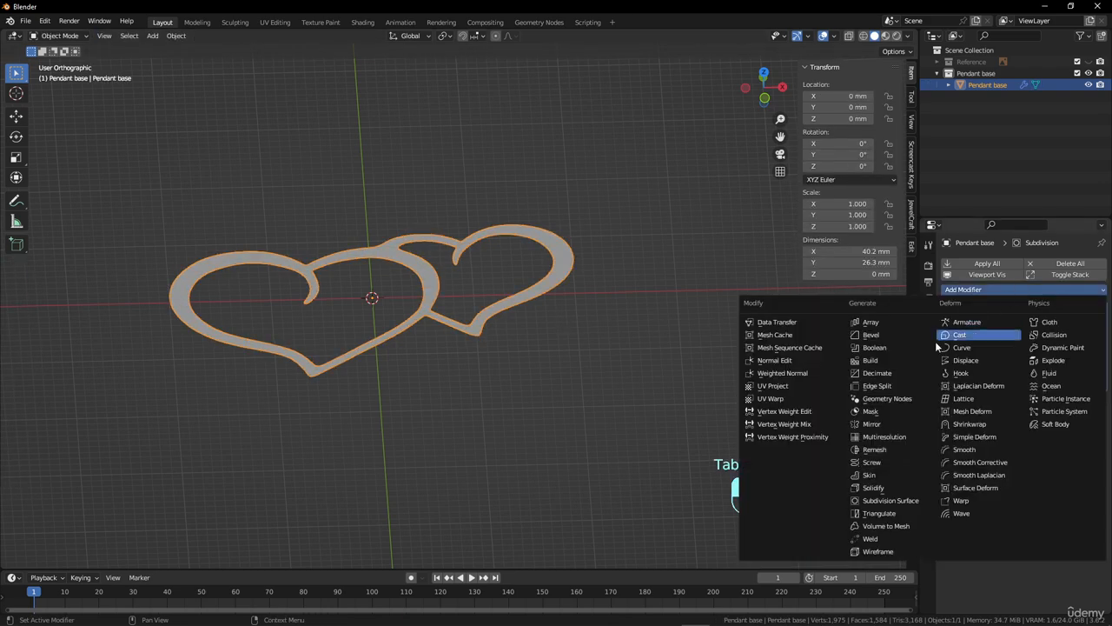
{"action": "left_click", "coordinate": [869, 487]}
{"action": "scroll", "coordinate": [530, 401], "scroll_direction": "up", "scroll_amount": 4}
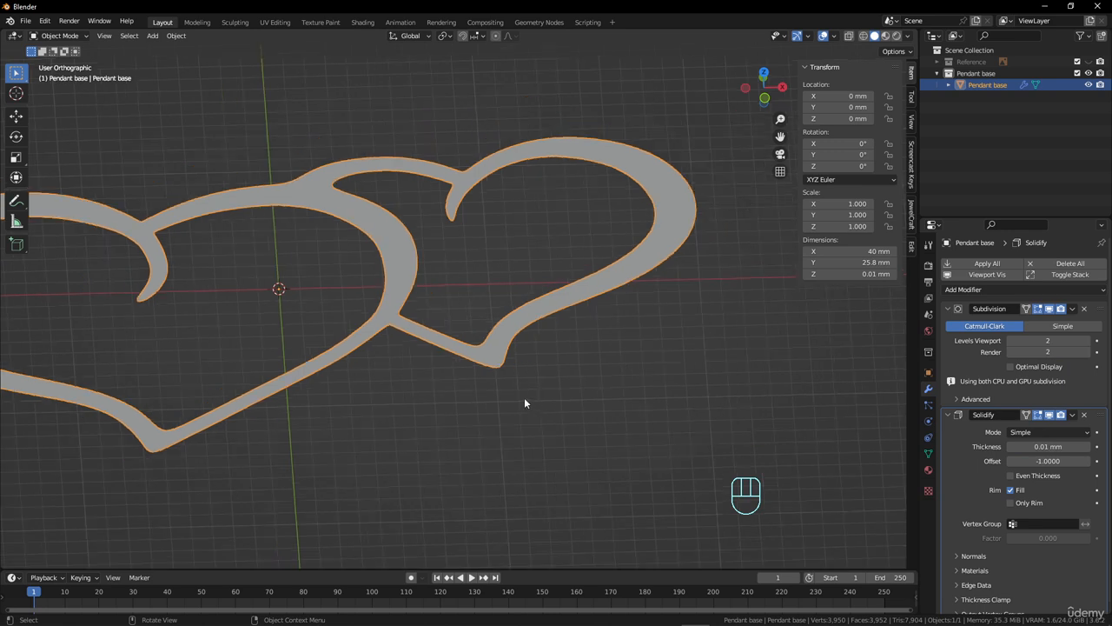
{"action": "middle_click_drag", "start_coordinate": [524, 402], "coordinate": [664, 425], "text": "shift"}
{"action": "scroll", "coordinate": [617, 401], "scroll_direction": "down", "scroll_amount": 3}
{"action": "scroll", "coordinate": [617, 395], "scroll_direction": "up", "scroll_amount": 1}
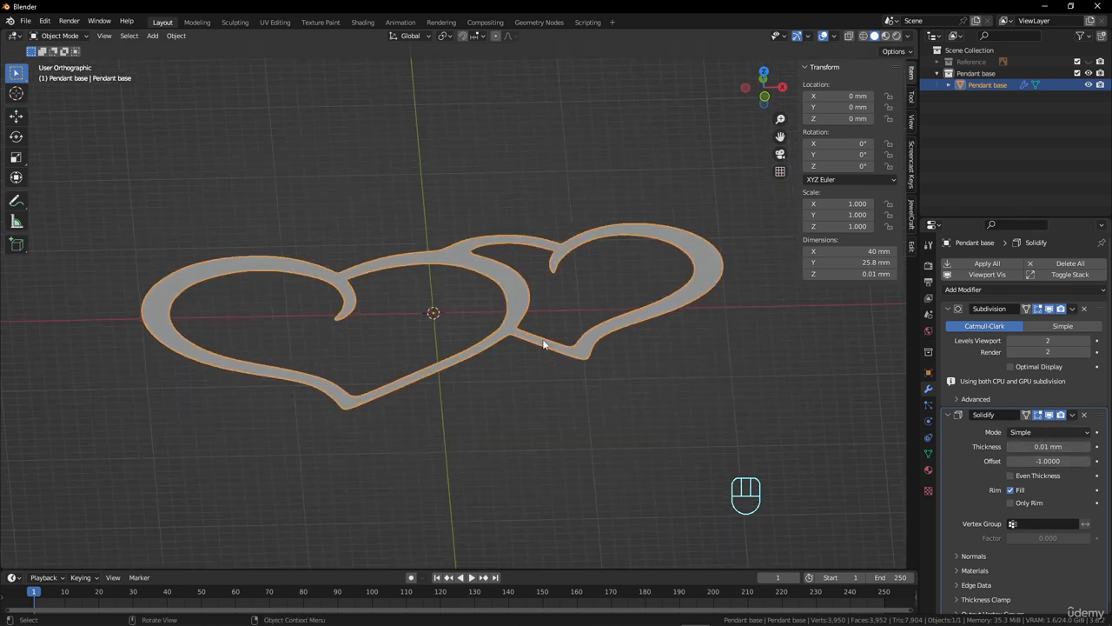
{"action": "middle_click_drag", "start_coordinate": [683, 370], "coordinate": [658, 374], "text": "shift"}
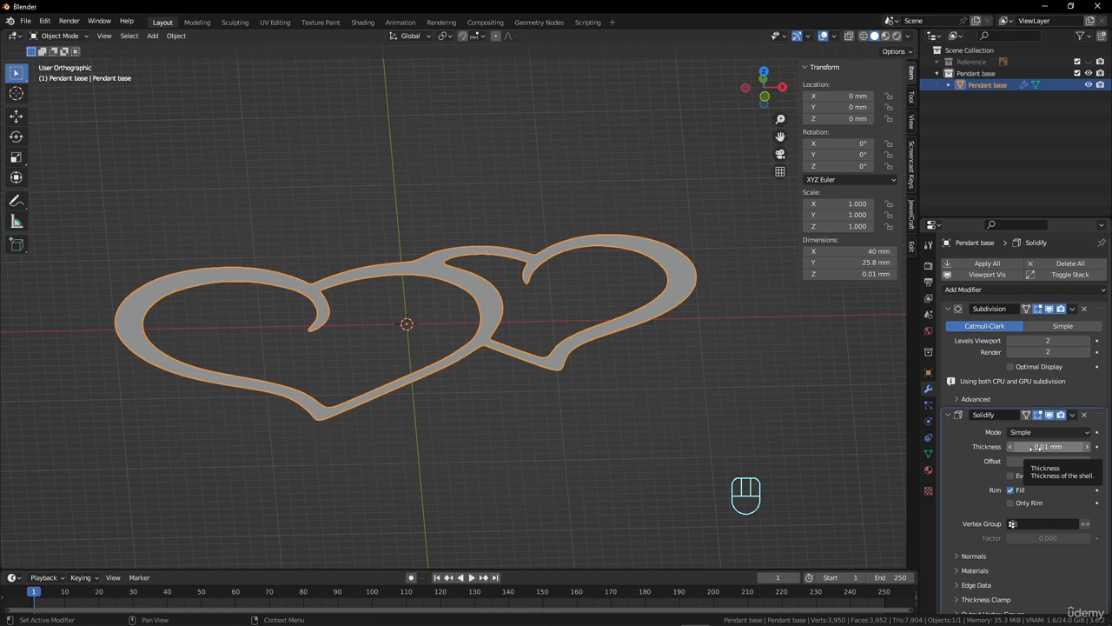
Step: Set the Solidify modifier's thickness to 1.5 mm on the pendant base
{"action": "mouse_move", "coordinate": [1021, 447]}
{"action": "left_mouse_down"}
{"action": "mouse_move", "coordinate": [1075, 432]}
{"action": "mouse_move", "coordinate": [1036, 432]}
{"action": "left_mouse_up"}
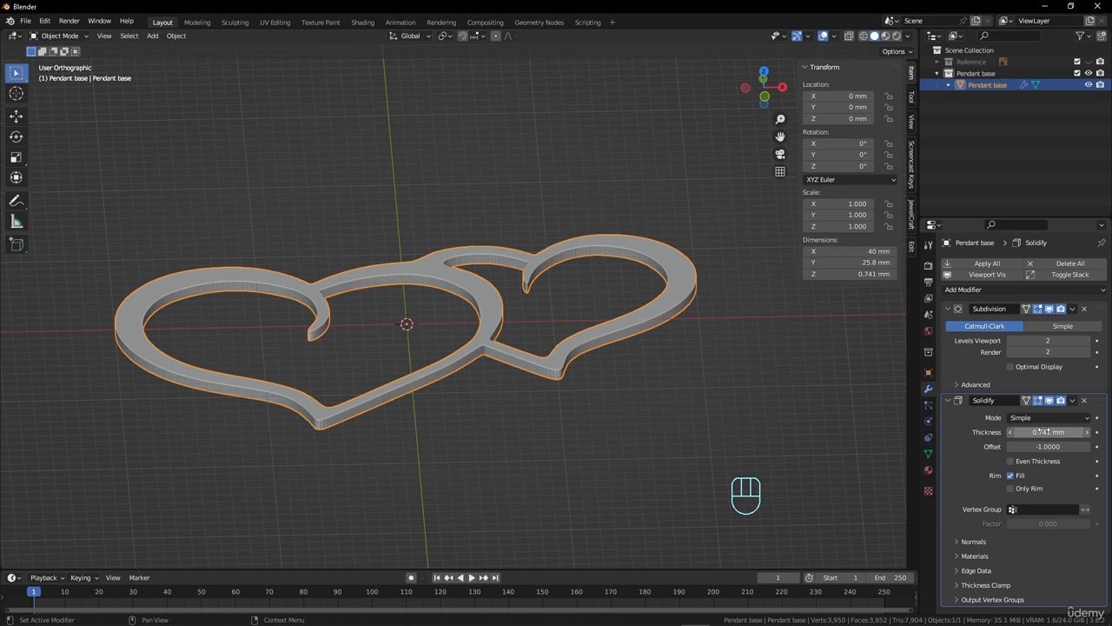
{"action": "left_click", "coordinate": [1043, 431]}
{"action": "type", "text": "1.5"}
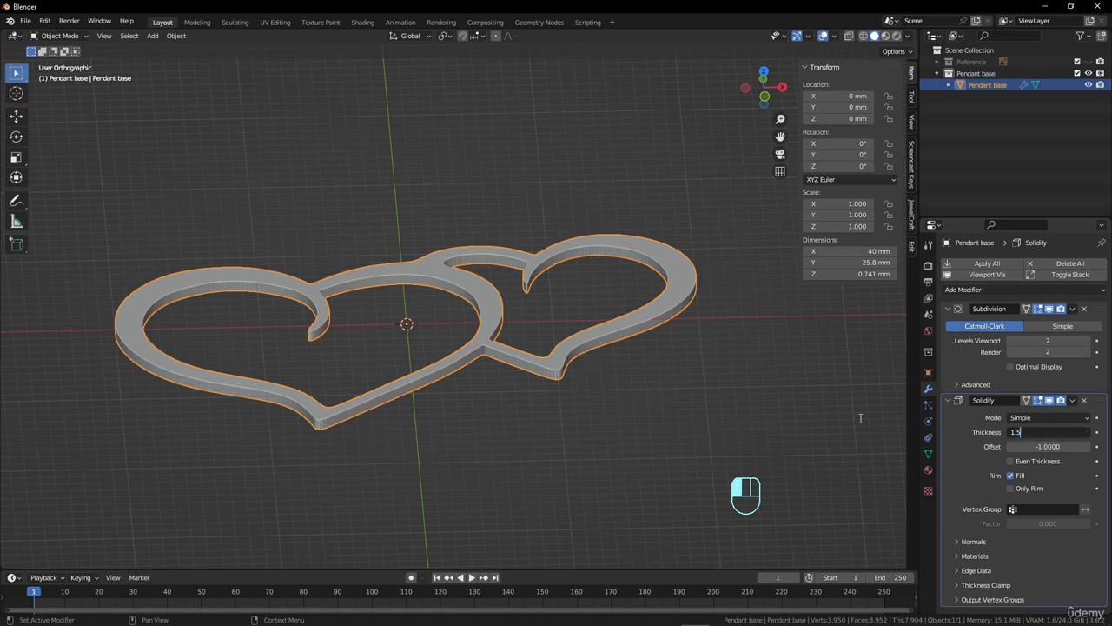
{"action": "key", "text": "Return"}
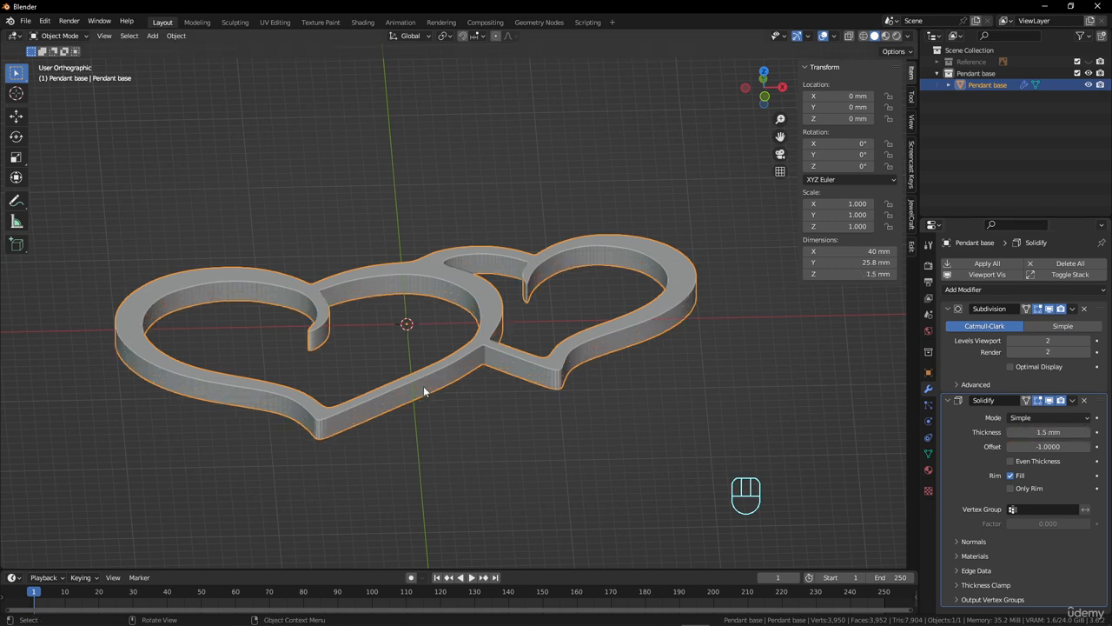
Step: Set the Solidify modifier's offset to 1 so the pendant thickens upward from the ground plane
{"action": "middle_click_drag", "start_coordinate": [423, 391], "coordinate": [220, 204]}
{"action": "scroll", "coordinate": [492, 379], "scroll_direction": "down", "scroll_amount": 3}
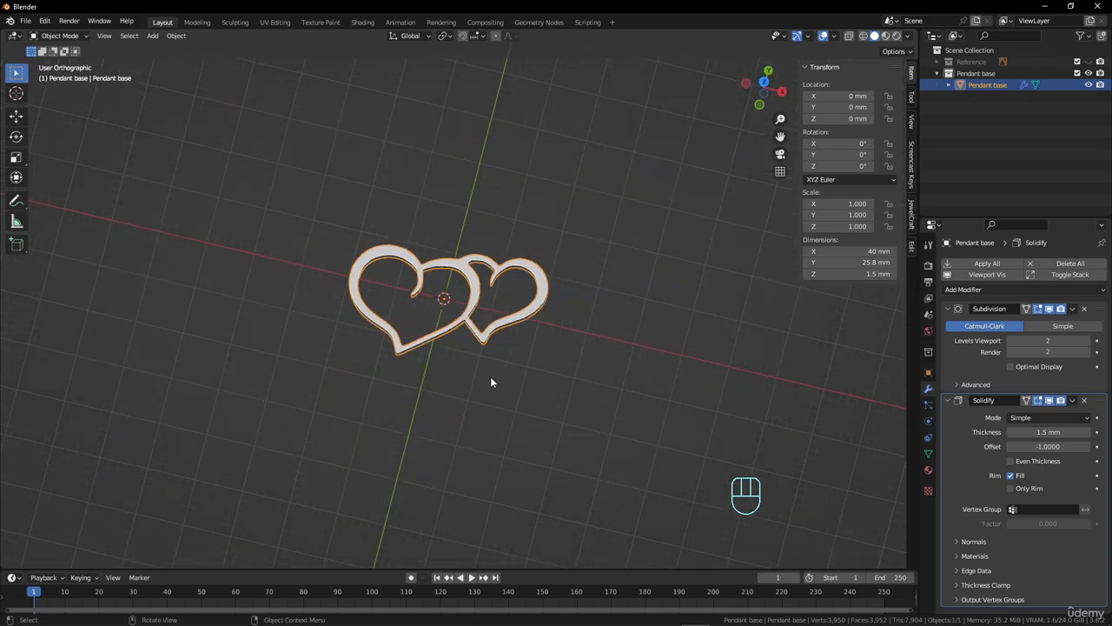
{"action": "scroll", "coordinate": [492, 379], "scroll_direction": "up", "scroll_amount": 3}
{"action": "middle_click_drag", "start_coordinate": [492, 379], "coordinate": [472, 344]}
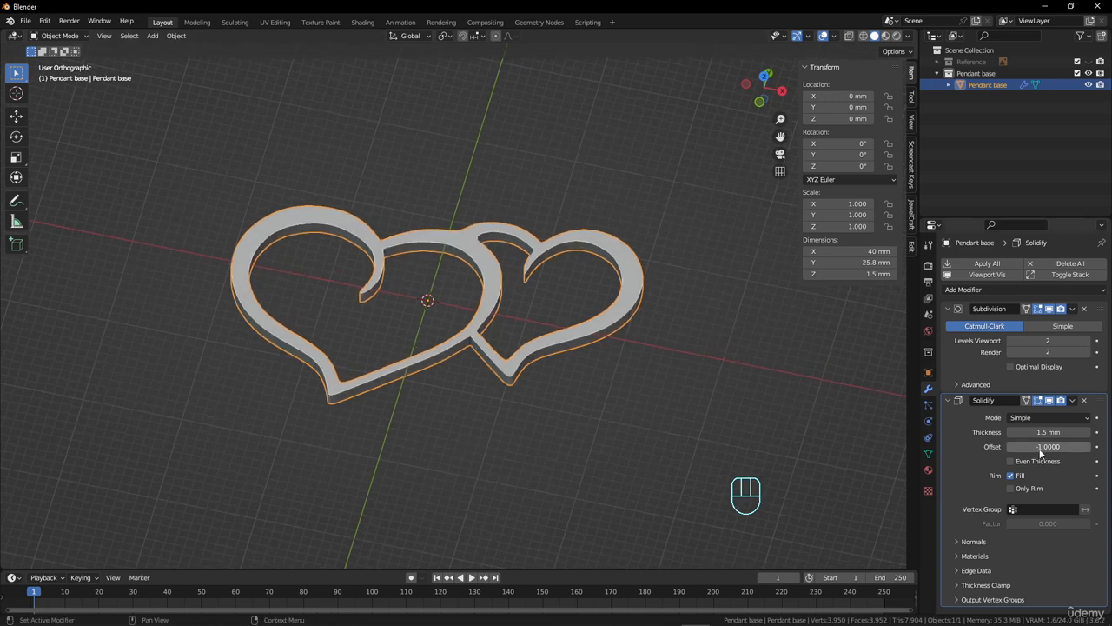
{"action": "middle_click_drag", "start_coordinate": [709, 397], "coordinate": [704, 344]}
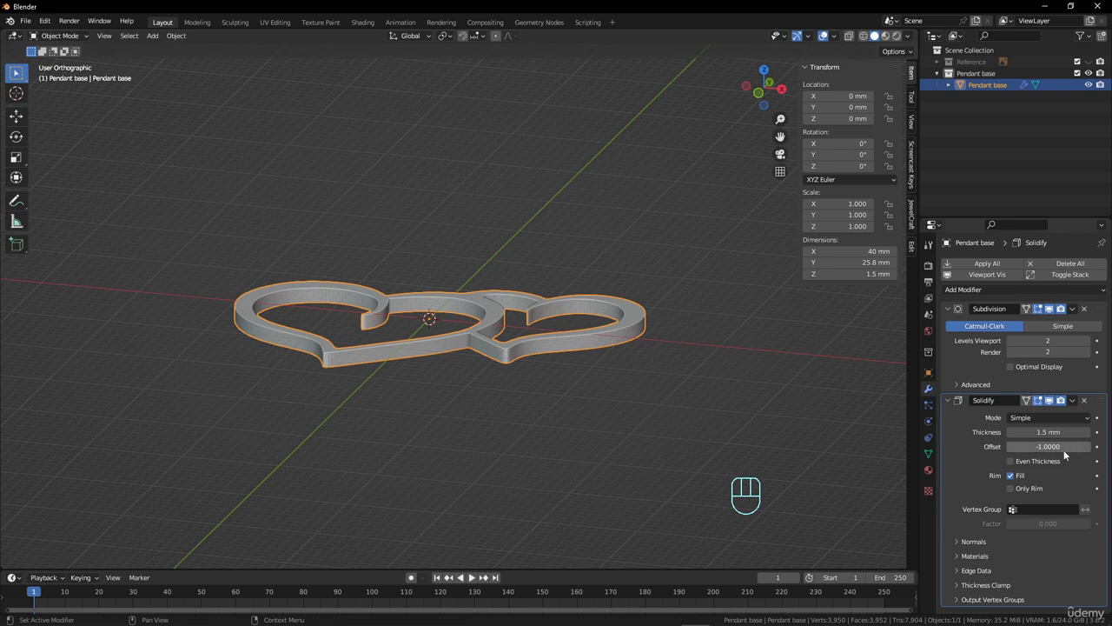
{"action": "left_click_drag", "start_coordinate": [1061, 447], "coordinate": [1061, 447]}
{"action": "left_click_drag", "start_coordinate": [1039, 446], "coordinate": [1091, 447]}
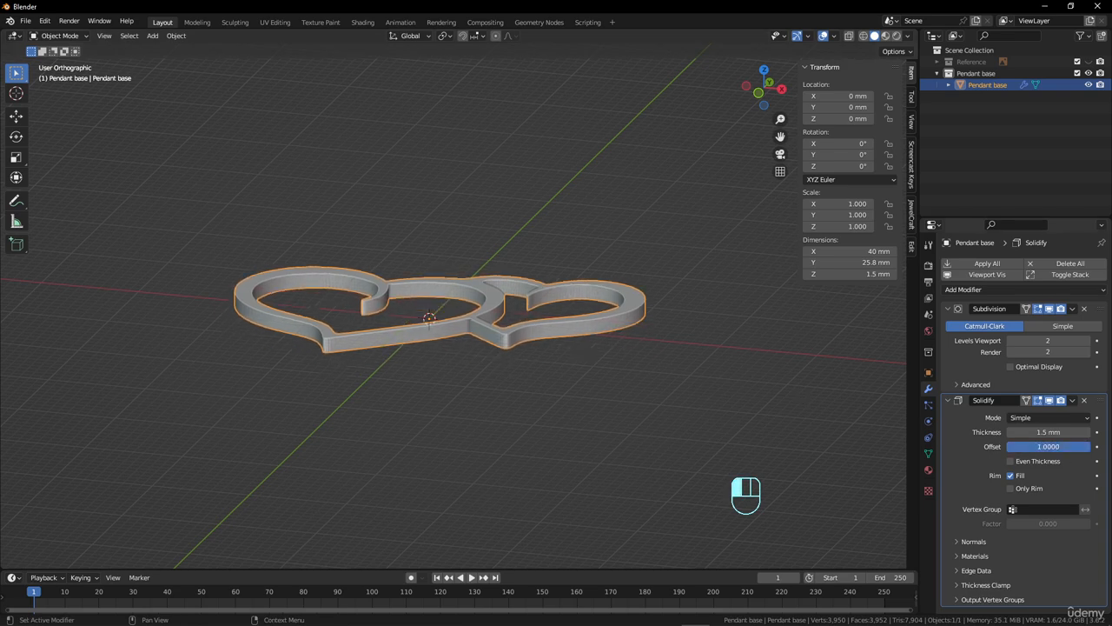
{"action": "key", "text": "KP_1"}
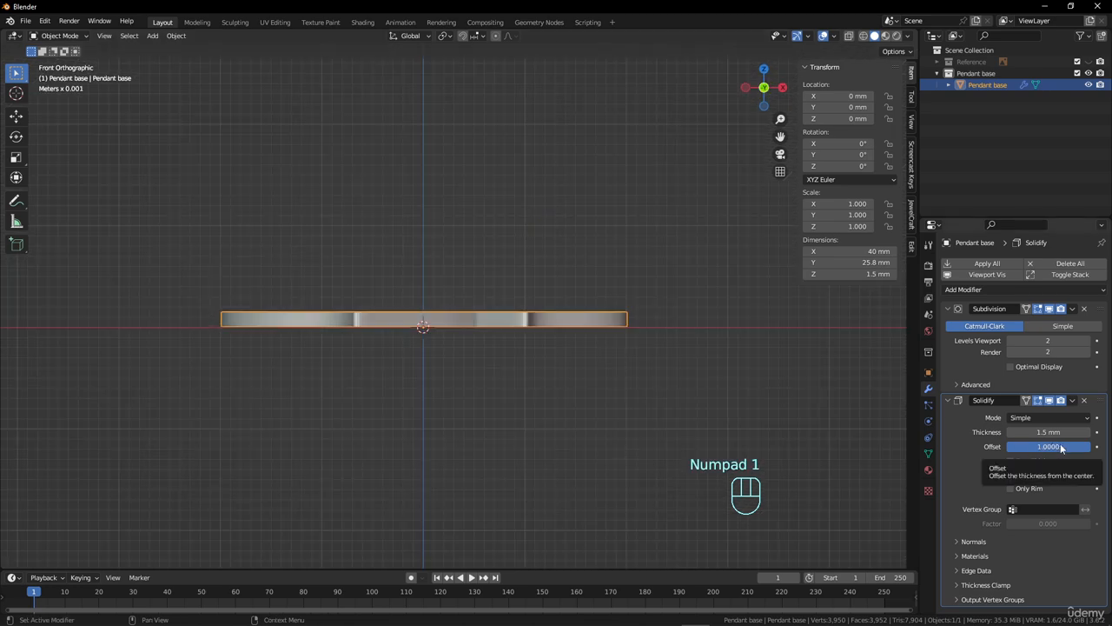
{"action": "mouse_move", "coordinate": [1061, 447]}
{"action": "left_mouse_down"}
{"action": "mouse_move", "coordinate": [991, 446]}
{"action": "mouse_move", "coordinate": [1081, 447]}
{"action": "left_mouse_up"}
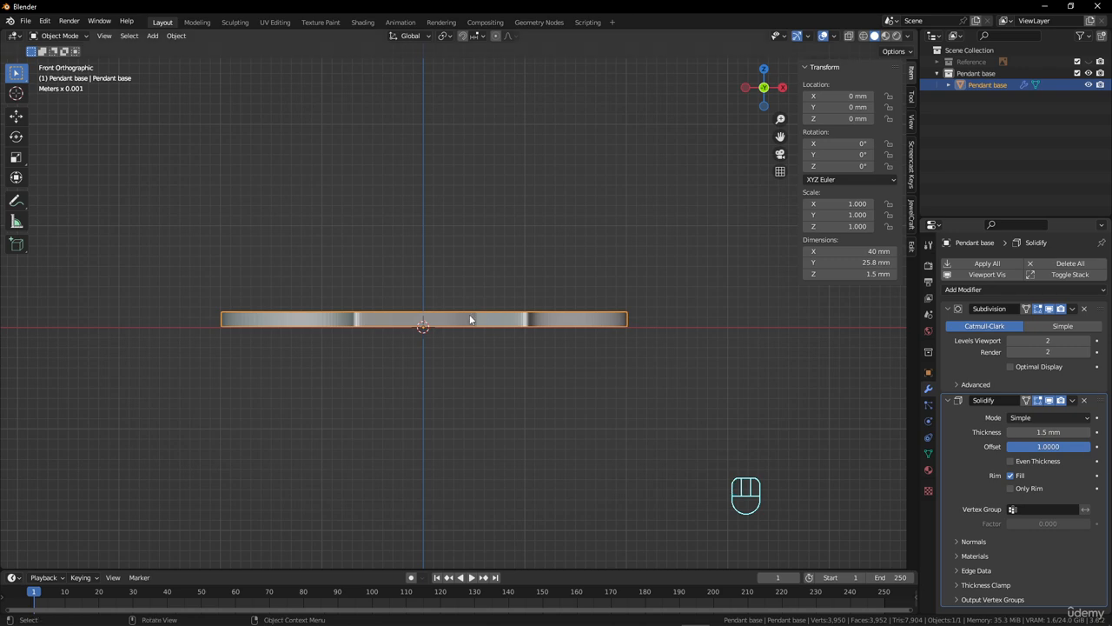
{"action": "middle_click_drag", "start_coordinate": [469, 315], "coordinate": [544, 340]}
{"action": "scroll", "coordinate": [523, 419], "scroll_direction": "up", "scroll_amount": 3}
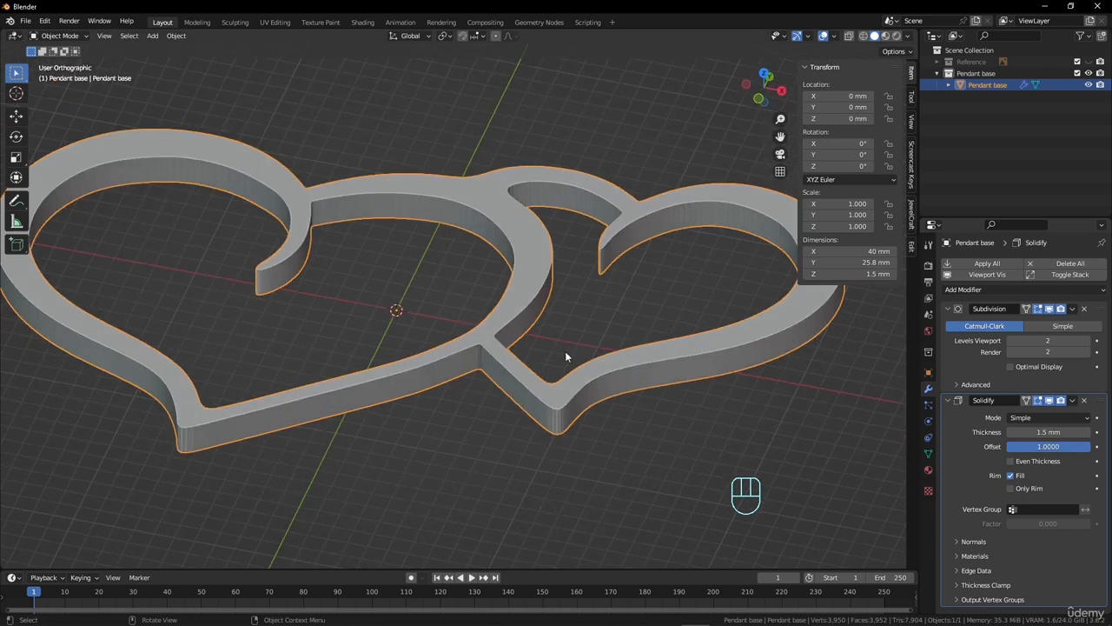
{"action": "scroll", "coordinate": [527, 365], "scroll_direction": "down", "scroll_amount": 3}
{"action": "scroll", "coordinate": [530, 367], "scroll_direction": "up", "scroll_amount": 2}
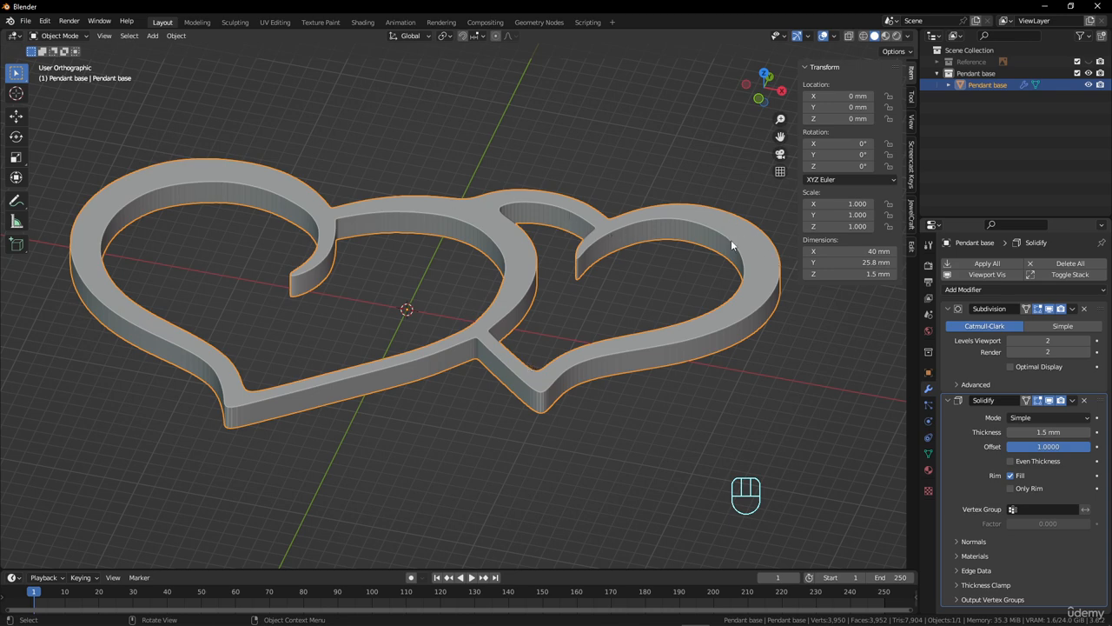
{"action": "left_click", "coordinate": [970, 75]}
{"action": "right_click", "coordinate": [970, 76]}
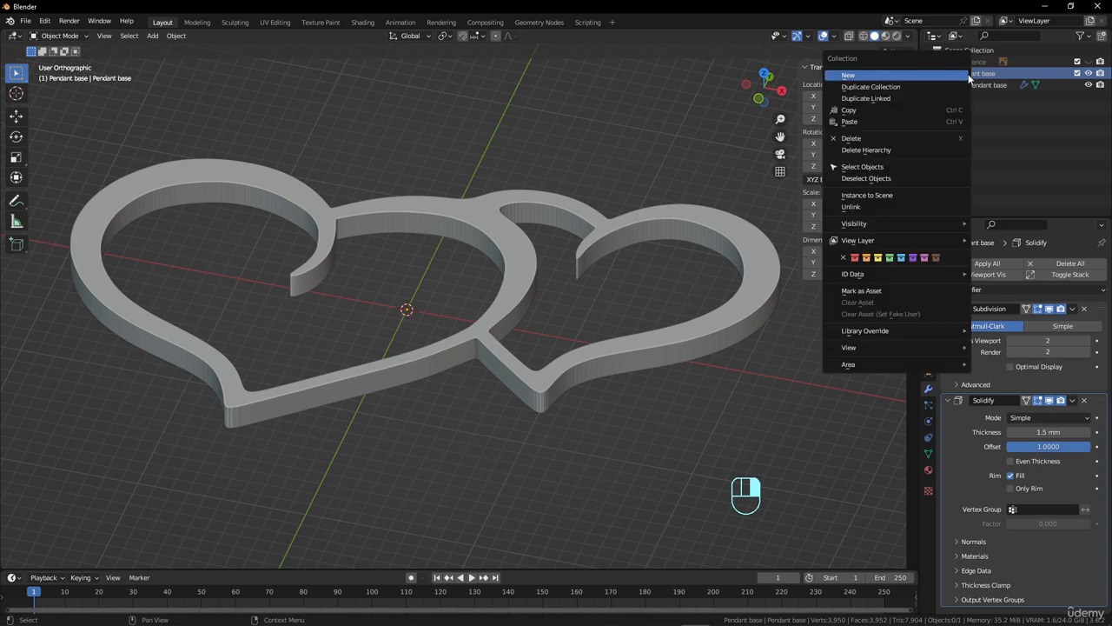
{"action": "left_click", "coordinate": [937, 76]}
{"action": "left_click", "coordinate": [990, 97]}
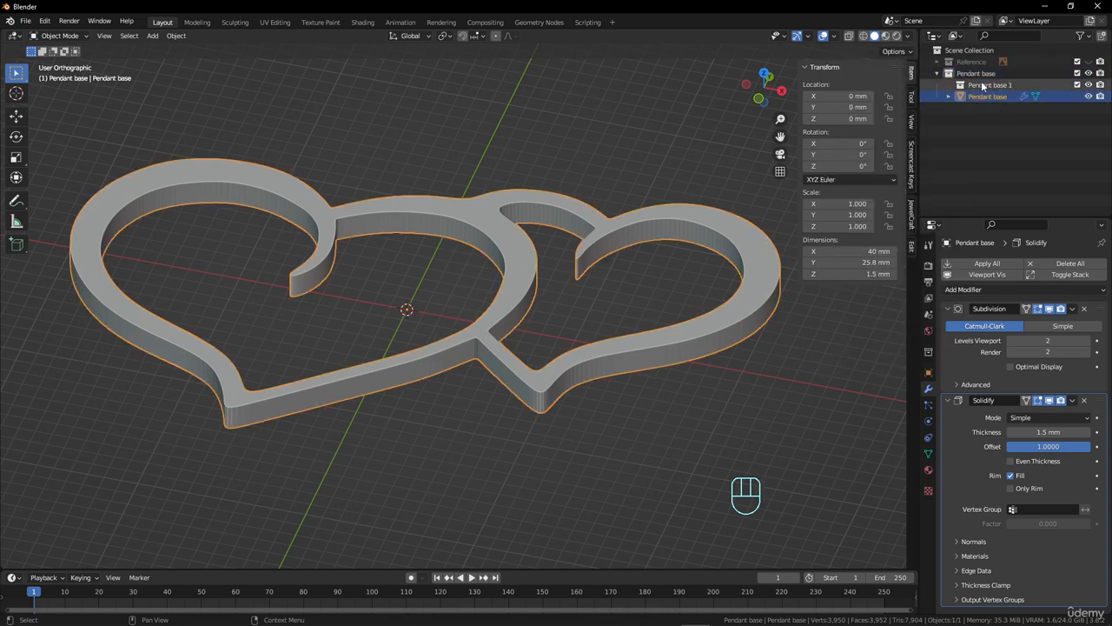
{"action": "key", "text": "ctrl+z"}
{"action": "key", "text": "ctrl+z"}
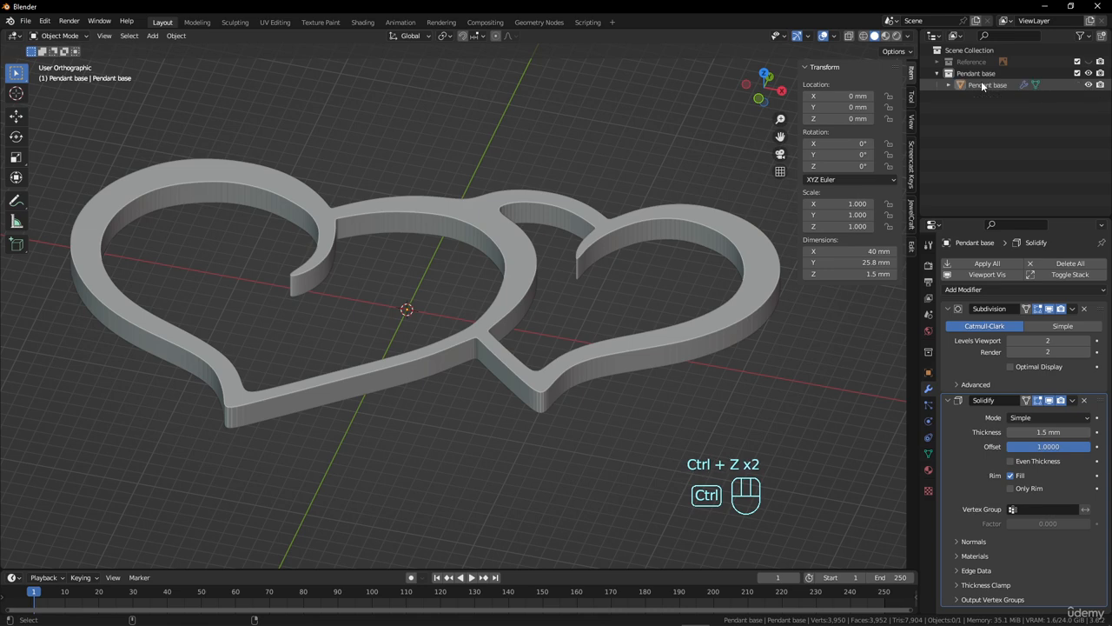
Step: Duplicate the Pendant base collection with its mesh and hide the original collection in the viewport
{"action": "right_click", "coordinate": [981, 77]}
{"action": "left_click", "coordinate": [980, 88]}
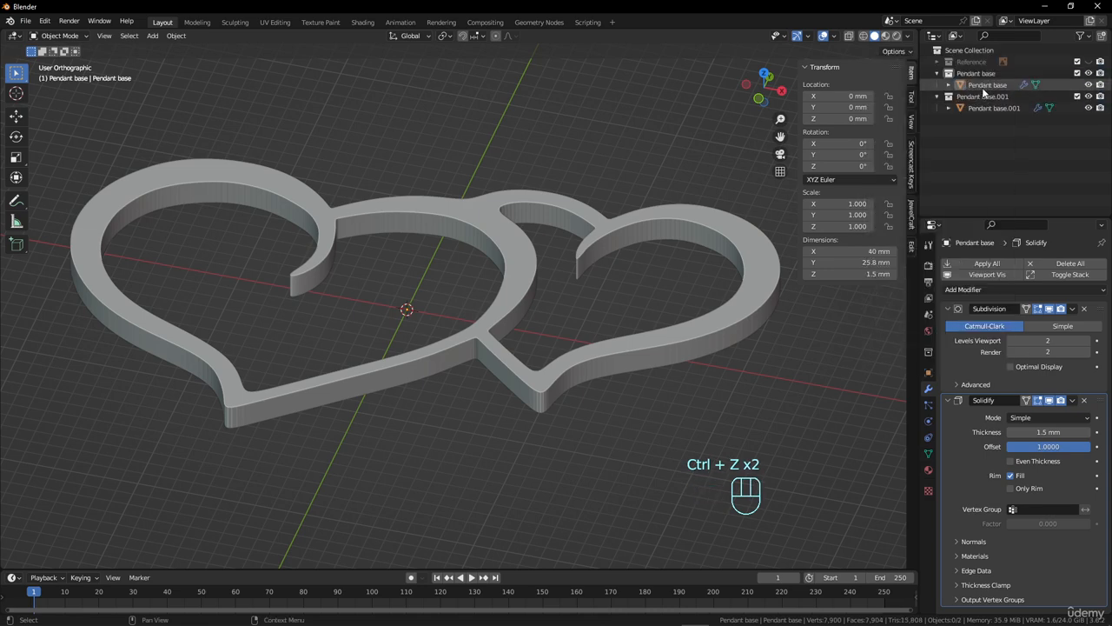
{"action": "left_click", "coordinate": [1088, 74]}
Step: Rename the duplicated collection as Pendant Subdivided
{"action": "double_click", "coordinate": [989, 97]}
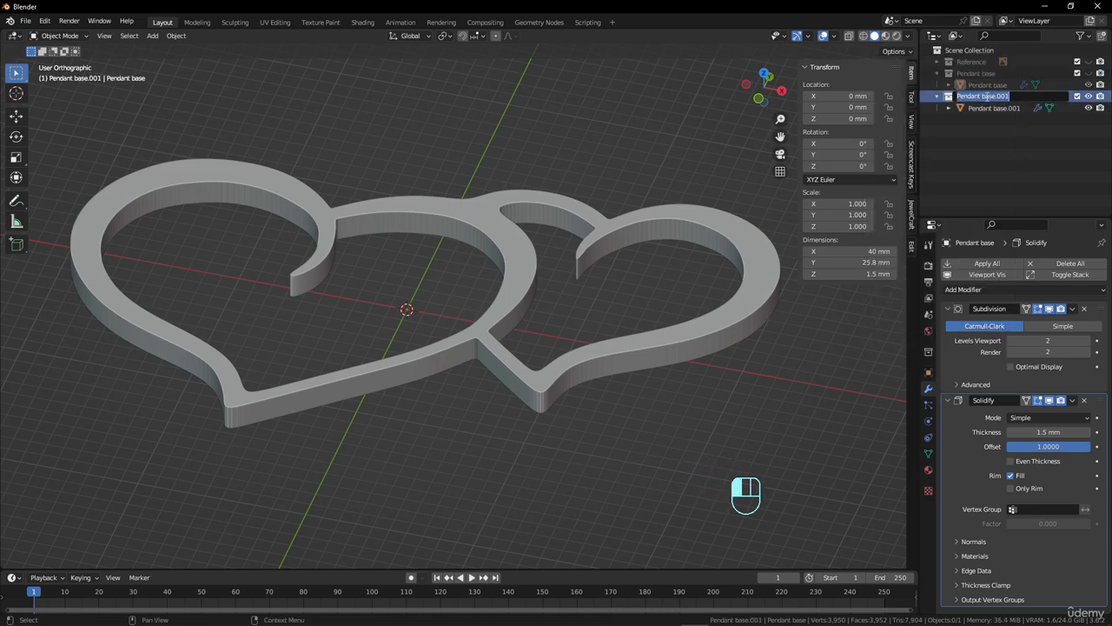
{"action": "left_click", "coordinate": [983, 97]}
{"action": "left_click_drag", "start_coordinate": [982, 97], "coordinate": [1039, 97]}
{"action": "type", "text": "Subdivided"}
{"action": "key", "text": "Return"}
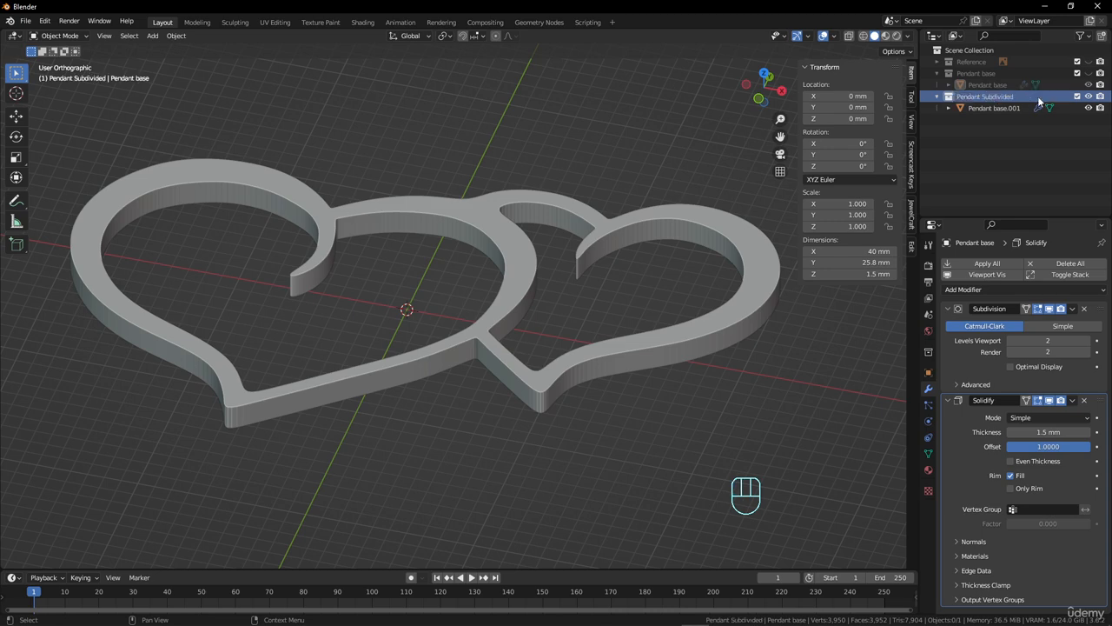
Step: Add a second Subdivision Surface modifier below Solidify on the pendant mesh in the Pendant Subdivided collection
{"action": "left_click", "coordinate": [995, 109]}
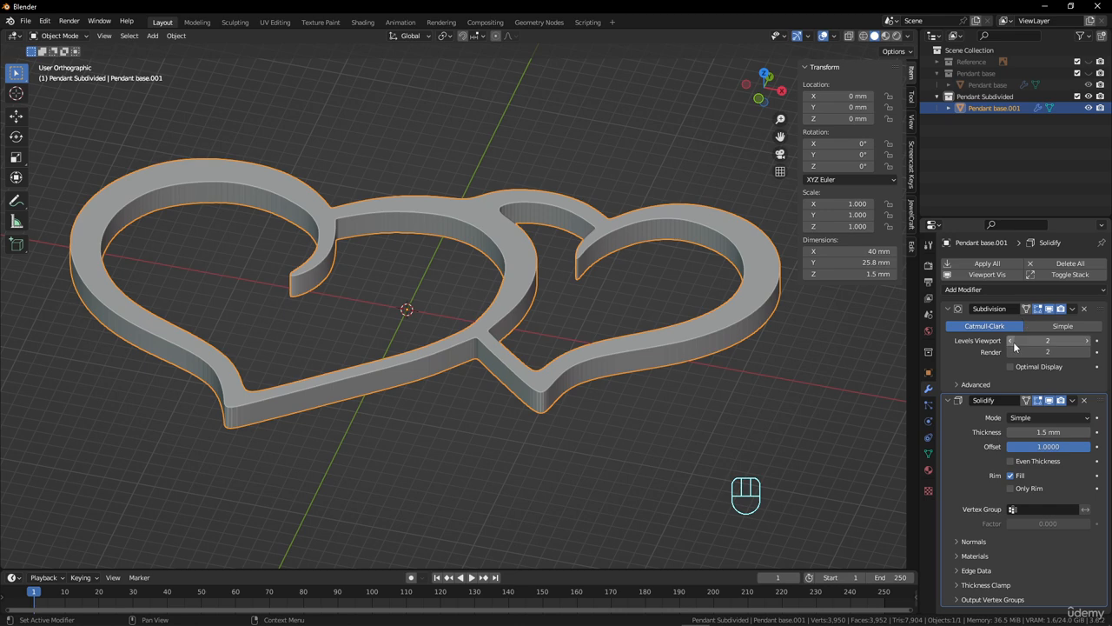
{"action": "left_click", "coordinate": [1010, 290]}
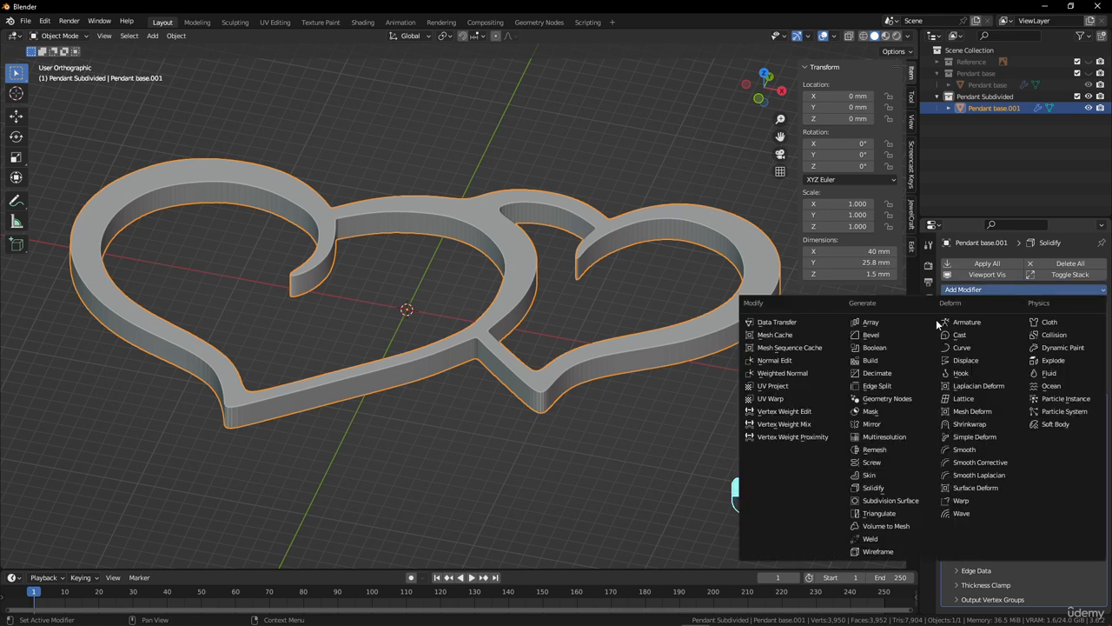
{"action": "left_click", "coordinate": [887, 500]}
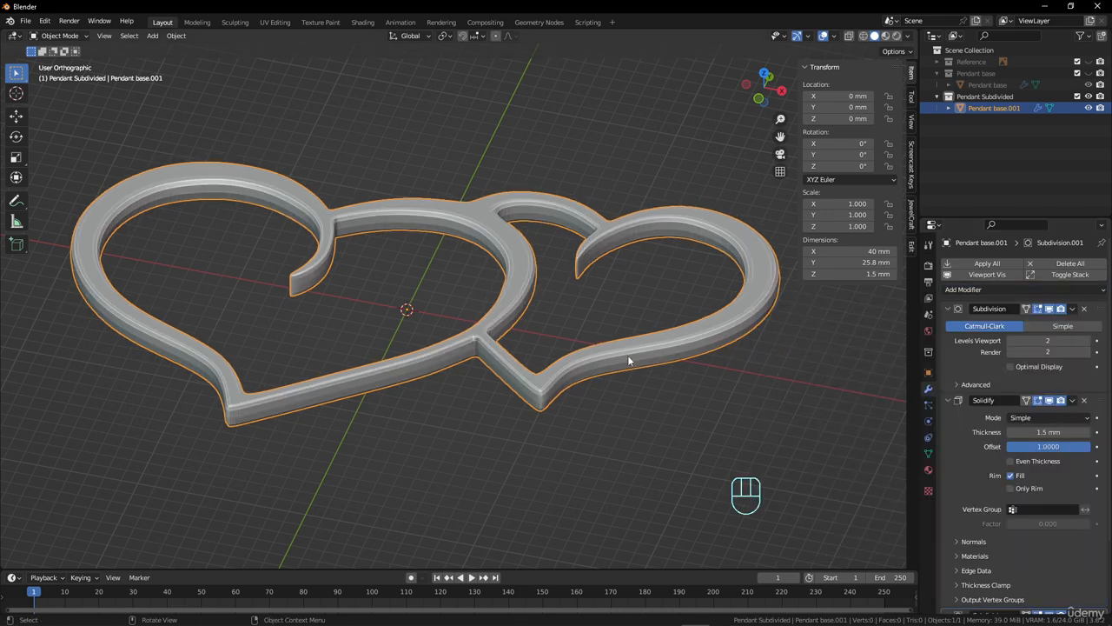
{"action": "middle_click_drag", "start_coordinate": [627, 357], "coordinate": [614, 321]}
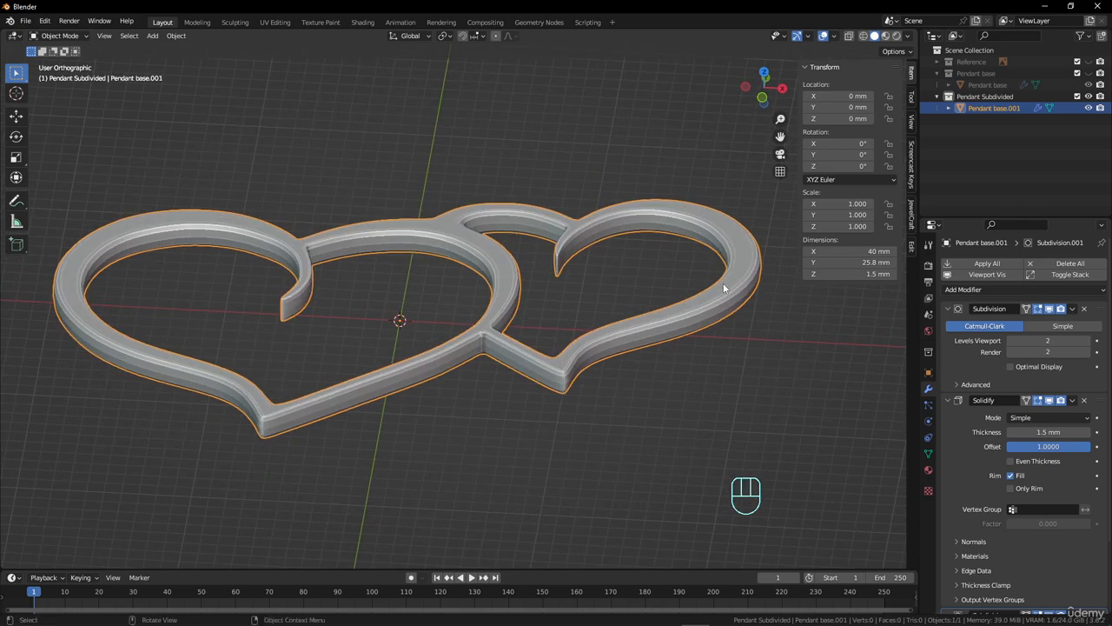
Step: Apply smooth shading to the double-heart pendant
{"action": "right_click", "coordinate": [723, 283]}
{"action": "left_click", "coordinate": [723, 287]}
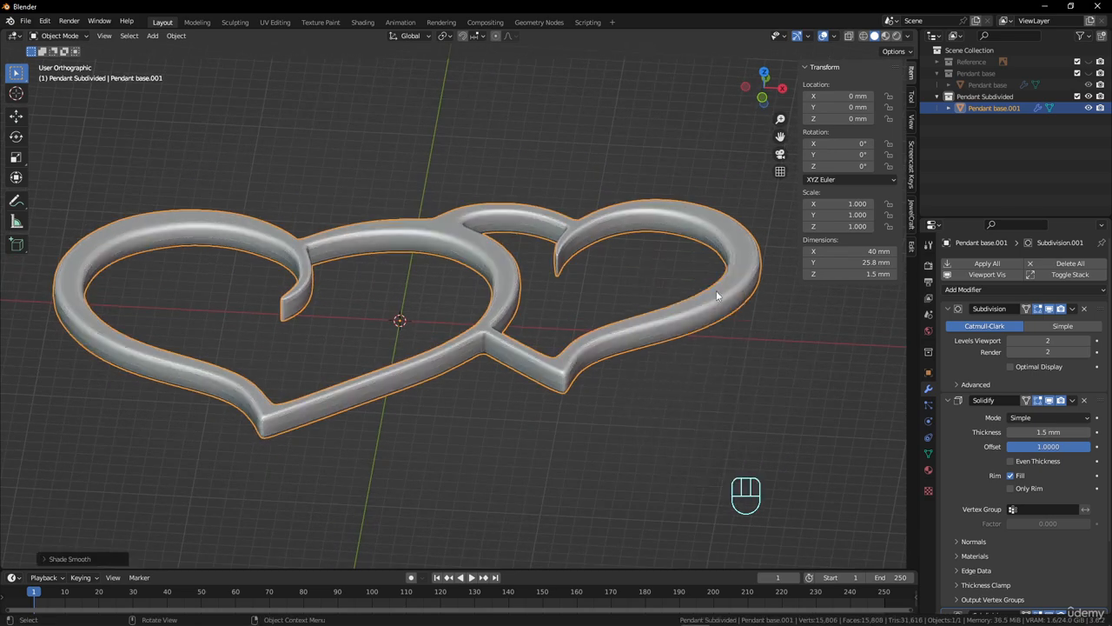
{"action": "middle_click_drag", "start_coordinate": [716, 290], "coordinate": [631, 321]}
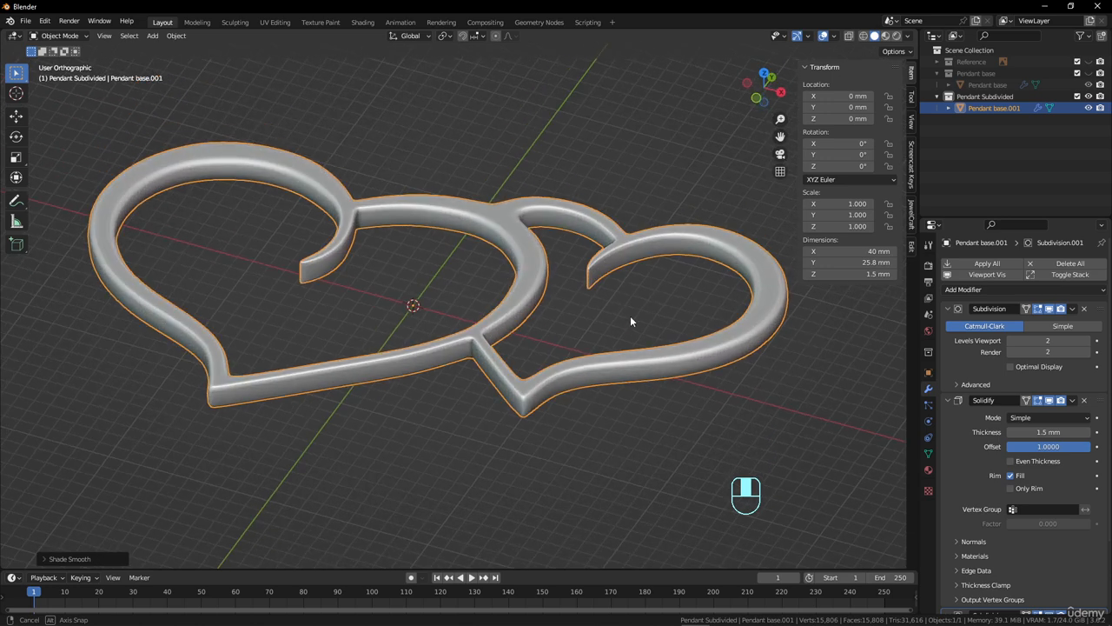
{"action": "middle_click_drag", "start_coordinate": [630, 322], "coordinate": [631, 322]}
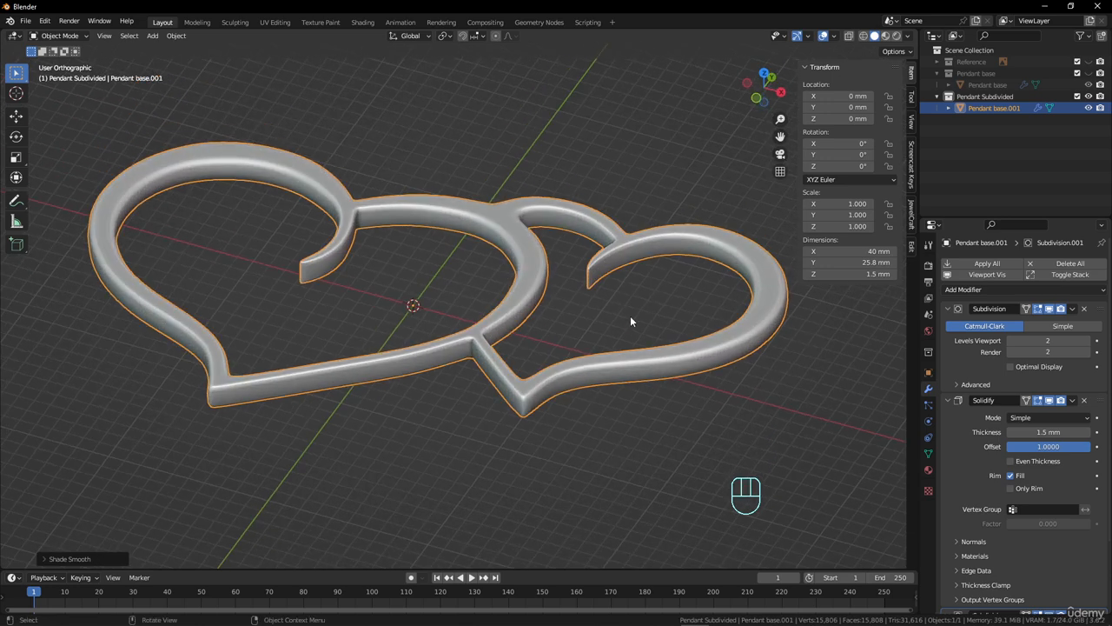
Step: Try viewport and render levels of 1 on the first Subdivision modifier, and set both back to 2
{"action": "left_click", "coordinate": [1011, 341]}
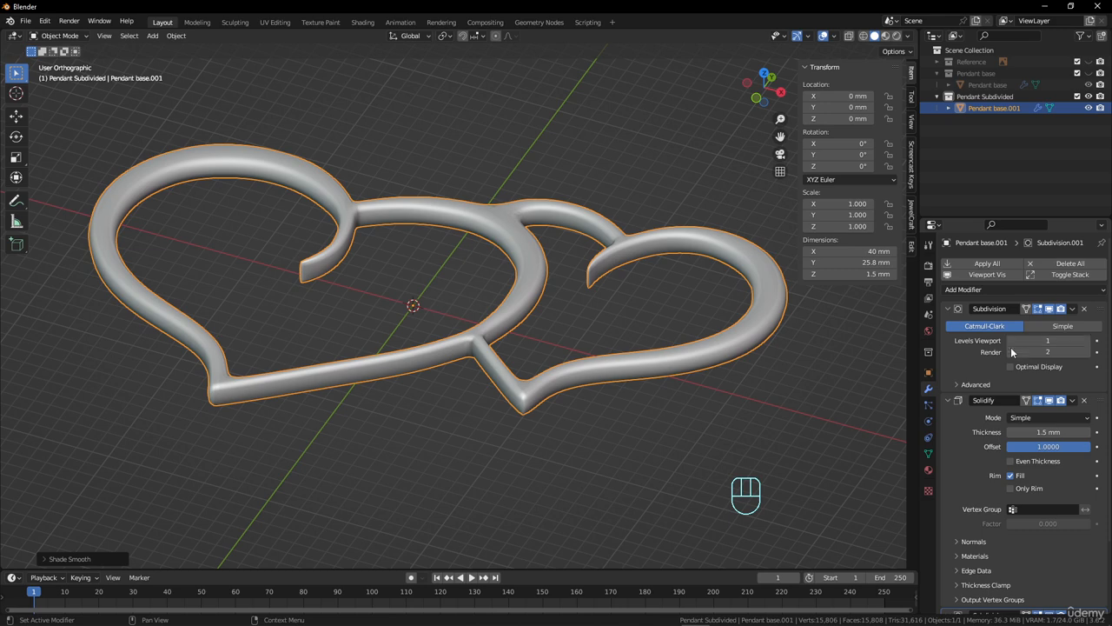
{"action": "left_click", "coordinate": [1010, 351]}
{"action": "middle_click_drag", "start_coordinate": [812, 406], "coordinate": [617, 375]}
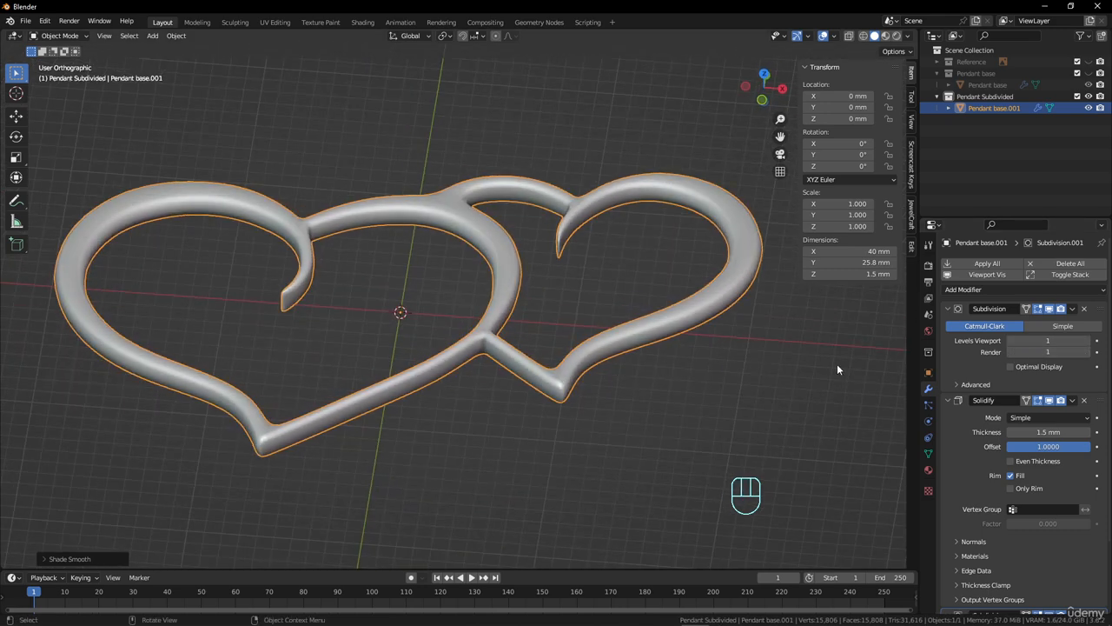
{"action": "left_click", "coordinate": [1089, 341]}
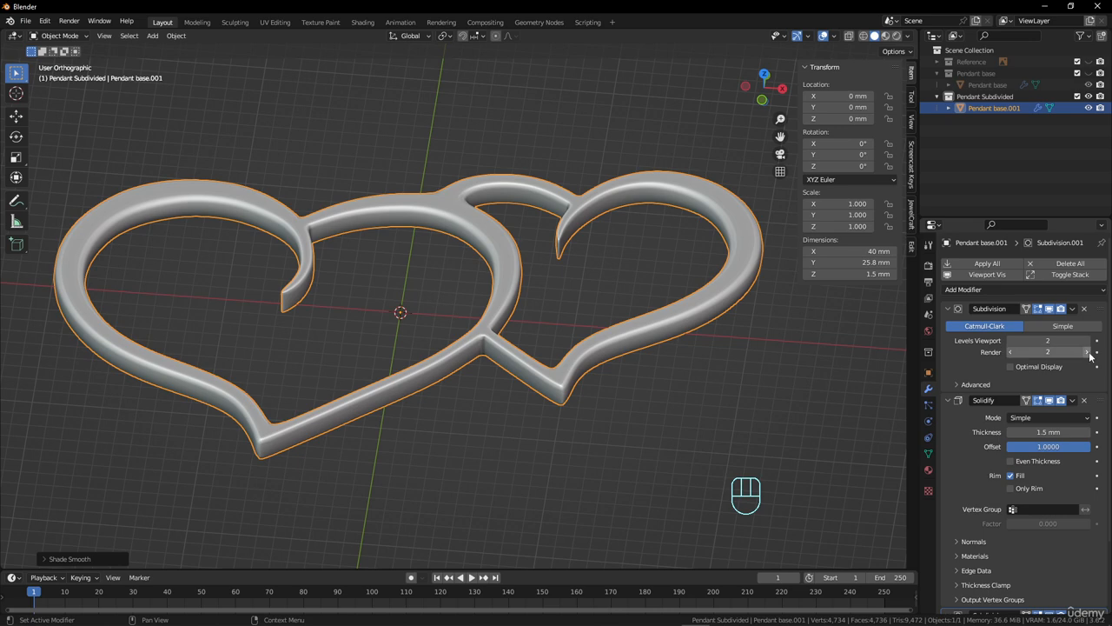
Step: Remove the second Subdivision modifier below Solidify from the pendant's modifier stack
{"action": "scroll", "coordinate": [1078, 365], "scroll_direction": "down", "scroll_amount": 3}
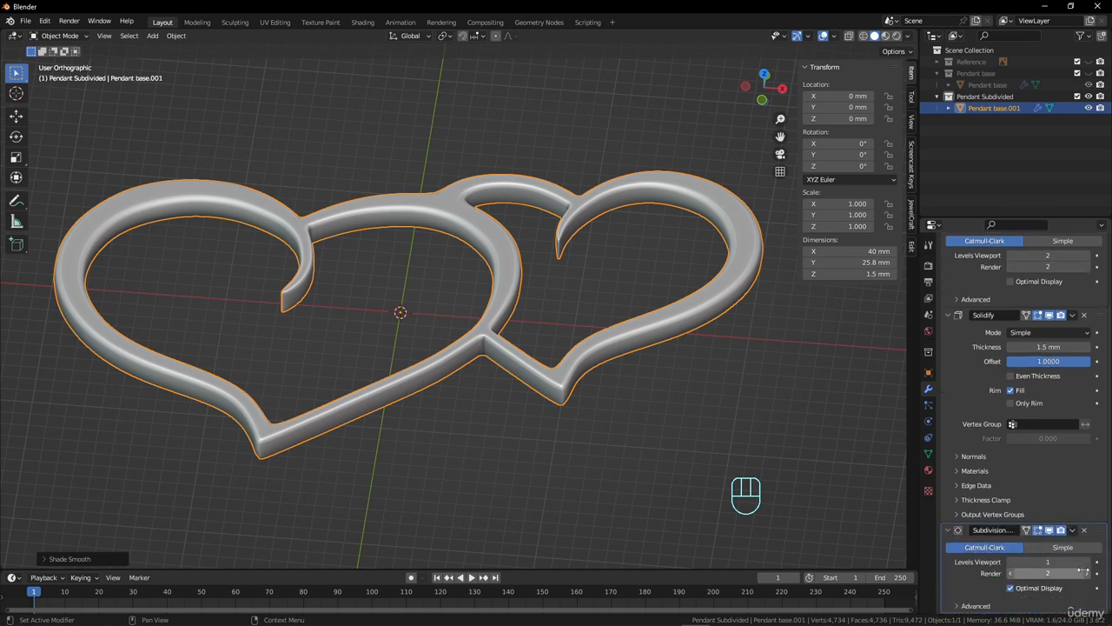
{"action": "scroll", "coordinate": [1054, 314], "scroll_direction": "up", "scroll_amount": 1}
{"action": "scroll", "coordinate": [1054, 315], "scroll_direction": "up", "scroll_amount": 2}
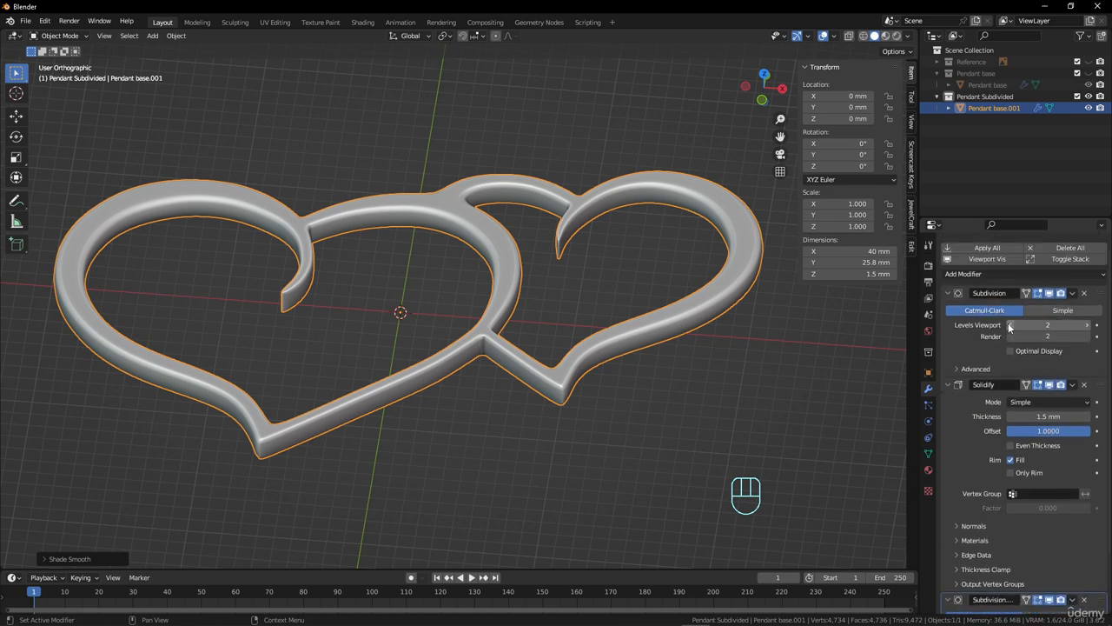
{"action": "scroll", "coordinate": [1086, 469], "scroll_direction": "down", "scroll_amount": 2}
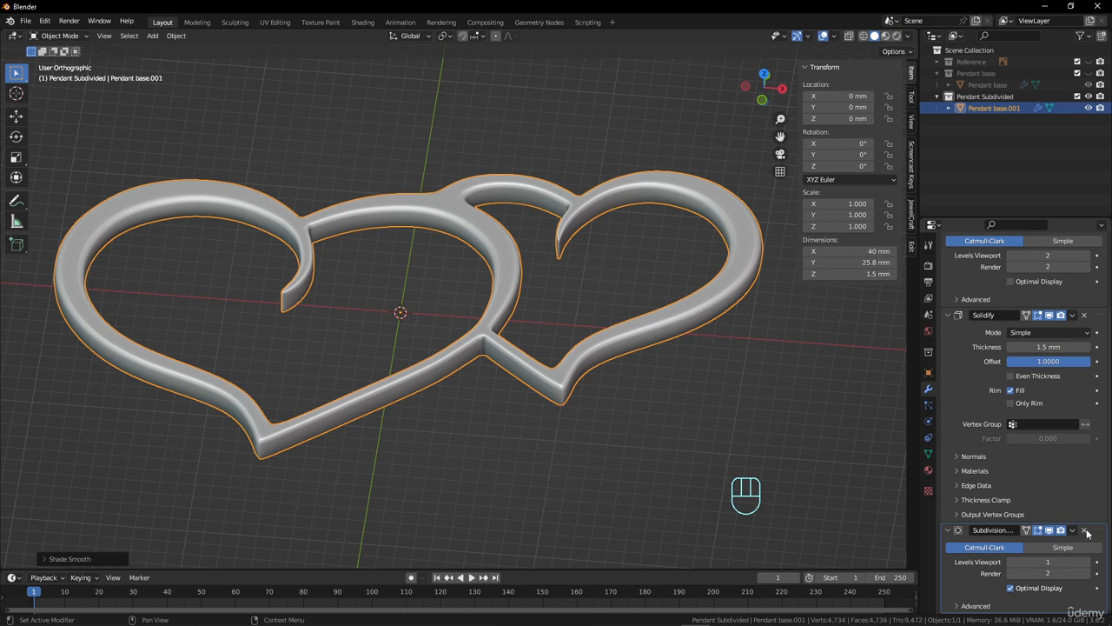
{"action": "left_click", "coordinate": [1086, 530]}
{"action": "scroll", "coordinate": [642, 336], "scroll_direction": "down", "scroll_amount": 3}
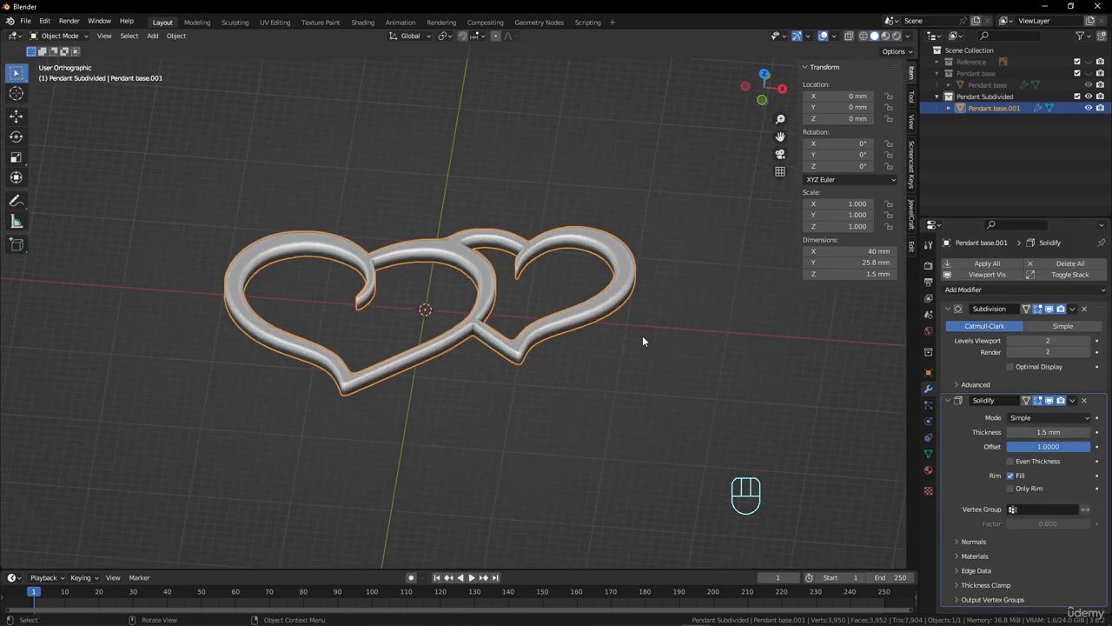
{"action": "scroll", "coordinate": [642, 335], "scroll_direction": "up", "scroll_amount": 2}
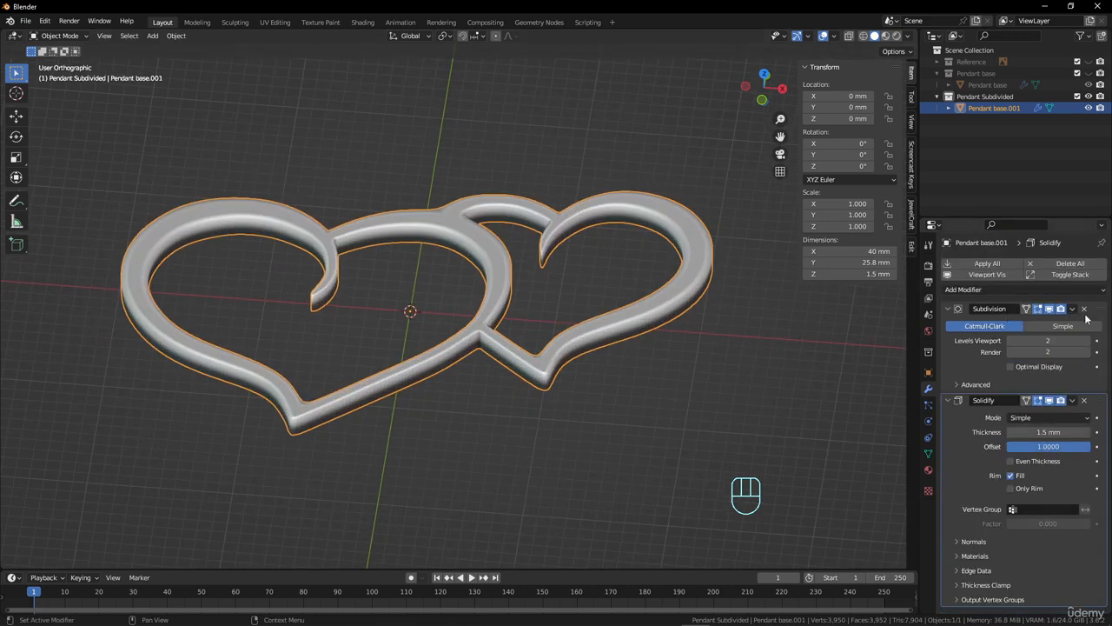
Step: Move the remaining Subdivision modifier below Solidify and examine the pendant's rounded shape from several angles
{"action": "left_click_drag", "start_coordinate": [1096, 313], "coordinate": [1075, 534]}
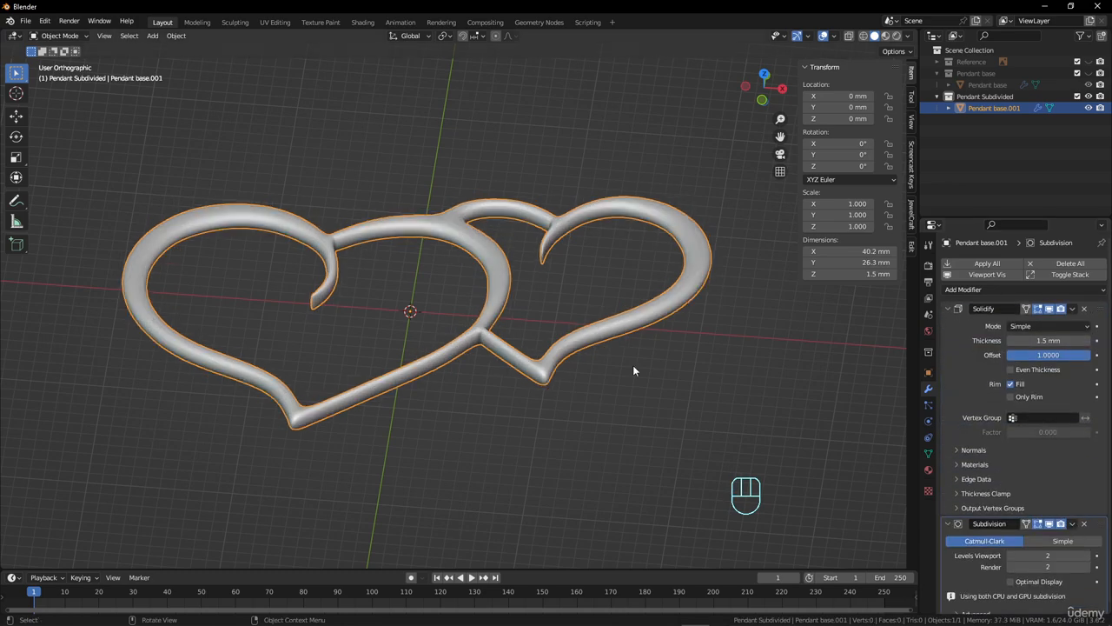
{"action": "middle_click_drag", "start_coordinate": [633, 365], "coordinate": [509, 322]}
{"action": "scroll", "coordinate": [596, 328], "scroll_direction": "up", "scroll_amount": 3}
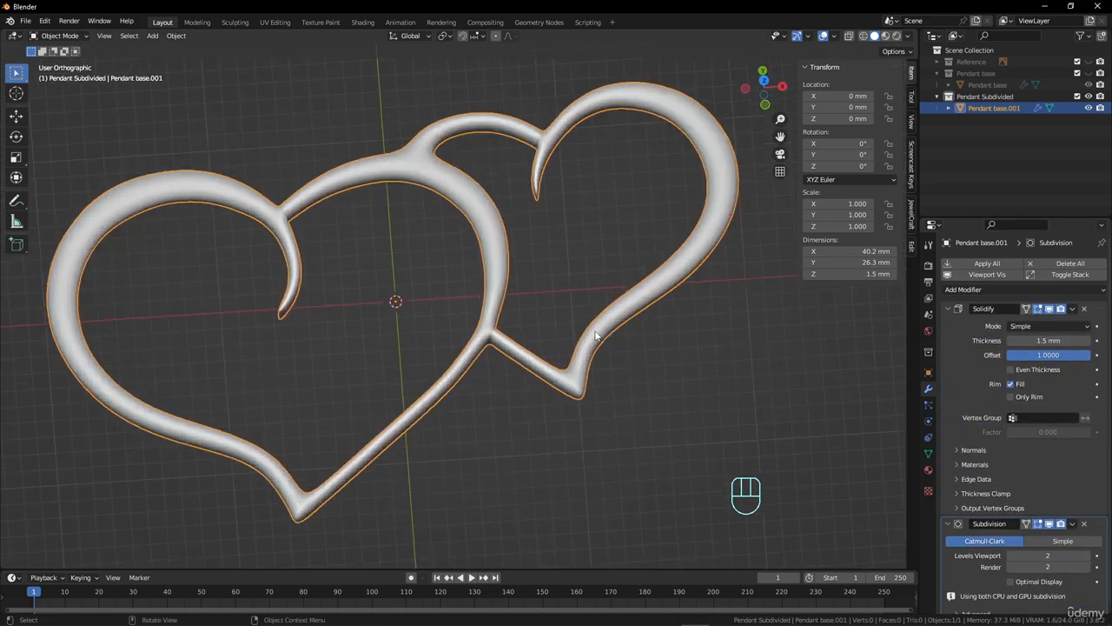
{"action": "middle_click_drag", "start_coordinate": [596, 328], "coordinate": [748, 304]}
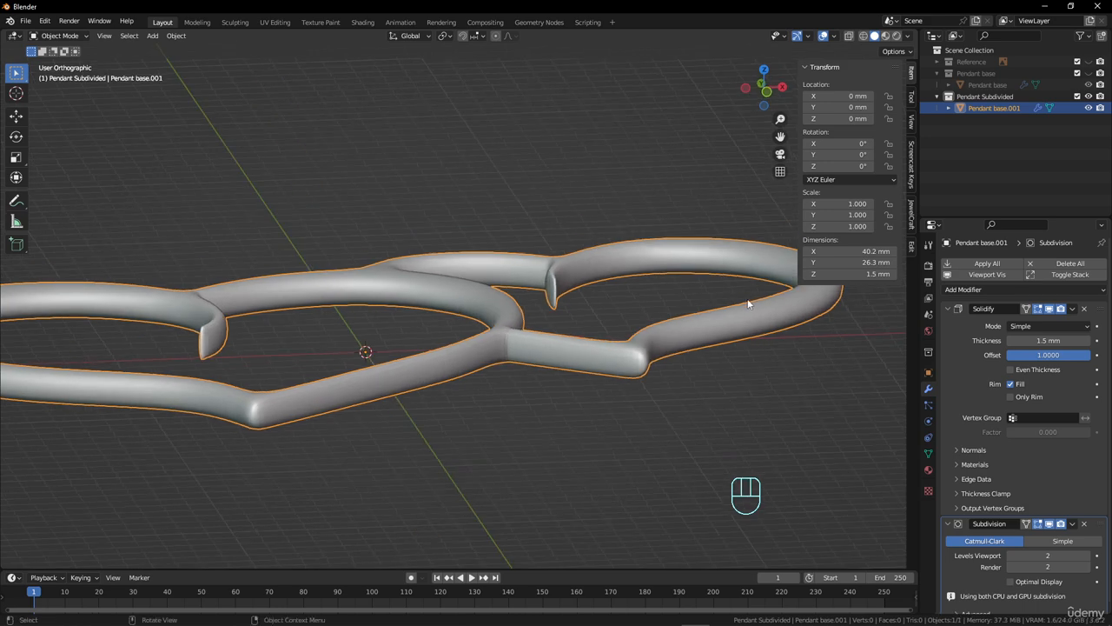
{"action": "scroll", "coordinate": [811, 327], "scroll_direction": "down", "scroll_amount": 5}
{"action": "middle_click_drag", "start_coordinate": [810, 327], "coordinate": [698, 365]}
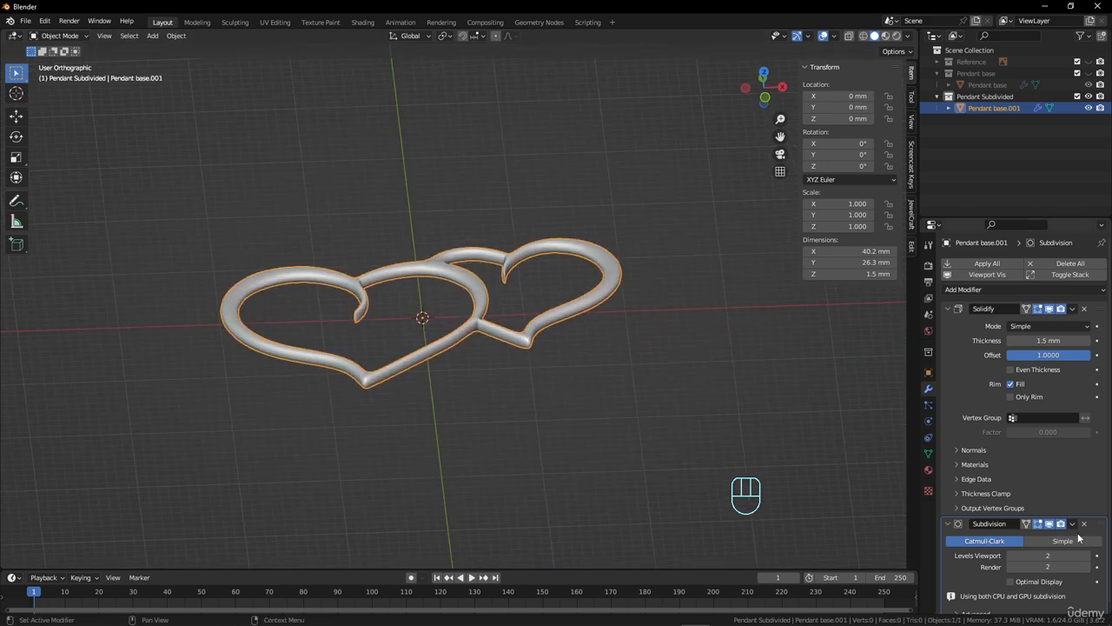
Step: Move the Subdivision modifier back above Solidify in the modifier stack
{"action": "left_click", "coordinate": [1082, 434]}
{"action": "left_click_drag", "start_coordinate": [1071, 524], "coordinate": [1071, 300]}
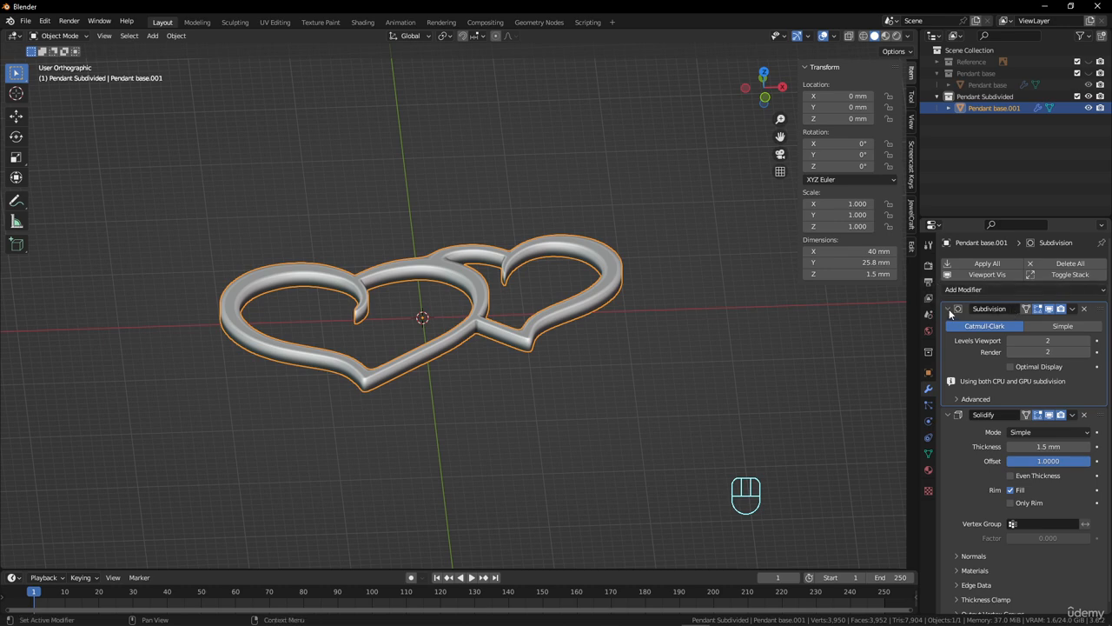
{"action": "scroll", "coordinate": [483, 346], "scroll_direction": "up", "scroll_amount": 4}
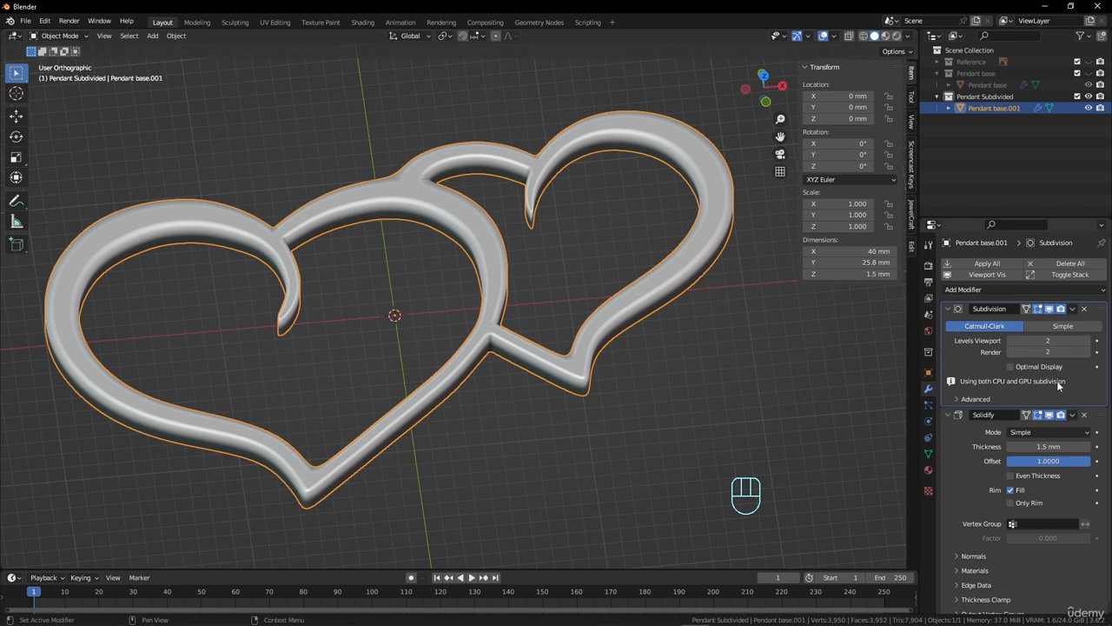
Step: Add a second Subdivision Surface modifier after Solidify and examine the pendant's edges
{"action": "left_click", "coordinate": [1008, 290]}
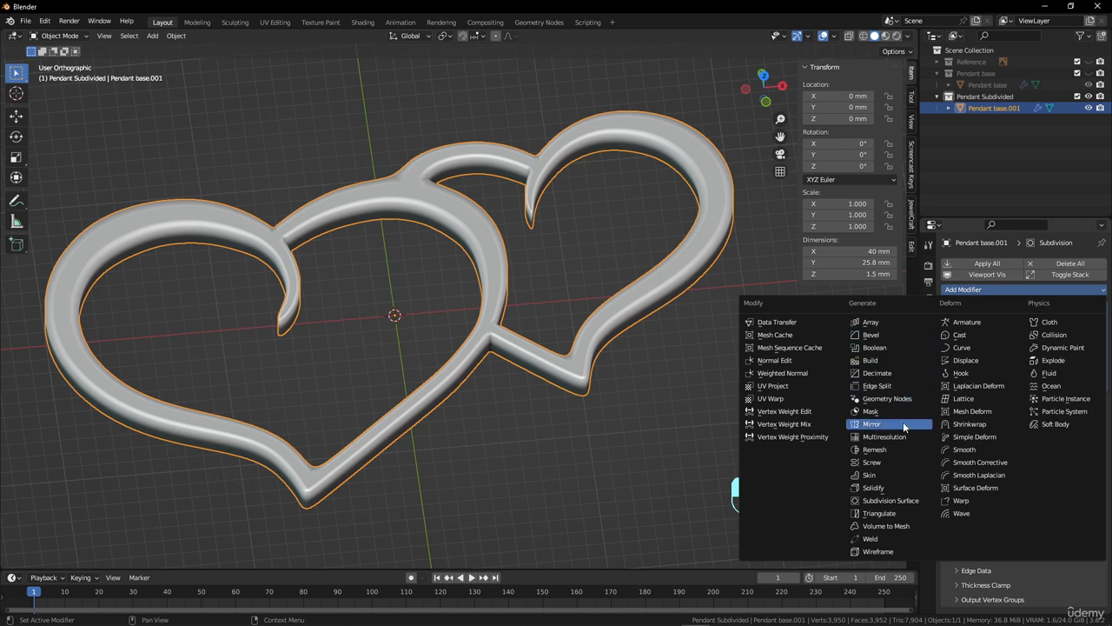
{"action": "left_click", "coordinate": [894, 501]}
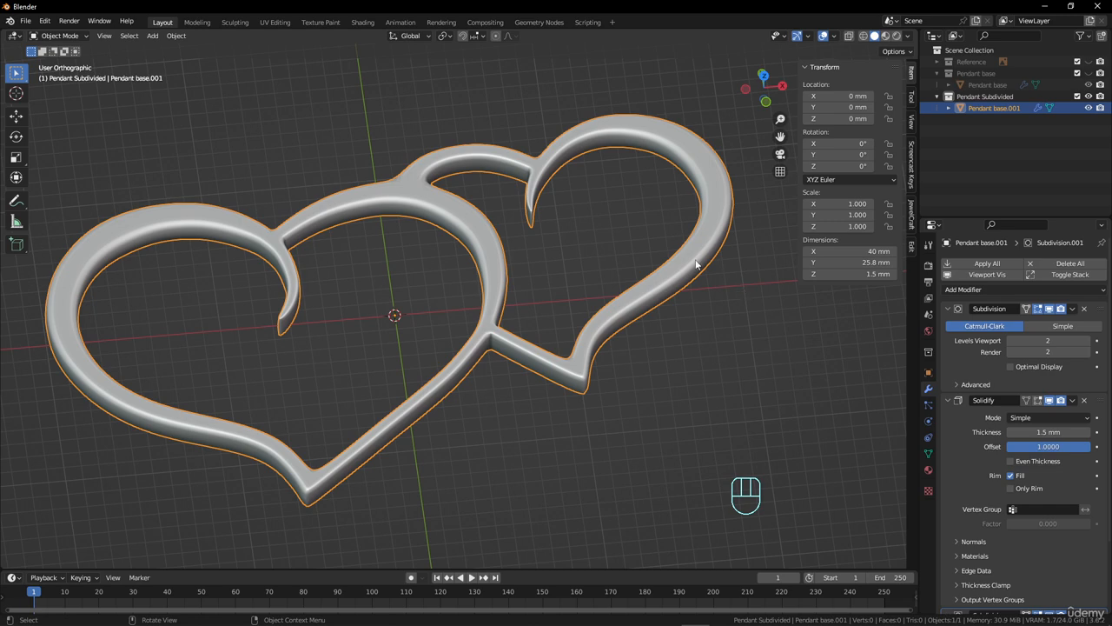
{"action": "middle_click_drag", "start_coordinate": [691, 236], "coordinate": [545, 417]}
{"action": "scroll", "coordinate": [707, 353], "scroll_direction": "up", "scroll_amount": 2}
{"action": "scroll", "coordinate": [707, 352], "scroll_direction": "down", "scroll_amount": 2}
{"action": "middle_click_drag", "start_coordinate": [647, 327], "coordinate": [615, 330]}
Step: Turn off the viewport display of the second Subdivision, the Solidify and the first Subdivision modifiers
{"action": "scroll", "coordinate": [1018, 441], "scroll_direction": "down", "scroll_amount": 1}
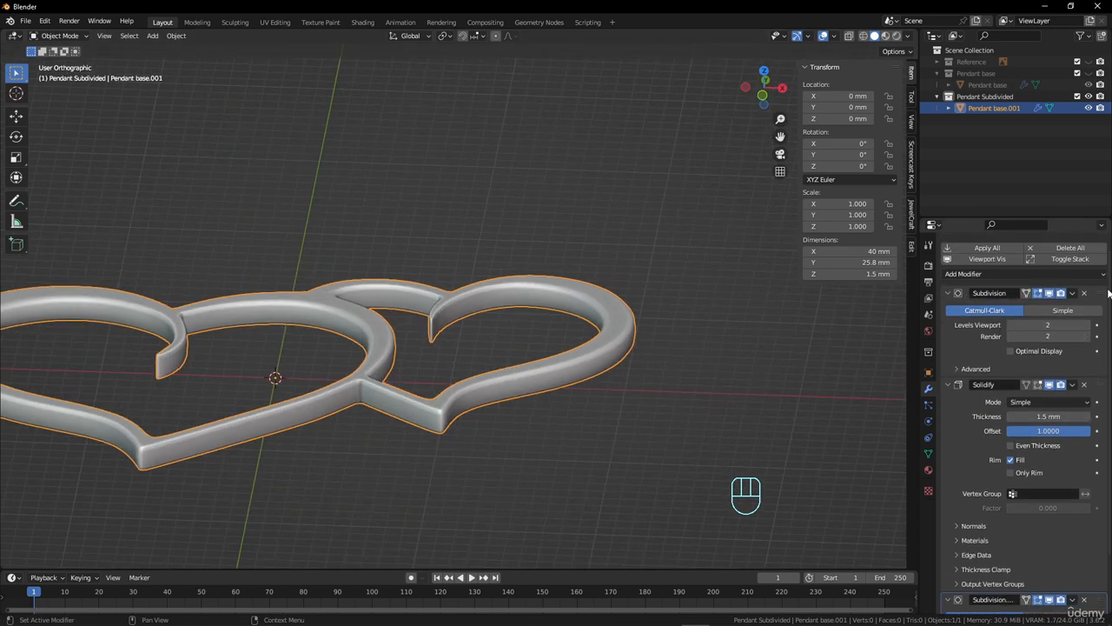
{"action": "scroll", "coordinate": [1035, 425], "scroll_direction": "down", "scroll_amount": 2}
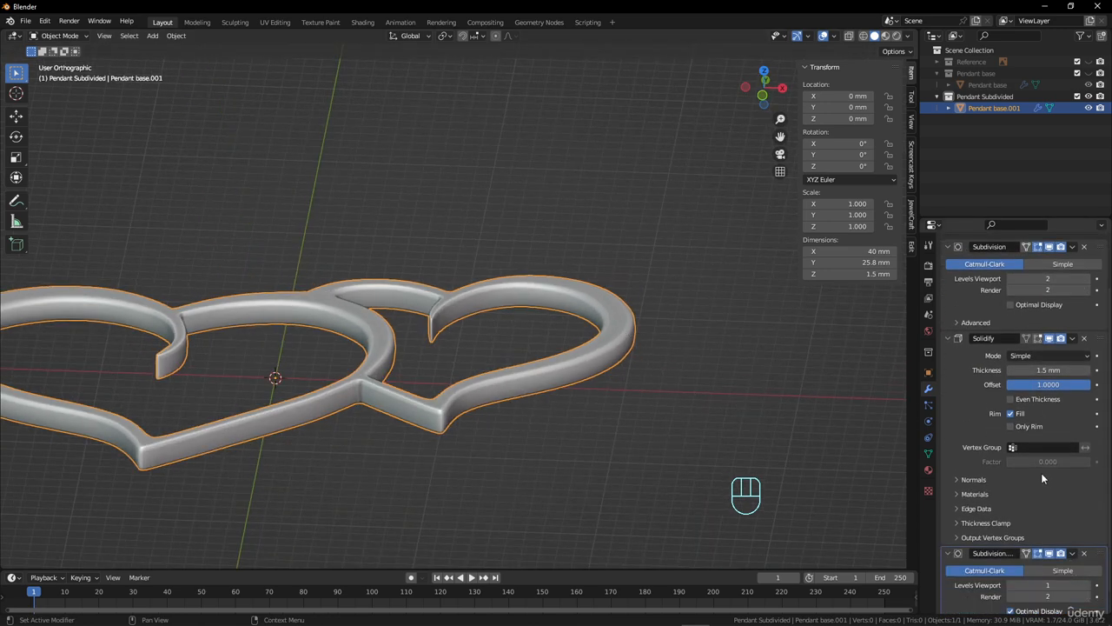
{"action": "left_click", "coordinate": [1050, 557]}
{"action": "left_click", "coordinate": [1049, 338]}
{"action": "scroll", "coordinate": [1034, 343], "scroll_direction": "up", "scroll_amount": 3}
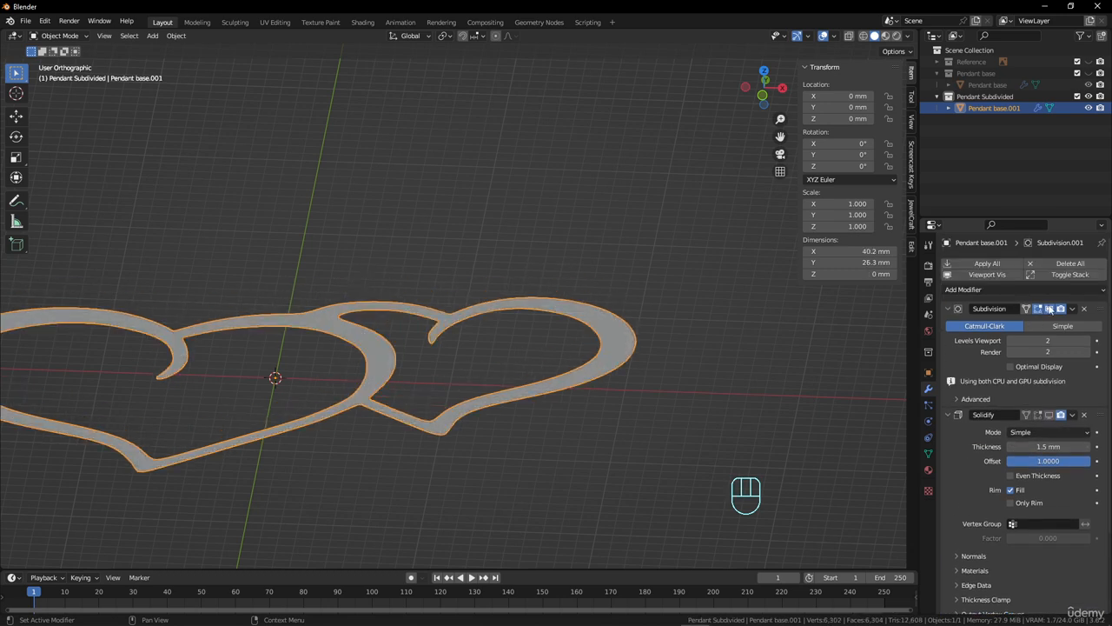
{"action": "left_click", "coordinate": [1050, 309]}
{"action": "middle_click_drag", "start_coordinate": [505, 351], "coordinate": [721, 316], "text": "shift"}
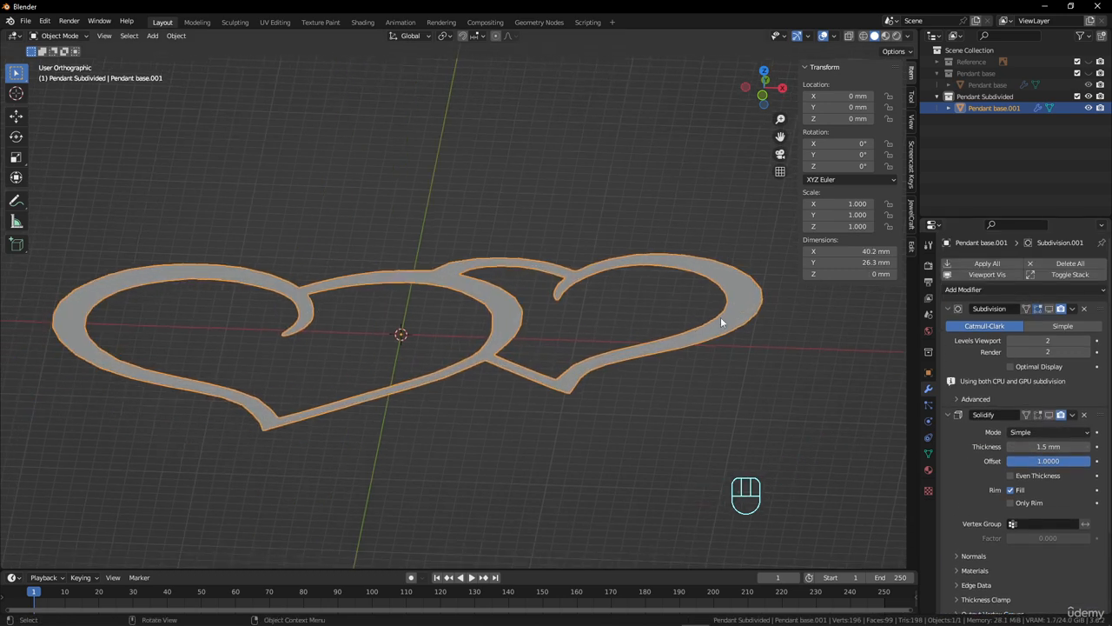
Step: Enable the Wireframe overlay in the viewport and examine the flat pendant's base mesh up close
{"action": "left_click", "coordinate": [836, 38]}
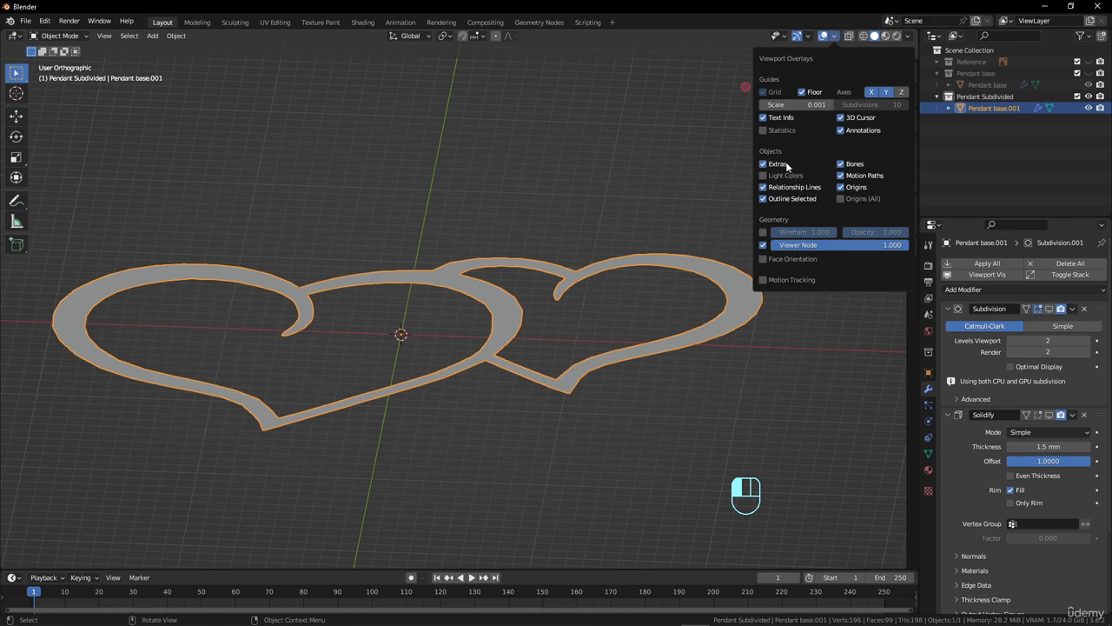
{"action": "left_click", "coordinate": [764, 232]}
{"action": "key", "text": "n"}
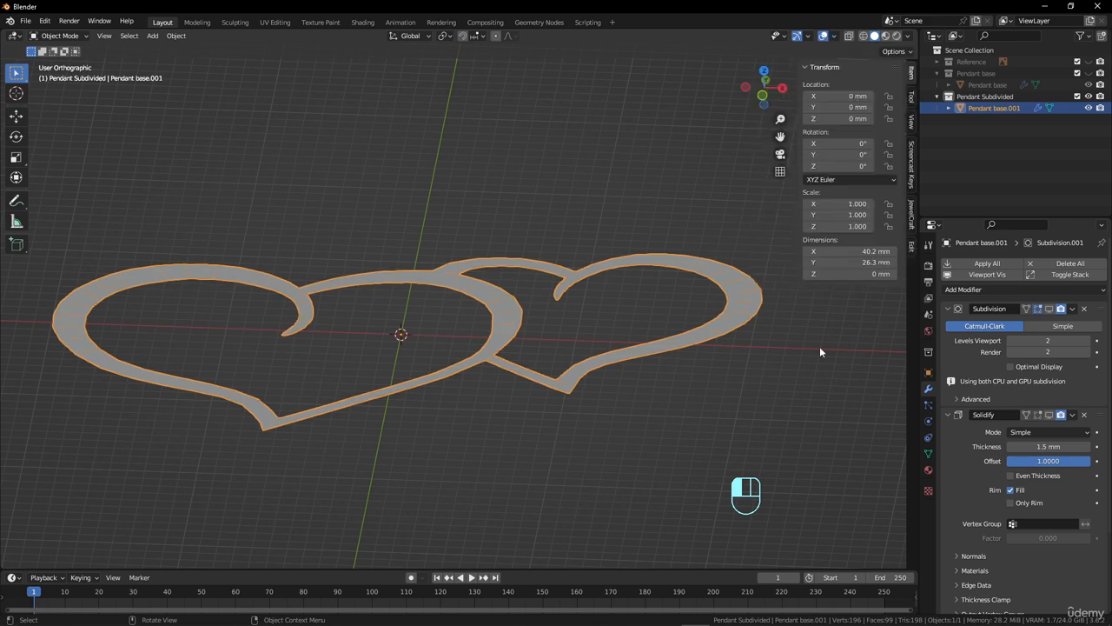
{"action": "scroll", "coordinate": [513, 352], "scroll_direction": "up", "scroll_amount": 5}
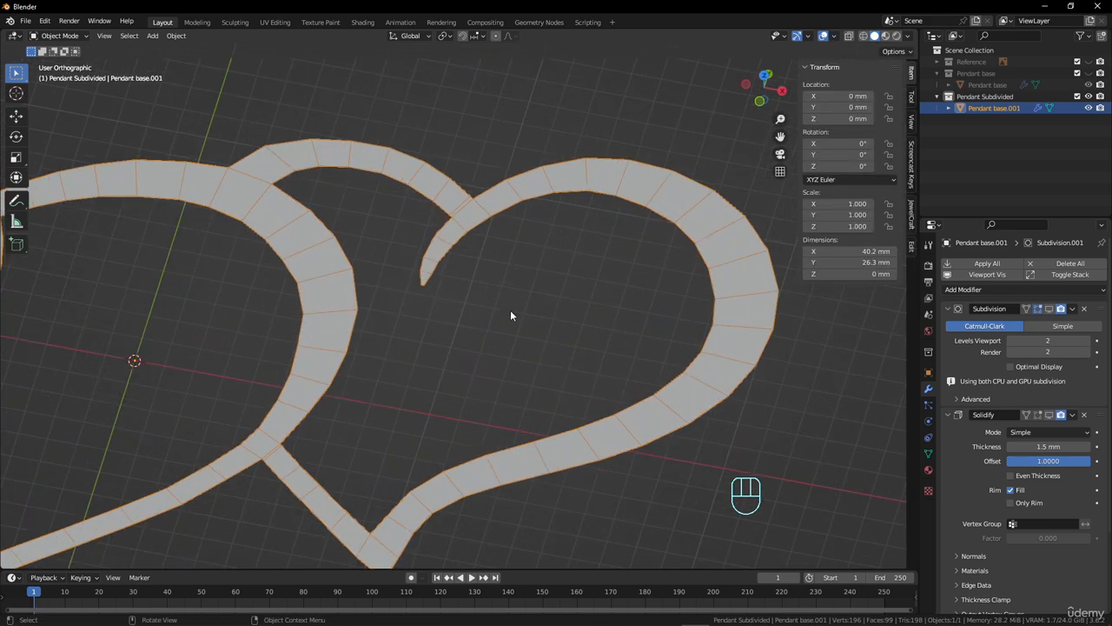
{"action": "scroll", "coordinate": [641, 304], "scroll_direction": "down", "scroll_amount": 2}
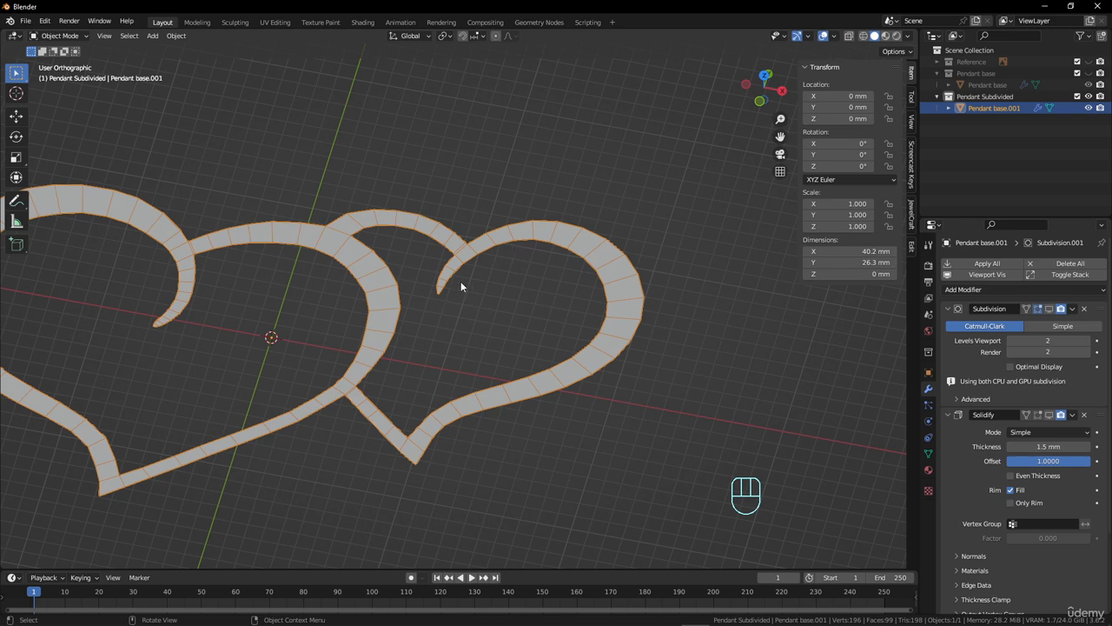
{"action": "scroll", "coordinate": [460, 281], "scroll_direction": "up", "scroll_amount": 1}
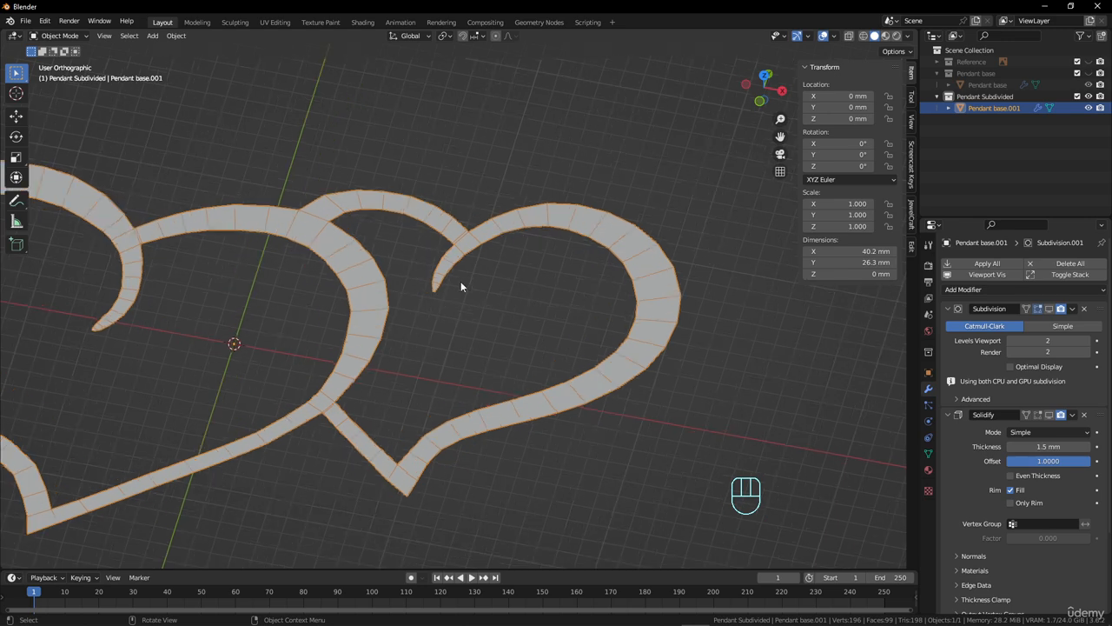
Step: Turn on the first Subdivision modifier's viewport display and examine the subdivided mesh
{"action": "left_click", "coordinate": [1049, 309]}
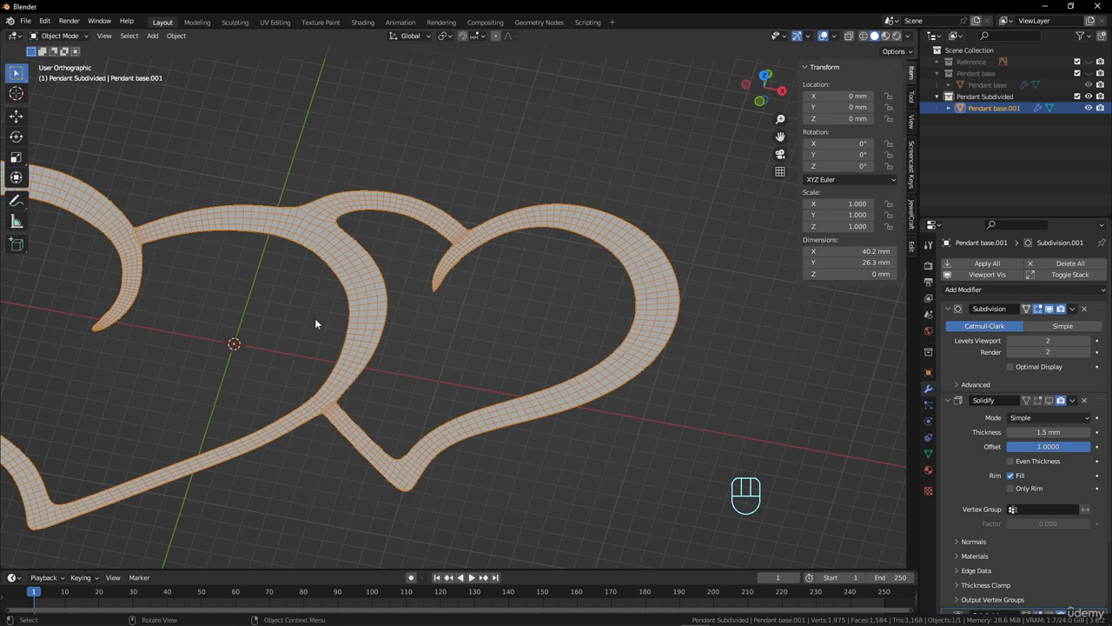
{"action": "scroll", "coordinate": [314, 318], "scroll_direction": "up", "scroll_amount": 2}
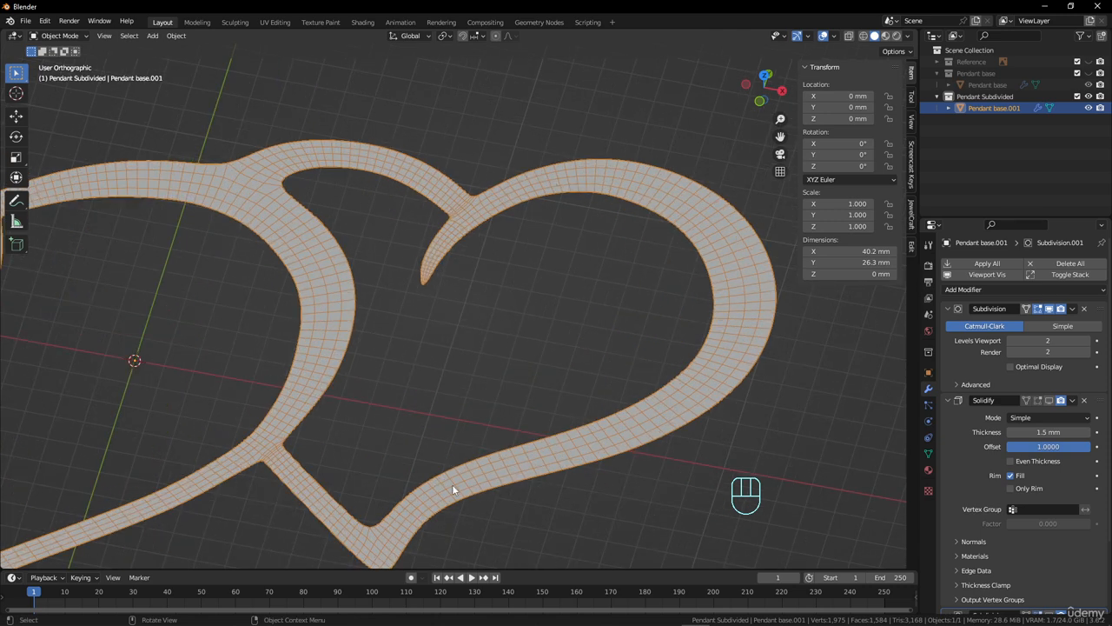
{"action": "middle_click_drag", "start_coordinate": [451, 484], "coordinate": [477, 429]}
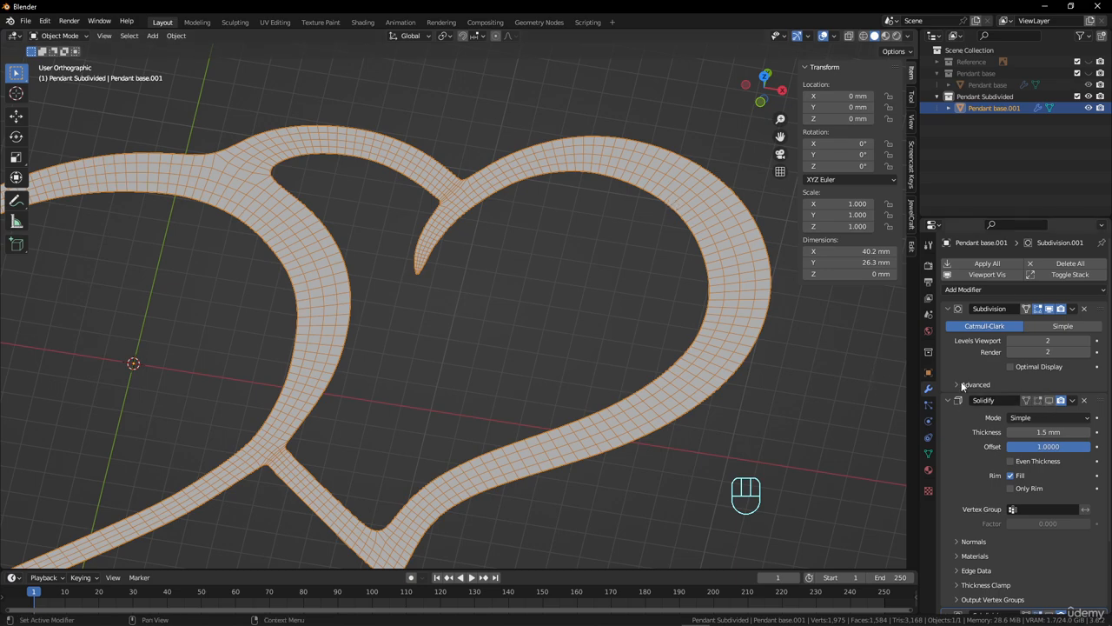
Step: Turn on the Solidify modifier's viewport display and examine the wireframe along the pendant's side walls
{"action": "left_click", "coordinate": [1050, 401]}
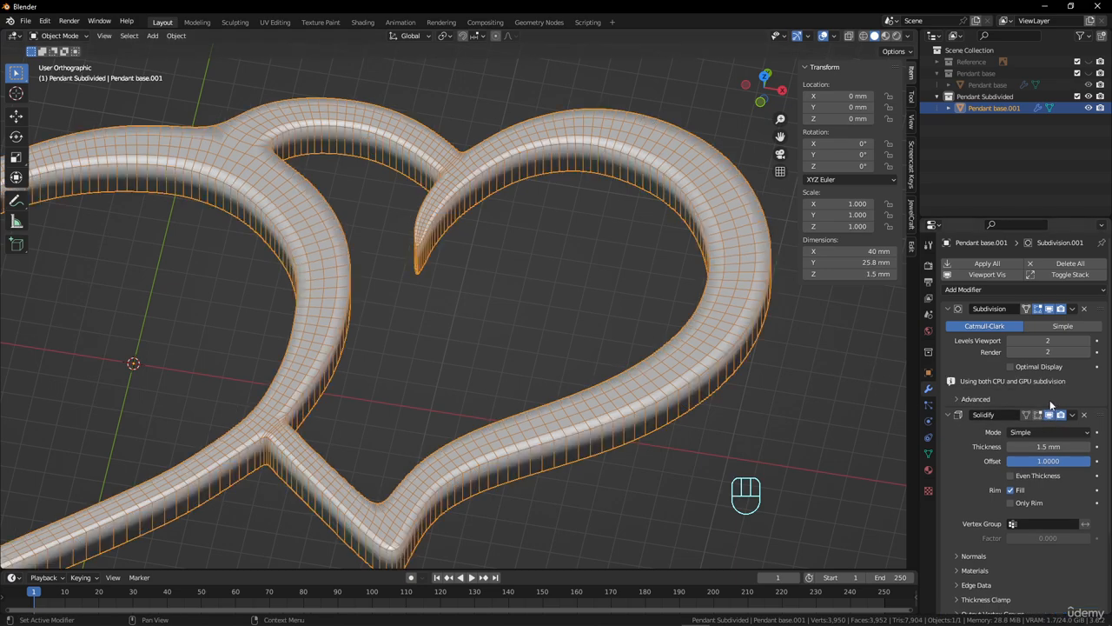
{"action": "middle_click_drag", "start_coordinate": [565, 374], "coordinate": [678, 440]}
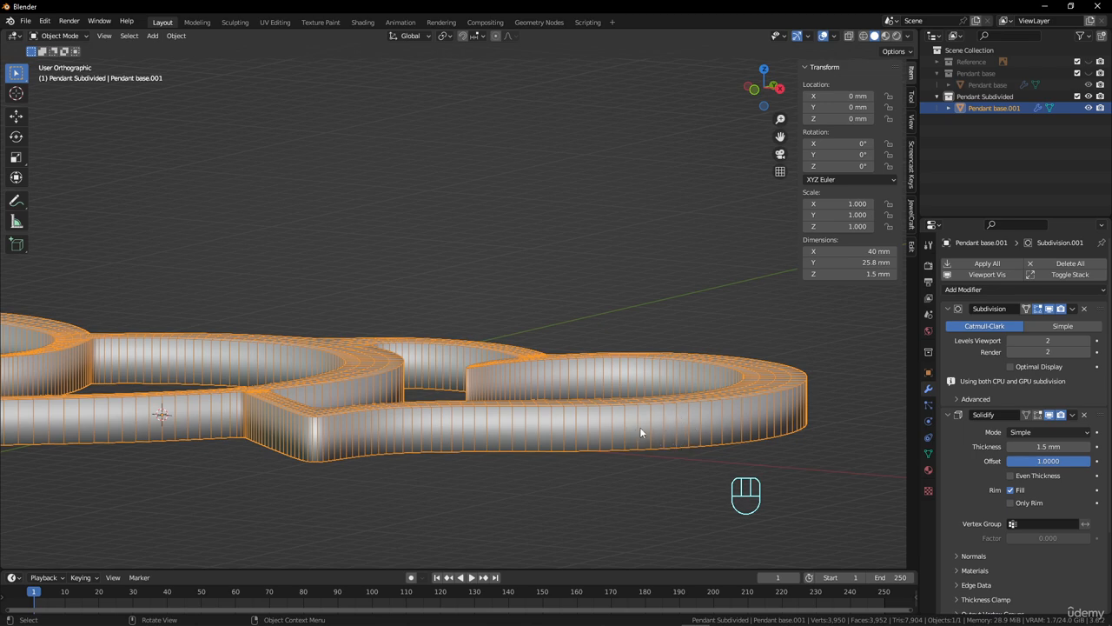
{"action": "key", "text": "ctrl+1"}
{"action": "scroll", "coordinate": [979, 477], "scroll_direction": "down", "scroll_amount": 5}
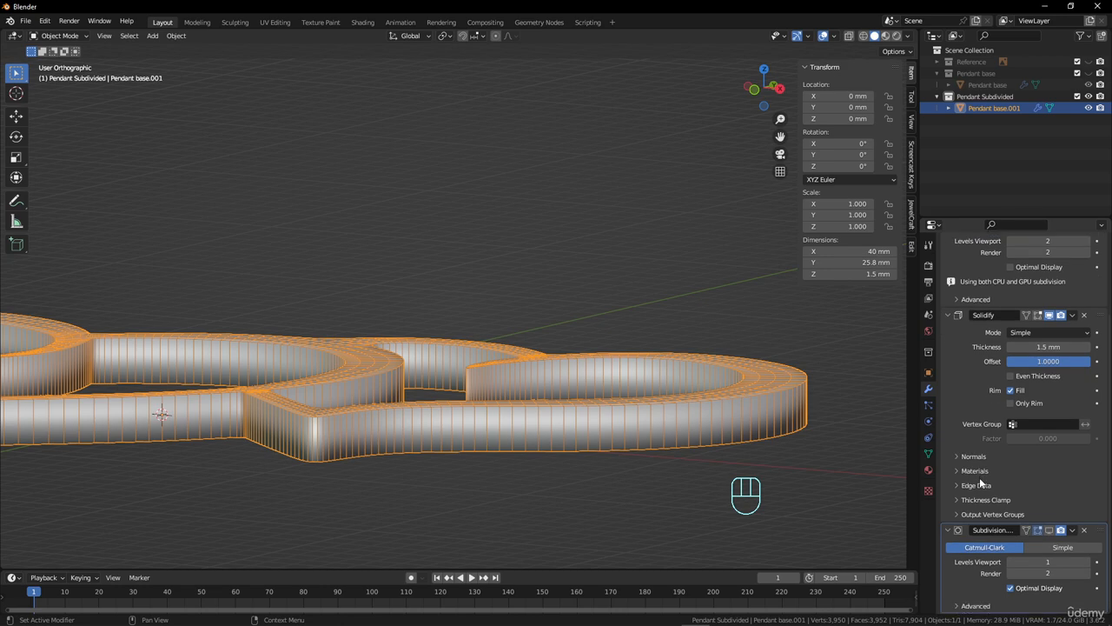
{"action": "middle_click_drag", "start_coordinate": [634, 401], "coordinate": [680, 429]}
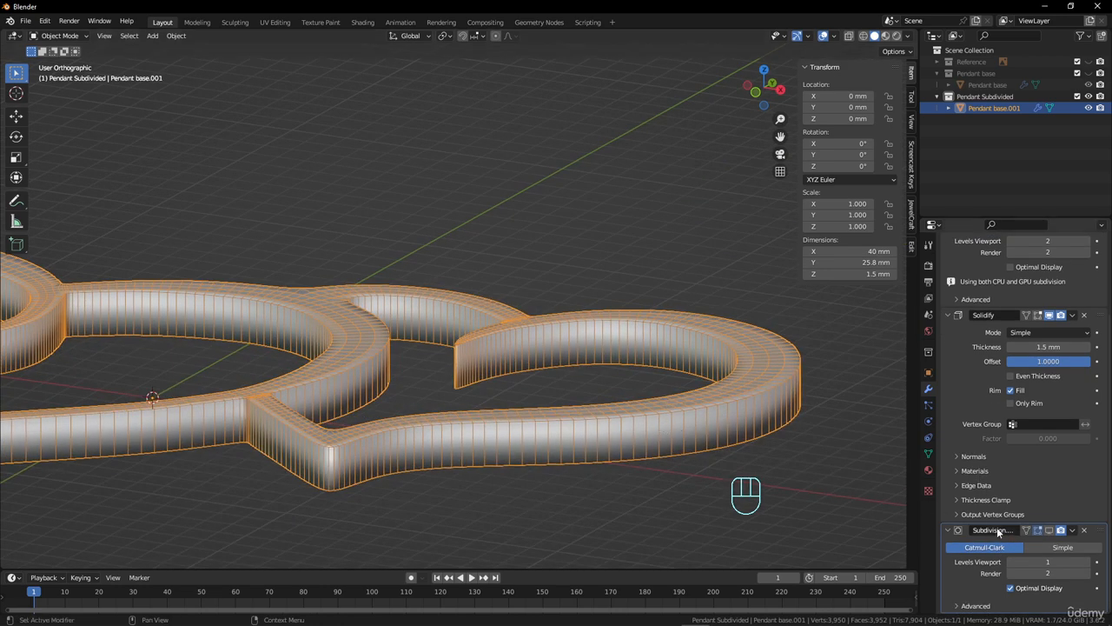
Step: Turn on the second Subdivision modifier's viewport display, examine the rounded edges, and set its viewport level to 2
{"action": "left_click", "coordinate": [1050, 529]}
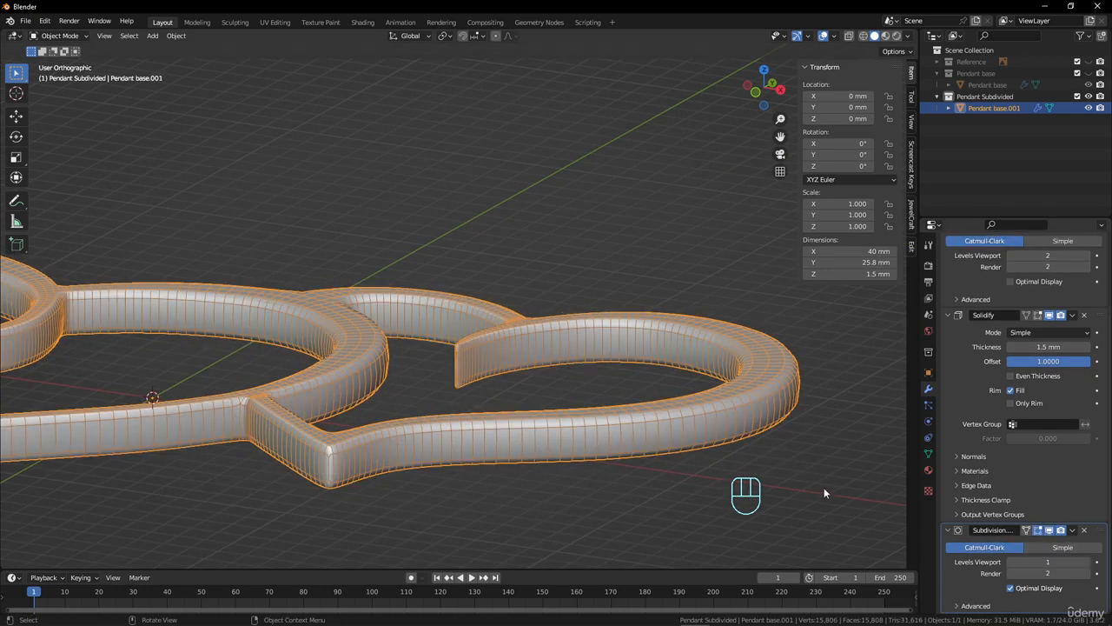
{"action": "scroll", "coordinate": [659, 365], "scroll_direction": "up", "scroll_amount": 6}
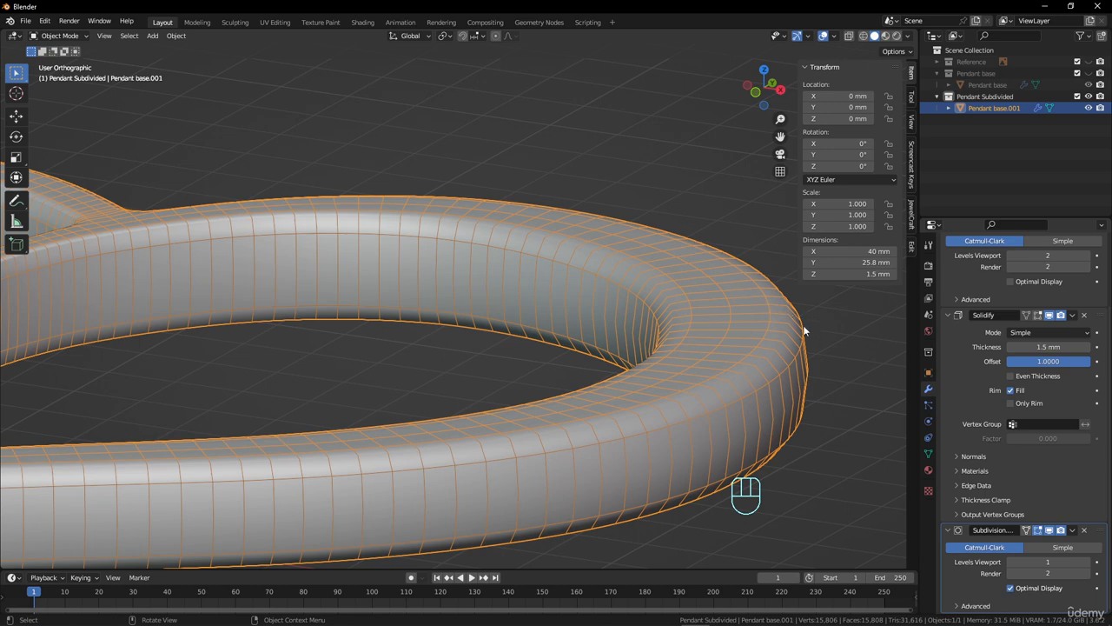
{"action": "left_click", "coordinate": [1085, 561]}
{"action": "scroll", "coordinate": [715, 431], "scroll_direction": "down", "scroll_amount": 8}
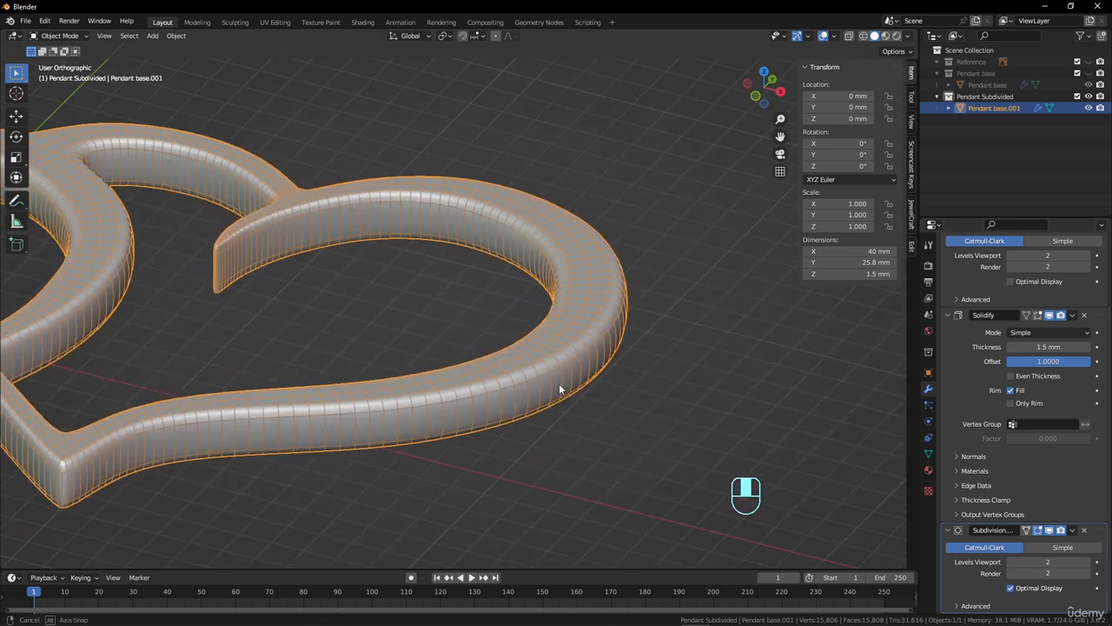
Step: Turn off Optimal Display on the second Subdivision modifier and examine the full wireframe across both hearts
{"action": "left_click", "coordinate": [1011, 588]}
{"action": "scroll", "coordinate": [520, 348], "scroll_direction": "up", "scroll_amount": 5}
{"action": "scroll", "coordinate": [538, 344], "scroll_direction": "down", "scroll_amount": 5}
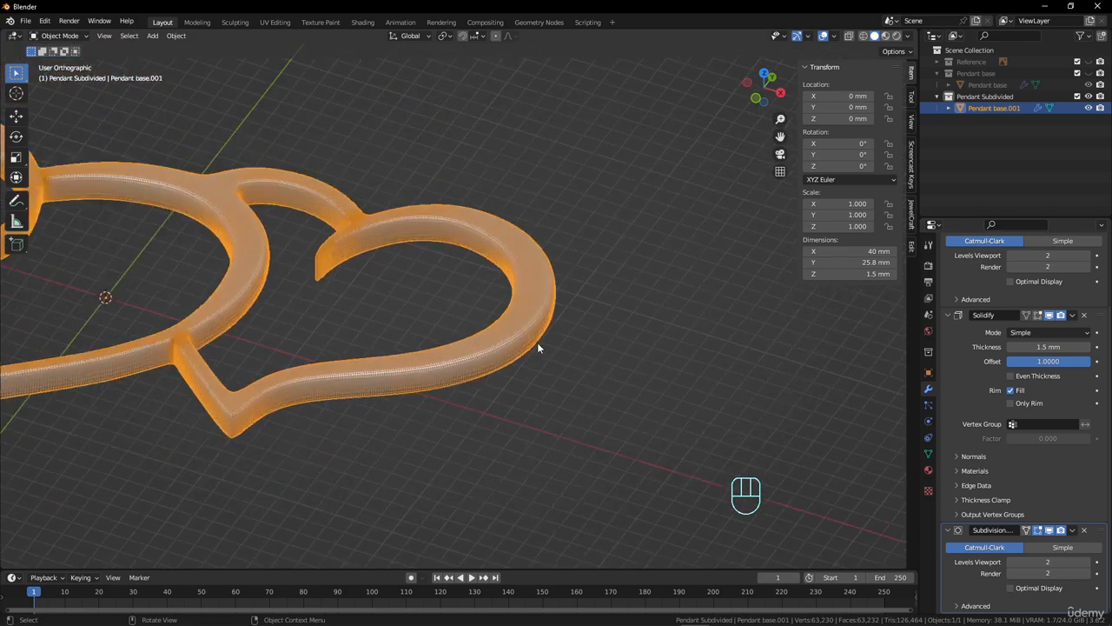
{"action": "middle_click_drag", "start_coordinate": [447, 339], "coordinate": [602, 387], "text": "shift"}
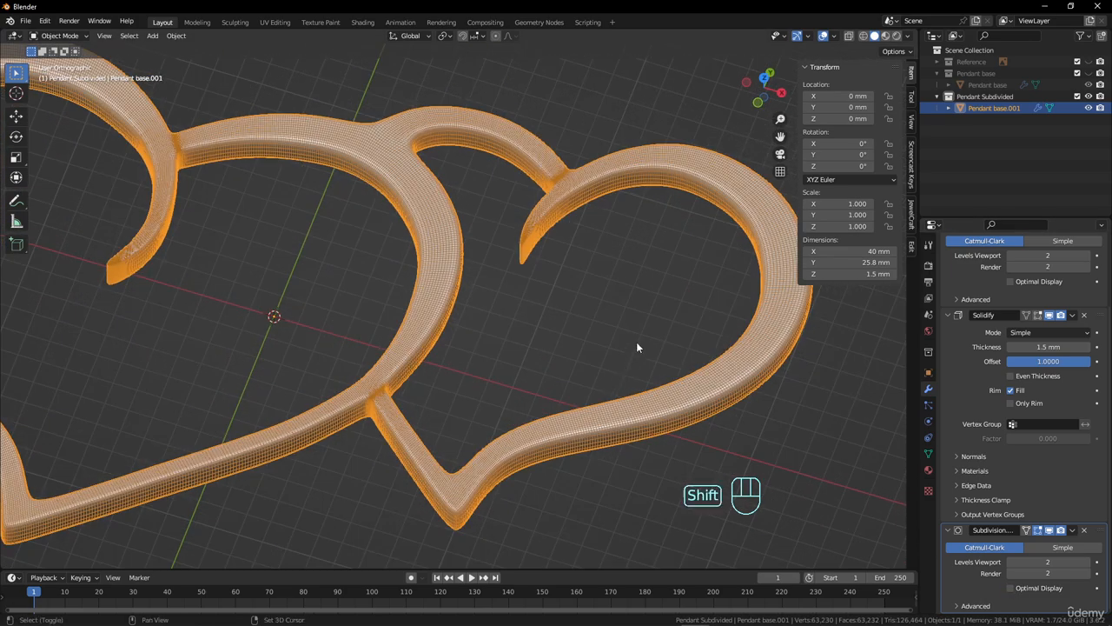
{"action": "middle_click_drag", "start_coordinate": [638, 345], "coordinate": [566, 366], "text": "shift"}
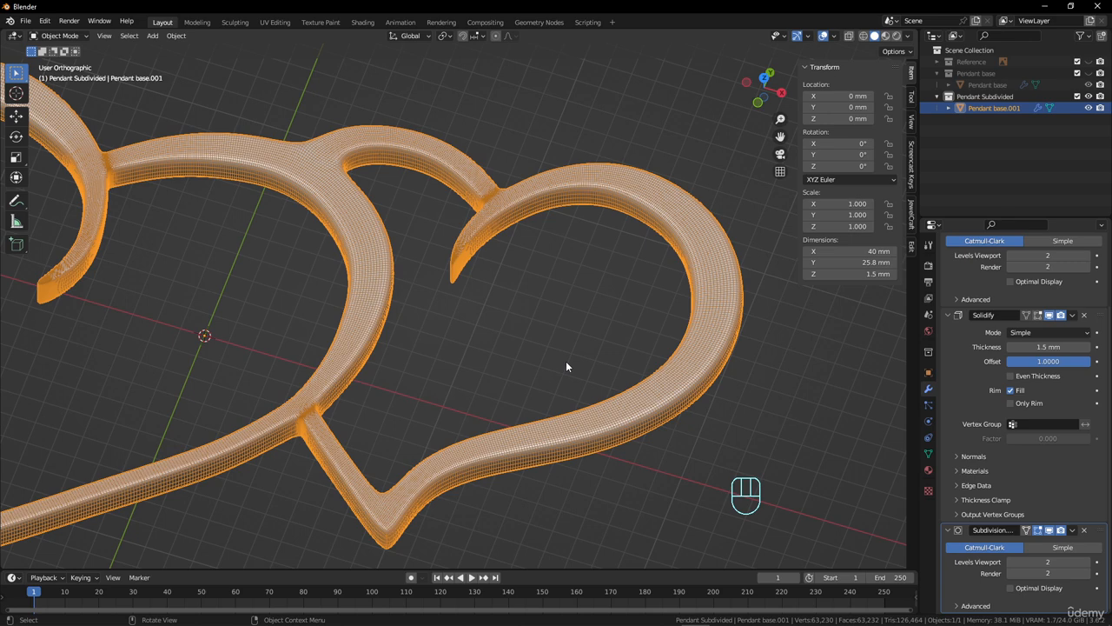
{"action": "scroll", "coordinate": [408, 334], "scroll_direction": "down", "scroll_amount": 3}
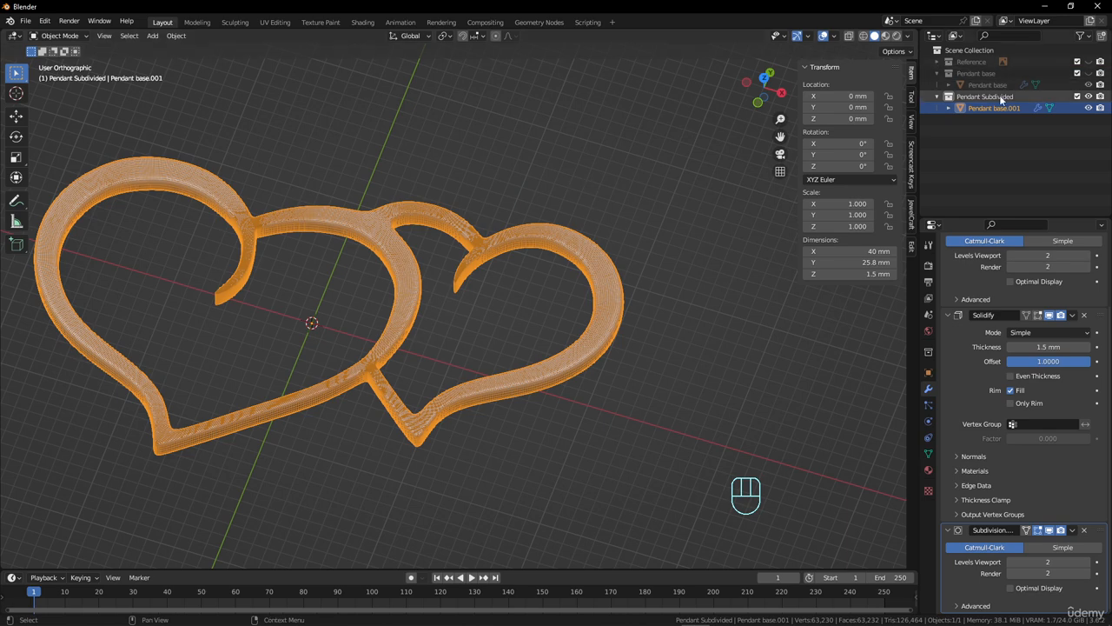
{"action": "scroll", "coordinate": [580, 249], "scroll_direction": "up", "scroll_amount": 4}
{"action": "scroll", "coordinate": [581, 252], "scroll_direction": "down", "scroll_amount": 2}
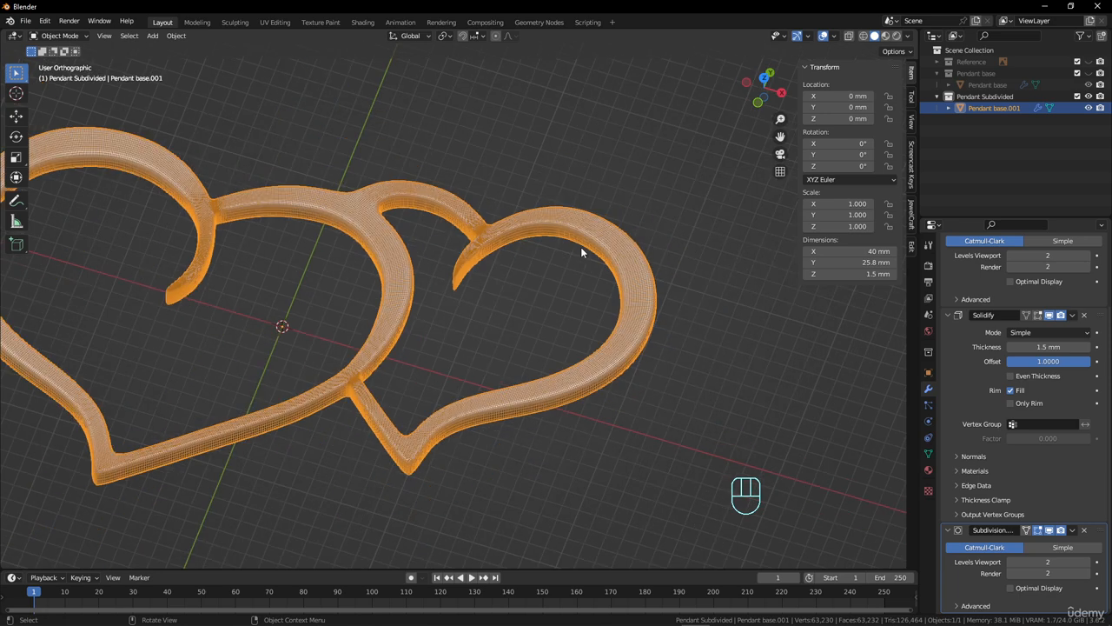
Step: Hide the Pendant Subdivided collection and show Pendant base instead, with the Wireframe overlay turned off
{"action": "left_click", "coordinate": [1088, 98]}
{"action": "left_click", "coordinate": [1088, 73]}
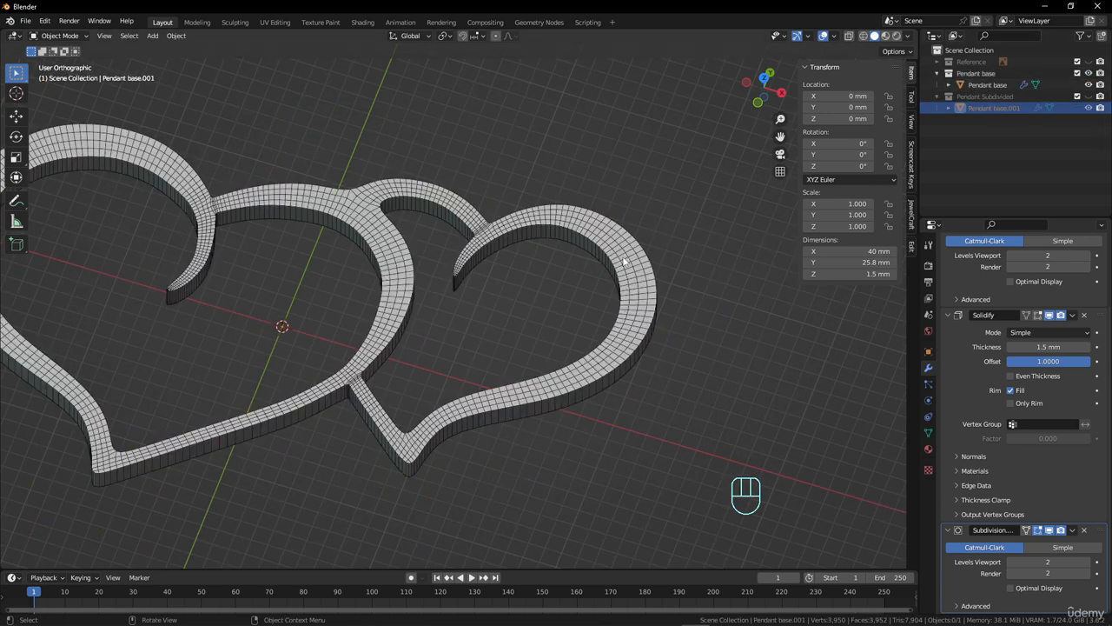
{"action": "left_click", "coordinate": [835, 36]}
{"action": "left_click", "coordinate": [763, 233]}
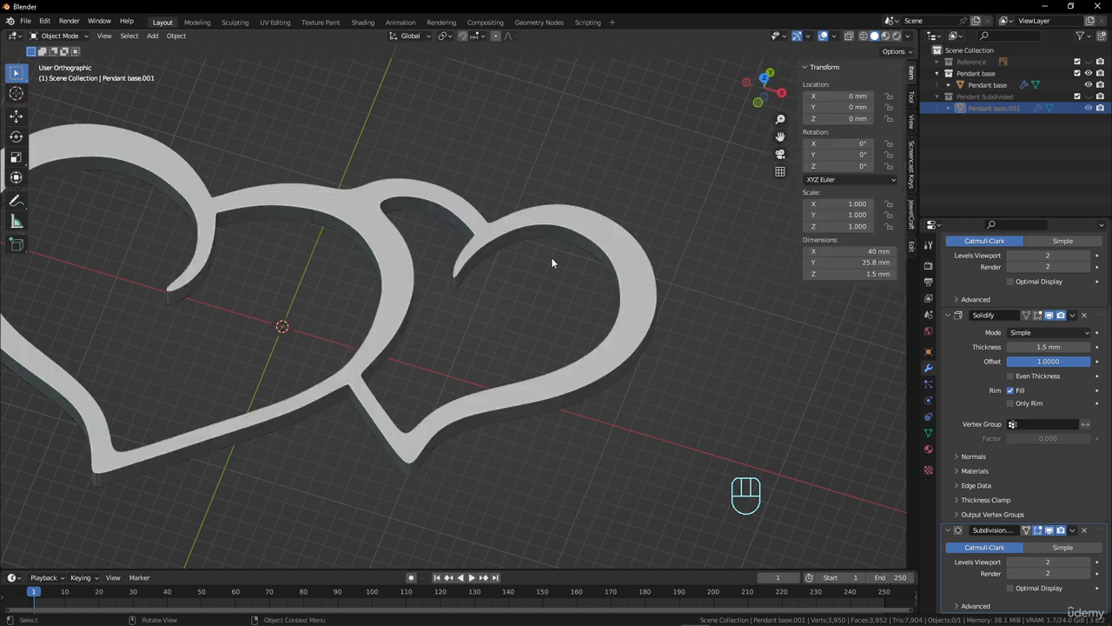
Step: Duplicate the Pendant base collection together with its pendant object
{"action": "left_click", "coordinate": [520, 295]}
{"action": "scroll", "coordinate": [519, 296], "scroll_direction": "down", "scroll_amount": 4}
{"action": "scroll", "coordinate": [520, 296], "scroll_direction": "up", "scroll_amount": 2}
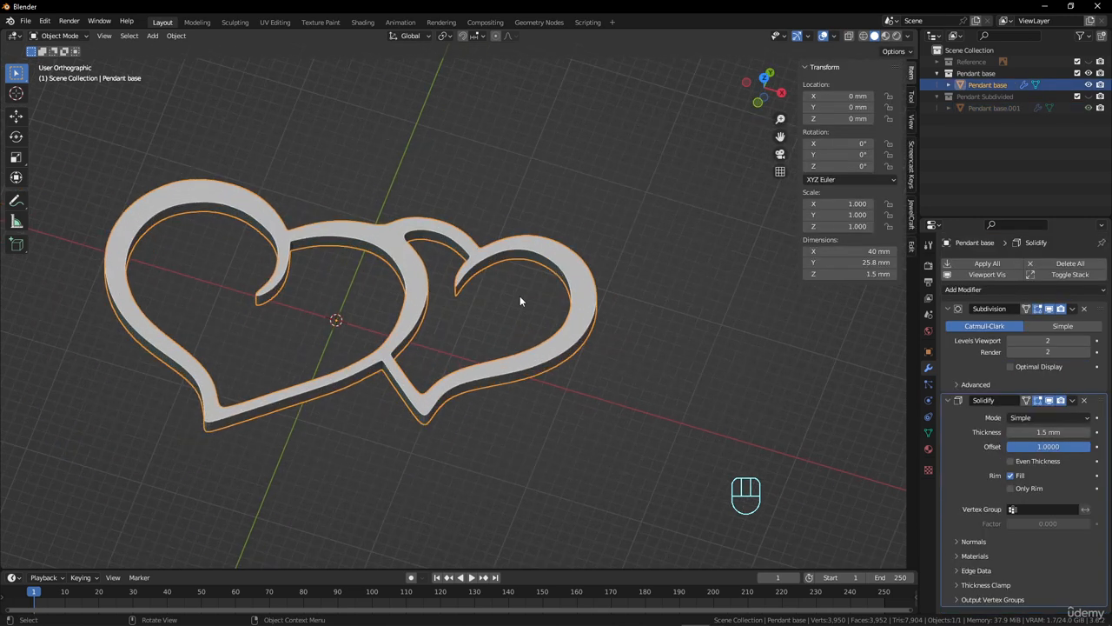
{"action": "left_click", "coordinate": [979, 74]}
{"action": "right_click", "coordinate": [979, 75]}
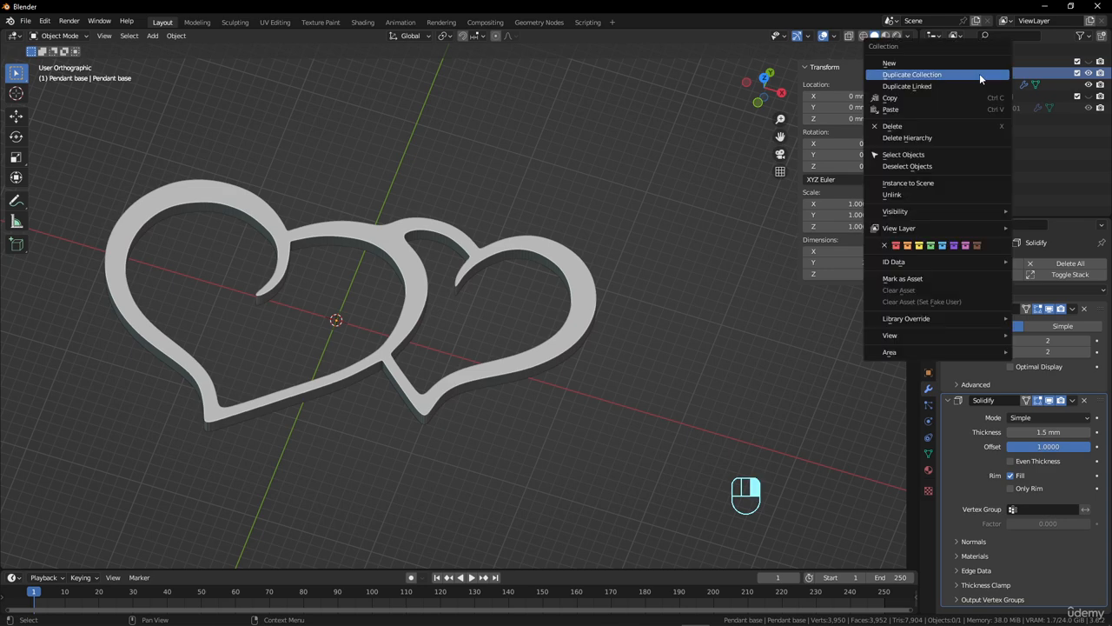
{"action": "left_click", "coordinate": [980, 73]}
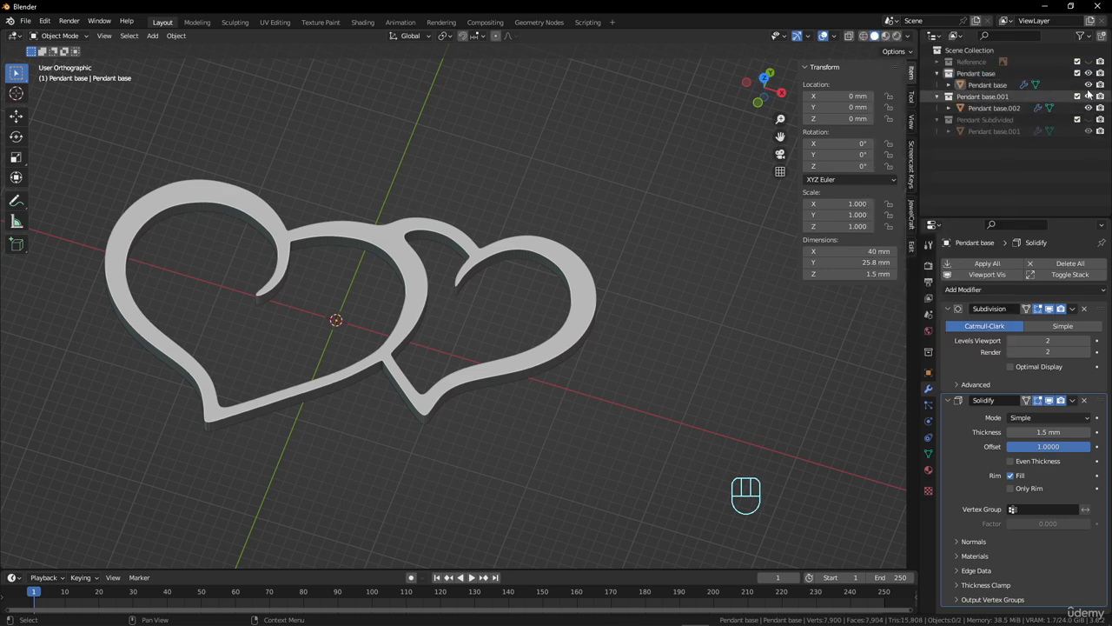
Step: Rename the duplicated collection as Pendant Rails
{"action": "left_click", "coordinate": [978, 98]}
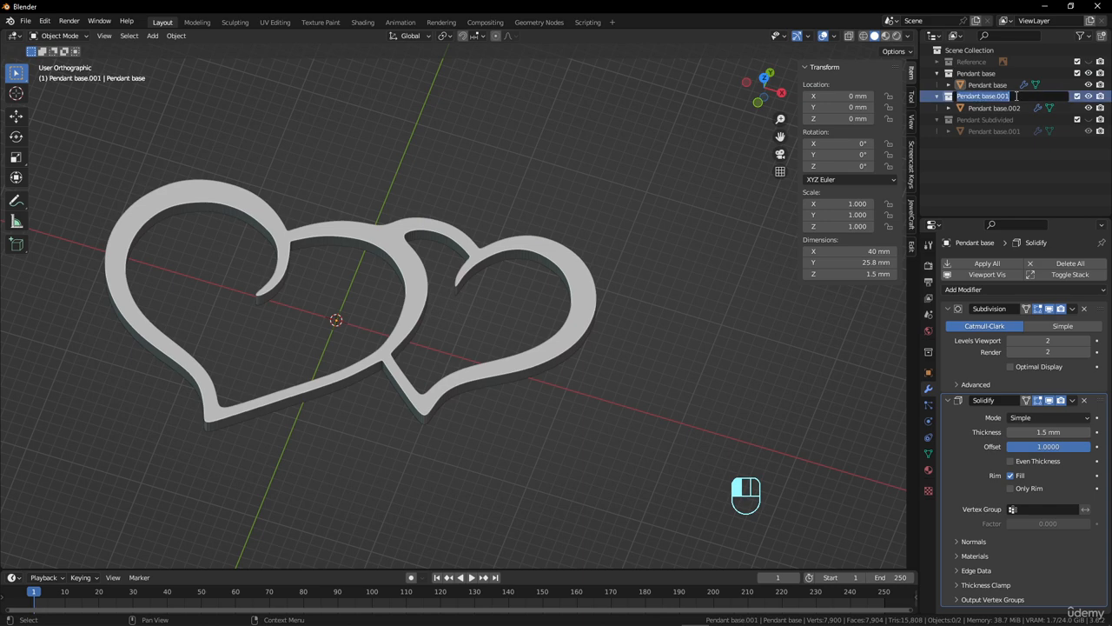
{"action": "double_click", "coordinate": [988, 96]}
{"action": "left_click_drag", "start_coordinate": [983, 96], "coordinate": [1061, 95]}
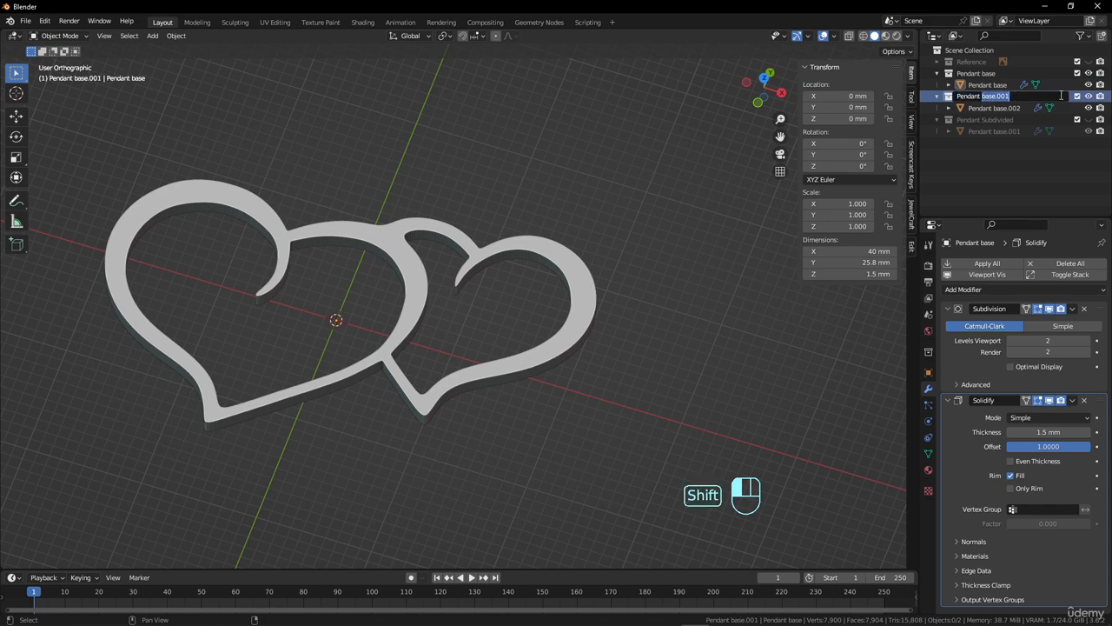
{"action": "type", "text": "P"}
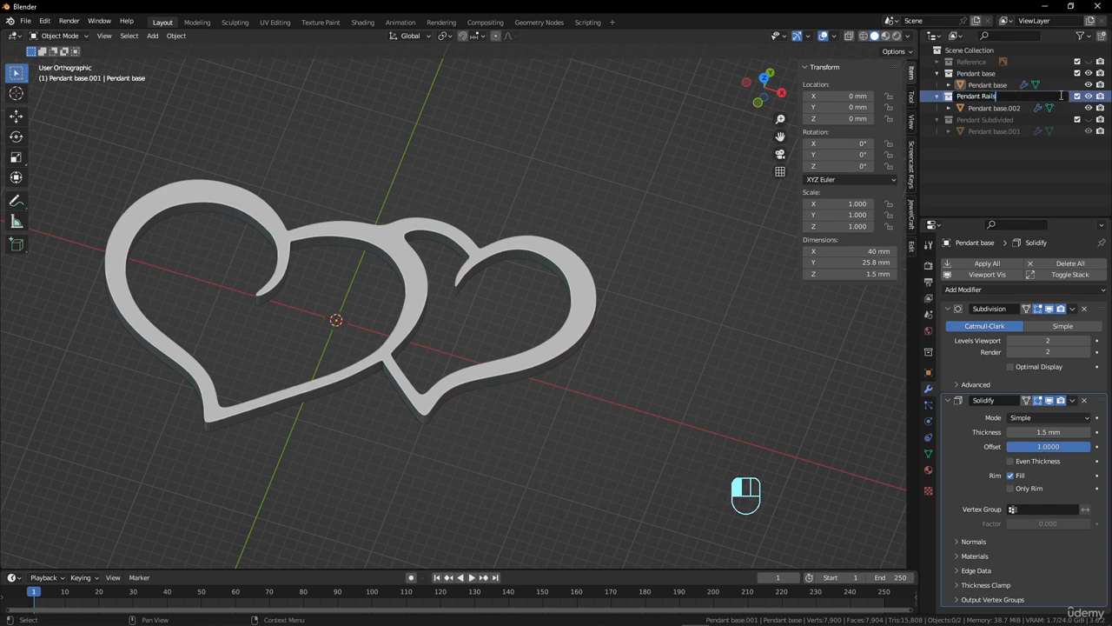
{"action": "type", "text": "ails"}
{"action": "key", "text": "Return"}
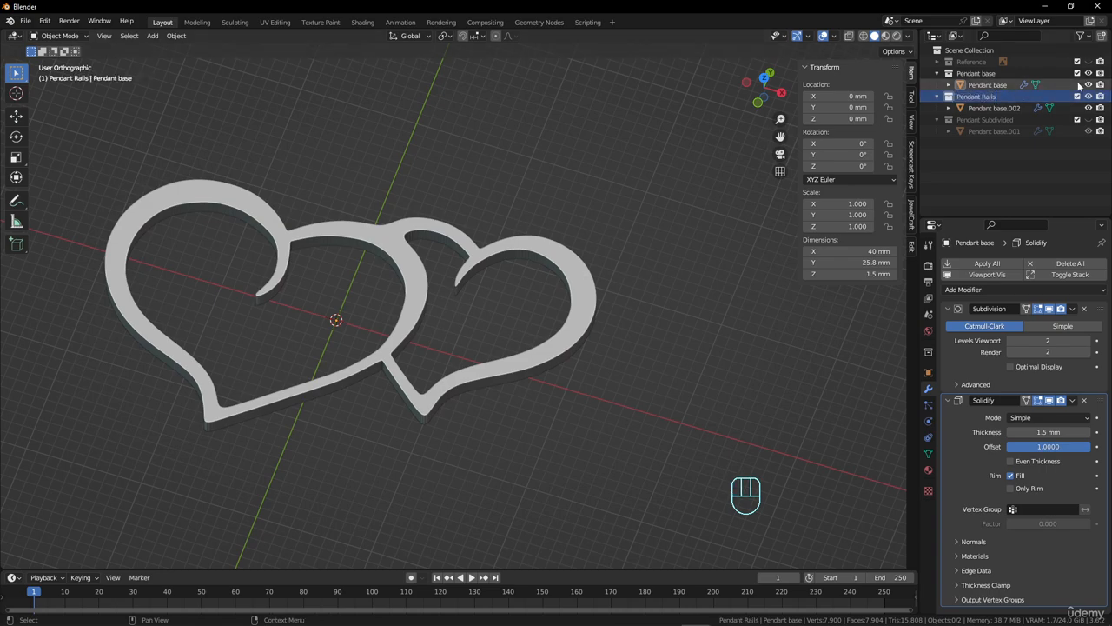
Step: Hide the original Pendant base collection, select the pendant in Pendant Rails and check its mesh briefly in Edit Mode
{"action": "left_click", "coordinate": [1088, 74]}
{"action": "left_click", "coordinate": [565, 262]}
{"action": "key", "text": "Tab"}
{"action": "scroll", "coordinate": [633, 302], "scroll_direction": "up", "scroll_amount": 4}
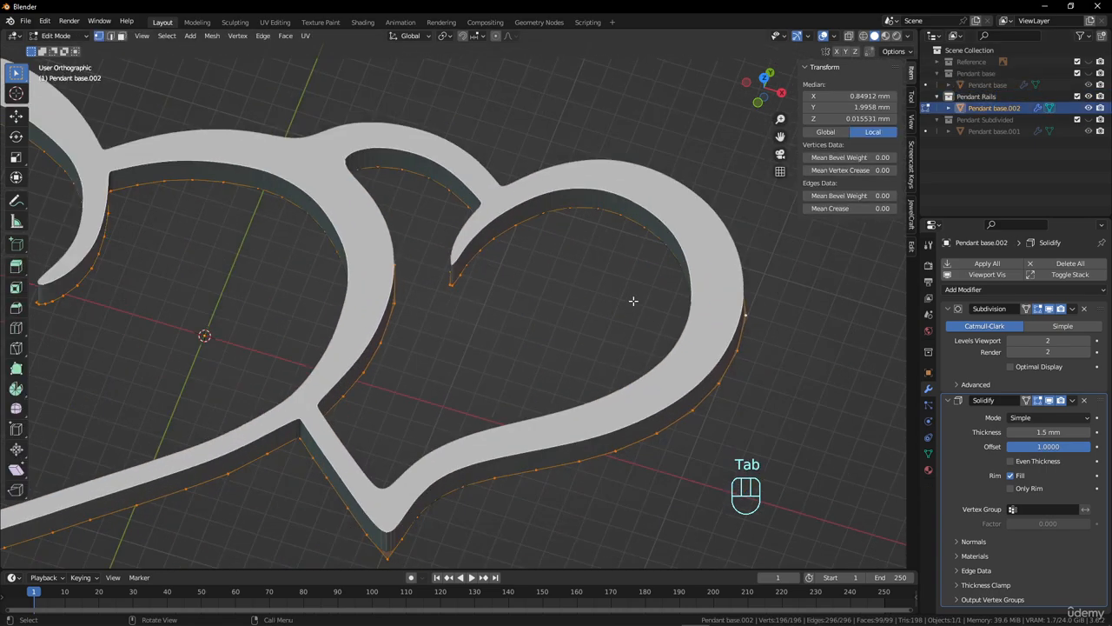
{"action": "scroll", "coordinate": [634, 303], "scroll_direction": "down", "scroll_amount": 3}
{"action": "key", "text": "Tab"}
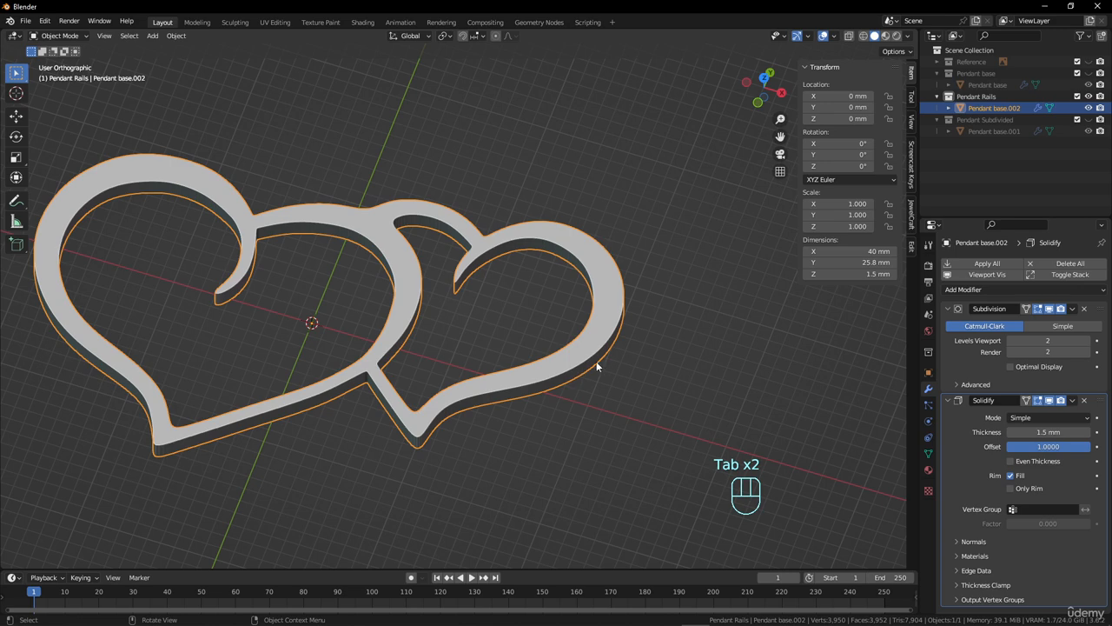
{"action": "middle_click_drag", "start_coordinate": [545, 392], "coordinate": [639, 341]}
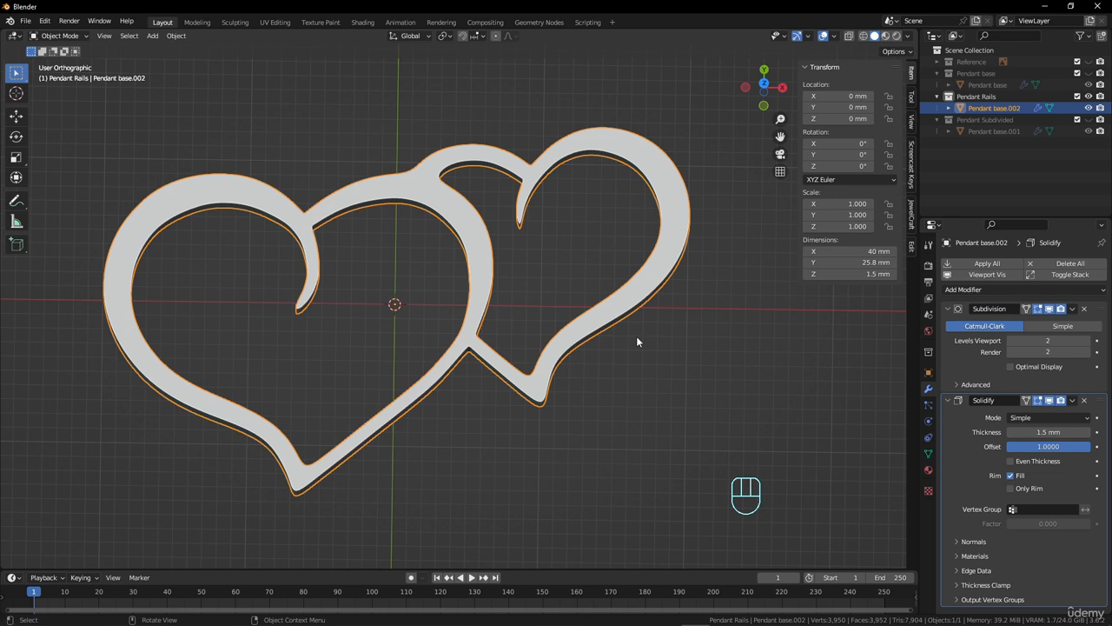
Step: Enable the Wireframe overlay and examine the mesh lines around the smaller heart
{"action": "left_click", "coordinate": [835, 36]}
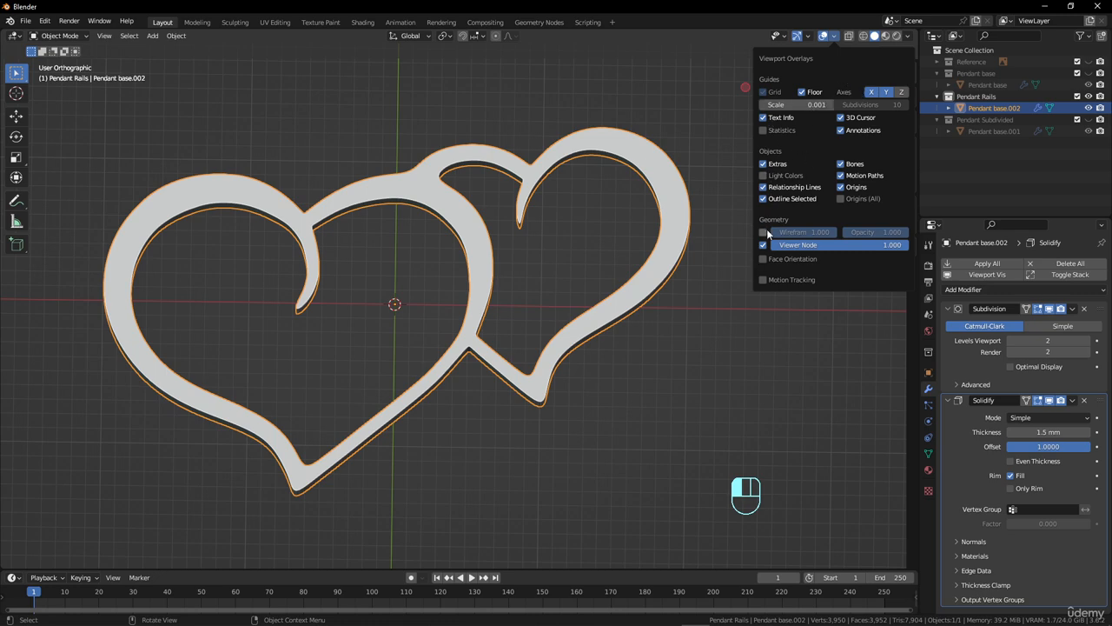
{"action": "left_click", "coordinate": [765, 232]}
{"action": "key", "text": "n"}
{"action": "scroll", "coordinate": [619, 320], "scroll_direction": "up", "scroll_amount": 4}
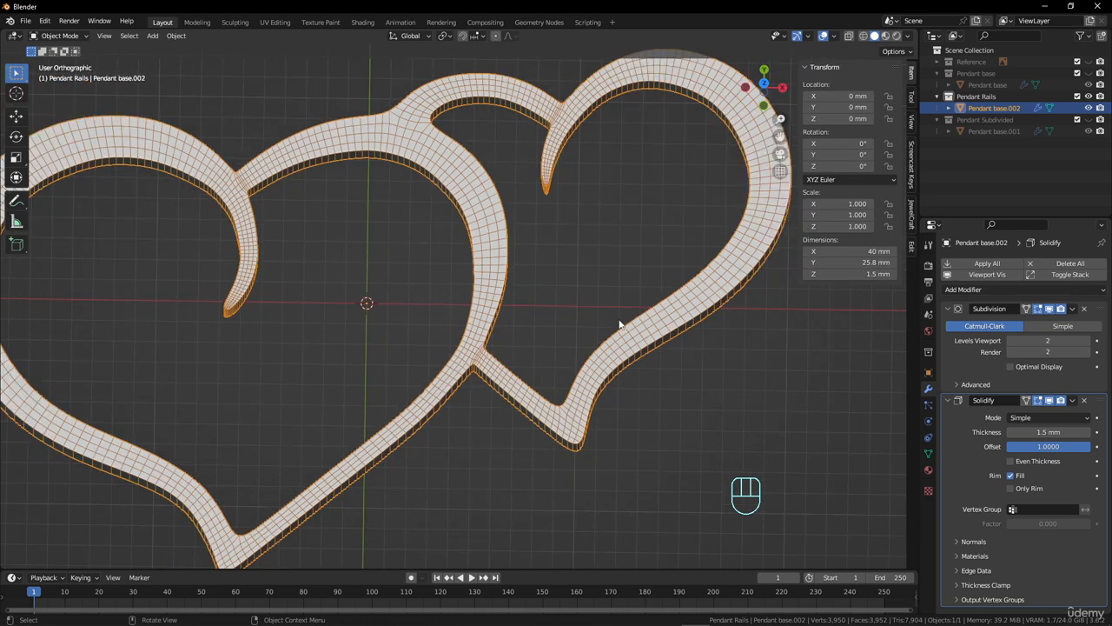
{"action": "middle_click_drag", "start_coordinate": [614, 291], "coordinate": [504, 322], "text": "shift"}
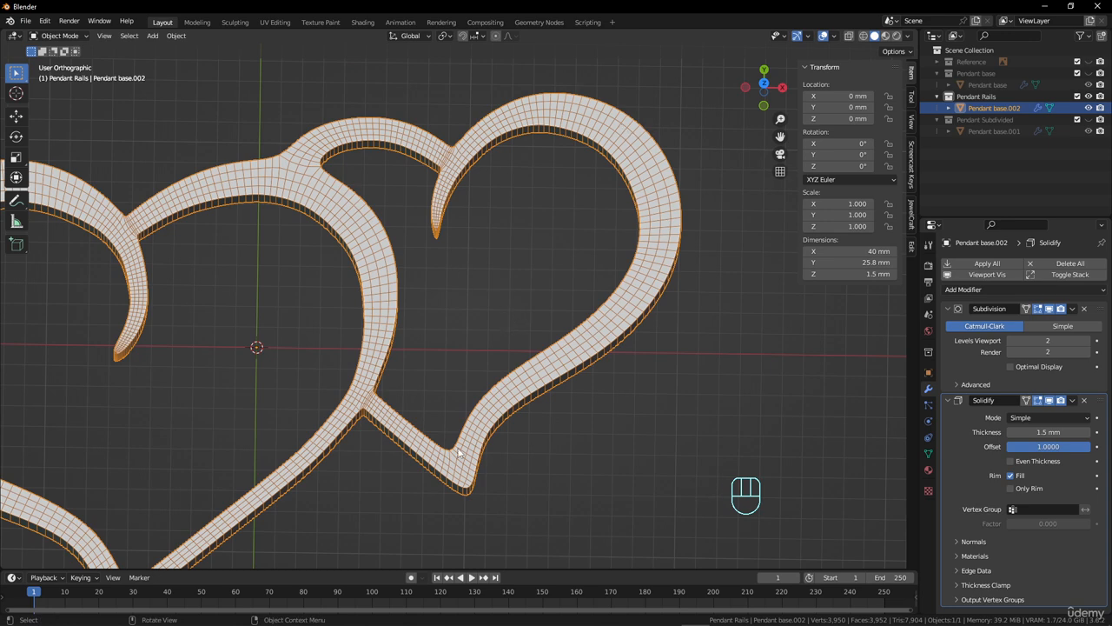
{"action": "scroll", "coordinate": [649, 206], "scroll_direction": "up", "scroll_amount": 2}
{"action": "middle_click_drag", "start_coordinate": [648, 207], "coordinate": [566, 305], "text": "shift"}
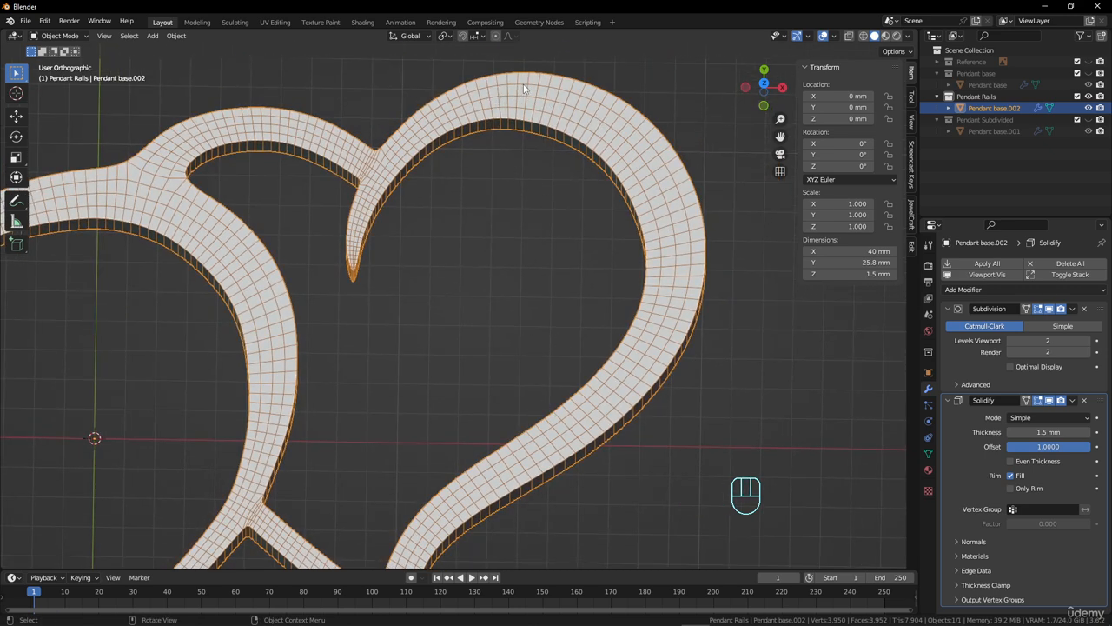
Step: Examine up close how the edge loops run along the smaller heart's upper curve
{"action": "scroll", "coordinate": [685, 172], "scroll_direction": "up", "scroll_amount": 2}
{"action": "middle_click_drag", "start_coordinate": [686, 171], "coordinate": [467, 318], "text": "shift"}
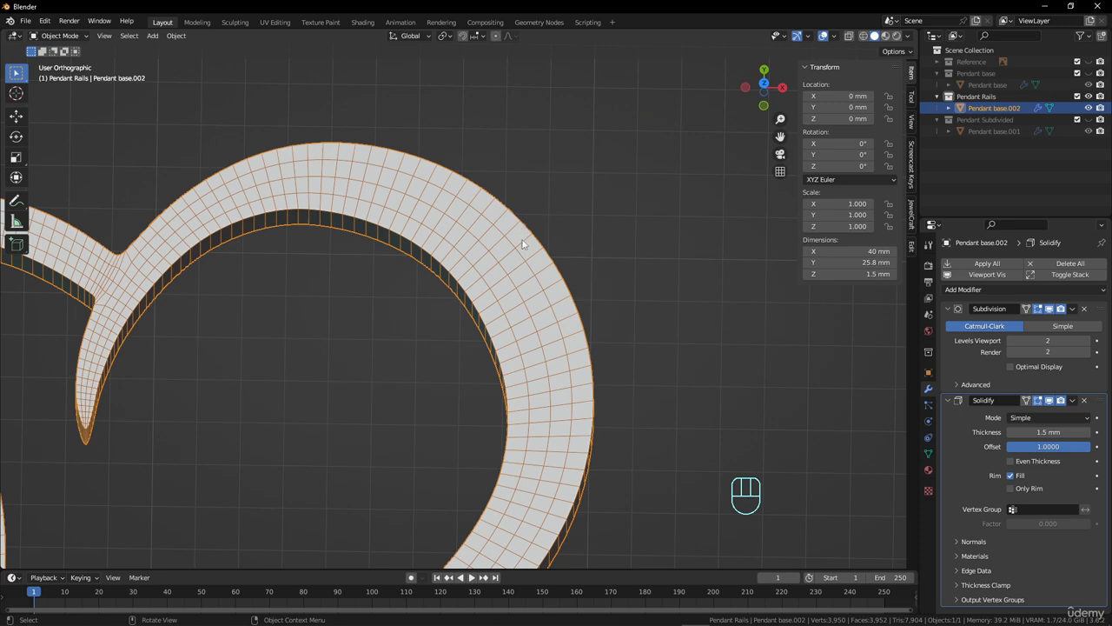
{"action": "scroll", "coordinate": [523, 238], "scroll_direction": "down", "scroll_amount": 2}
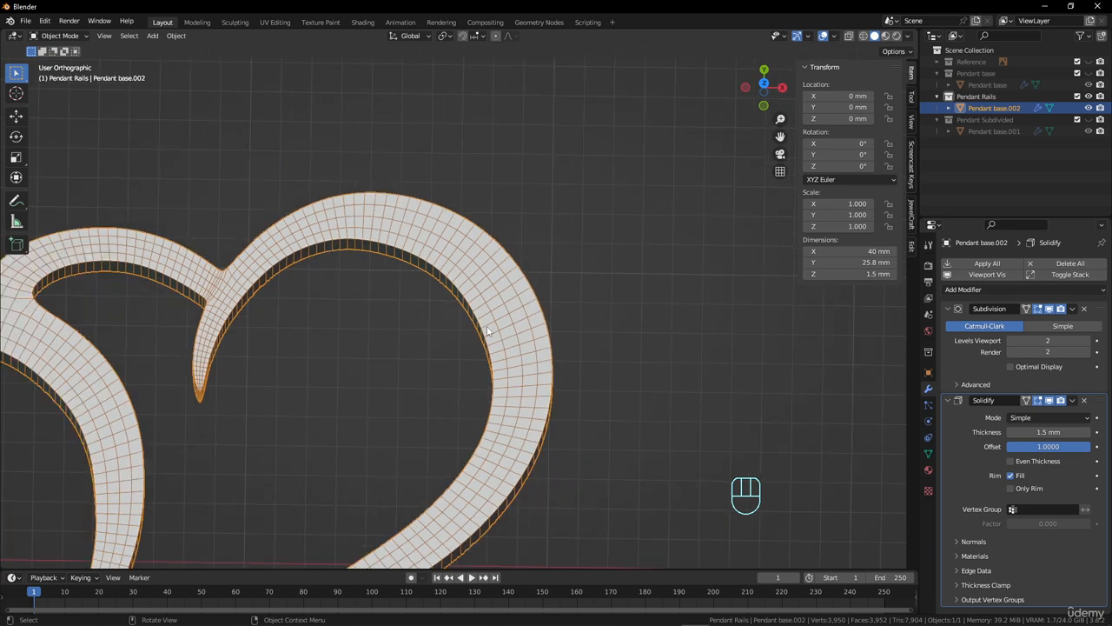
{"action": "scroll", "coordinate": [486, 330], "scroll_direction": "down", "scroll_amount": 2}
{"action": "middle_click_drag", "start_coordinate": [484, 334], "coordinate": [499, 319], "text": "shift"}
{"action": "scroll", "coordinate": [479, 296], "scroll_direction": "up", "scroll_amount": 4}
{"action": "scroll", "coordinate": [460, 174], "scroll_direction": "down", "scroll_amount": 1}
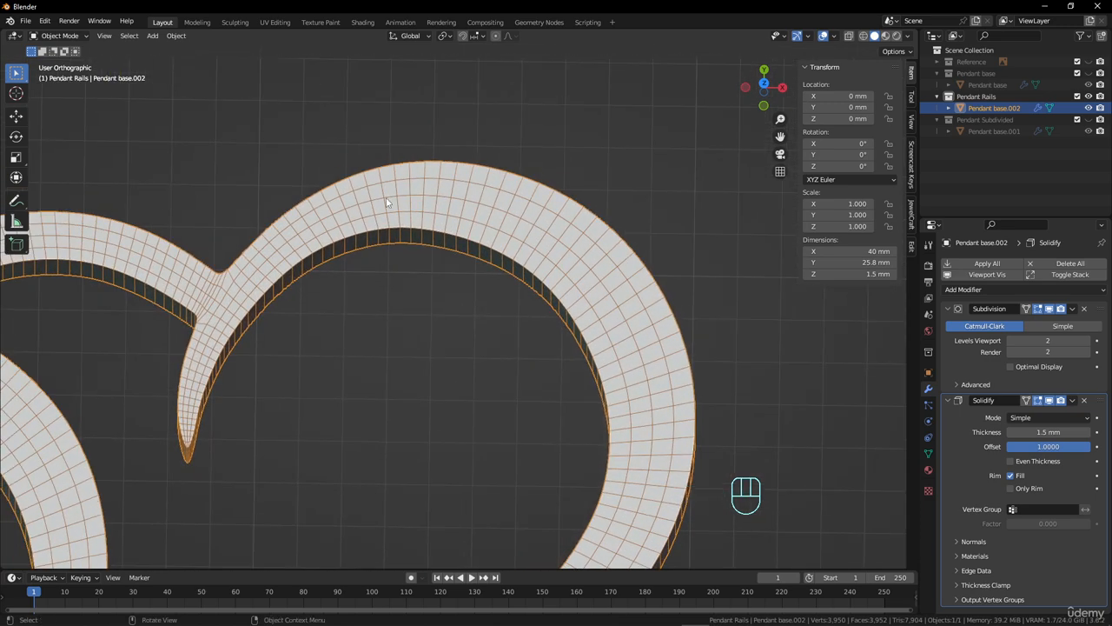
{"action": "scroll", "coordinate": [578, 209], "scroll_direction": "up", "scroll_amount": 3}
{"action": "middle_click_drag", "start_coordinate": [492, 297], "coordinate": [552, 285]}
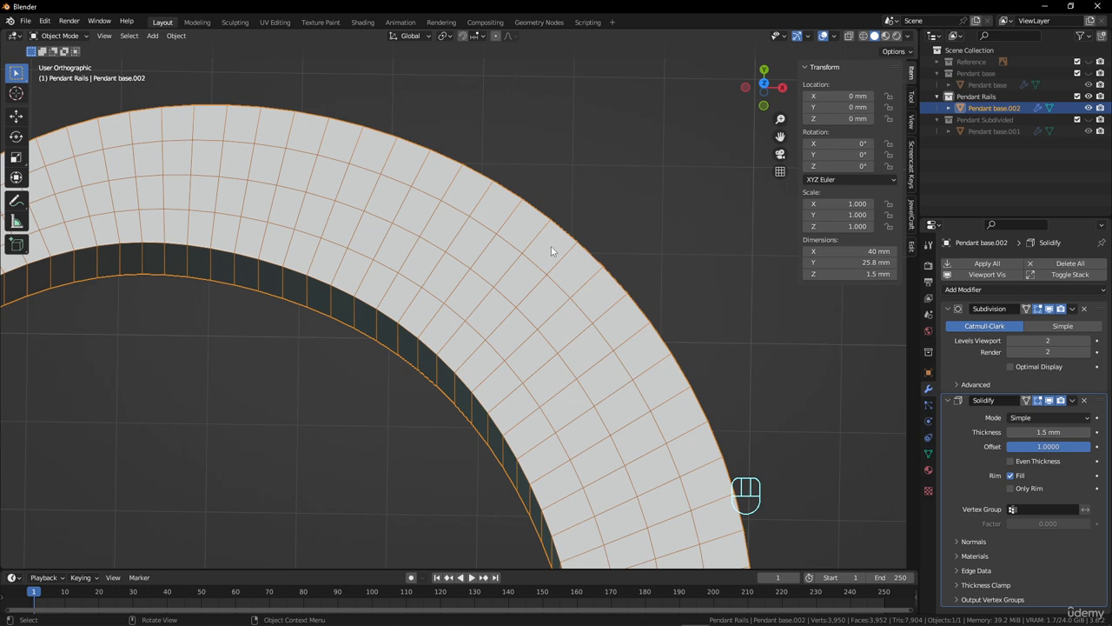
{"action": "scroll", "coordinate": [546, 253], "scroll_direction": "down", "scroll_amount": 6}
{"action": "middle_click_drag", "start_coordinate": [556, 286], "coordinate": [604, 247], "text": "shift"}
{"action": "scroll", "coordinate": [522, 253], "scroll_direction": "up", "scroll_amount": 3}
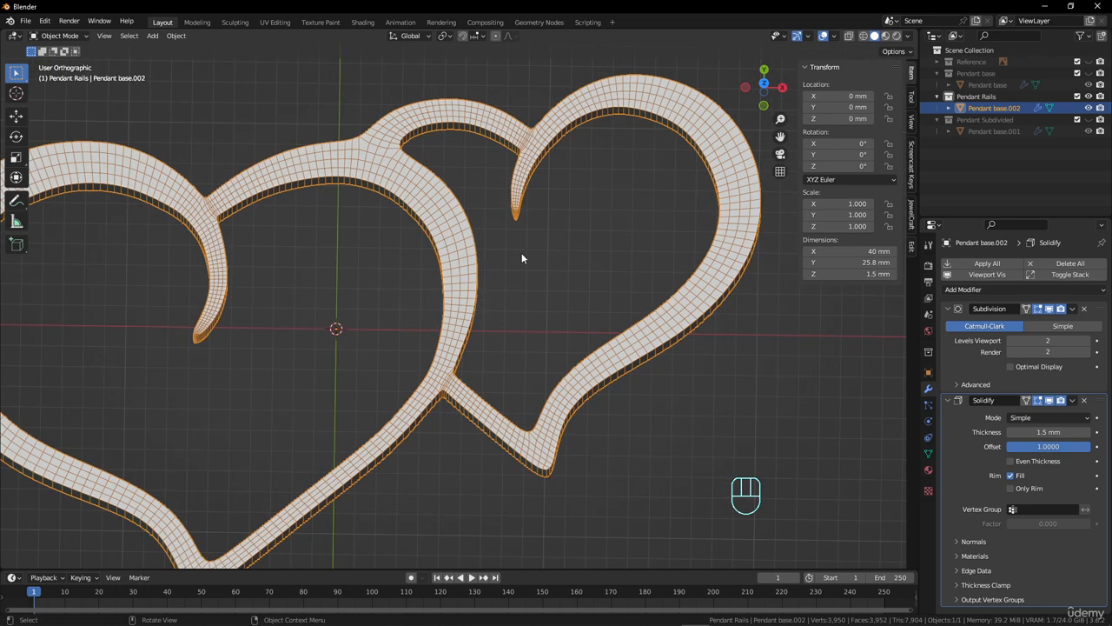
Step: Apply all modifiers on the Pendant Rails object
{"action": "scroll", "coordinate": [401, 193], "scroll_direction": "down", "scroll_amount": 2}
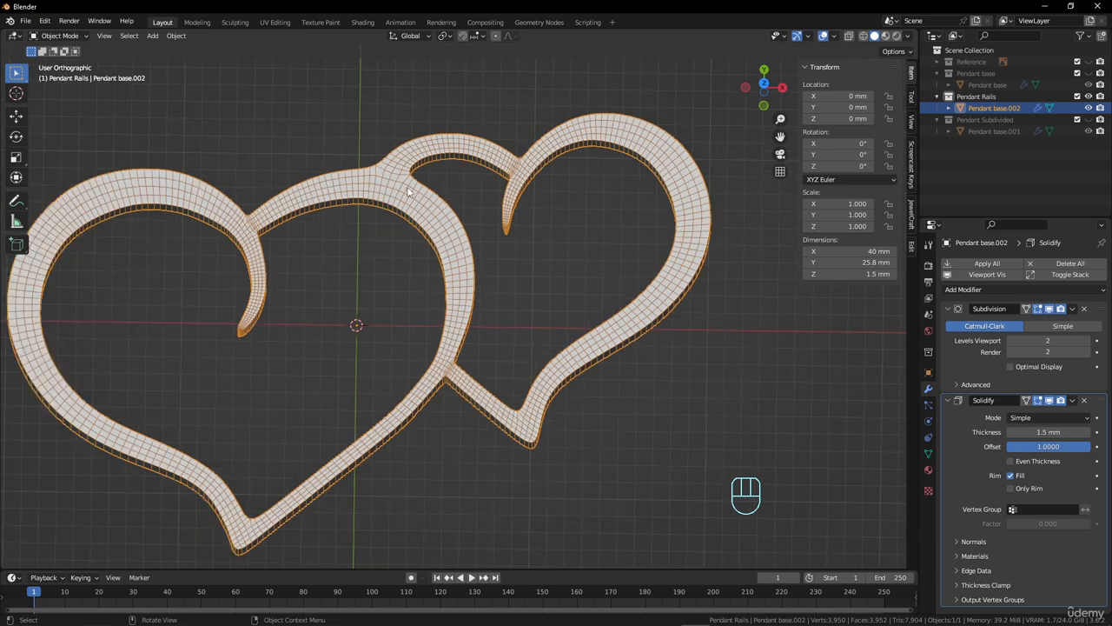
{"action": "middle_click_drag", "start_coordinate": [412, 210], "coordinate": [437, 203], "text": "shift"}
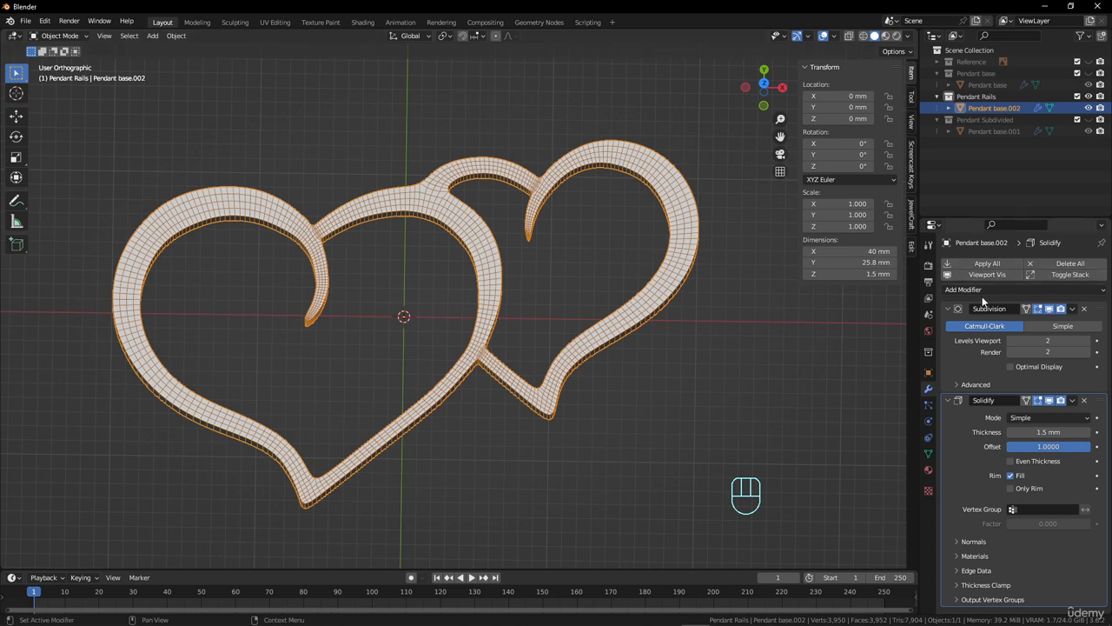
{"action": "left_click", "coordinate": [997, 265]}
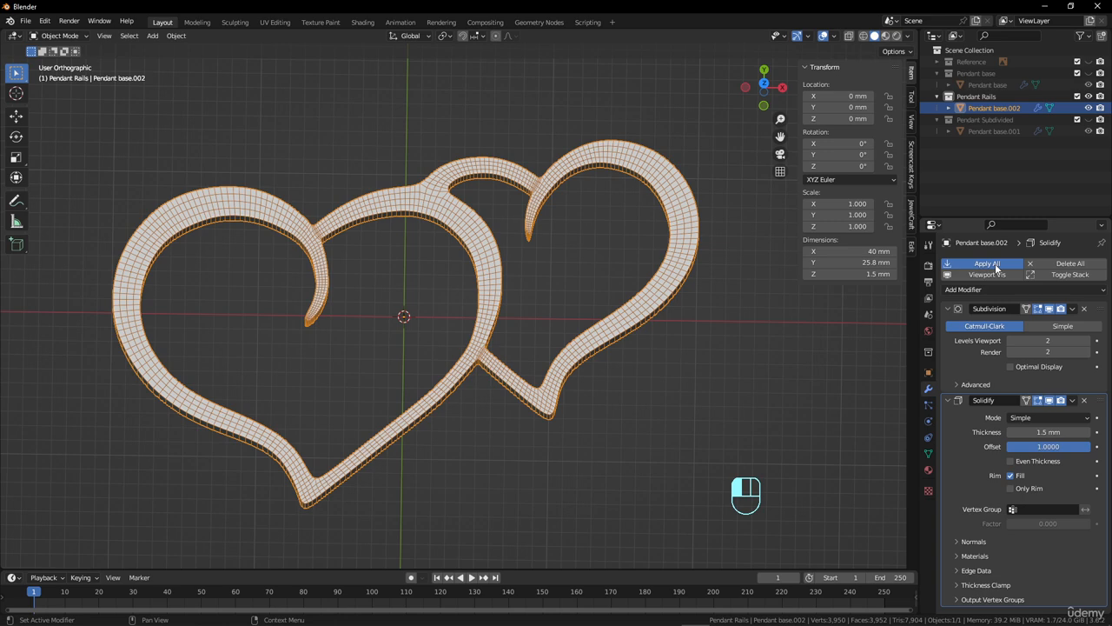
{"action": "left_click", "coordinate": [990, 264]}
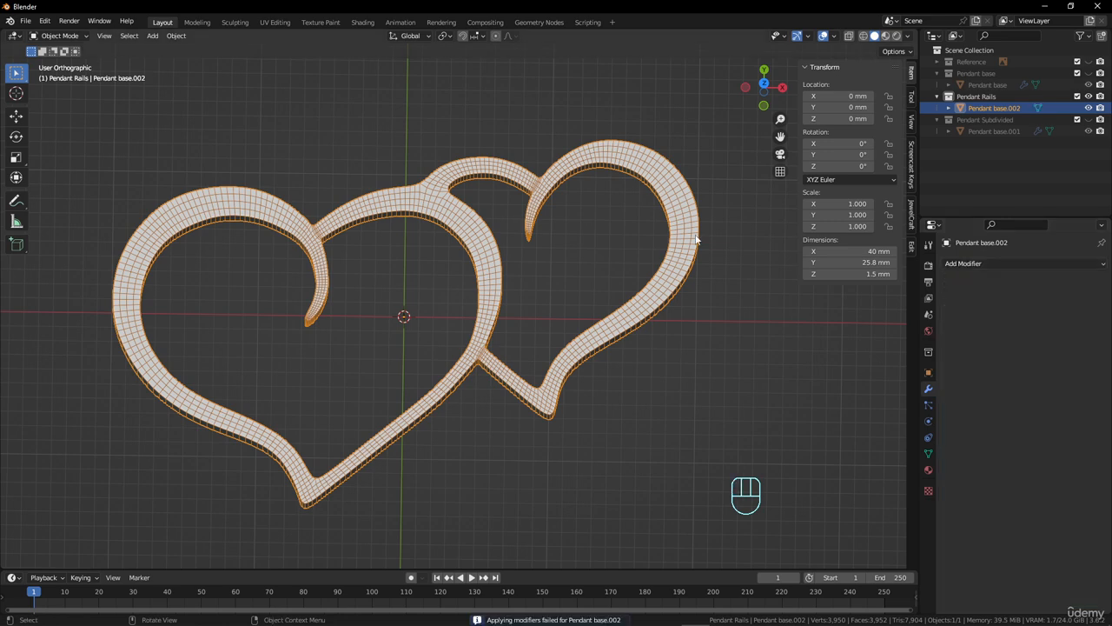
Step: Turn off the Wireframe overlay and open the Pendant Rails mesh in Edit Mode
{"action": "left_click", "coordinate": [833, 36]}
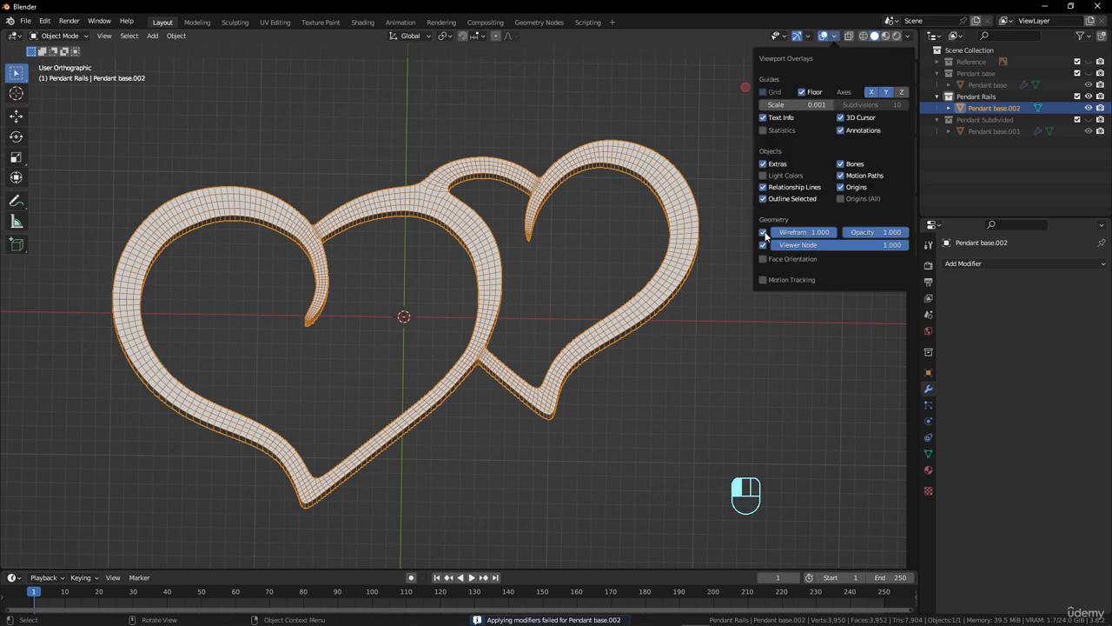
{"action": "key", "text": "Tab"}
{"action": "scroll", "coordinate": [635, 278], "scroll_direction": "up", "scroll_amount": 5}
{"action": "scroll", "coordinate": [496, 427], "scroll_direction": "down", "scroll_amount": 3}
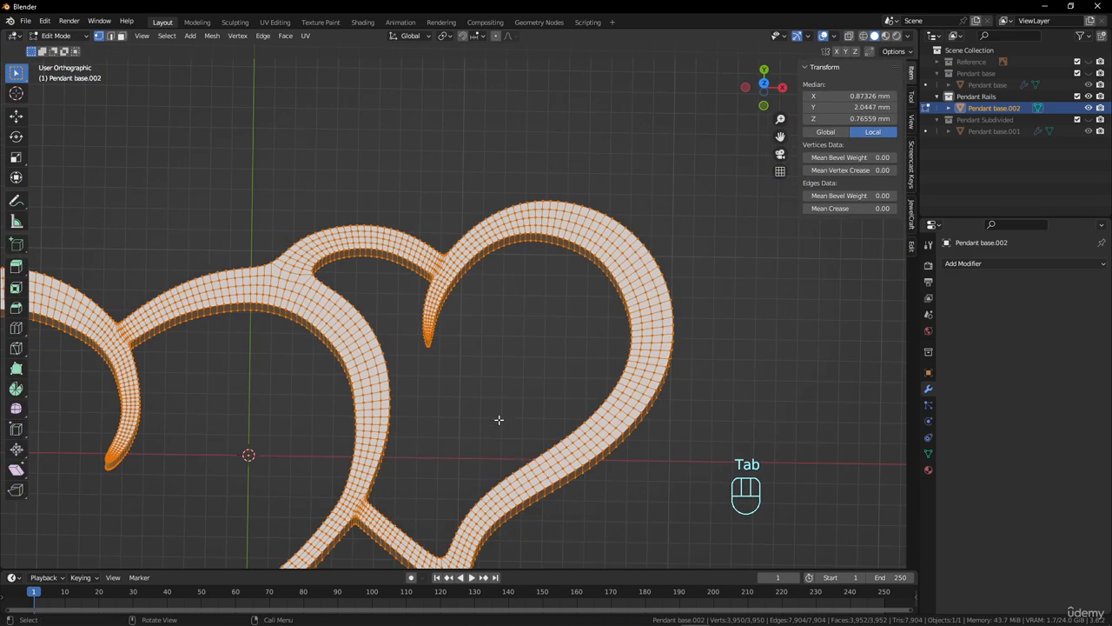
Step: Switch to the top view over the junction where the smaller heart's upper arch meets the larger heart
{"action": "scroll", "coordinate": [499, 433], "scroll_direction": "up", "scroll_amount": 1}
{"action": "scroll", "coordinate": [499, 433], "scroll_direction": "up", "scroll_amount": 2}
{"action": "middle_click_drag", "start_coordinate": [283, 372], "coordinate": [507, 392], "text": "shift"}
{"action": "scroll", "coordinate": [507, 392], "scroll_direction": "up", "scroll_amount": 2}
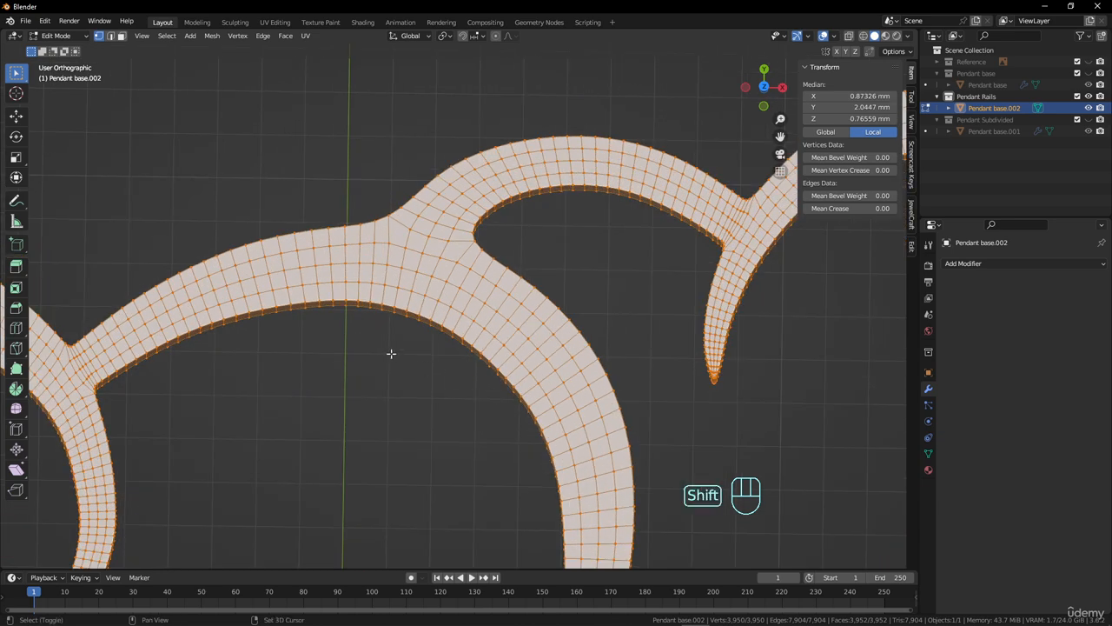
{"action": "middle_click_drag", "start_coordinate": [390, 353], "coordinate": [475, 367], "text": "shift"}
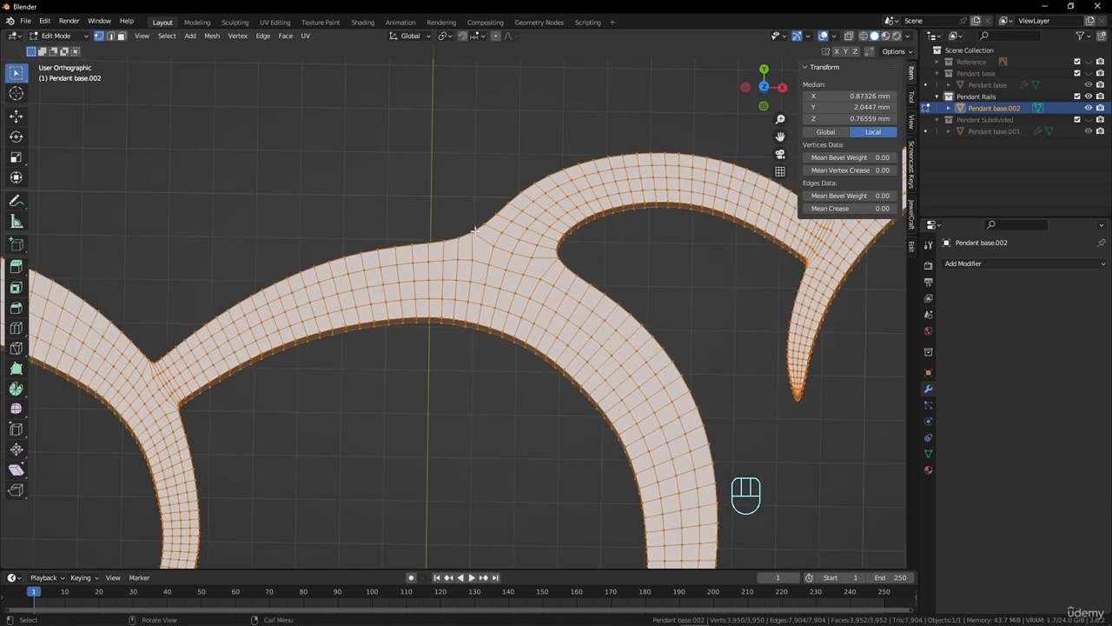
{"action": "key", "text": "KP_7"}
{"action": "left_click", "coordinate": [475, 230]}
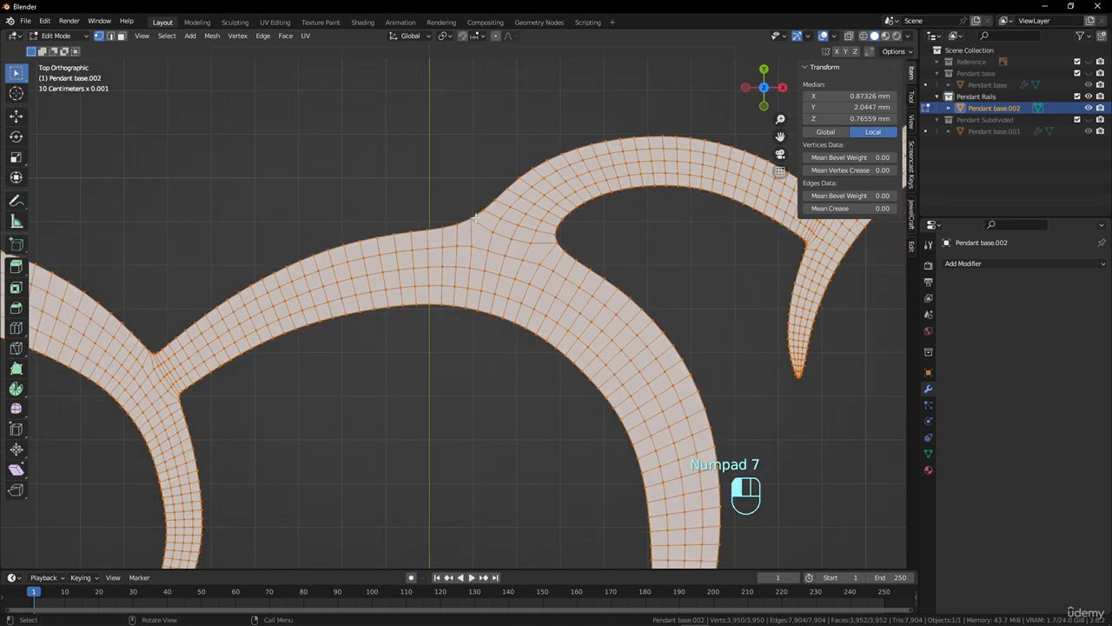
{"action": "scroll", "coordinate": [492, 217], "scroll_direction": "up", "scroll_amount": 3}
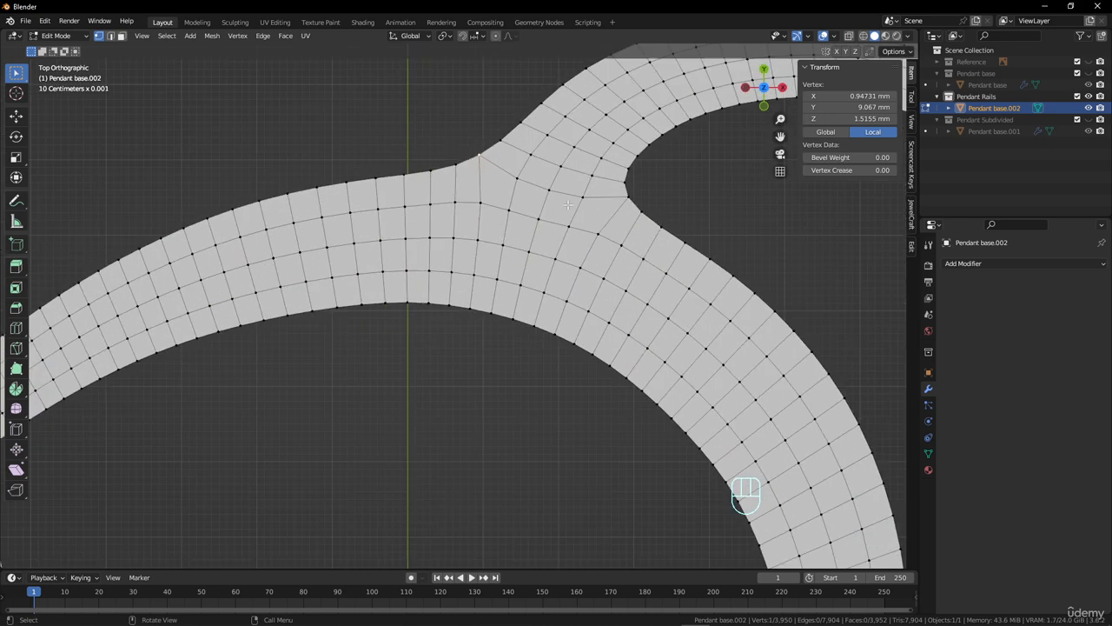
{"action": "key", "text": "g"}
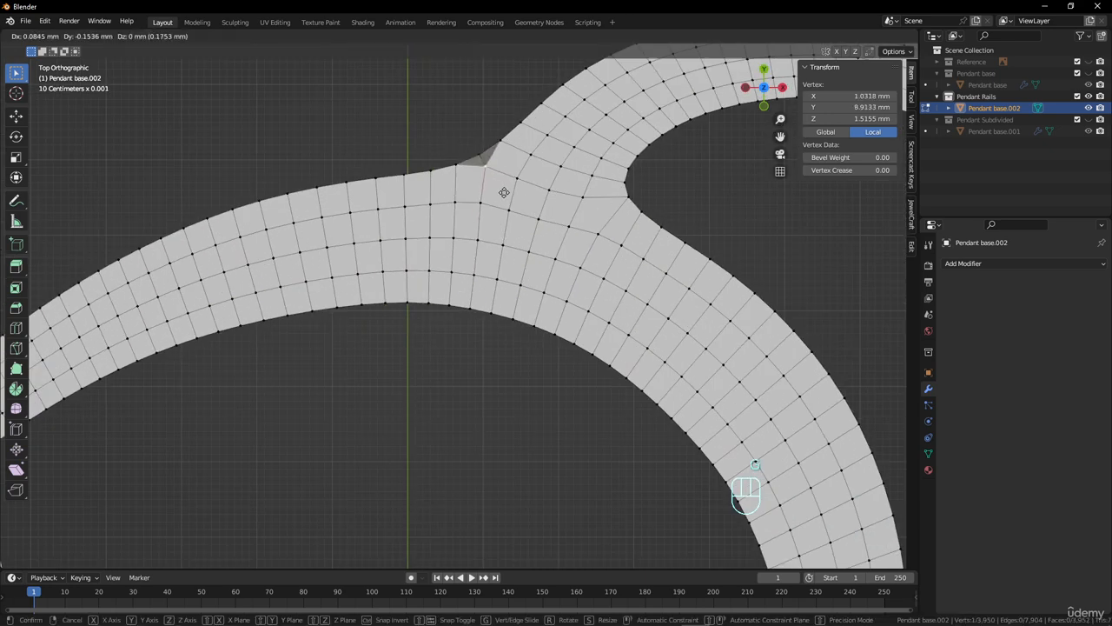
{"action": "left_click", "coordinate": [504, 192]}
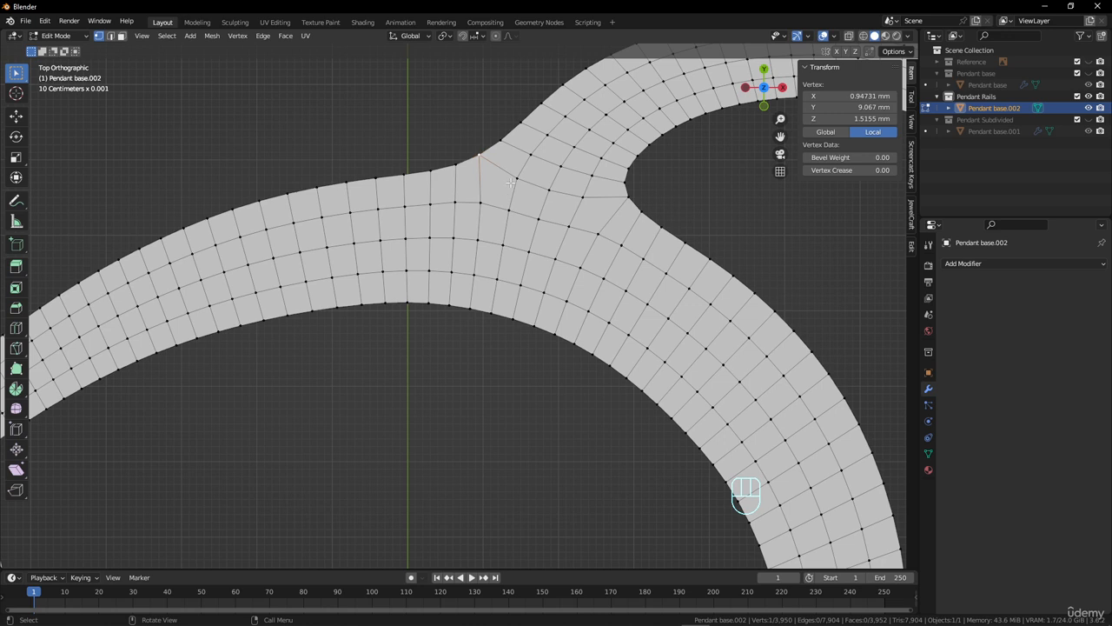
Step: In wireframe shading, move the junction's outer corner vertex pair about 0.07 mm in X and -0.13 mm in Y, and nudge the neighbouring pair
{"action": "key", "text": "z"}
{"action": "left_click", "coordinate": [466, 170]}
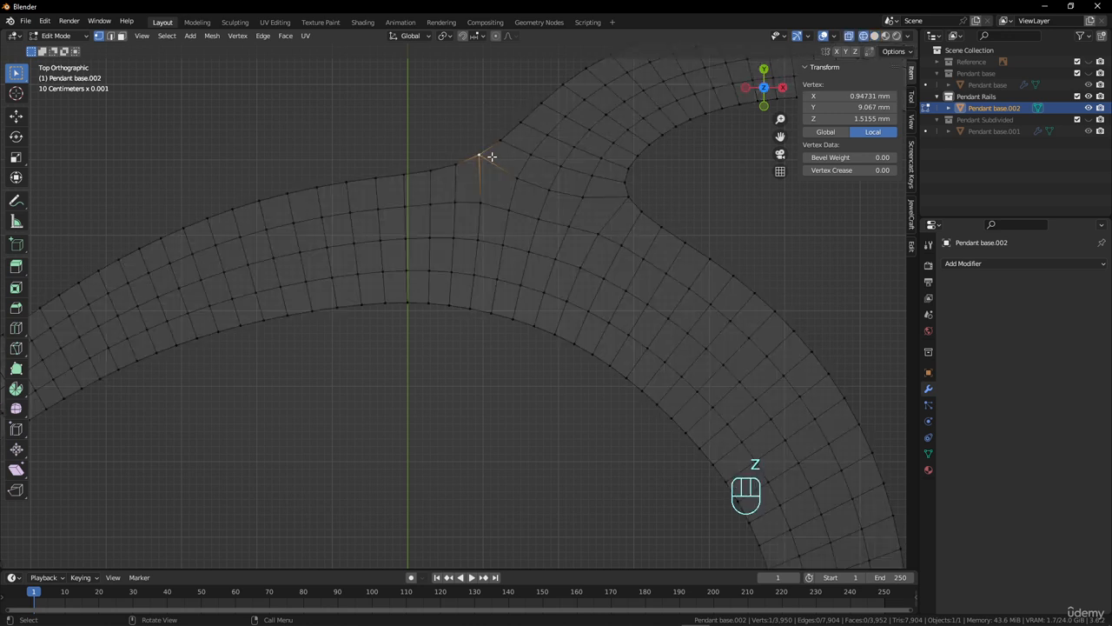
{"action": "left_click_drag", "start_coordinate": [472, 139], "coordinate": [490, 166]}
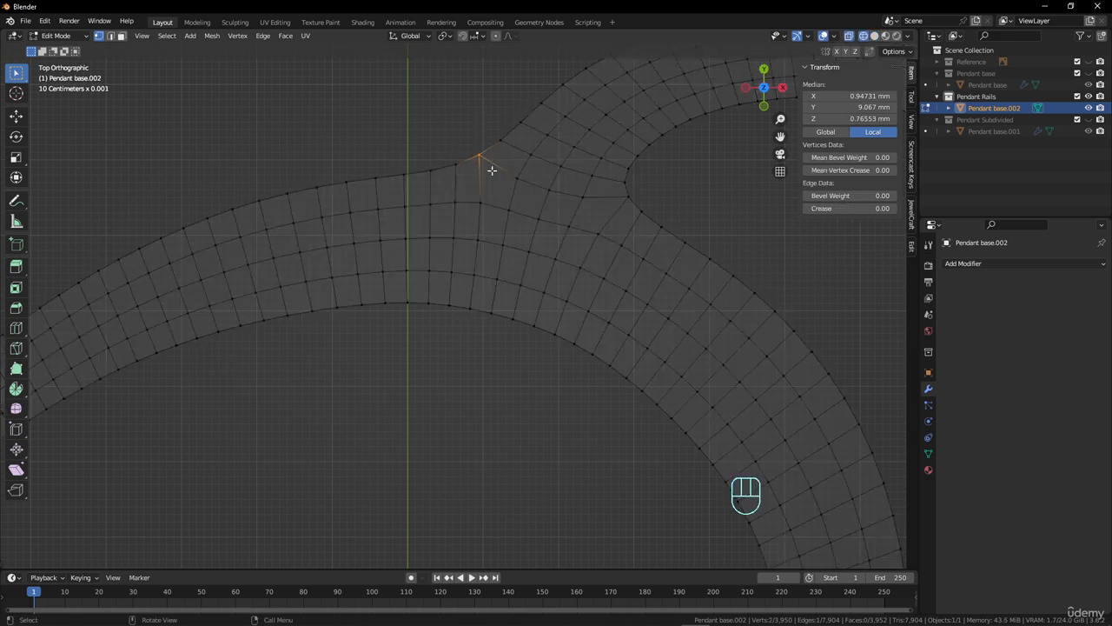
{"action": "key", "text": "g"}
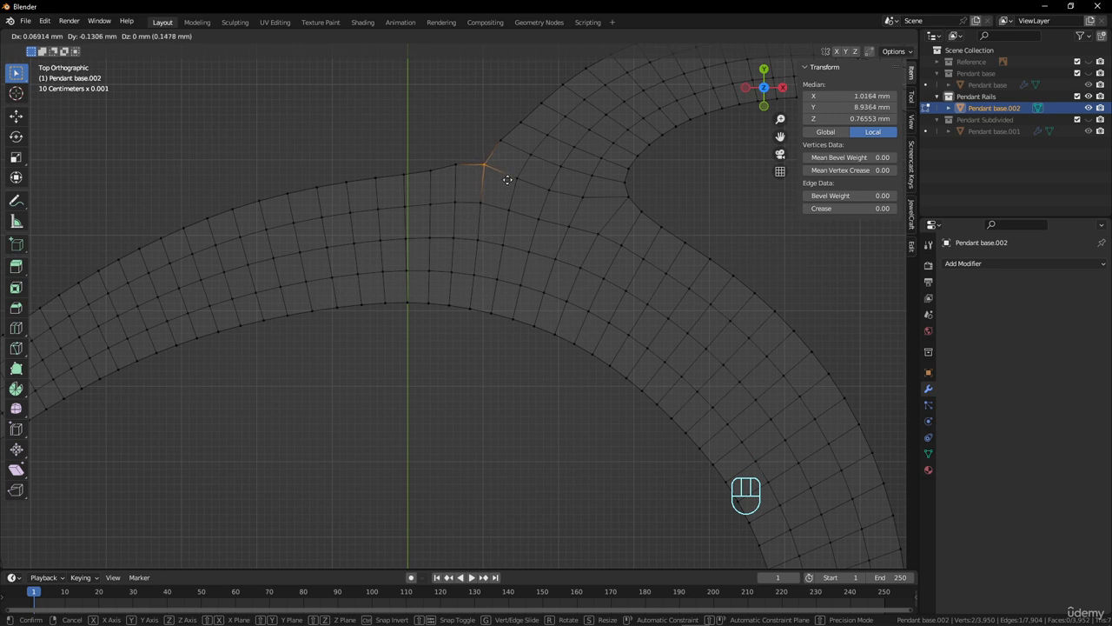
{"action": "left_click", "coordinate": [509, 181]}
{"action": "key", "text": "g"}
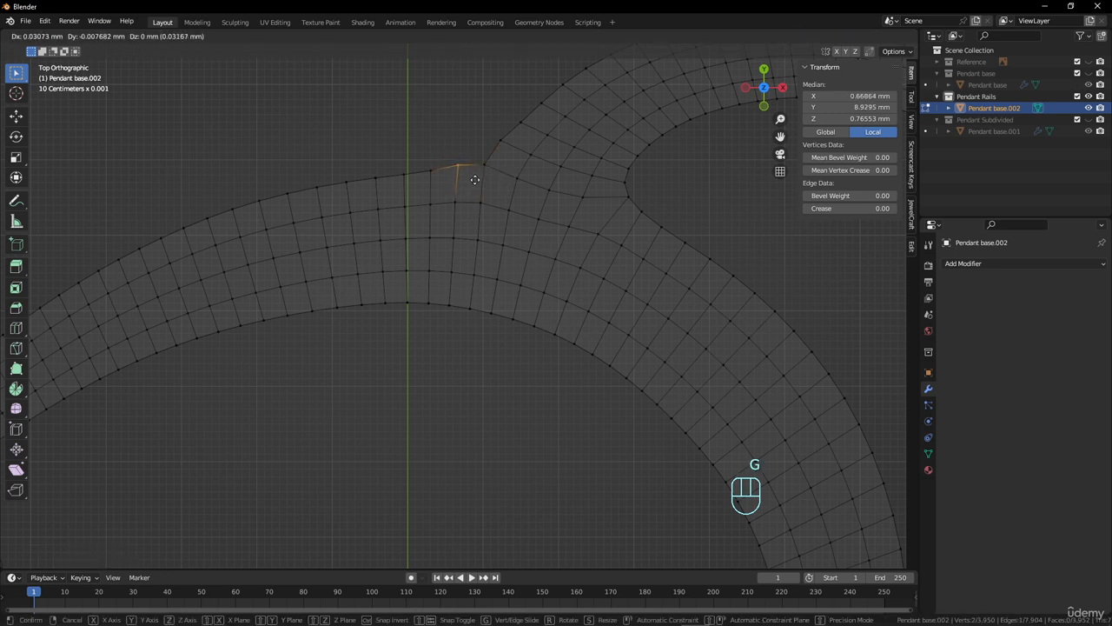
{"action": "left_click", "coordinate": [497, 170]}
Step: Move the three interior vertex pairs of the first edge row across the junction up to continue the larger heart's outer curve
{"action": "key", "text": "g"}
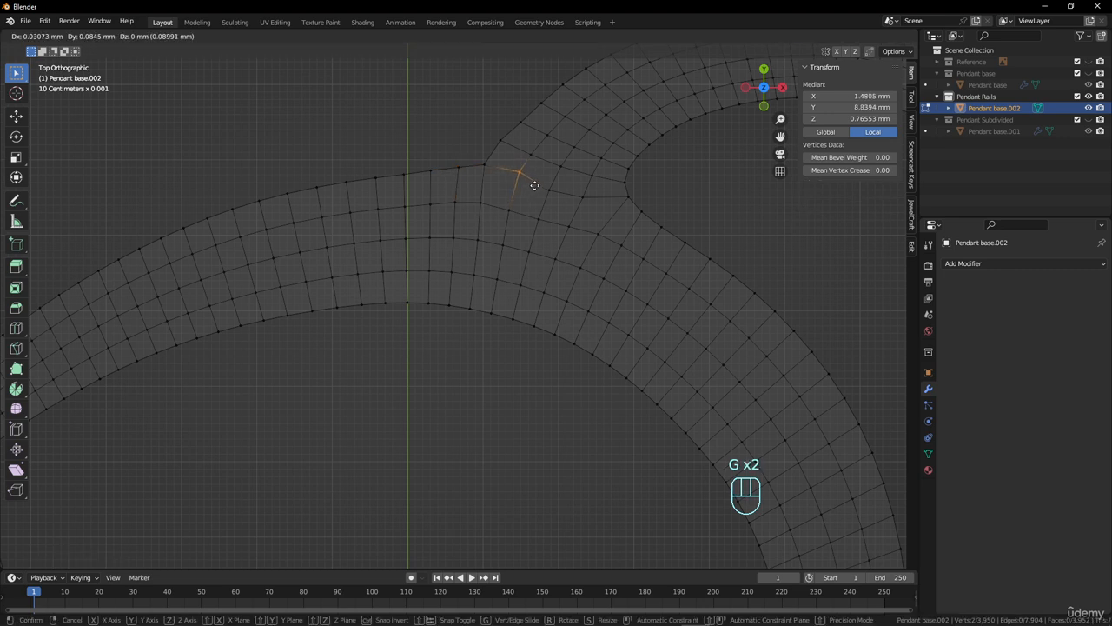
{"action": "left_click", "coordinate": [548, 188]}
{"action": "key", "text": "g"}
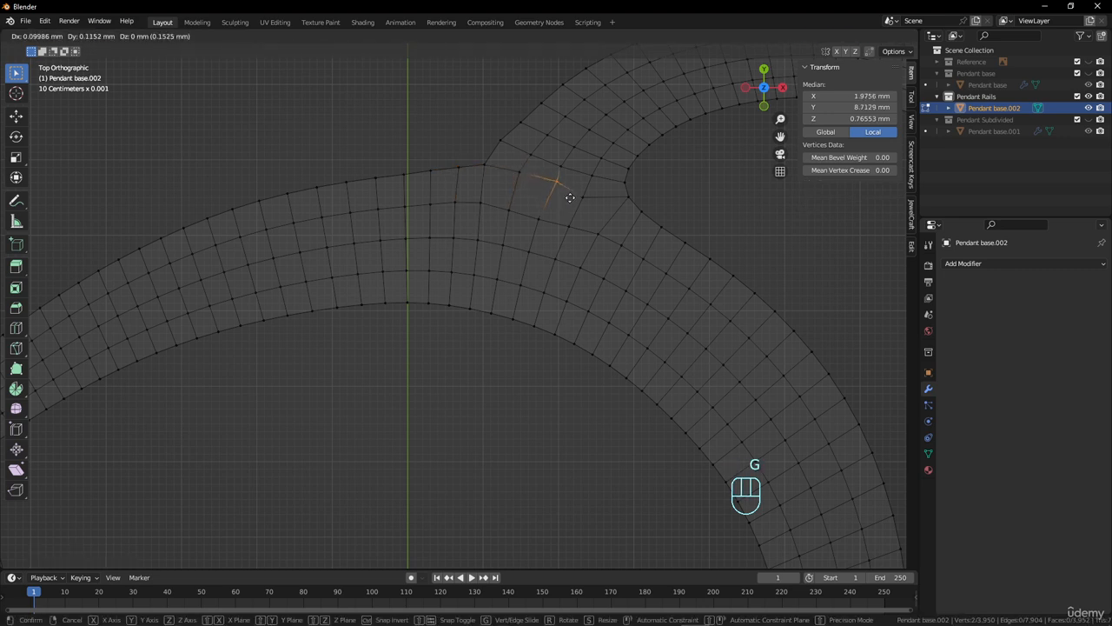
{"action": "left_click", "coordinate": [570, 195]}
{"action": "key", "text": "g"}
{"action": "left_click", "coordinate": [614, 201]}
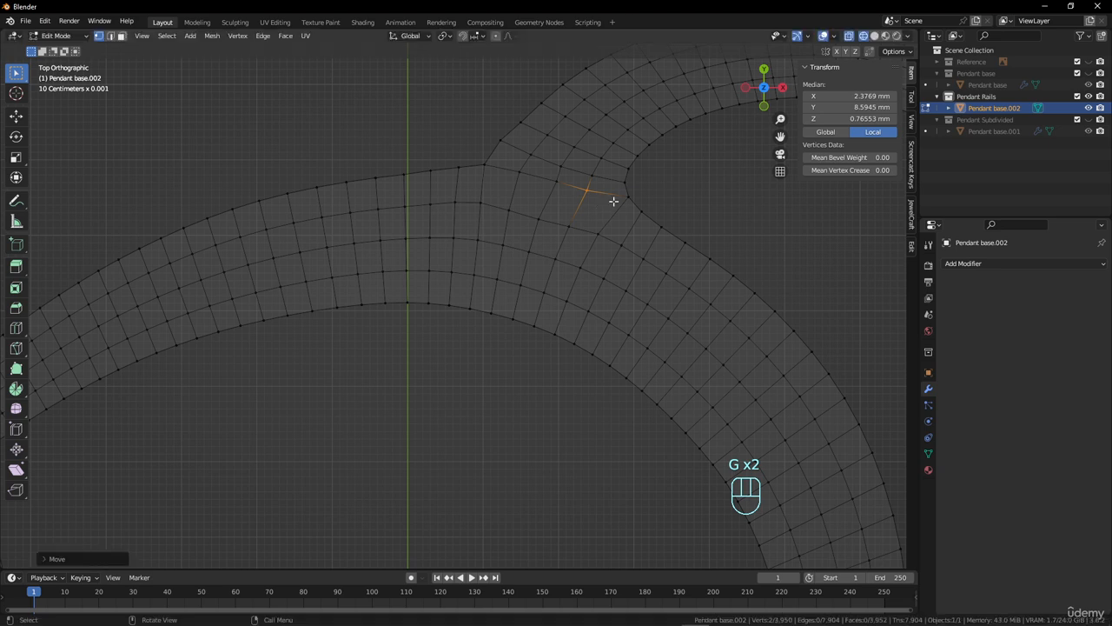
Step: Move the junction's inner corner vertex pair about -0.13 mm in X and -0.07 mm in Y, and shift the adjacent pair onto the curve
{"action": "left_click", "coordinate": [618, 199]}
{"action": "key", "text": "g"}
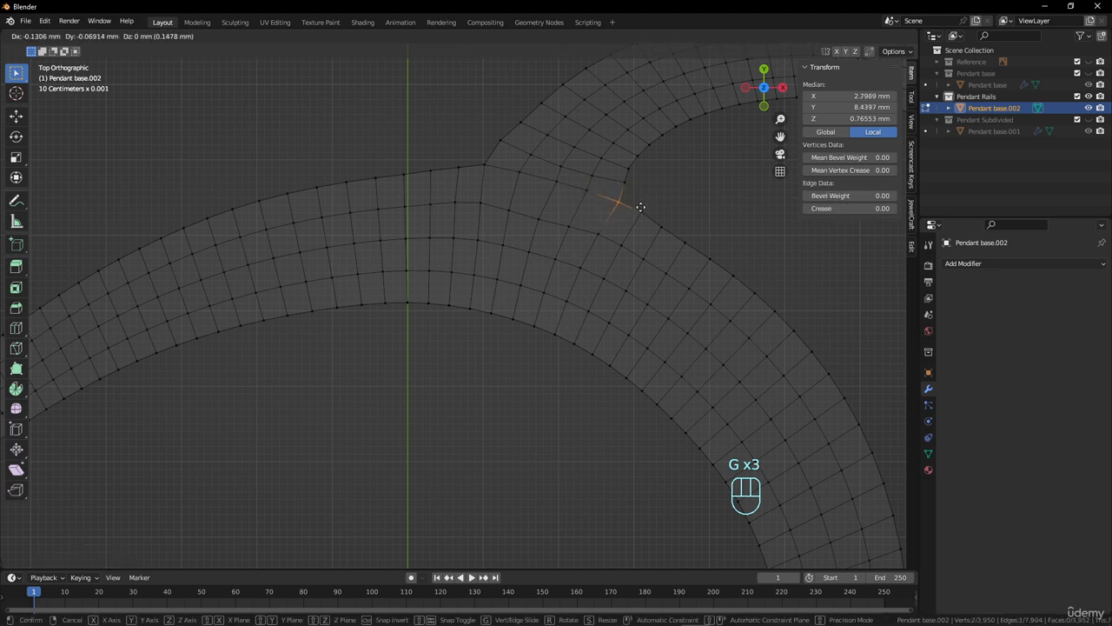
{"action": "left_click", "coordinate": [640, 207]}
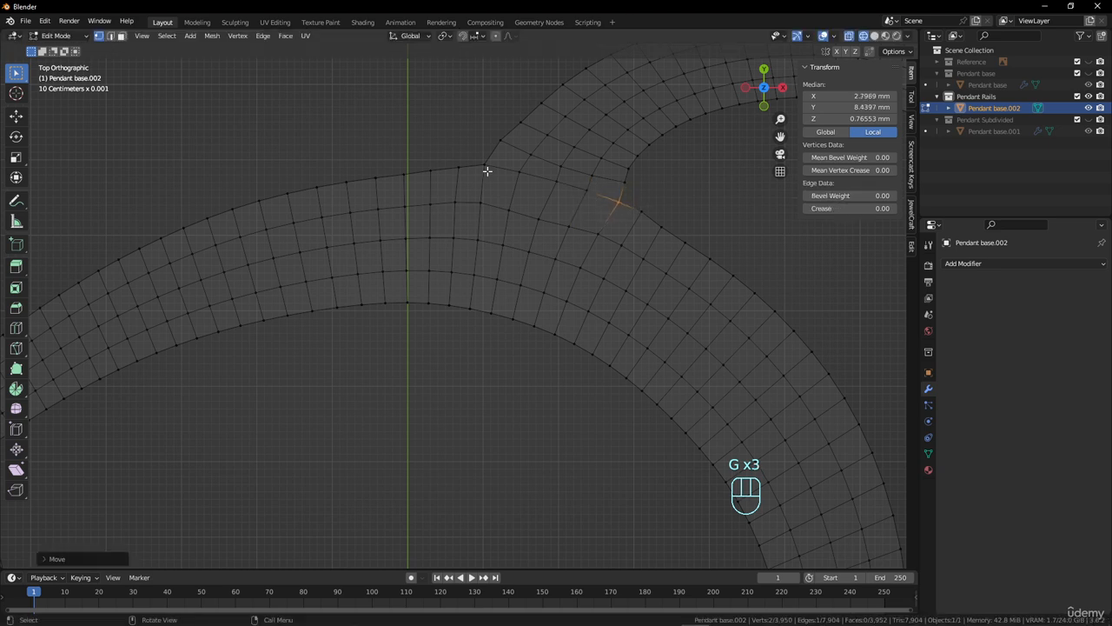
{"action": "left_click", "coordinate": [640, 211]}
{"action": "key", "text": "g"}
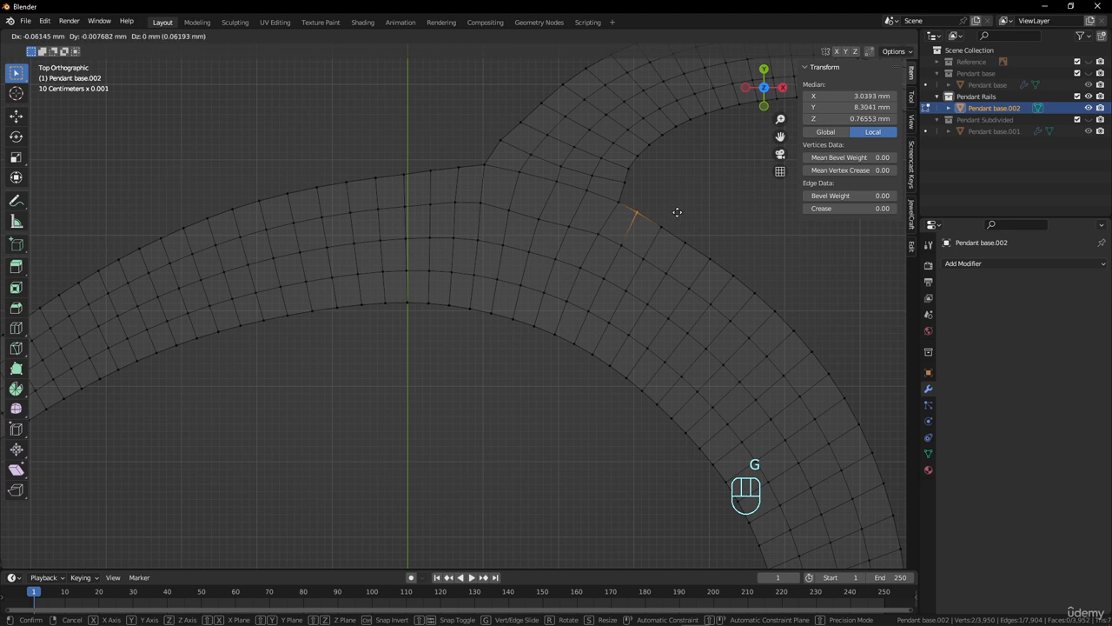
{"action": "left_click", "coordinate": [640, 211]}
Step: Fine-tune the junction's outer corner vertex pair by about 0.03 mm in X and -0.02 mm in Y
{"action": "left_click", "coordinate": [483, 166]}
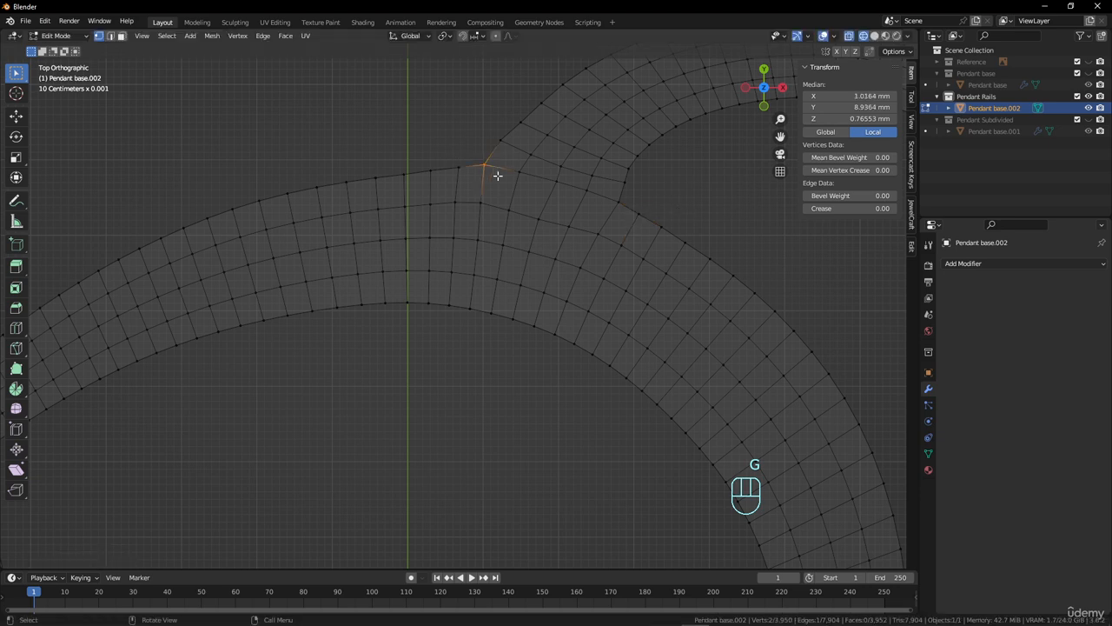
{"action": "key", "text": "g"}
{"action": "left_click", "coordinate": [504, 194]}
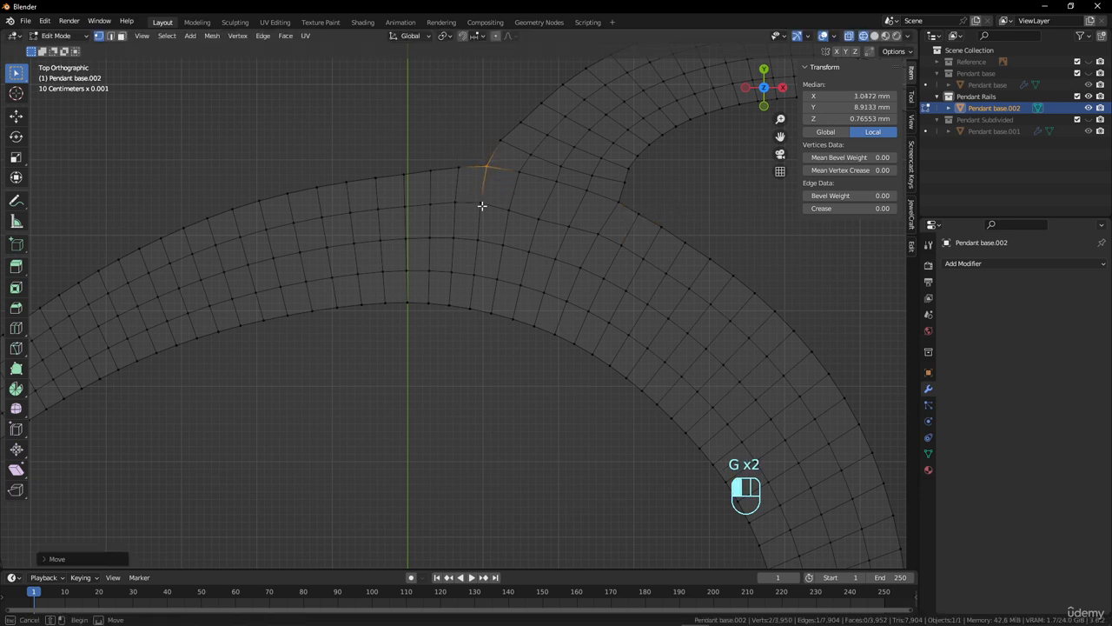
Step: Nudge the vertices of the second edge row below the junction slightly to even out their spacing along the larger heart's curve
{"action": "key", "text": "g"}
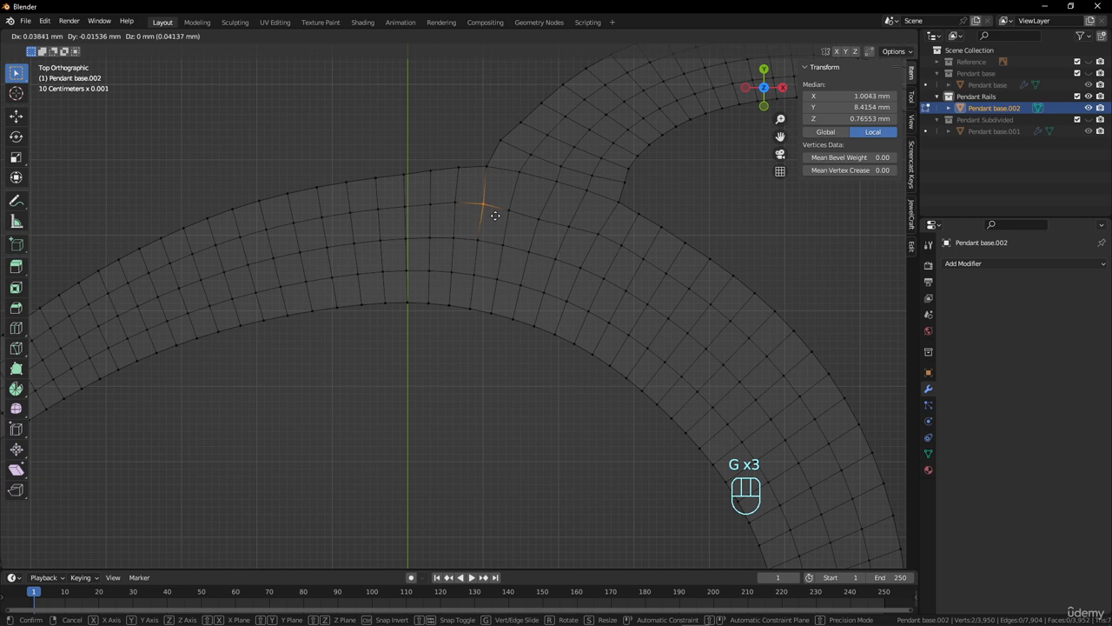
{"action": "left_click", "coordinate": [501, 207]}
{"action": "key", "text": "g"}
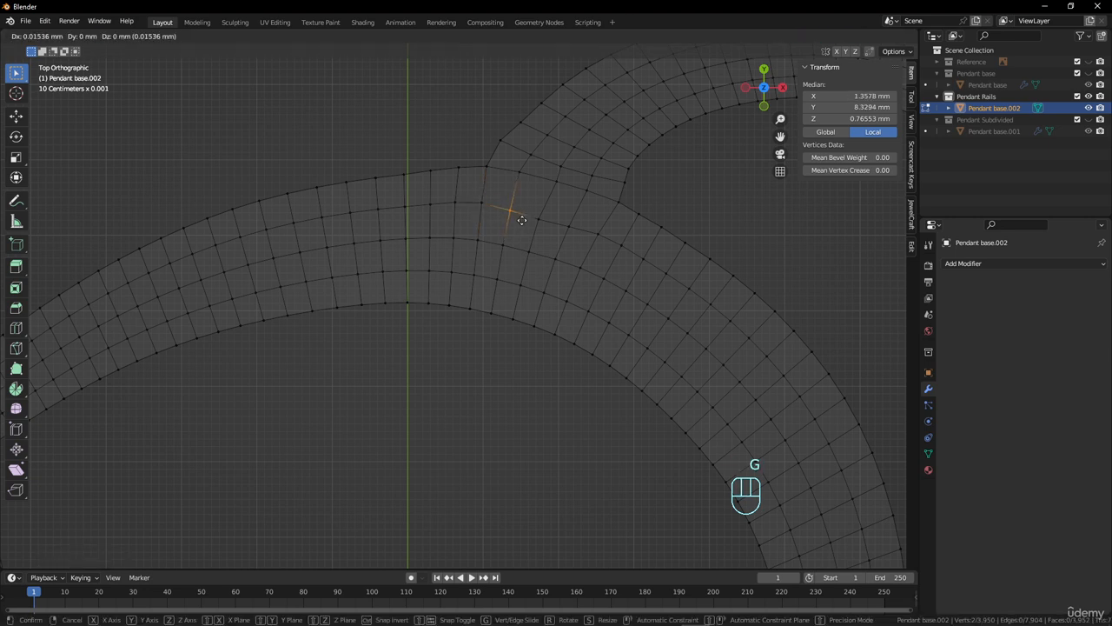
{"action": "left_click", "coordinate": [524, 217]}
{"action": "key", "text": "g"}
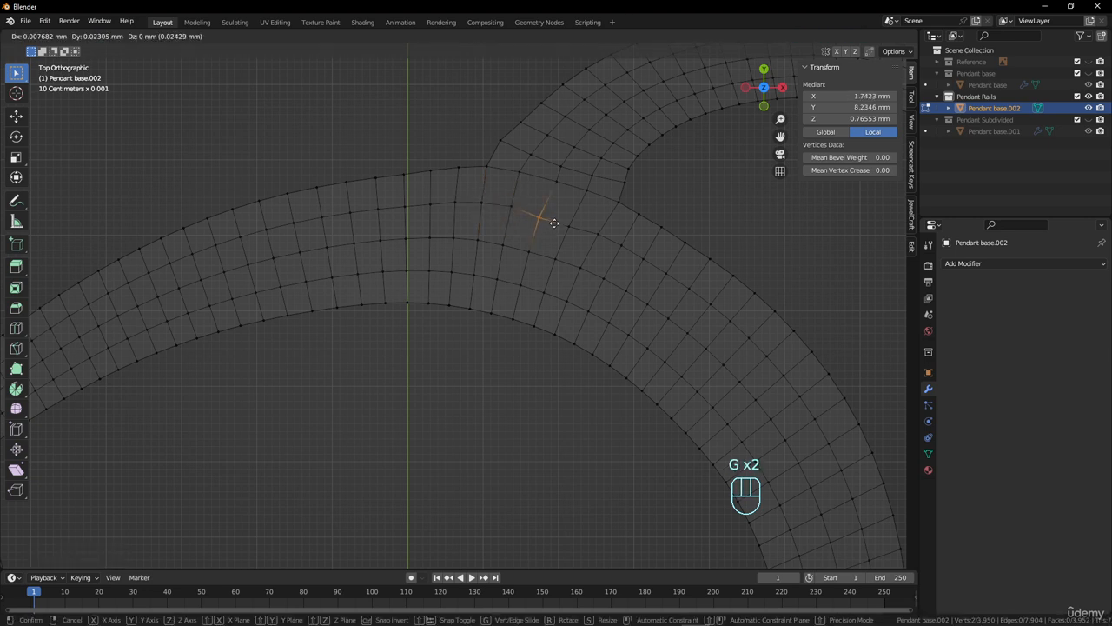
{"action": "left_click", "coordinate": [554, 219]}
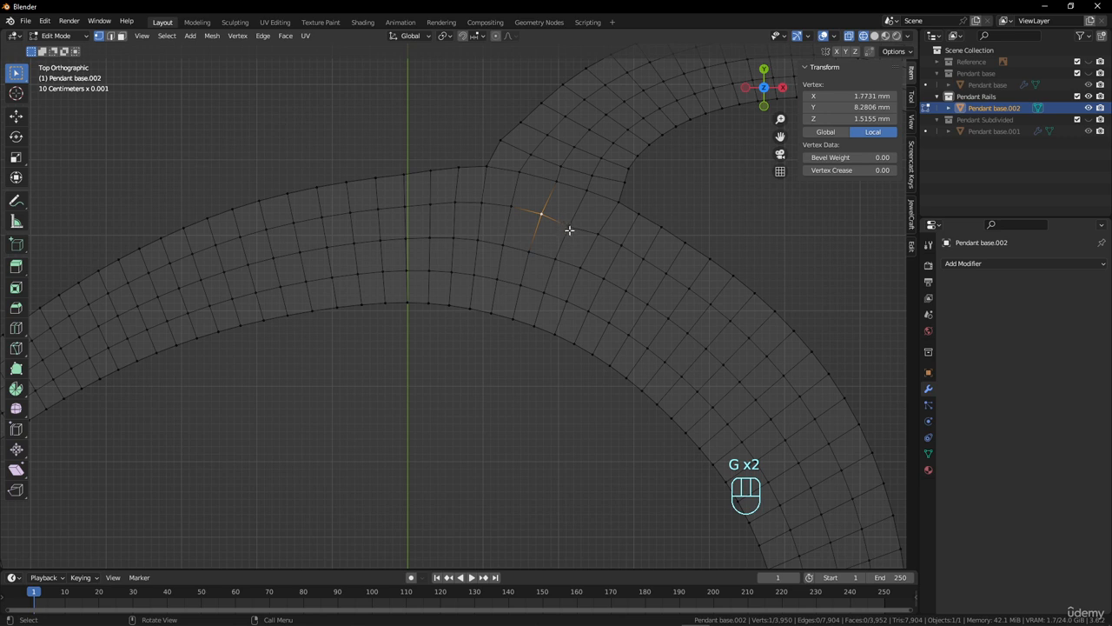
{"action": "key", "text": "g"}
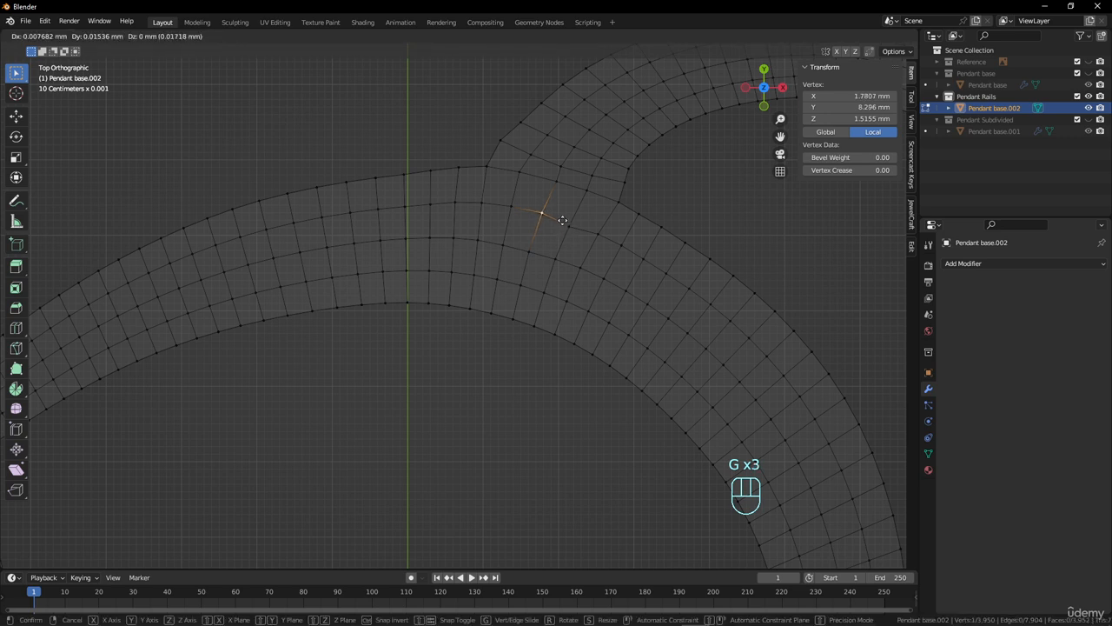
{"action": "left_click", "coordinate": [563, 221]}
{"action": "left_click_drag", "start_coordinate": [563, 221], "coordinate": [584, 231]}
{"action": "key", "text": "g"}
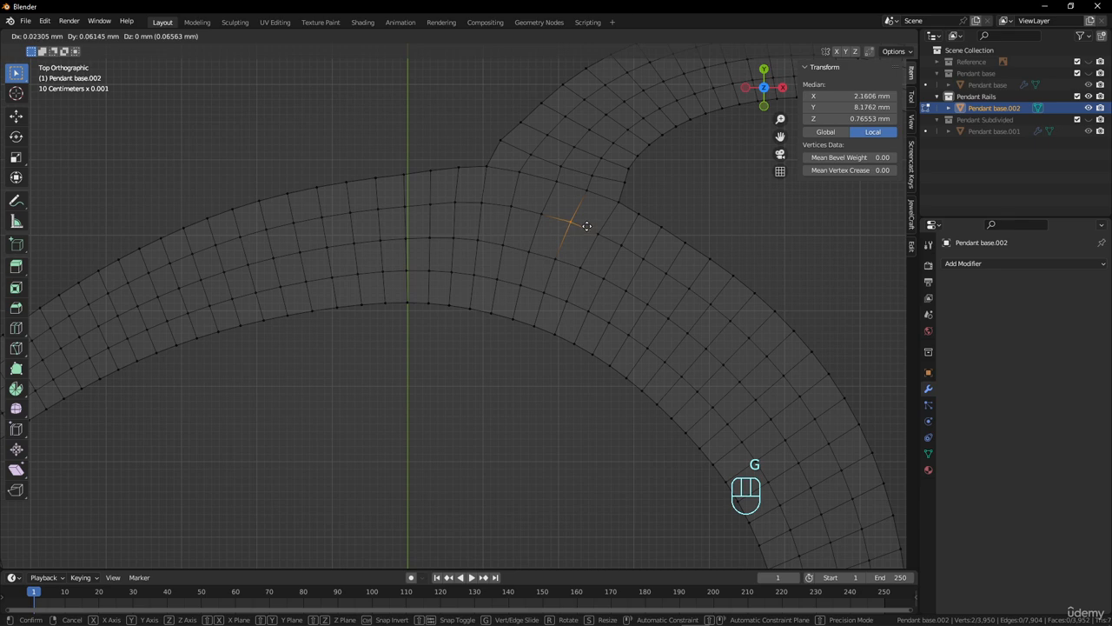
{"action": "left_click", "coordinate": [580, 227]}
Step: Leave Edit Mode, return to solid shading and inspect the reshaped junction between the two hearts
{"action": "scroll", "coordinate": [522, 261], "scroll_direction": "down", "scroll_amount": 6}
{"action": "key", "text": "Tab"}
{"action": "scroll", "coordinate": [458, 279], "scroll_direction": "down", "scroll_amount": 4}
{"action": "scroll", "coordinate": [458, 280], "scroll_direction": "up", "scroll_amount": 2}
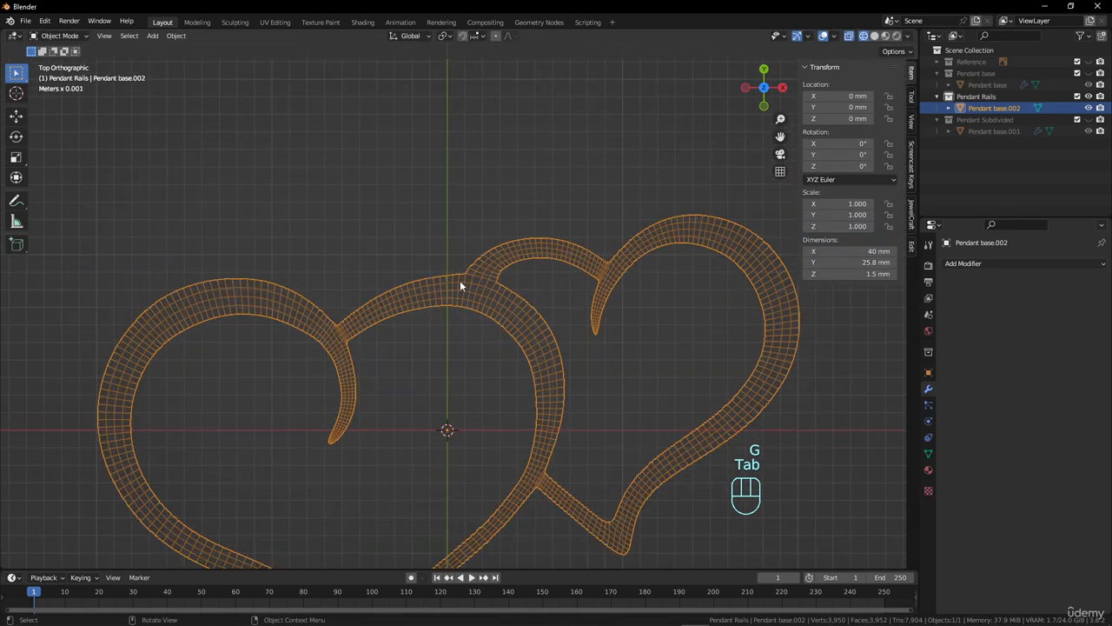
{"action": "key", "text": "z"}
{"action": "key", "text": "z"}
{"action": "scroll", "coordinate": [453, 337], "scroll_direction": "up", "scroll_amount": 3}
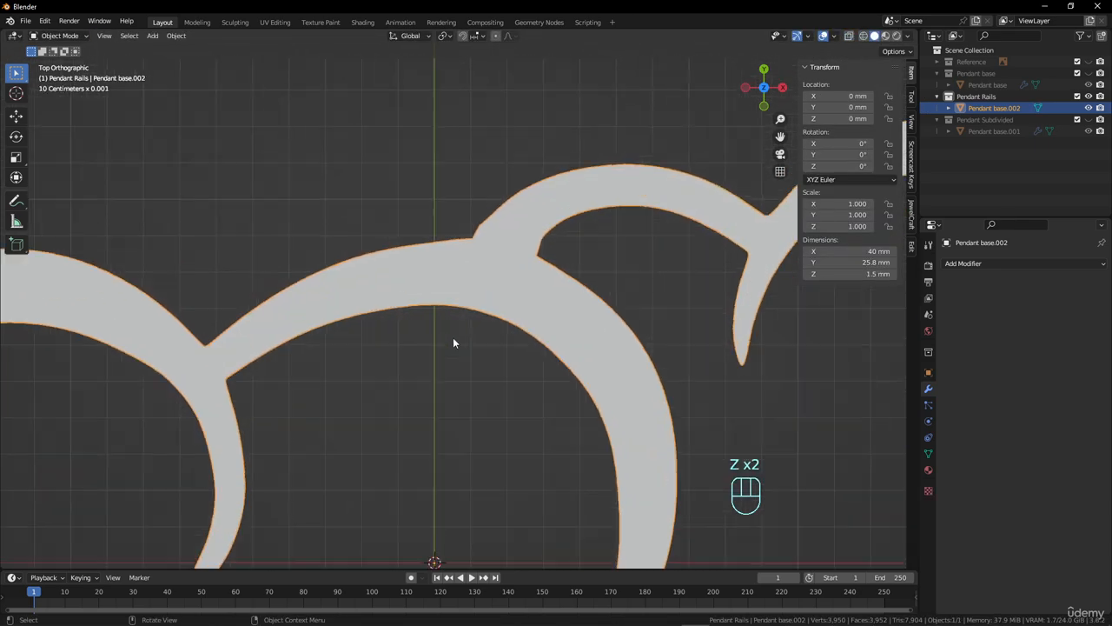
{"action": "scroll", "coordinate": [453, 338], "scroll_direction": "down", "scroll_amount": 2}
Step: In Edit Mode with face selection, select the strip of four faces across the band at the top of the smaller heart
{"action": "key", "text": "Tab"}
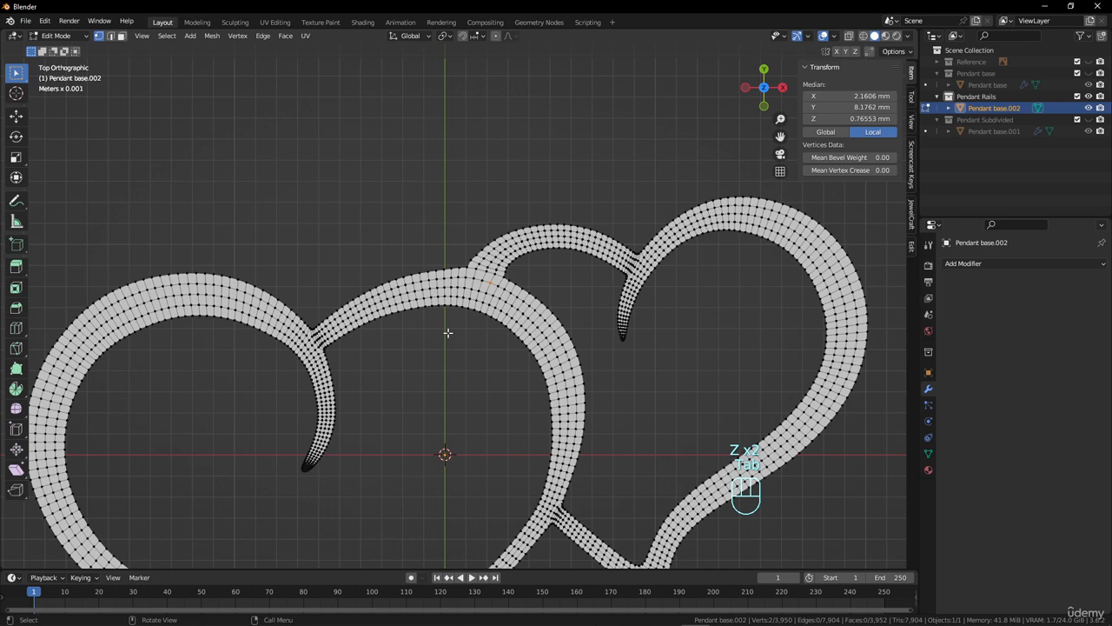
{"action": "middle_click_drag", "start_coordinate": [697, 253], "coordinate": [583, 235], "text": "shift"}
{"action": "scroll", "coordinate": [628, 244], "scroll_direction": "up", "scroll_amount": 3}
{"action": "middle_click_drag", "start_coordinate": [658, 216], "coordinate": [538, 278], "text": "shift"}
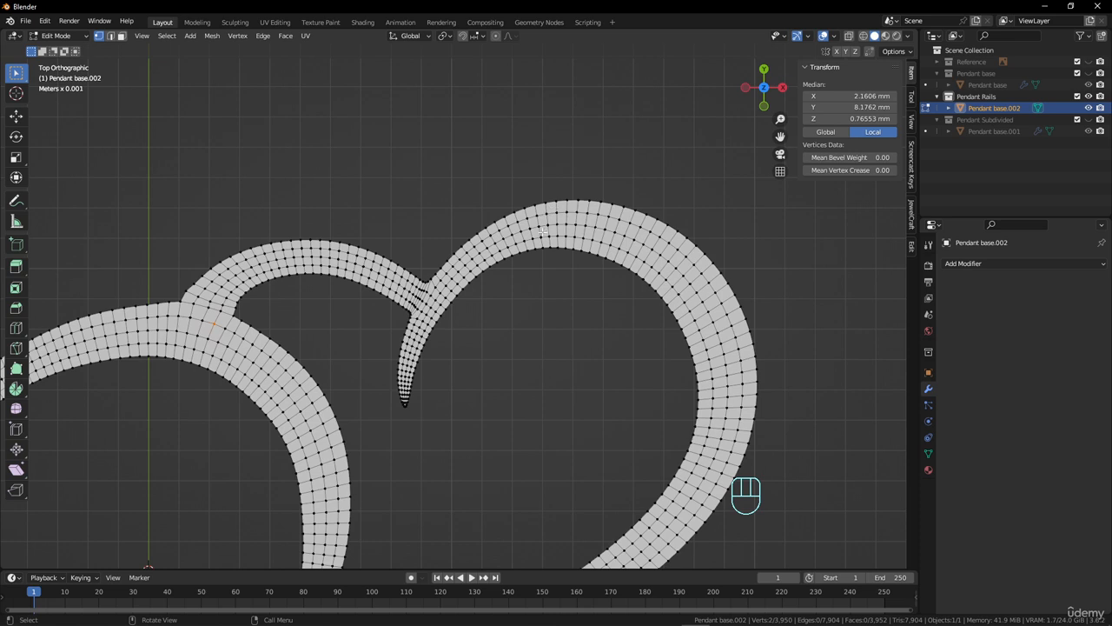
{"action": "scroll", "coordinate": [576, 245], "scroll_direction": "up", "scroll_amount": 1}
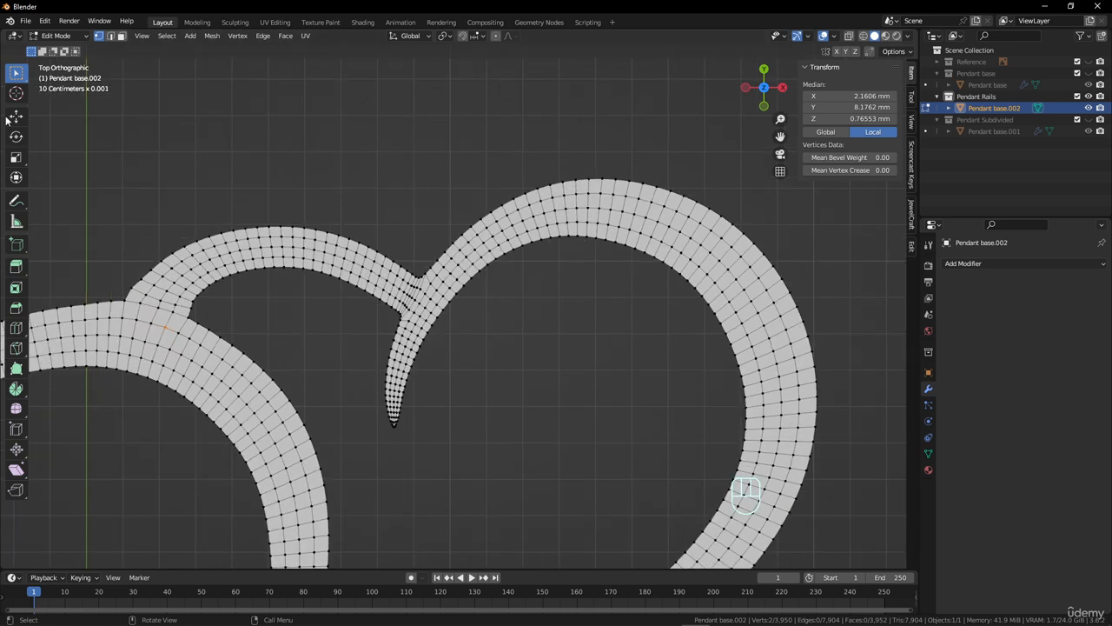
{"action": "left_click", "coordinate": [123, 38]}
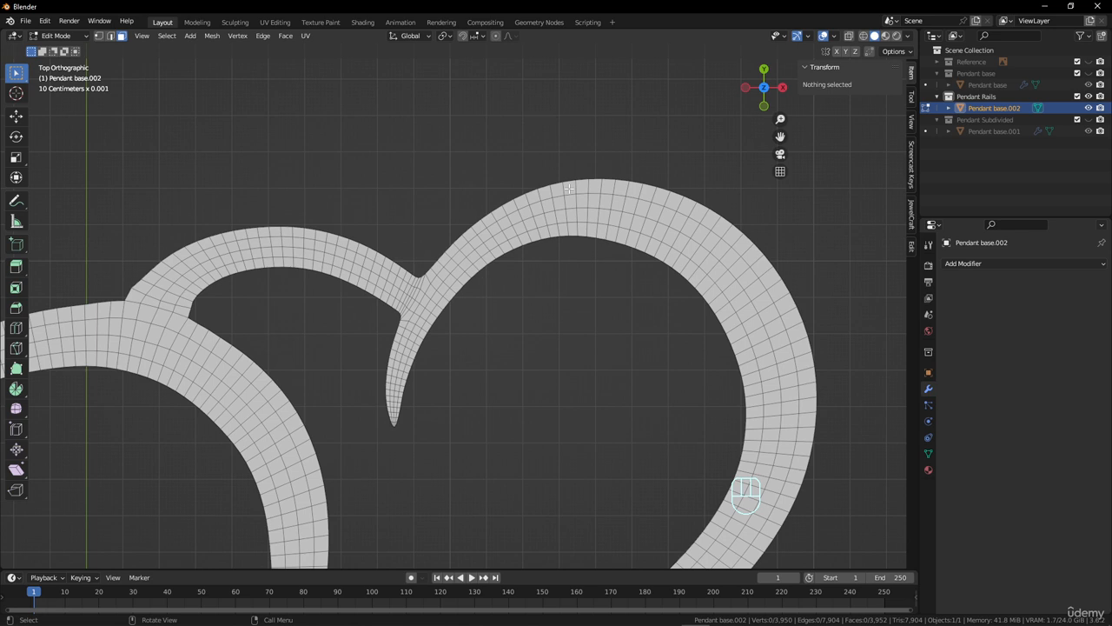
{"action": "left_click", "coordinate": [569, 189]}
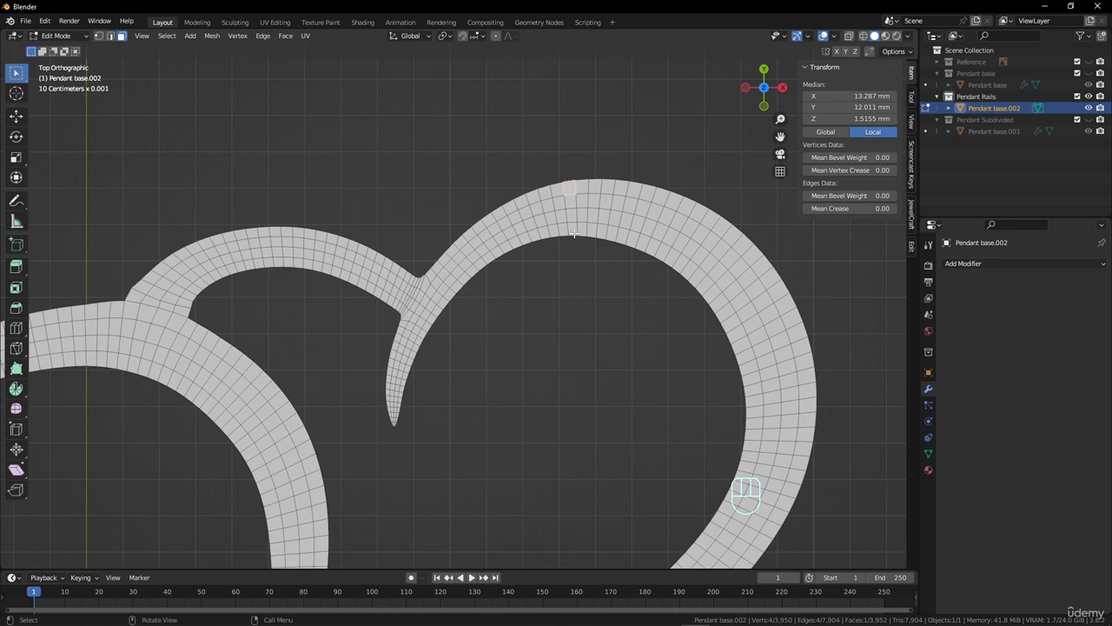
{"action": "left_click", "coordinate": [570, 185], "text": "ctrl"}
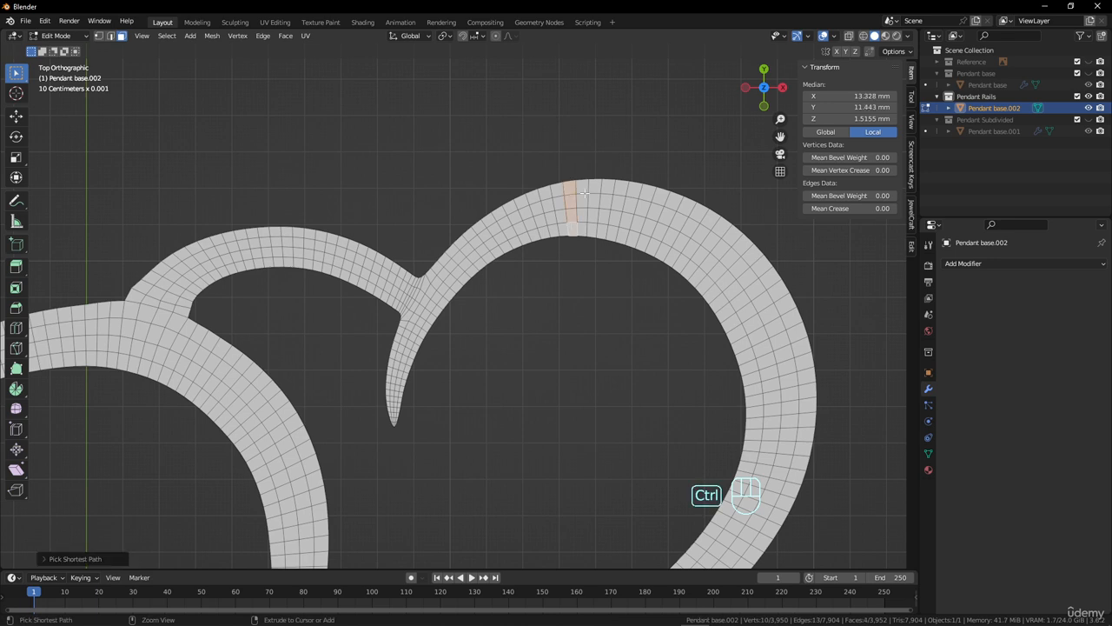
Step: Extend the face selection along the smaller heart's inner edge to its lower curve and across the band to the outer edge
{"action": "left_click", "coordinate": [709, 287], "text": "ctrl"}
{"action": "left_click", "coordinate": [756, 443], "text": "ctrl"}
{"action": "scroll", "coordinate": [710, 420], "scroll_direction": "down", "scroll_amount": 3, "text": "ctrl"}
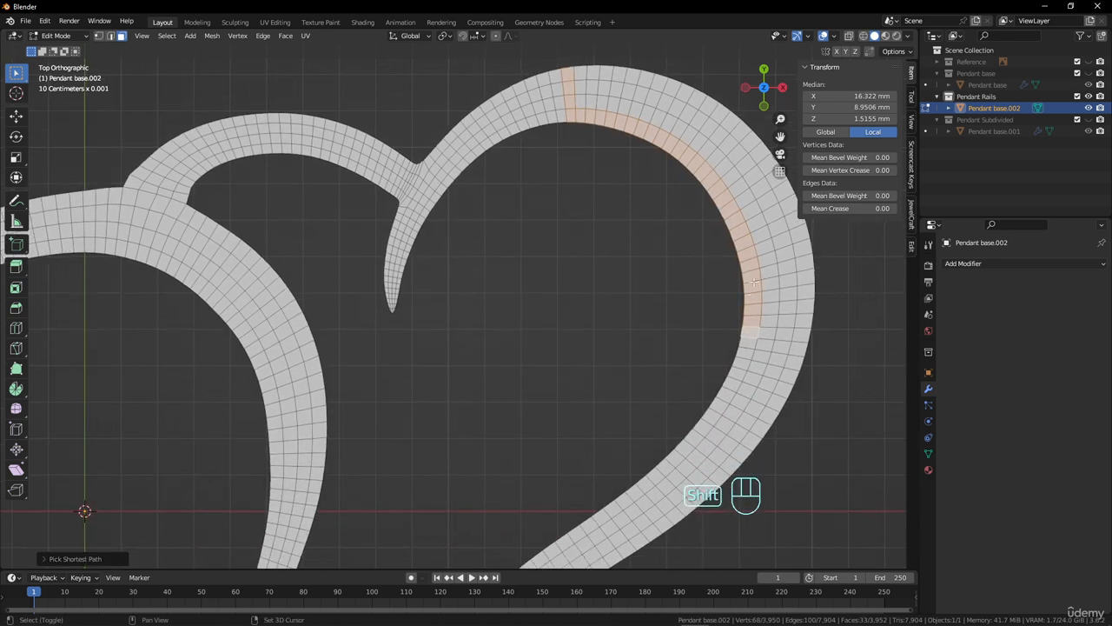
{"action": "left_click", "coordinate": [686, 450], "text": "ctrl"}
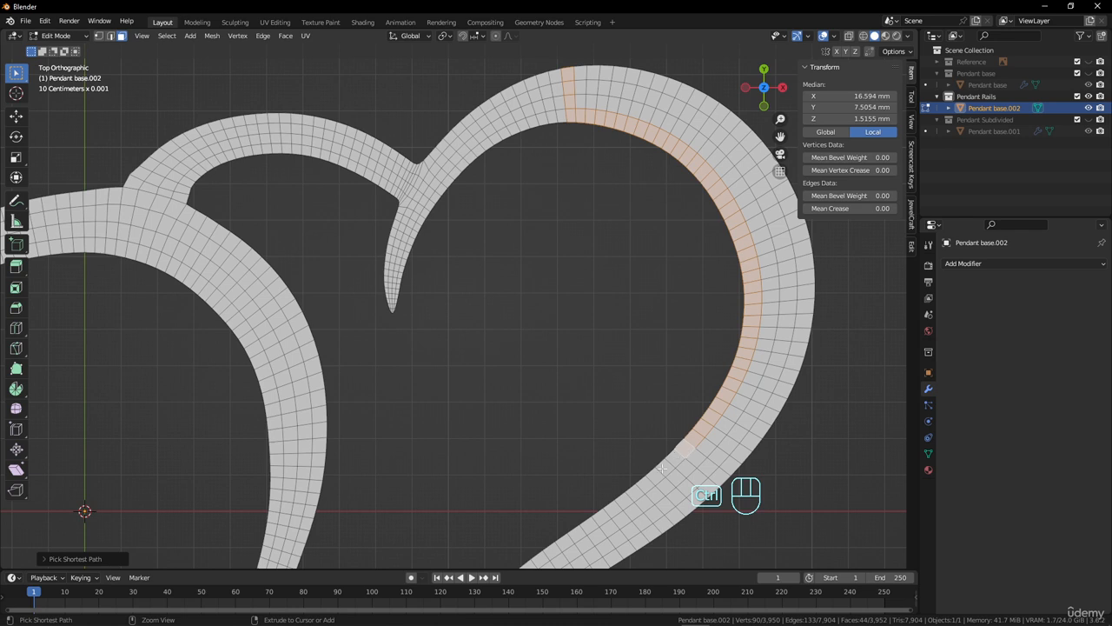
{"action": "left_click", "coordinate": [669, 473], "text": "ctrl"}
{"action": "left_click", "coordinate": [665, 469], "text": "ctrl"}
{"action": "scroll", "coordinate": [654, 517], "scroll_direction": "down", "scroll_amount": 2}
{"action": "middle_click_drag", "start_coordinate": [661, 465], "coordinate": [686, 414], "text": "shift"}
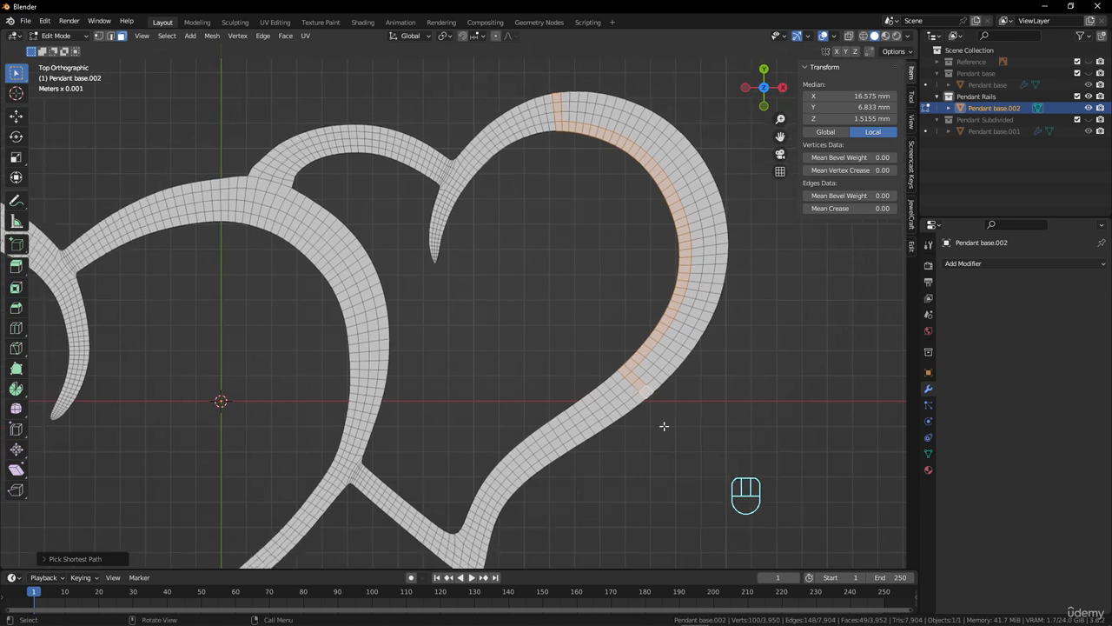
Step: Add the block of faces across the full band width at the smaller heart's lower curve to the selection
{"action": "scroll", "coordinate": [663, 426], "scroll_direction": "up", "scroll_amount": 1}
{"action": "left_click", "coordinate": [632, 425], "text": "ctrl"}
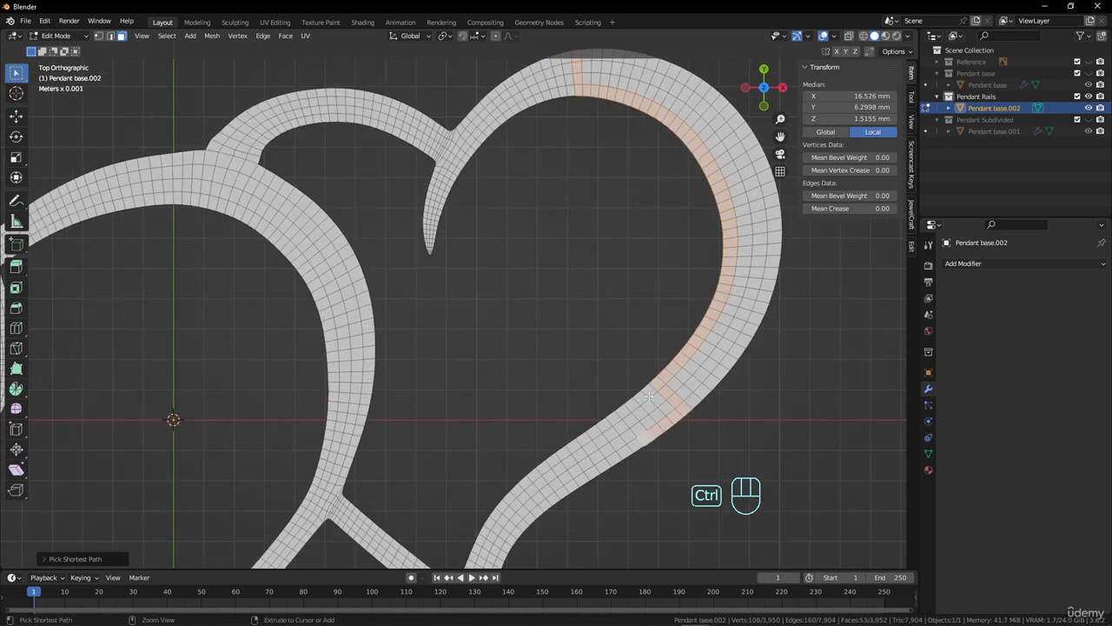
{"action": "left_click", "coordinate": [652, 413], "text": "ctrl"}
{"action": "left_click", "coordinate": [639, 413], "text": "ctrl"}
{"action": "left_click", "coordinate": [693, 402], "text": "ctrl"}
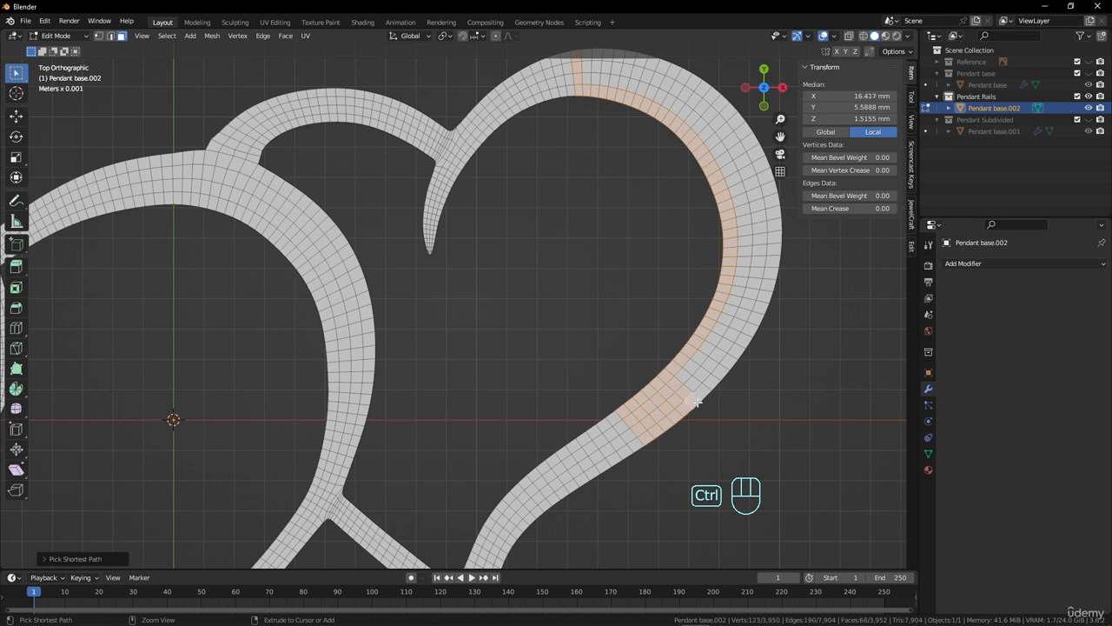
Step: Extend the face selection along the smaller heart's outer edge from the lower curve up to the top of the band
{"action": "left_click", "coordinate": [770, 245], "text": "ctrl"}
{"action": "left_click", "coordinate": [747, 137], "text": "ctrl"}
{"action": "left_click", "coordinate": [688, 78], "text": "ctrl"}
{"action": "middle_click_drag", "start_coordinate": [689, 80], "coordinate": [691, 156], "text": "shift"}
{"action": "left_click", "coordinate": [593, 129], "text": "ctrl"}
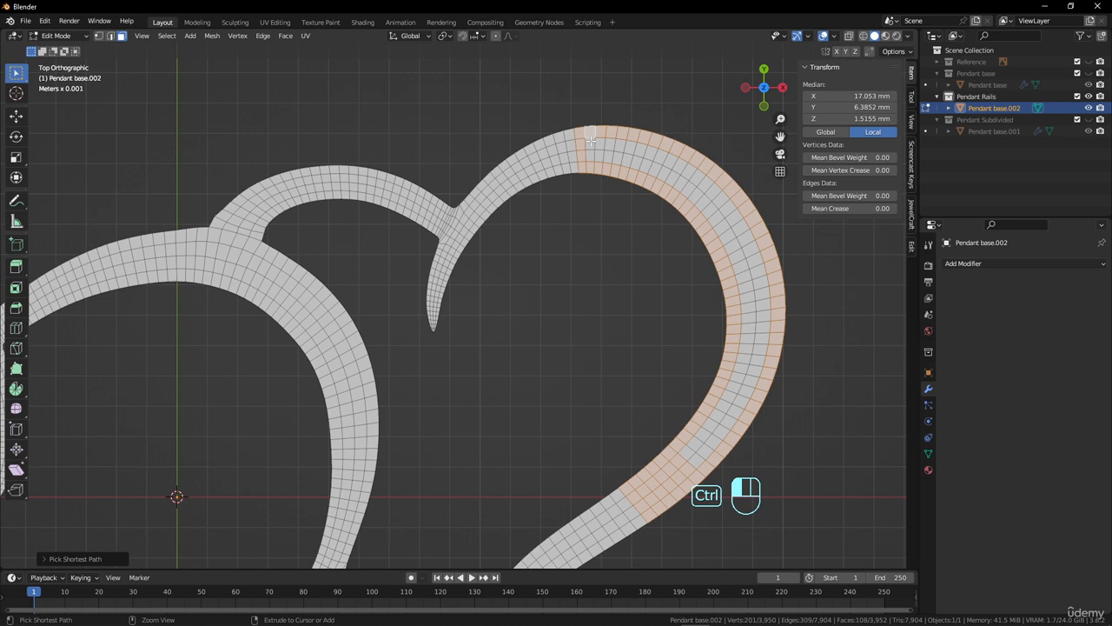
Step: Fill in the two remaining middle rows of faces so the selection covers the full width of the smaller heart's band
{"action": "left_click", "coordinate": [713, 193], "text": "ctrl"}
{"action": "left_click", "coordinate": [741, 402], "text": "ctrl"}
{"action": "left_click", "coordinate": [695, 456], "text": "ctrl"}
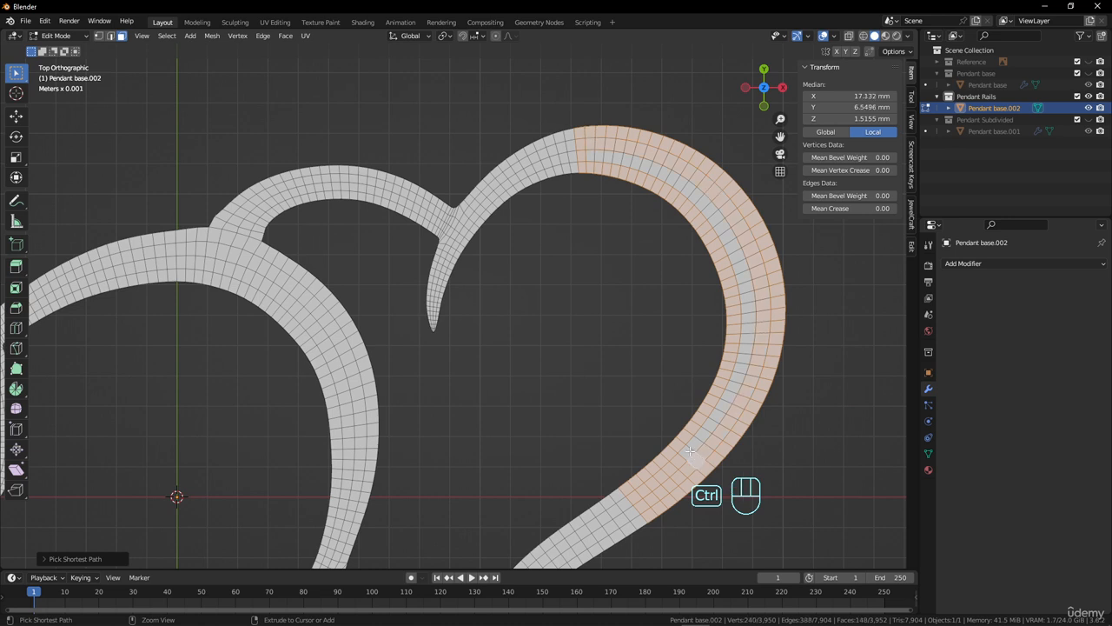
{"action": "left_click", "coordinate": [723, 224], "text": "ctrl"}
{"action": "left_click", "coordinate": [642, 166], "text": "ctrl"}
{"action": "left_click", "coordinate": [590, 156], "text": "ctrl"}
{"action": "scroll", "coordinate": [673, 263], "scroll_direction": "down", "scroll_amount": 2}
{"action": "scroll", "coordinate": [568, 288], "scroll_direction": "up", "scroll_amount": 2}
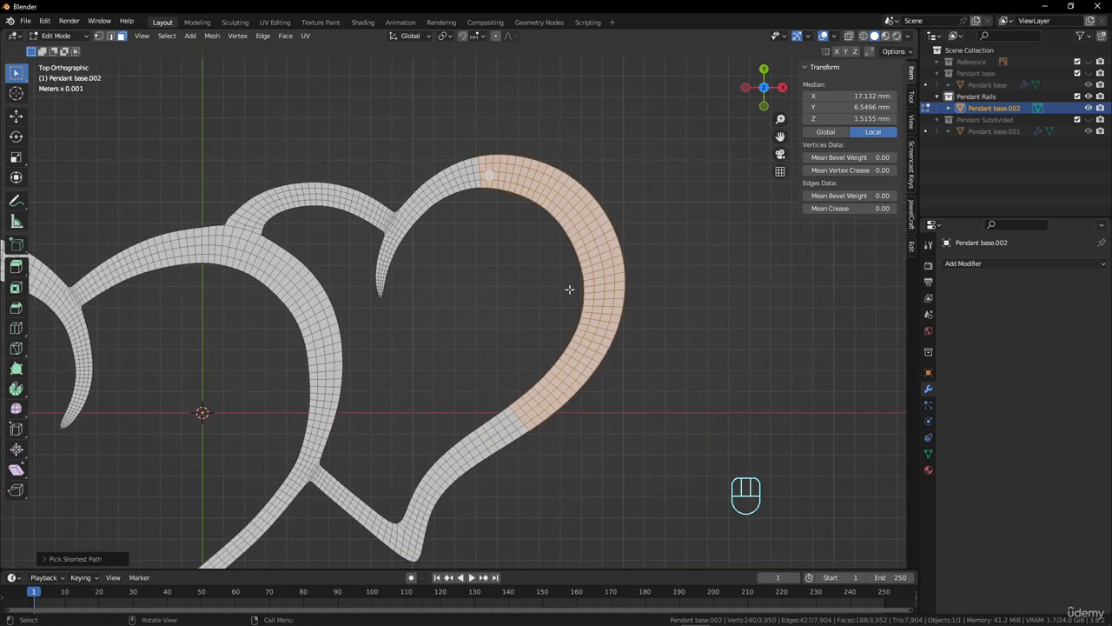
{"action": "scroll", "coordinate": [569, 289], "scroll_direction": "down", "scroll_amount": 3}
{"action": "middle_click_drag", "start_coordinate": [551, 286], "coordinate": [596, 251], "text": "shift"}
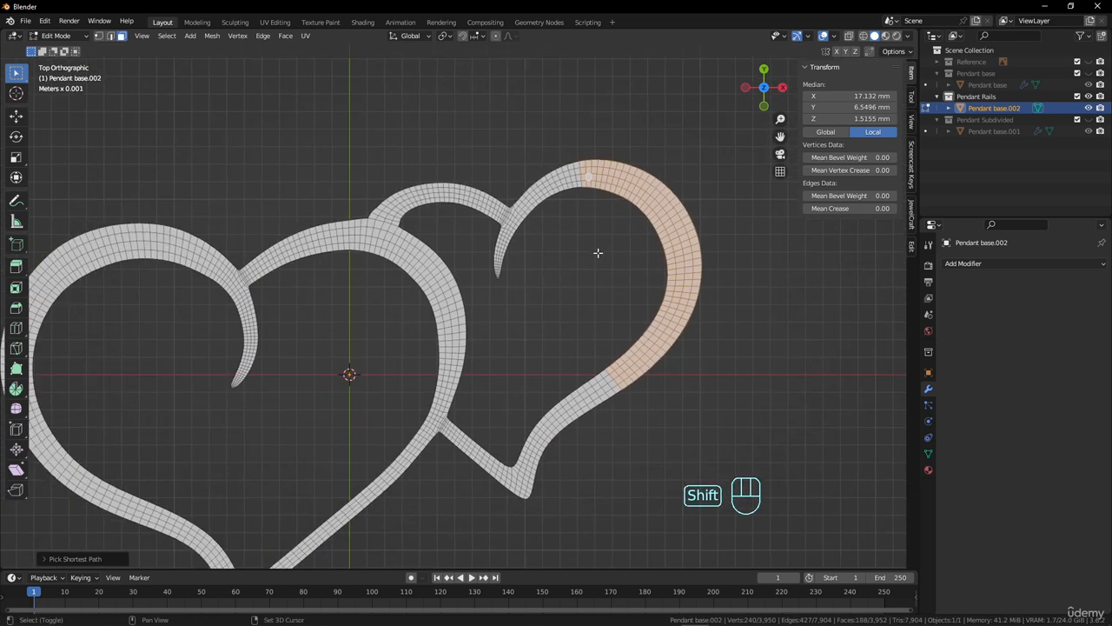
Step: Try insetting the selected faces of the smaller heart's band
{"action": "scroll", "coordinate": [598, 253], "scroll_direction": "up", "scroll_amount": 1}
{"action": "middle_click_drag", "start_coordinate": [663, 258], "coordinate": [464, 331], "text": "shift"}
{"action": "key", "text": "i"}
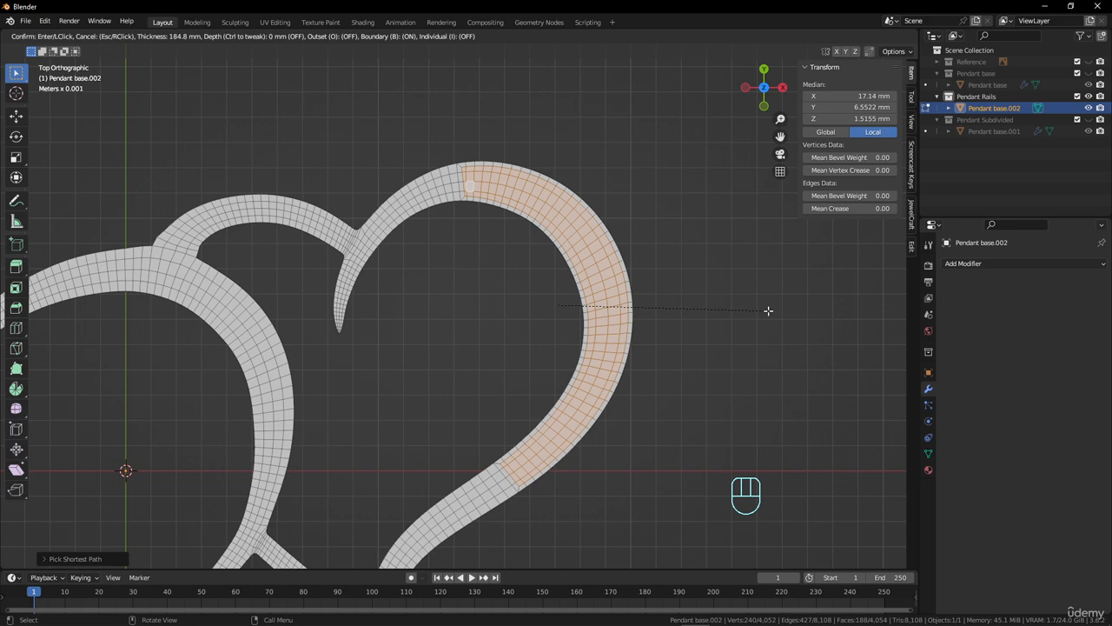
{"action": "right_click", "coordinate": [768, 311]}
{"action": "scroll", "coordinate": [507, 286], "scroll_direction": "up", "scroll_amount": 6}
{"action": "middle_click_drag", "start_coordinate": [474, 234], "coordinate": [551, 568], "text": "shift"}
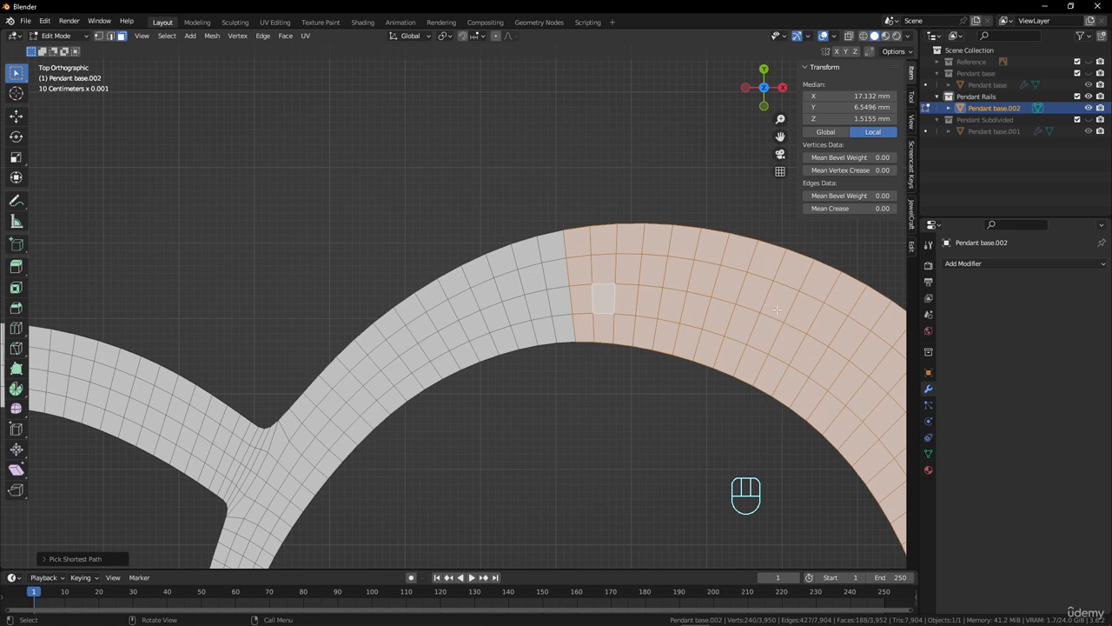
{"action": "key", "text": "i"}
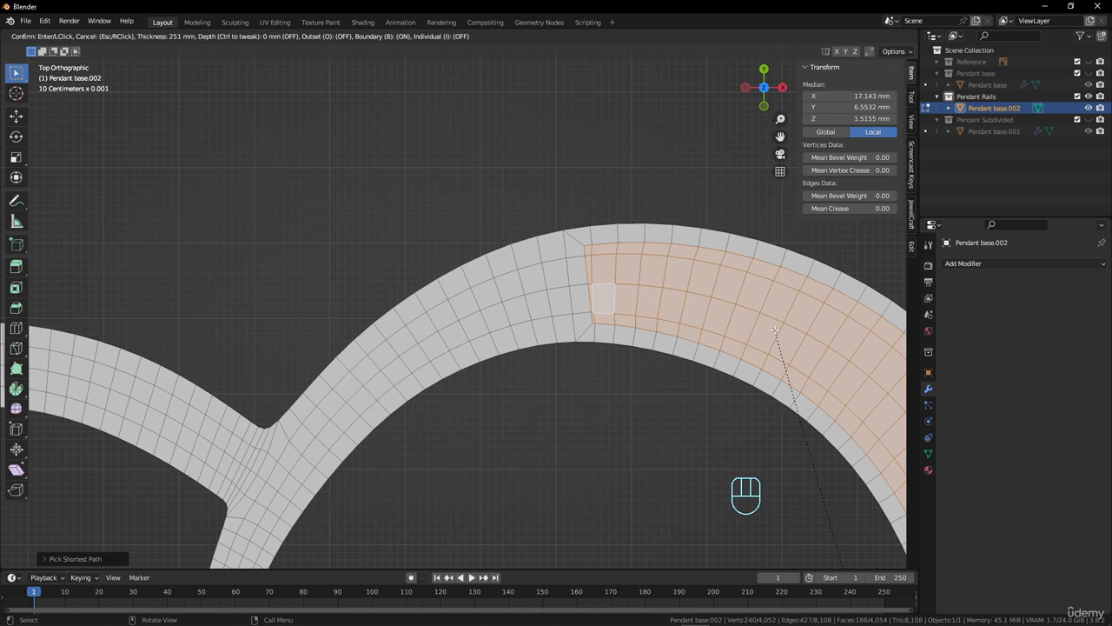
{"action": "right_click", "coordinate": [774, 328]}
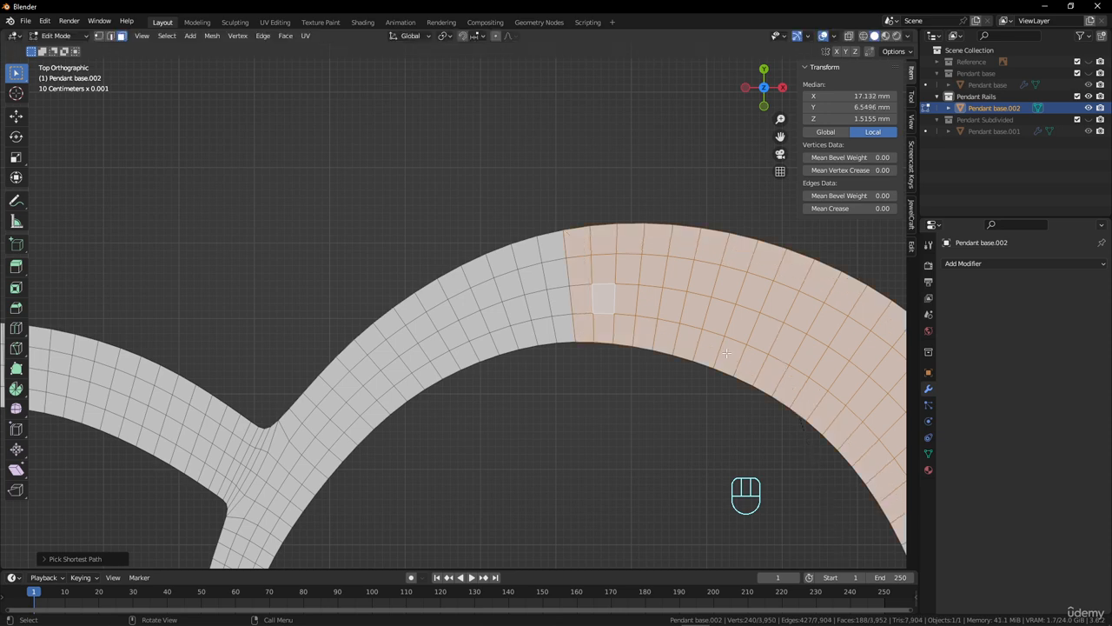
Step: Examine the bands of both hearts to locate the sections that need the same inset
{"action": "scroll", "coordinate": [539, 408], "scroll_direction": "down", "scroll_amount": 6}
{"action": "middle_click_drag", "start_coordinate": [331, 420], "coordinate": [442, 355], "text": "shift"}
{"action": "middle_click_drag", "start_coordinate": [318, 358], "coordinate": [397, 259], "text": "shift"}
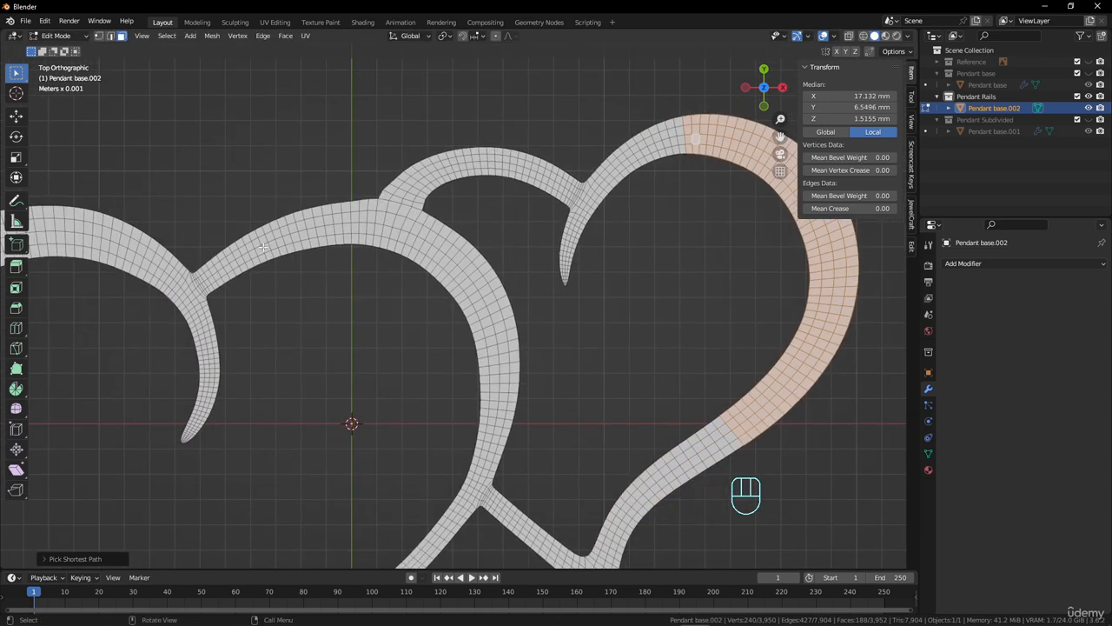
{"action": "middle_click_drag", "start_coordinate": [354, 219], "coordinate": [346, 228], "text": "shift"}
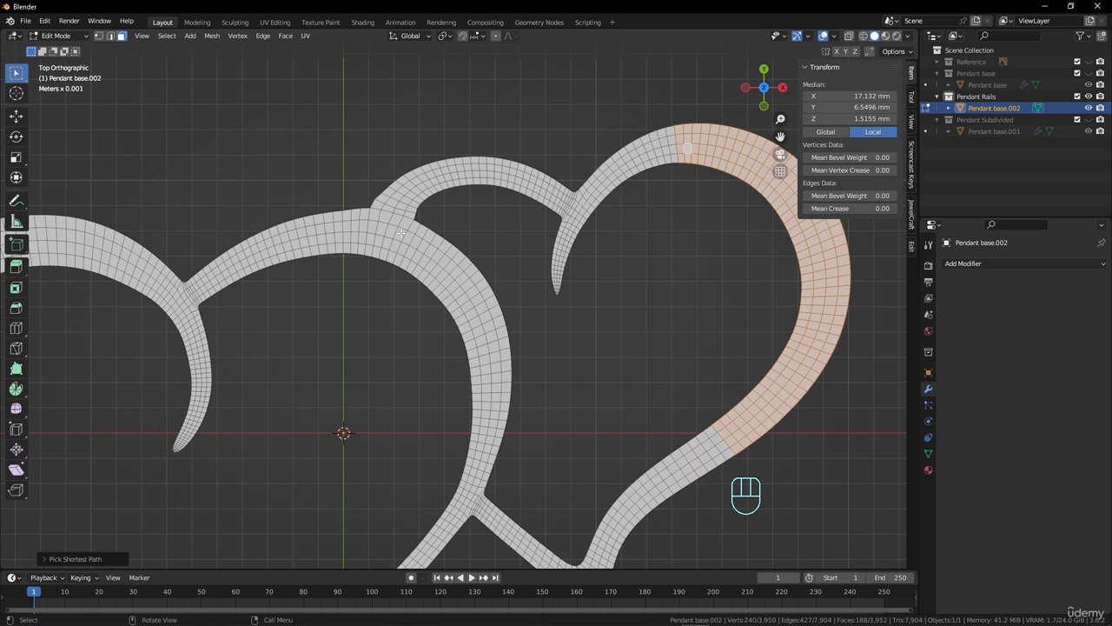
{"action": "scroll", "coordinate": [400, 233], "scroll_direction": "down", "scroll_amount": 4}
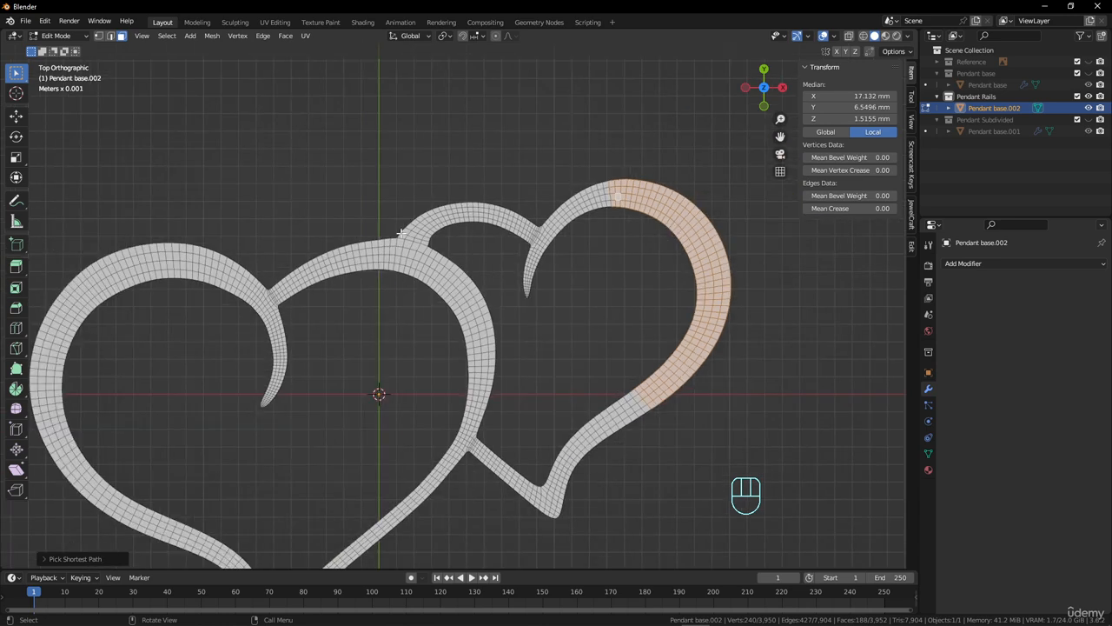
{"action": "scroll", "coordinate": [392, 241], "scroll_direction": "up", "scroll_amount": 2}
{"action": "middle_click_drag", "start_coordinate": [239, 266], "coordinate": [509, 255], "text": "shift"}
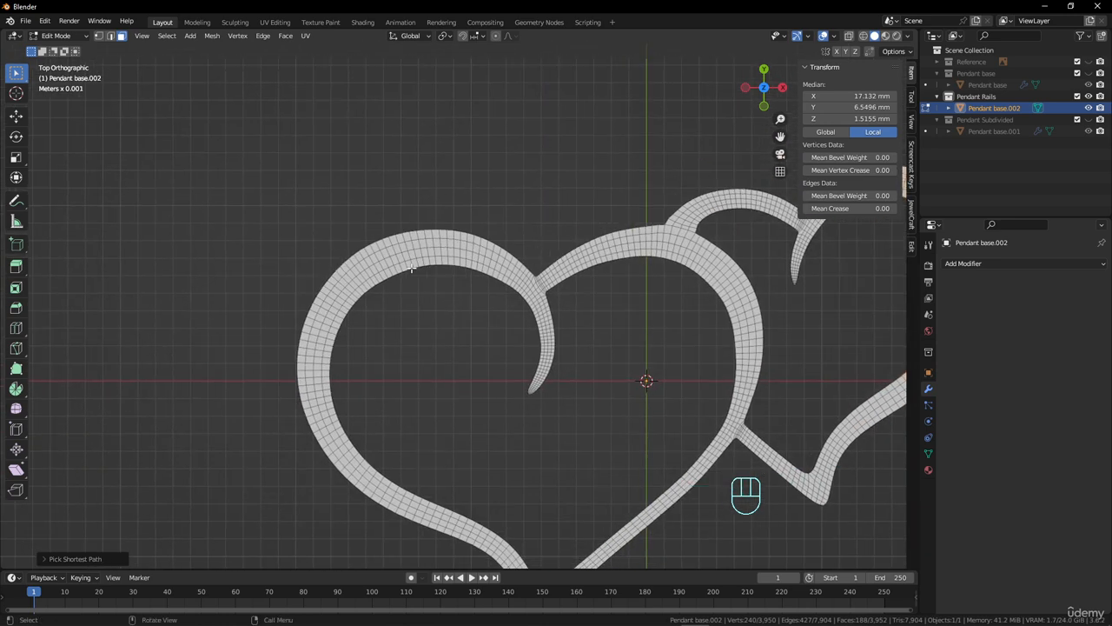
{"action": "scroll", "coordinate": [412, 269], "scroll_direction": "down", "scroll_amount": 4}
{"action": "scroll", "coordinate": [412, 268], "scroll_direction": "up", "scroll_amount": 2}
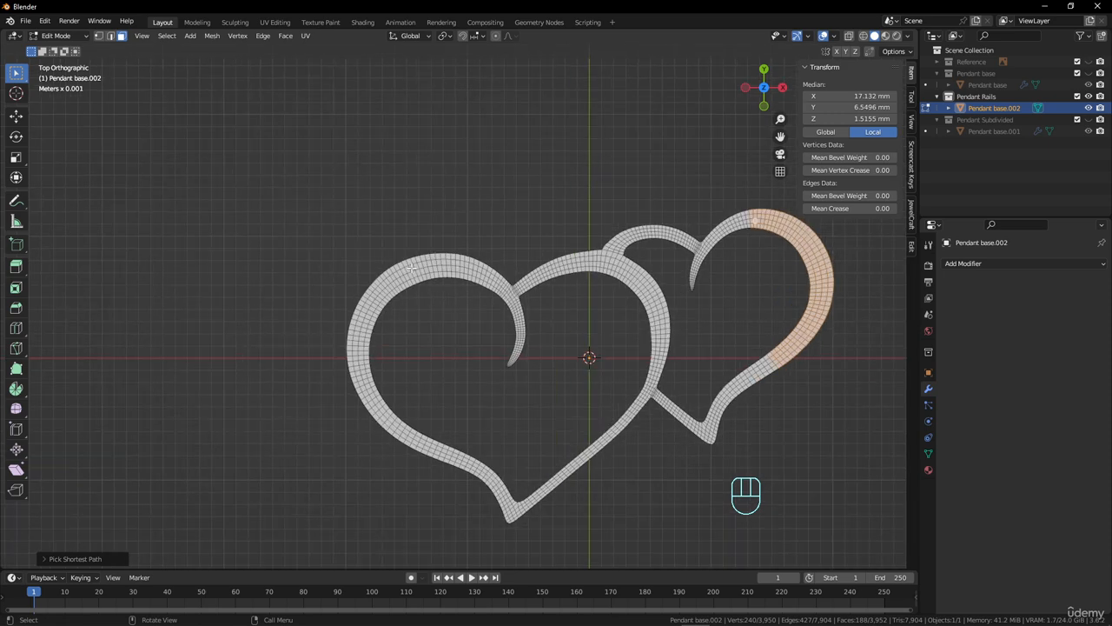
{"action": "scroll", "coordinate": [415, 282], "scroll_direction": "up", "scroll_amount": 1}
{"action": "middle_click_drag", "start_coordinate": [423, 289], "coordinate": [417, 269], "text": "shift"}
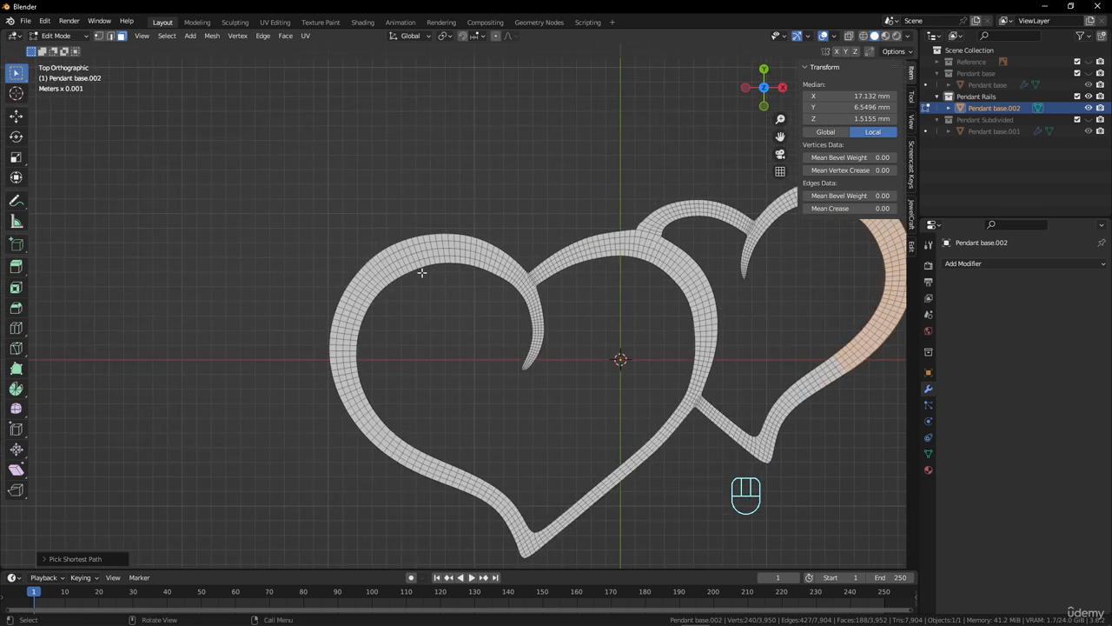
Step: Circle-select the faces across the larger heart's left band, from its top around to the lower curve
{"action": "left_click_drag", "start_coordinate": [17, 74], "coordinate": [67, 123]}
{"action": "scroll", "coordinate": [372, 231], "scroll_direction": "up", "scroll_amount": 2}
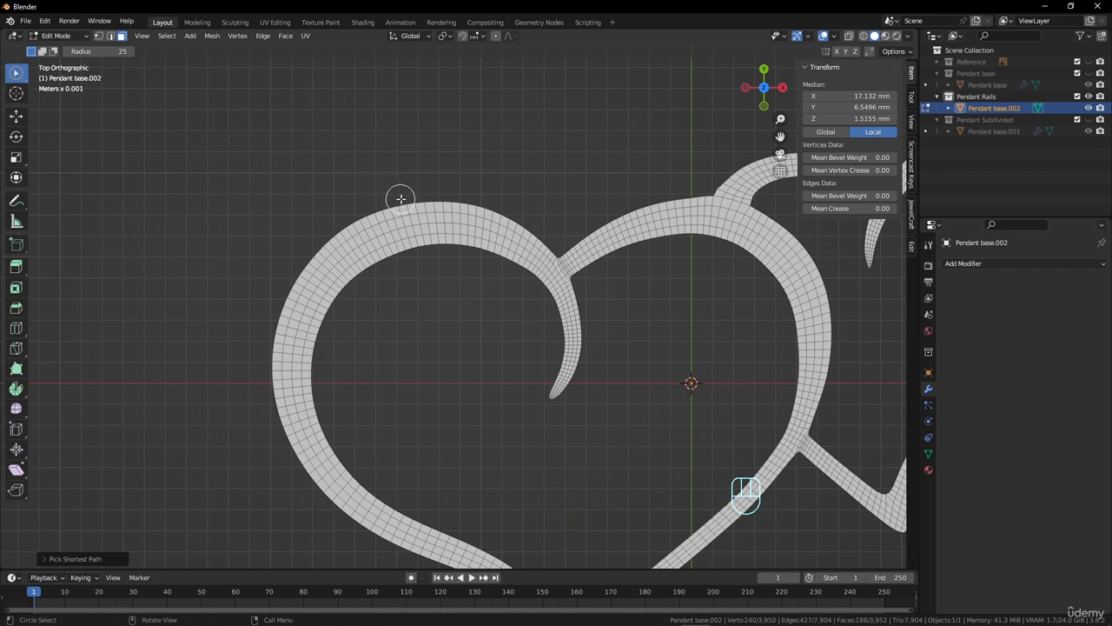
{"action": "mouse_move", "coordinate": [407, 197]}
{"action": "left_mouse_down"}
{"action": "mouse_move", "coordinate": [405, 248]}
{"action": "mouse_move", "coordinate": [348, 218]}
{"action": "mouse_move", "coordinate": [325, 302]}
{"action": "mouse_move", "coordinate": [280, 345]}
{"action": "mouse_move", "coordinate": [291, 377]}
{"action": "mouse_move", "coordinate": [282, 401]}
{"action": "mouse_move", "coordinate": [311, 470]}
{"action": "mouse_move", "coordinate": [343, 505]}
{"action": "mouse_move", "coordinate": [367, 513]}
{"action": "mouse_move", "coordinate": [348, 491]}
{"action": "left_mouse_up"}
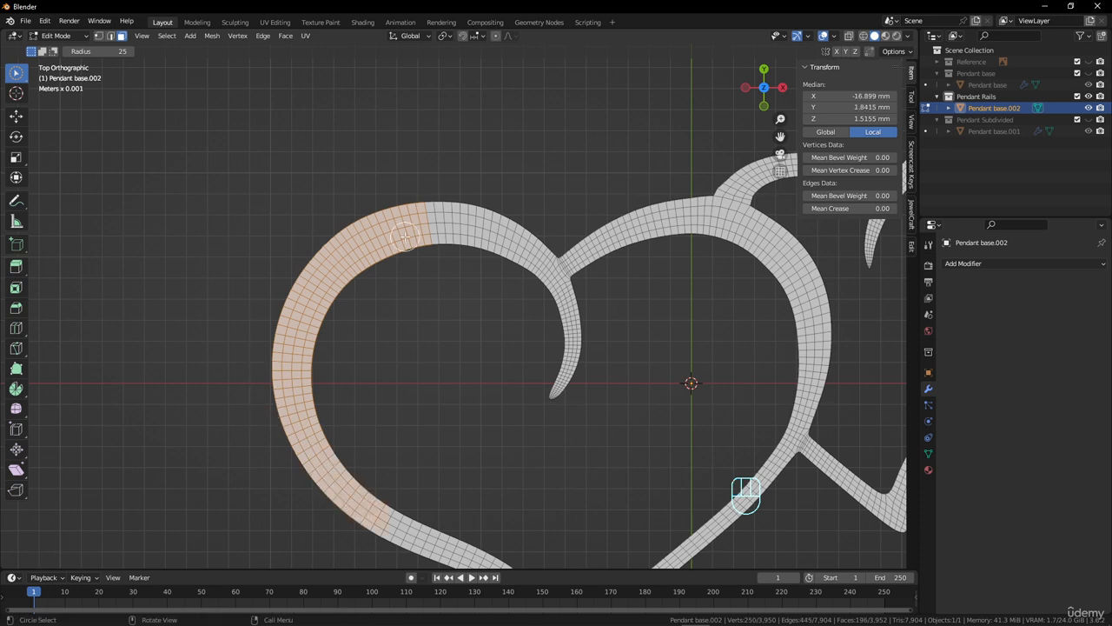
{"action": "mouse_move", "coordinate": [422, 194]}
{"action": "left_mouse_down"}
{"action": "mouse_move", "coordinate": [435, 245]}
{"action": "mouse_move", "coordinate": [385, 188]}
{"action": "mouse_move", "coordinate": [339, 240]}
{"action": "mouse_move", "coordinate": [322, 318]}
{"action": "mouse_move", "coordinate": [293, 343]}
{"action": "mouse_move", "coordinate": [278, 437]}
{"action": "mouse_move", "coordinate": [323, 430]}
{"action": "mouse_move", "coordinate": [343, 509]}
{"action": "mouse_move", "coordinate": [312, 467]}
{"action": "mouse_move", "coordinate": [328, 312]}
{"action": "mouse_move", "coordinate": [349, 241]}
{"action": "mouse_move", "coordinate": [360, 224]}
{"action": "mouse_move", "coordinate": [437, 215]}
{"action": "mouse_move", "coordinate": [453, 231]}
{"action": "mouse_move", "coordinate": [441, 252]}
{"action": "left_mouse_up"}
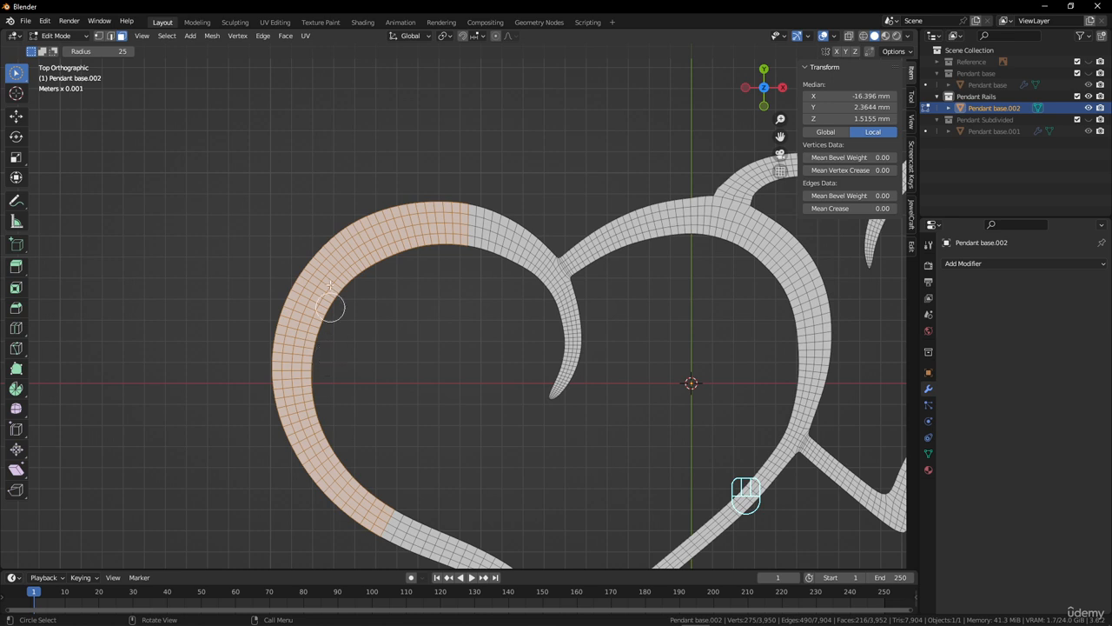
Step: Set circle selection to extend the existing selection and add faces over the top of the larger heart's right lobe
{"action": "left_click", "coordinate": [42, 54]}
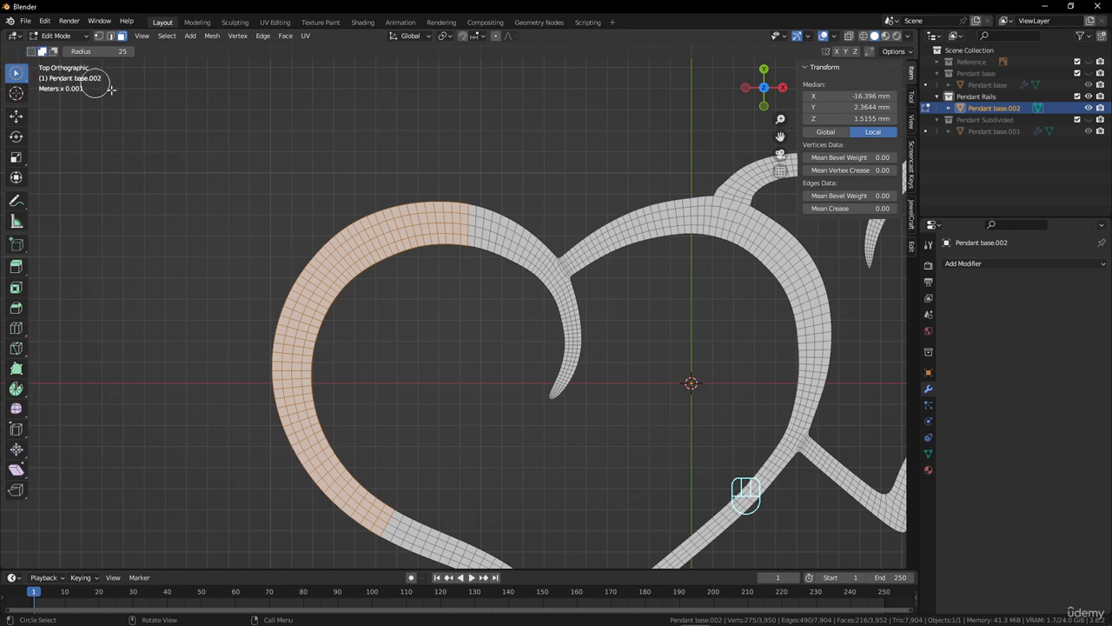
{"action": "scroll", "coordinate": [616, 235], "scroll_direction": "down", "scroll_amount": 4}
{"action": "middle_click_drag", "start_coordinate": [618, 254], "coordinate": [524, 249], "text": "shift"}
{"action": "scroll", "coordinate": [524, 248], "scroll_direction": "up", "scroll_amount": 4}
{"action": "middle_click_drag", "start_coordinate": [731, 214], "coordinate": [591, 258], "text": "shift"}
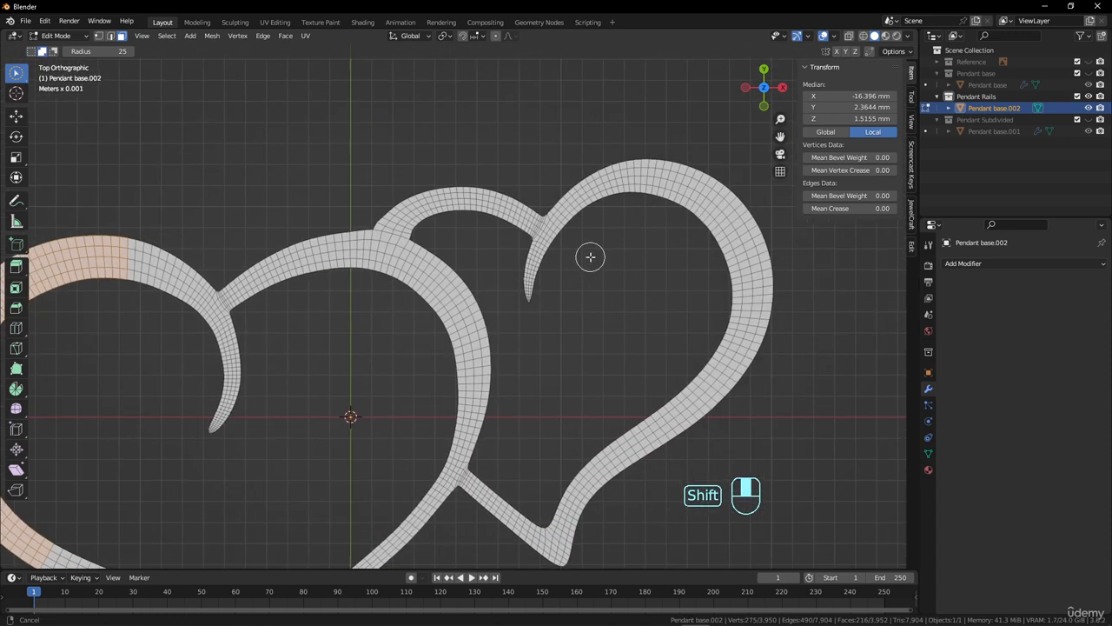
{"action": "scroll", "coordinate": [274, 268], "scroll_direction": "up", "scroll_amount": 2}
{"action": "middle_click_drag", "start_coordinate": [337, 269], "coordinate": [399, 318], "text": "shift"}
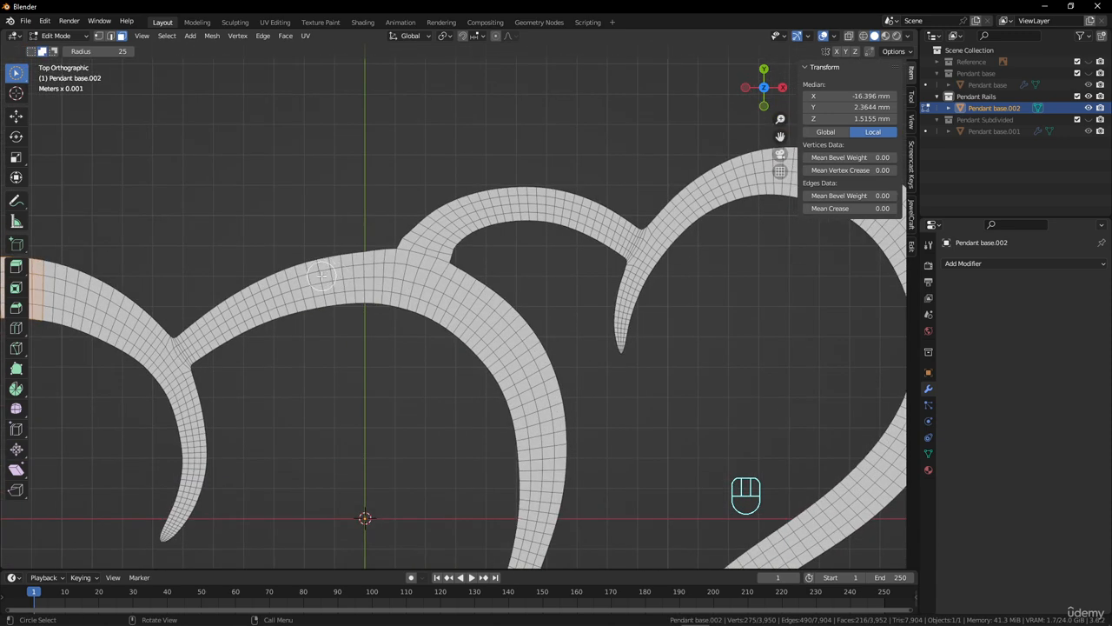
{"action": "mouse_move", "coordinate": [323, 278]}
{"action": "left_mouse_down"}
{"action": "mouse_move", "coordinate": [335, 283]}
{"action": "mouse_move", "coordinate": [320, 280]}
{"action": "left_mouse_up"}
{"action": "scroll", "coordinate": [319, 268], "scroll_direction": "up", "scroll_amount": 2}
{"action": "mouse_move", "coordinate": [250, 260]}
{"action": "left_mouse_down"}
{"action": "mouse_move", "coordinate": [395, 258]}
{"action": "mouse_move", "coordinate": [489, 302]}
{"action": "mouse_move", "coordinate": [593, 415]}
{"action": "mouse_move", "coordinate": [585, 458]}
{"action": "left_mouse_up"}
{"action": "scroll", "coordinate": [581, 445], "scroll_direction": "down", "scroll_amount": 2}
{"action": "scroll", "coordinate": [581, 445], "scroll_direction": "down", "scroll_amount": 2}
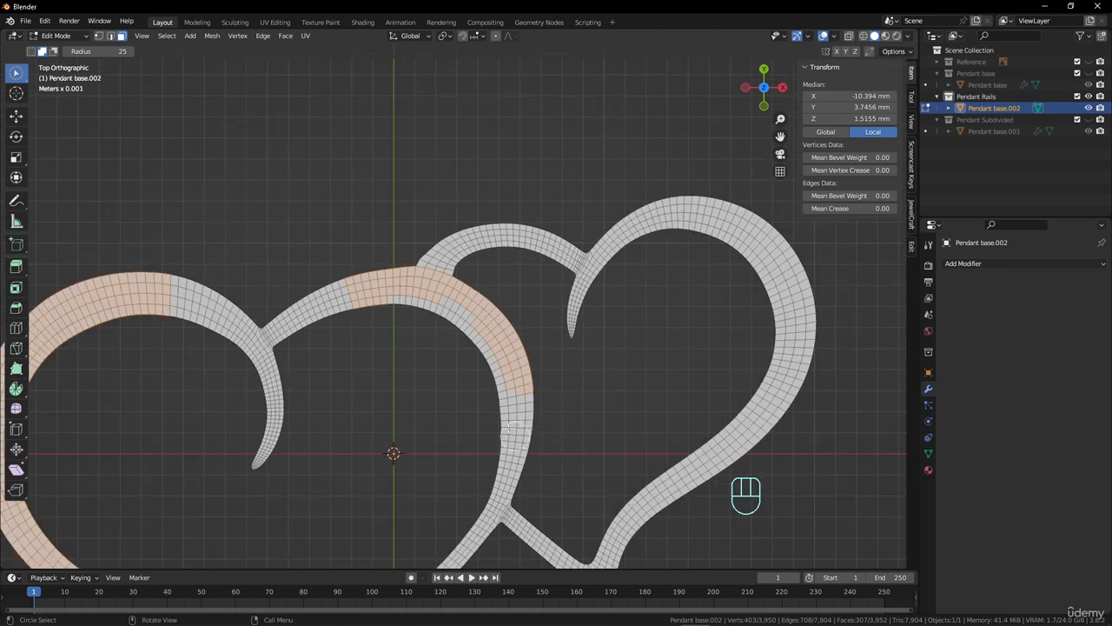
Step: Fill the missed inner faces of the larger heart's right lobe and extend the selection down towards the lower junction
{"action": "scroll", "coordinate": [521, 426], "scroll_direction": "up", "scroll_amount": 3}
{"action": "mouse_move", "coordinate": [359, 278]}
{"action": "left_mouse_down"}
{"action": "mouse_move", "coordinate": [469, 327]}
{"action": "mouse_move", "coordinate": [526, 383]}
{"action": "mouse_move", "coordinate": [545, 426]}
{"action": "left_mouse_up"}
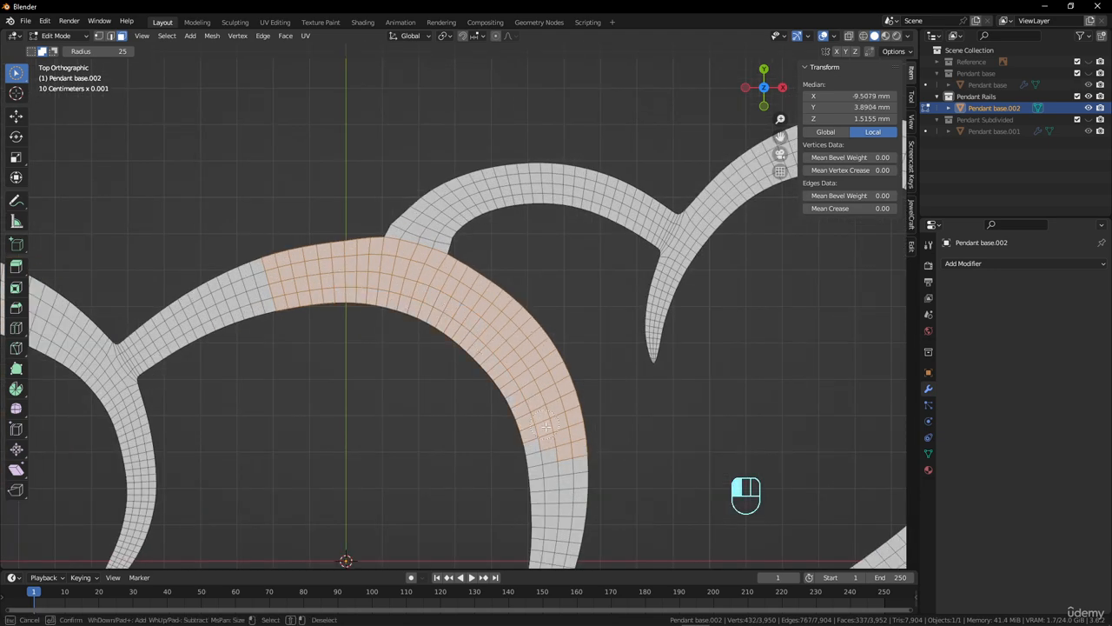
{"action": "left_click_drag", "start_coordinate": [559, 473], "coordinate": [557, 543]}
{"action": "scroll", "coordinate": [550, 427], "scroll_direction": "down", "scroll_amount": 4}
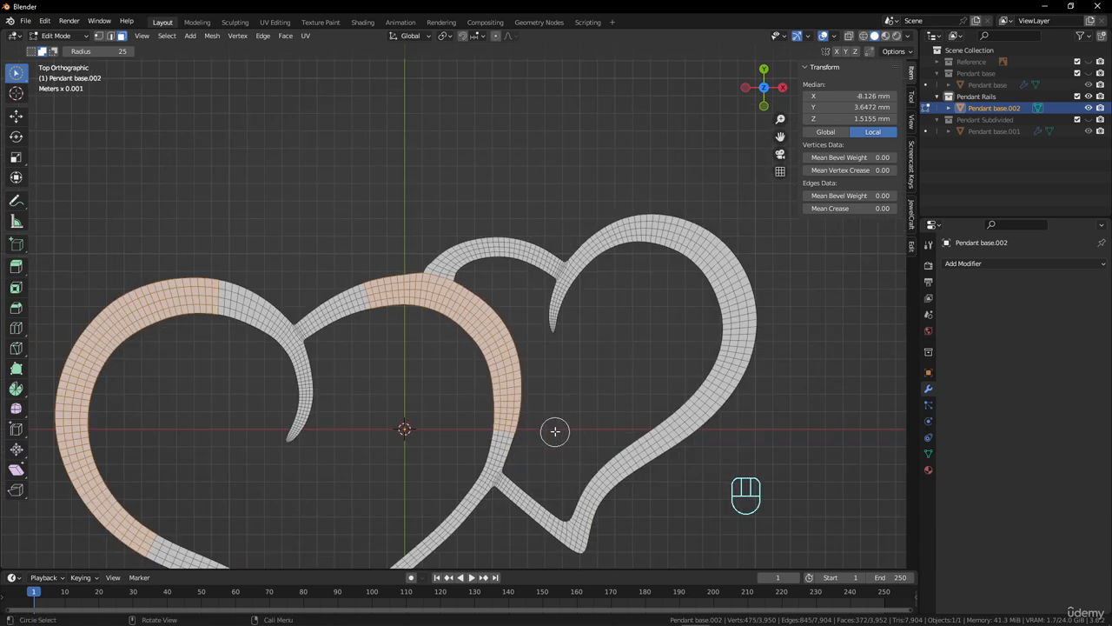
Step: Add the smaller heart's band faces to the selection, from its top around the right-hand curve across the full width
{"action": "scroll", "coordinate": [547, 424], "scroll_direction": "down", "scroll_amount": 3}
{"action": "scroll", "coordinate": [442, 336], "scroll_direction": "up", "scroll_amount": 3}
{"action": "scroll", "coordinate": [547, 296], "scroll_direction": "up", "scroll_amount": 5}
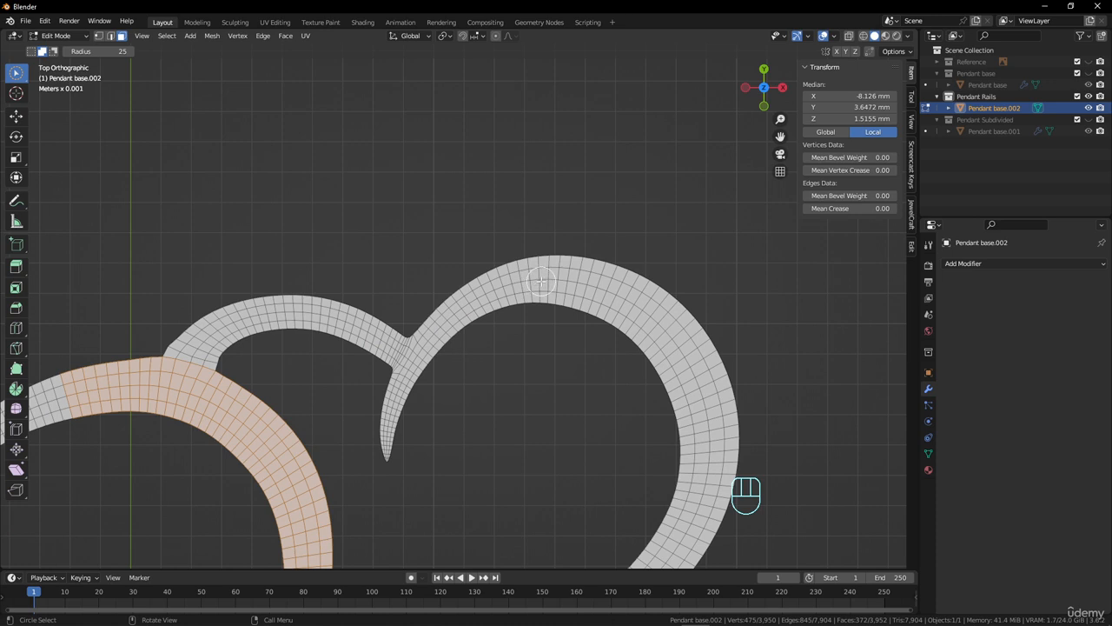
{"action": "left_click", "coordinate": [537, 280]}
{"action": "left_click_drag", "start_coordinate": [539, 273], "coordinate": [569, 274]}
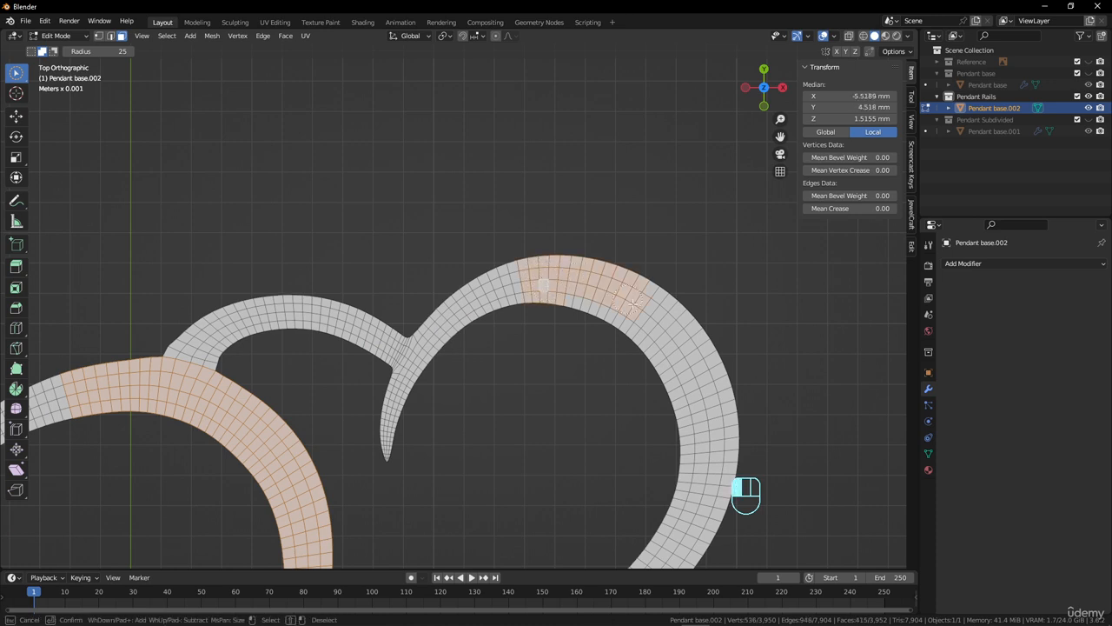
{"action": "mouse_move", "coordinate": [666, 337]}
{"action": "left_mouse_down"}
{"action": "mouse_move", "coordinate": [626, 295]}
{"action": "mouse_move", "coordinate": [701, 374]}
{"action": "mouse_move", "coordinate": [707, 490]}
{"action": "mouse_move", "coordinate": [678, 540]}
{"action": "left_mouse_up"}
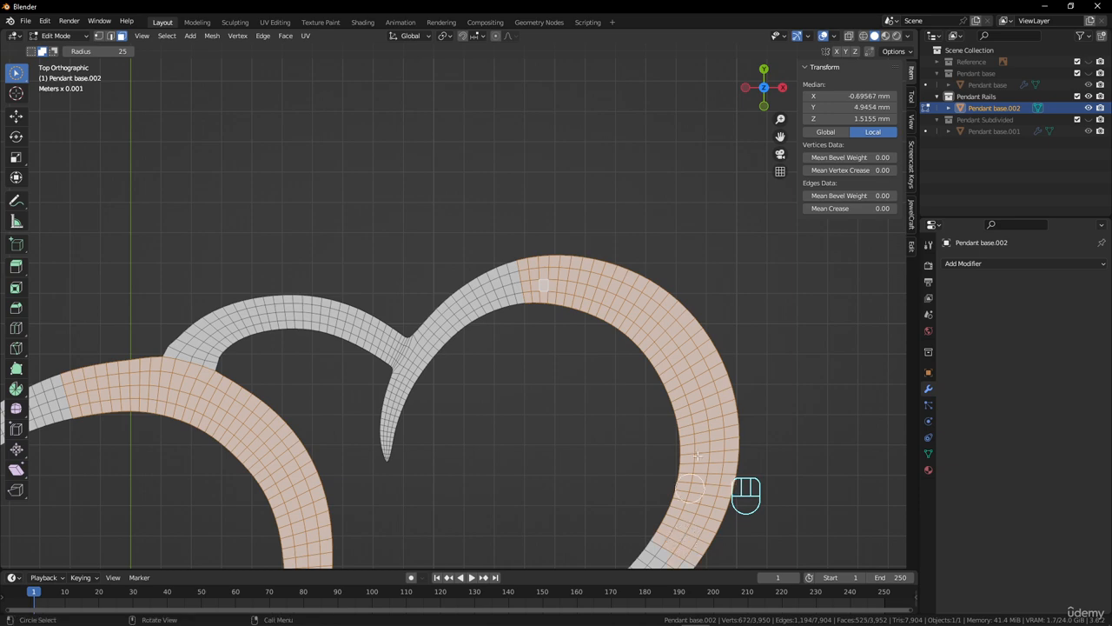
Step: Extend the smaller heart's face selection further down the band to the start of its lower taper
{"action": "scroll", "coordinate": [669, 398], "scroll_direction": "down", "scroll_amount": 3}
{"action": "middle_click_drag", "start_coordinate": [669, 398], "coordinate": [662, 326], "text": "shift"}
{"action": "scroll", "coordinate": [662, 326], "scroll_direction": "up", "scroll_amount": 1}
{"action": "scroll", "coordinate": [604, 372], "scroll_direction": "up", "scroll_amount": 2}
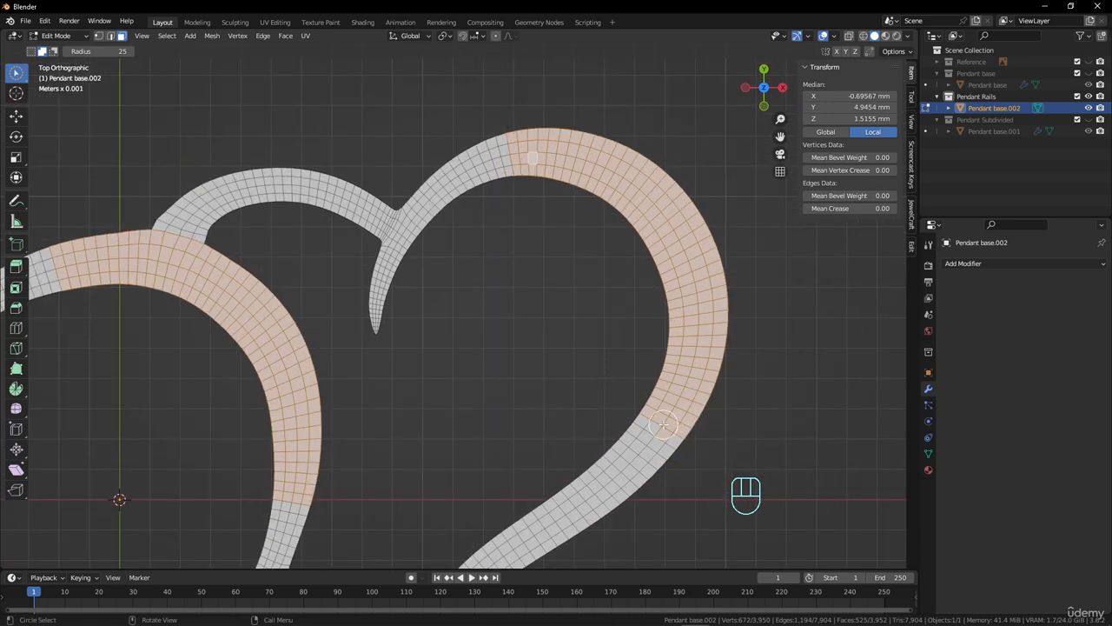
{"action": "left_click_drag", "start_coordinate": [666, 426], "coordinate": [608, 489]}
{"action": "scroll", "coordinate": [664, 318], "scroll_direction": "down", "scroll_amount": 3}
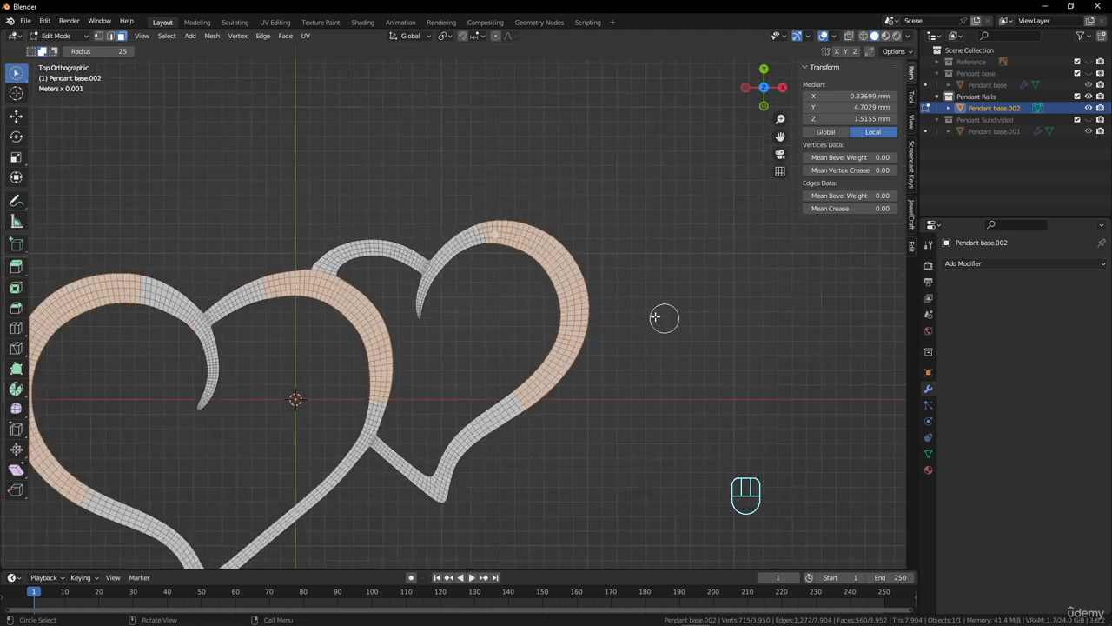
Step: Return to the box selection tool and inset the selected faces on both hearts by about 0.24 mm
{"action": "scroll", "coordinate": [591, 305], "scroll_direction": "down", "scroll_amount": 2}
{"action": "scroll", "coordinate": [585, 303], "scroll_direction": "up", "scroll_amount": 4}
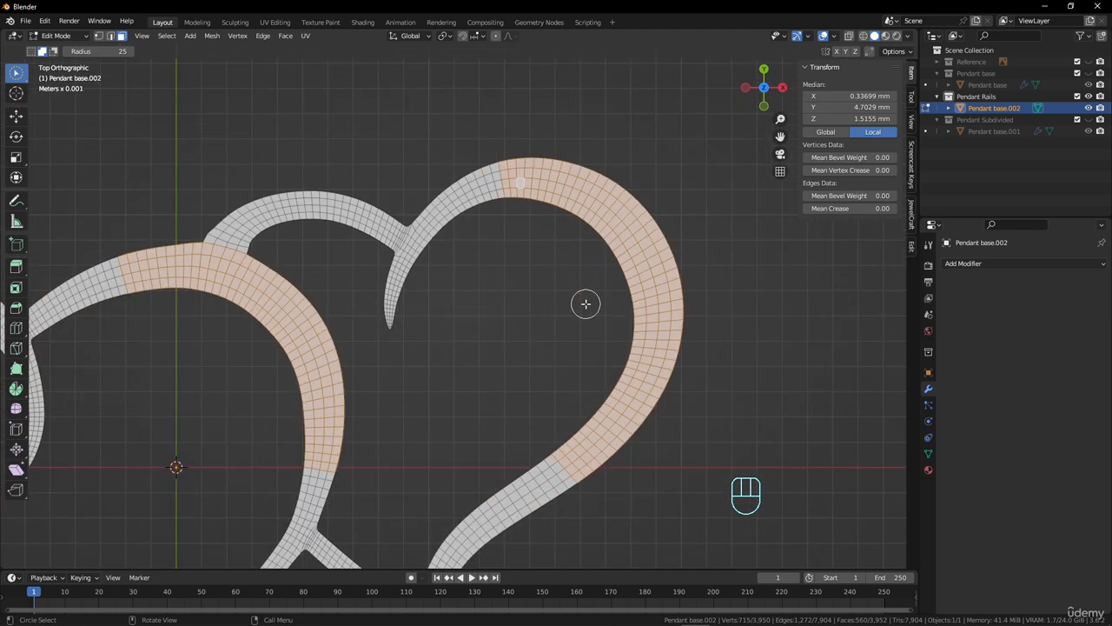
{"action": "middle_click_drag", "start_coordinate": [566, 293], "coordinate": [548, 296], "text": "shift"}
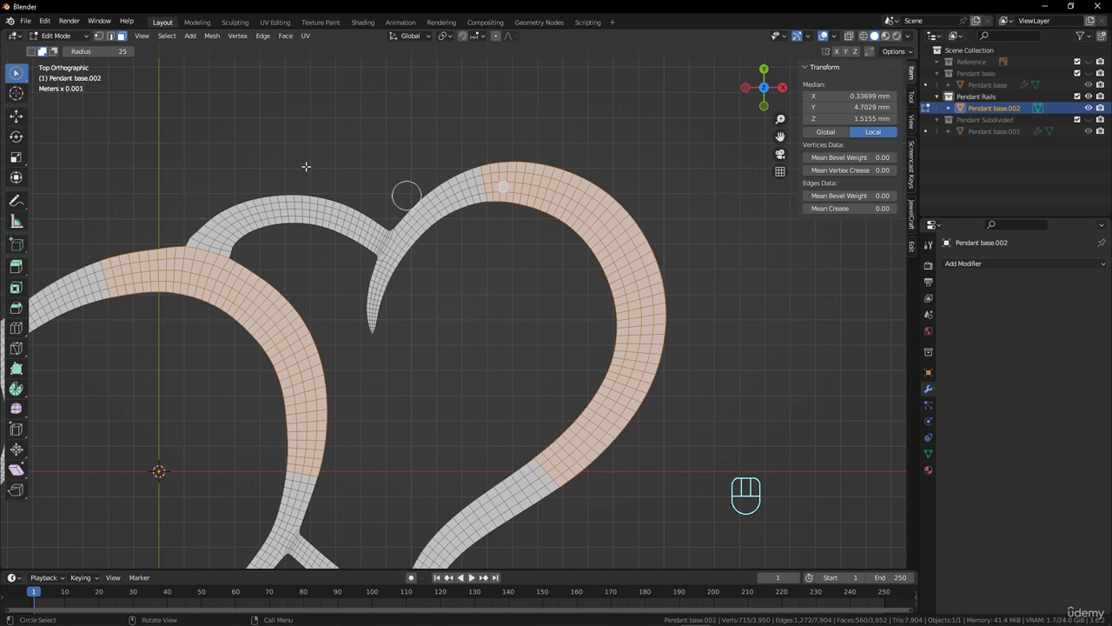
{"action": "mouse_move", "coordinate": [19, 76]}
{"action": "left_mouse_down"}
{"action": "mouse_move", "coordinate": [59, 82]}
{"action": "mouse_move", "coordinate": [61, 99]}
{"action": "left_mouse_up"}
{"action": "key", "text": "i"}
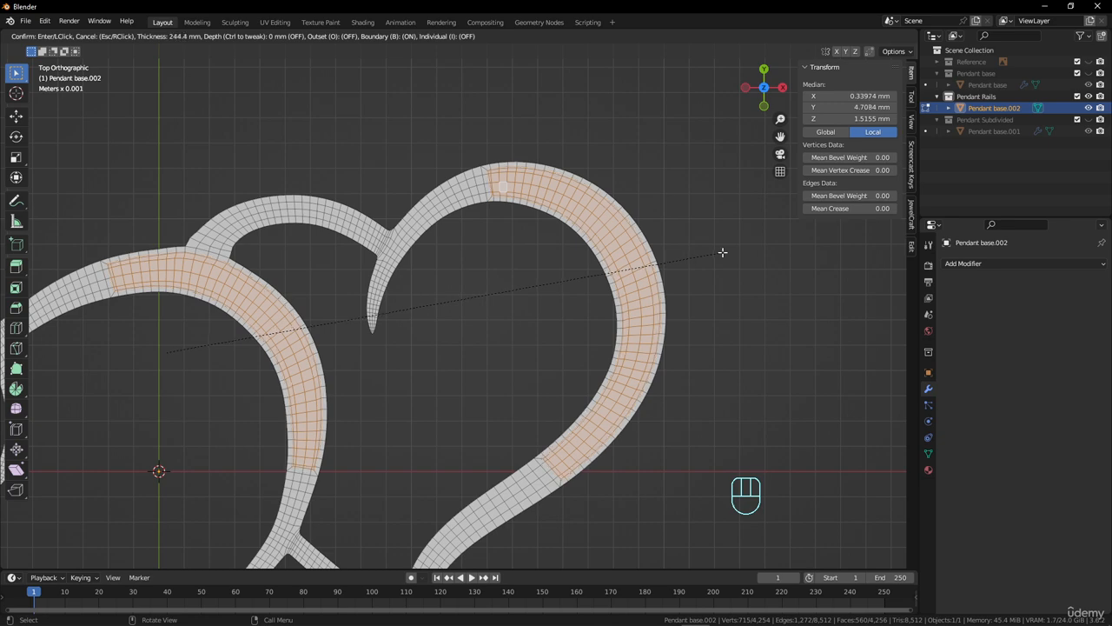
{"action": "left_click", "coordinate": [722, 252]}
Step: Try the Individual, Offset Relative and Select Outer options on the inset of both hearts, switching each one off again
{"action": "scroll", "coordinate": [403, 290], "scroll_direction": "down", "scroll_amount": 4}
{"action": "middle_click_drag", "start_coordinate": [336, 372], "coordinate": [420, 256], "text": "shift"}
{"action": "scroll", "coordinate": [373, 281], "scroll_direction": "up", "scroll_amount": 5}
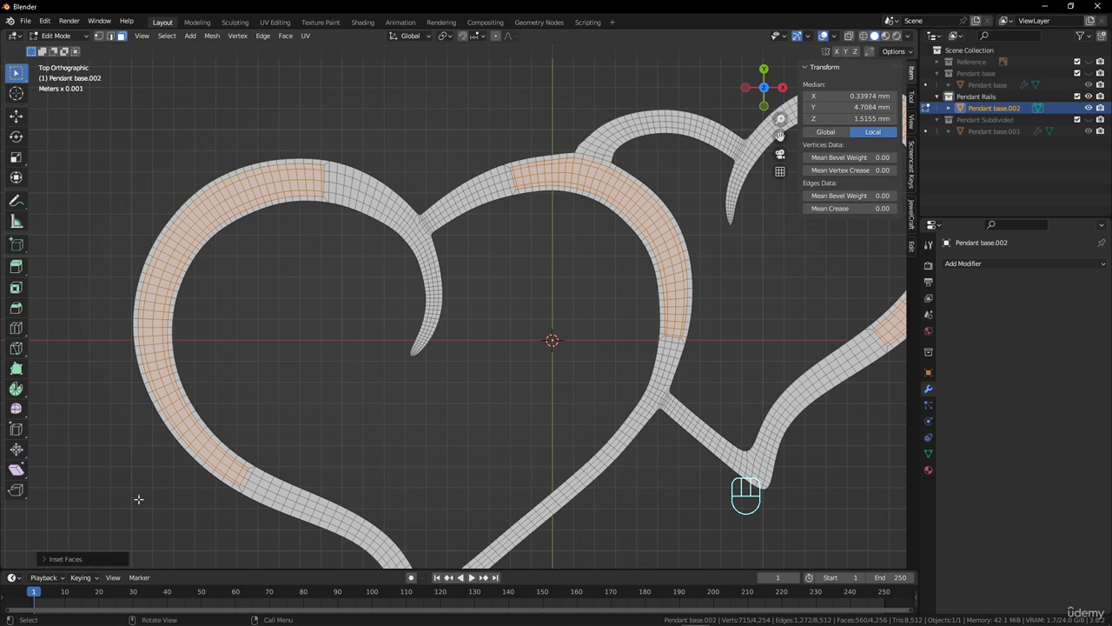
{"action": "left_click", "coordinate": [46, 560]}
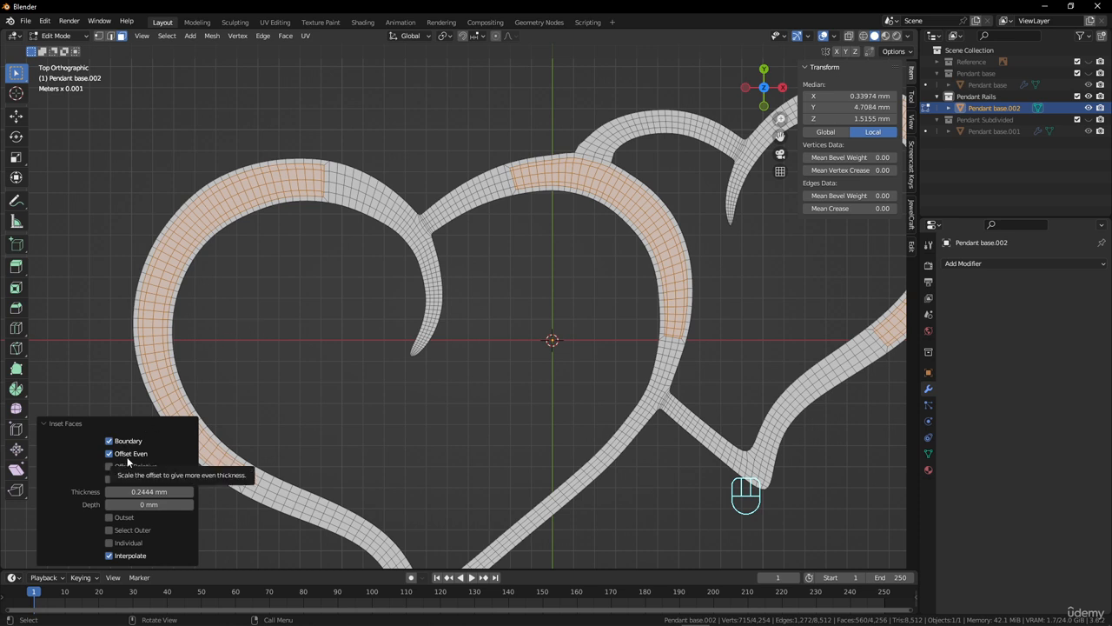
{"action": "left_click", "coordinate": [108, 542]}
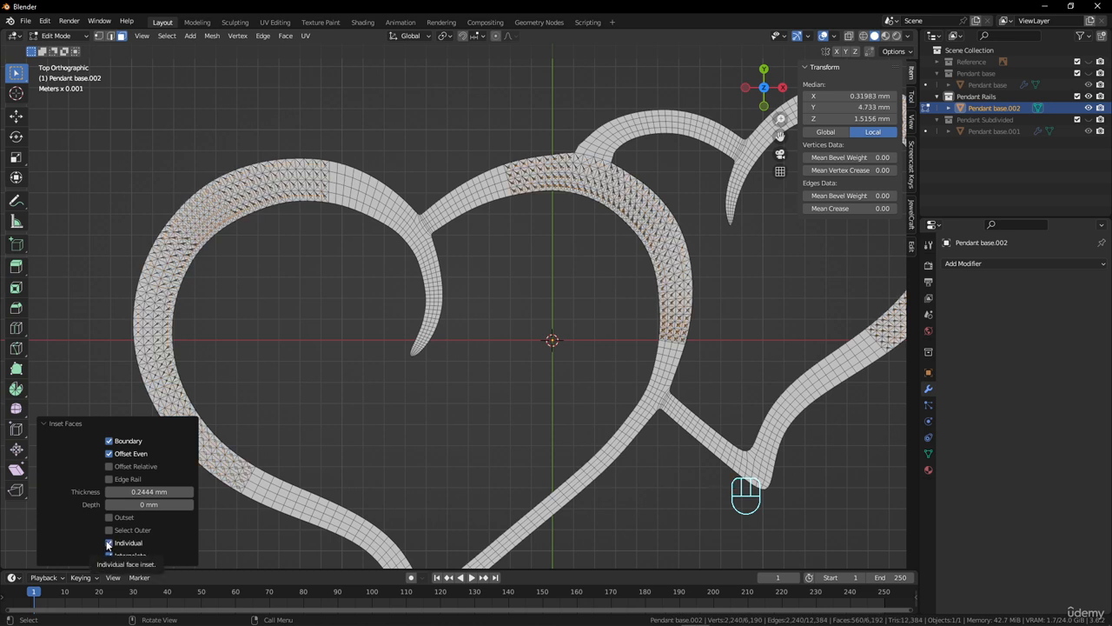
{"action": "left_click", "coordinate": [108, 542]}
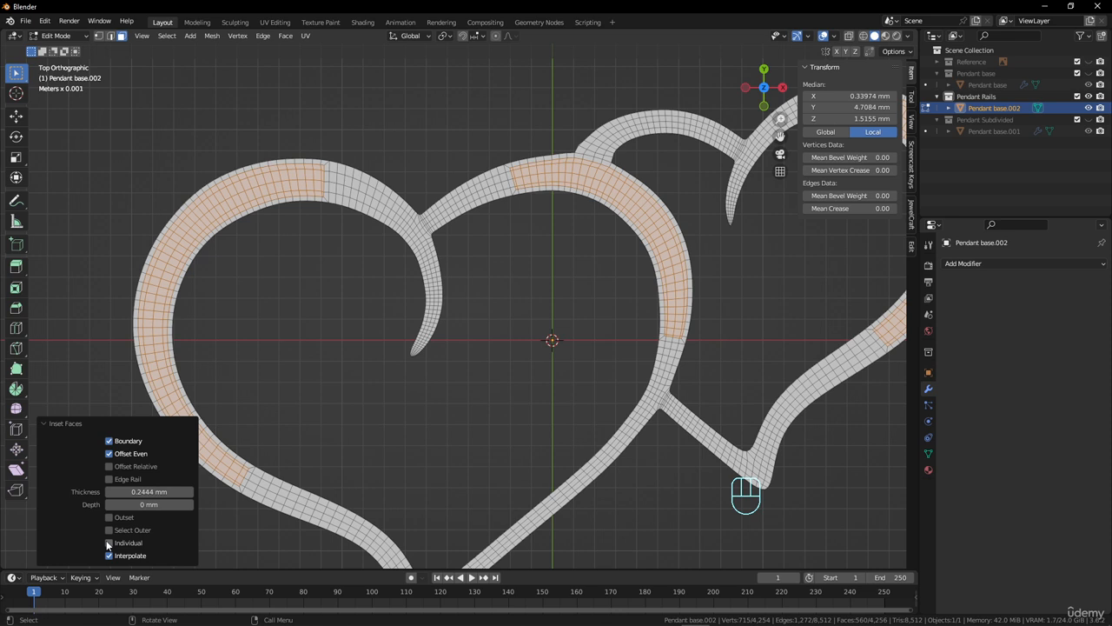
{"action": "left_click", "coordinate": [109, 467]}
{"action": "left_click", "coordinate": [109, 469]}
{"action": "left_click", "coordinate": [109, 529]}
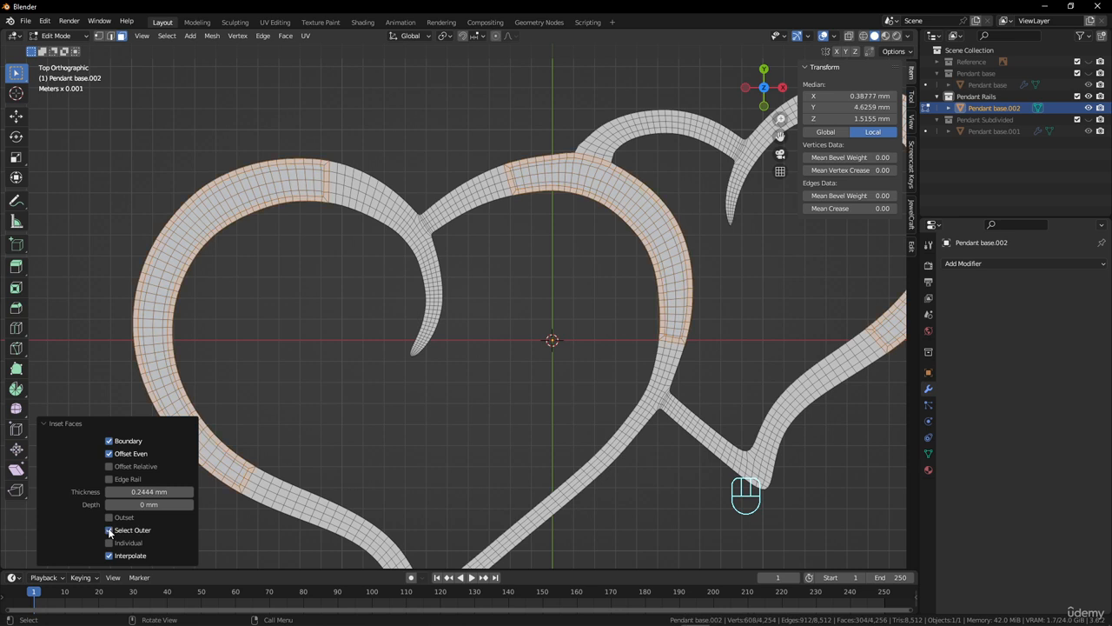
{"action": "left_click", "coordinate": [109, 529]}
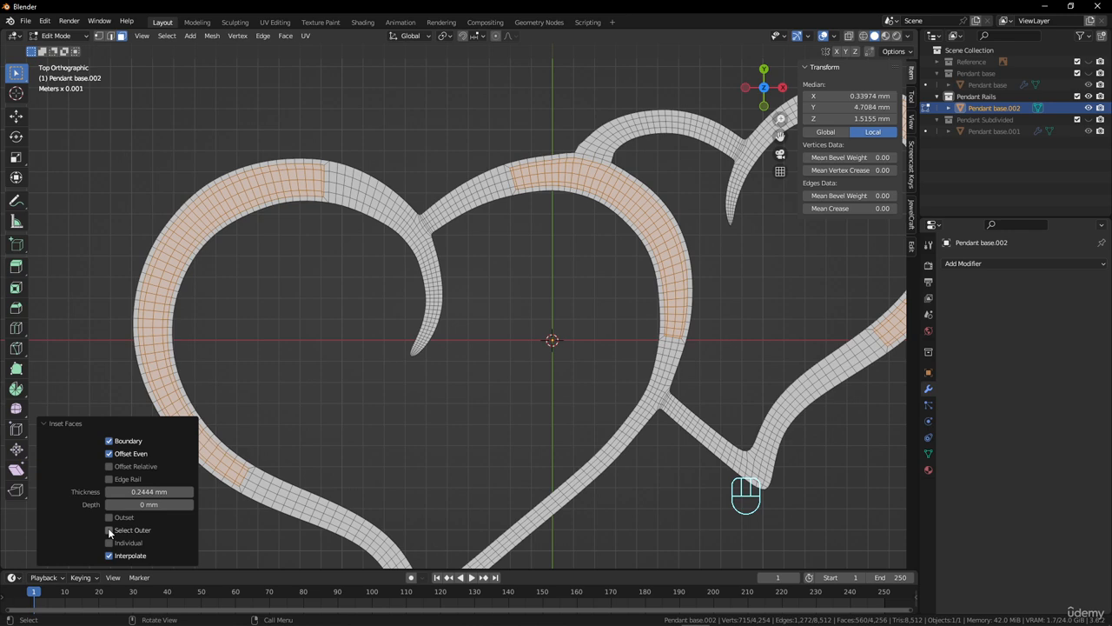
Step: Extrude the selected inset faces on both hearts by -0.25 mm along Z in Normal orientation
{"action": "scroll", "coordinate": [540, 163], "scroll_direction": "down", "scroll_amount": 4}
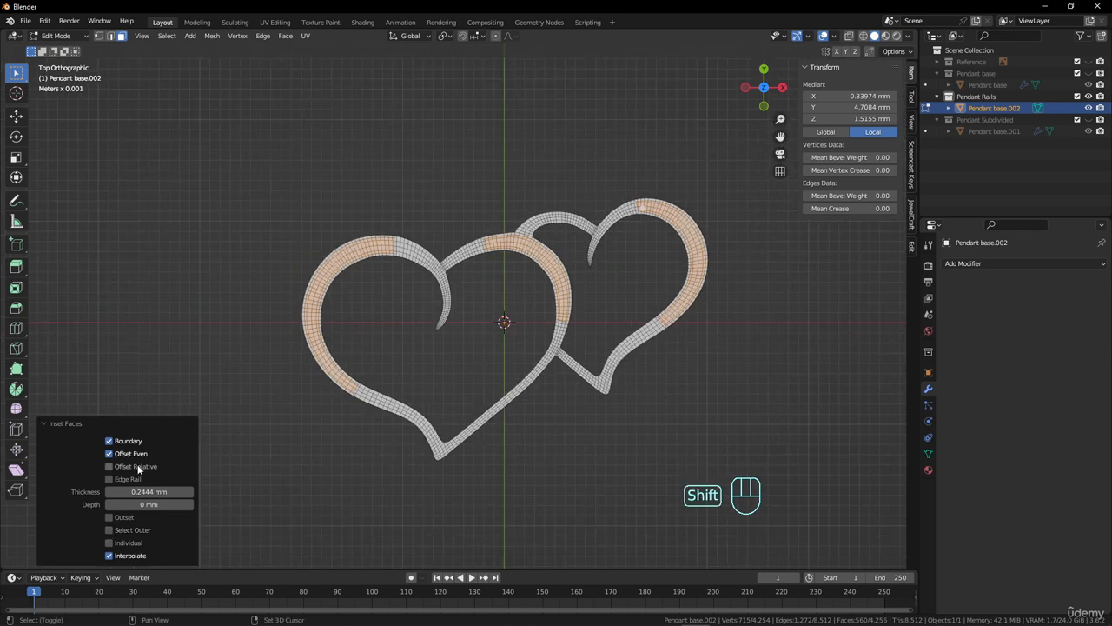
{"action": "middle_click_drag", "start_coordinate": [626, 290], "coordinate": [524, 301]}
{"action": "scroll", "coordinate": [539, 330], "scroll_direction": "up", "scroll_amount": 5}
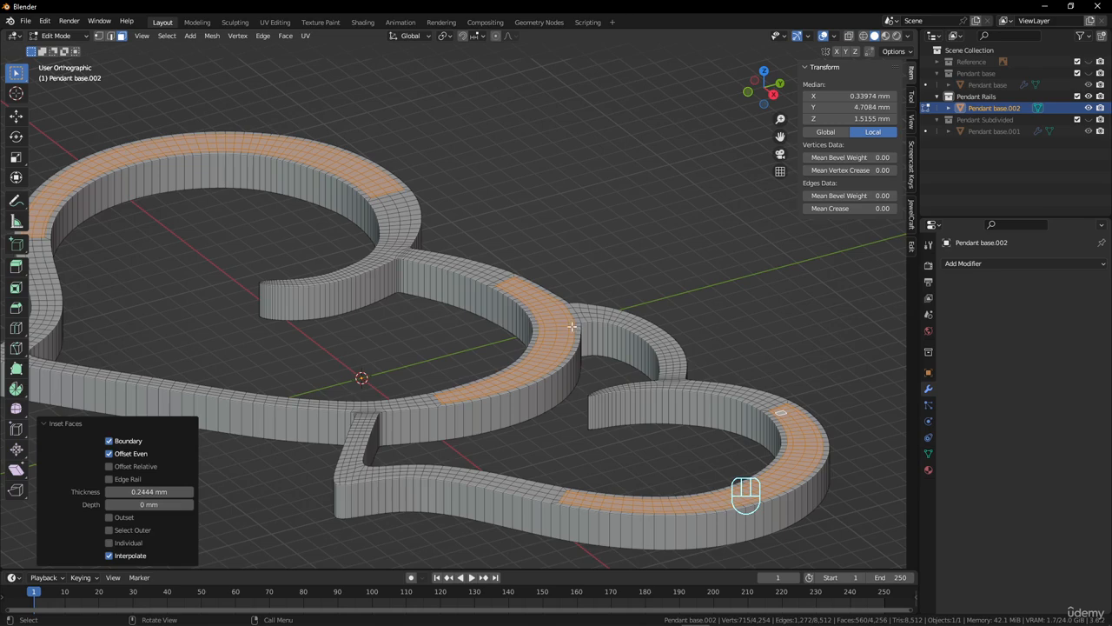
{"action": "key", "text": "e"}
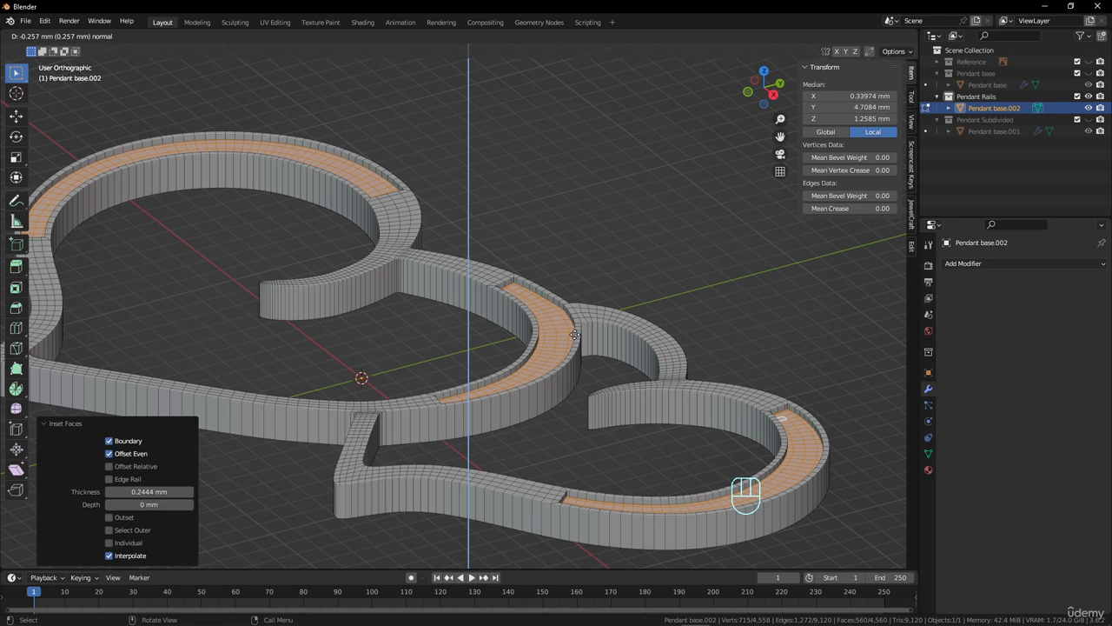
{"action": "left_click", "coordinate": [575, 335]}
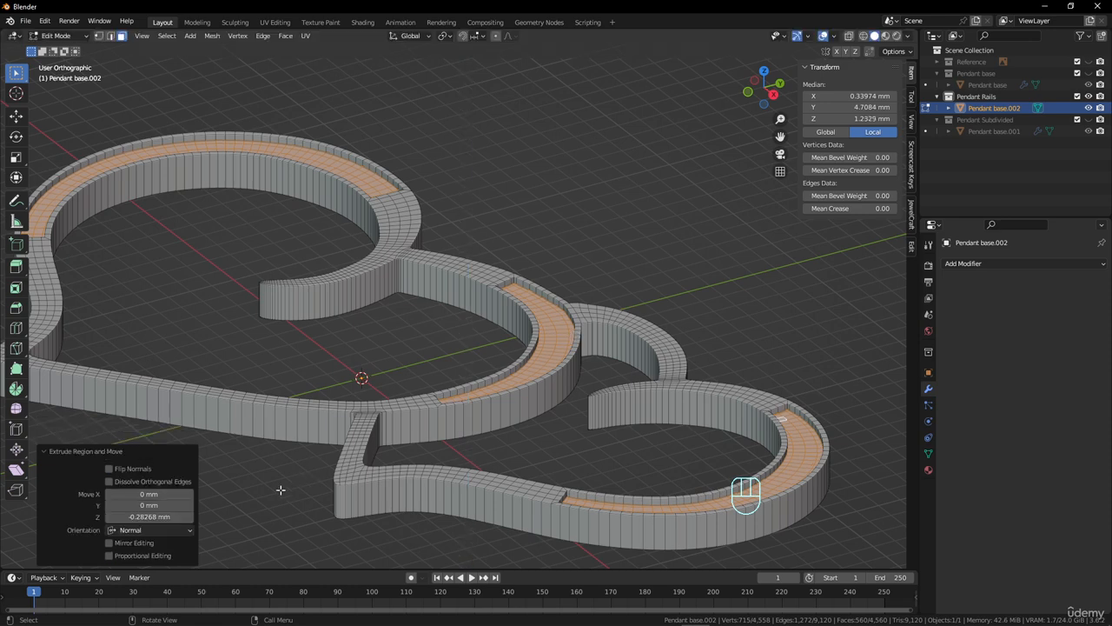
{"action": "left_click", "coordinate": [129, 517]}
{"action": "type", "text": "0.25"}
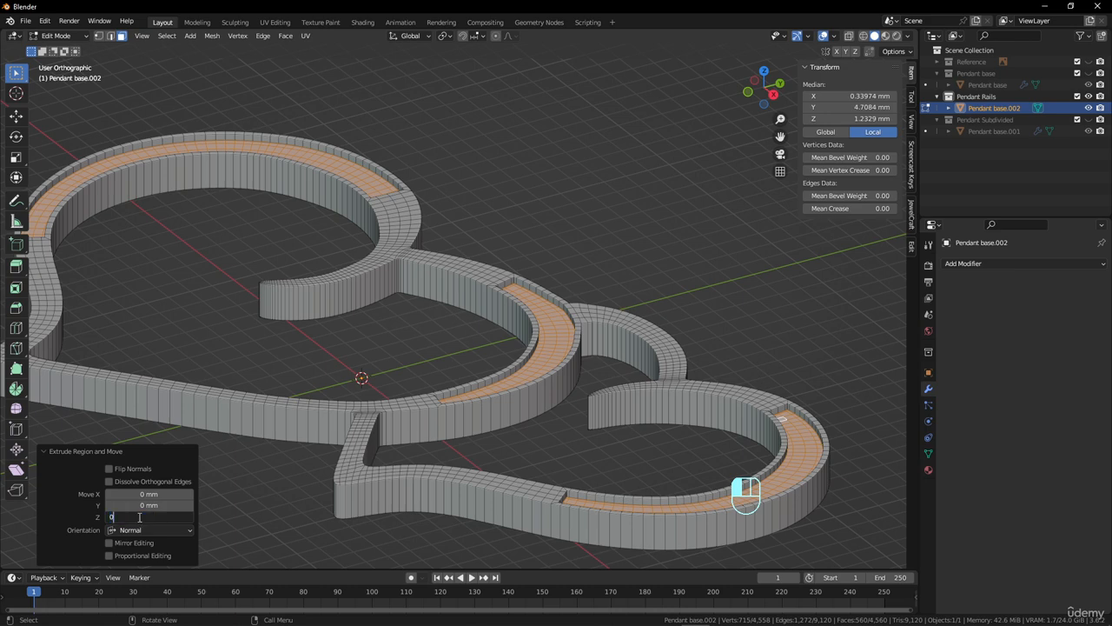
{"action": "key", "text": "Return"}
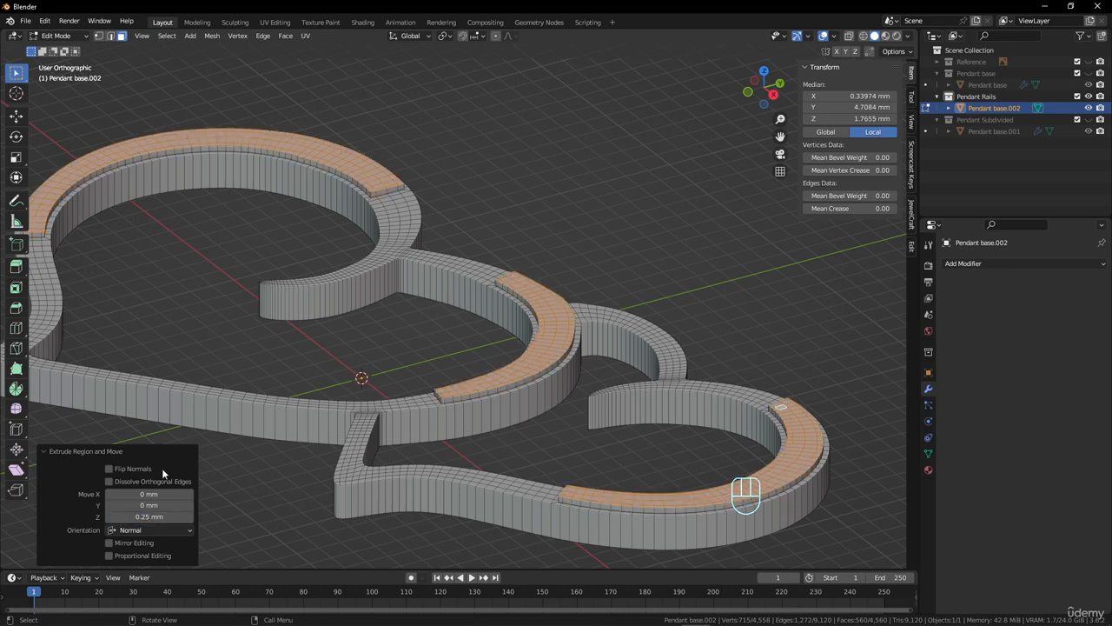
{"action": "left_click", "coordinate": [131, 517]}
{"action": "left_click", "coordinate": [110, 517]}
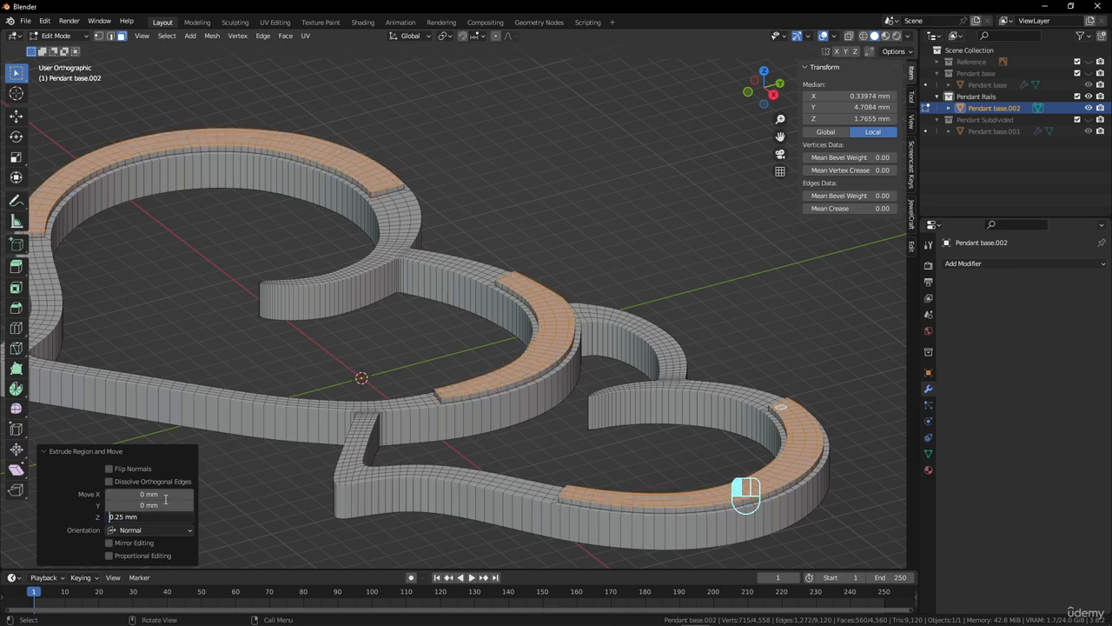
{"action": "type", "text": "-"}
{"action": "key", "text": "Return"}
Step: Return to Object Mode and inspect the recessed channels on both hearts from several angles
{"action": "scroll", "coordinate": [479, 315], "scroll_direction": "down", "scroll_amount": 3}
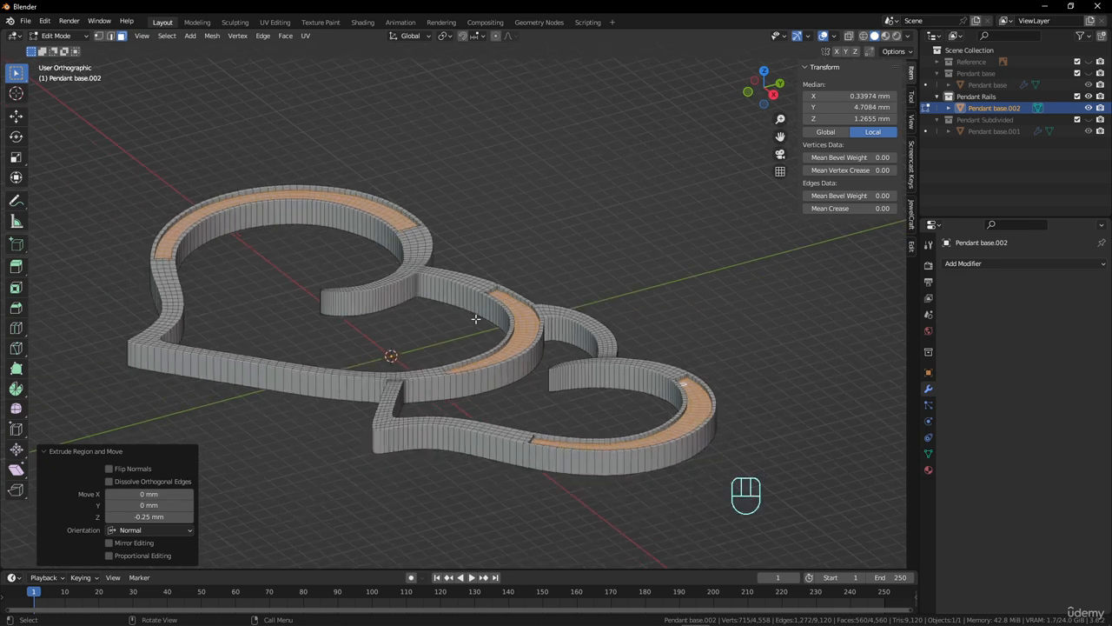
{"action": "middle_click_drag", "start_coordinate": [479, 315], "coordinate": [493, 366]}
{"action": "key", "text": "Tab"}
{"action": "scroll", "coordinate": [440, 408], "scroll_direction": "down", "scroll_amount": 2}
{"action": "scroll", "coordinate": [493, 366], "scroll_direction": "up", "scroll_amount": 3}
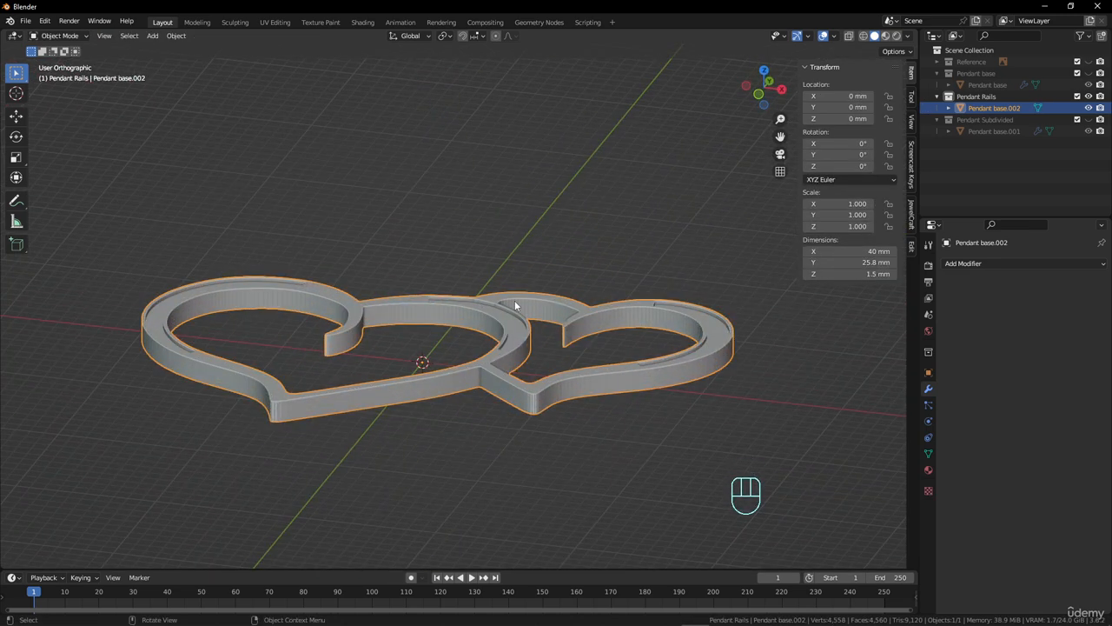
{"action": "middle_click_drag", "start_coordinate": [514, 300], "coordinate": [457, 338]}
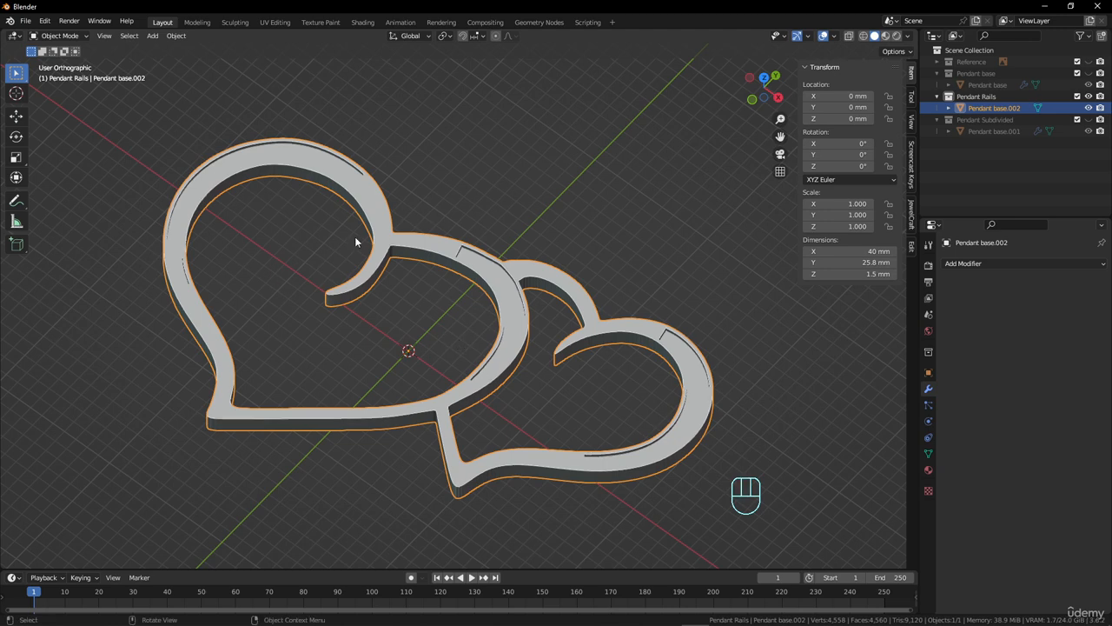
Step: Duplicate the Pendant Rails collection and rename the copy as Pendant Rails subdivided
{"action": "right_click", "coordinate": [973, 97]}
{"action": "left_click", "coordinate": [973, 97]}
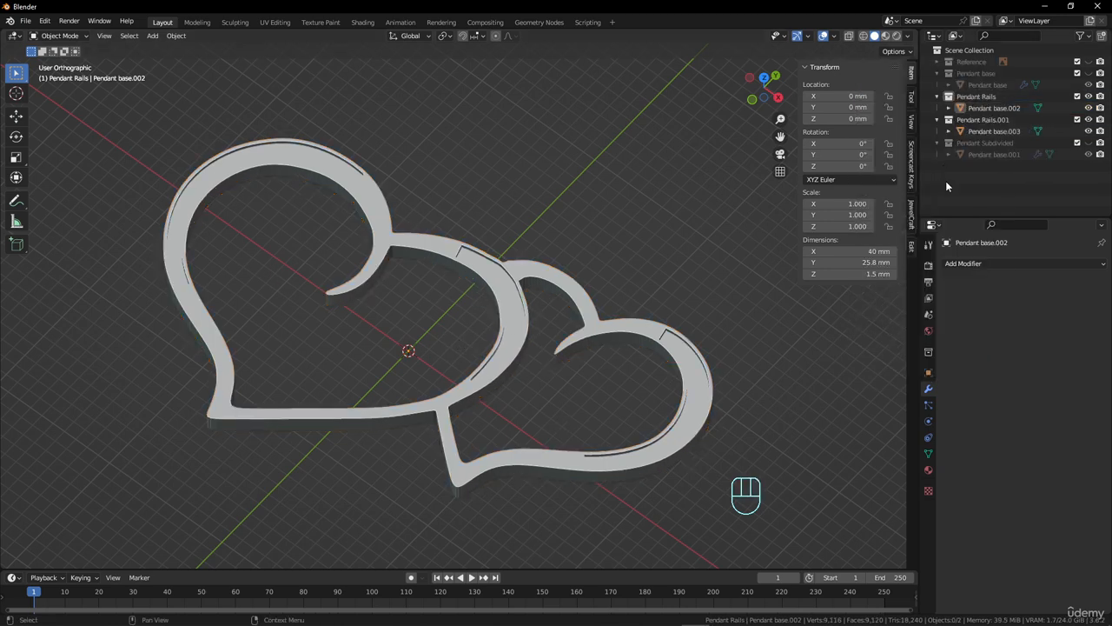
{"action": "double_click", "coordinate": [982, 119]}
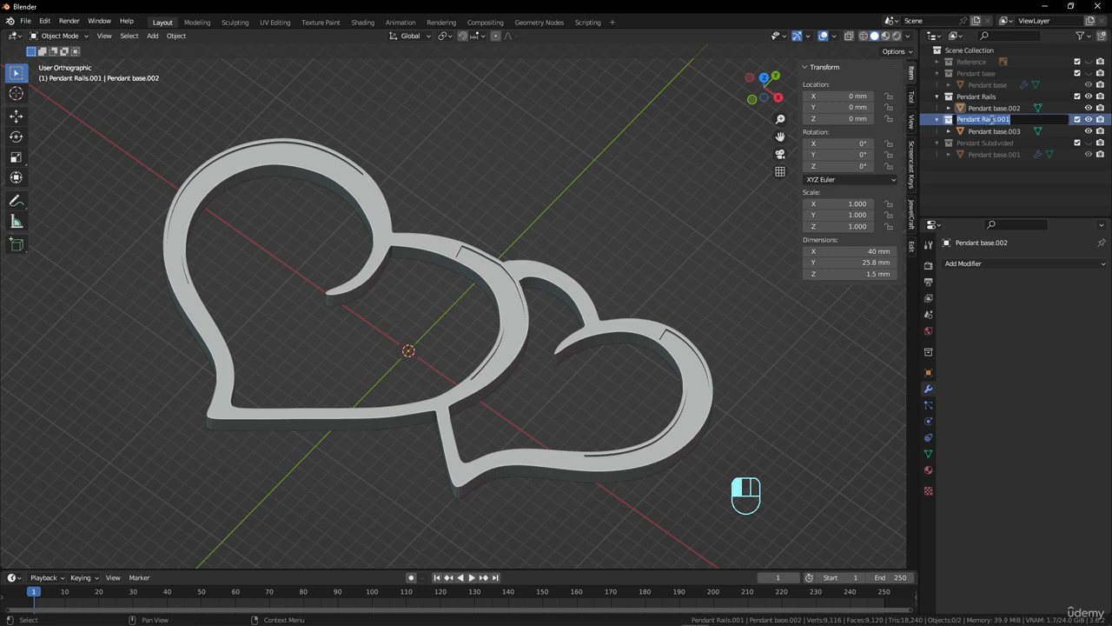
{"action": "left_click_drag", "start_coordinate": [997, 120], "coordinate": [1029, 124]}
{"action": "key", "text": "BackSpace"}
{"action": "type", "text": "subdivided"}
{"action": "key", "text": "Return"}
Step: Add a Subdivision Surface modifier to the duplicated pendant and hide the original Pendant Rails collection
{"action": "left_click", "coordinate": [491, 293]}
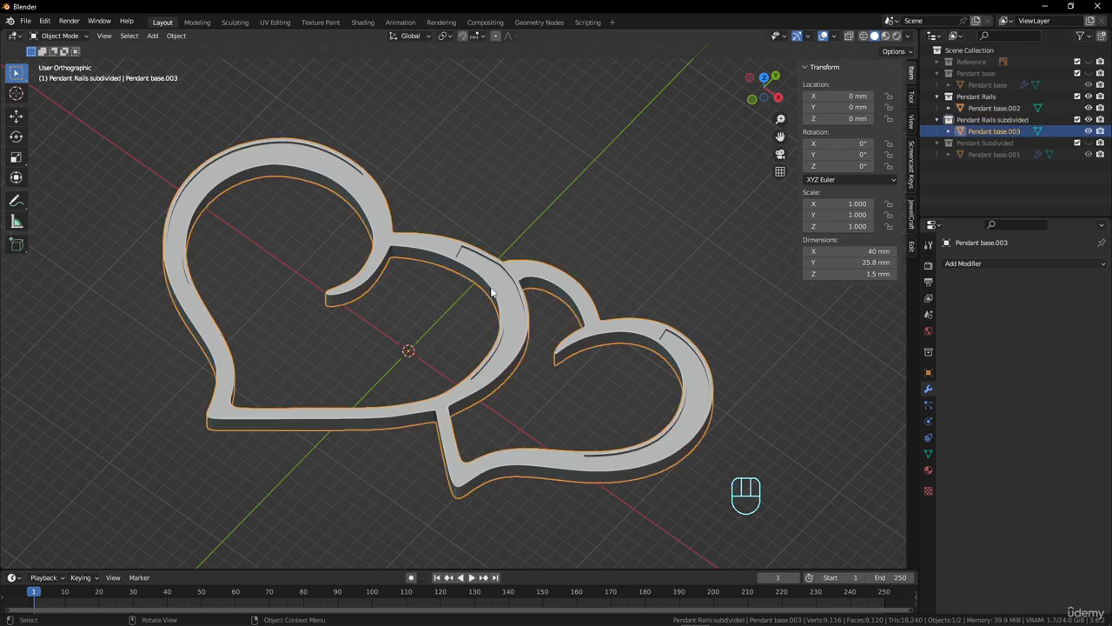
{"action": "left_click", "coordinate": [991, 264]}
{"action": "left_click", "coordinate": [904, 478]}
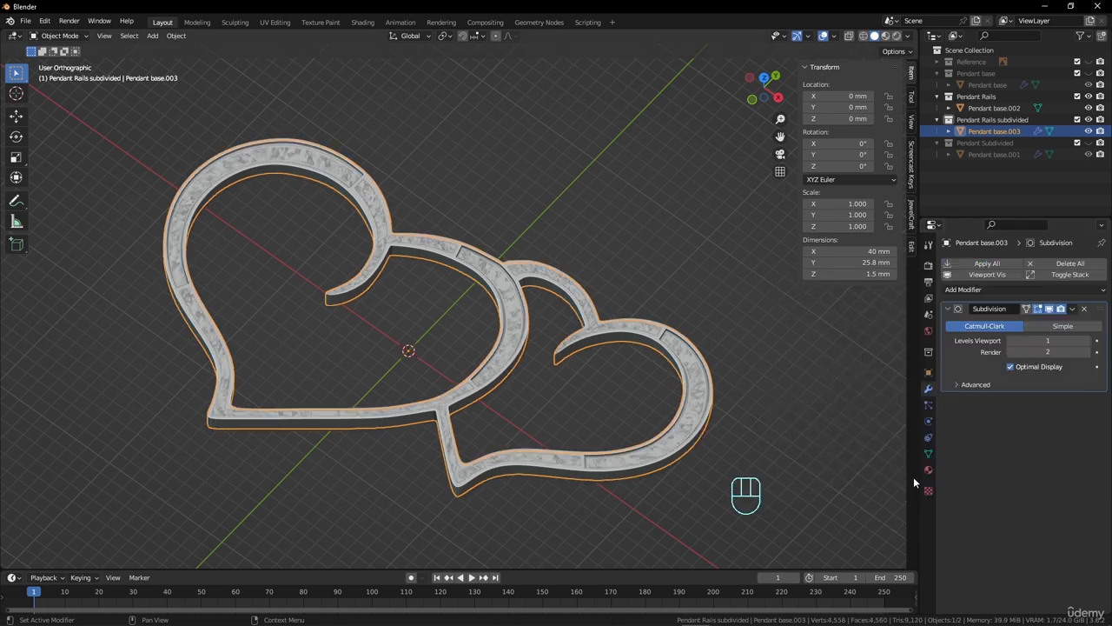
{"action": "left_click", "coordinate": [1078, 97]}
Step: Apply Shade Smooth to the subdivided pendant and check its surface from several angles
{"action": "middle_click_drag", "start_coordinate": [420, 307], "coordinate": [453, 296]}
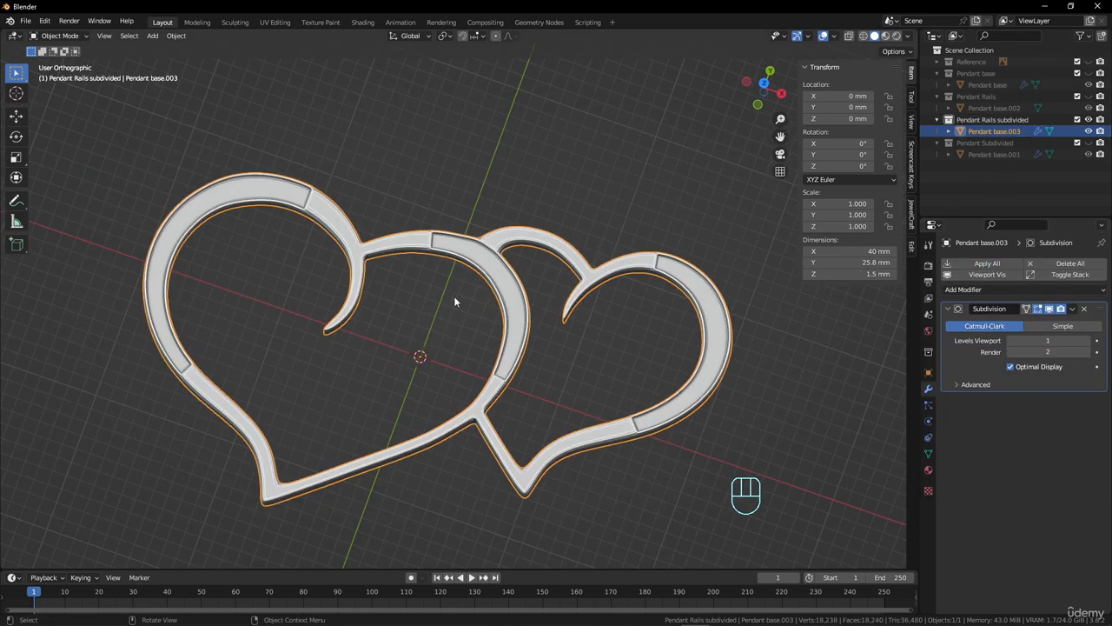
{"action": "right_click", "coordinate": [548, 246]}
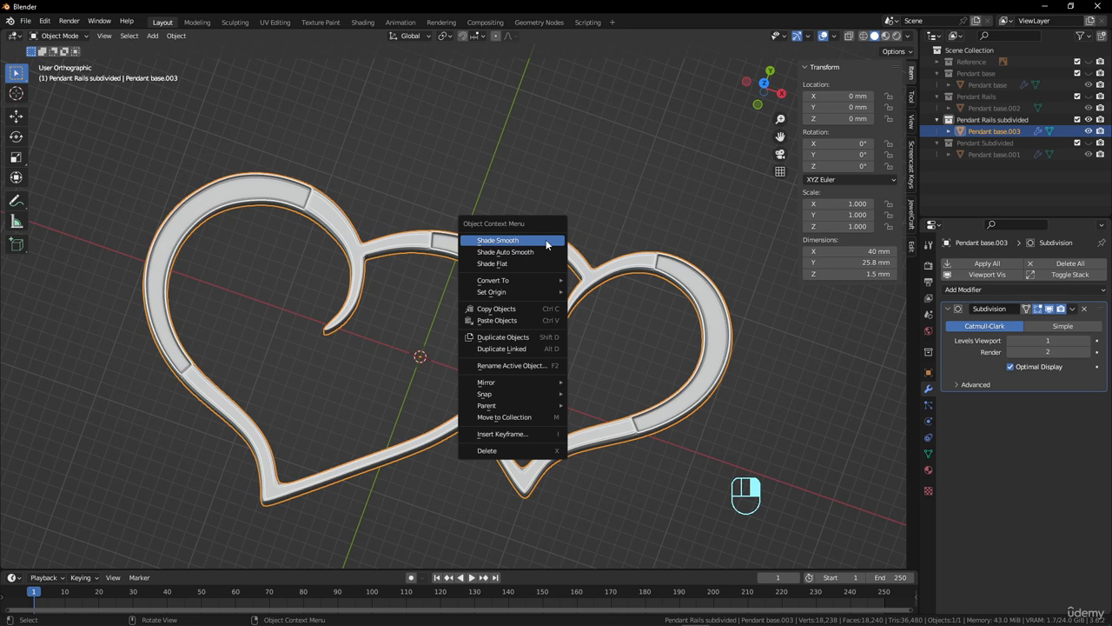
{"action": "left_click", "coordinate": [548, 241]}
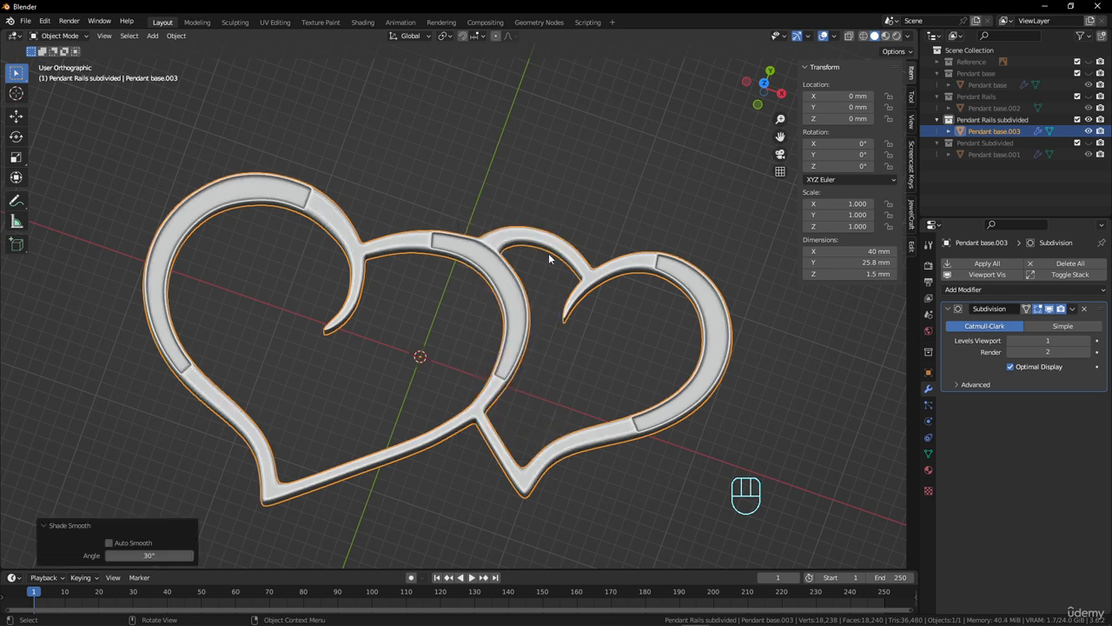
{"action": "scroll", "coordinate": [282, 319], "scroll_direction": "down", "scroll_amount": 4}
{"action": "middle_click_drag", "start_coordinate": [281, 319], "coordinate": [326, 384]}
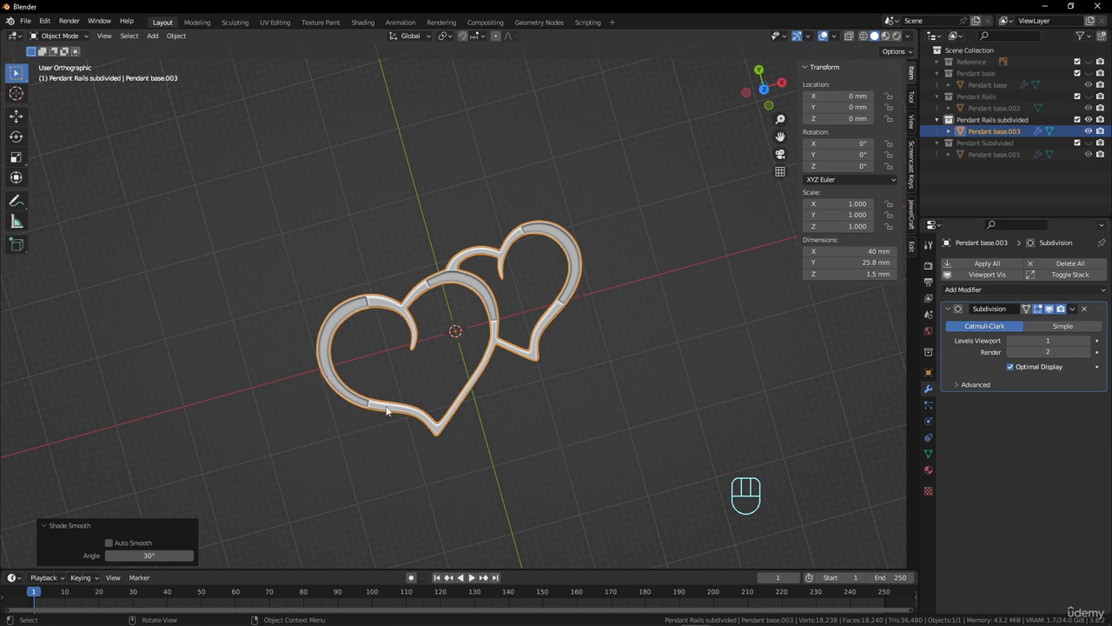
{"action": "scroll", "coordinate": [388, 411], "scroll_direction": "up", "scroll_amount": 1}
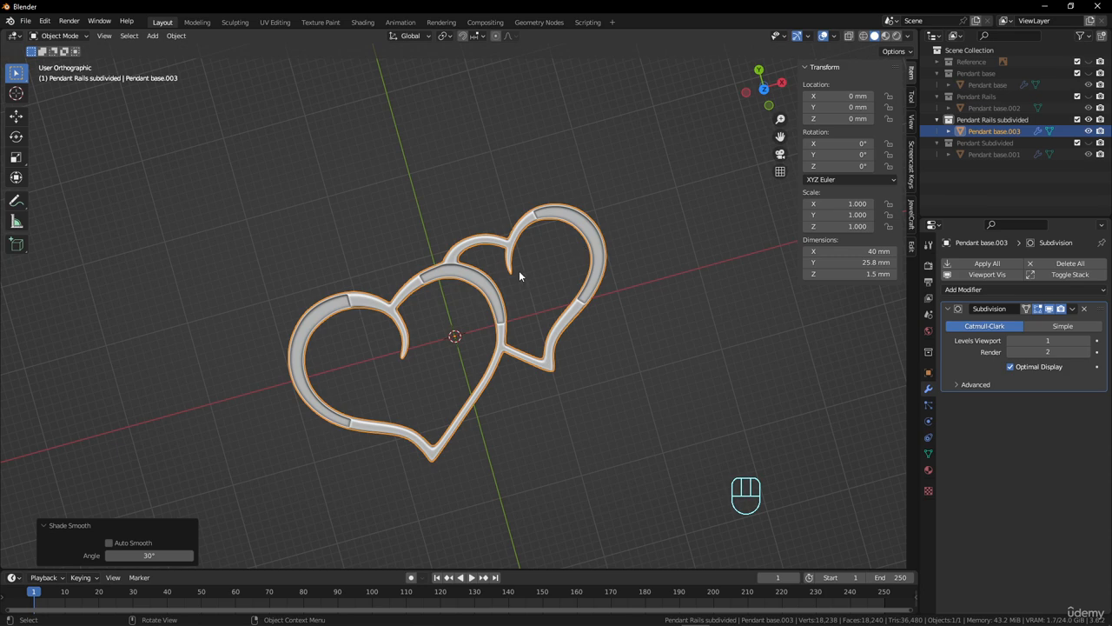
{"action": "middle_click_drag", "start_coordinate": [566, 220], "coordinate": [580, 358]}
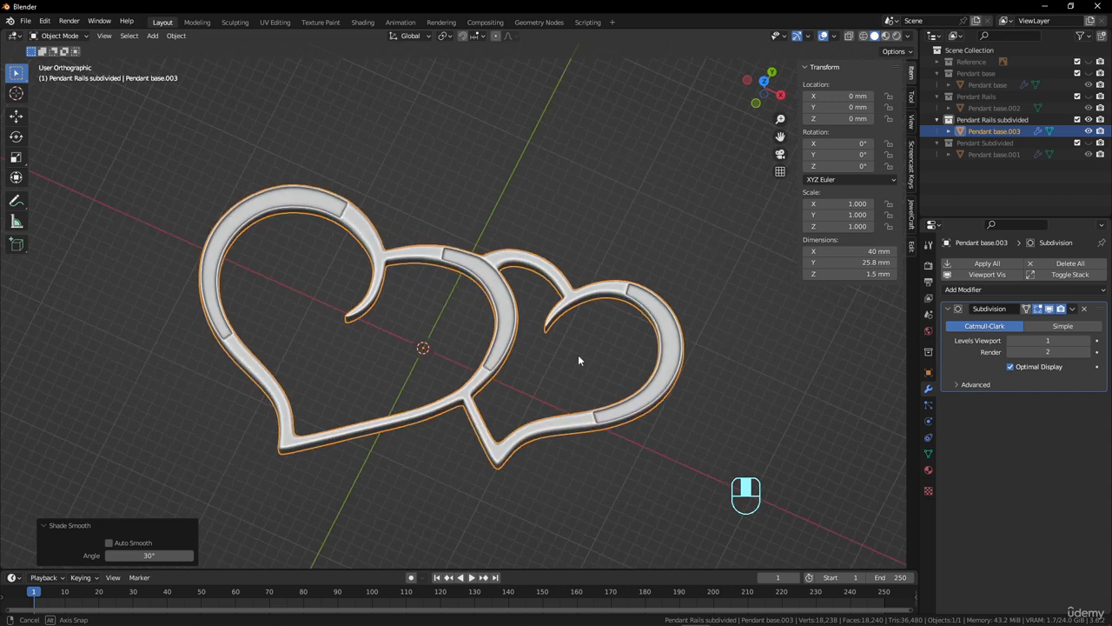
Step: Create a new collection at the top level of the scene and open its name for editing
{"action": "left_click", "coordinate": [961, 172]}
{"action": "right_click", "coordinate": [964, 167]}
{"action": "left_click", "coordinate": [964, 169]}
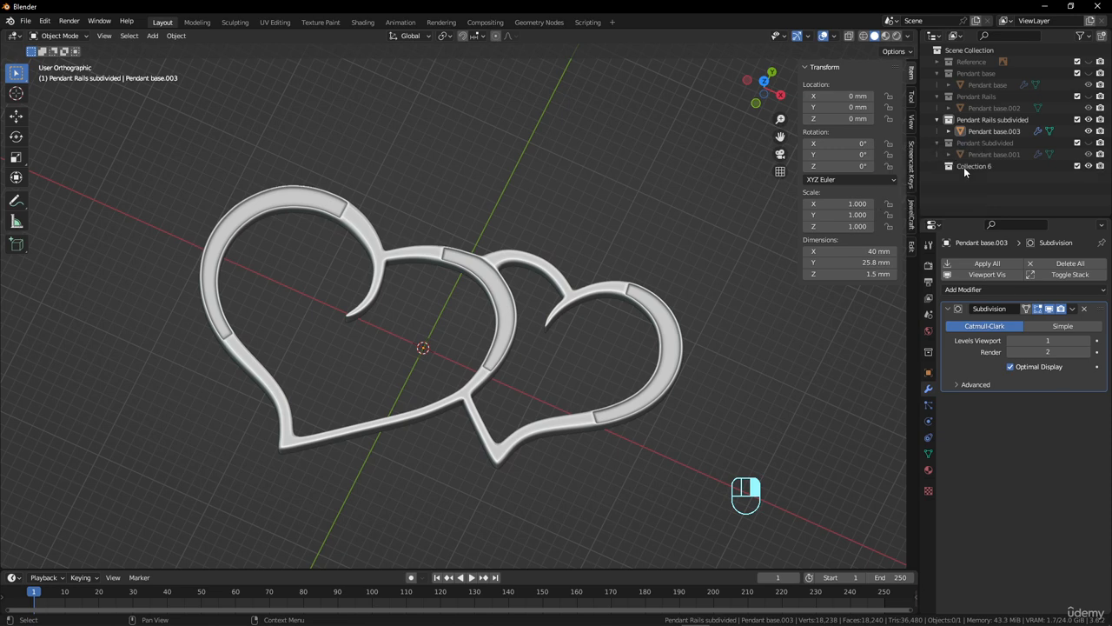
{"action": "double_click", "coordinate": [982, 165]}
{"action": "key", "text": "ctrl+a"}
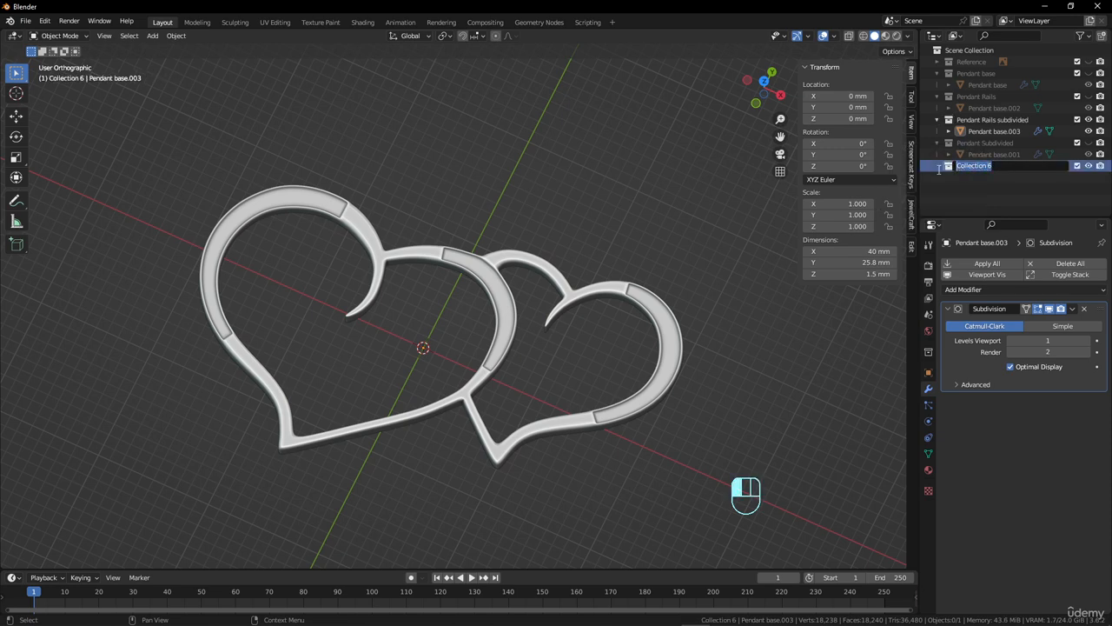
{"action": "type", "text": "Attach"}
{"action": "key", "text": "BackSpace"}
{"action": "key", "text": "BackSpace"}
{"action": "key", "text": "BackSpace"}
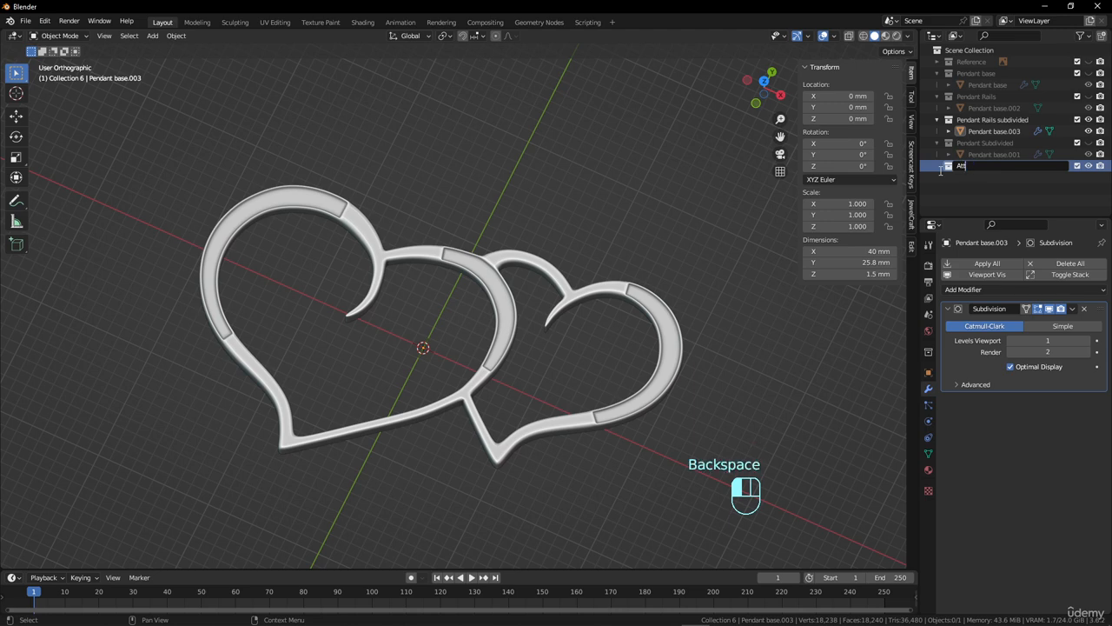
{"action": "key", "text": "BackSpace"}
{"action": "key", "text": "BackSpace"}
{"action": "key", "text": "BackSpace"}
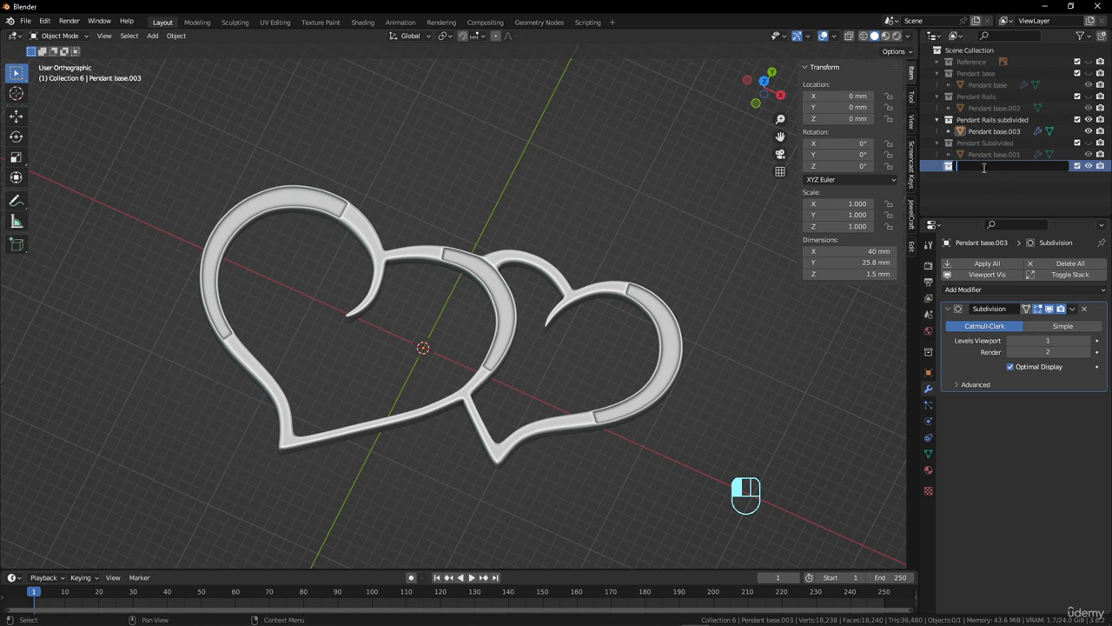
Step: Name the new collection Ring
{"action": "key", "text": "shift"}
{"action": "type", "text": "Ring"}
{"action": "key", "text": "Return"}
Step: Add a torus mesh to the Ring collection at the origin and set its minor radius to 0.31 mm
{"action": "scroll", "coordinate": [487, 258], "scroll_direction": "down", "scroll_amount": 3}
{"action": "middle_click_drag", "start_coordinate": [486, 257], "coordinate": [515, 314]}
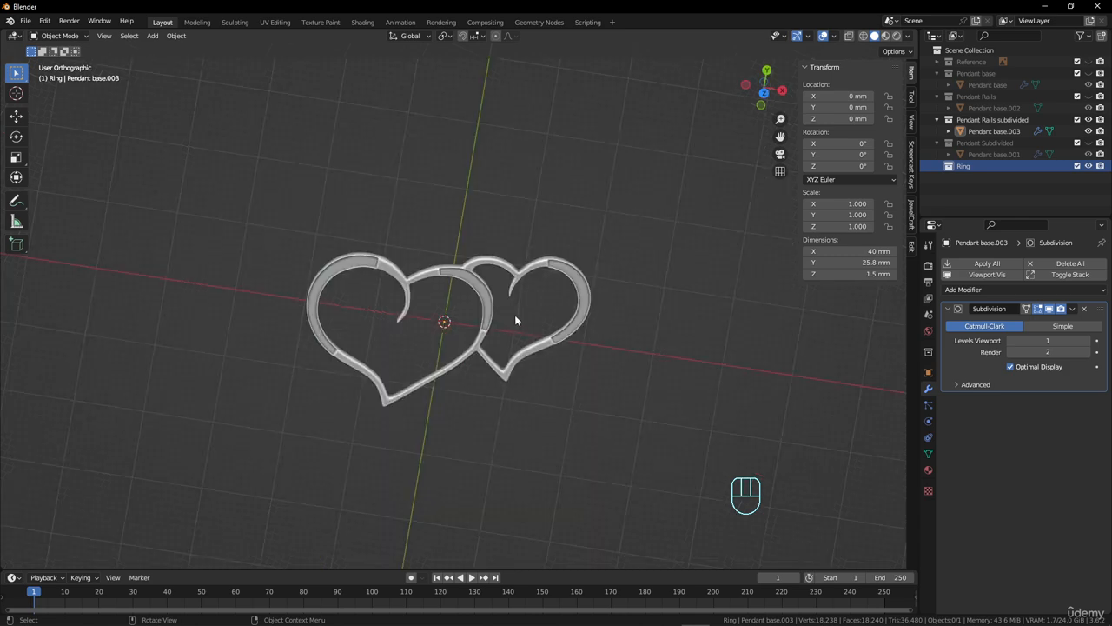
{"action": "scroll", "coordinate": [525, 265], "scroll_direction": "up", "scroll_amount": 2}
{"action": "key", "text": "shift+a"}
{"action": "mouse_move", "coordinate": [526, 261]}
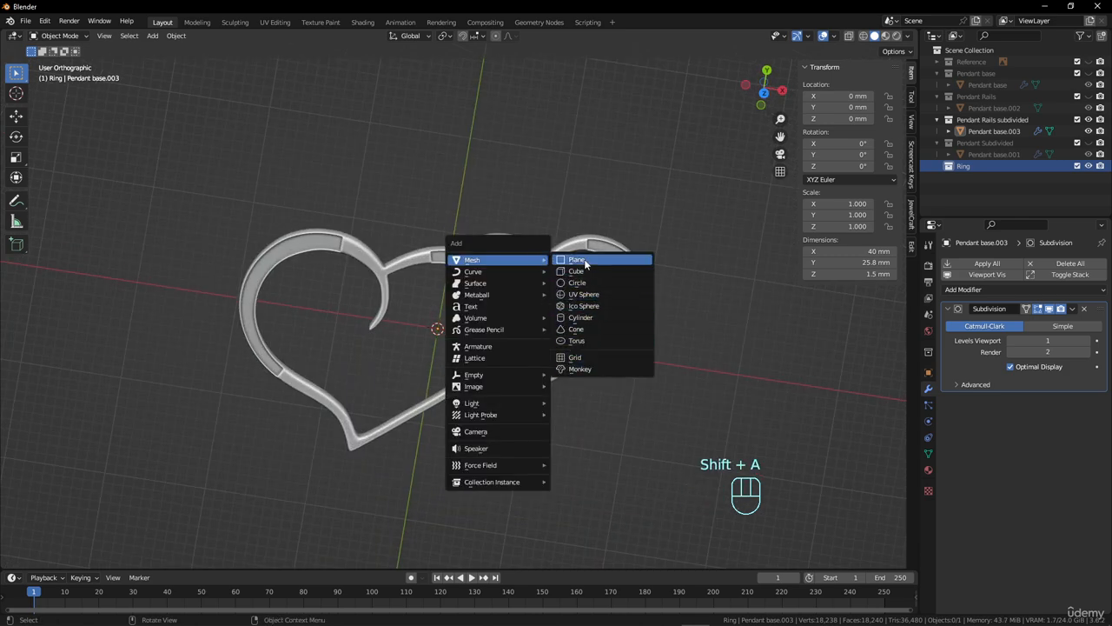
{"action": "left_click", "coordinate": [577, 340]}
{"action": "scroll", "coordinate": [563, 322], "scroll_direction": "down", "scroll_amount": 2}
{"action": "scroll", "coordinate": [563, 323], "scroll_direction": "up", "scroll_amount": 5}
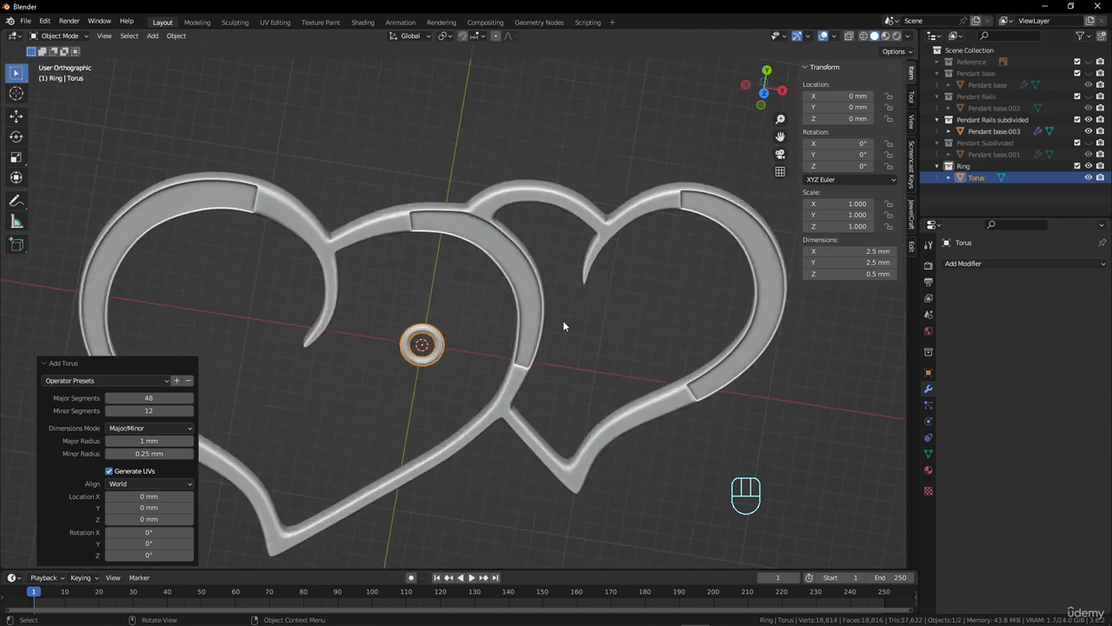
{"action": "middle_click_drag", "start_coordinate": [563, 322], "coordinate": [552, 337], "text": "shift"}
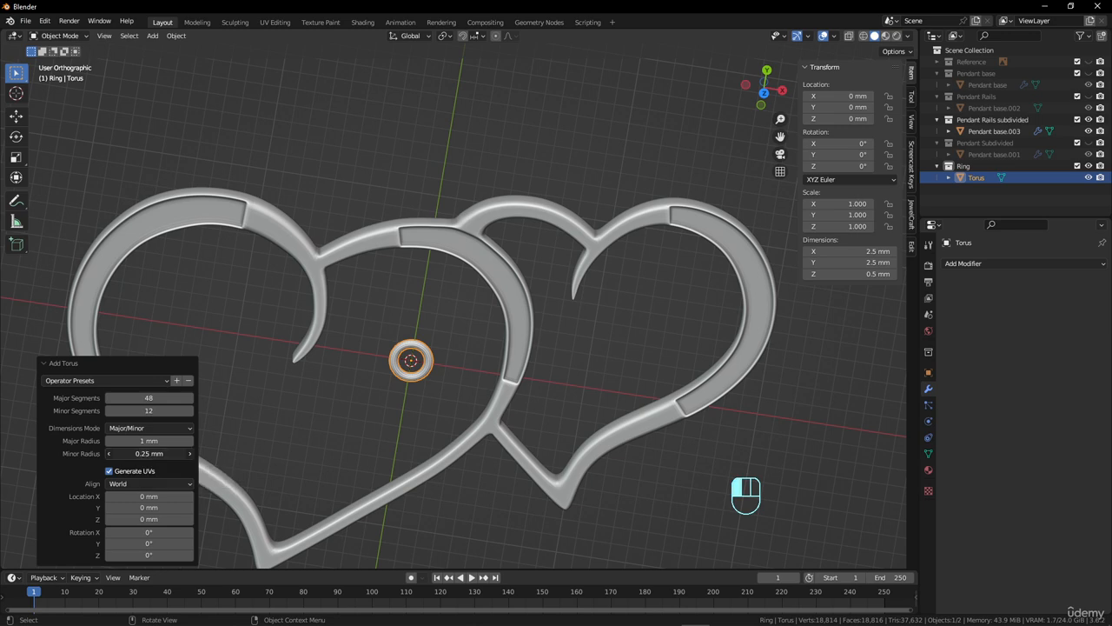
{"action": "mouse_move", "coordinate": [148, 453]}
{"action": "left_mouse_down"}
{"action": "mouse_move", "coordinate": [173, 454]}
{"action": "mouse_move", "coordinate": [153, 454]}
{"action": "left_mouse_up"}
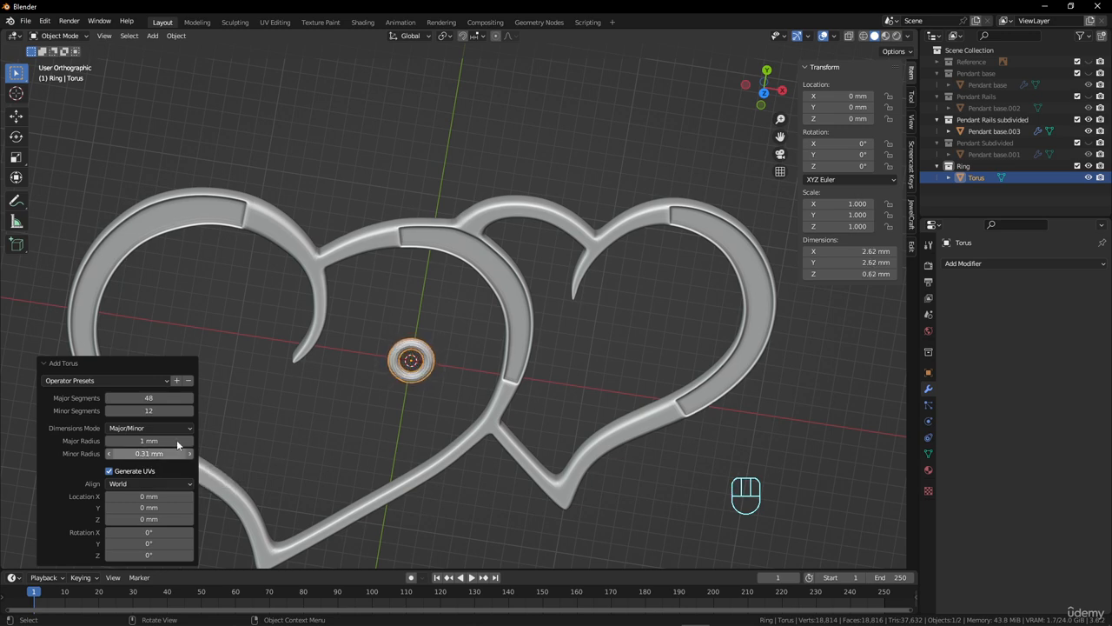
Step: Set the new torus's major segments to 32
{"action": "left_click", "coordinate": [181, 395]}
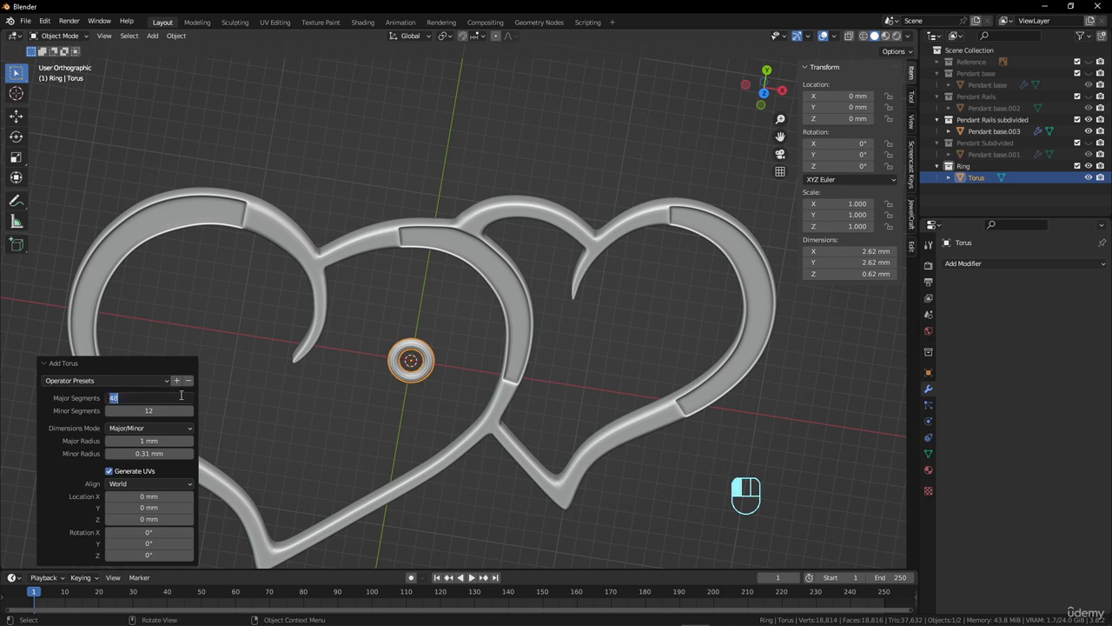
{"action": "type", "text": "32"}
{"action": "key", "text": "Return"}
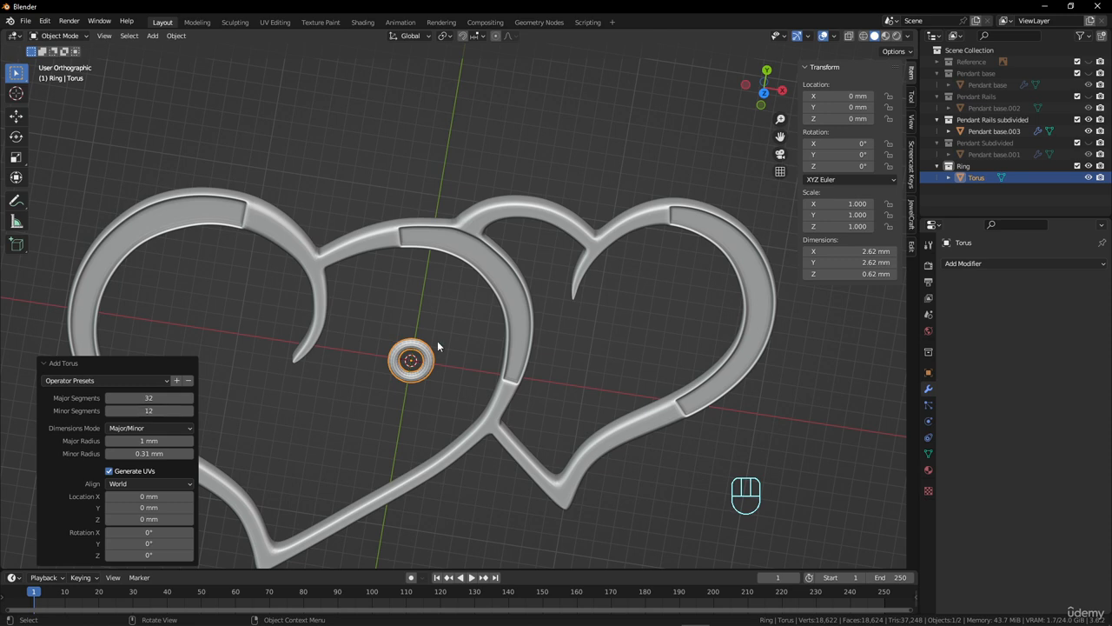
{"action": "scroll", "coordinate": [436, 346], "scroll_direction": "up", "scroll_amount": 3}
{"action": "scroll", "coordinate": [436, 347], "scroll_direction": "down", "scroll_amount": 3}
{"action": "scroll", "coordinate": [421, 355], "scroll_direction": "down", "scroll_amount": 1}
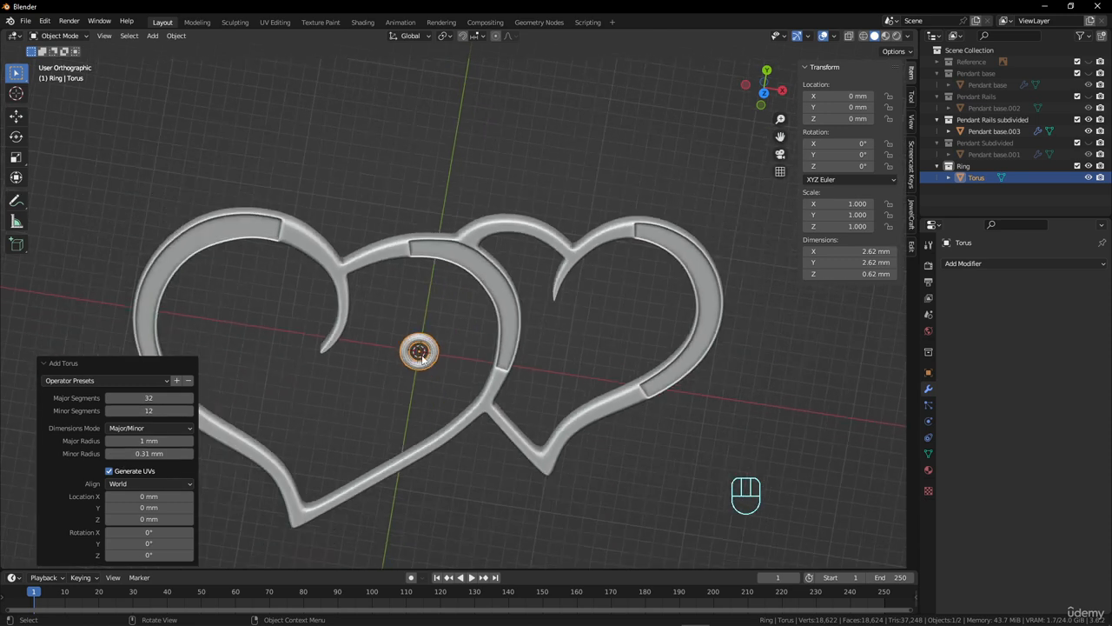
{"action": "scroll", "coordinate": [421, 353], "scroll_direction": "up", "scroll_amount": 1}
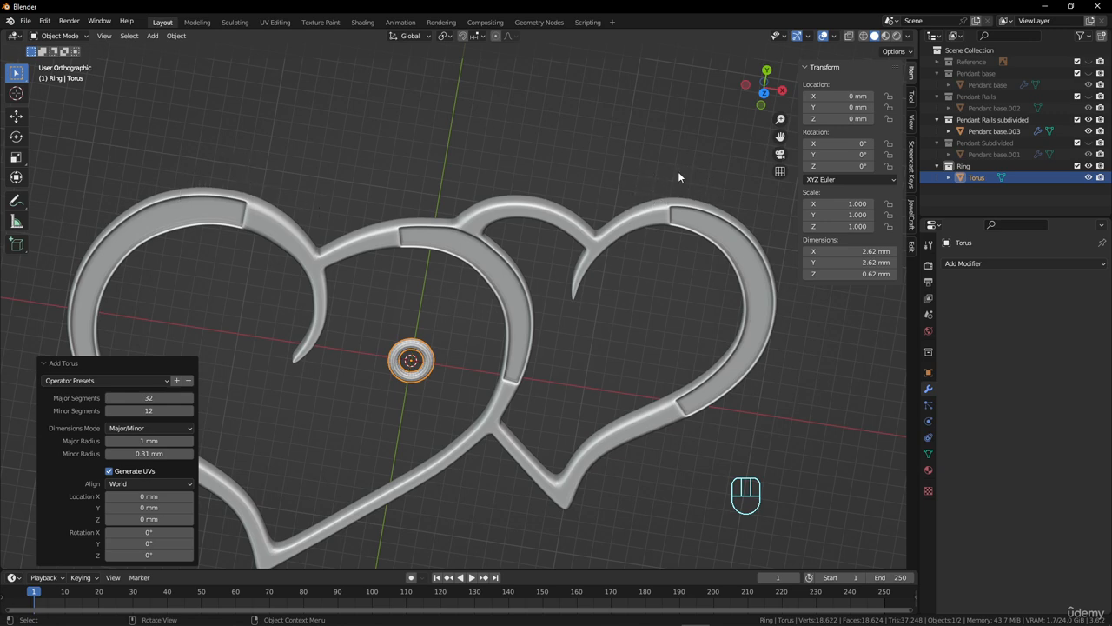
Step: Scale the torus up uniformly by about 1.3 in the top view, making it about 3.41 mm wide
{"action": "key", "text": "KP_1"}
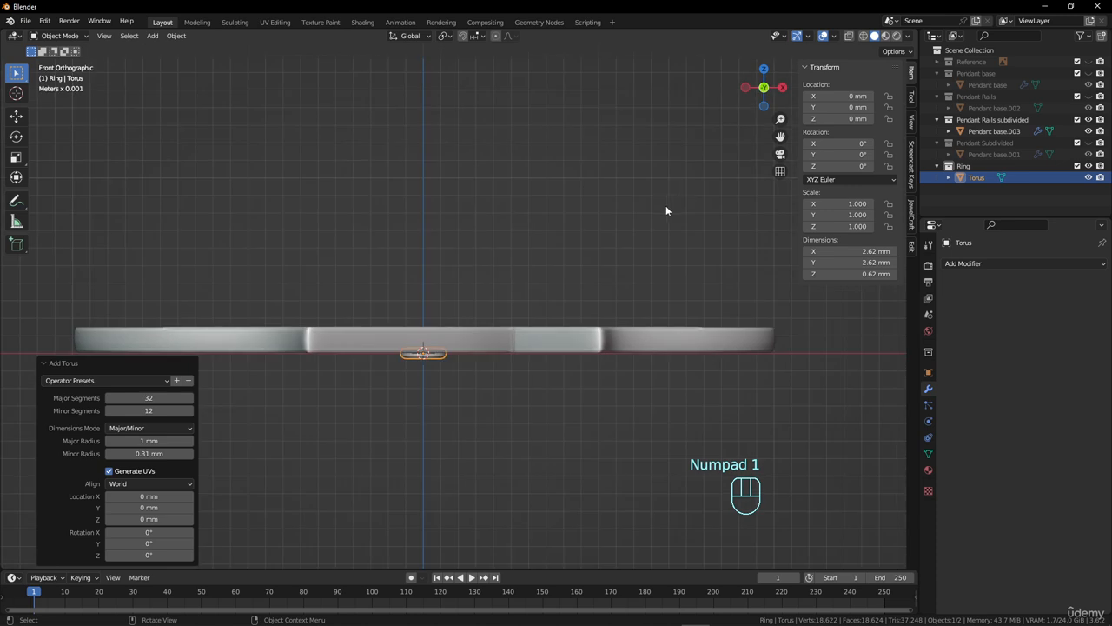
{"action": "key", "text": "KP_7"}
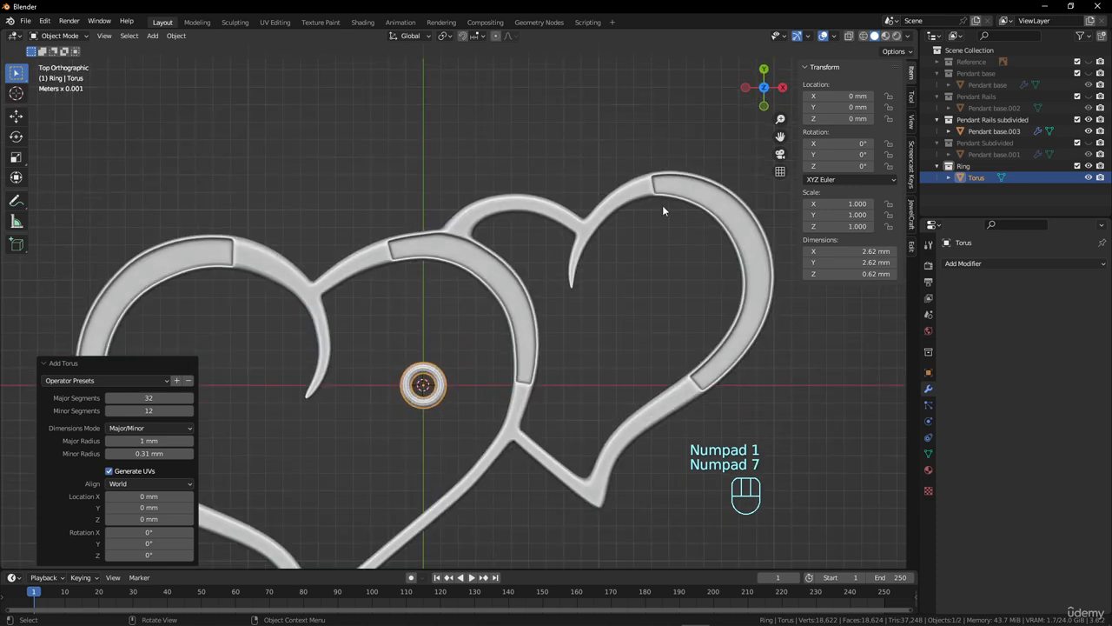
{"action": "key", "text": "s"}
{"action": "left_click", "coordinate": [476, 356]}
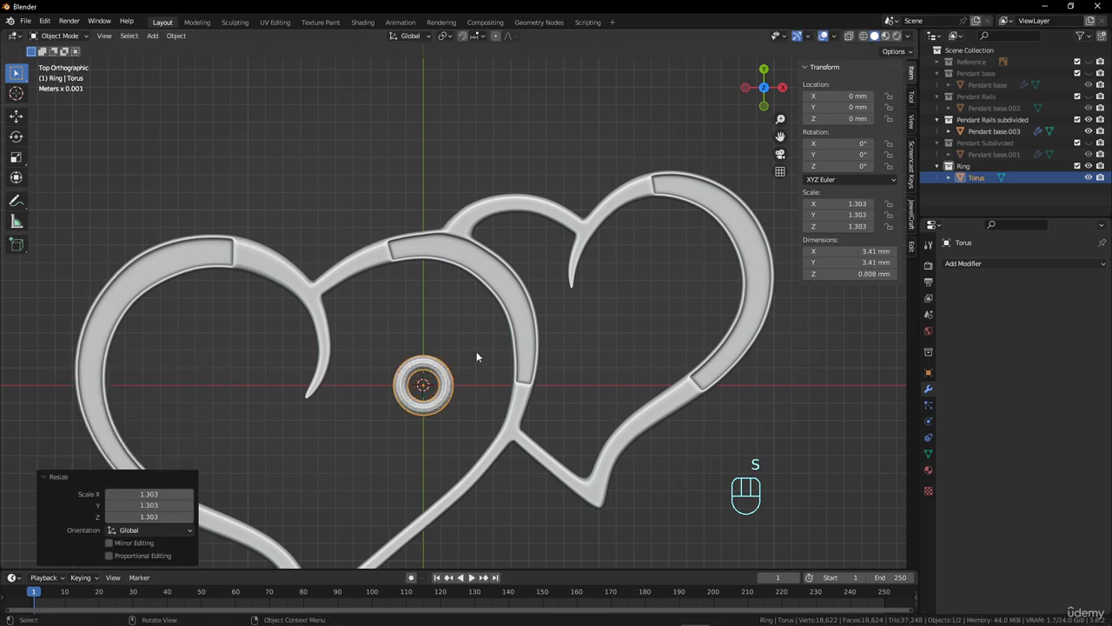
{"action": "left_click", "coordinate": [37, 477]}
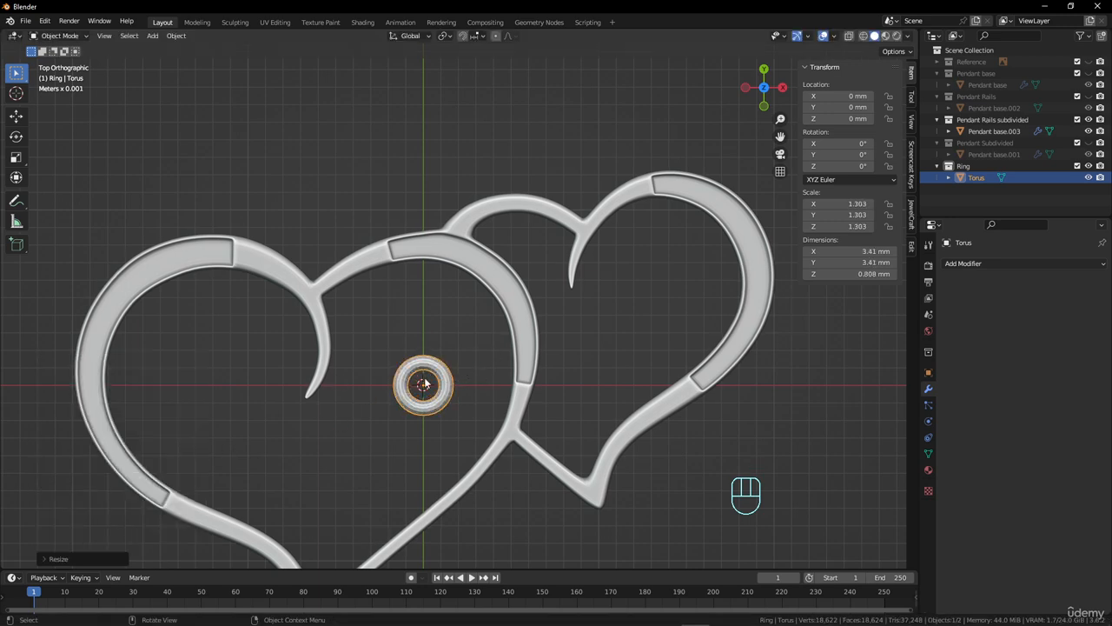
{"action": "scroll", "coordinate": [424, 383], "scroll_direction": "up", "scroll_amount": 5}
{"action": "scroll", "coordinate": [447, 350], "scroll_direction": "down", "scroll_amount": 3}
{"action": "scroll", "coordinate": [427, 403], "scroll_direction": "up", "scroll_amount": 4}
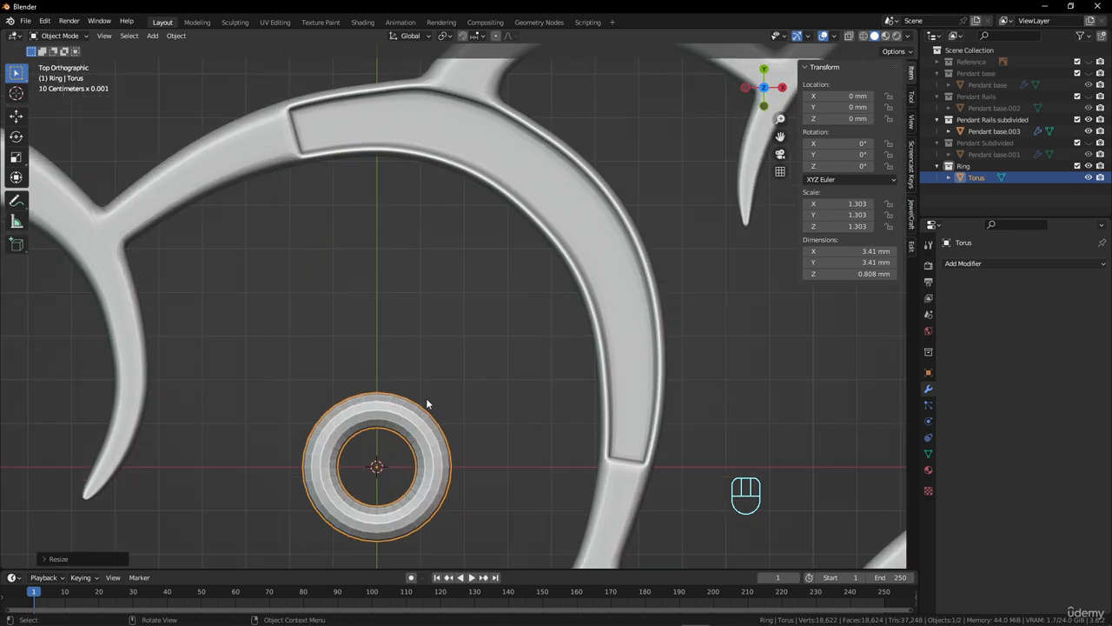
{"action": "middle_click_drag", "start_coordinate": [408, 416], "coordinate": [432, 368], "text": "shift"}
{"action": "key", "text": "Tab"}
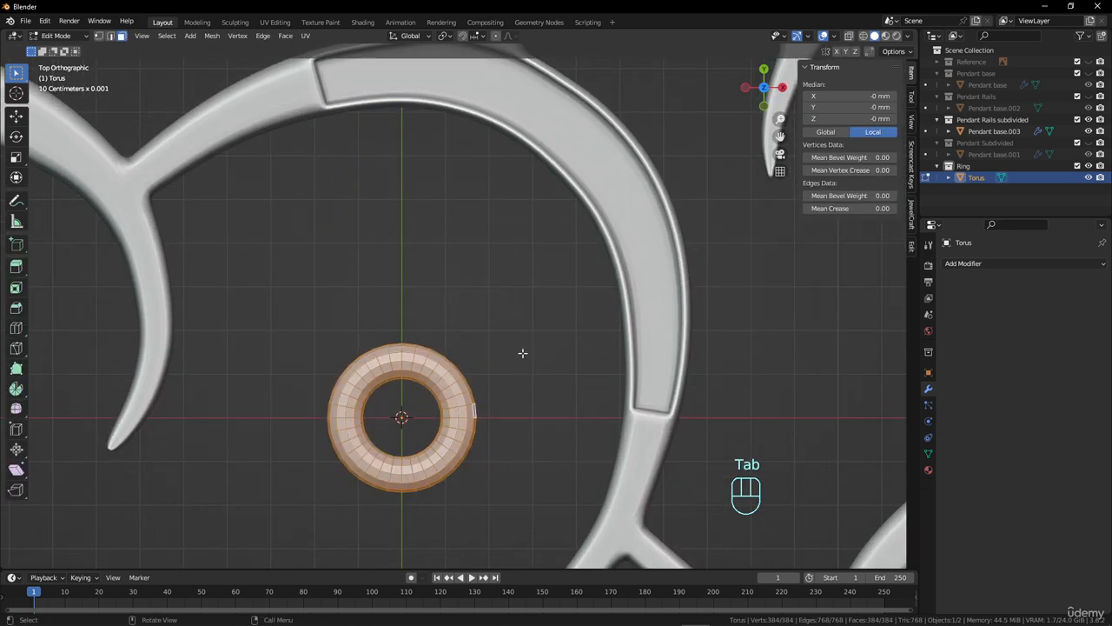
{"action": "key", "text": "alt+s"}
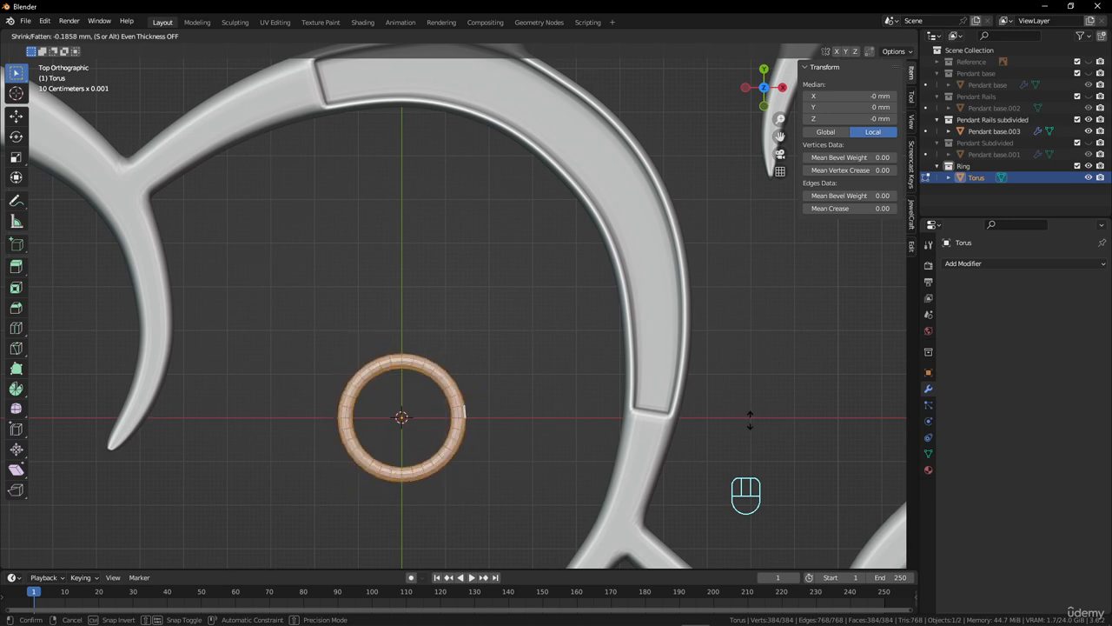
{"action": "right_click", "coordinate": [750, 421]}
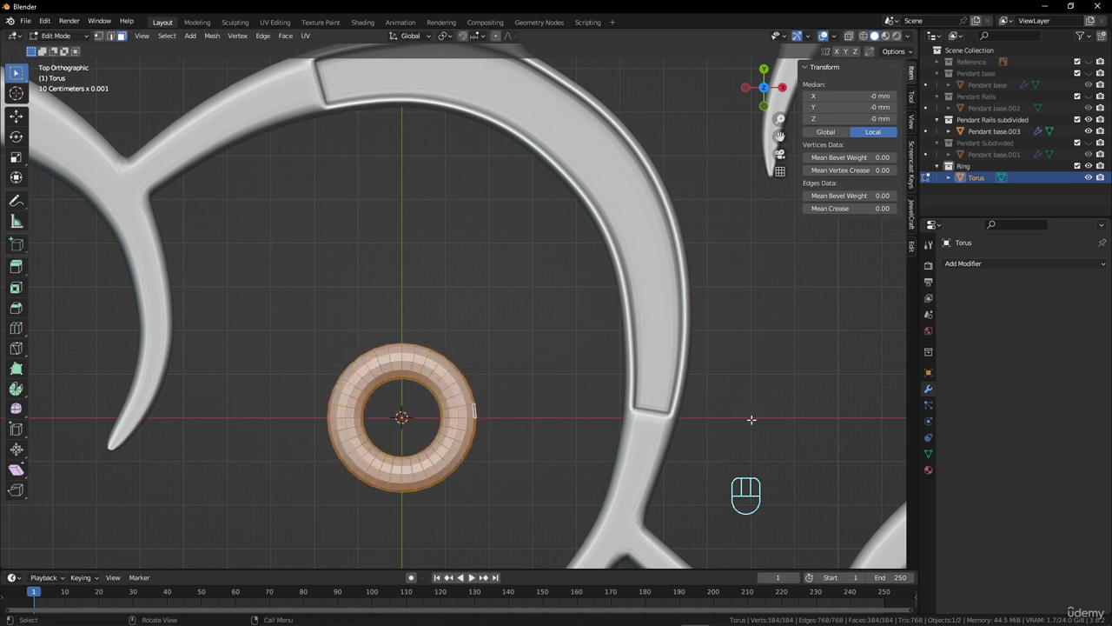
{"action": "key", "text": "Tab"}
Step: Slim the torus's tube with Shrink/Fatten in Edit Mode to about 0.74 mm thick, and return to Object Mode
{"action": "key", "text": "Tab"}
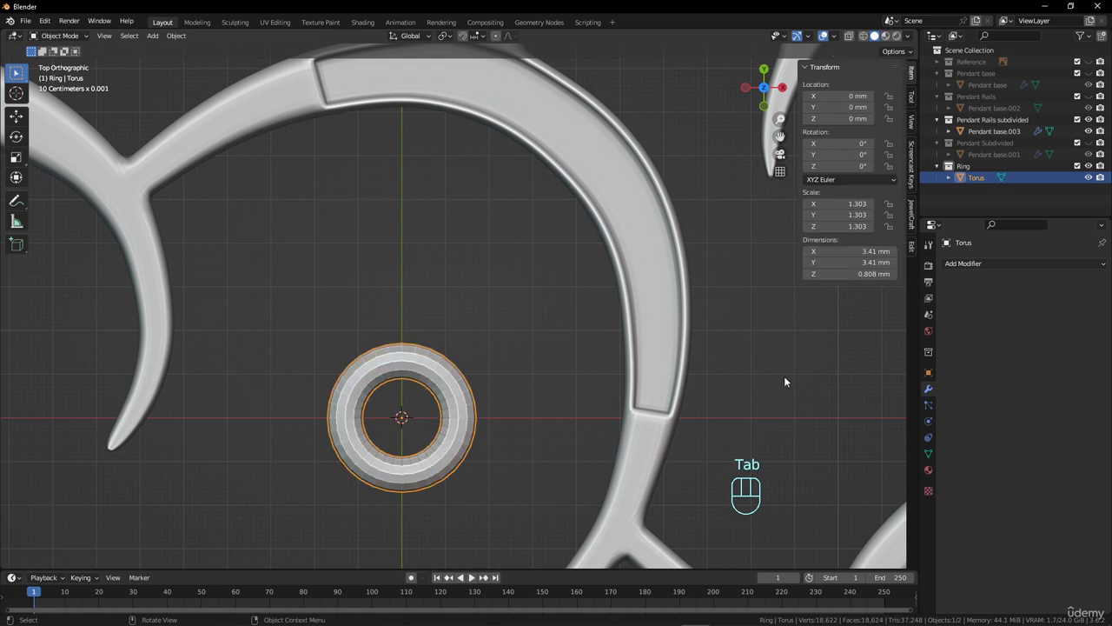
{"action": "key", "text": "alt+s"}
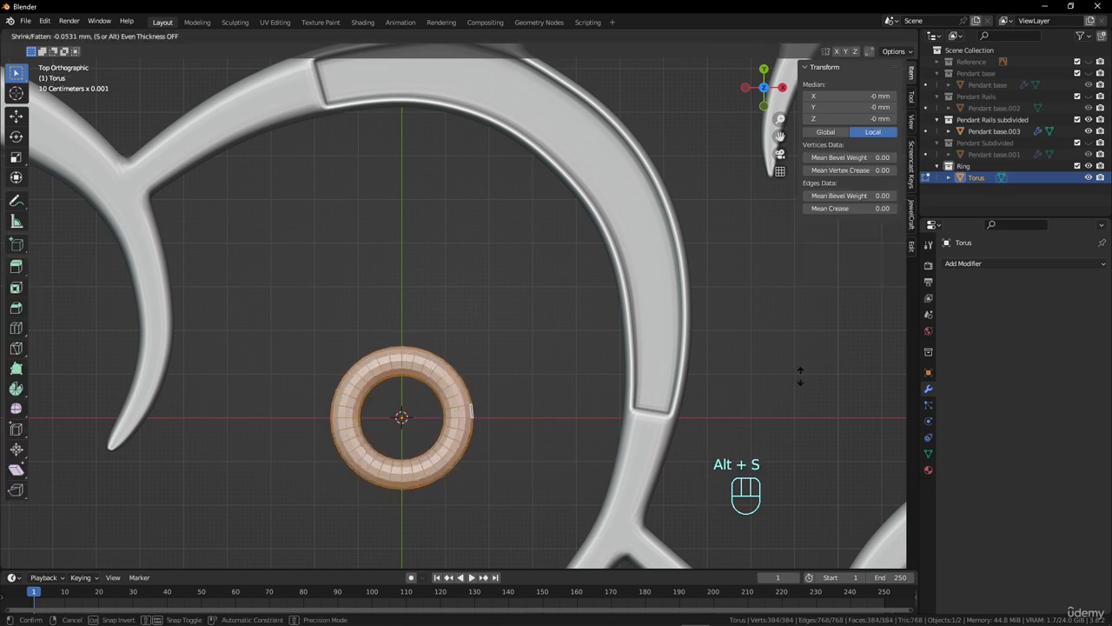
{"action": "left_click", "coordinate": [801, 375]}
{"action": "scroll", "coordinate": [529, 415], "scroll_direction": "down", "scroll_amount": 1}
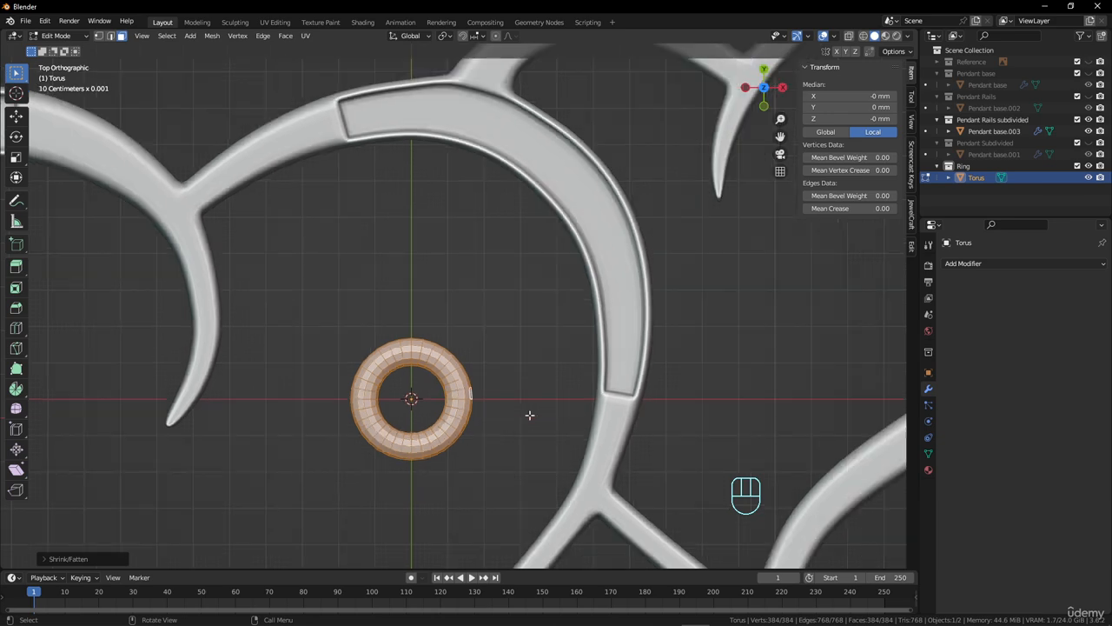
{"action": "key", "text": "Tab"}
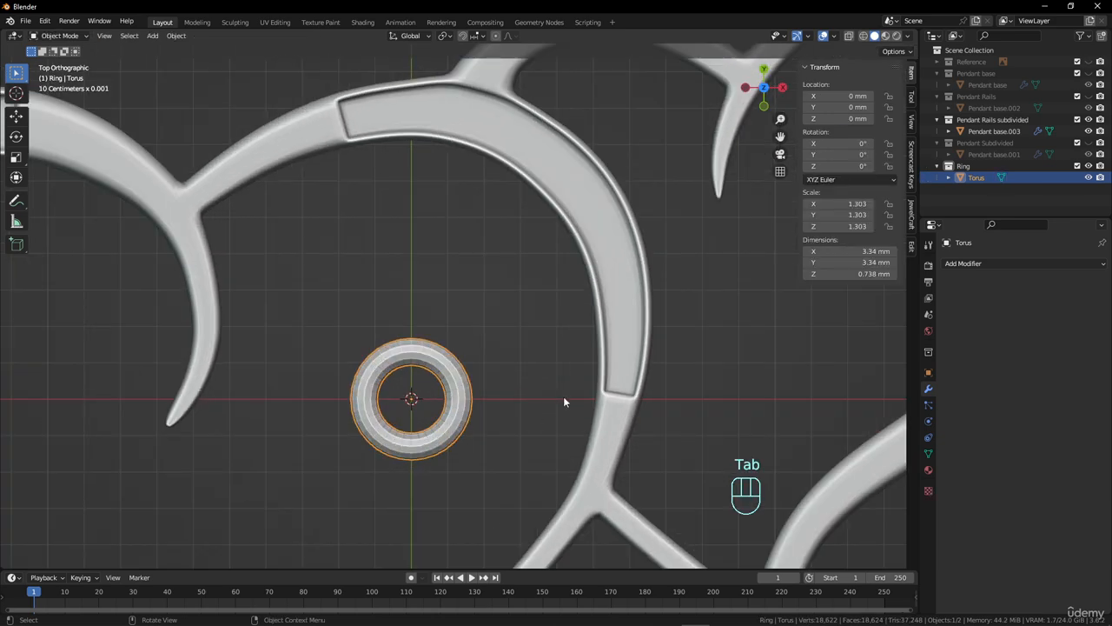
Step: Add a Subdivision Surface modifier to the torus and apply Shade Smooth
{"action": "left_click", "coordinate": [999, 265]}
{"action": "left_click", "coordinate": [893, 473]}
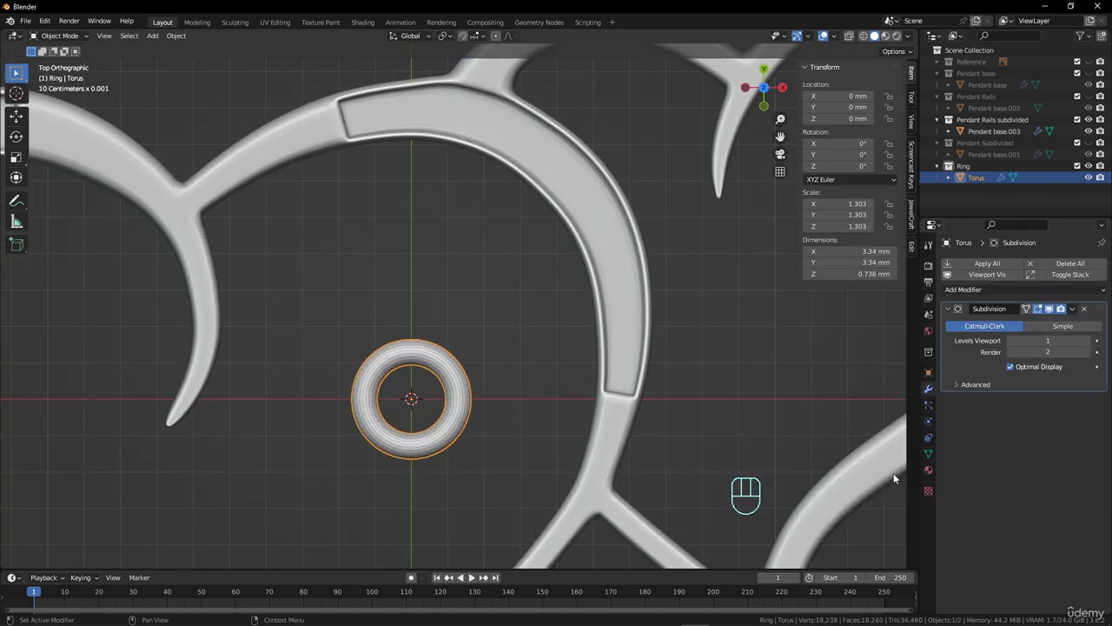
{"action": "right_click", "coordinate": [444, 372]}
{"action": "left_click", "coordinate": [445, 372]}
{"action": "scroll", "coordinate": [469, 368], "scroll_direction": "down", "scroll_amount": 4}
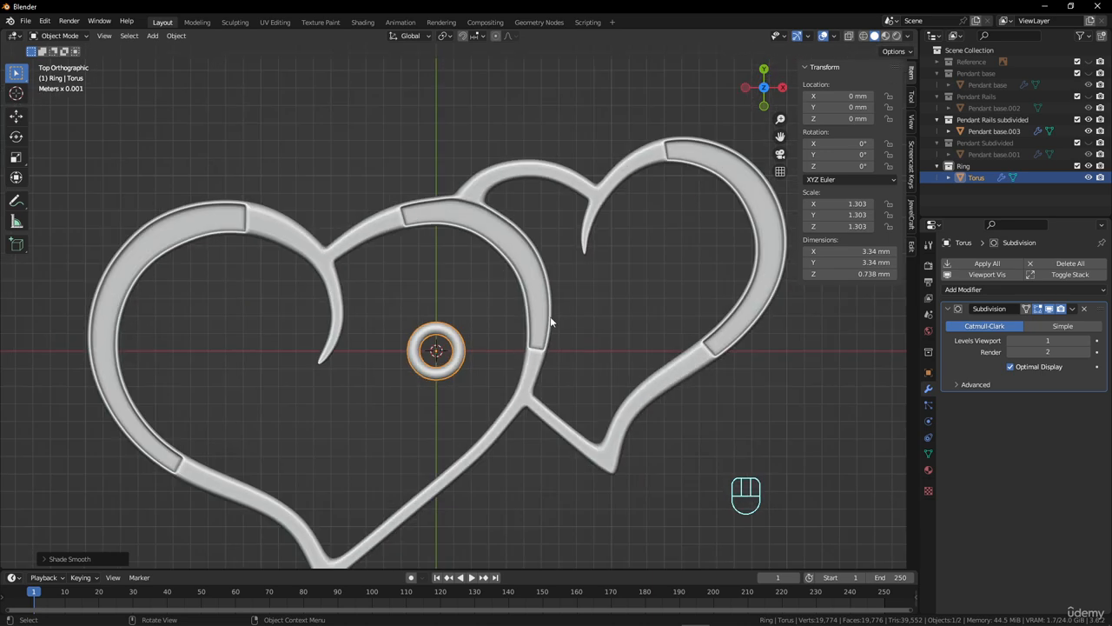
Step: Place the ring over the upper edge of the right heart at about X 14.37, Y 12.22 mm, enlarging it to about 3.83 mm wide
{"action": "middle_click_drag", "start_coordinate": [556, 317], "coordinate": [469, 365], "text": "shift"}
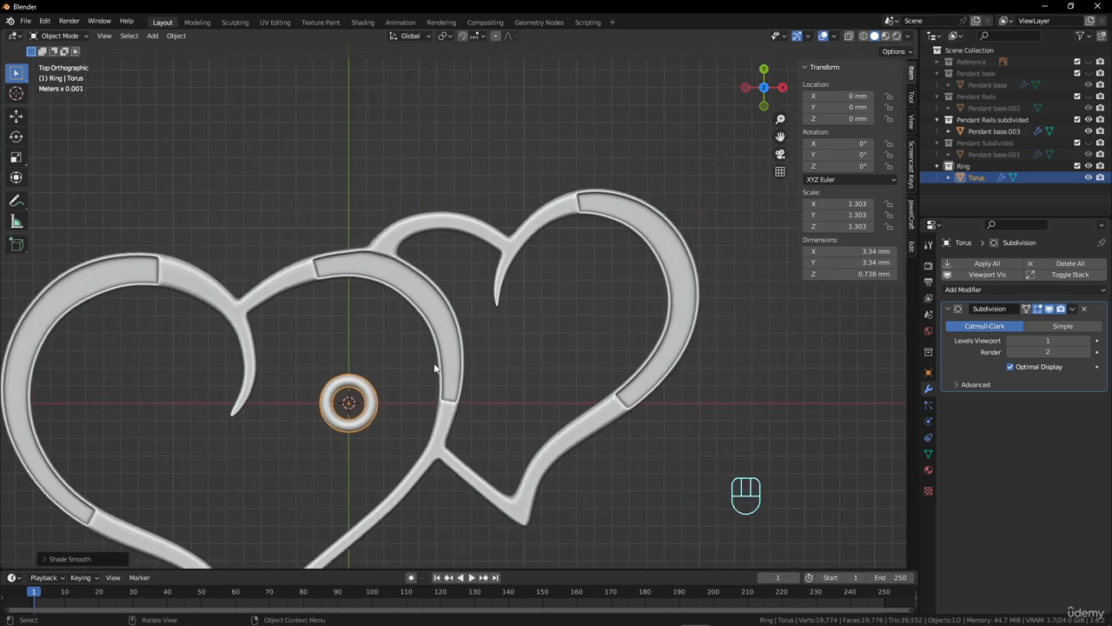
{"action": "key", "text": "g"}
{"action": "left_click", "coordinate": [689, 149]}
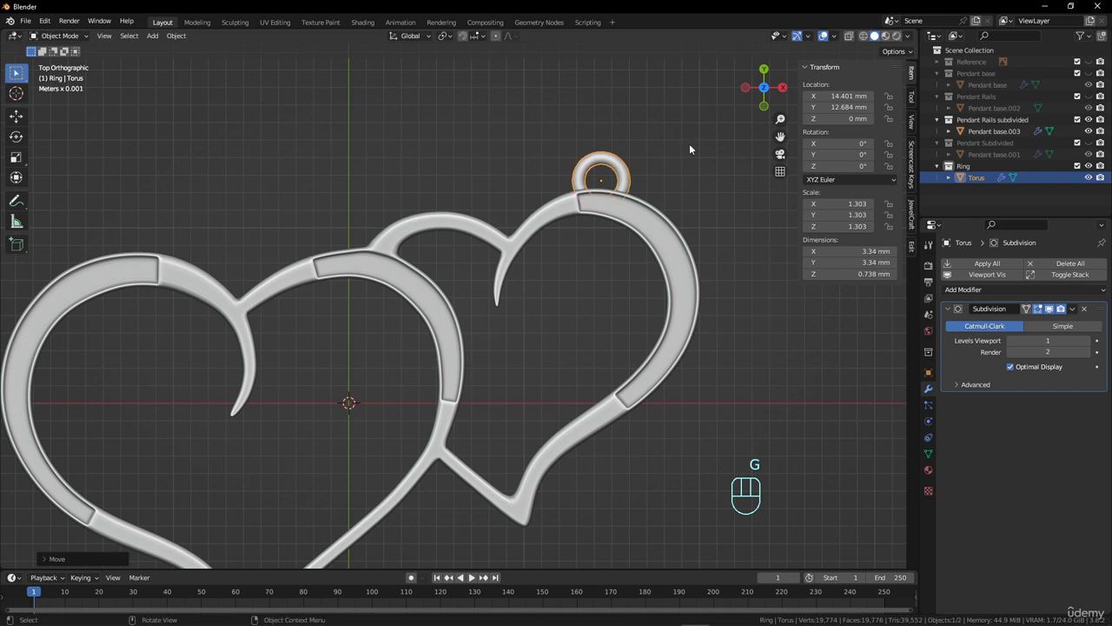
{"action": "key", "text": "s"}
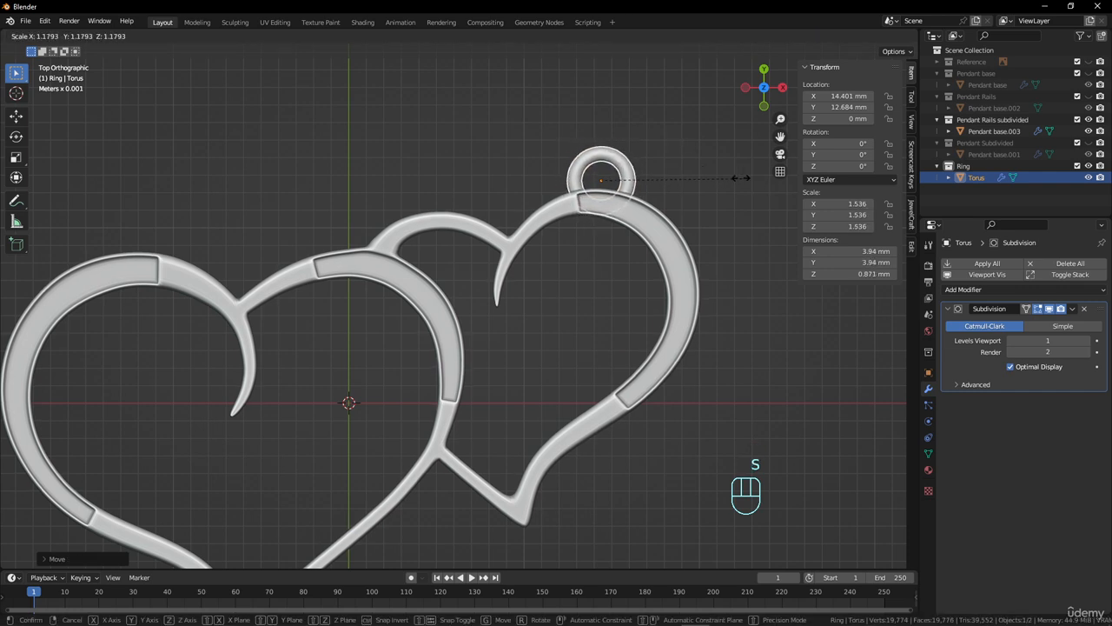
{"action": "left_click", "coordinate": [738, 177]}
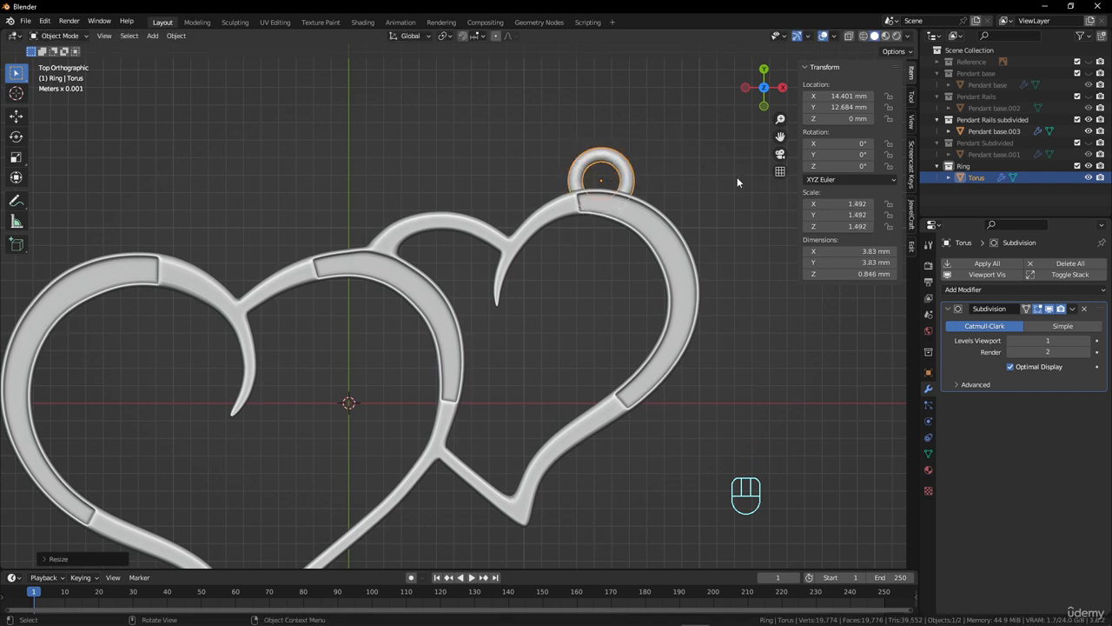
{"action": "key", "text": "g"}
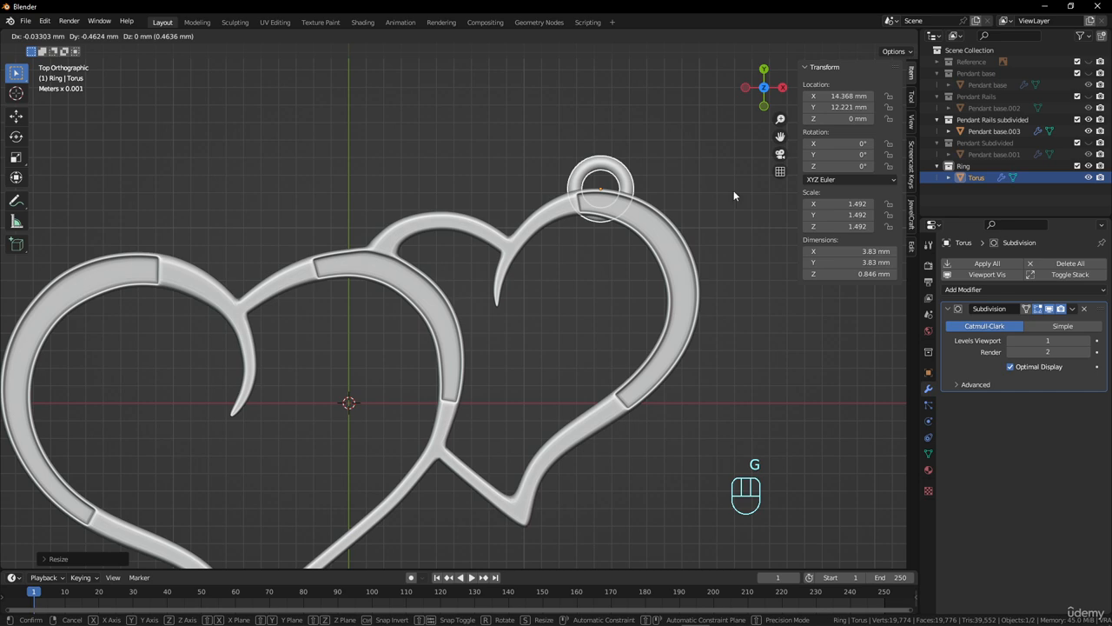
{"action": "left_click", "coordinate": [733, 196]}
{"action": "scroll", "coordinate": [608, 200], "scroll_direction": "up", "scroll_amount": 2}
{"action": "middle_click_drag", "start_coordinate": [608, 200], "coordinate": [563, 239], "text": "shift"}
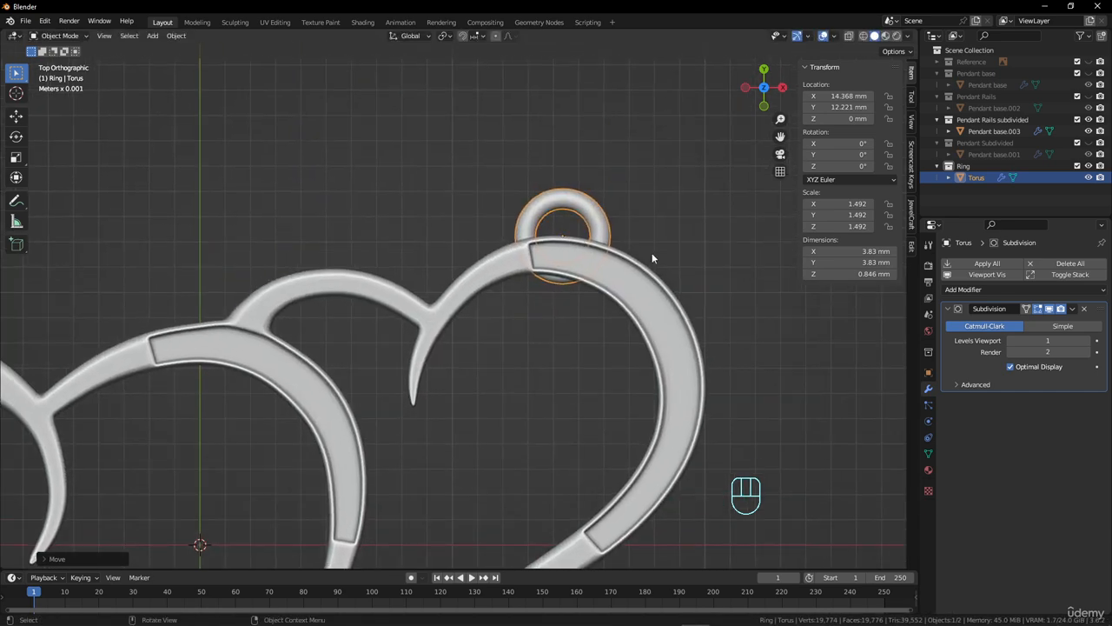
{"action": "key", "text": "KP_3"}
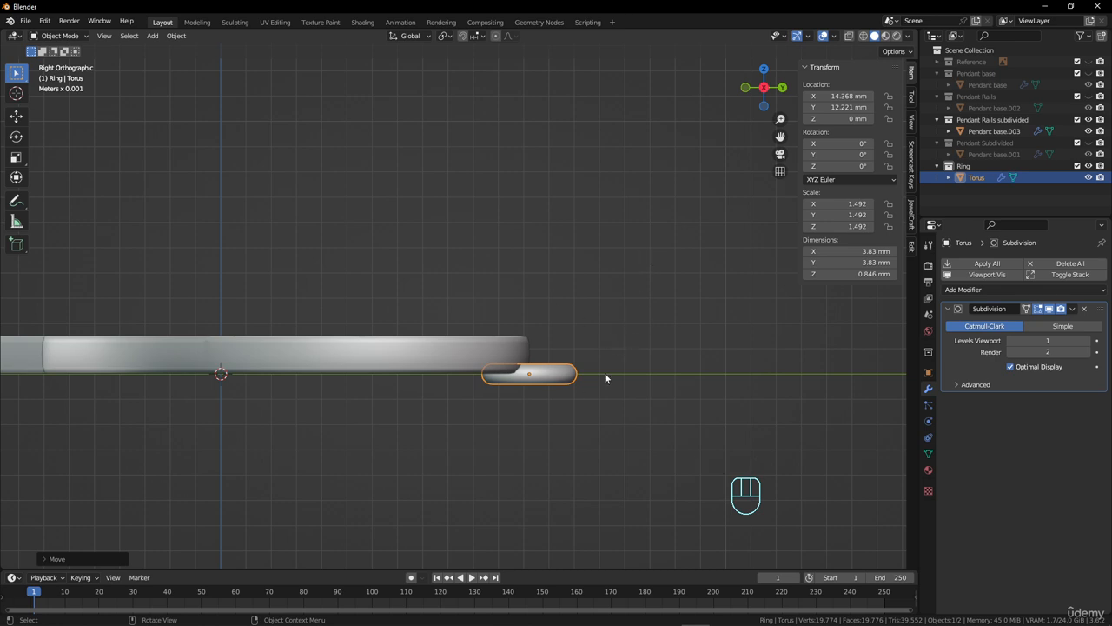
{"action": "key", "text": "g"}
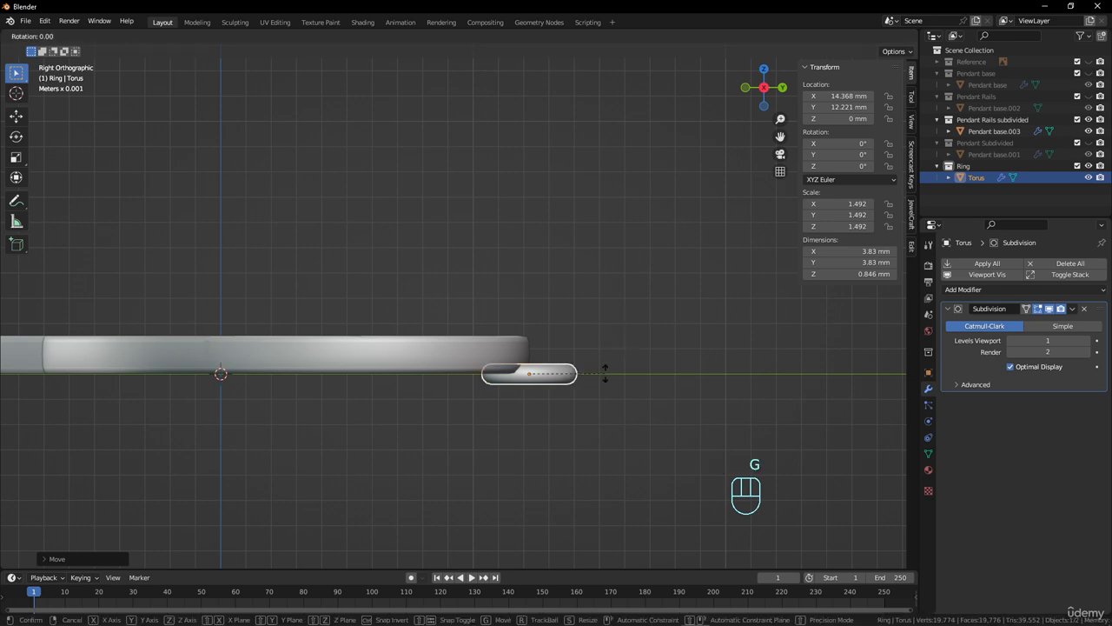
{"action": "key", "text": "z"}
{"action": "right_click", "coordinate": [603, 355]}
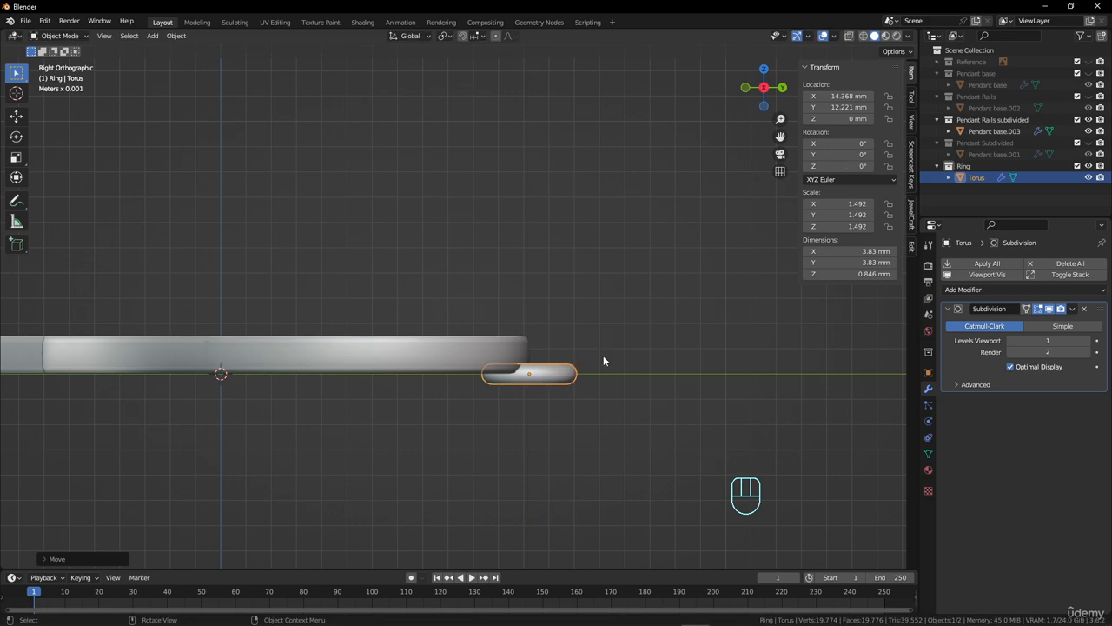
Step: Raise the ring along Z to about 0.73 mm so it sits at mid-thickness of the pendant
{"action": "key", "text": "g"}
{"action": "key", "text": "z"}
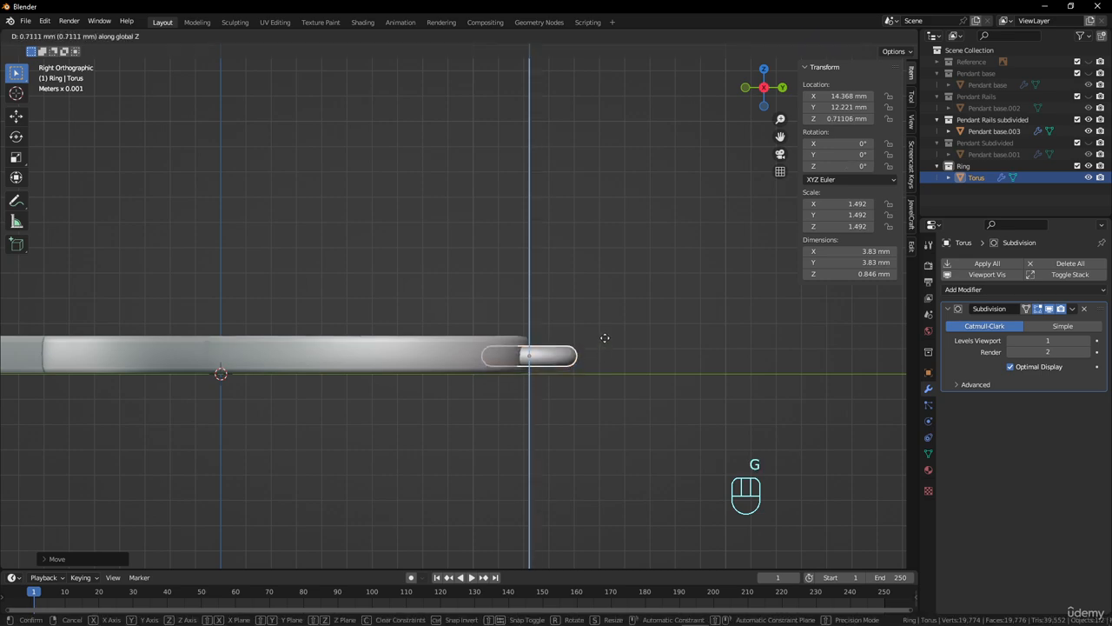
{"action": "left_click", "coordinate": [605, 338]}
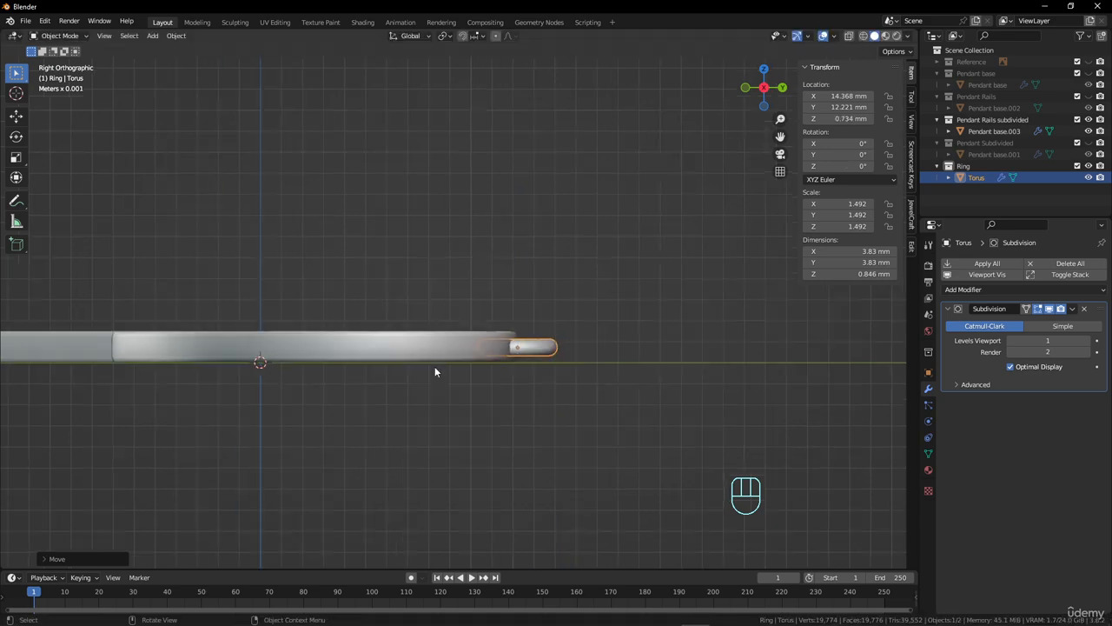
{"action": "middle_click_drag", "start_coordinate": [435, 366], "coordinate": [516, 367]}
{"action": "scroll", "coordinate": [512, 456], "scroll_direction": "up", "scroll_amount": 3}
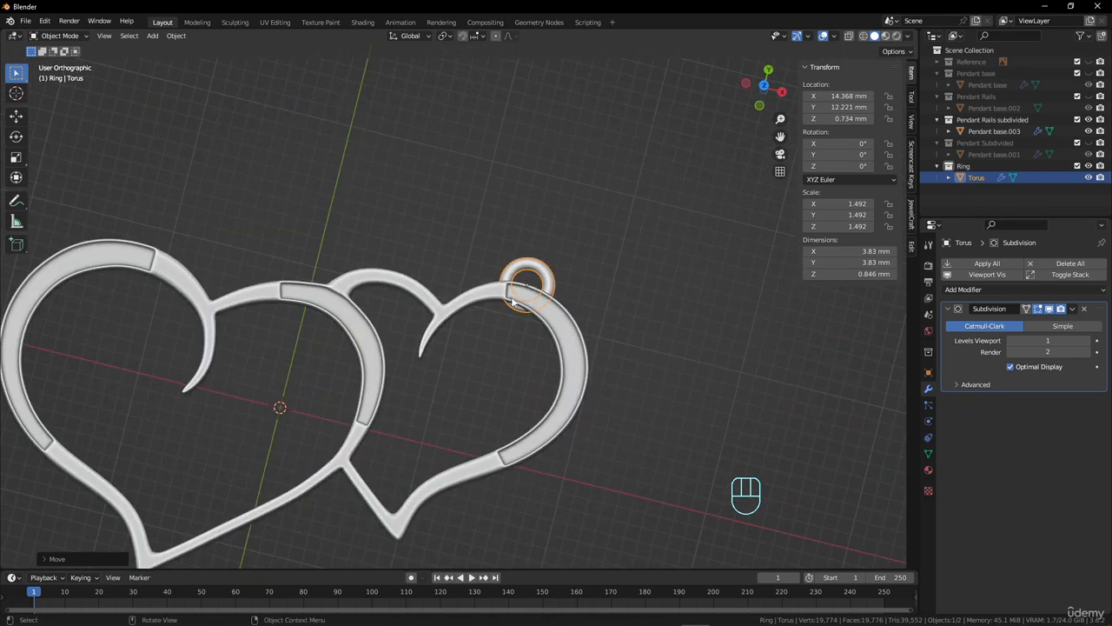
Step: Duplicate the ring in the top view and place the copy on the left heart's upper edge at about X -13.3, Y 8.5 mm
{"action": "key", "text": "KP_7"}
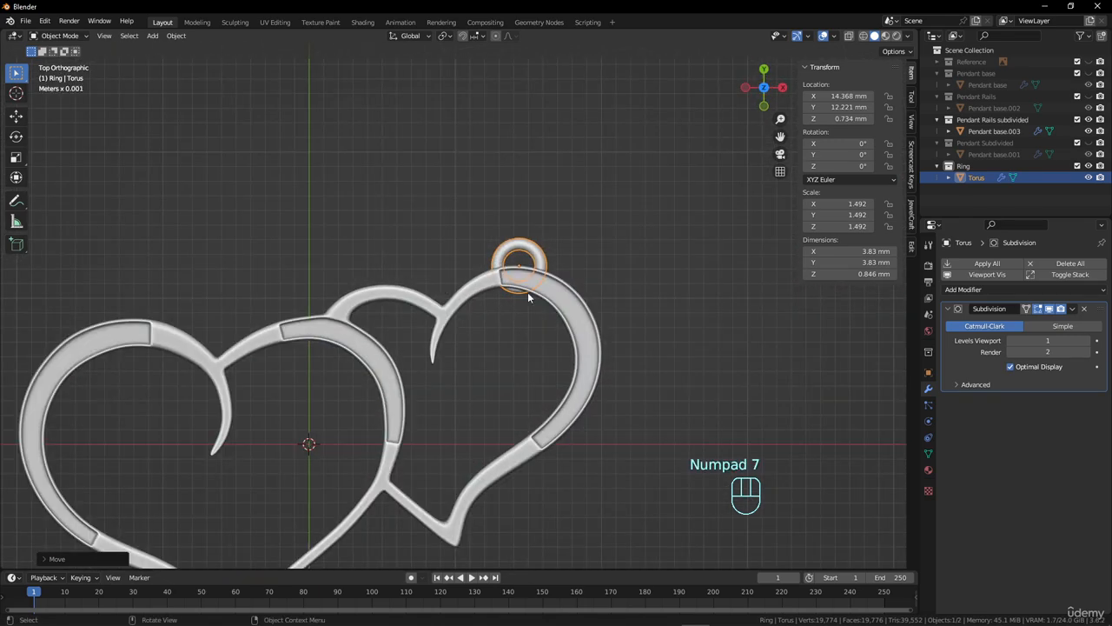
{"action": "key", "text": "shift"}
{"action": "key", "text": "shift+d"}
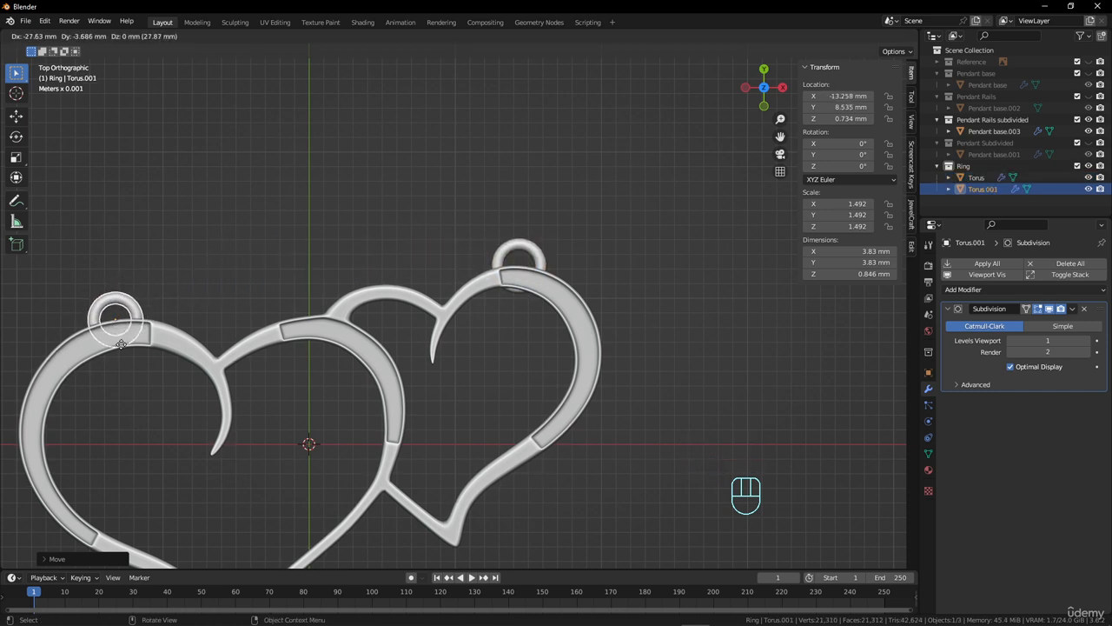
{"action": "left_click", "coordinate": [121, 346]}
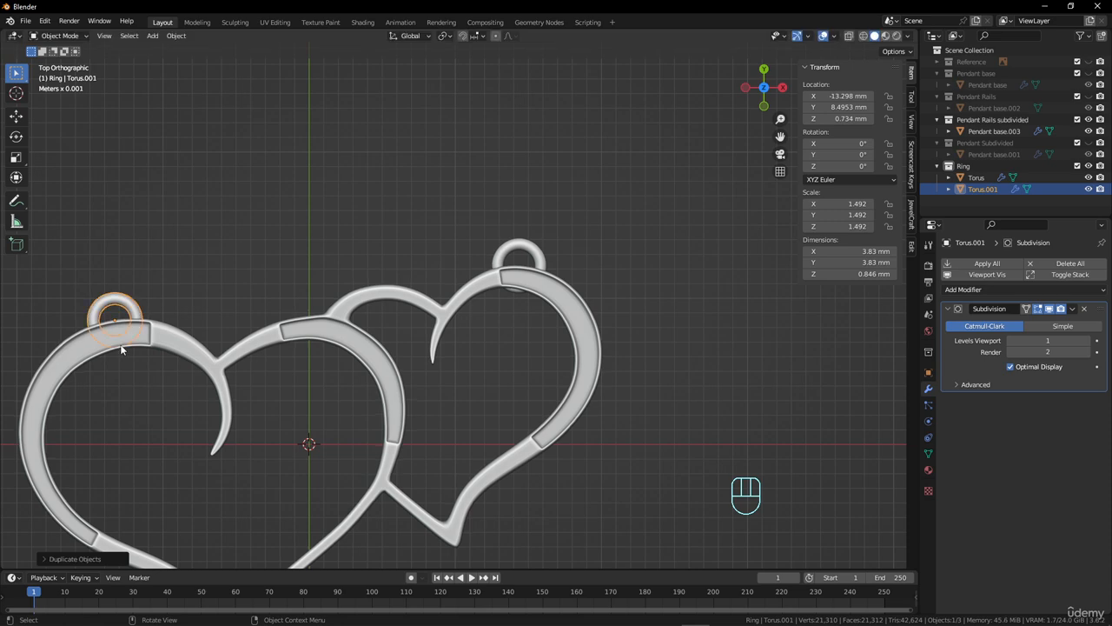
{"action": "scroll", "coordinate": [248, 325], "scroll_direction": "down", "scroll_amount": 4}
{"action": "scroll", "coordinate": [269, 347], "scroll_direction": "up", "scroll_amount": 4}
{"action": "middle_click_drag", "start_coordinate": [269, 346], "coordinate": [340, 331], "text": "shift"}
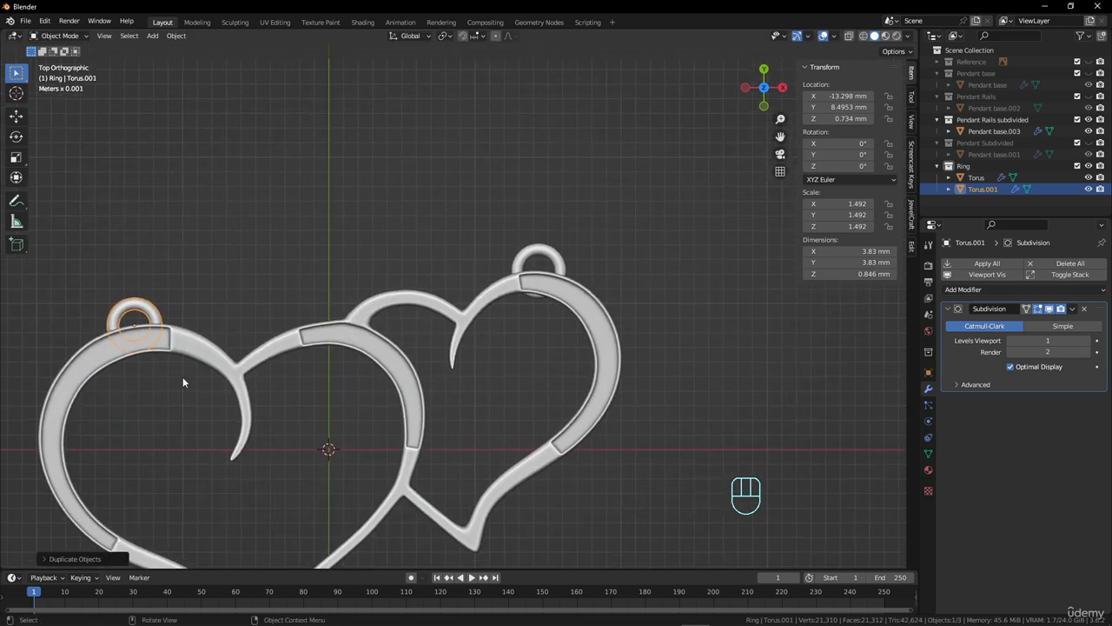
Step: Add a cube in the top view and move it onto the right heart's upper edge, at about X 14.1, Y 10.39 mm
{"action": "scroll", "coordinate": [576, 300], "scroll_direction": "up", "scroll_amount": 2}
{"action": "left_click", "coordinate": [607, 245]}
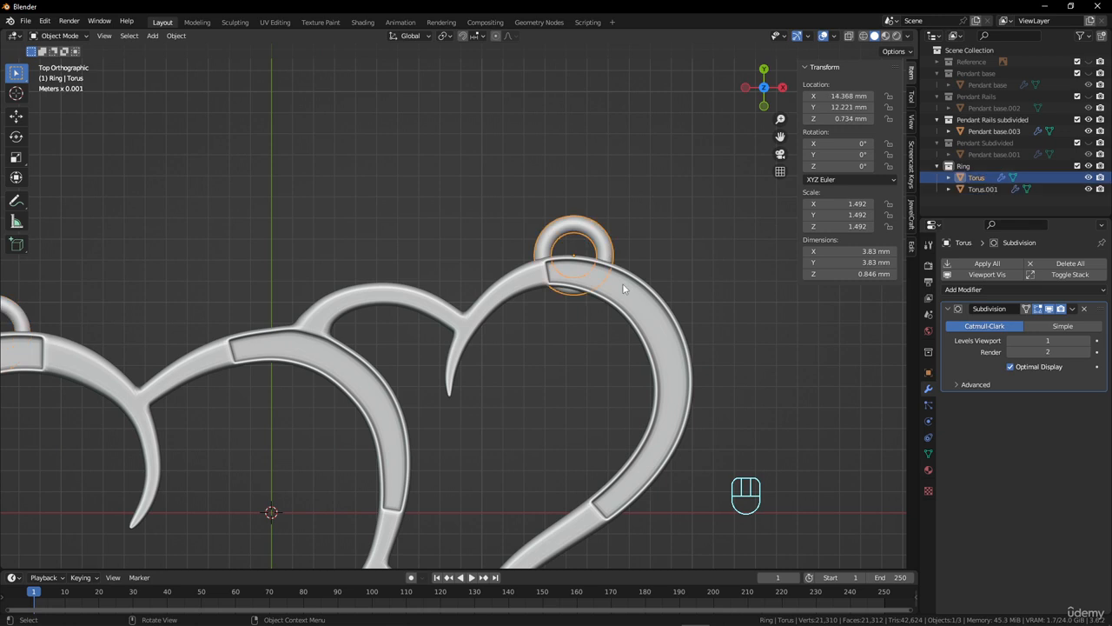
{"action": "key", "text": "shift+a"}
{"action": "mouse_move", "coordinate": [624, 288]}
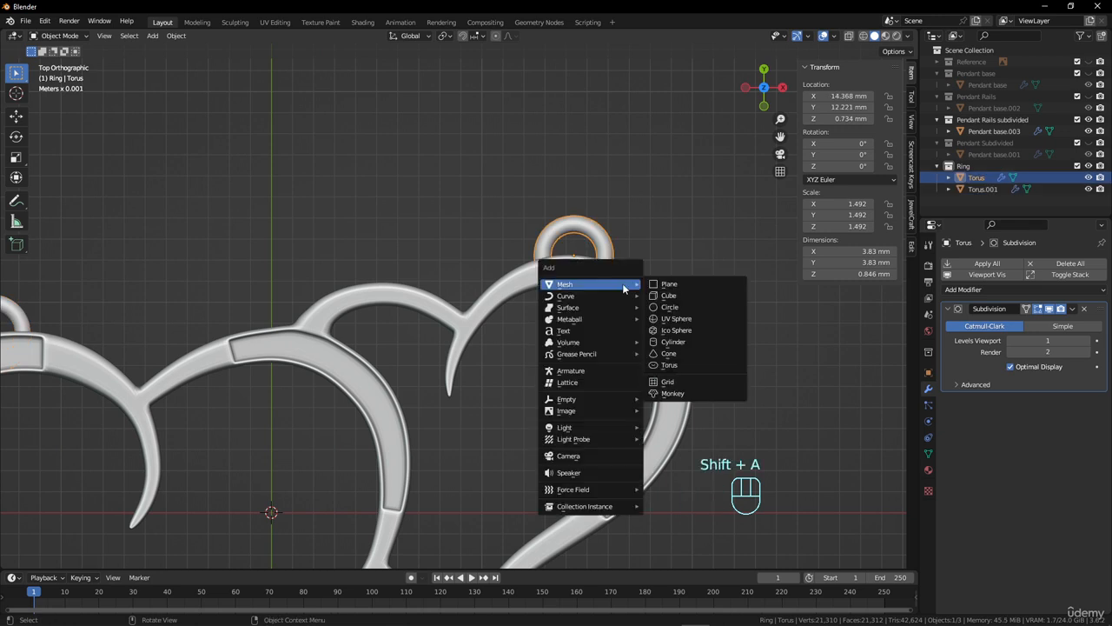
{"action": "left_click", "coordinate": [688, 295]}
{"action": "scroll", "coordinate": [526, 385], "scroll_direction": "down", "scroll_amount": 4}
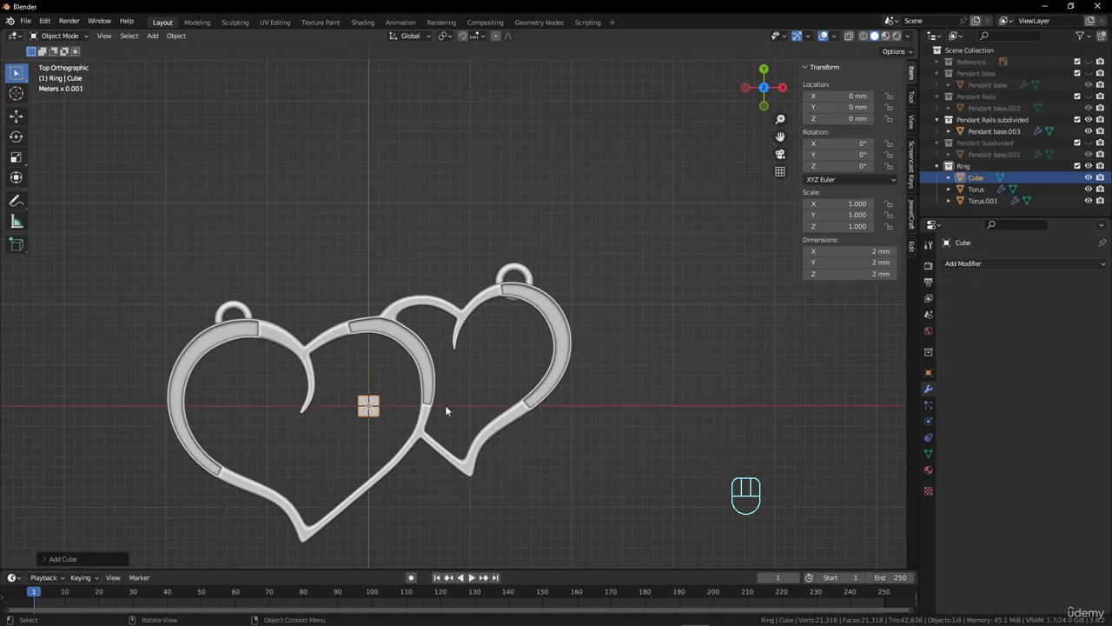
{"action": "key", "text": "g"}
{"action": "left_click", "coordinate": [573, 306]}
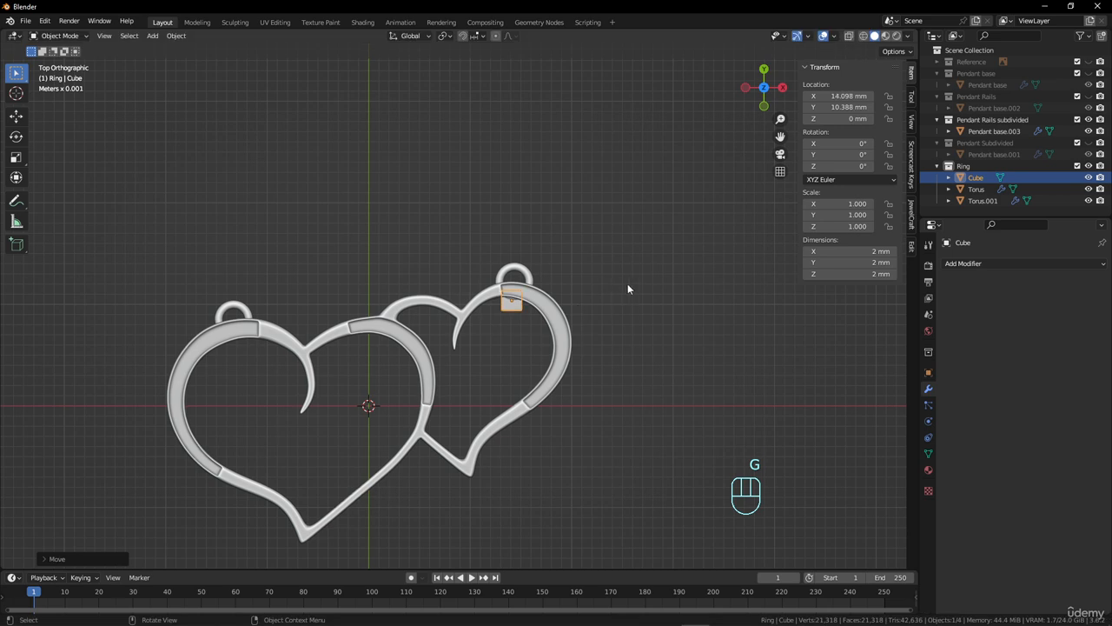
Step: Rotate the cube about -12° around Z, enlarge it to about 4.56 mm and shift it to about X 13.93, Y 8.33 mm
{"action": "key", "text": "r"}
{"action": "left_click", "coordinate": [627, 308]}
{"action": "key", "text": "s"}
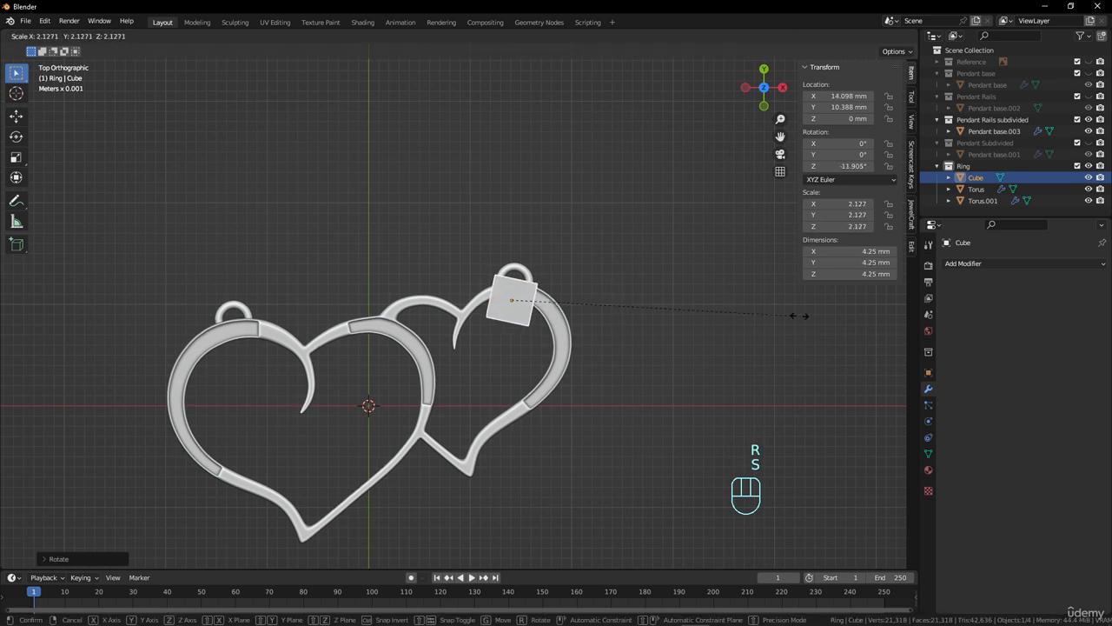
{"action": "left_click", "coordinate": [876, 340]}
{"action": "key", "text": "g"}
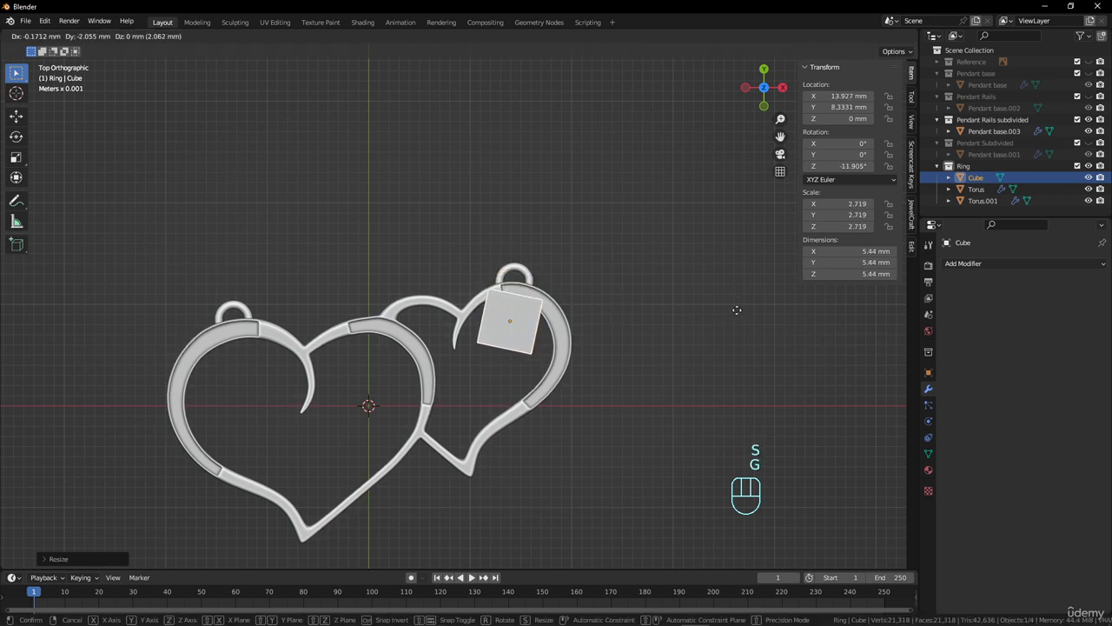
{"action": "left_click", "coordinate": [737, 309]}
{"action": "key", "text": "s"}
{"action": "left_click", "coordinate": [716, 302]}
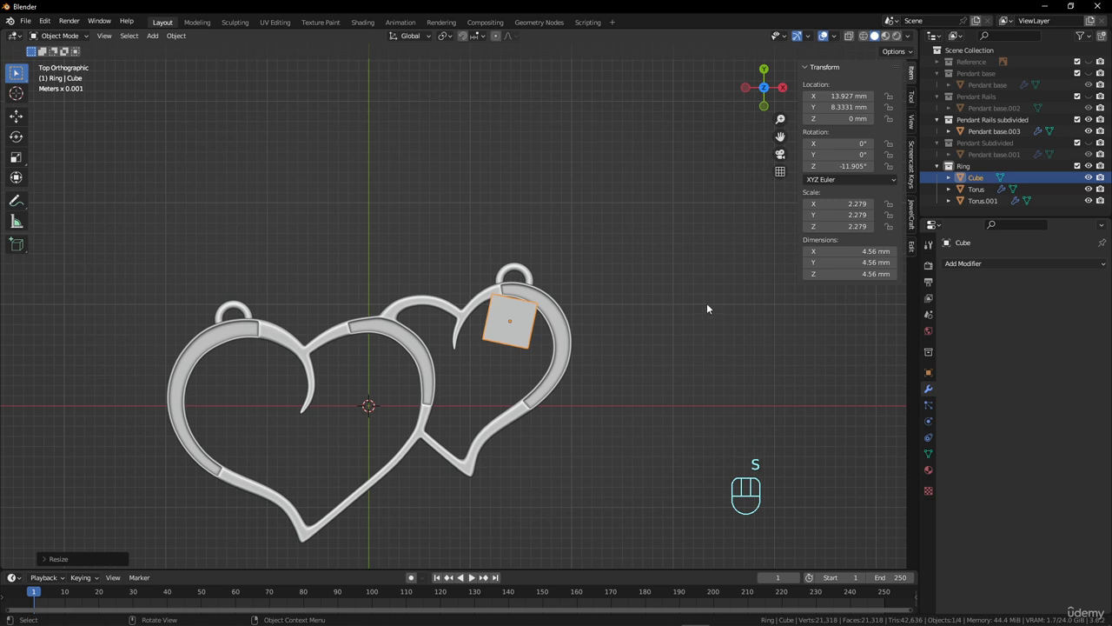
Step: Refine the cube to about 3.97 mm wide, rotated about -2°, and place it over the ring's lower part at about X 14.27, Y 9.53 mm
{"action": "key", "text": "g"}
{"action": "left_click", "coordinate": [710, 299]}
{"action": "key", "text": "s"}
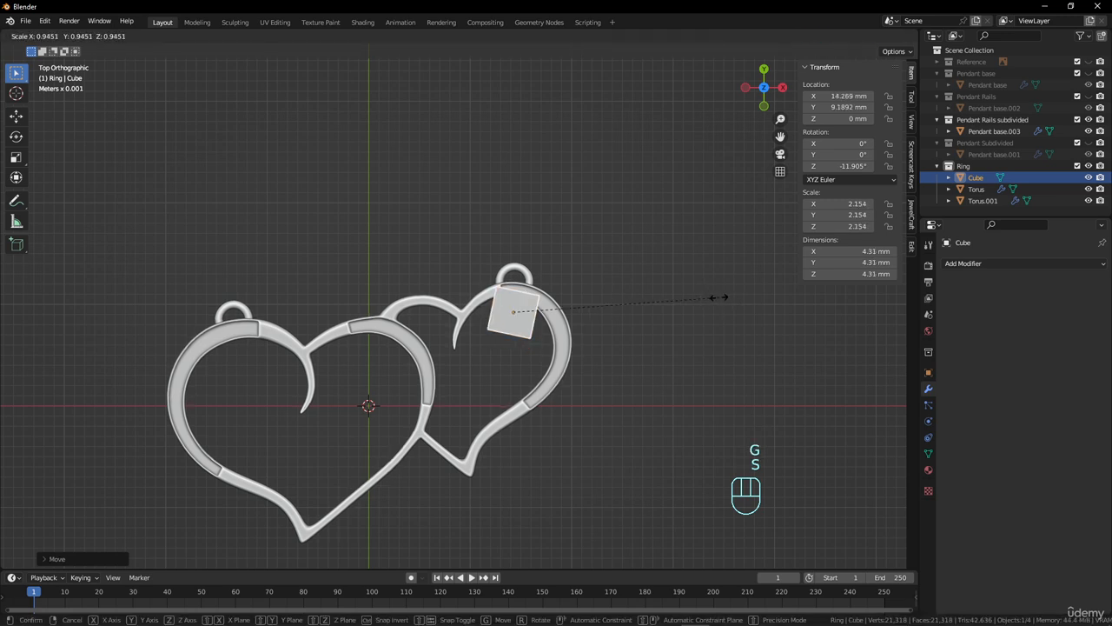
{"action": "left_click", "coordinate": [706, 299]}
{"action": "key", "text": "r"}
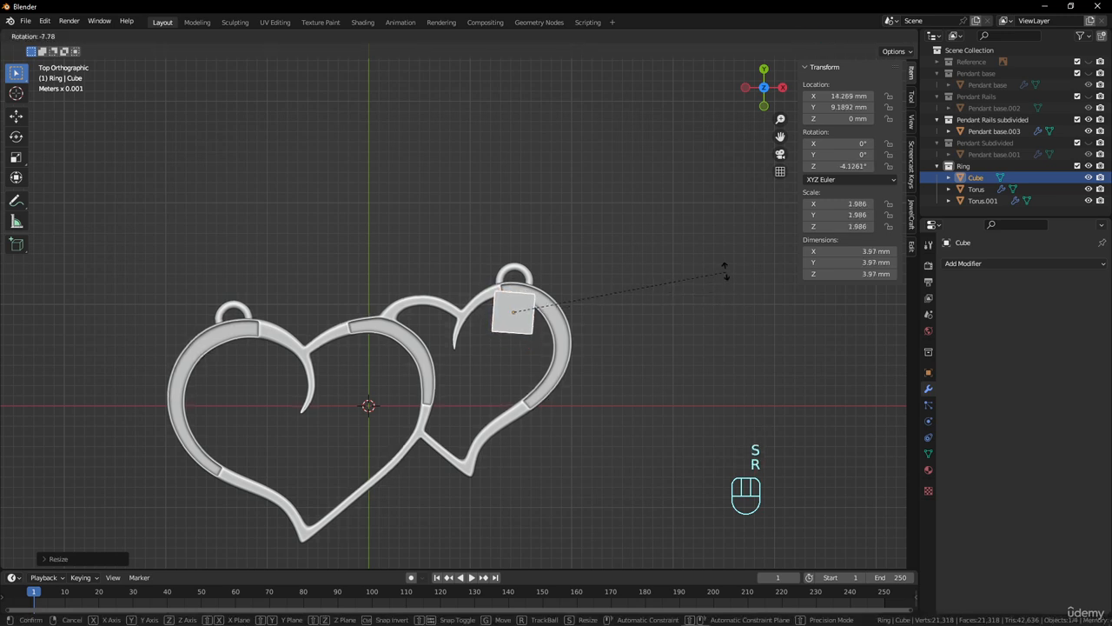
{"action": "left_click", "coordinate": [722, 276]}
{"action": "key", "text": "g"}
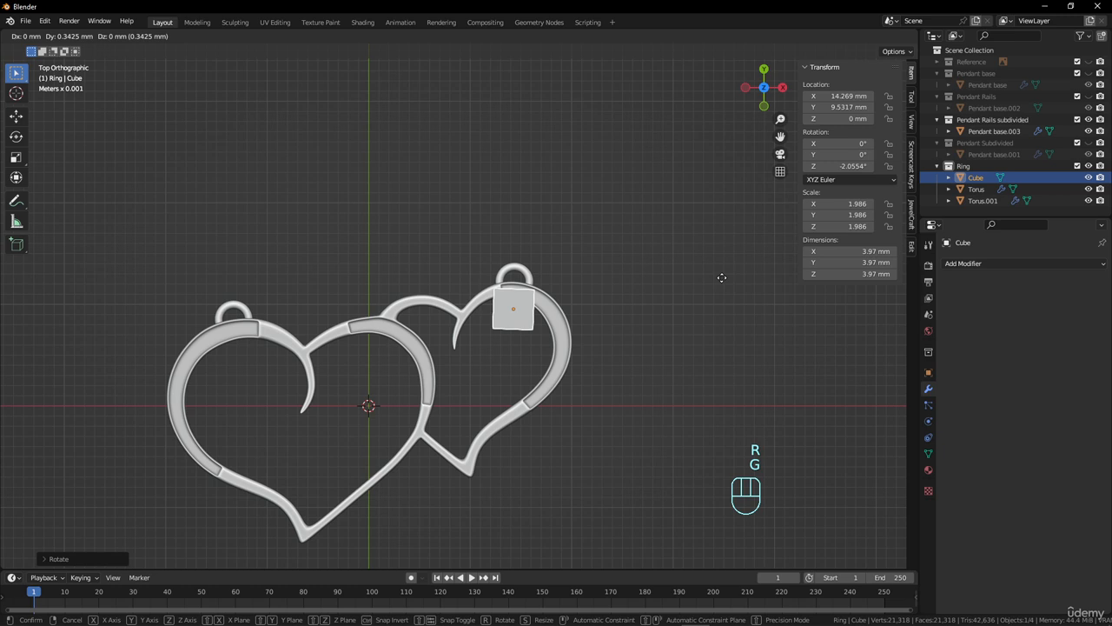
{"action": "left_click", "coordinate": [721, 277]}
Step: Cut away the right ring's lower part with a Boolean difference using the cube, and deselect everything
{"action": "scroll", "coordinate": [720, 277], "scroll_direction": "up", "scroll_amount": 4}
{"action": "left_click", "coordinate": [608, 239]}
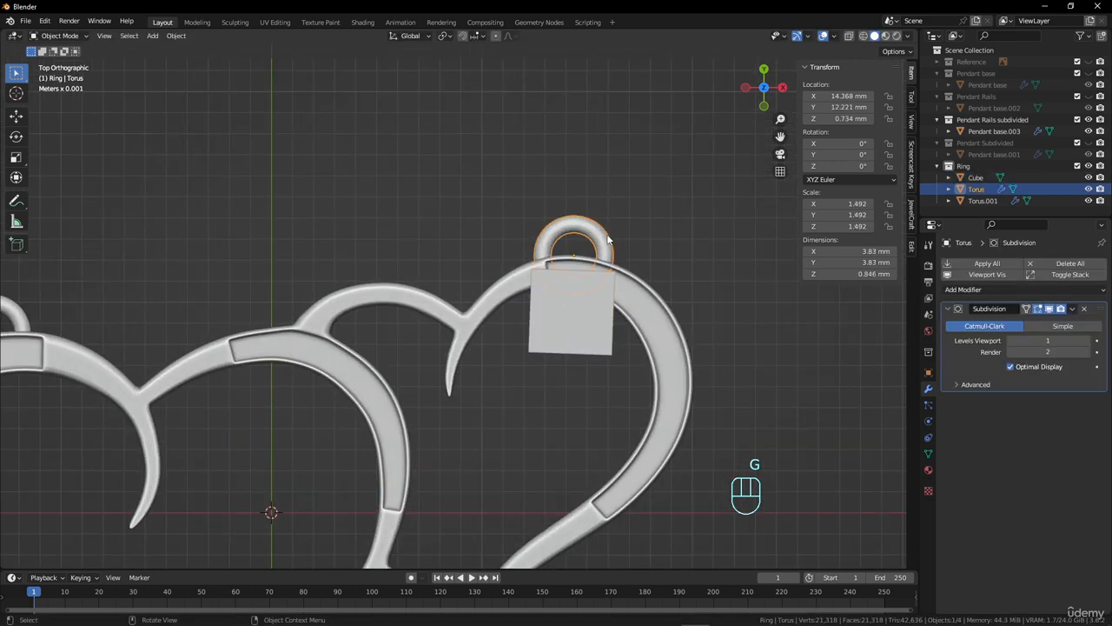
{"action": "left_click", "coordinate": [596, 313]}
{"action": "left_click", "coordinate": [610, 237], "text": "shift"}
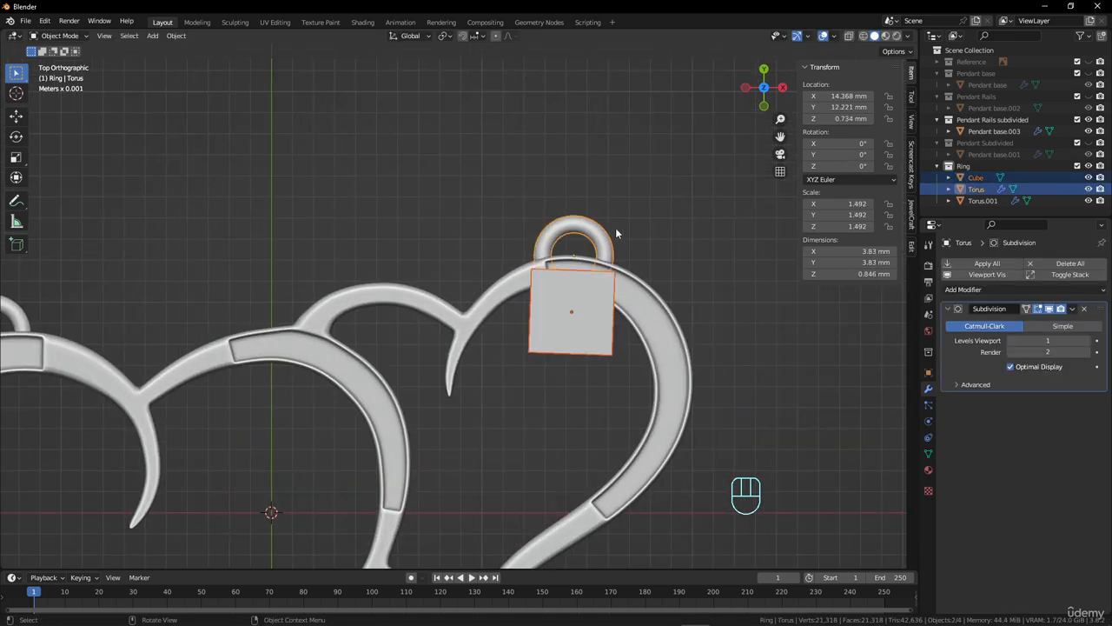
{"action": "key", "text": "ctrl+shift+KP_Subtract"}
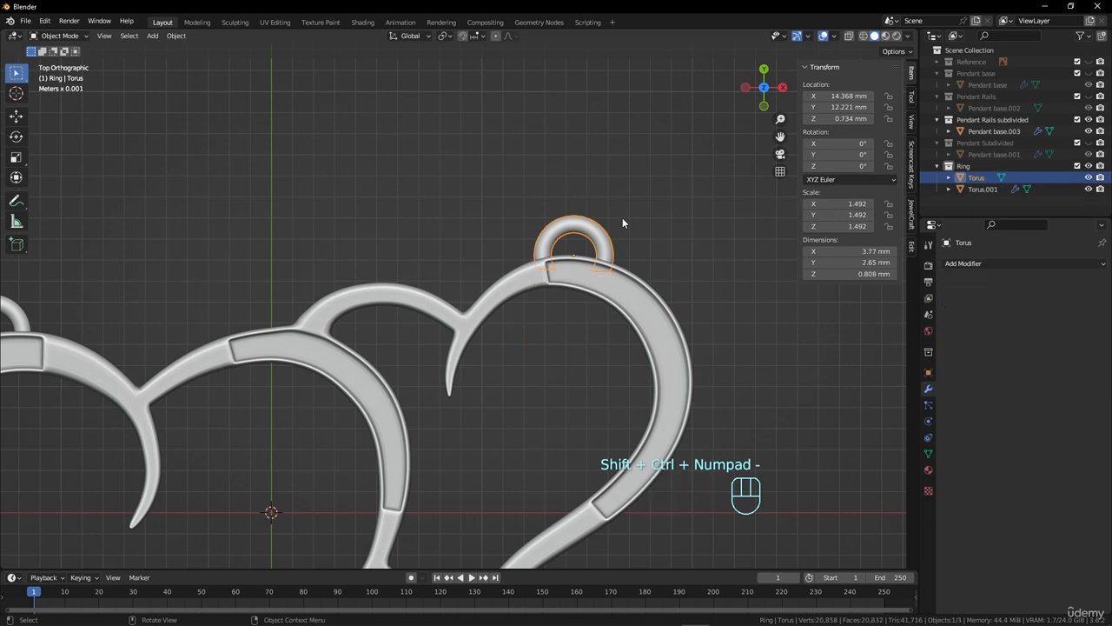
{"action": "key", "text": "alt+a"}
Step: Inspect both attachment rings against the pendant from an angled view, hiding and restoring the Ring collection
{"action": "scroll", "coordinate": [619, 254], "scroll_direction": "down", "scroll_amount": 3}
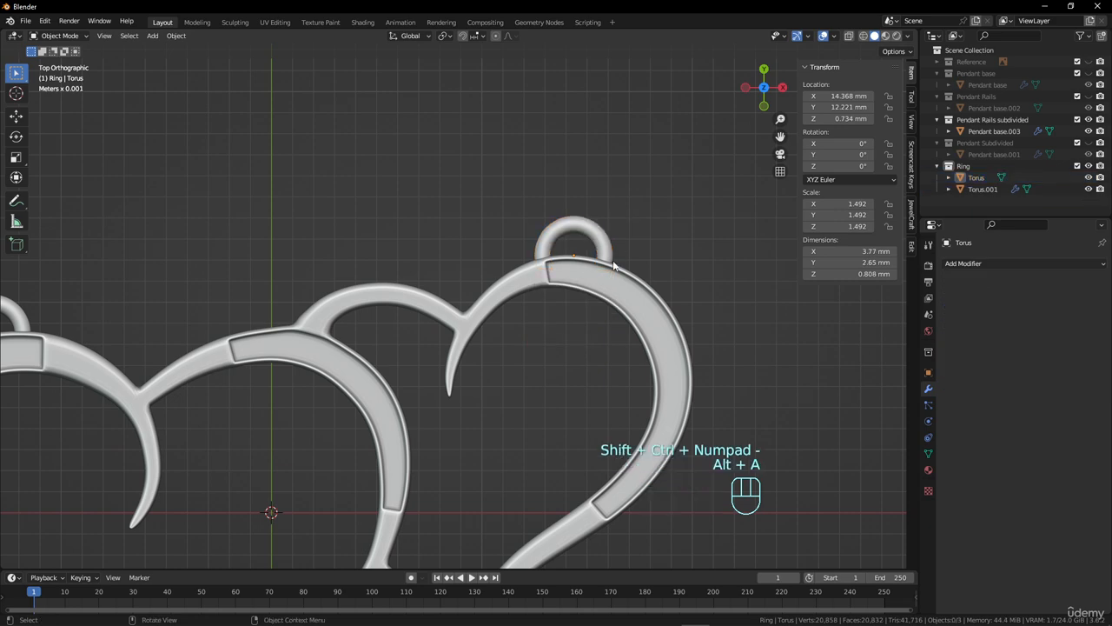
{"action": "middle_click_drag", "start_coordinate": [618, 255], "coordinate": [655, 322]}
{"action": "scroll", "coordinate": [440, 185], "scroll_direction": "down", "scroll_amount": 3}
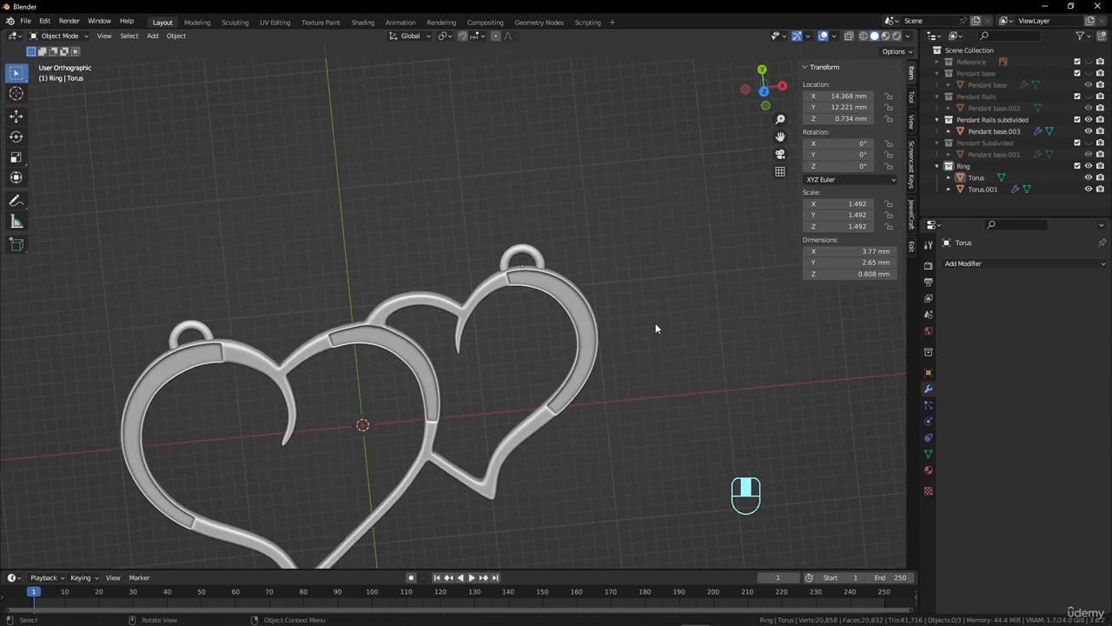
{"action": "scroll", "coordinate": [401, 418], "scroll_direction": "down", "scroll_amount": 4}
{"action": "middle_click_drag", "start_coordinate": [426, 335], "coordinate": [429, 310]}
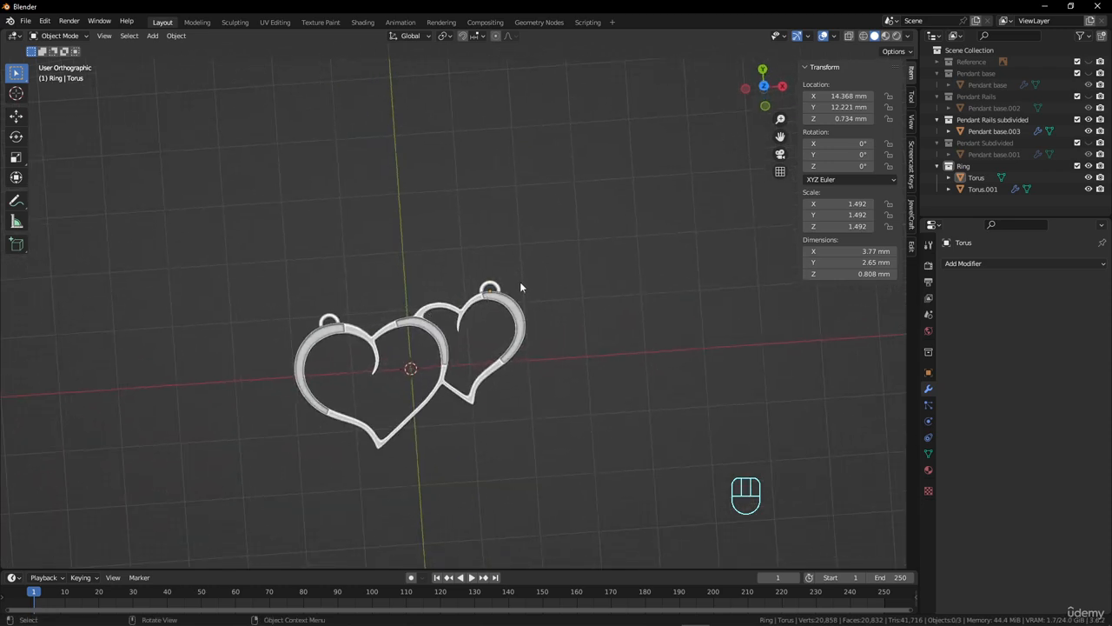
{"action": "left_click", "coordinate": [492, 287]}
{"action": "left_click", "coordinate": [330, 320]}
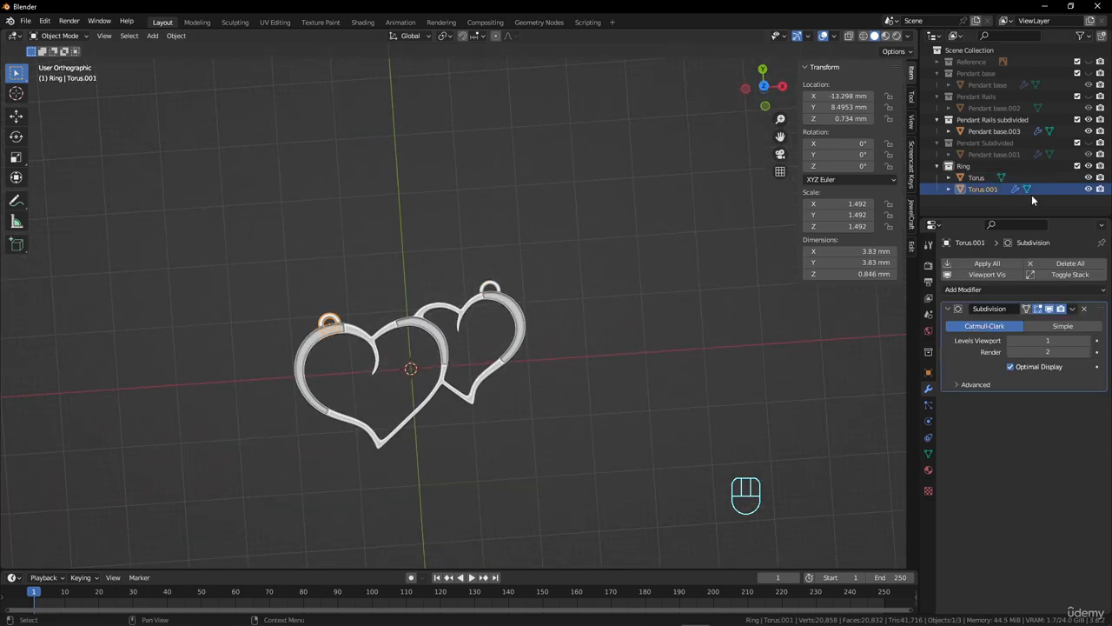
{"action": "left_click", "coordinate": [1089, 166]}
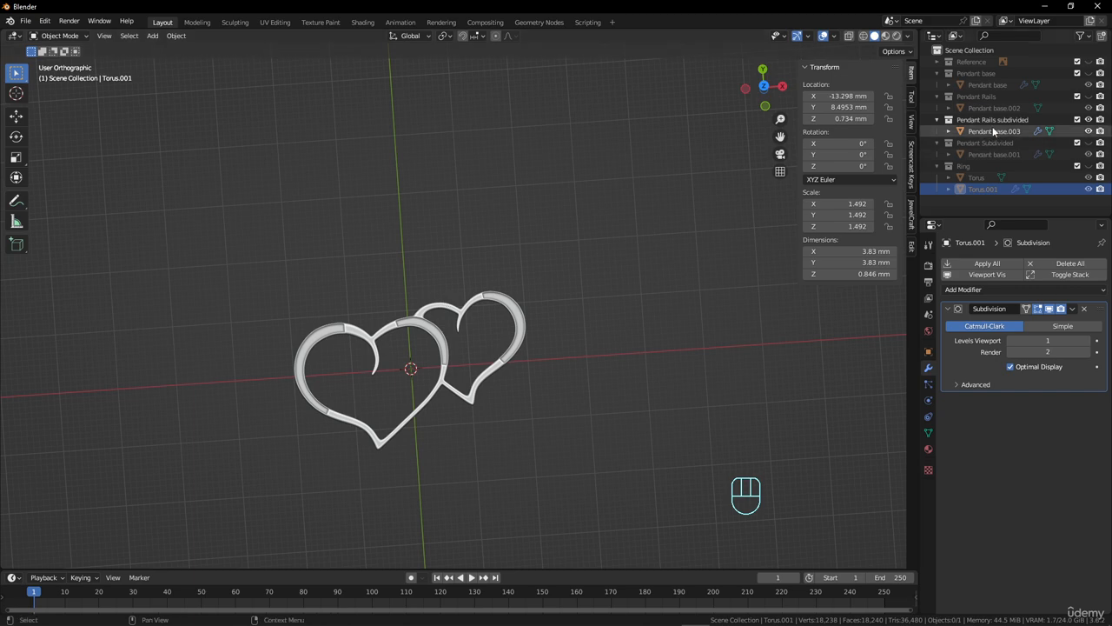
{"action": "left_click", "coordinate": [1089, 166]}
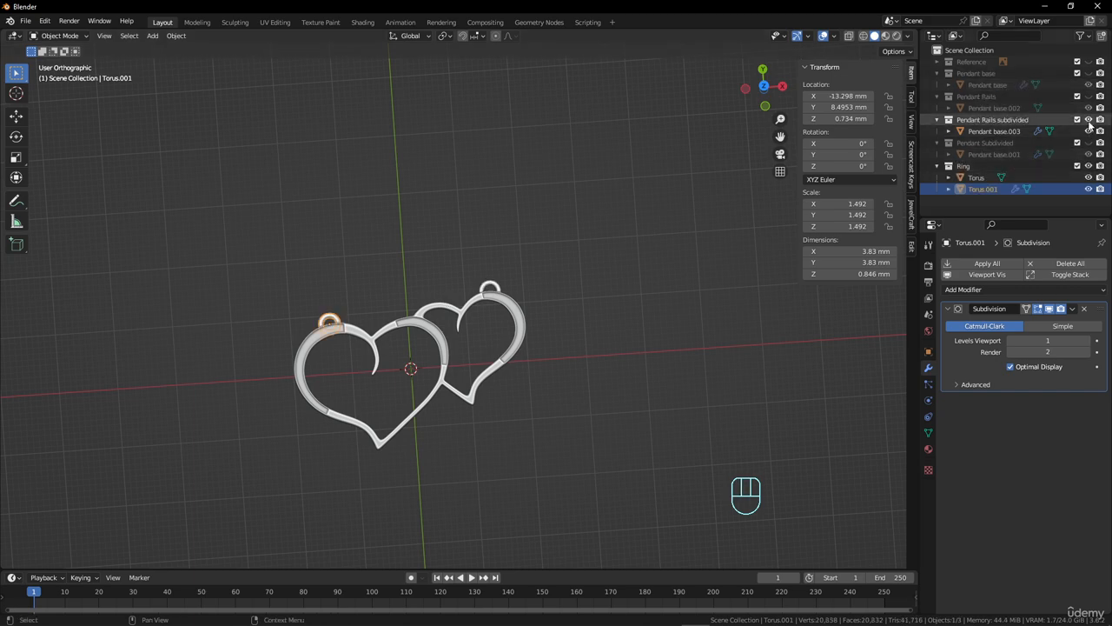
Step: Hide the Pendant Rails subdivided collection, show Pendant Subdivided instead, and examine how the left ring meets the smooth heart
{"action": "left_click", "coordinate": [1089, 120]}
{"action": "left_click", "coordinate": [1089, 143]}
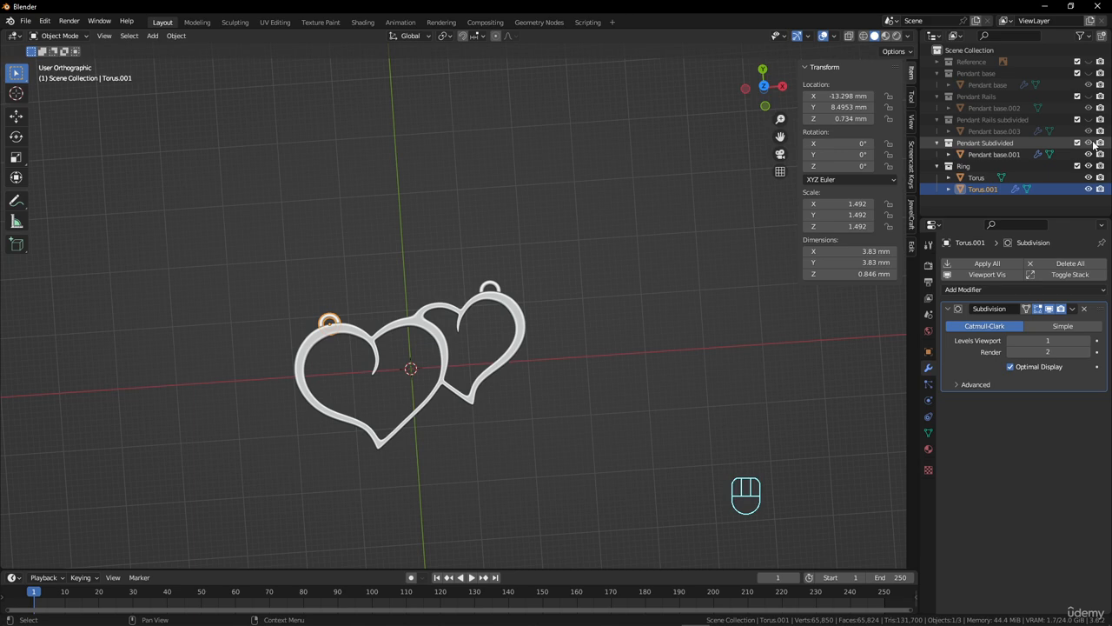
{"action": "scroll", "coordinate": [225, 376], "scroll_direction": "up", "scroll_amount": 4}
{"action": "middle_click_drag", "start_coordinate": [225, 376], "coordinate": [442, 324], "text": "shift"}
{"action": "scroll", "coordinate": [442, 324], "scroll_direction": "up", "scroll_amount": 3}
{"action": "middle_click_drag", "start_coordinate": [365, 303], "coordinate": [377, 325]}
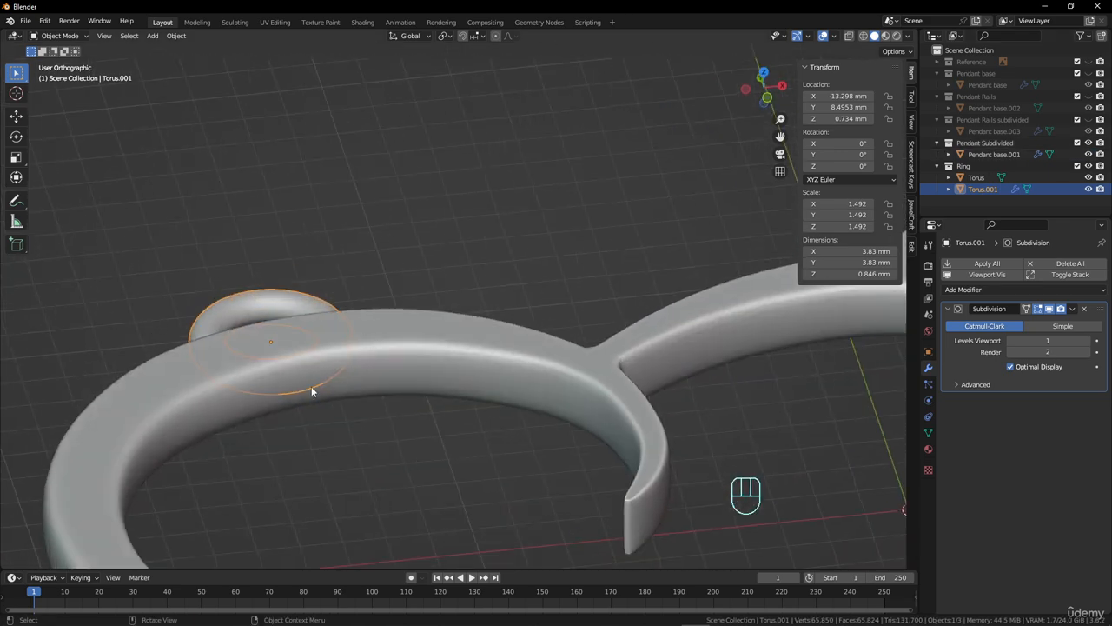
{"action": "scroll", "coordinate": [322, 409], "scroll_direction": "up", "scroll_amount": 2}
{"action": "scroll", "coordinate": [330, 430], "scroll_direction": "down", "scroll_amount": 3}
{"action": "middle_click_drag", "start_coordinate": [407, 282], "coordinate": [491, 345]}
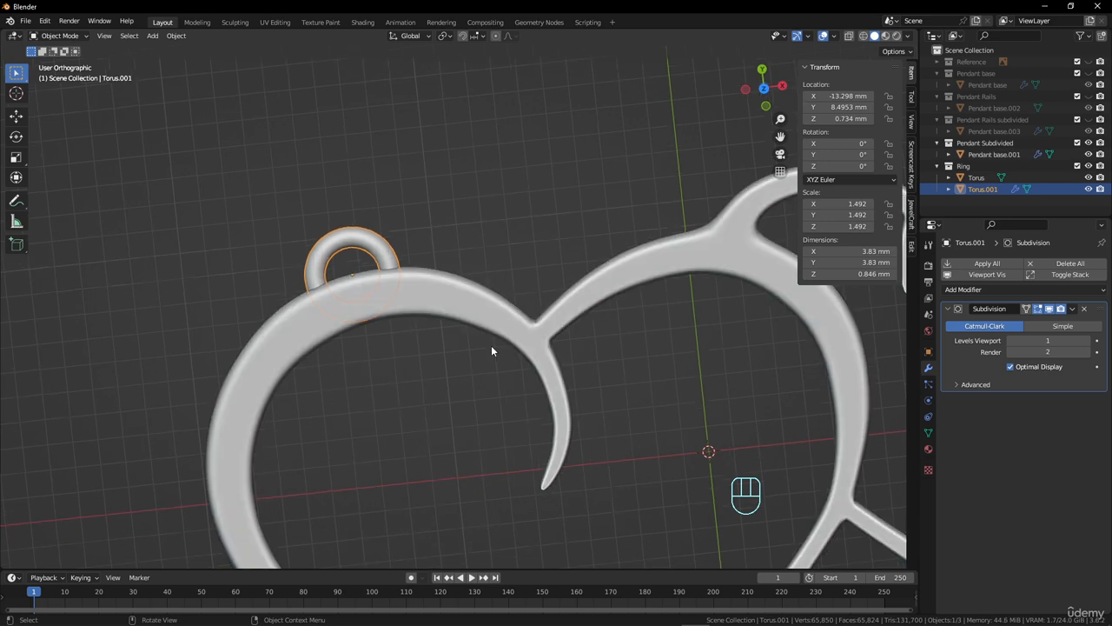
Step: Add another cube and scale it to about 4.02 mm per side
{"action": "key", "text": "shift+a"}
{"action": "mouse_move", "coordinate": [490, 345]}
{"action": "left_click", "coordinate": [562, 357]}
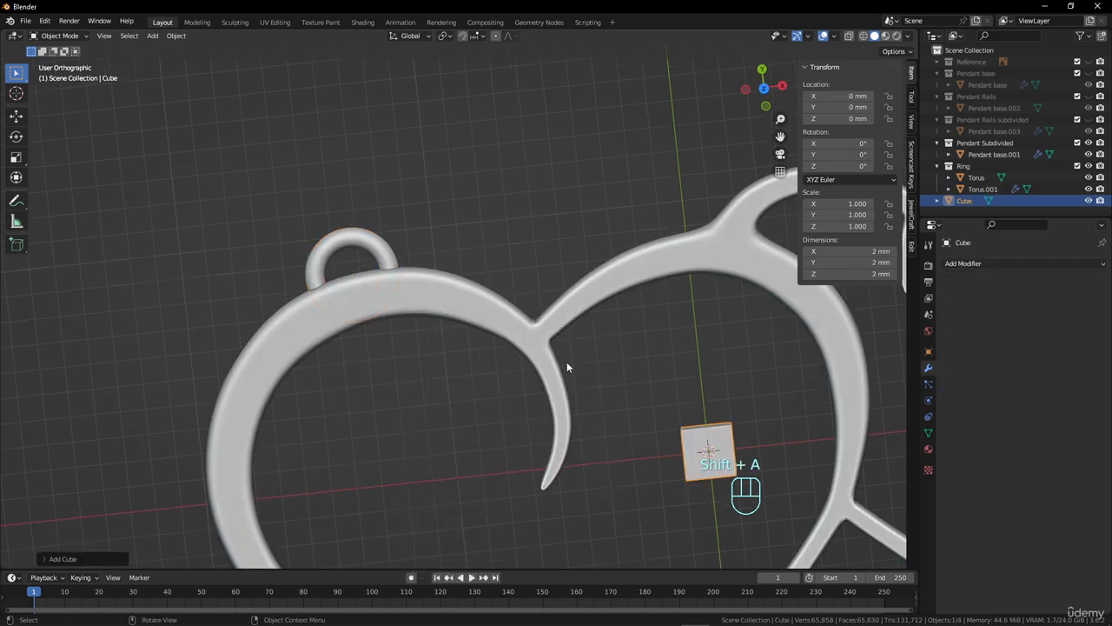
{"action": "scroll", "coordinate": [634, 380], "scroll_direction": "down", "scroll_amount": 4}
{"action": "key", "text": "s"}
{"action": "left_click", "coordinate": [732, 378]}
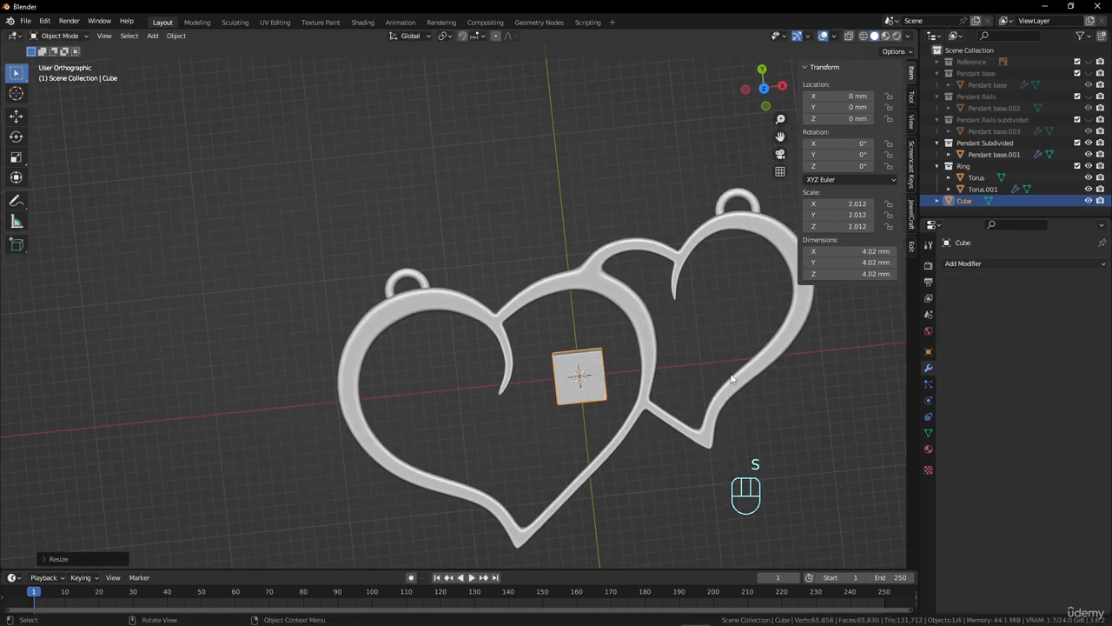
Step: In the top view, move the cube over the left ring's lower part at about X -12.75, Y 5.52 mm and rotate it about 11°
{"action": "key", "text": "KP_7"}
{"action": "key", "text": "h"}
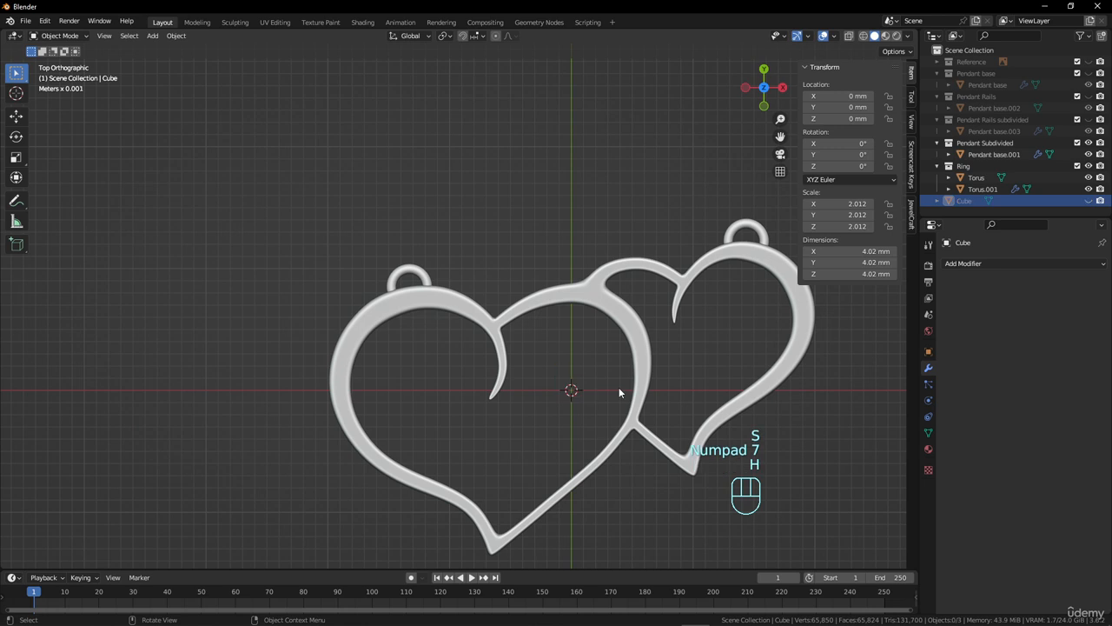
{"action": "key", "text": "alt+h"}
{"action": "key", "text": "g"}
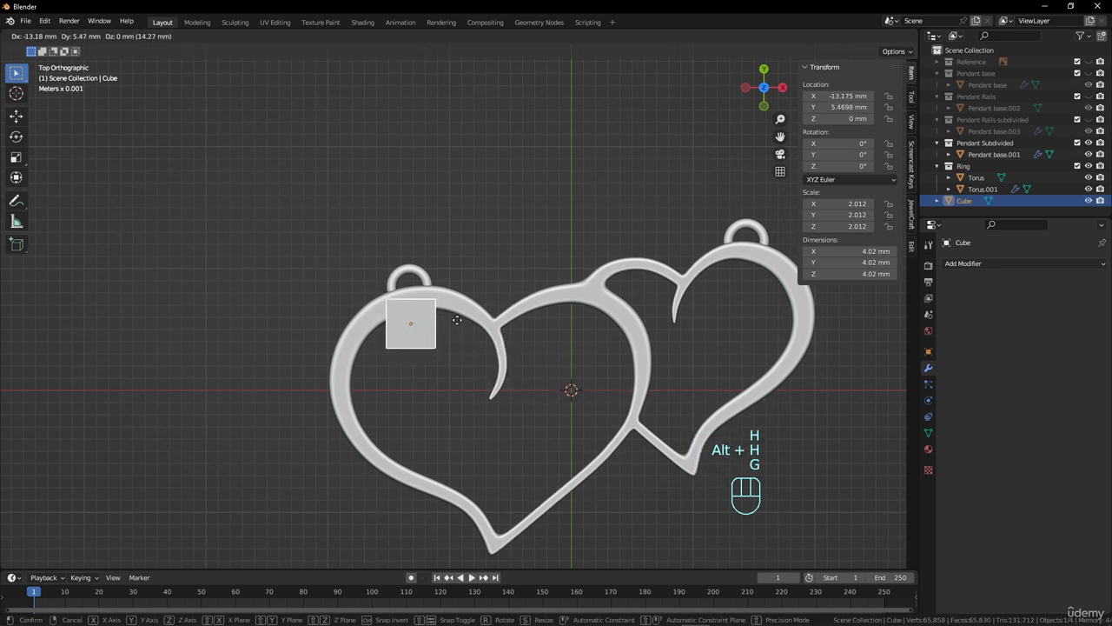
{"action": "left_click", "coordinate": [463, 319]}
{"action": "key", "text": "r"}
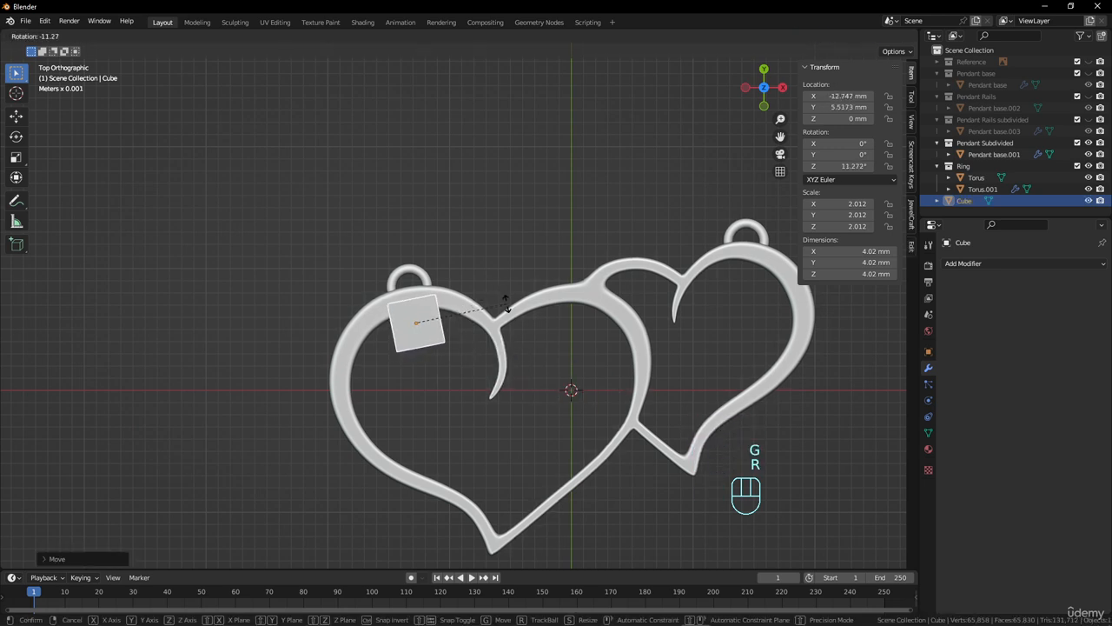
{"action": "left_click", "coordinate": [439, 283]}
Step: Cut away the left ring's lower part with a Boolean difference using the cube
{"action": "left_click", "coordinate": [422, 276]}
{"action": "left_click", "coordinate": [437, 313]}
{"action": "left_click", "coordinate": [425, 274], "text": "shift"}
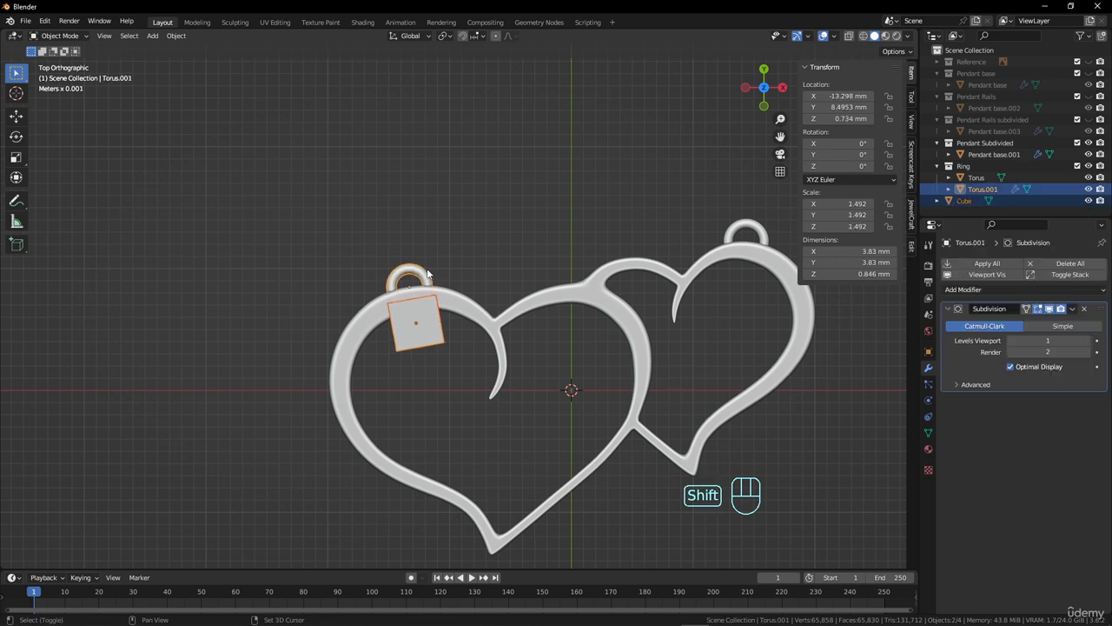
{"action": "key", "text": "ctrl+shift+KP_Subtract"}
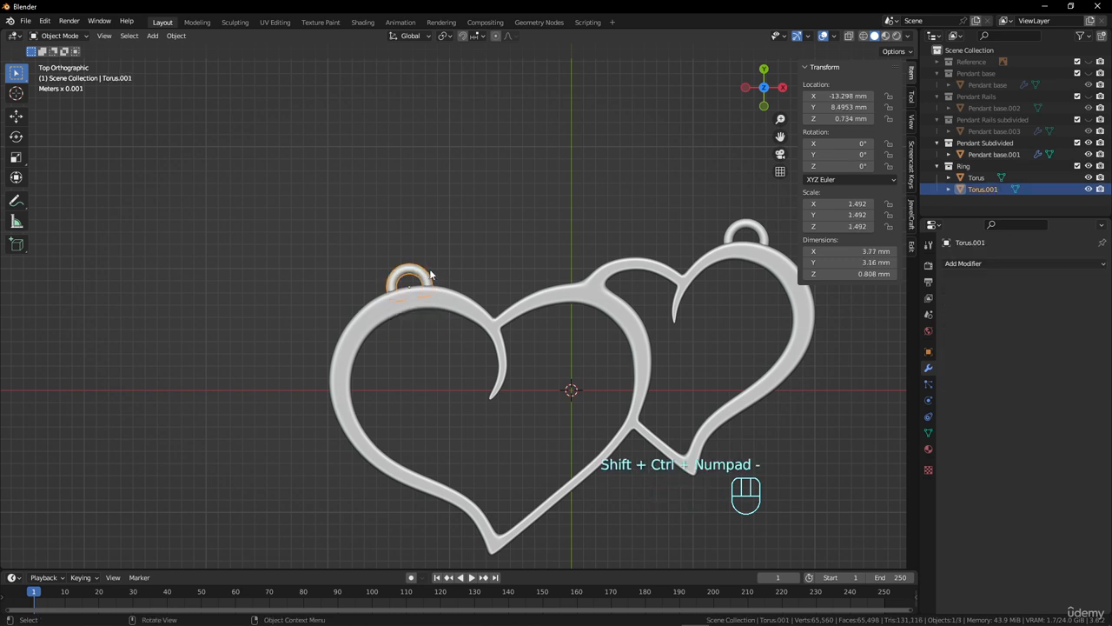
Step: Hide the Pendant Subdivided collection and briefly show each of the other pendant collections in turn, keeping only the Ring collection shown
{"action": "left_click", "coordinate": [452, 304]}
{"action": "scroll", "coordinate": [623, 323], "scroll_direction": "down", "scroll_amount": 3}
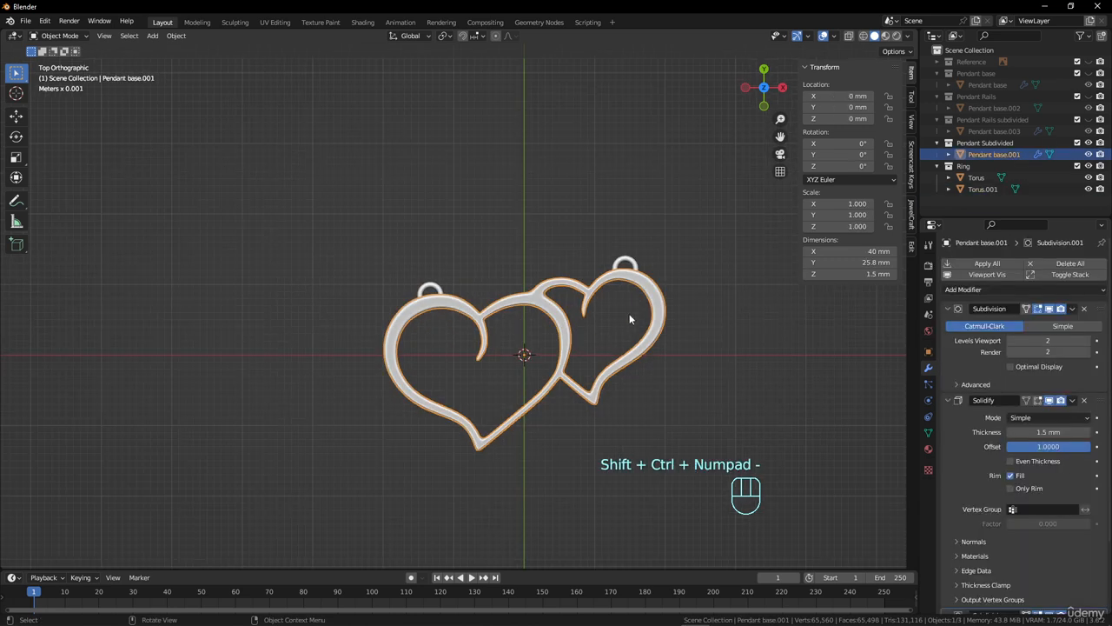
{"action": "middle_click_drag", "start_coordinate": [651, 318], "coordinate": [629, 334], "text": "shift"}
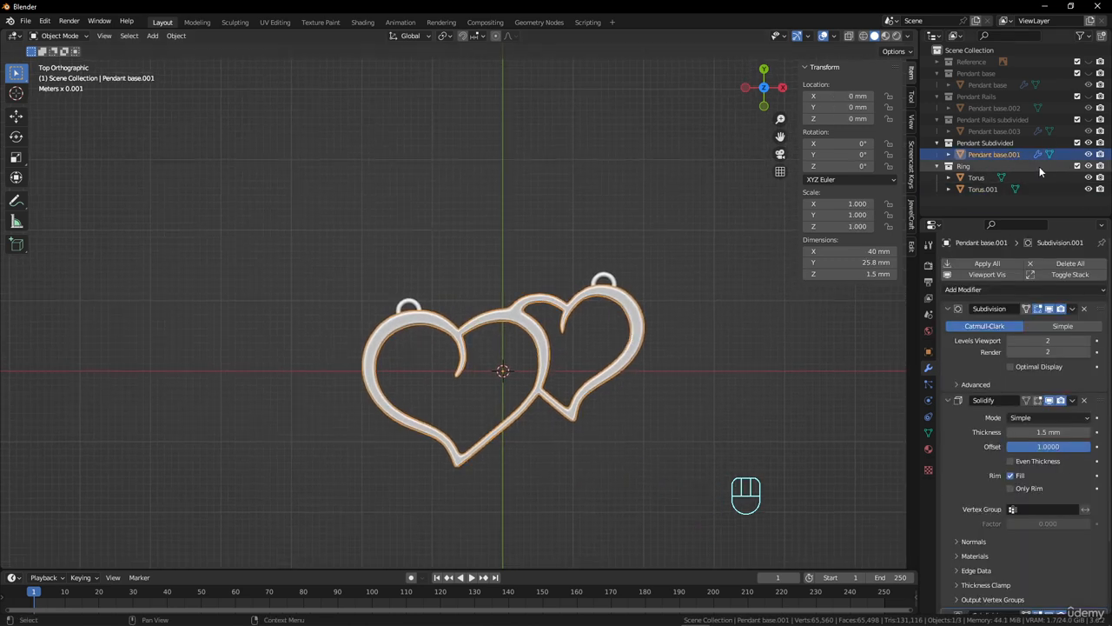
{"action": "left_click", "coordinate": [1089, 144]}
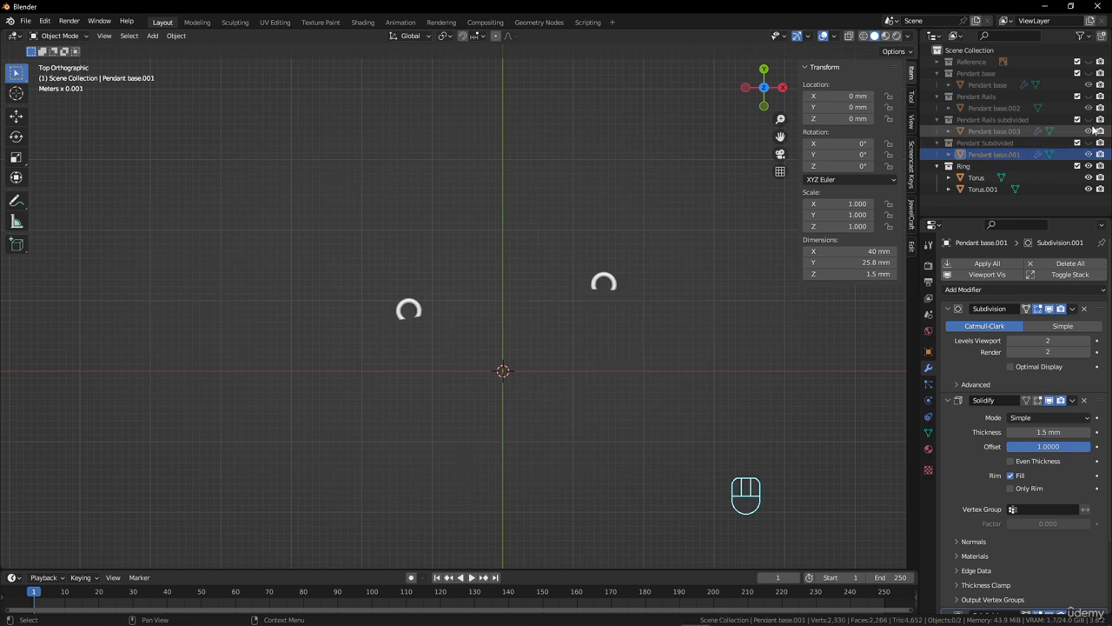
{"action": "left_click", "coordinate": [1089, 120]}
{"action": "left_click", "coordinate": [1092, 121]}
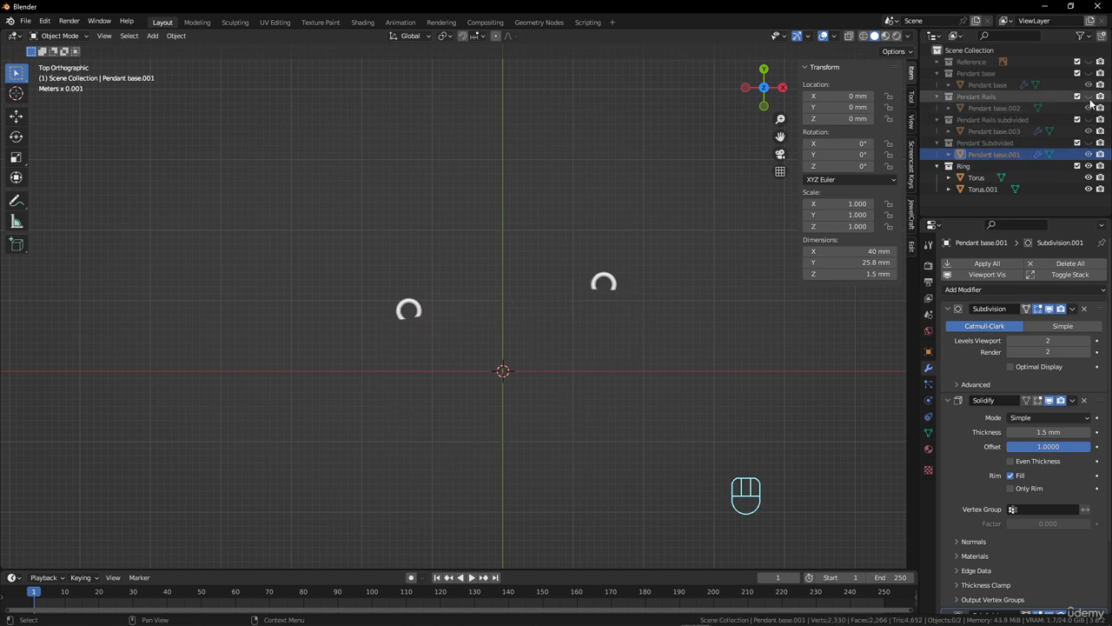
{"action": "left_click", "coordinate": [1089, 97]}
{"action": "left_click", "coordinate": [1090, 97]}
{"action": "left_click", "coordinate": [1089, 74]}
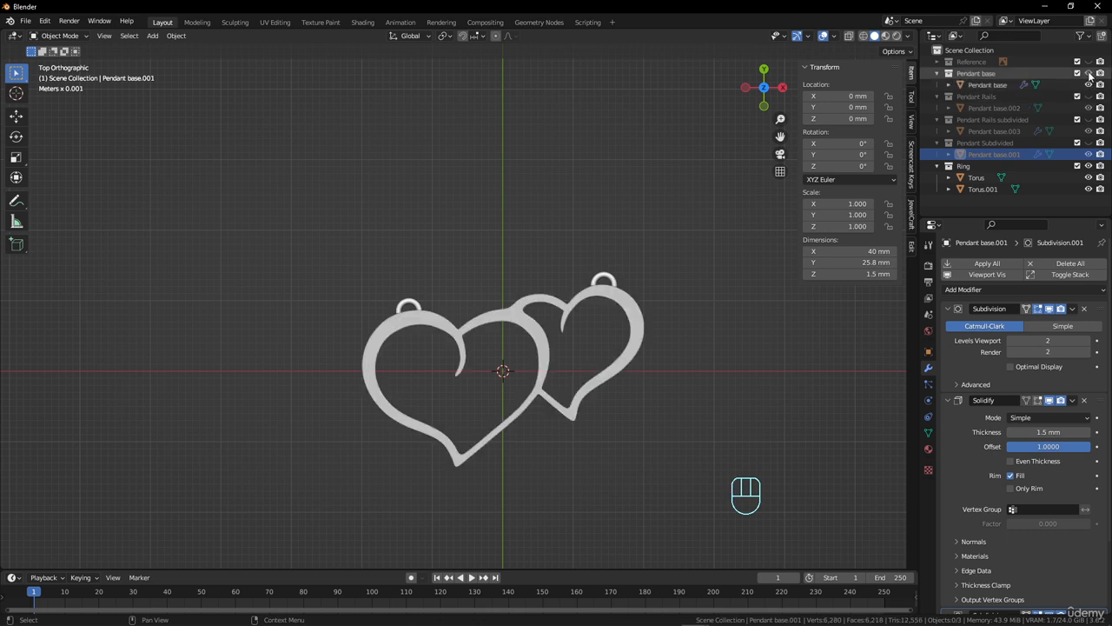
{"action": "left_click", "coordinate": [1089, 74]}
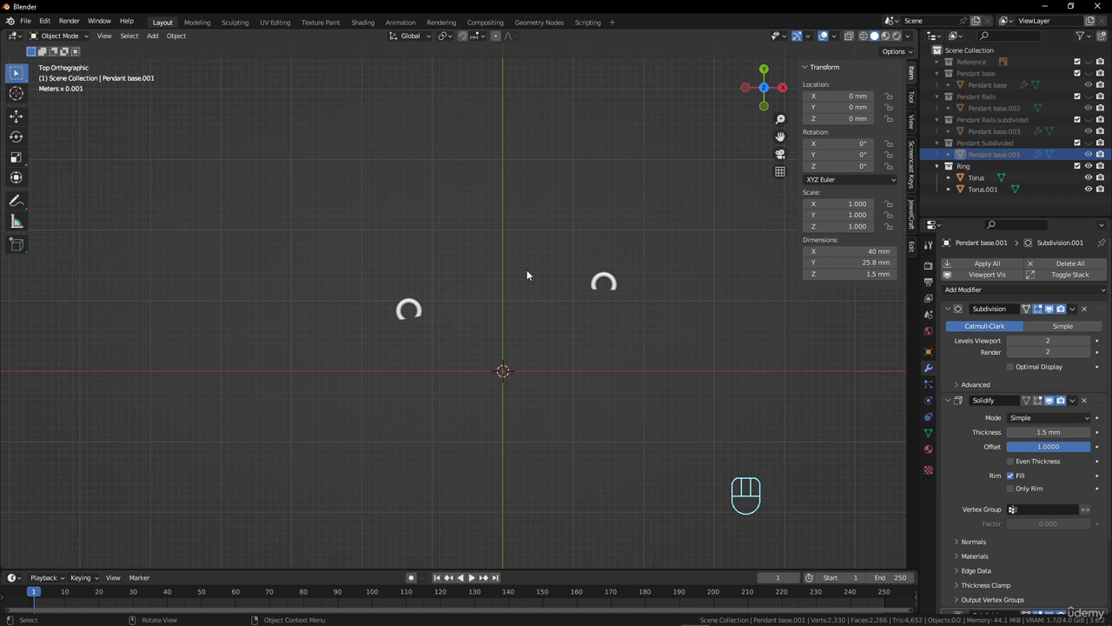
Step: Show the Pendant Subdivided collection and collapse the pendant's two Subdivision modifiers and its Solidify modifier
{"action": "left_click", "coordinate": [1089, 142]}
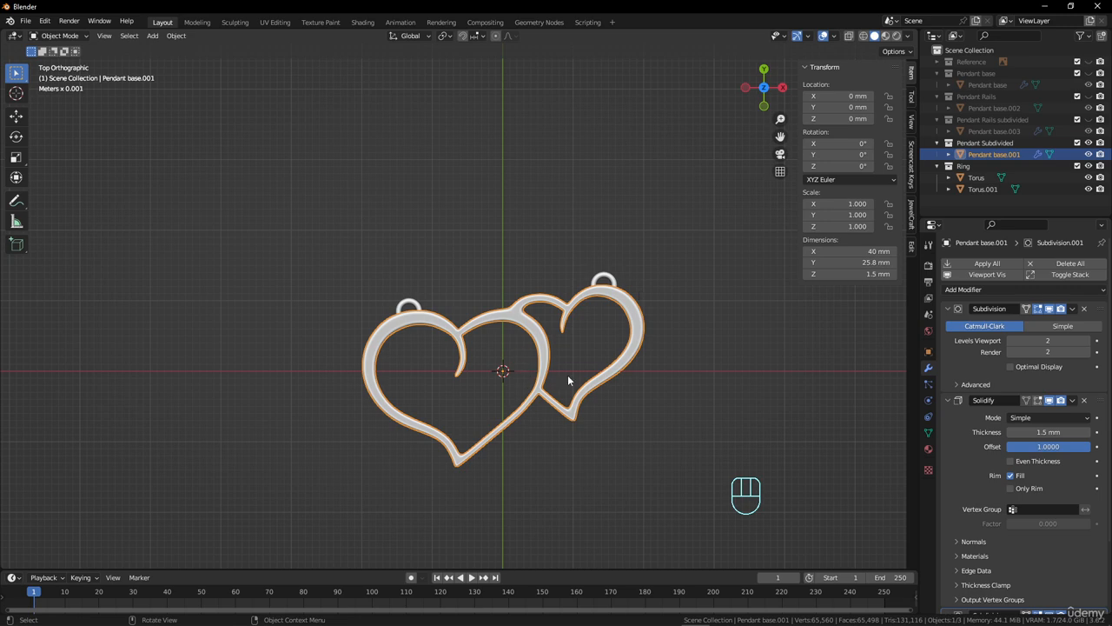
{"action": "mouse_move", "coordinate": [561, 373]}
{"action": "middle_mouse_down"}
{"action": "mouse_move", "coordinate": [571, 354]}
{"action": "mouse_move", "coordinate": [554, 359]}
{"action": "middle_mouse_up"}
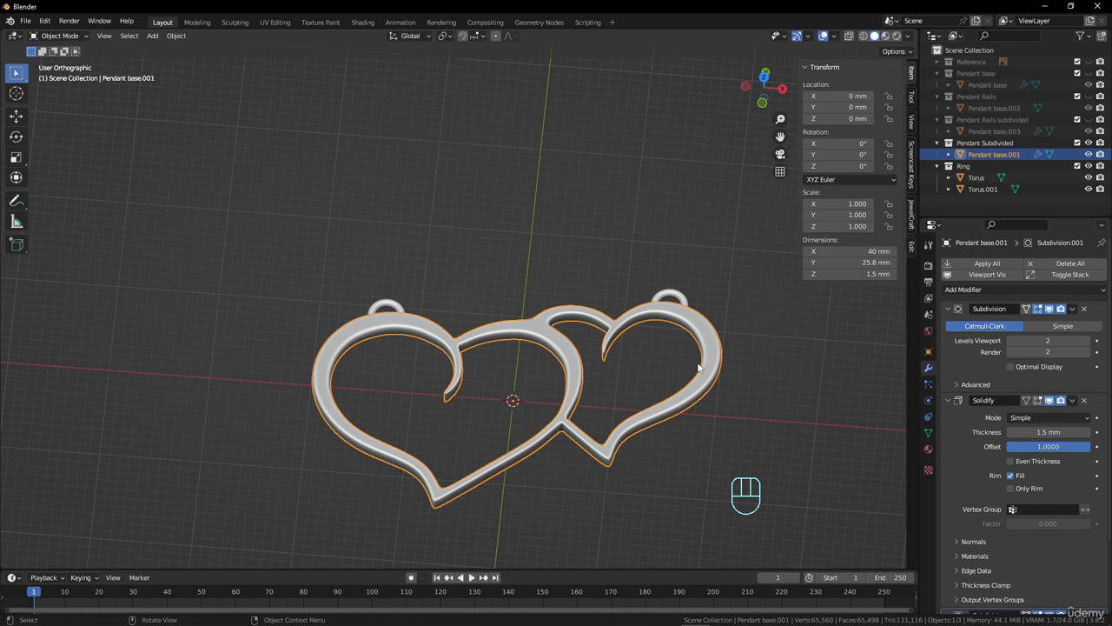
{"action": "scroll", "coordinate": [1034, 469], "scroll_direction": "down", "scroll_amount": 2}
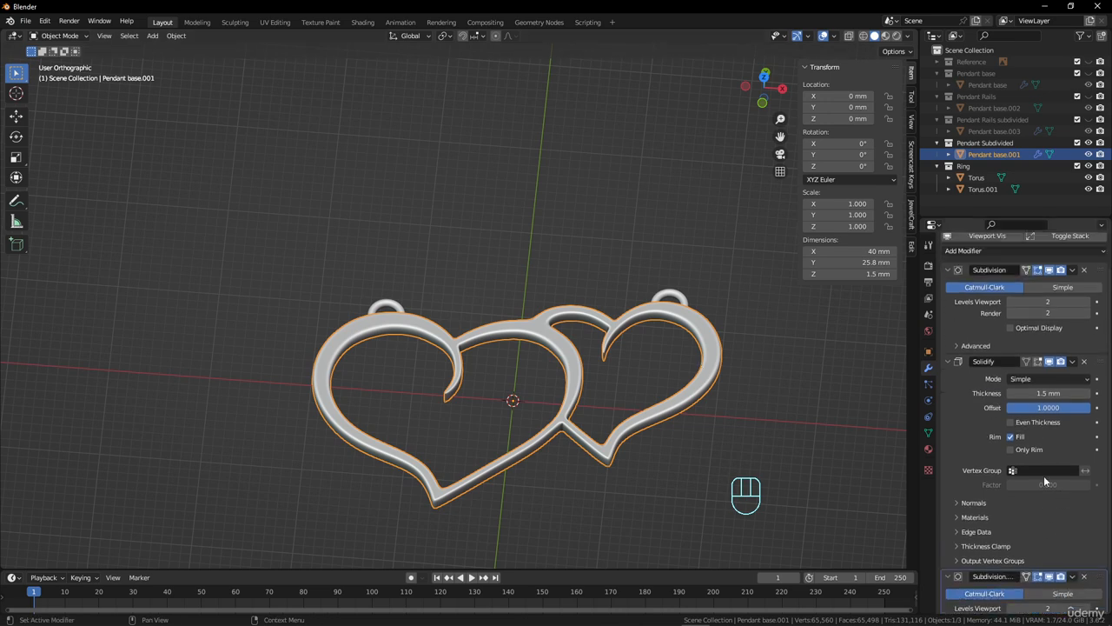
{"action": "scroll", "coordinate": [1043, 476], "scroll_direction": "up", "scroll_amount": 2}
{"action": "left_click", "coordinate": [950, 310]}
{"action": "left_click", "coordinate": [948, 332]}
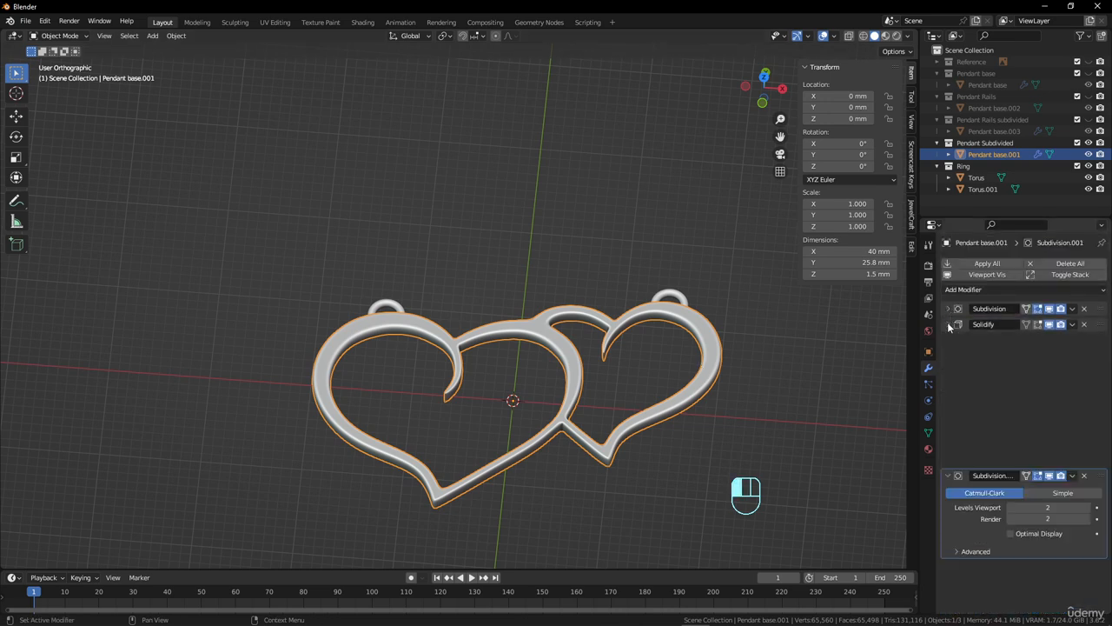
{"action": "left_click", "coordinate": [948, 340]}
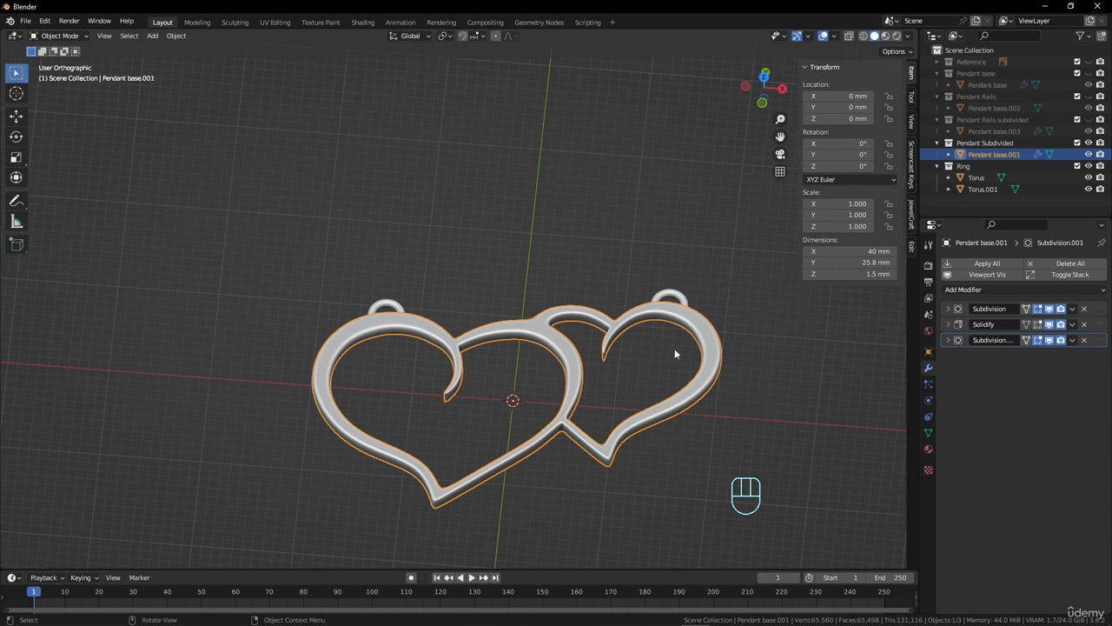
{"action": "middle_click_drag", "start_coordinate": [484, 406], "coordinate": [547, 416]}
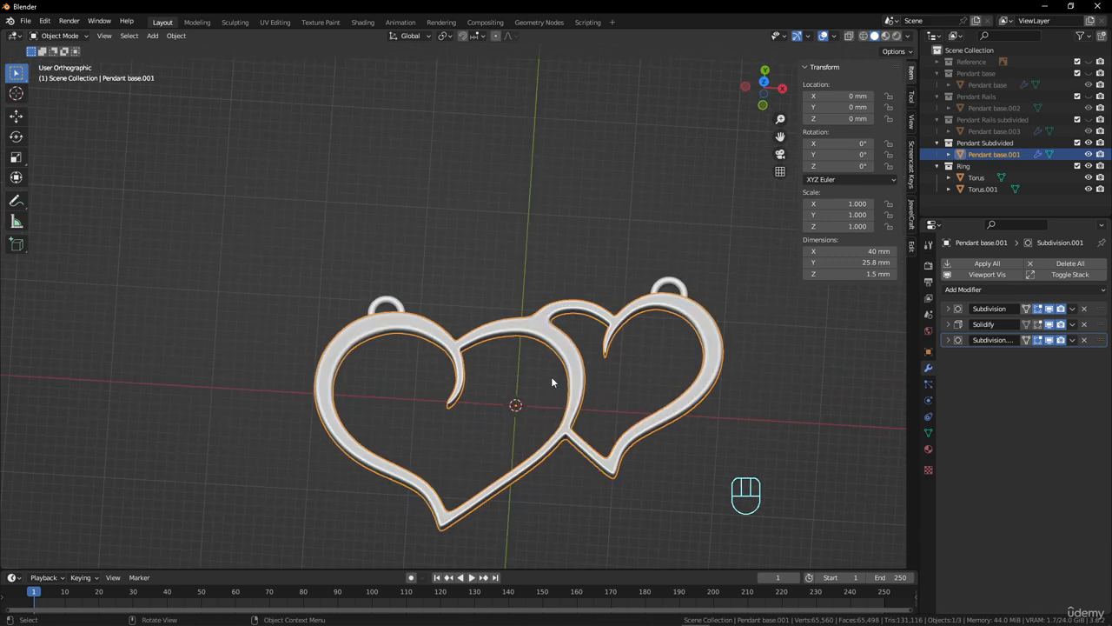
Step: Hide the Ring collection and add a JewelCraft size curve in USA size 4.5, starting at the top, with the pendant selected
{"action": "left_click", "coordinate": [986, 155]}
{"action": "left_click", "coordinate": [1089, 166]}
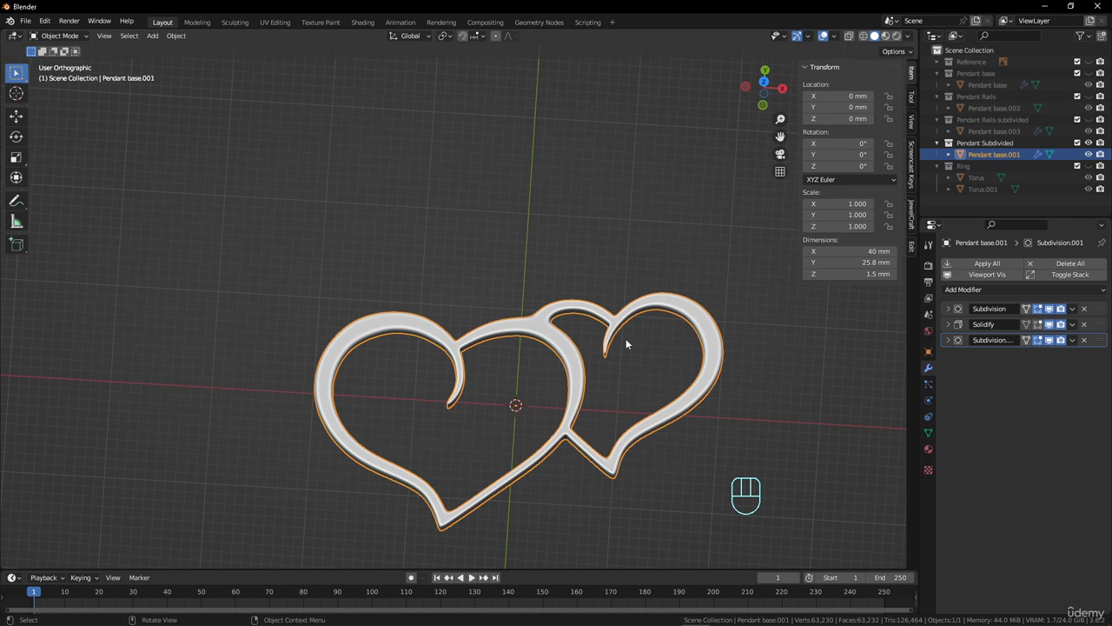
{"action": "key", "text": "shift+a"}
{"action": "mouse_move", "coordinate": [627, 339]}
{"action": "left_click", "coordinate": [910, 207]}
{"action": "left_click", "coordinate": [803, 180]}
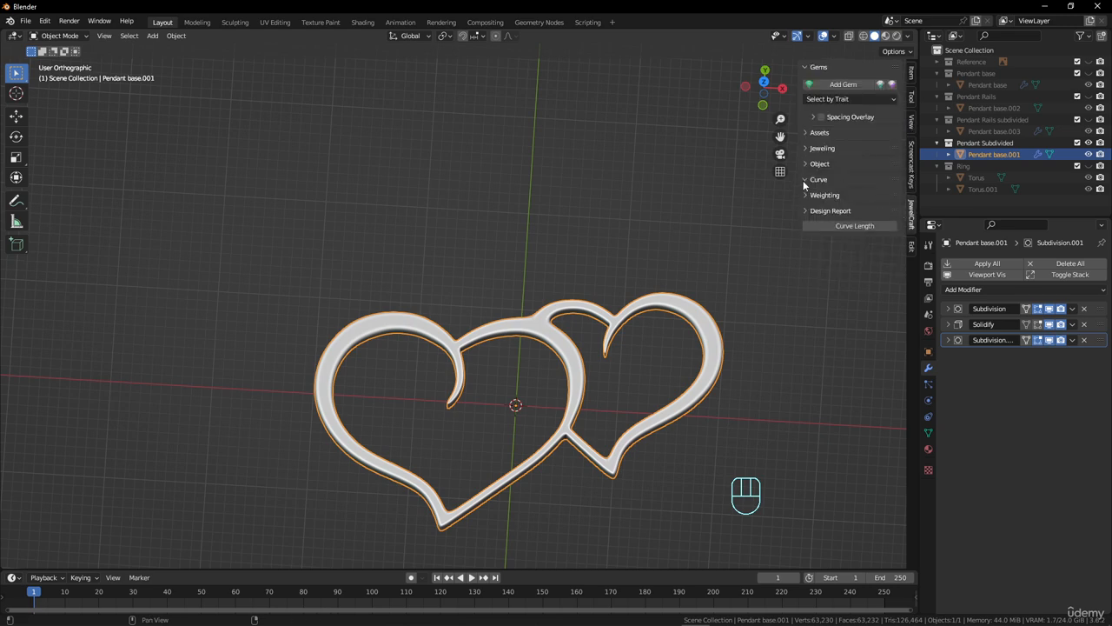
{"action": "left_click", "coordinate": [862, 196]}
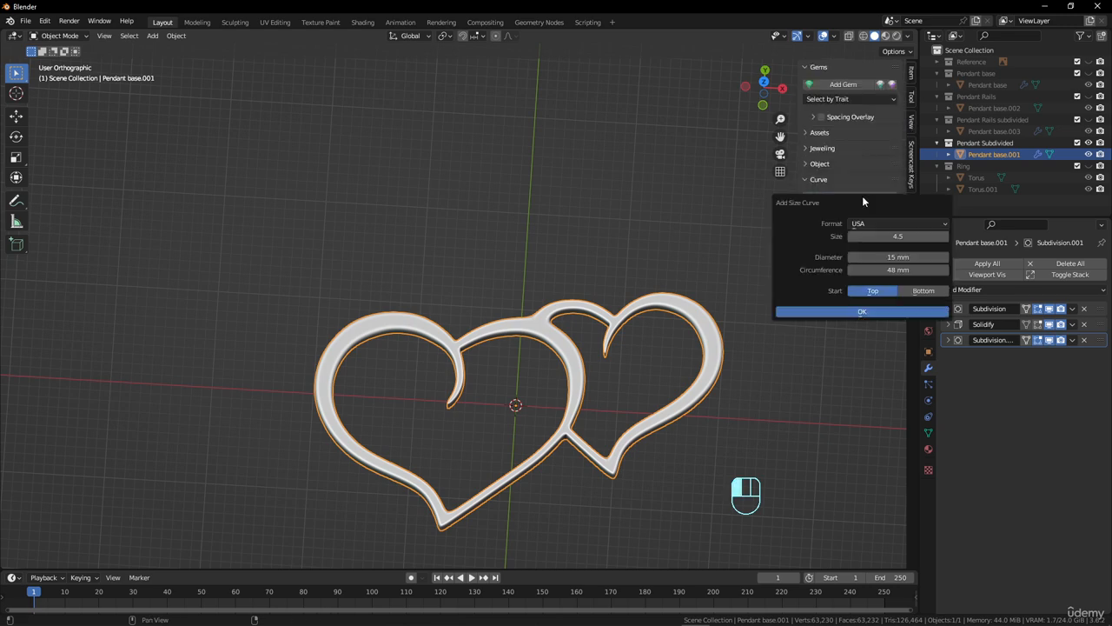
{"action": "left_click", "coordinate": [862, 312]}
Step: Scale the size curve up uniformly to bracelet size so the heart pendant bends along it in a gentle arc
{"action": "middle_click_drag", "start_coordinate": [861, 310], "coordinate": [565, 297]}
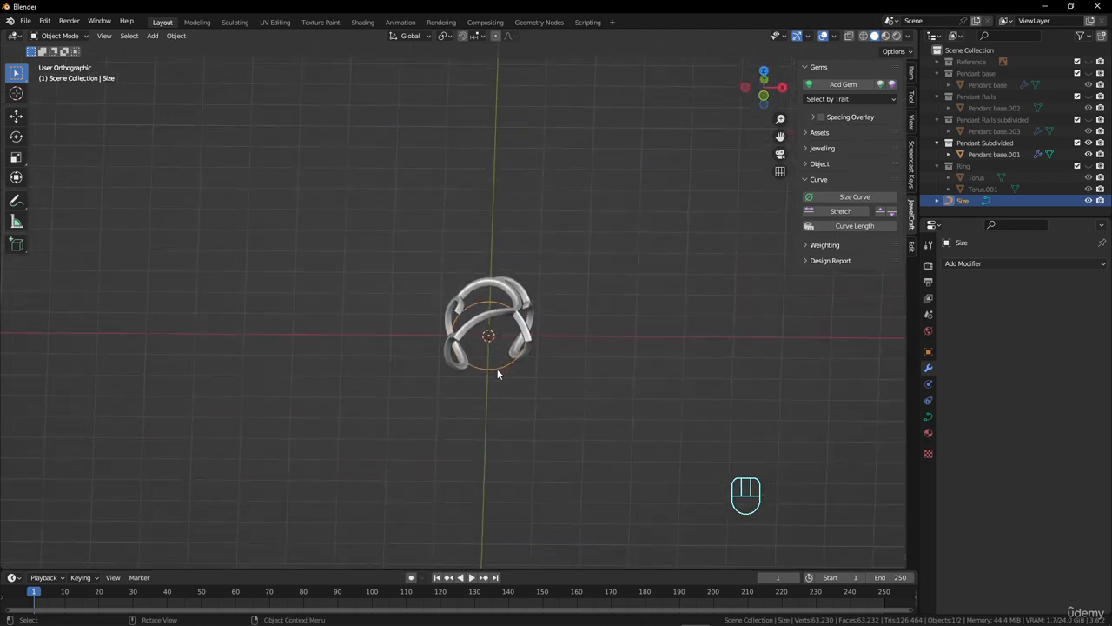
{"action": "key", "text": "s"}
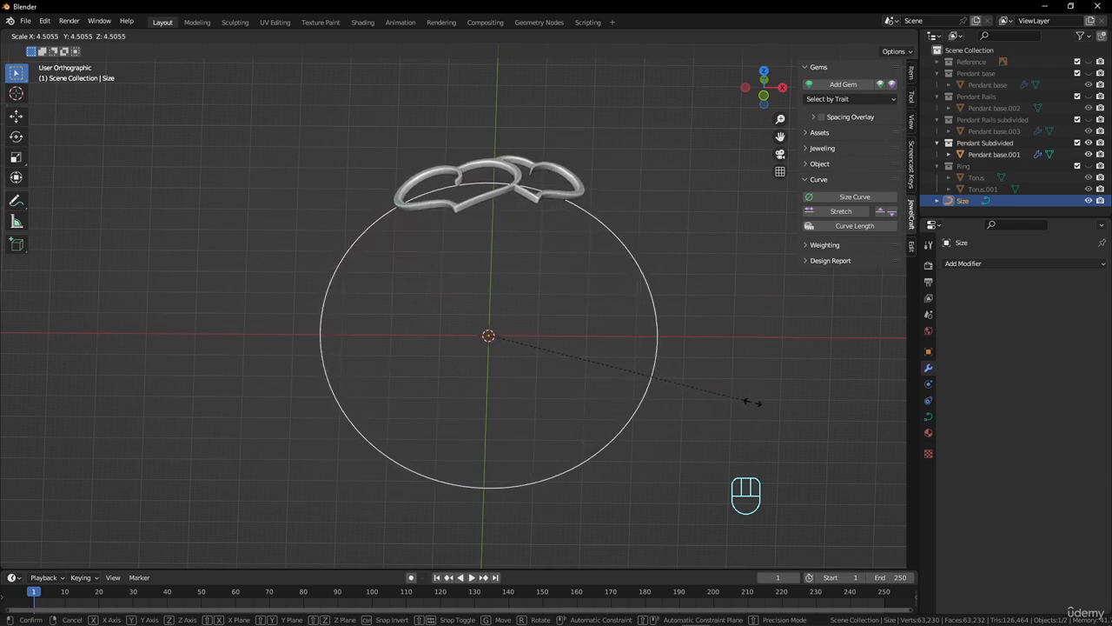
{"action": "left_click", "coordinate": [785, 404]}
{"action": "middle_click_drag", "start_coordinate": [785, 405], "coordinate": [425, 310]}
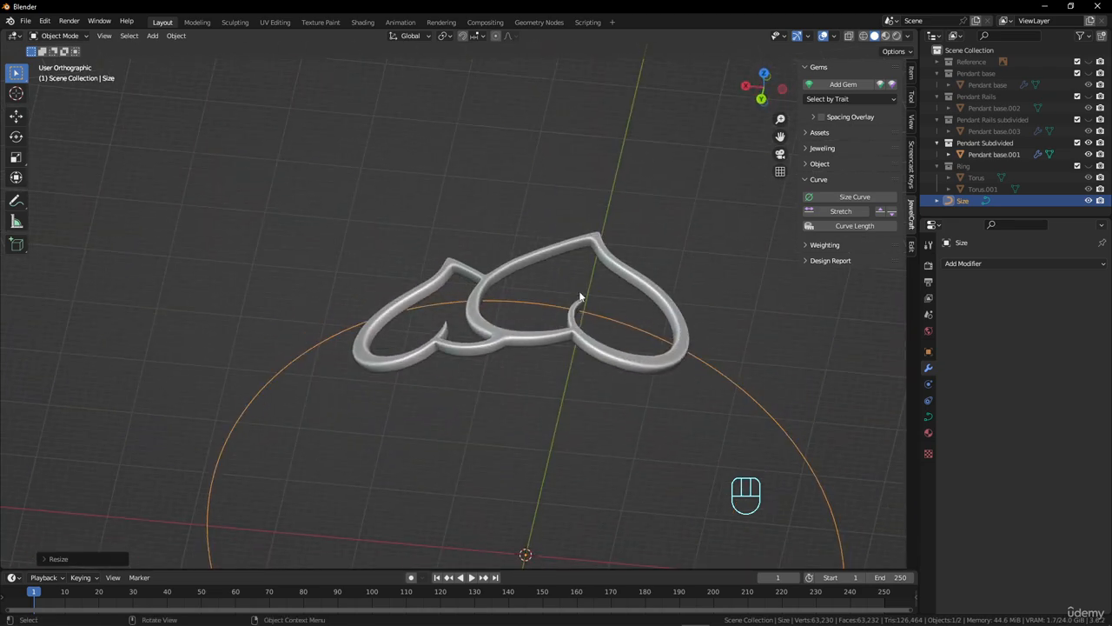
{"action": "middle_click_drag", "start_coordinate": [580, 298], "coordinate": [602, 236]}
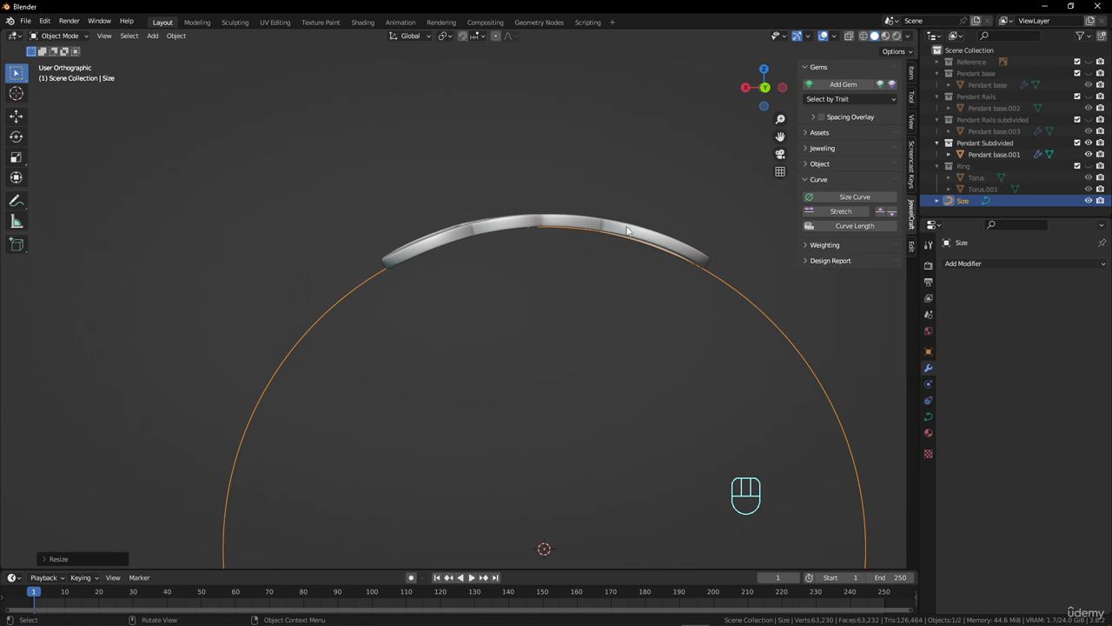
{"action": "middle_click_drag", "start_coordinate": [499, 258], "coordinate": [687, 341]}
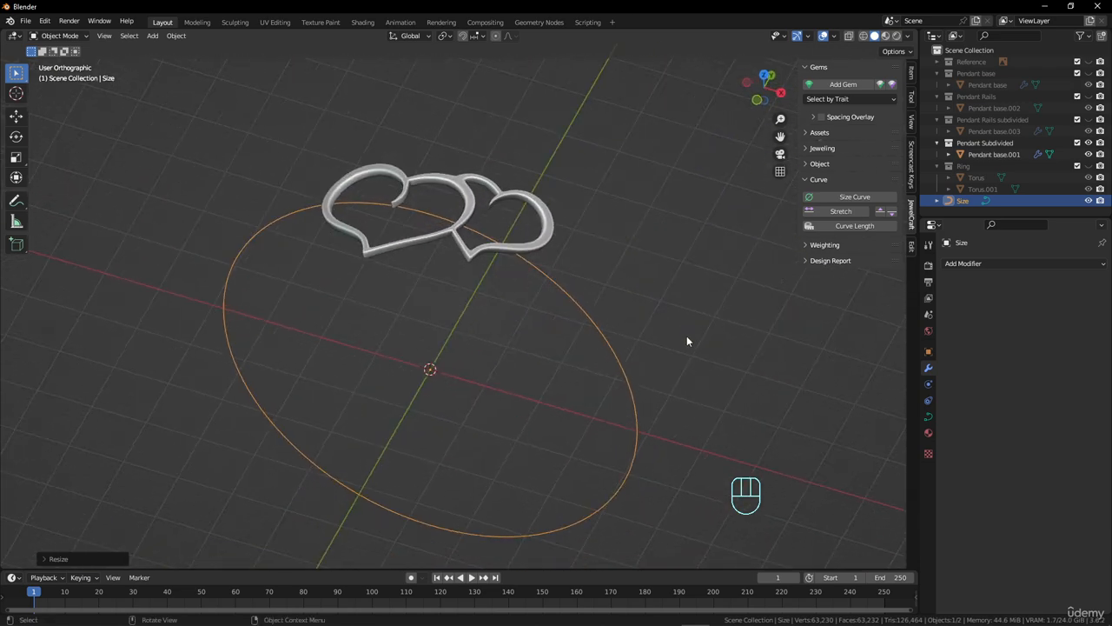
{"action": "mouse_move", "coordinate": [480, 283]}
{"action": "middle_mouse_down"}
{"action": "mouse_move", "coordinate": [441, 344]}
{"action": "mouse_move", "coordinate": [469, 299]}
{"action": "mouse_move", "coordinate": [498, 282]}
{"action": "middle_mouse_up"}
Step: Add an Array modifier to the two-heart pendant and place it before the Curve modifier
{"action": "left_click", "coordinate": [549, 232]}
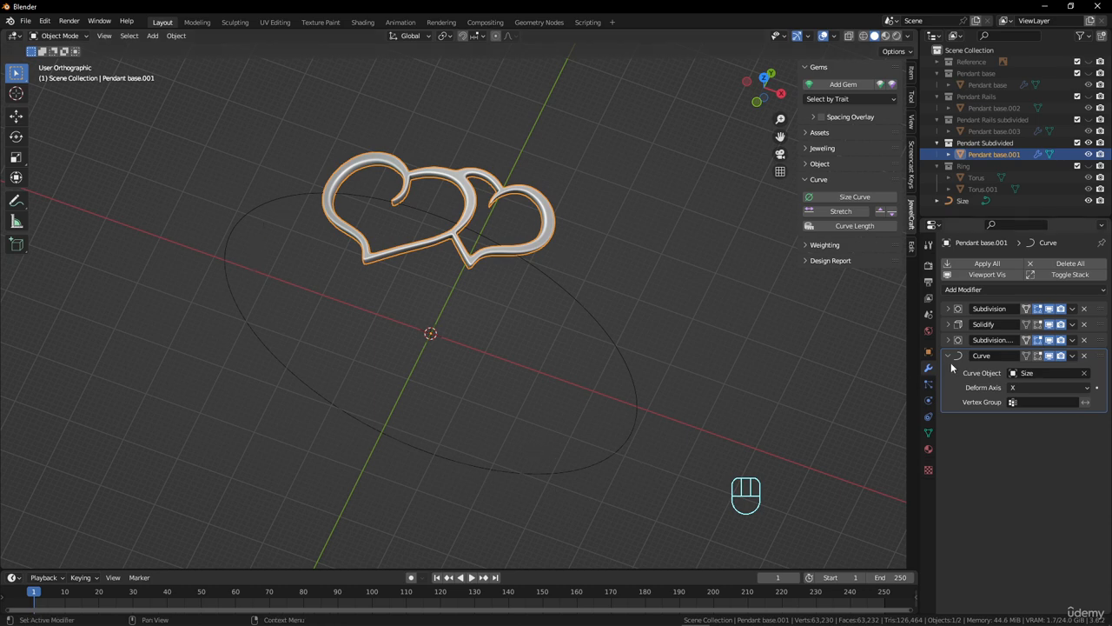
{"action": "mouse_move", "coordinate": [1101, 361]}
{"action": "left_mouse_down"}
{"action": "mouse_move", "coordinate": [1099, 395]}
{"action": "mouse_move", "coordinate": [1097, 382]}
{"action": "left_mouse_up"}
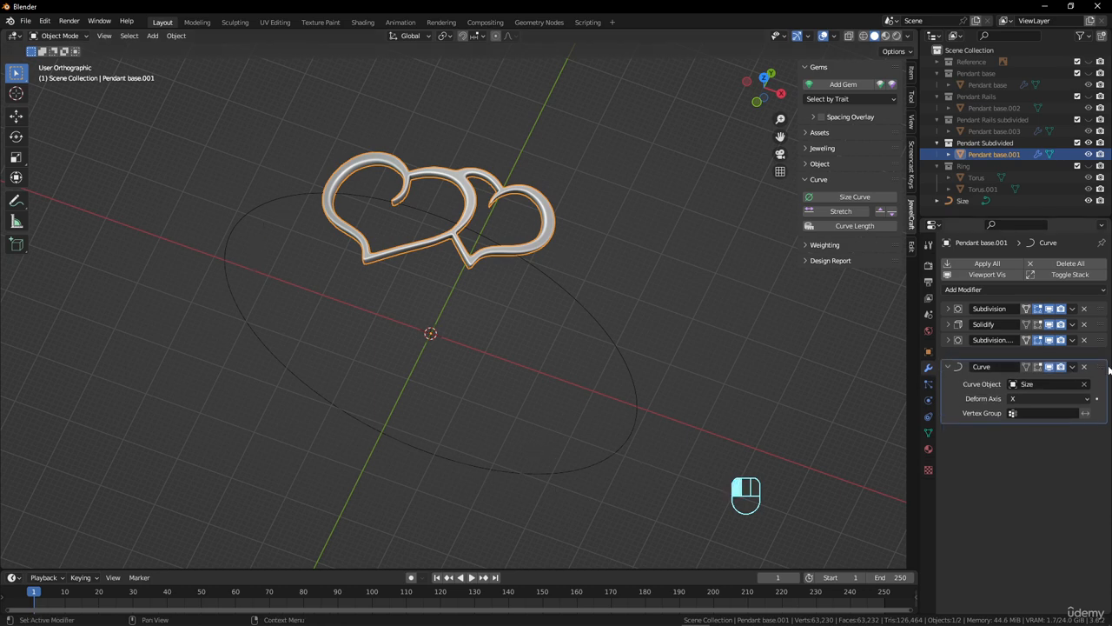
{"action": "left_click", "coordinate": [1033, 290]}
{"action": "left_click", "coordinate": [896, 321]}
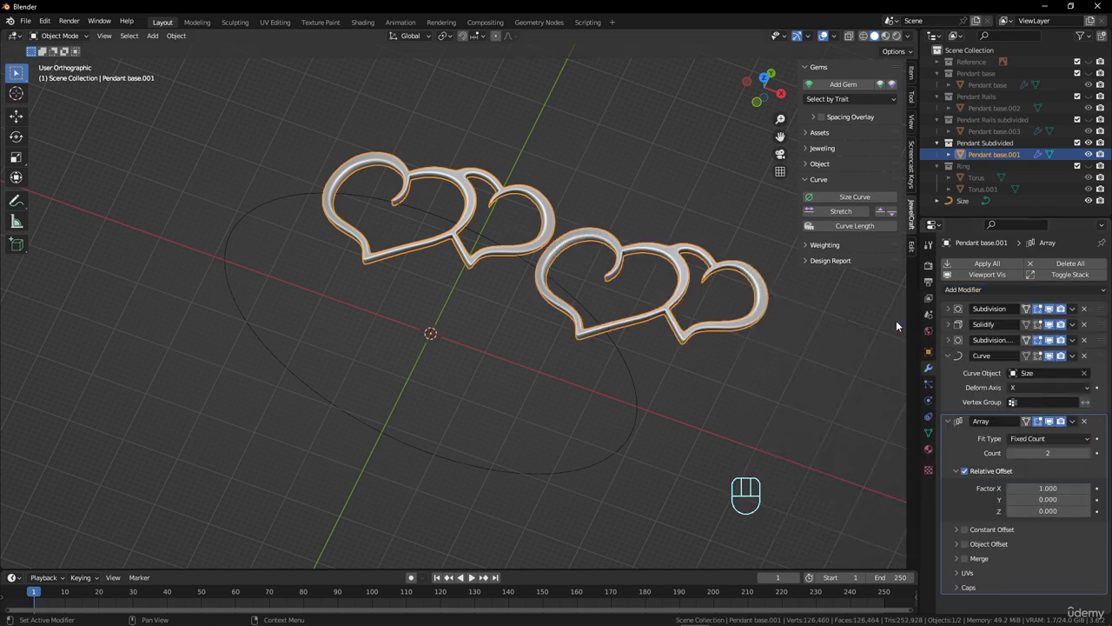
{"action": "left_click_drag", "start_coordinate": [1103, 422], "coordinate": [1098, 358]}
Step: Set the pendant's Array count to 6 to form a bracelet around the size curve
{"action": "left_click", "coordinate": [1089, 388]}
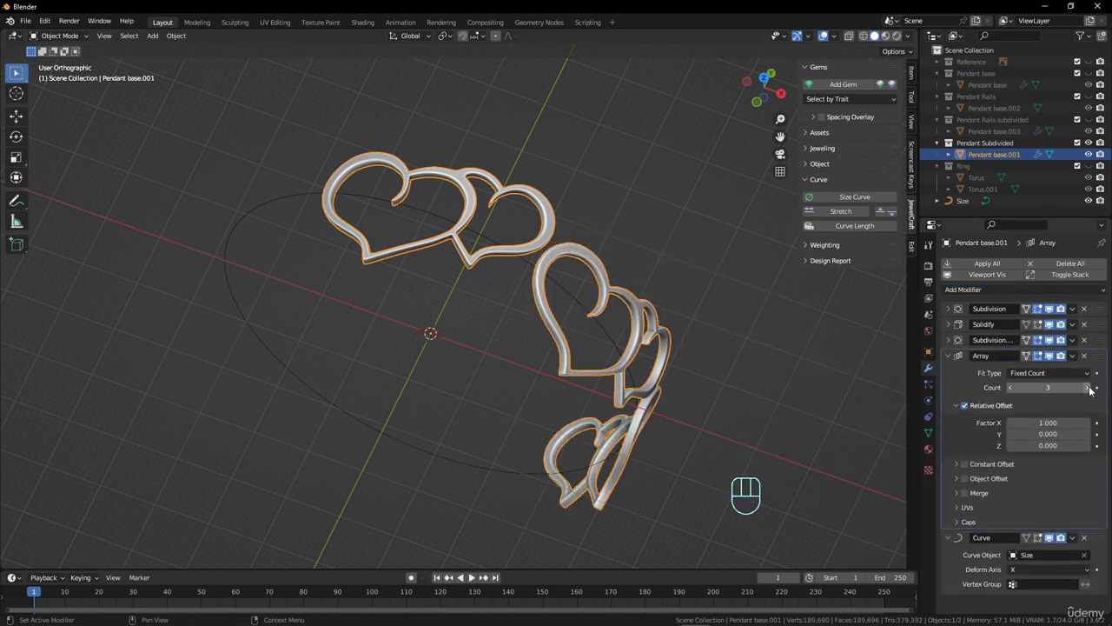
{"action": "left_click", "coordinate": [1089, 388]}
{"action": "left_click", "coordinate": [1089, 387]}
{"action": "left_click", "coordinate": [1090, 387]}
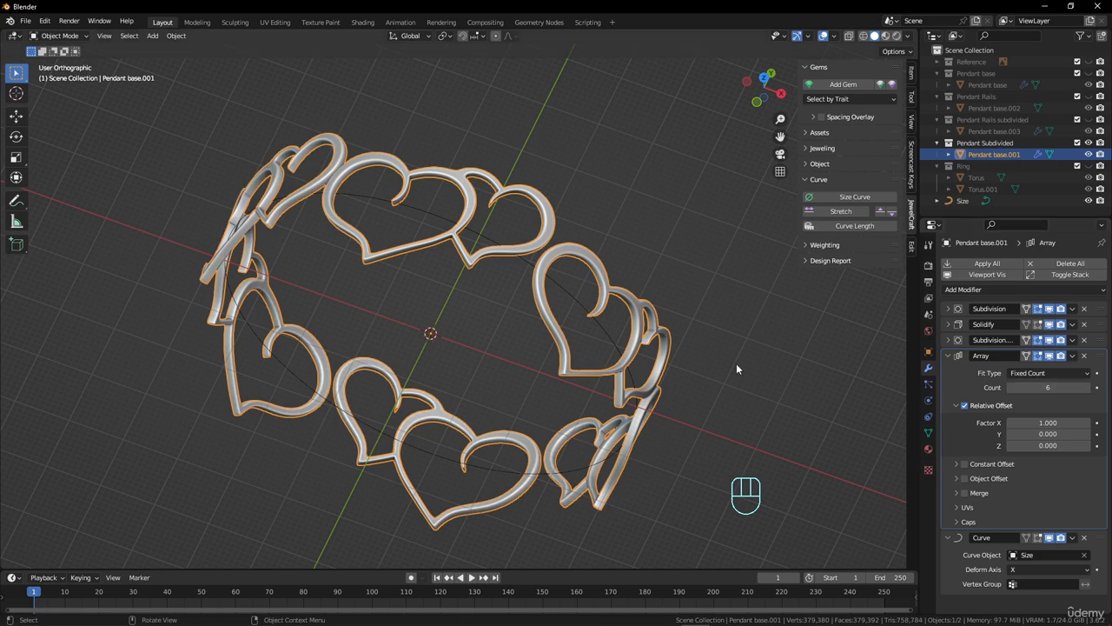
{"action": "middle_click_drag", "start_coordinate": [736, 363], "coordinate": [452, 271]}
{"action": "scroll", "coordinate": [474, 303], "scroll_direction": "up", "scroll_amount": 3}
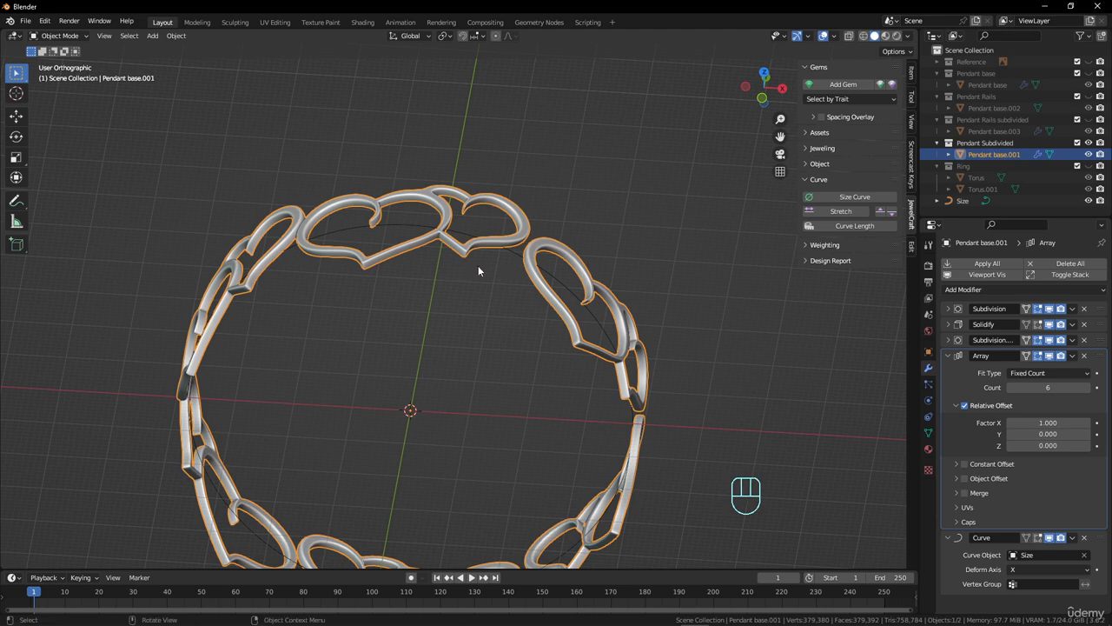